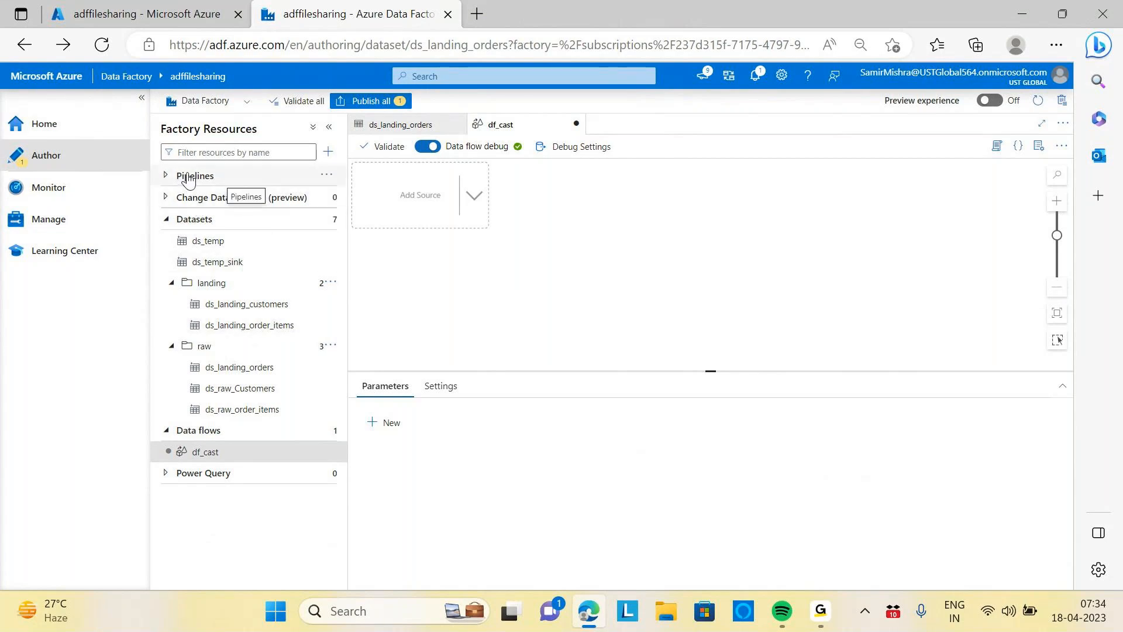
Browse the pl_order_landing_raw pipeline and the ds_landing_orders dataset, returning to the df_cast data flow
click(274, 456)
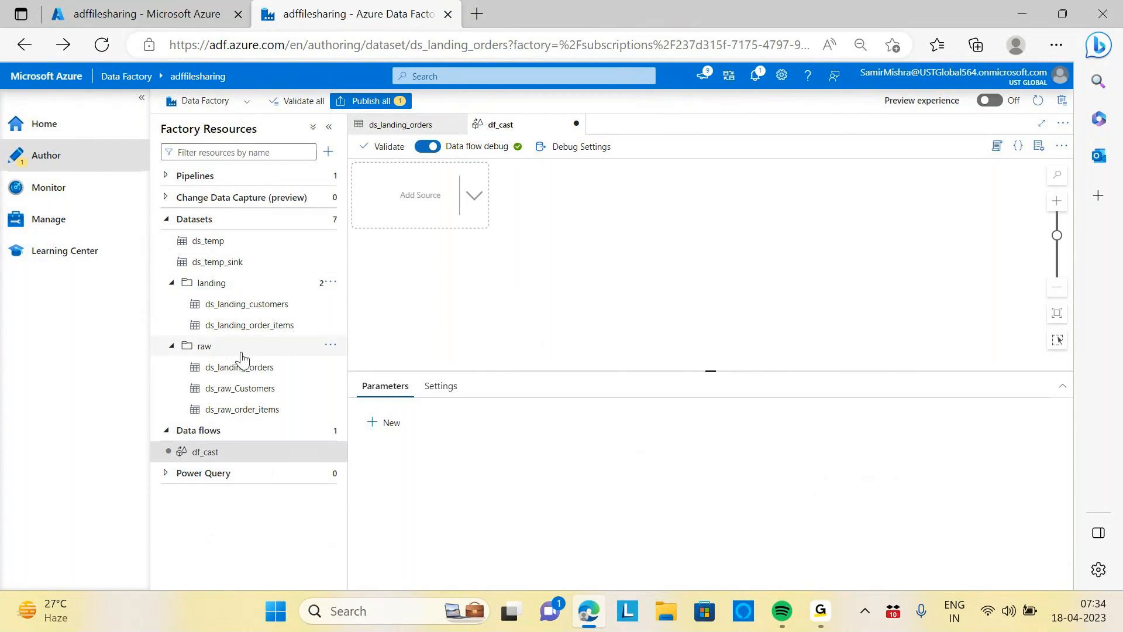
click(186, 175)
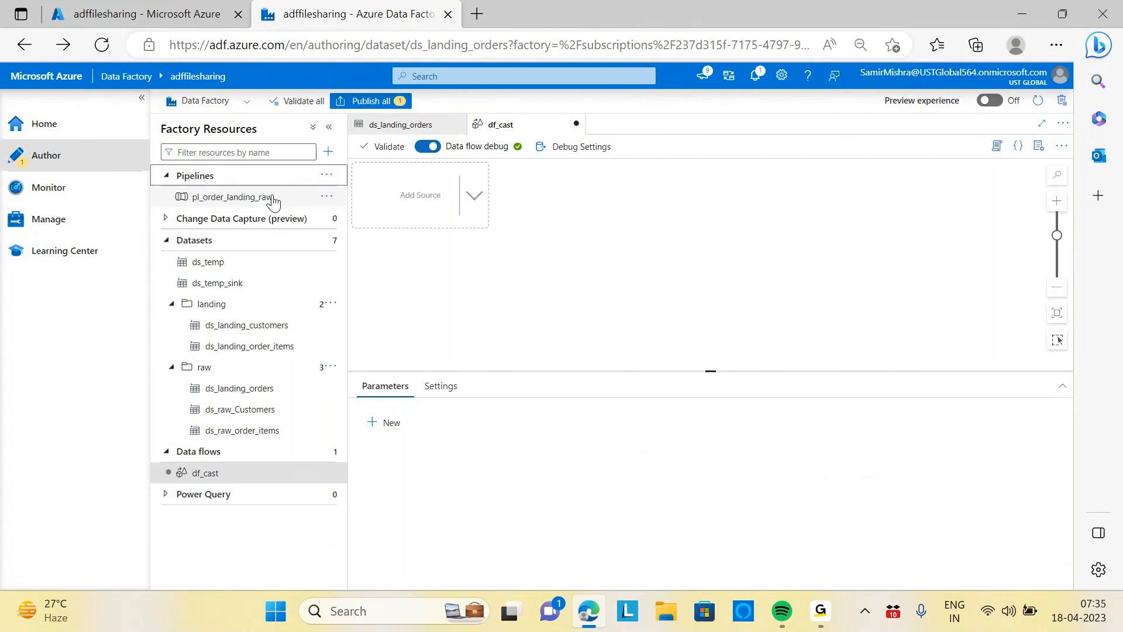
click(271, 197)
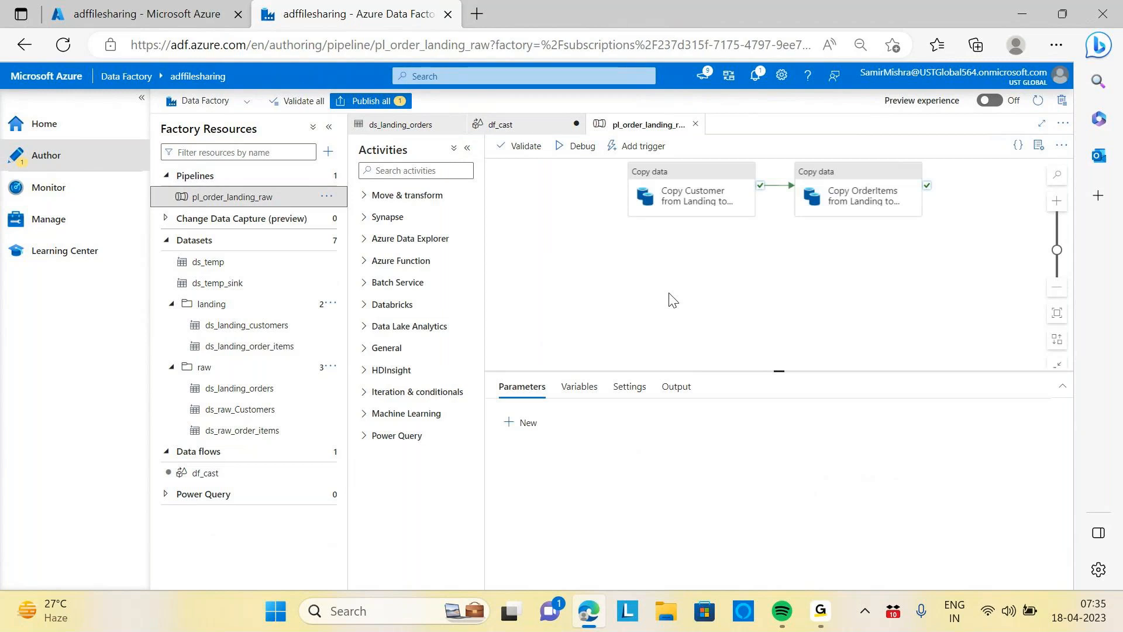
click(199, 478)
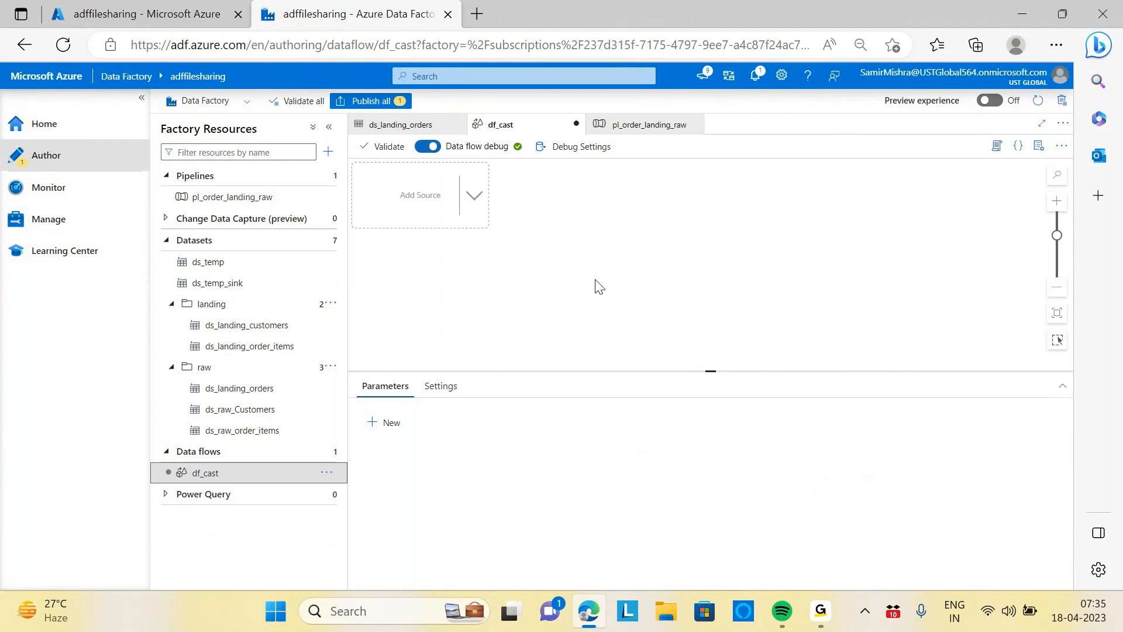
mouse_move(509, 611)
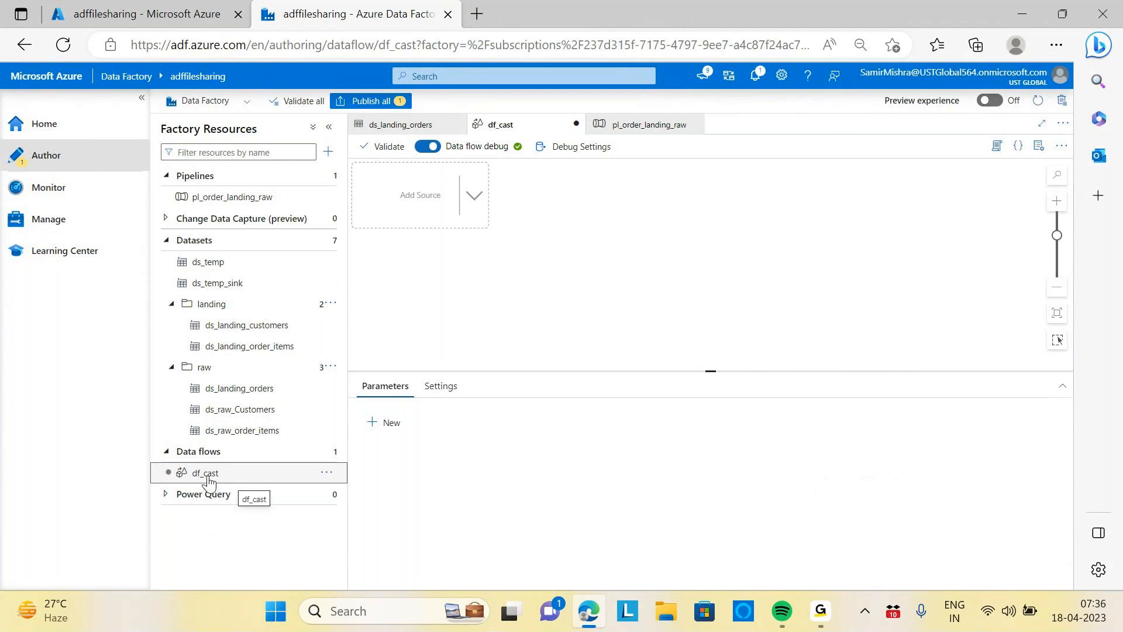
click(250, 400)
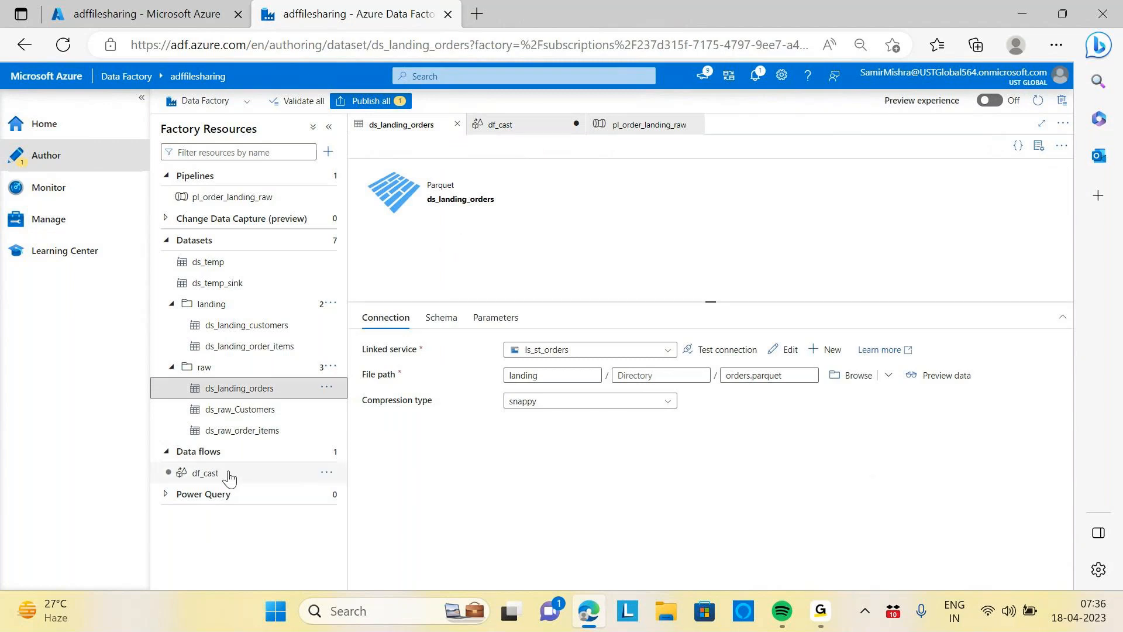
click(228, 474)
Add a source to the df_cast data flow that uses the ds_landing_orders dataset
click(474, 195)
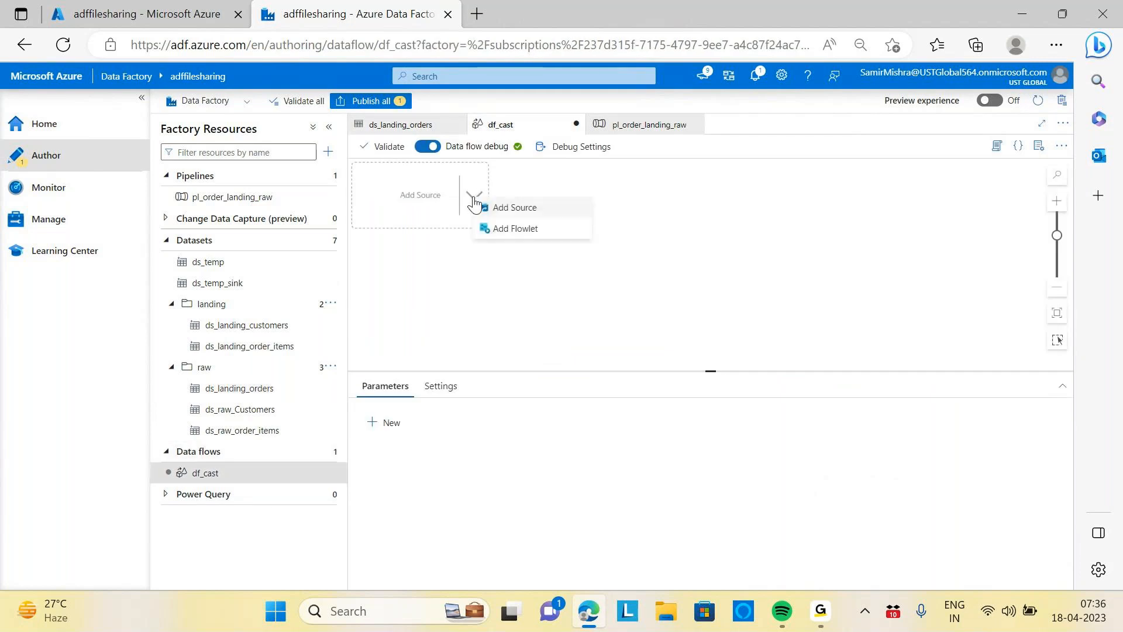
click(522, 212)
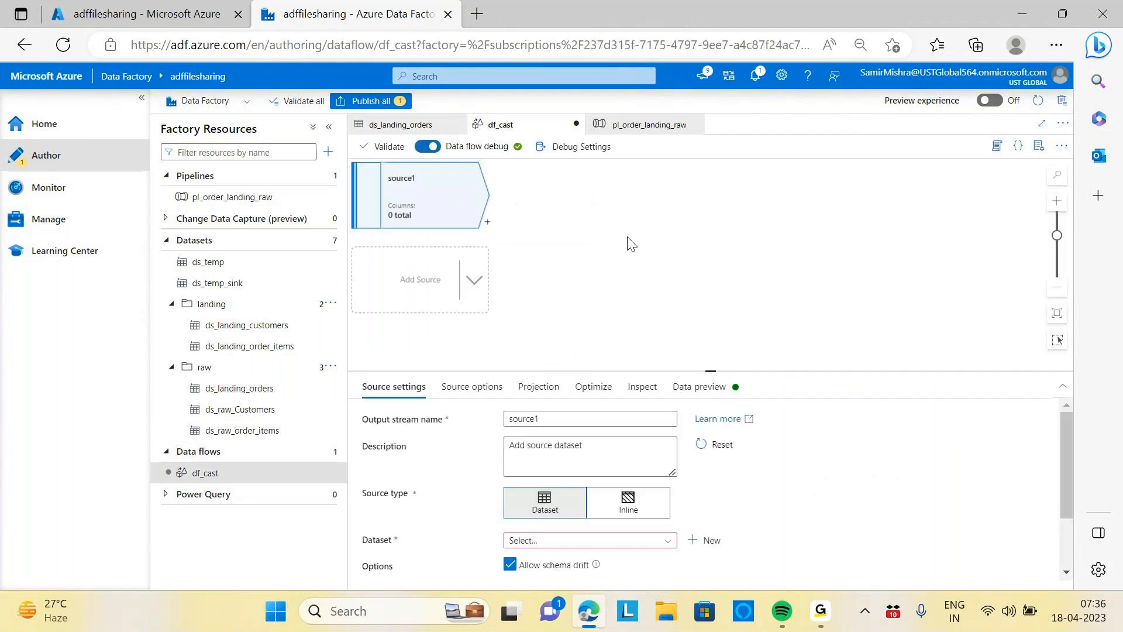
scroll(831, 454, down, 1)
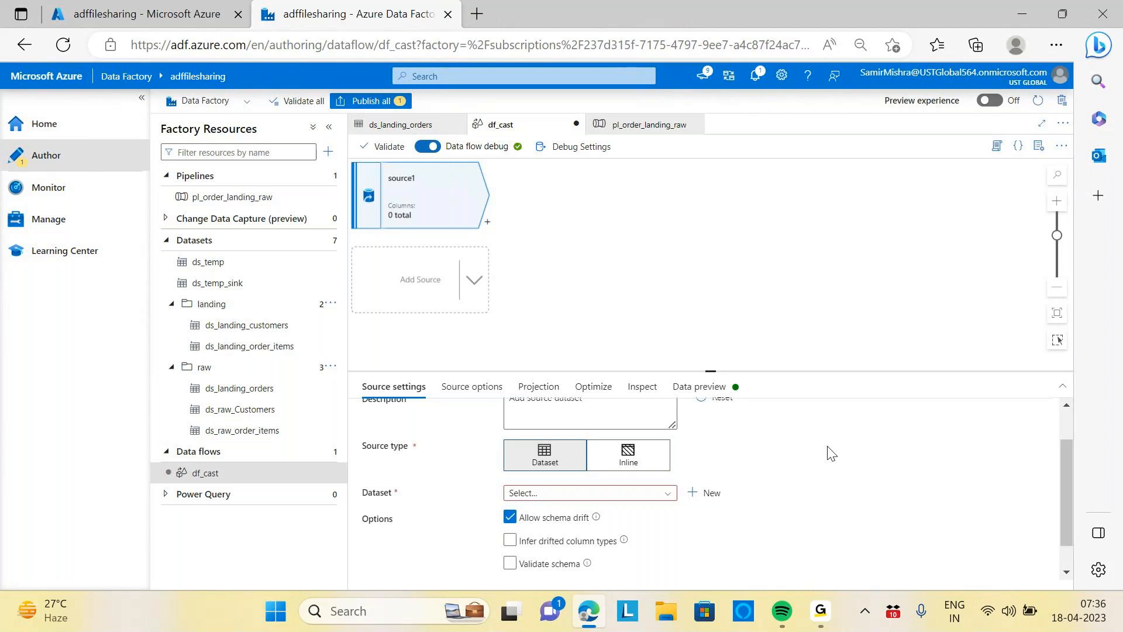
click(590, 485)
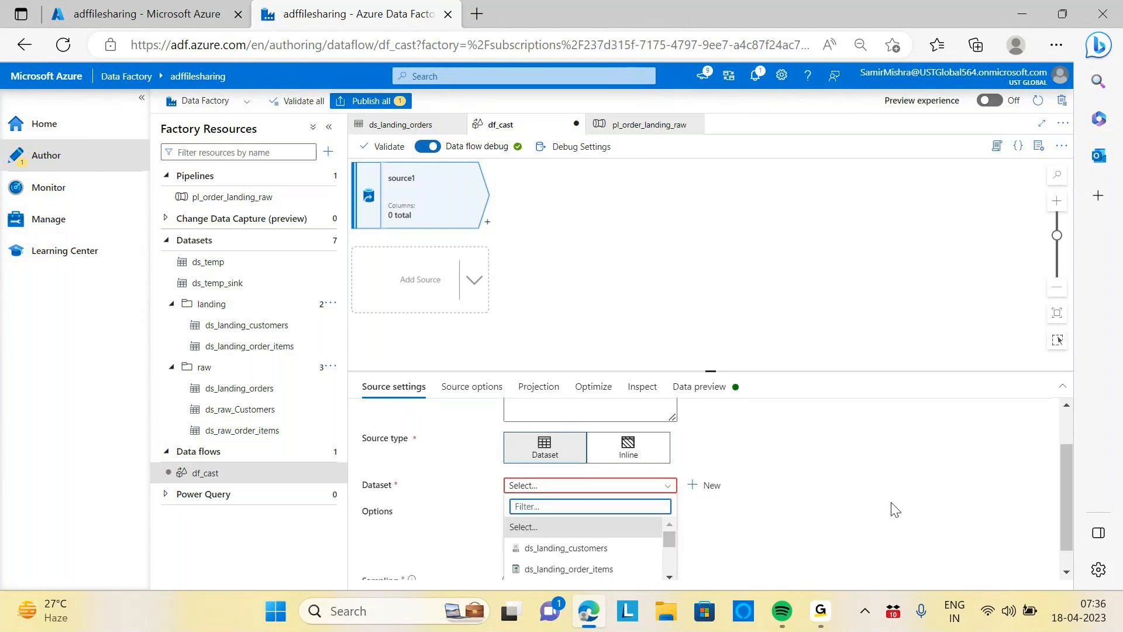
drag(711, 371, 707, 238)
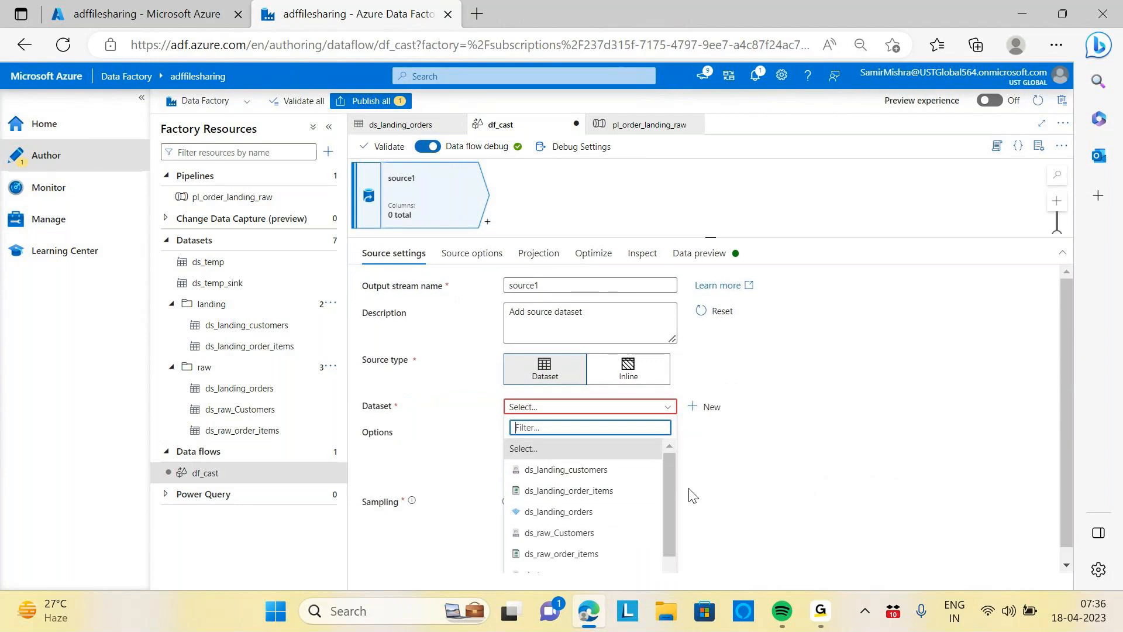
click(596, 511)
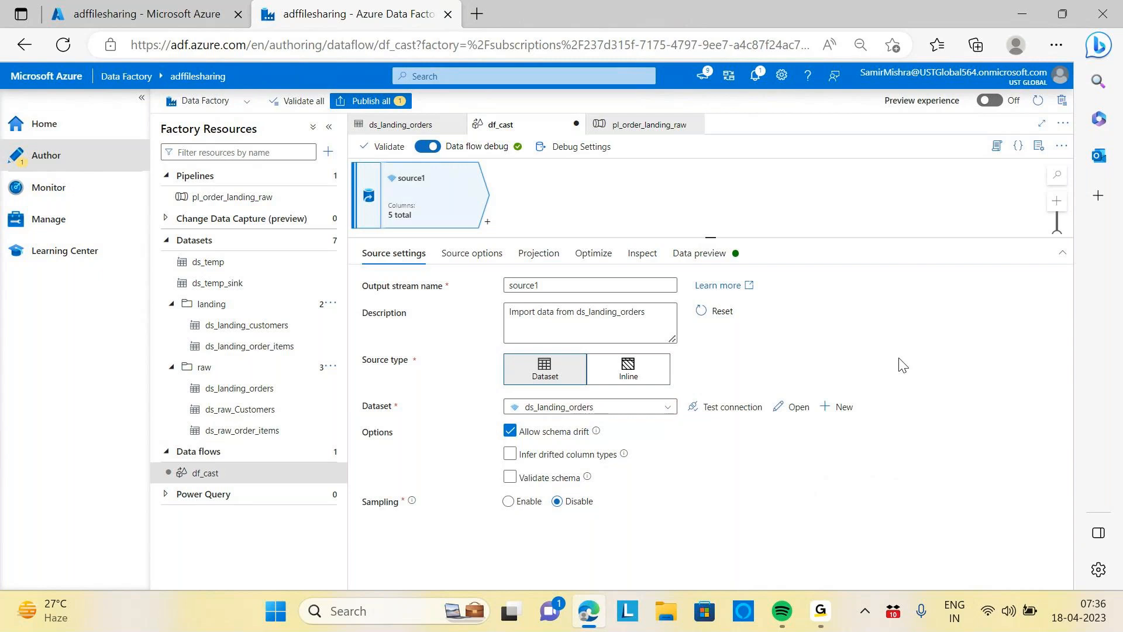
Open the source's projection and enable schema overwriting
click(468, 255)
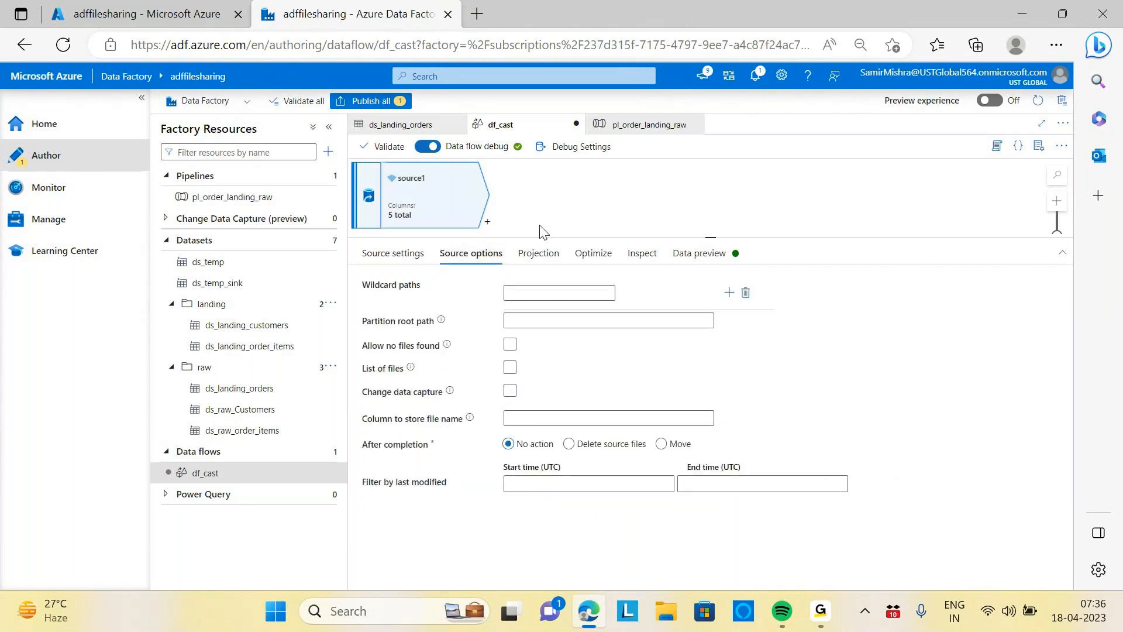
click(533, 253)
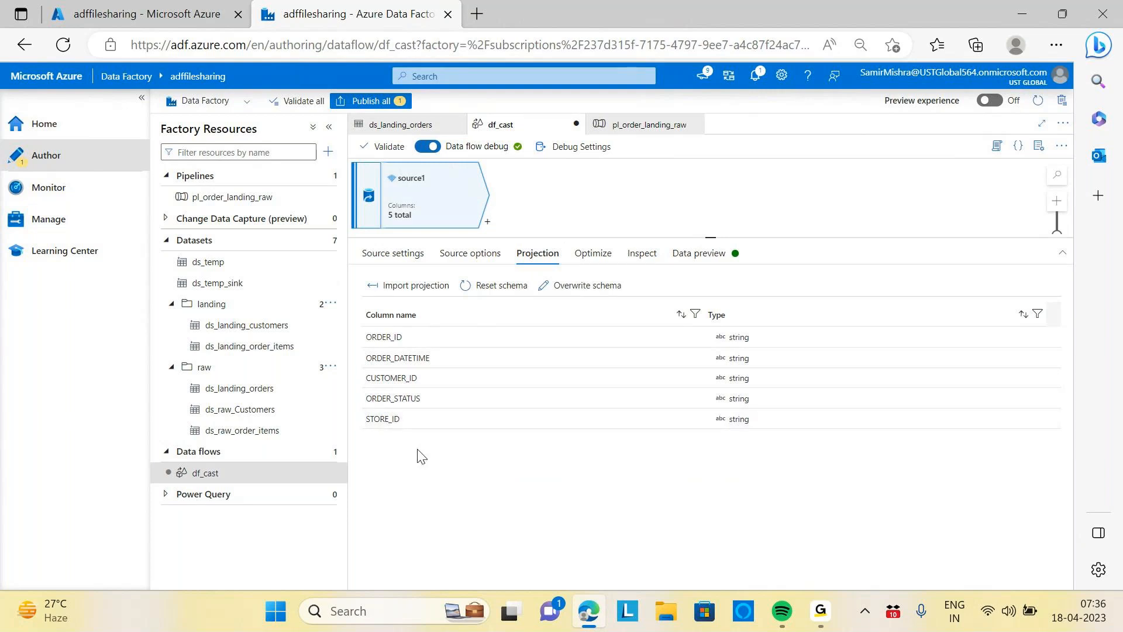
click(741, 339)
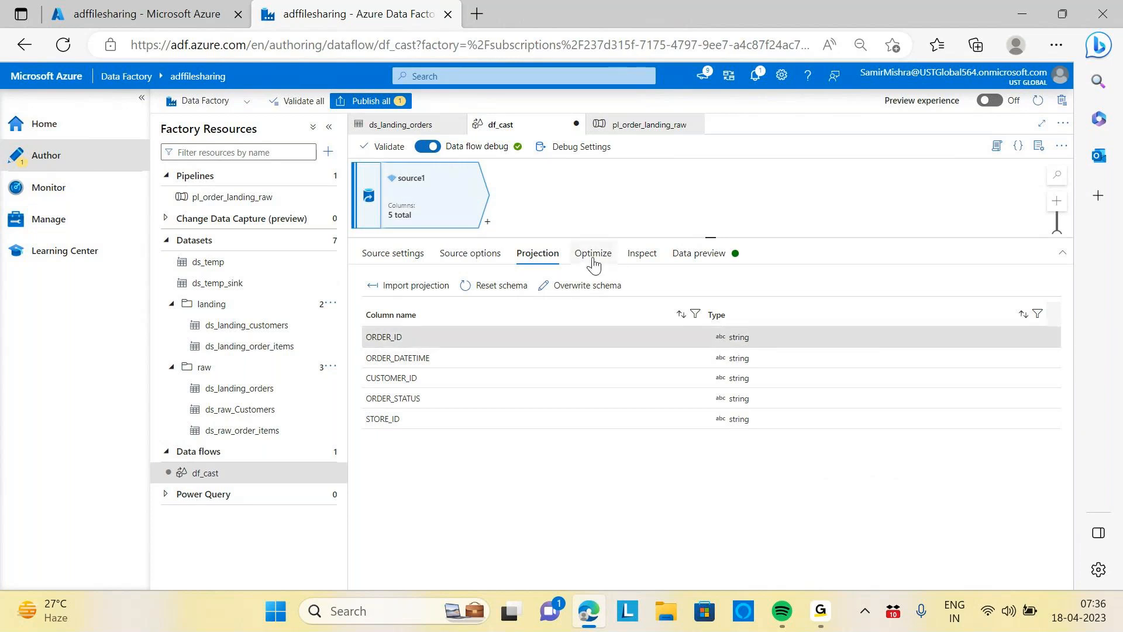
click(581, 291)
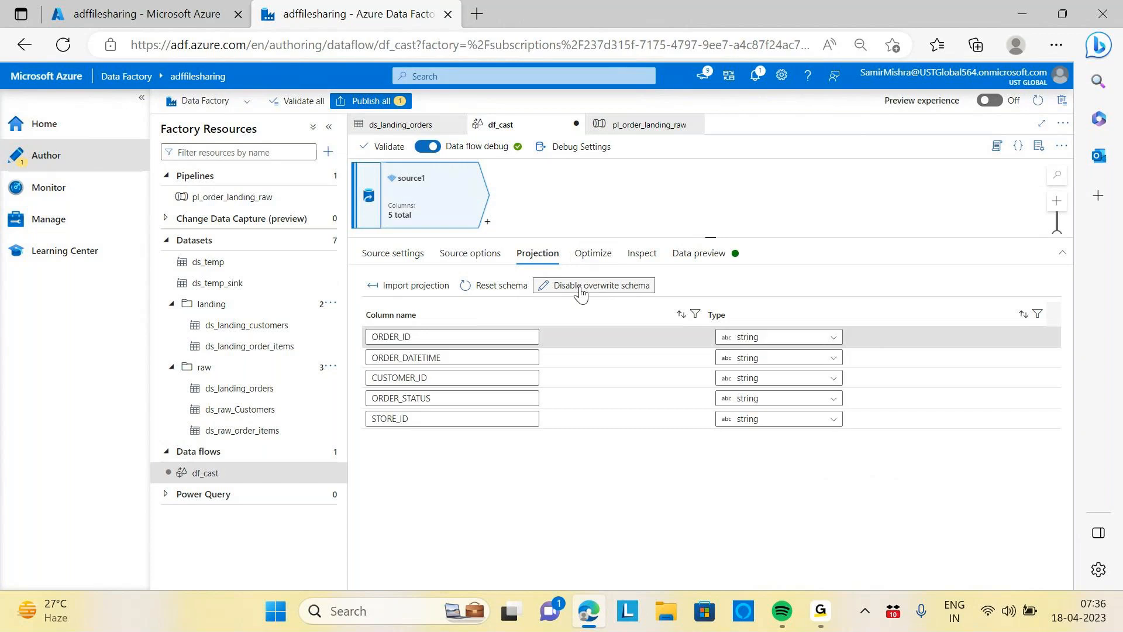
Inspect the source's type options, Optimize, Inspect and Data preview settings before returning to the projection
click(833, 340)
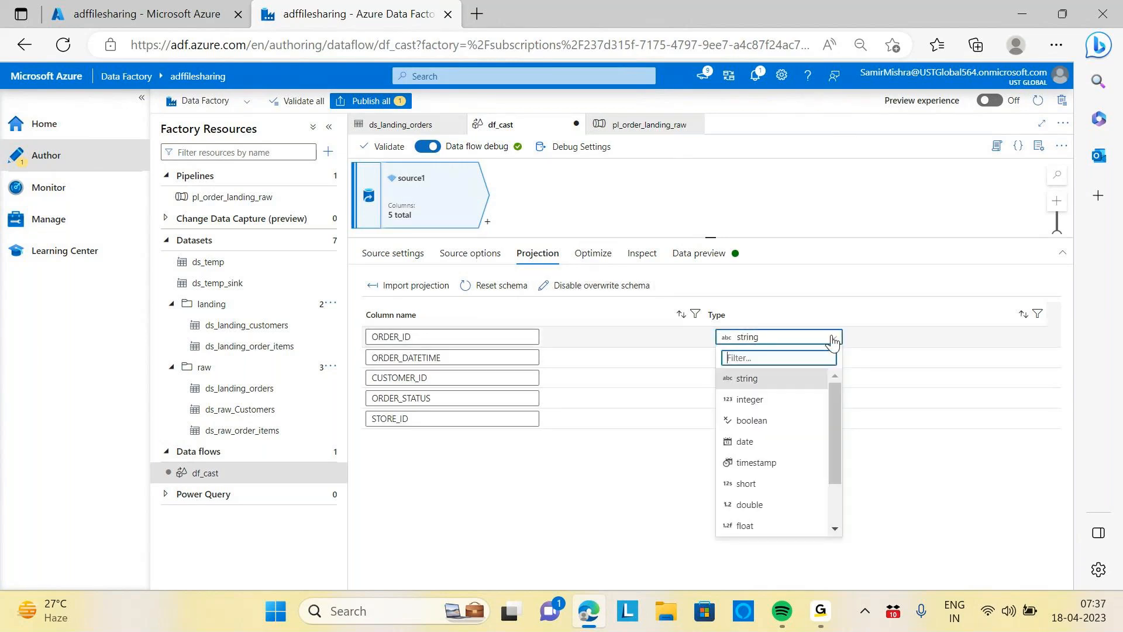
click(834, 340)
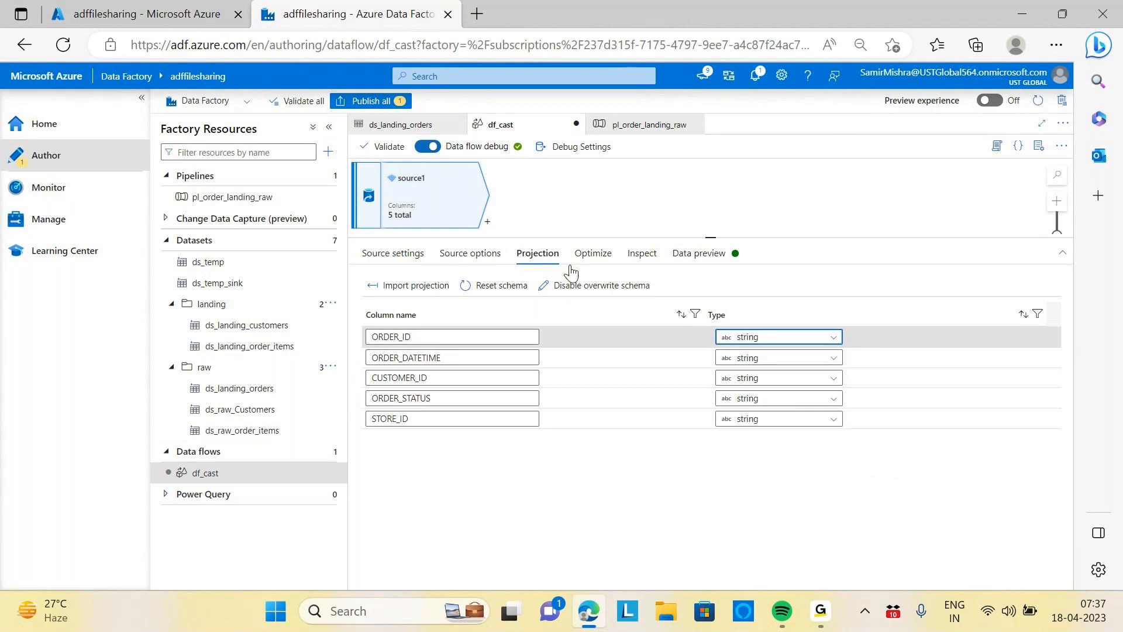
click(608, 261)
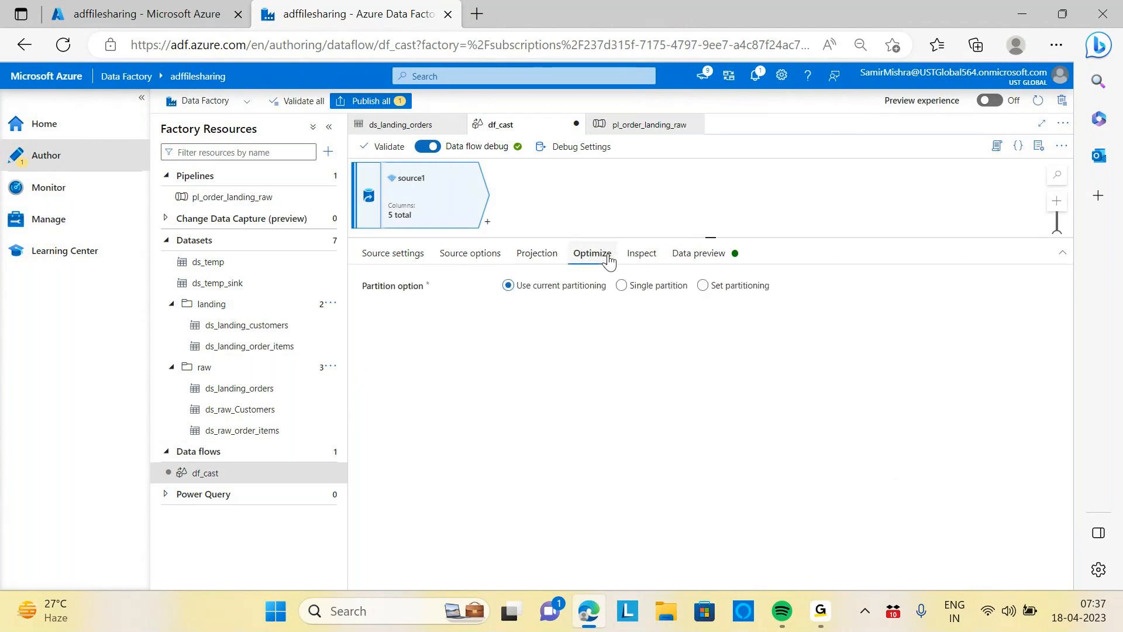
click(652, 263)
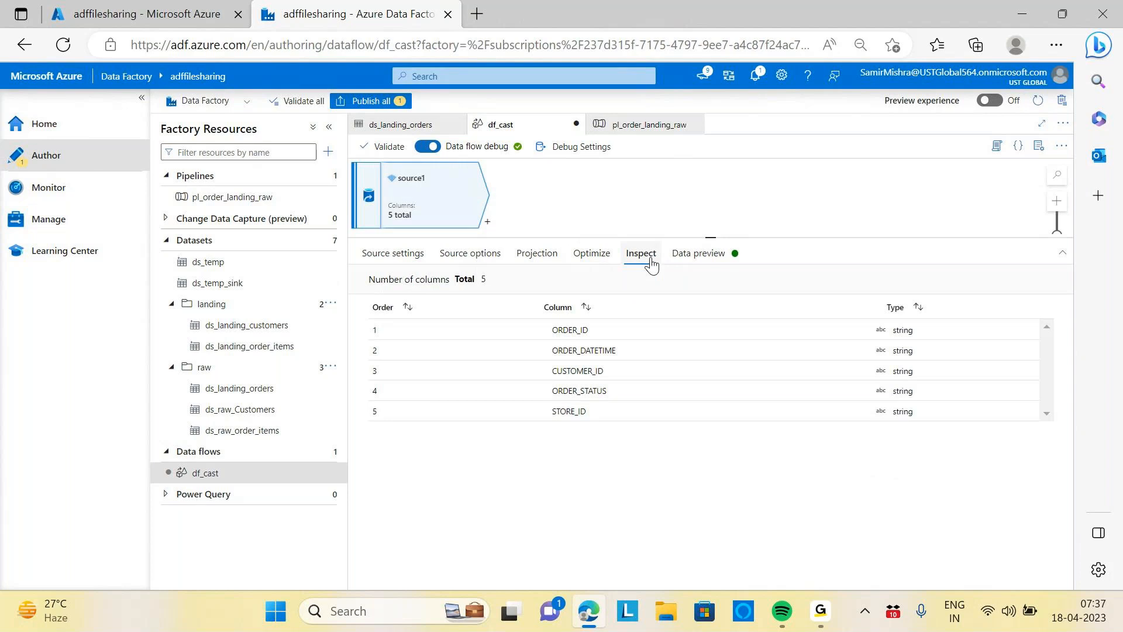
click(697, 258)
click(537, 260)
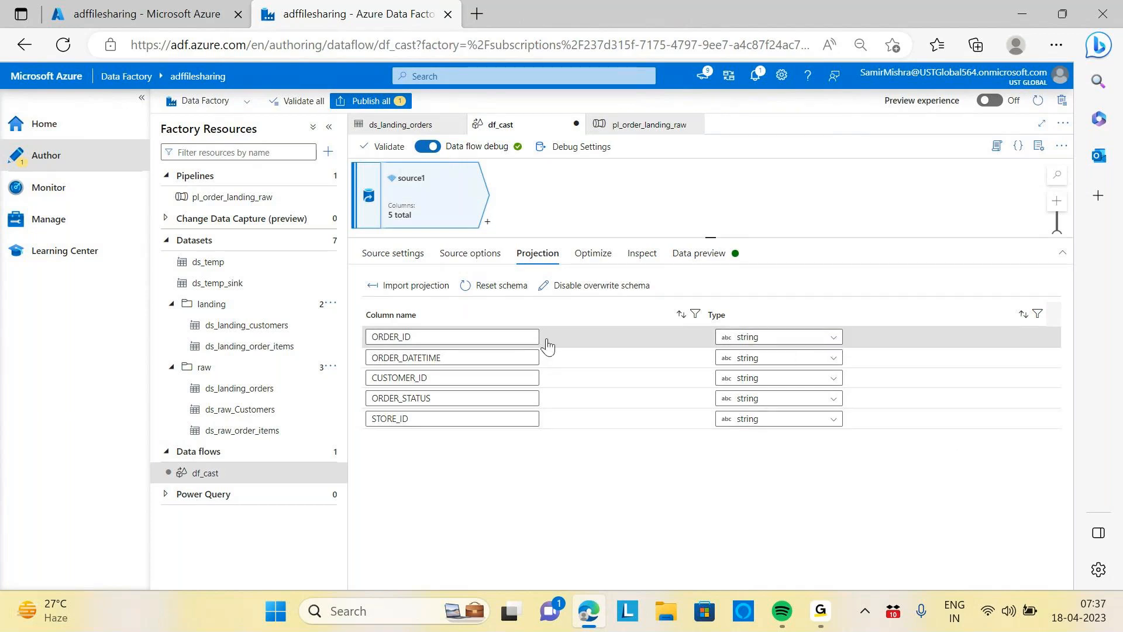
Set the ORDER_ID, CUSTOMER_ID and STORE_ID column types to integer in the source projection
click(834, 338)
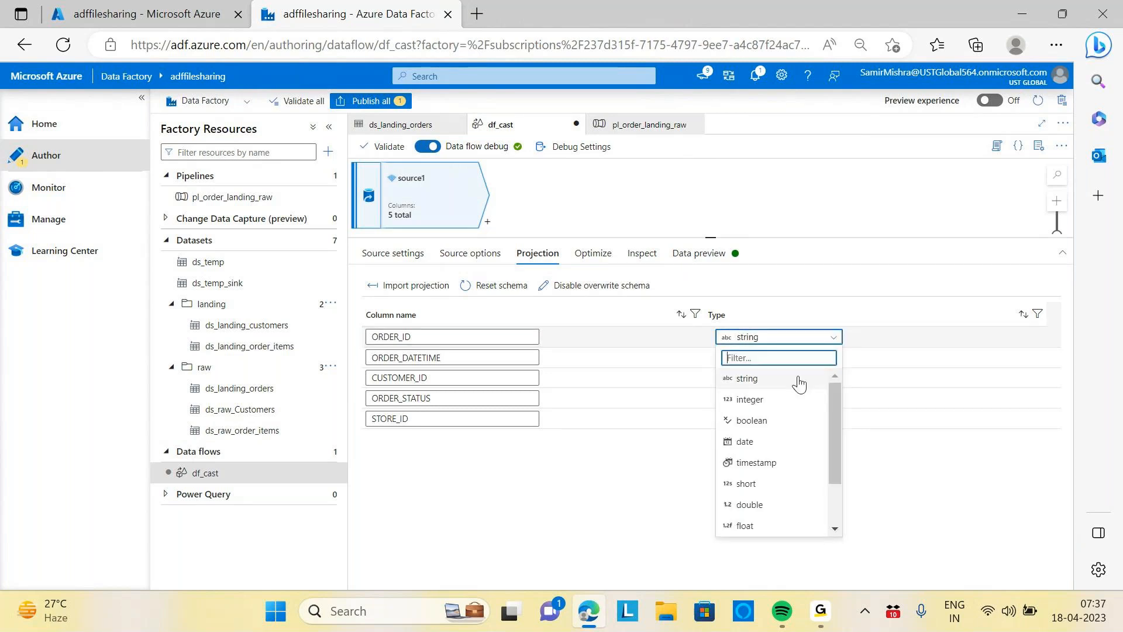
click(755, 400)
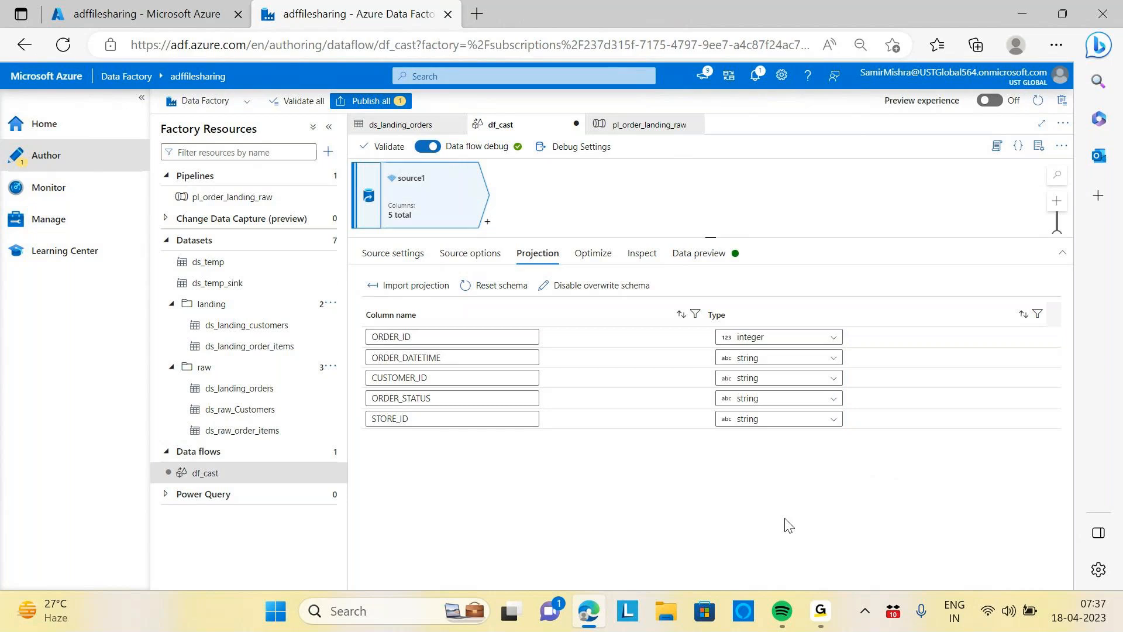
click(833, 378)
click(740, 440)
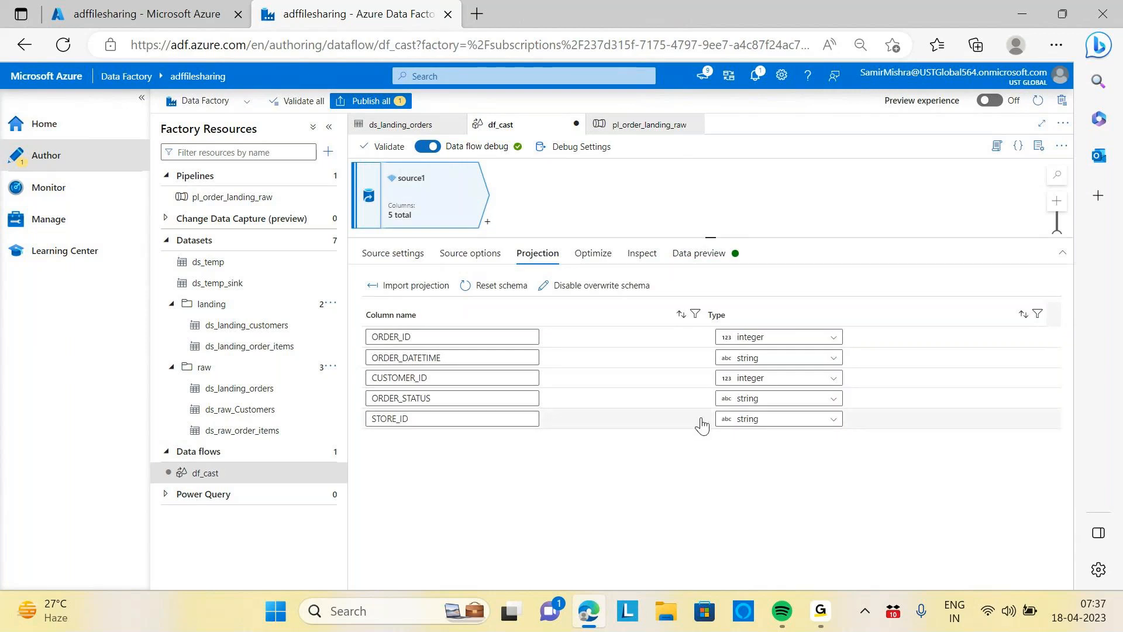
click(832, 418)
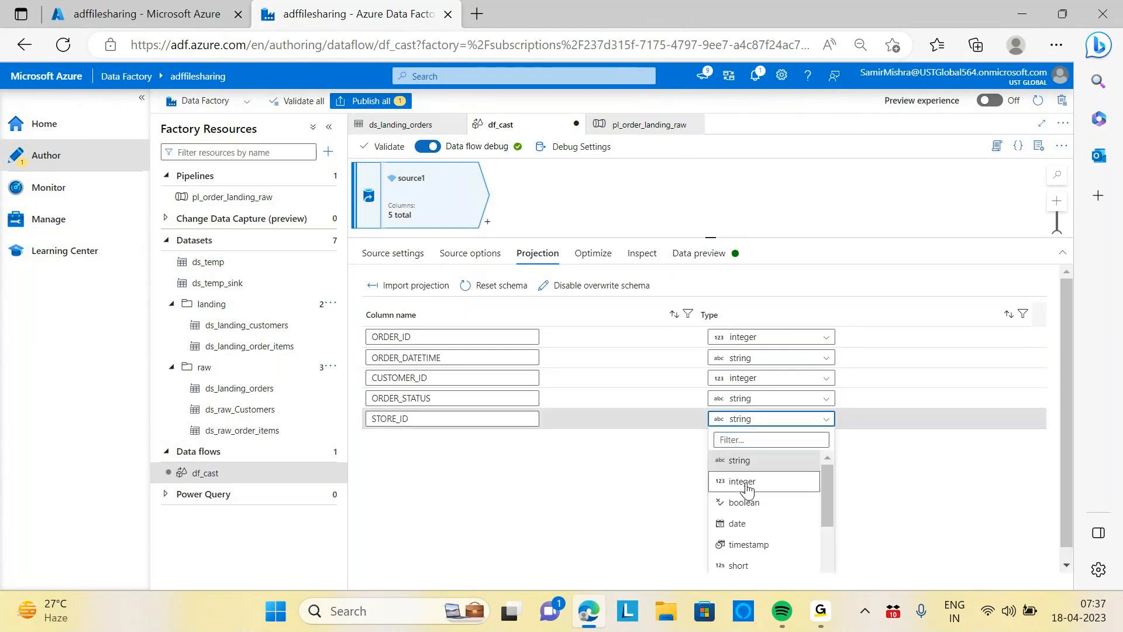
click(747, 483)
Refresh the source's data preview and enlarge the preview pane
click(698, 255)
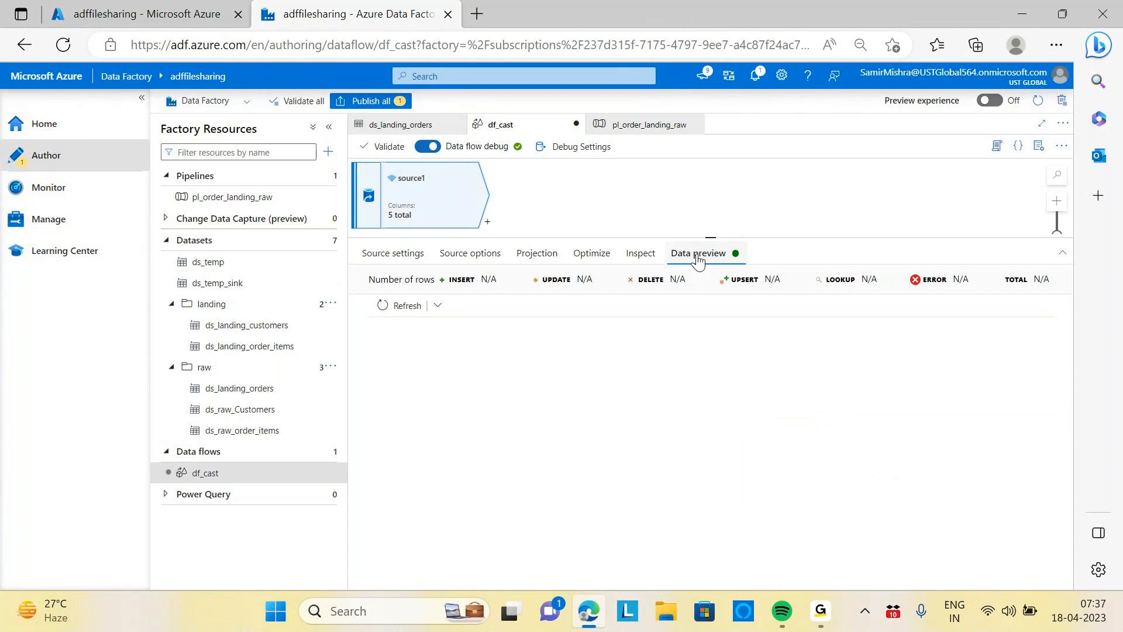
click(402, 310)
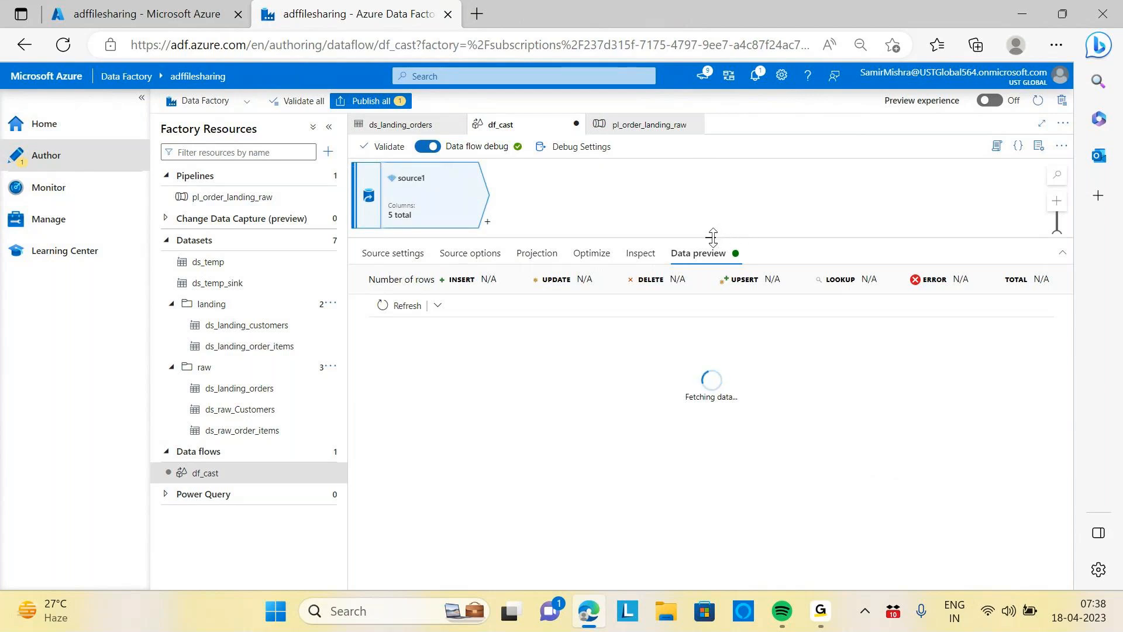
drag(713, 236, 710, 253)
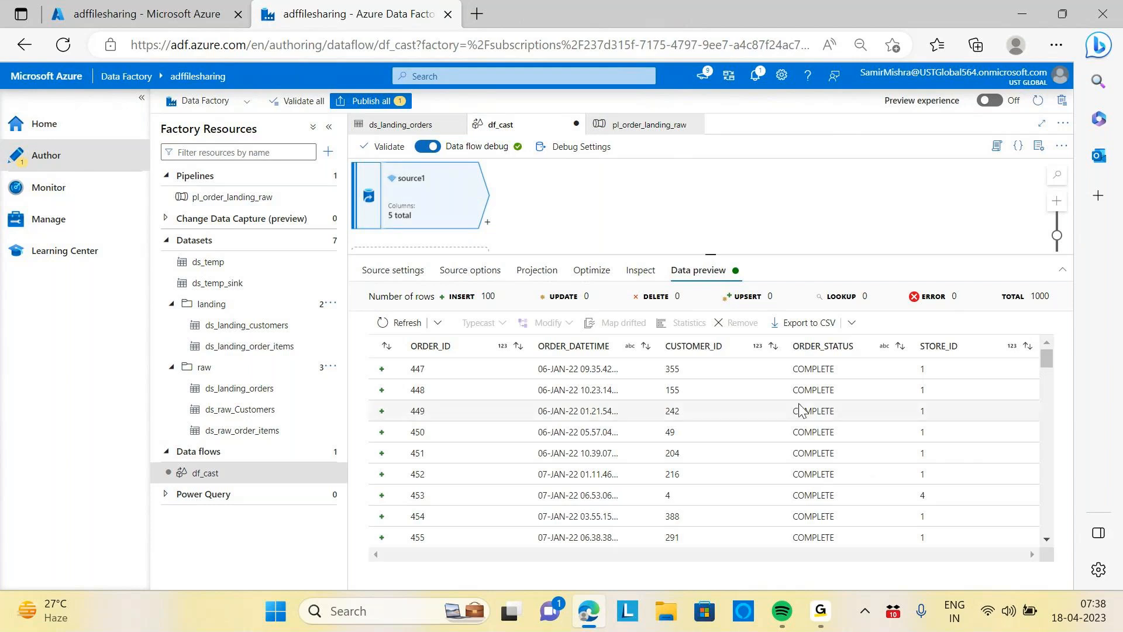
Change the ORDER_ID, CUSTOMER_ID and STORE_ID column types back to string in the projection
click(478, 271)
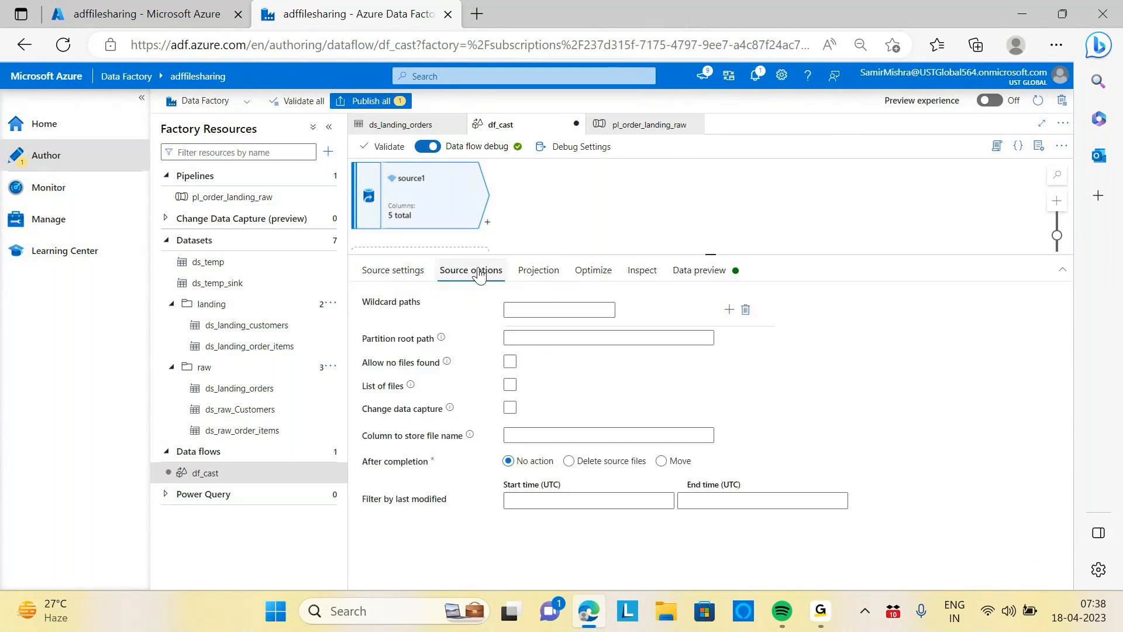
click(541, 273)
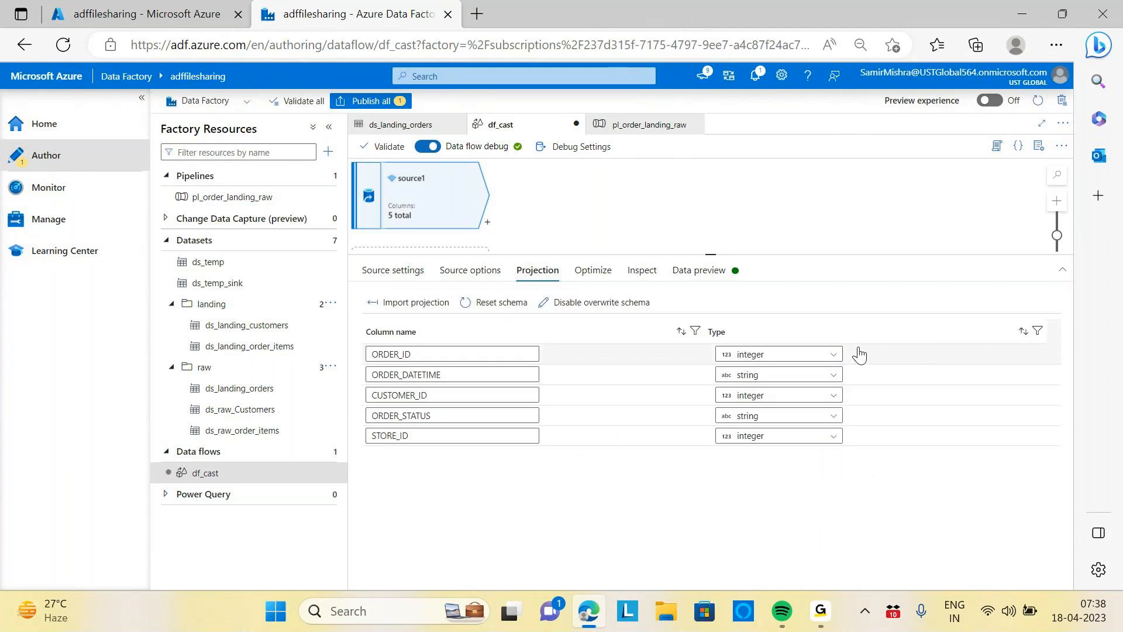
click(835, 358)
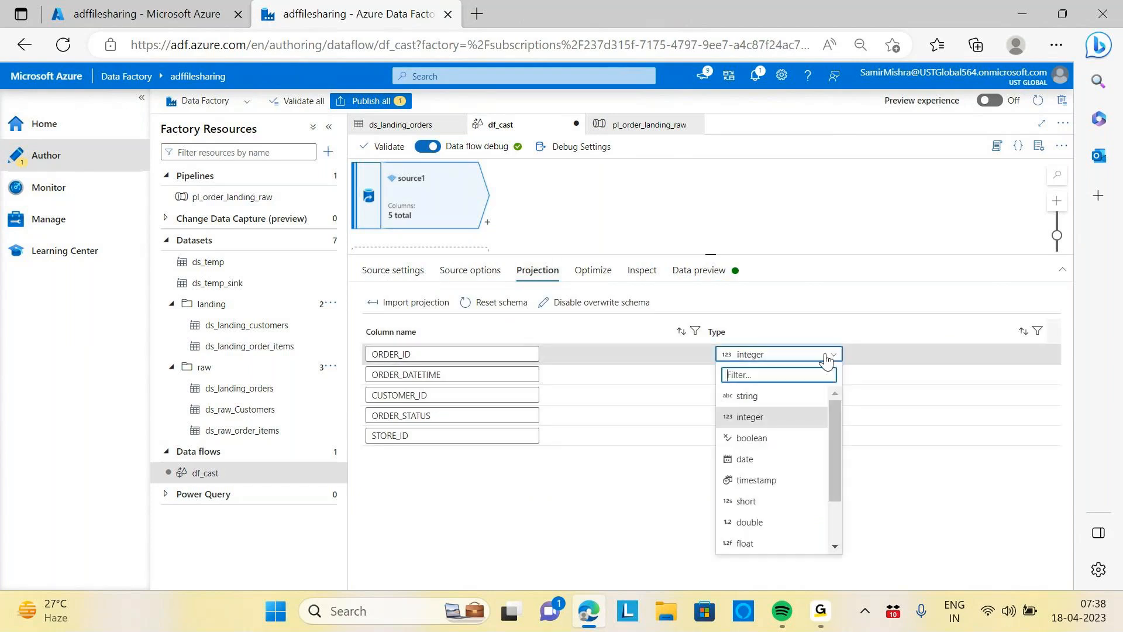
click(748, 393)
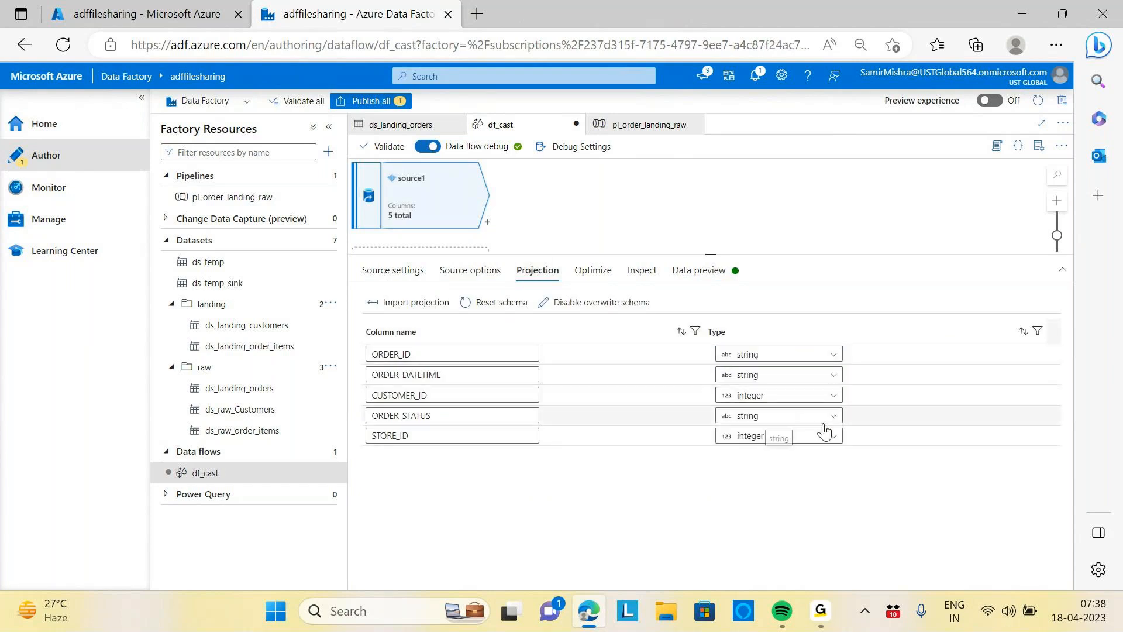
click(831, 396)
click(741, 437)
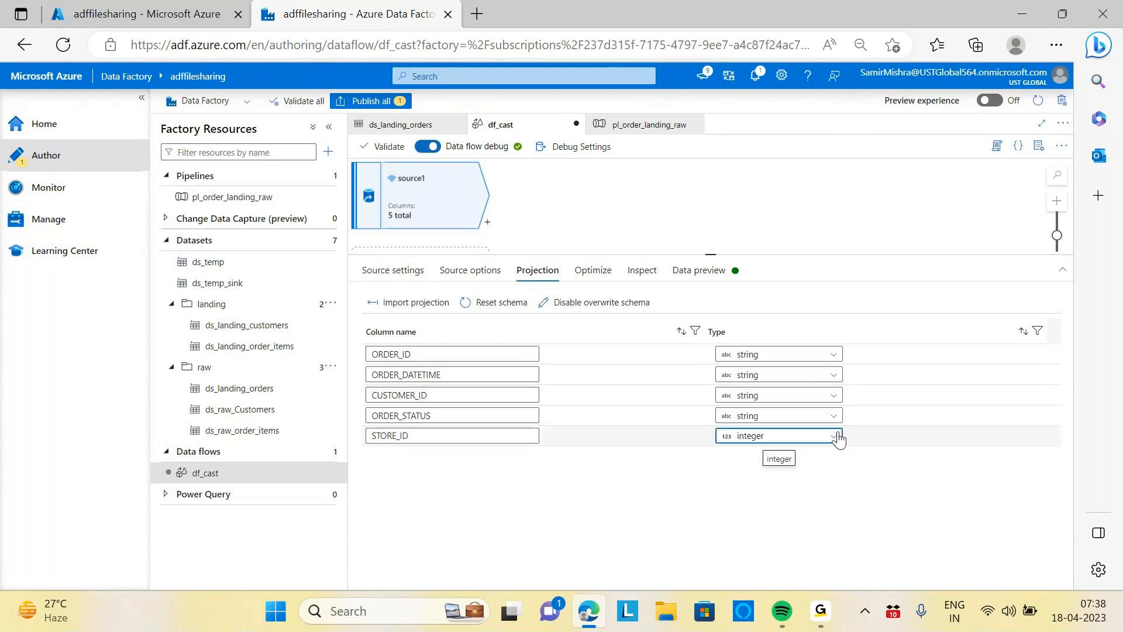
click(836, 437)
click(740, 476)
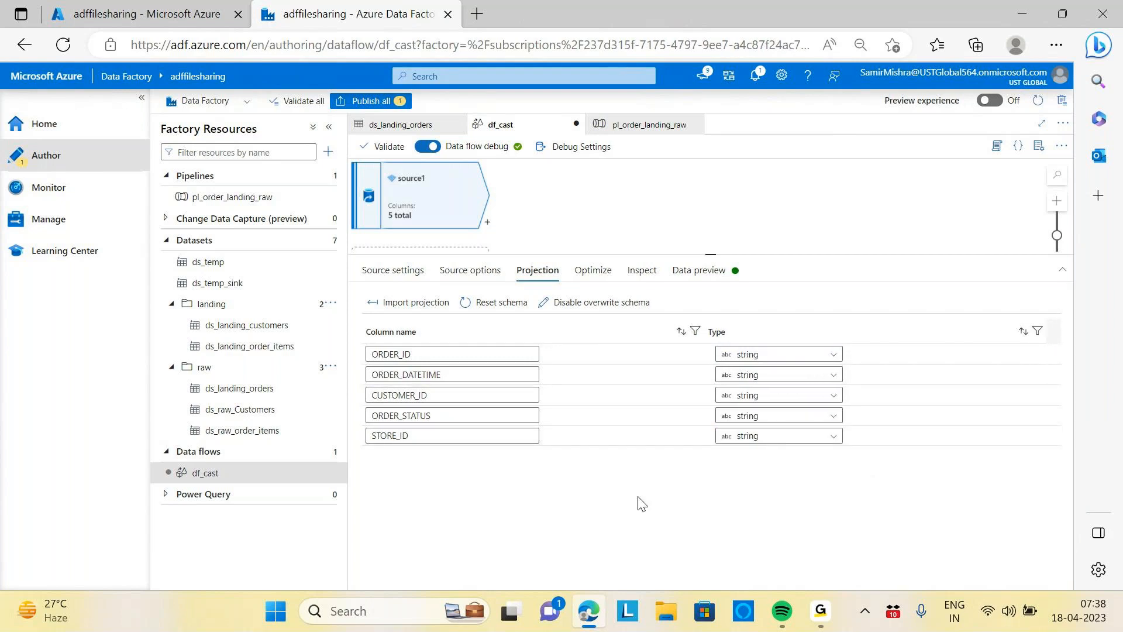
Add a Cast transformation after source1 and collapse the factory resources pane
click(487, 226)
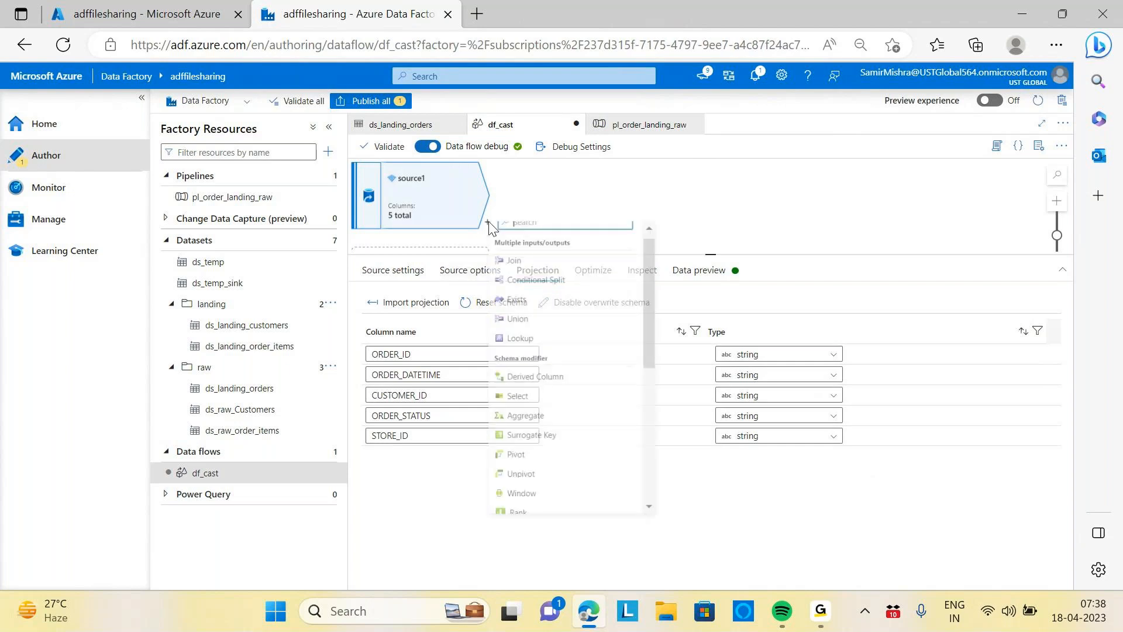
text(cast)
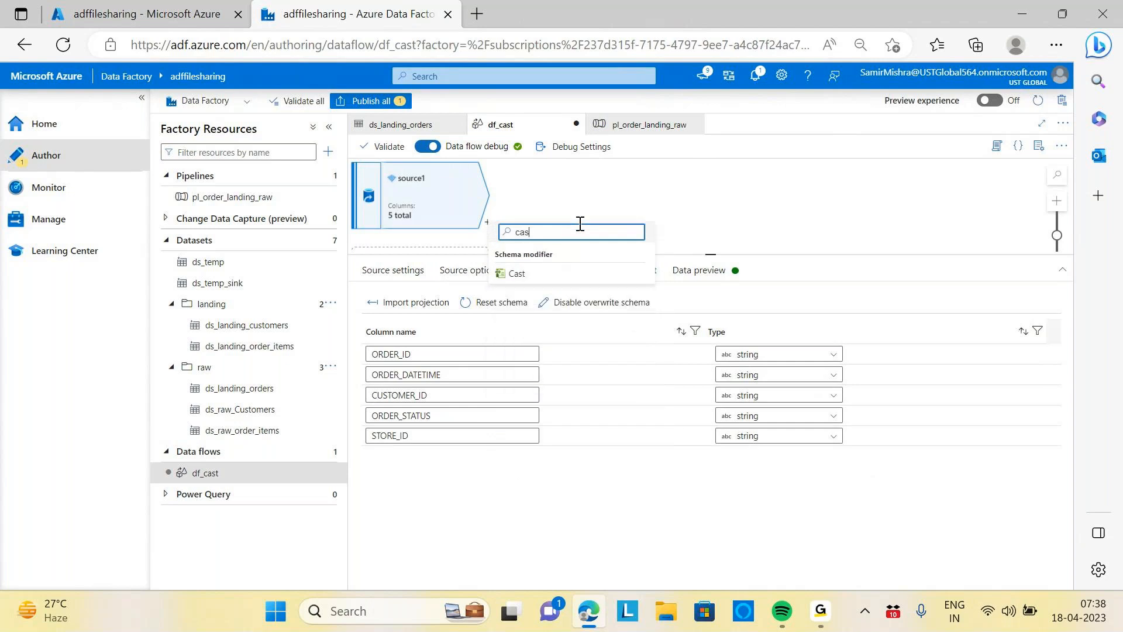
click(515, 274)
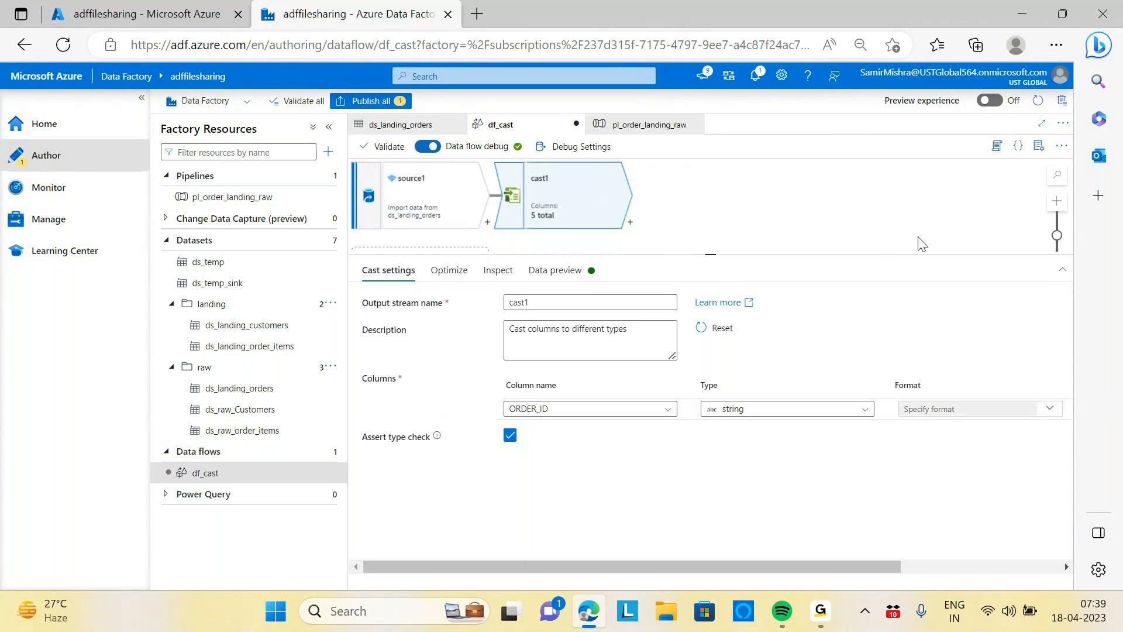
click(328, 129)
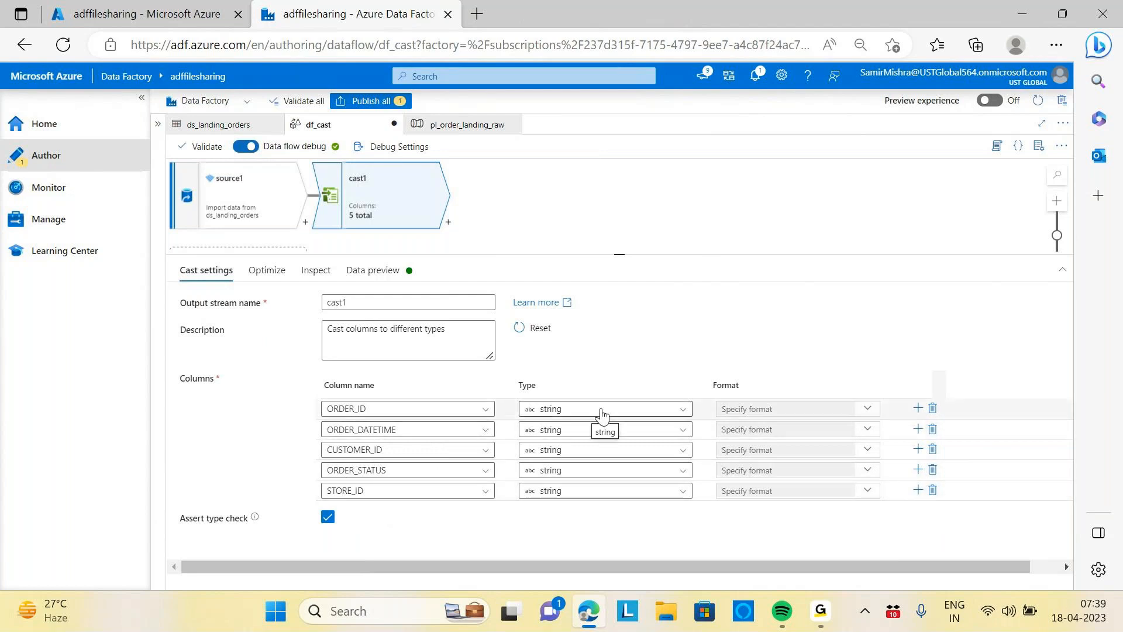
In the cast, set ORDER_ID's type to integer with format 000
click(682, 413)
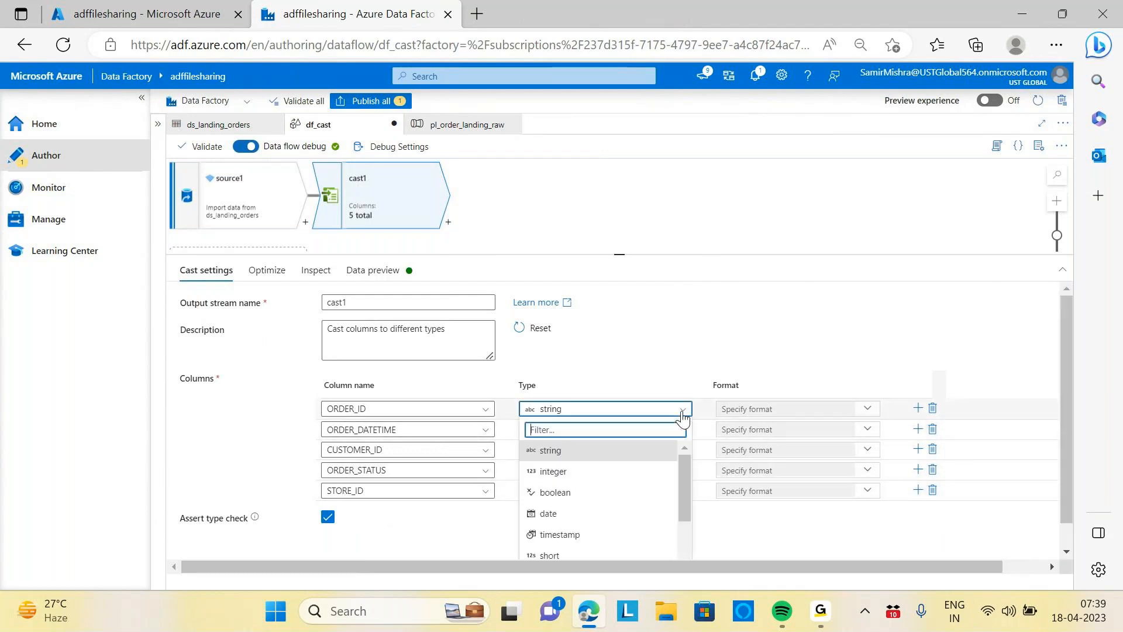
click(550, 471)
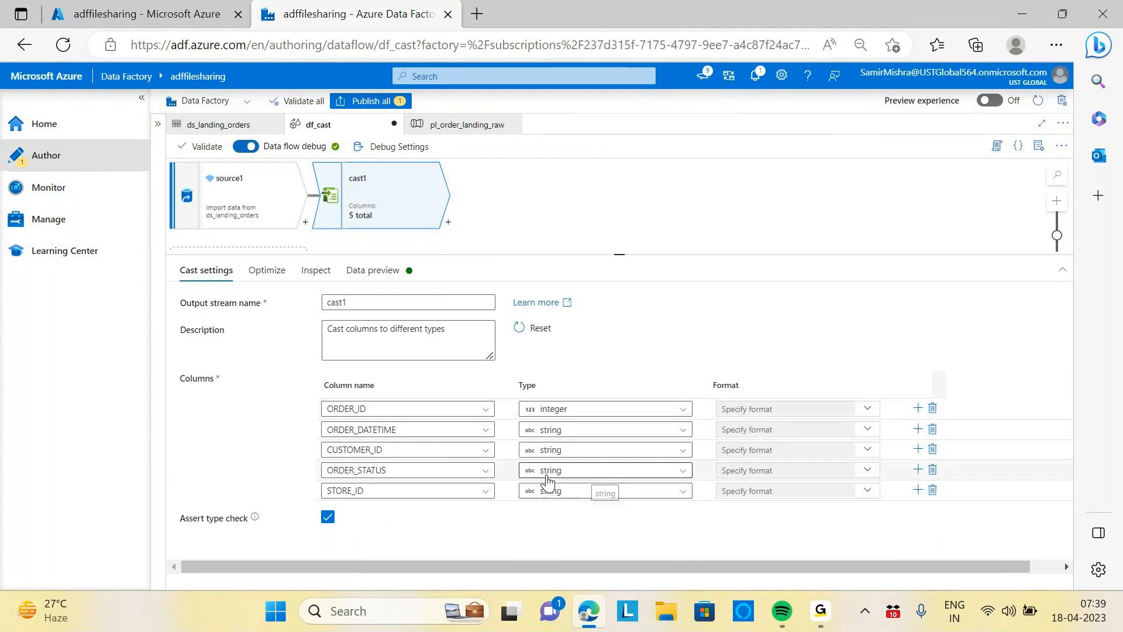
click(867, 411)
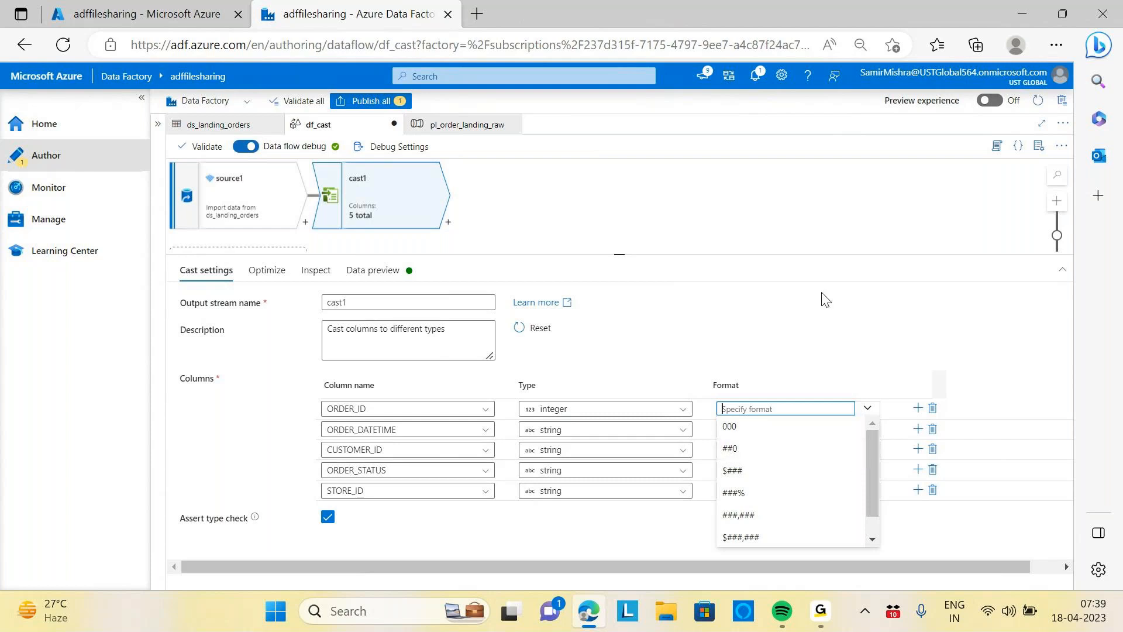
click(729, 428)
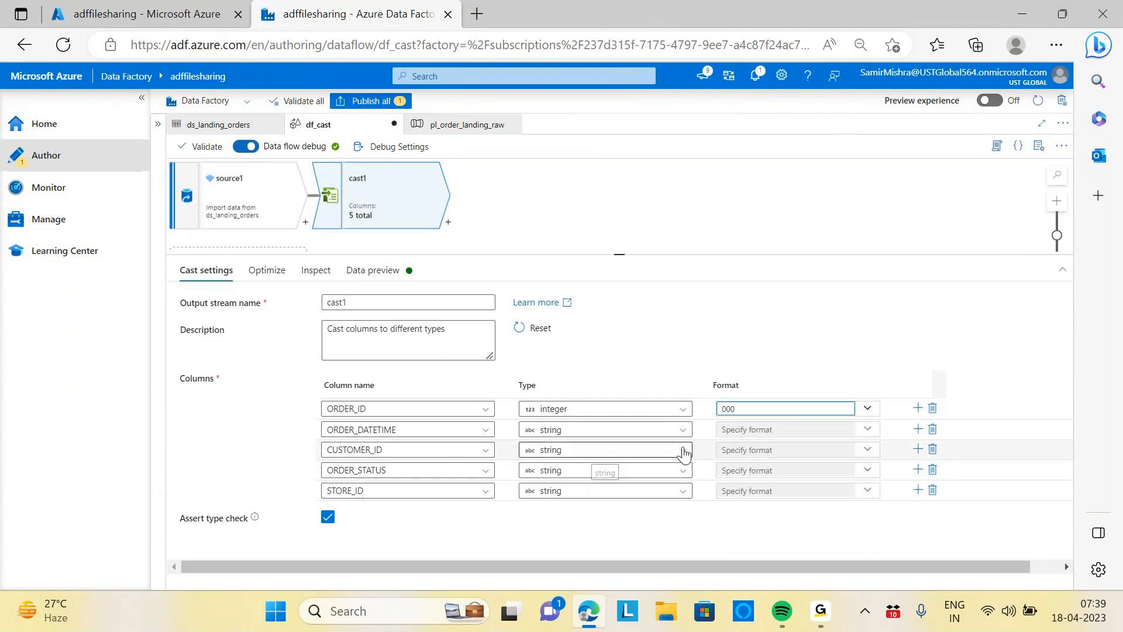
Set the CUSTOMER_ID and STORE_ID types to integer in the cast
click(603, 451)
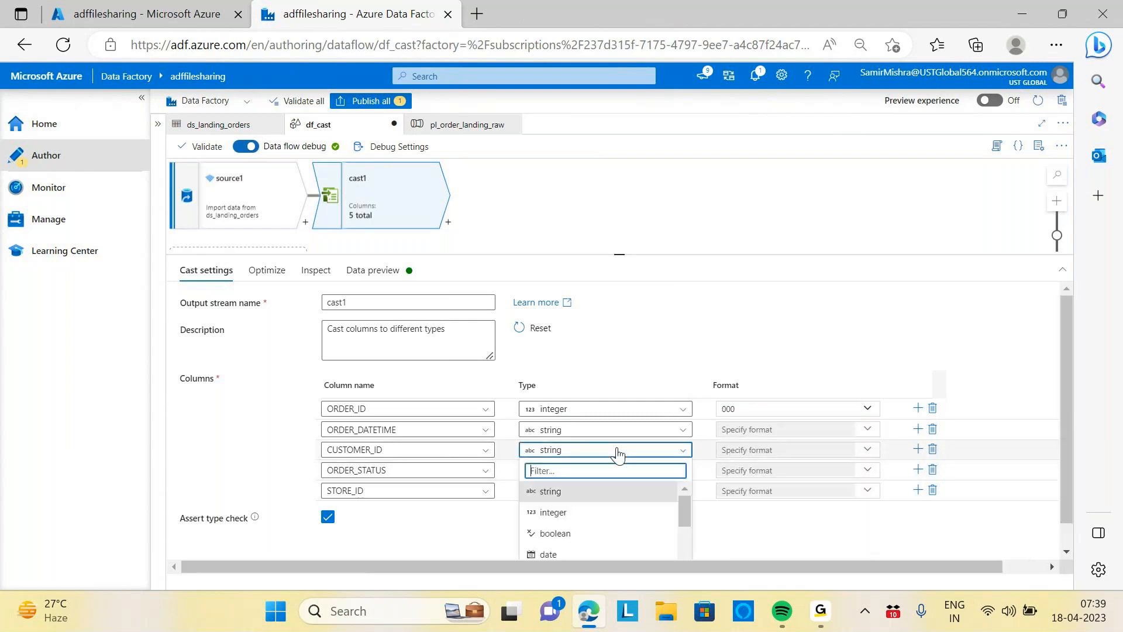
click(550, 514)
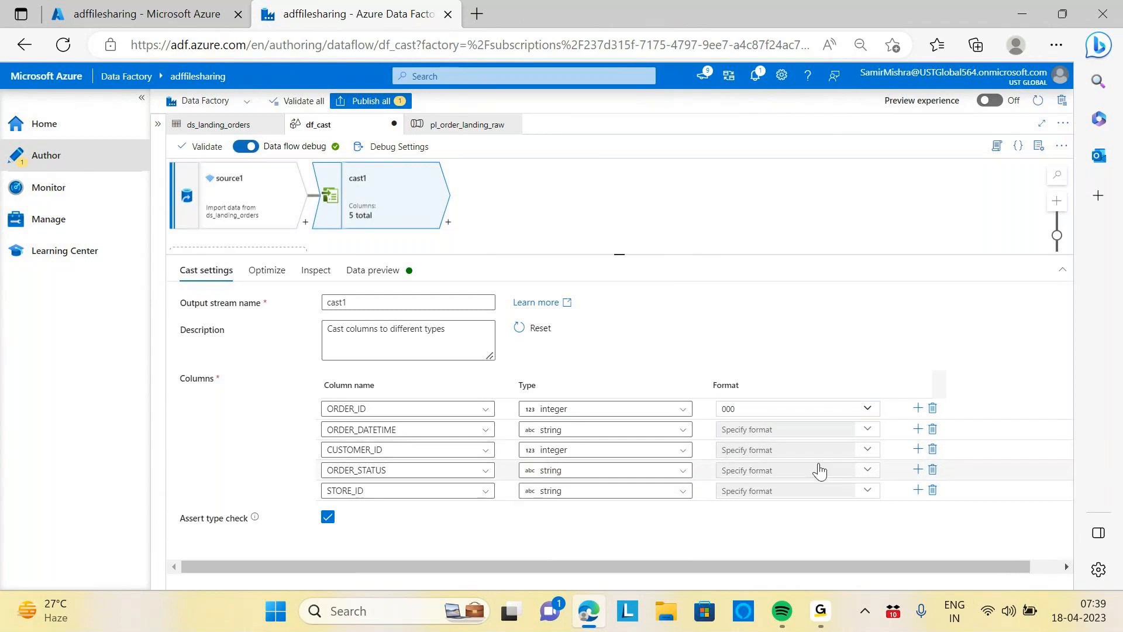
click(672, 493)
click(555, 553)
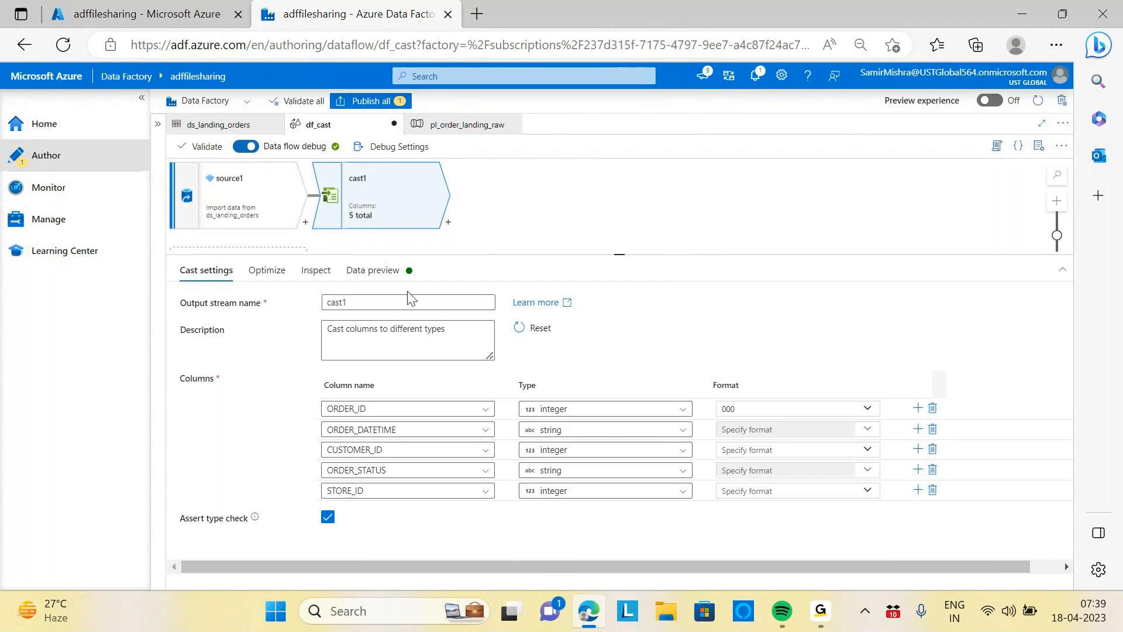
Compare the cast's data preview with its cast settings
click(373, 270)
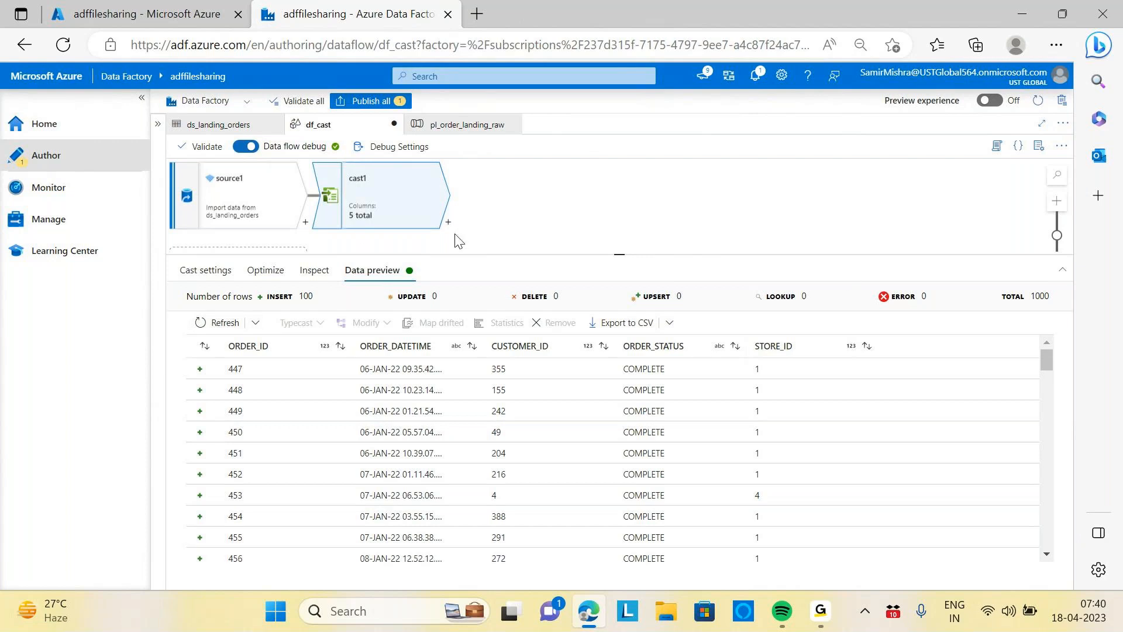
click(192, 271)
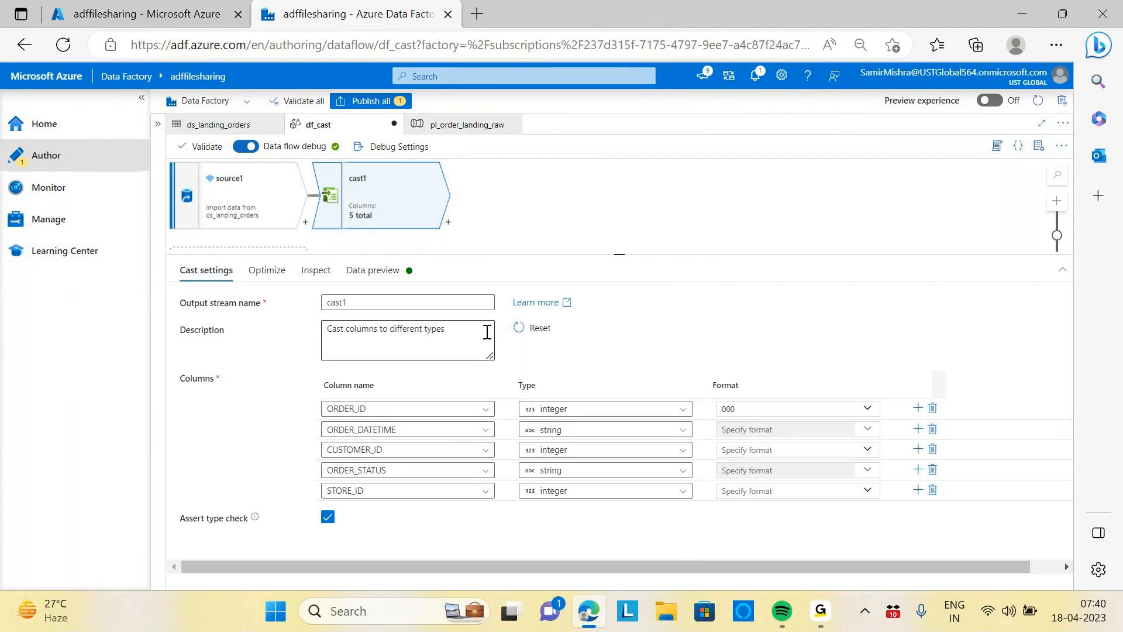
click(372, 271)
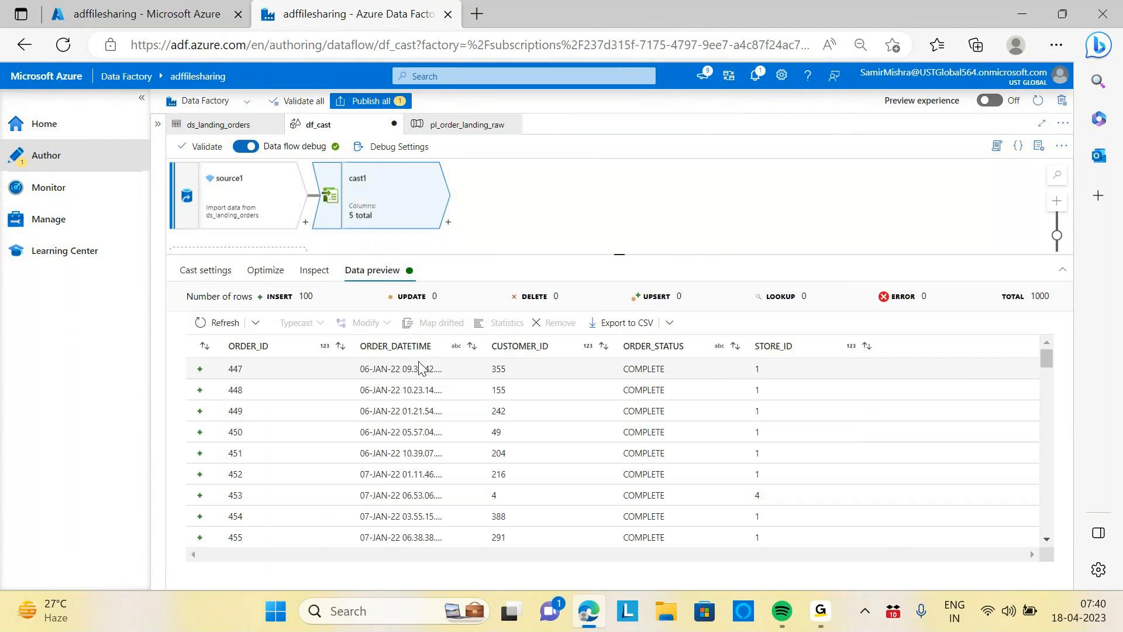
click(222, 272)
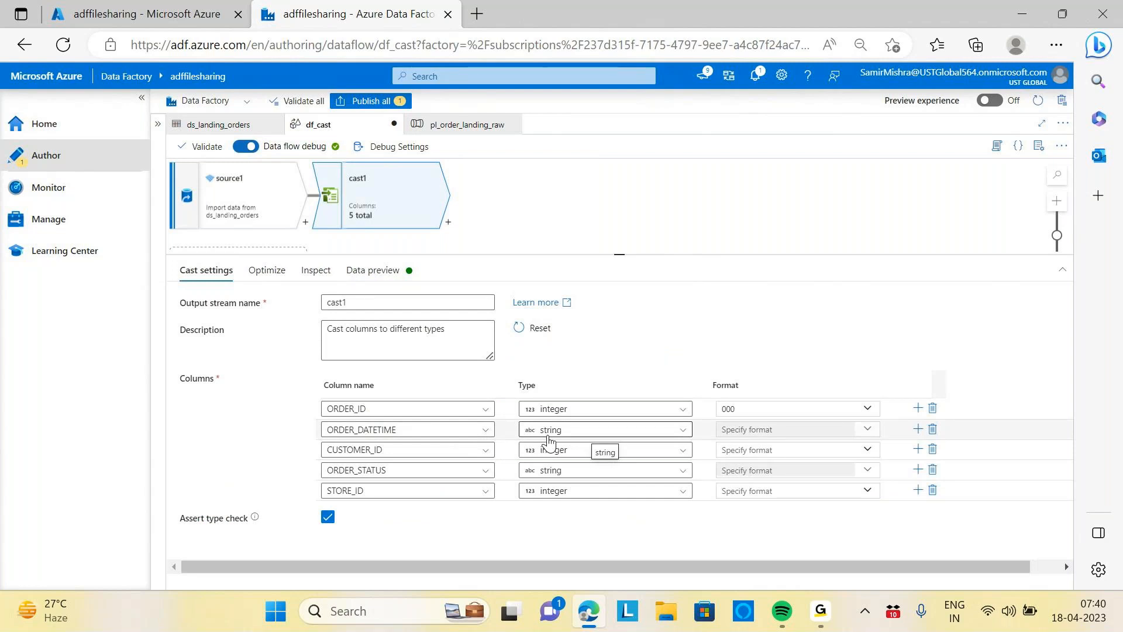
Set ORDER_DATETIME's type to timestamp with format MM/dd/yyyy in the cast
click(685, 435)
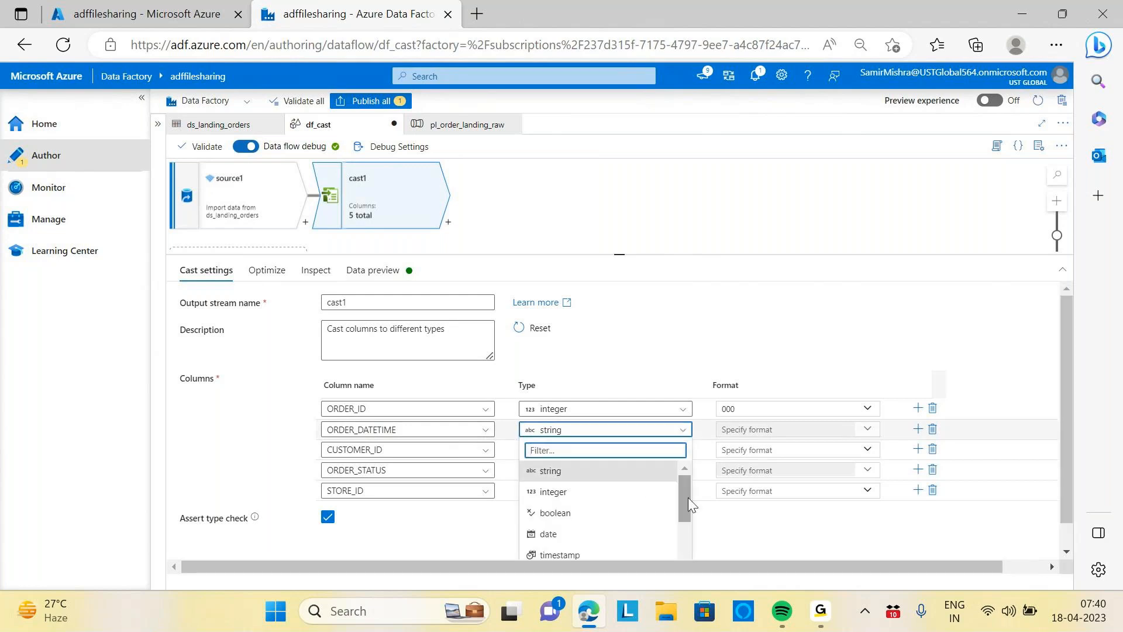
scroll(688, 497, down, 2)
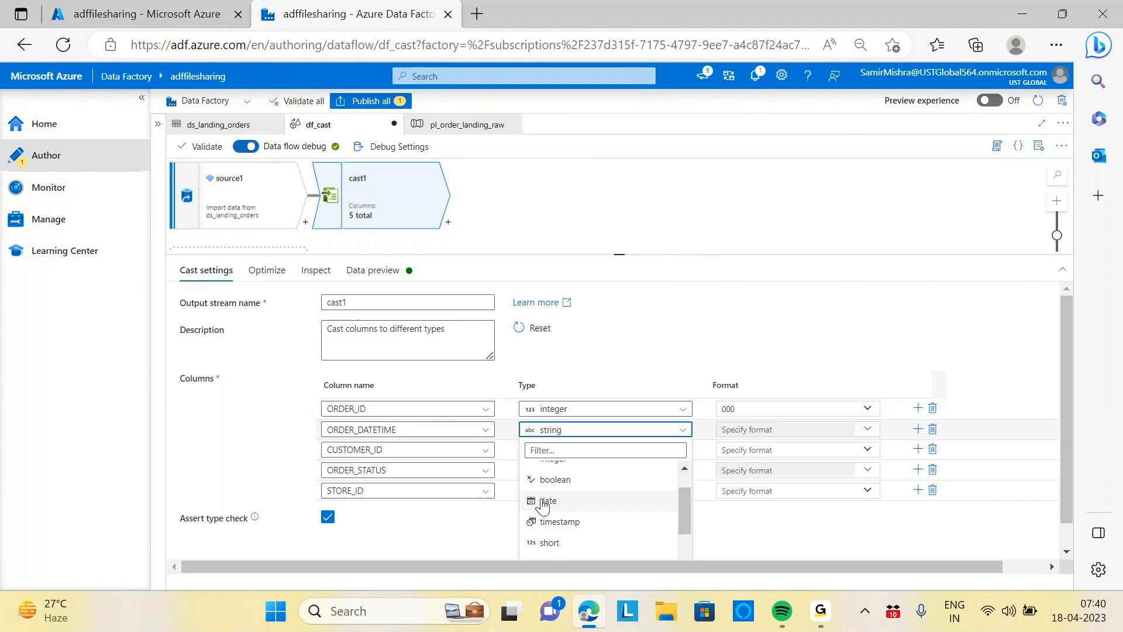
click(567, 523)
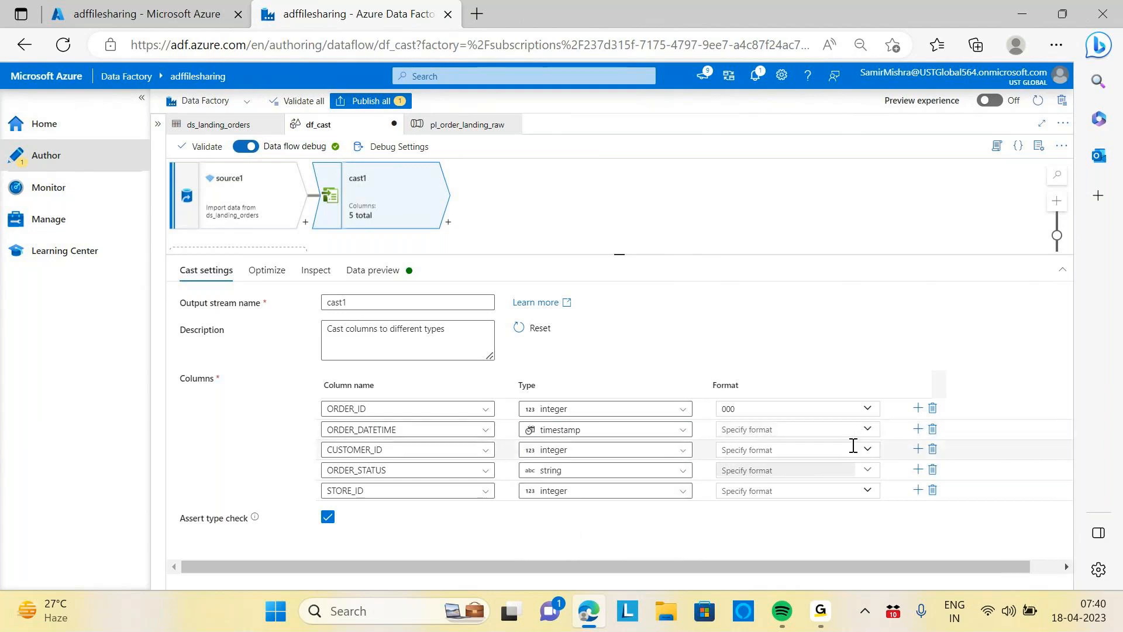
click(867, 430)
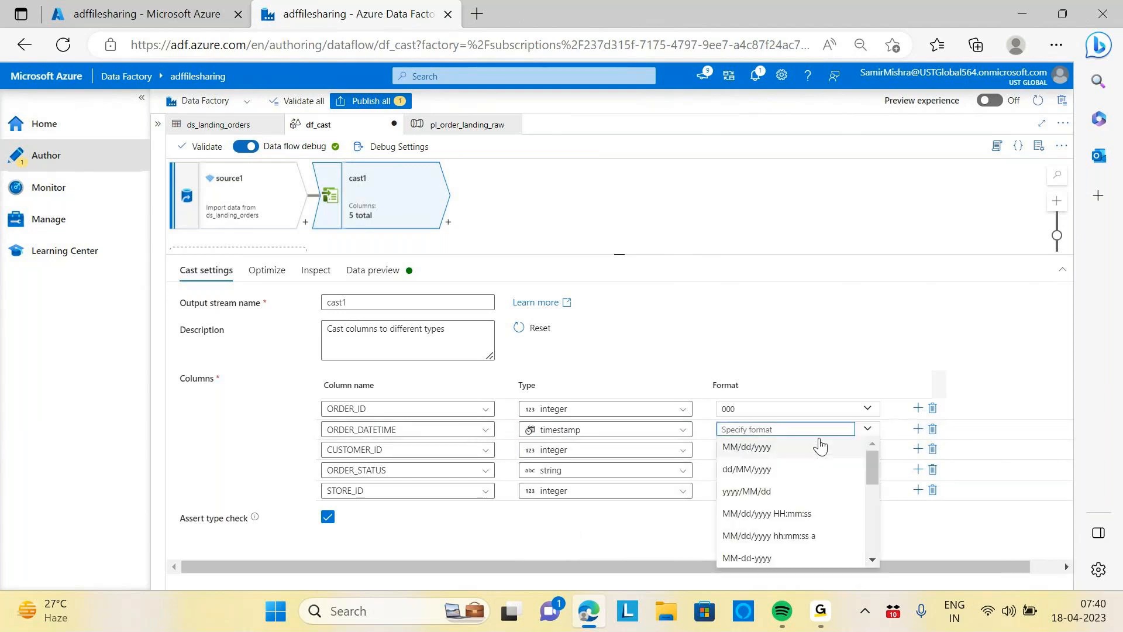
click(757, 449)
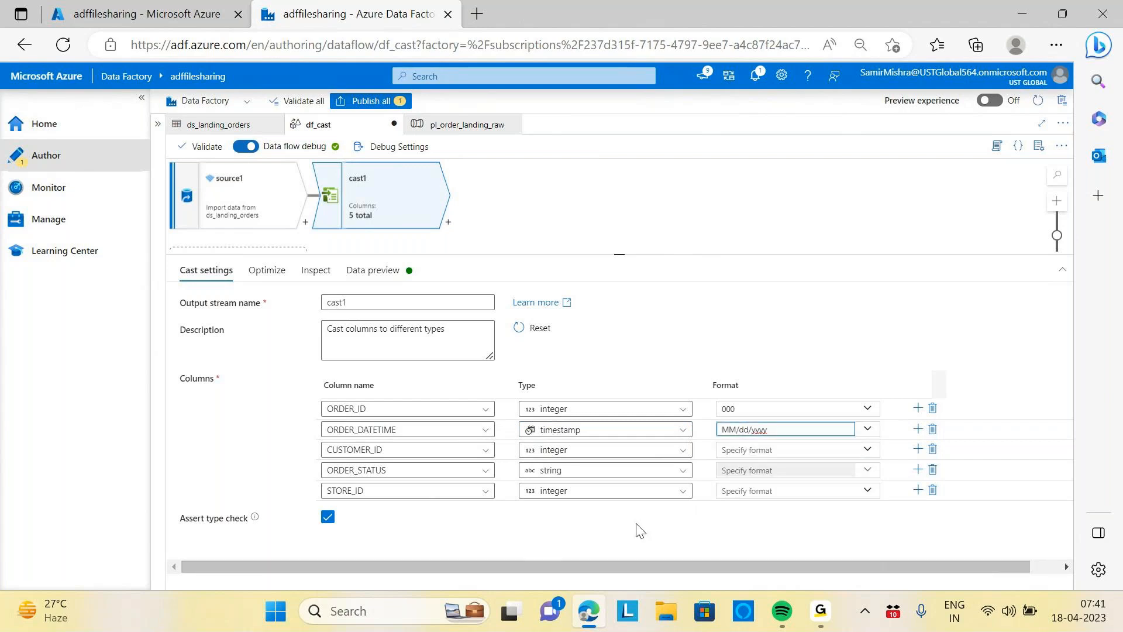
Refresh the cast's data preview and scroll through the rows before returning to the cast settings
click(374, 272)
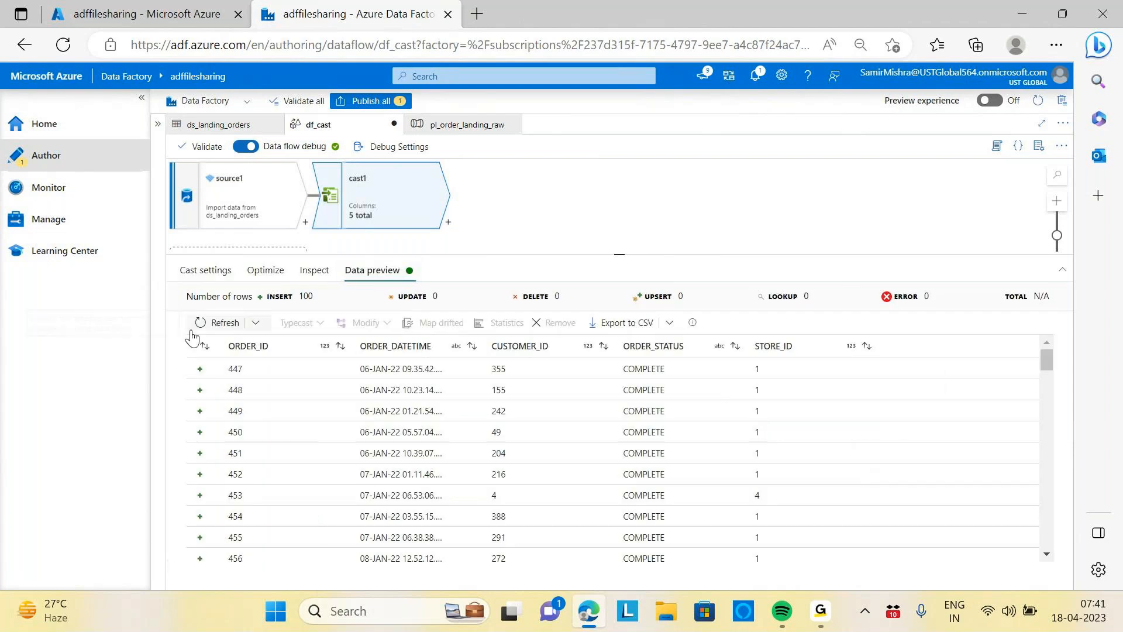
click(221, 323)
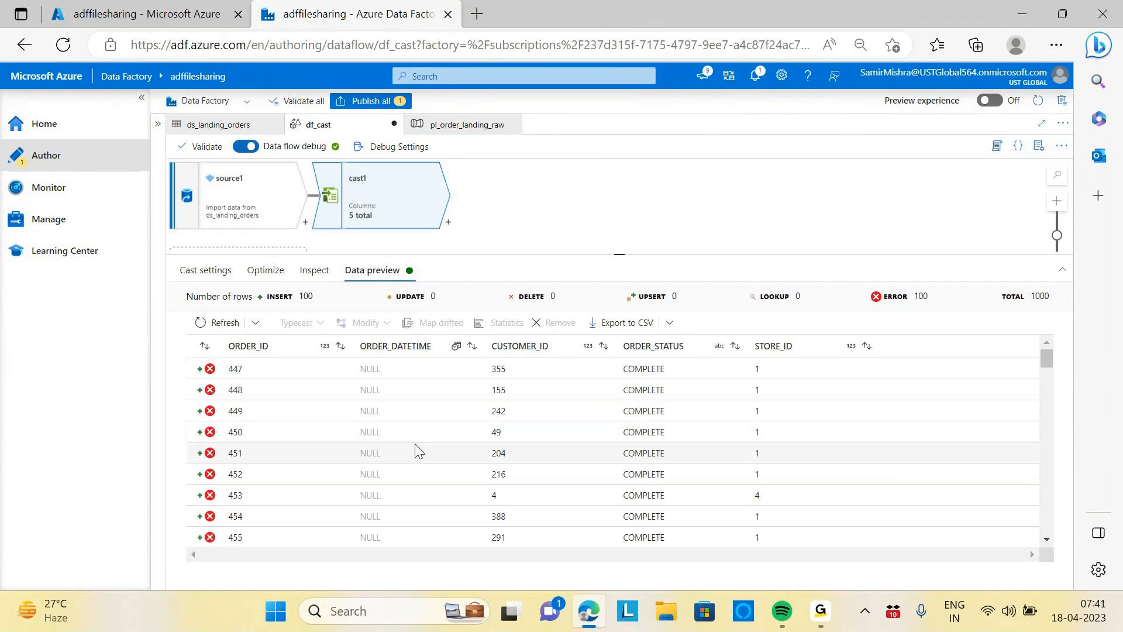
scroll(417, 451, down, 10)
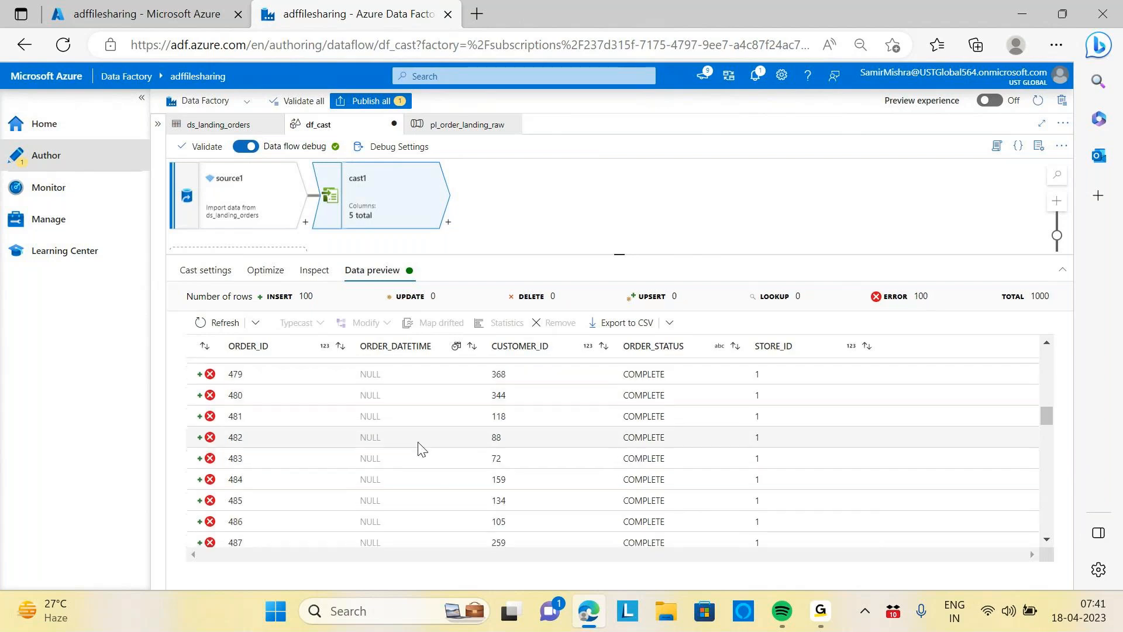
scroll(416, 449, down, 18)
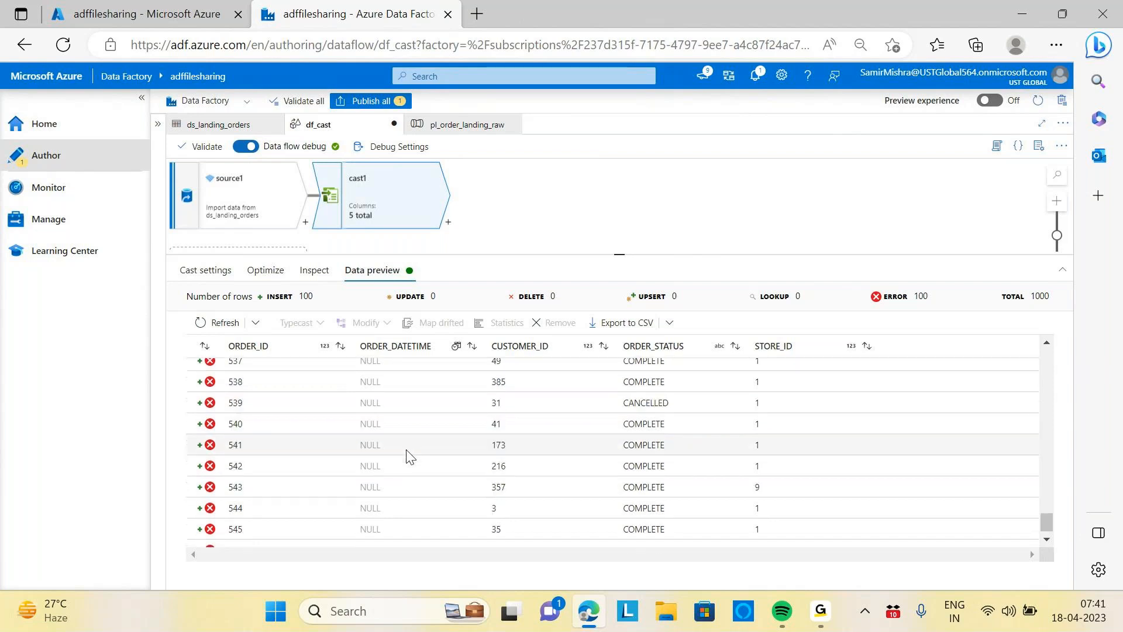
scroll(410, 455, up, 8)
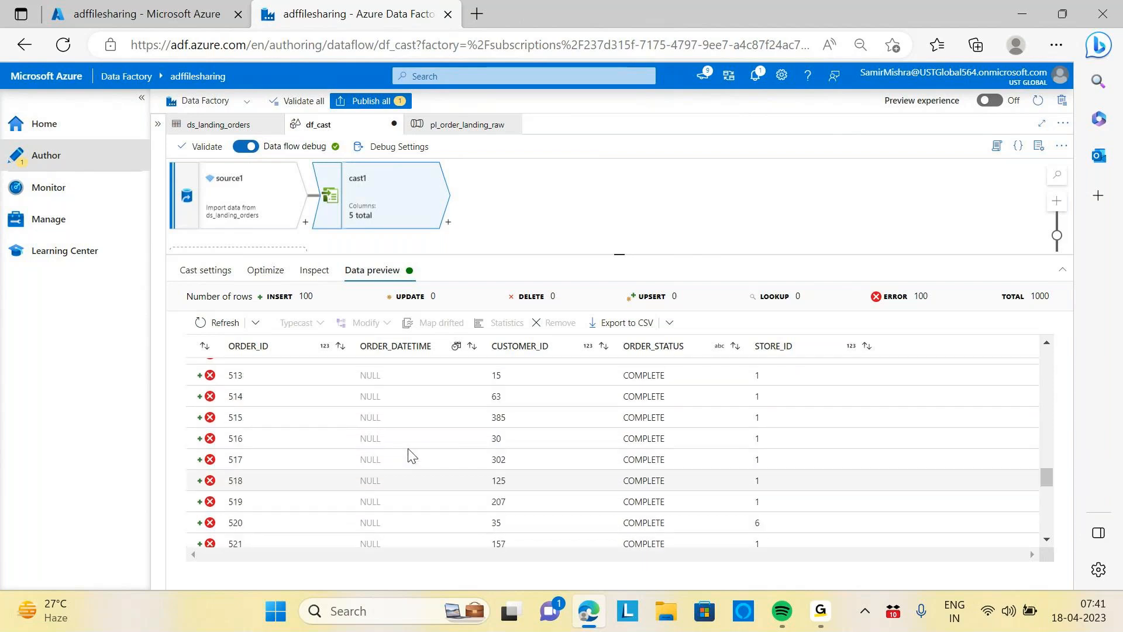
scroll(412, 455, up, 8)
scroll(415, 450, up, 13)
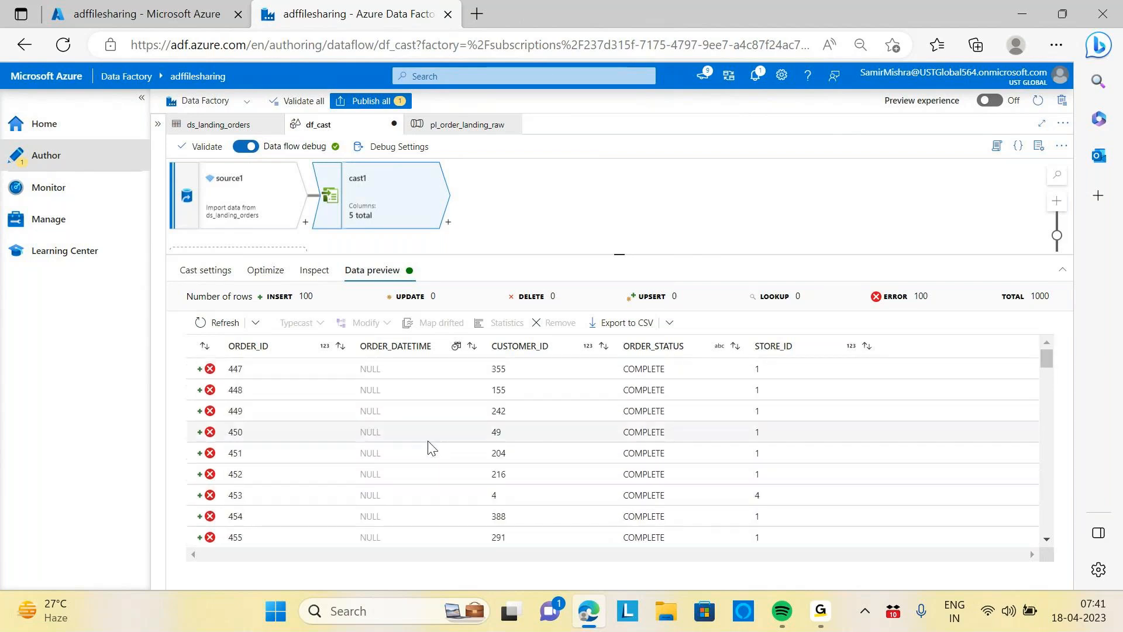
click(204, 270)
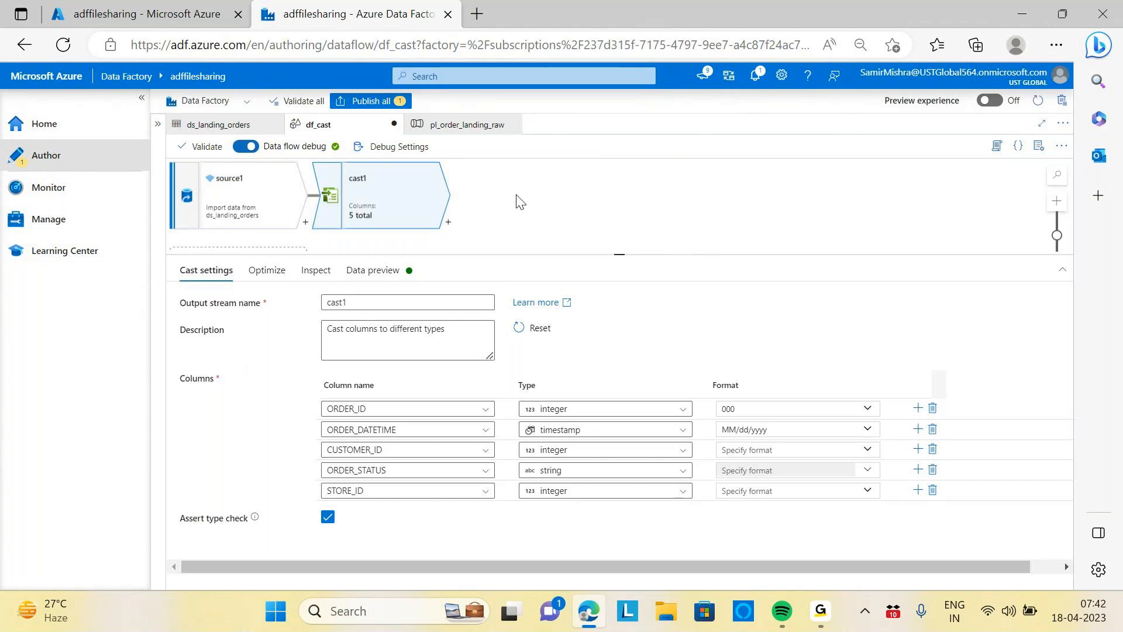
Delete the cast1 transformation from the data flow
click(449, 223)
click(411, 198)
key(Delete)
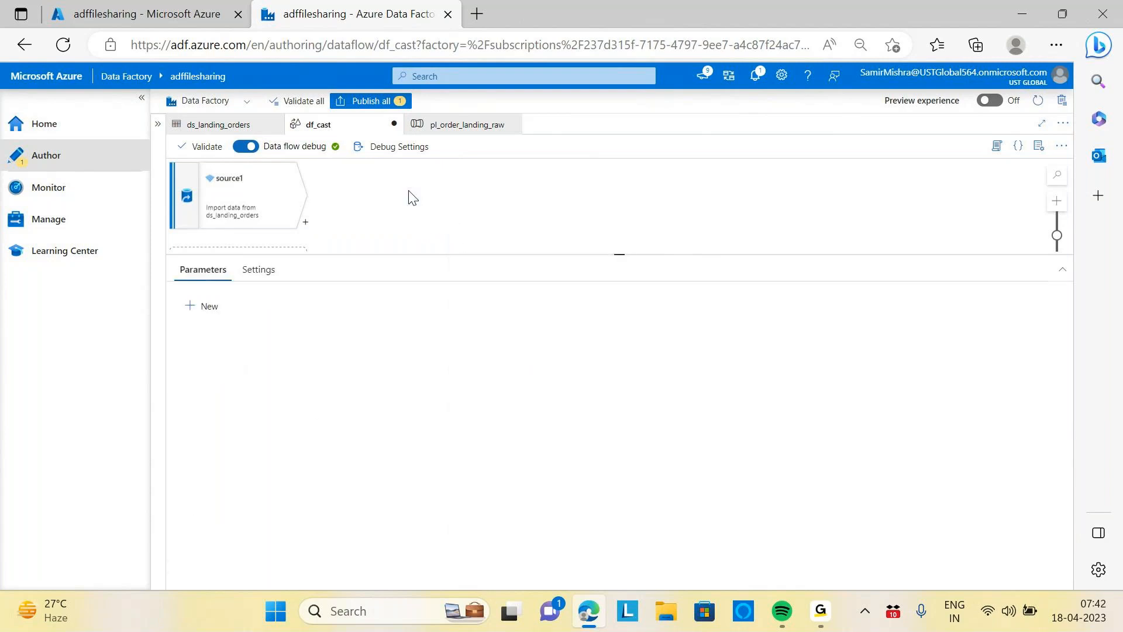
Add a Derived Column transformation after source1
click(305, 224)
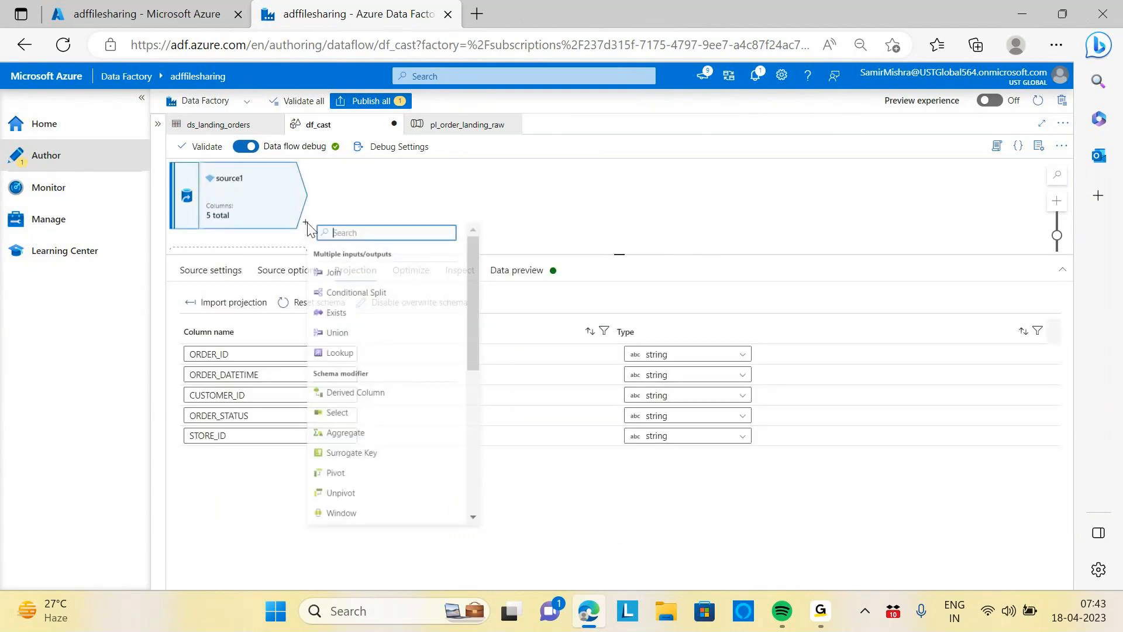
text(deri)
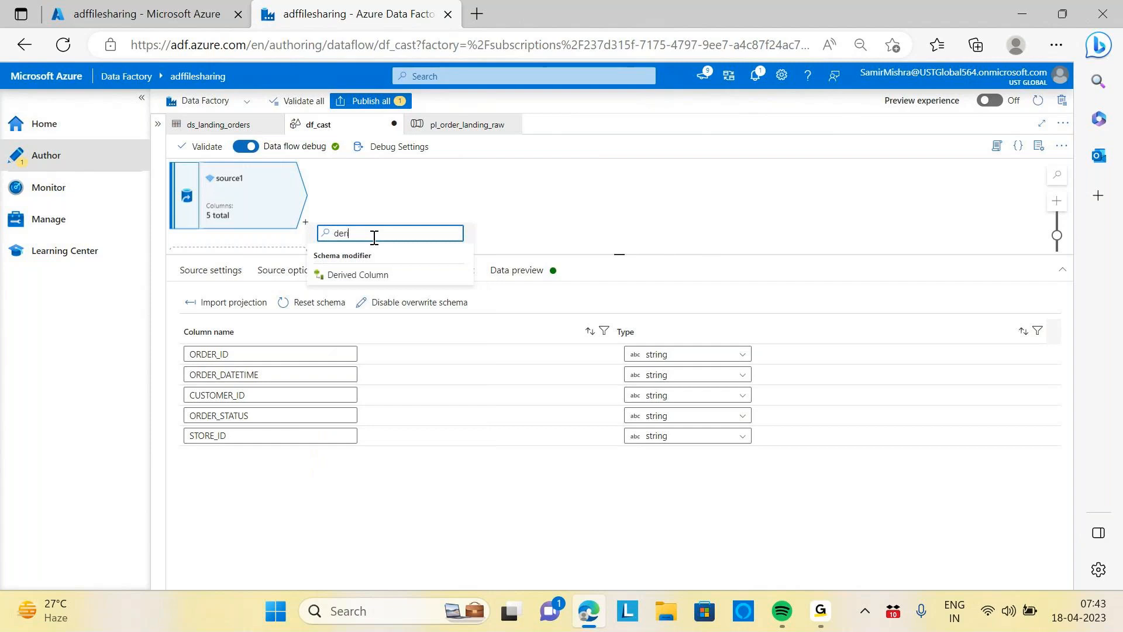
text(ve)
click(368, 279)
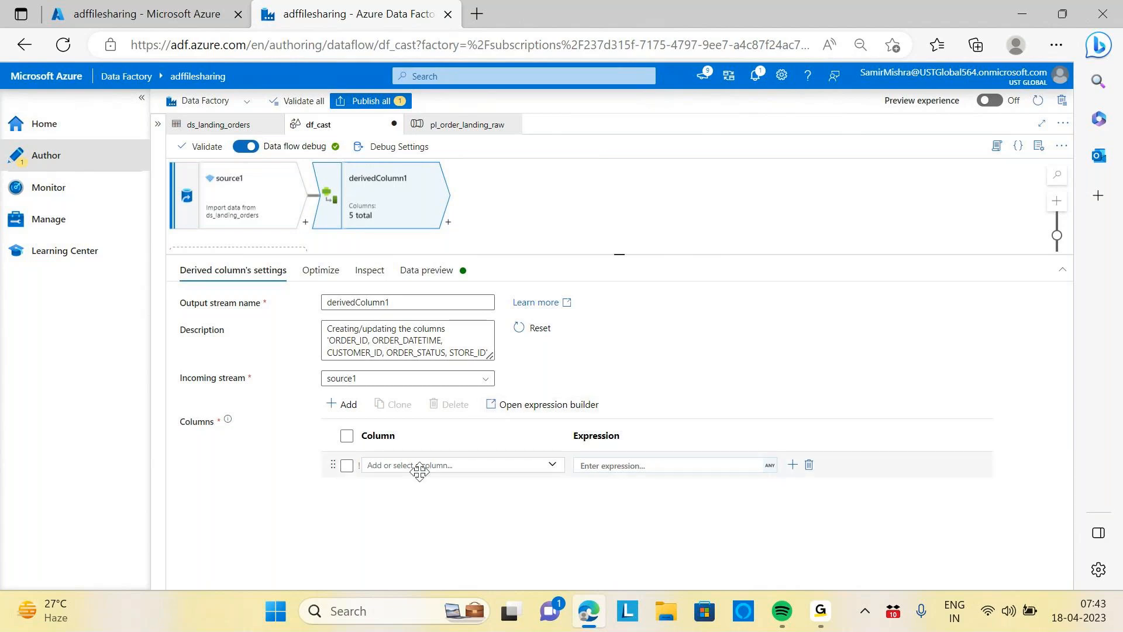
Choose ORDER_DATETIME as the derived column and open its expression builder
click(552, 466)
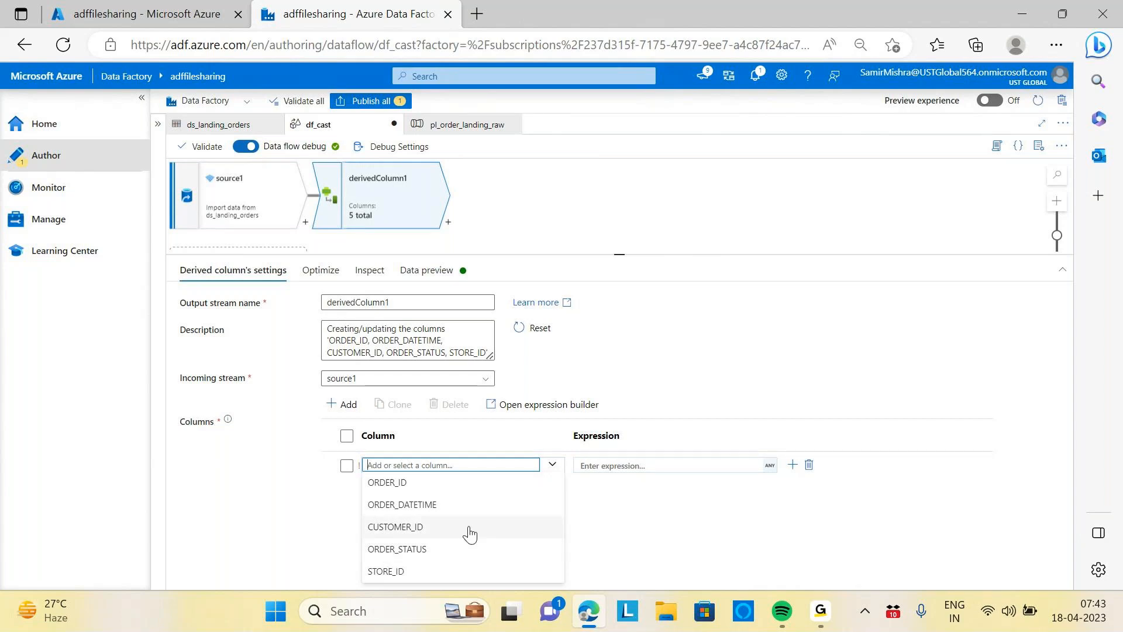
click(406, 506)
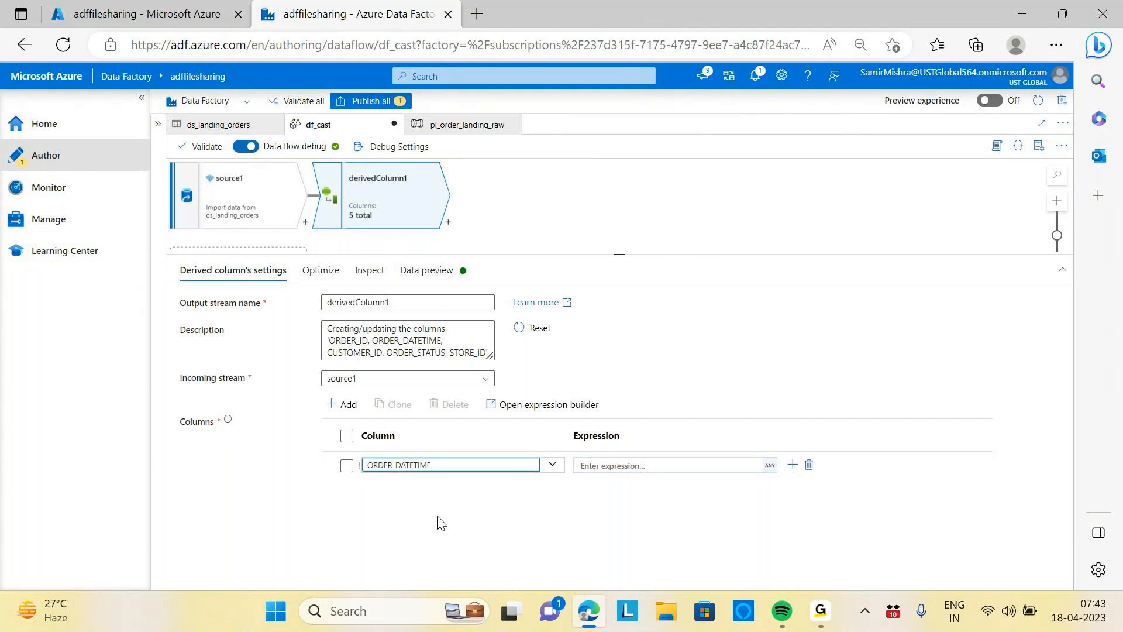
click(676, 470)
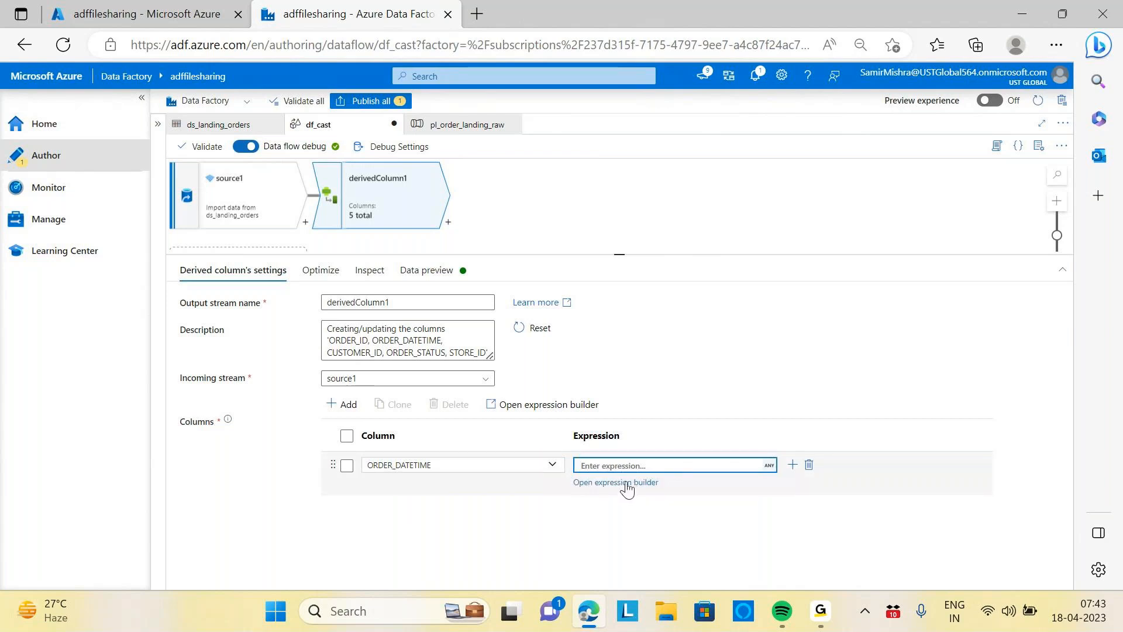
triple_click(626, 487)
click(666, 467)
click(641, 489)
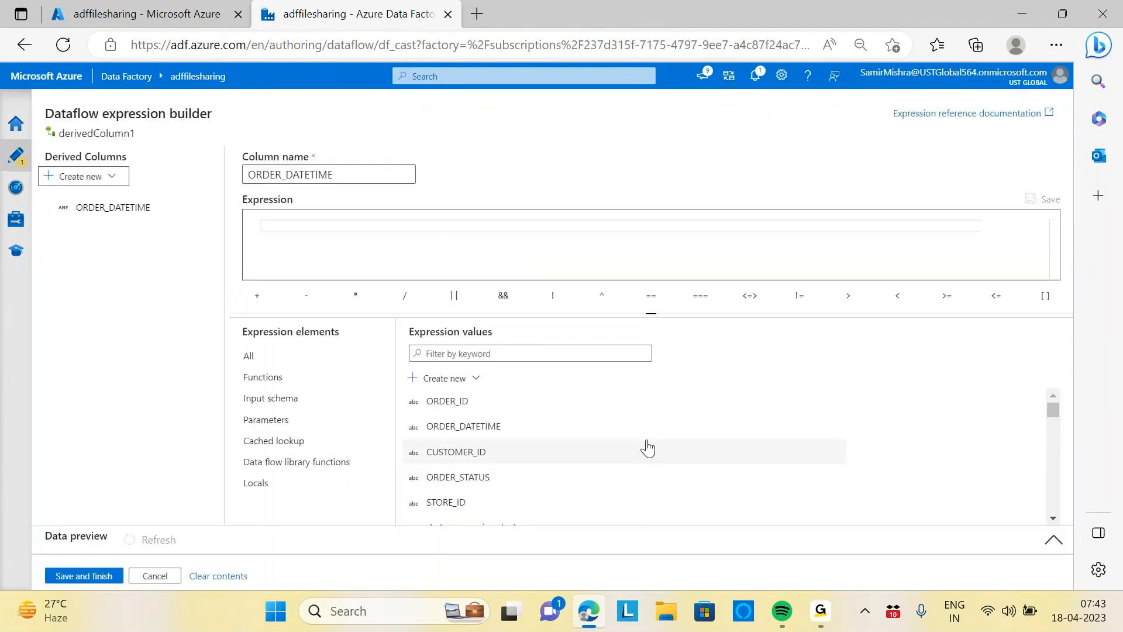
Browse the list of available functions in the expression builder
click(407, 230)
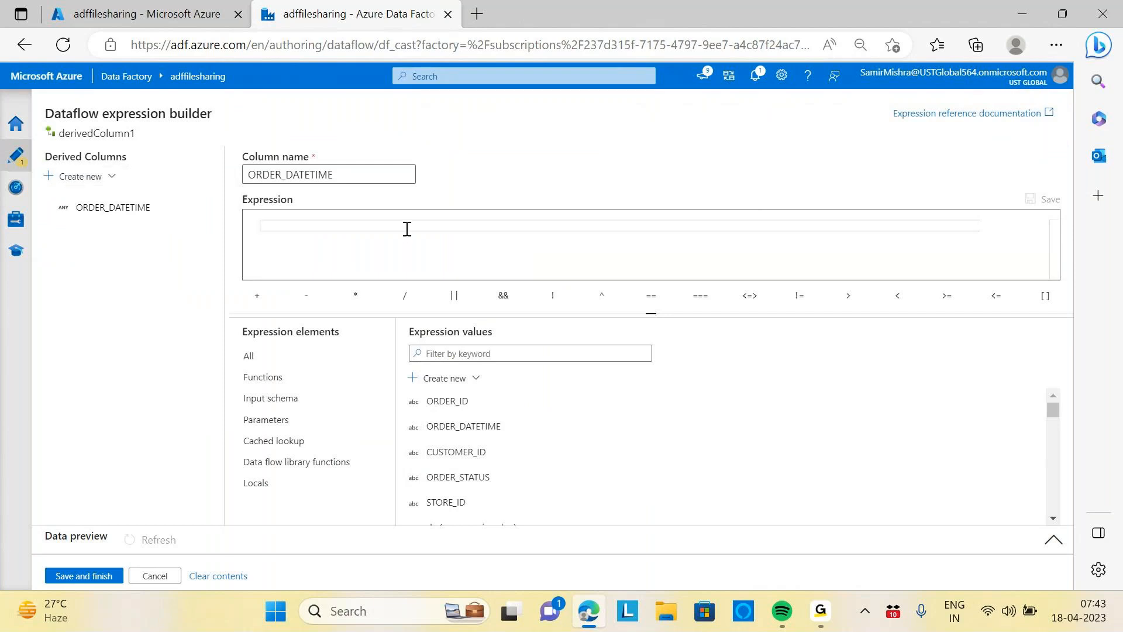
click(270, 379)
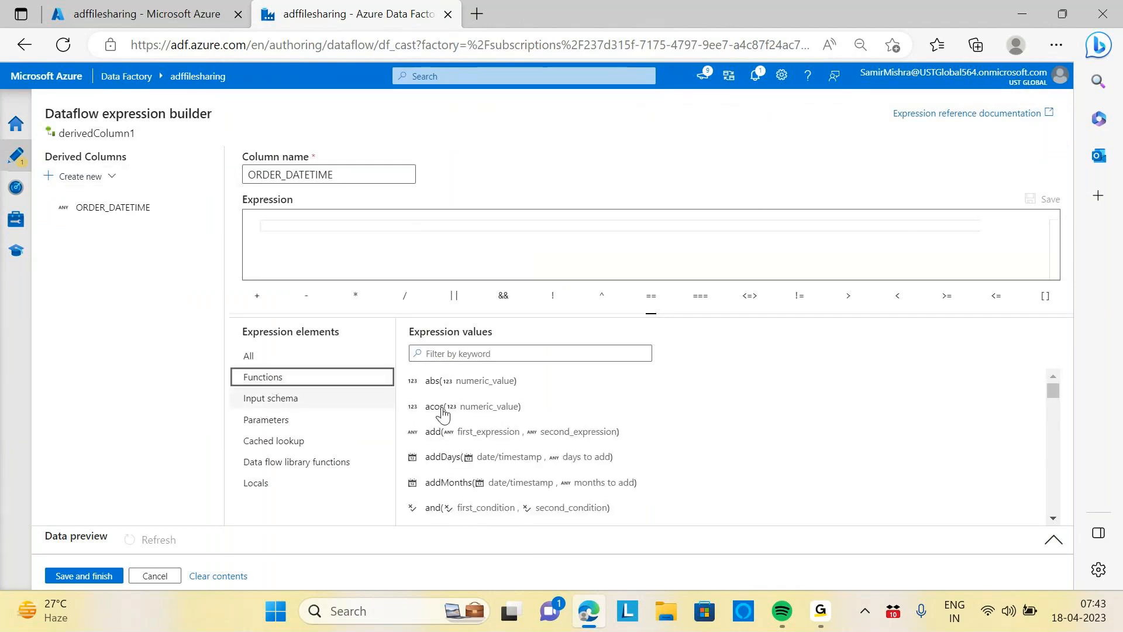
scroll(551, 402, down, 5)
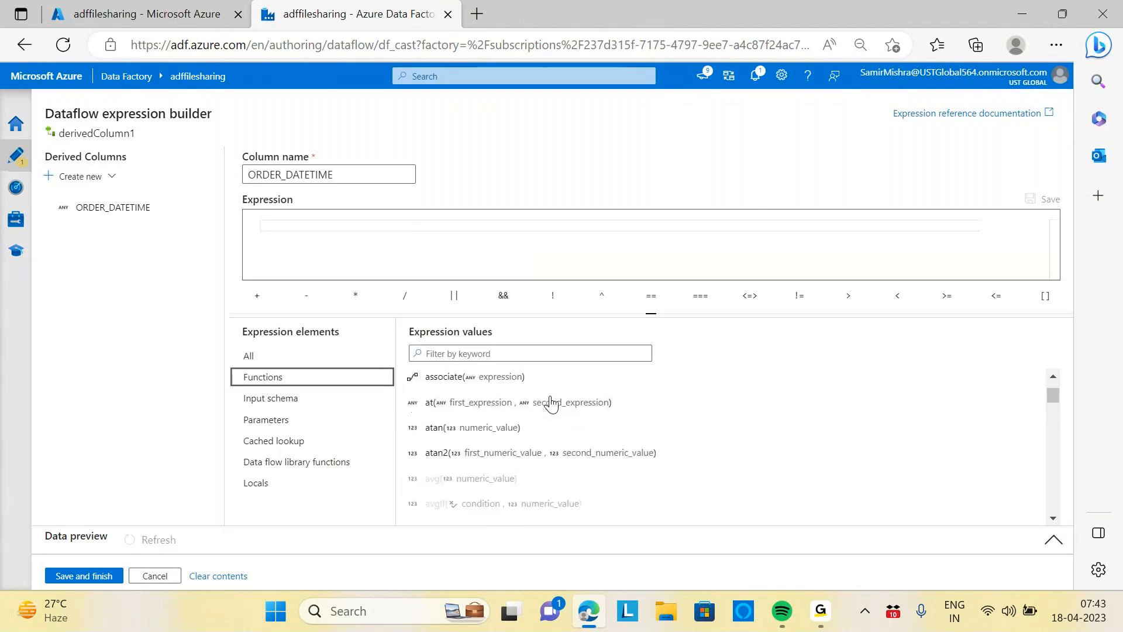
scroll(551, 402, down, 12)
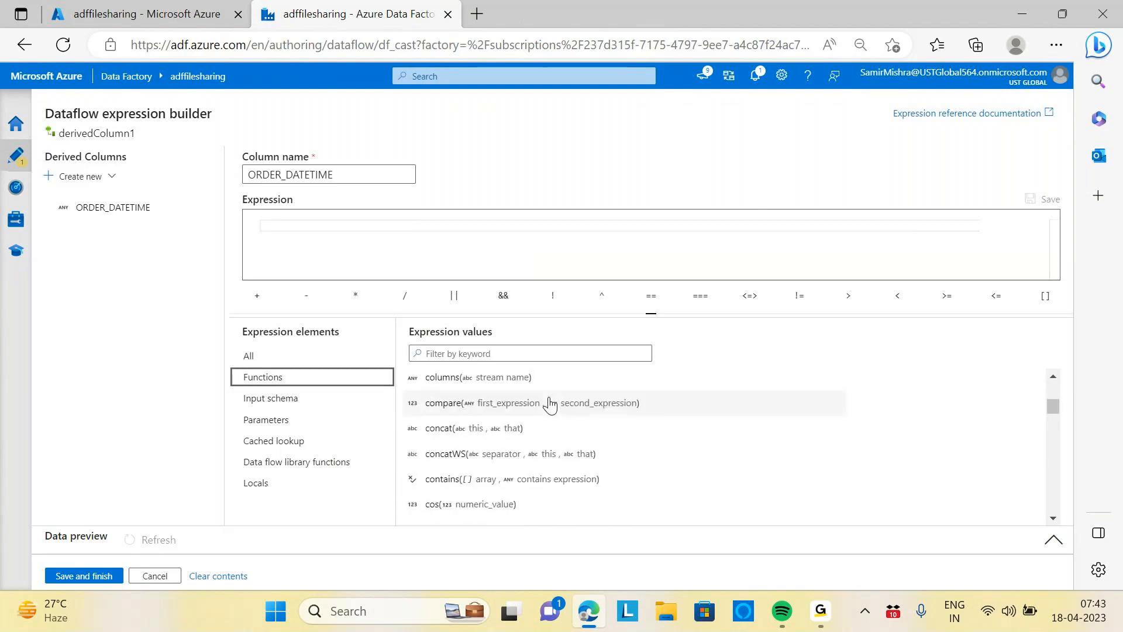
scroll(541, 398, down, 3)
drag(1052, 419, 1018, 373)
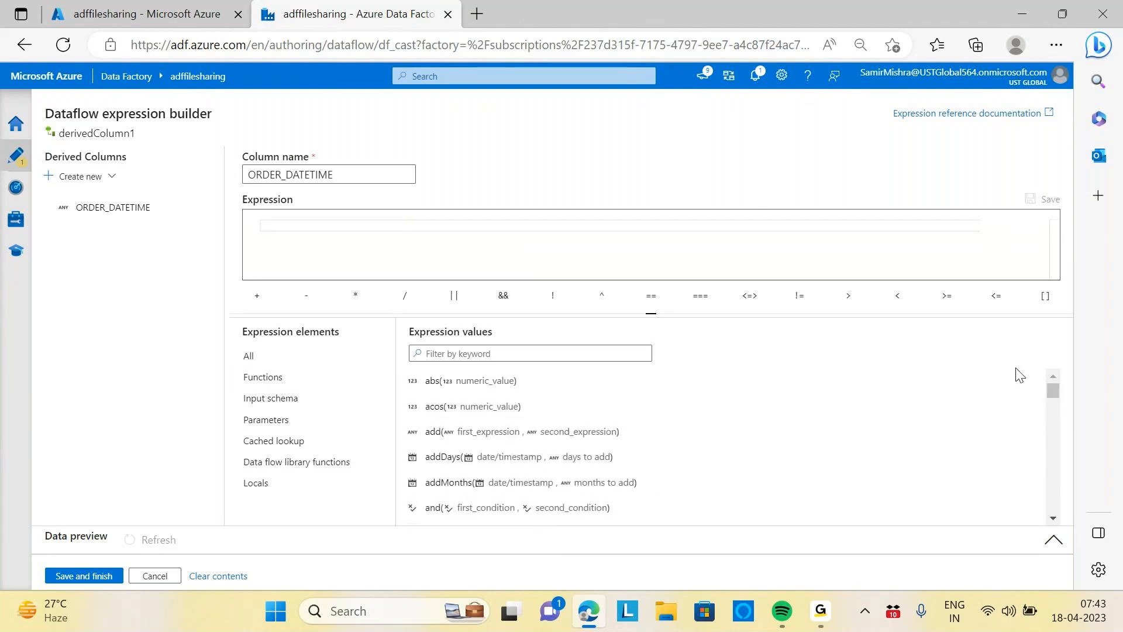
mouse_move(735, 437)
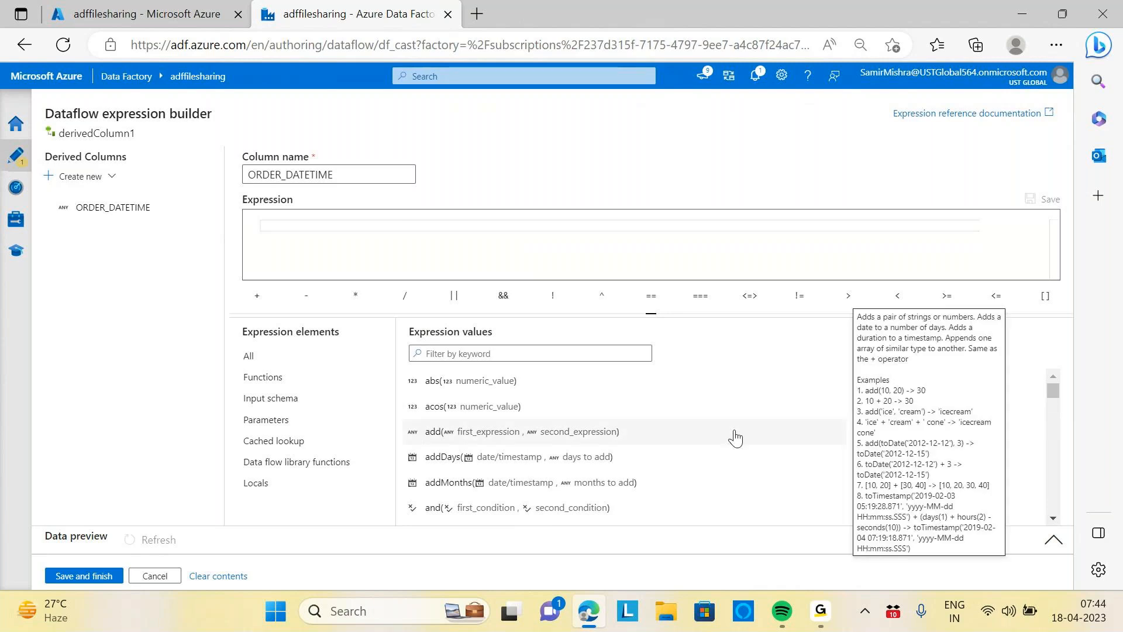
scroll(648, 425, down, 2)
scroll(647, 425, down, 4)
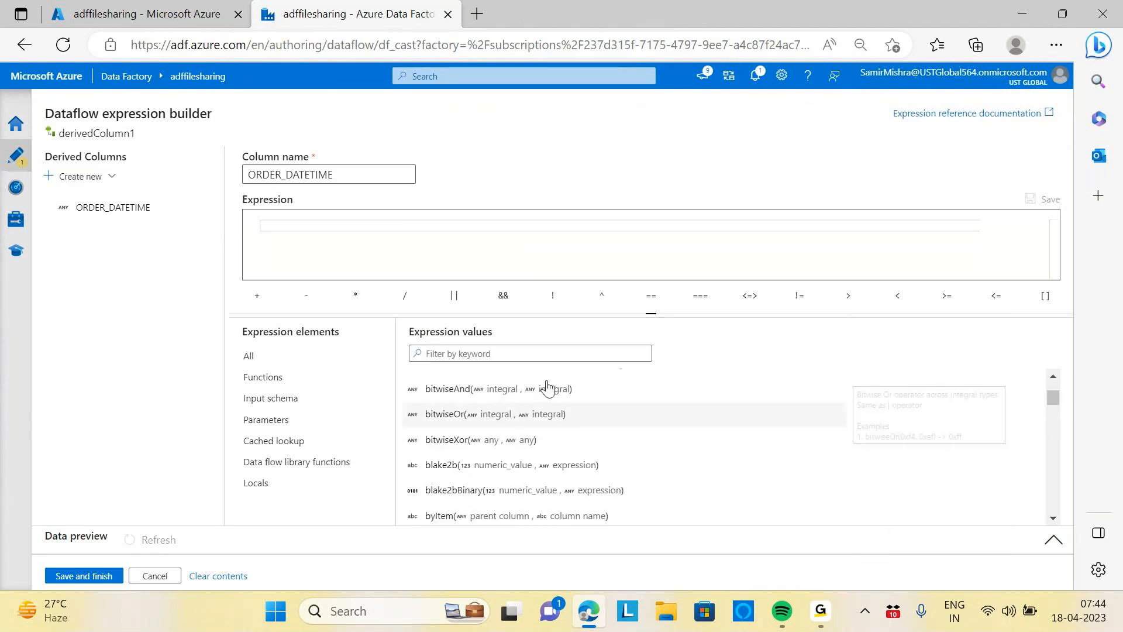
Start the ORDER_DATETIME expression with the toTimestamp function, passing ORDER_DATETIME as its string argument
click(316, 222)
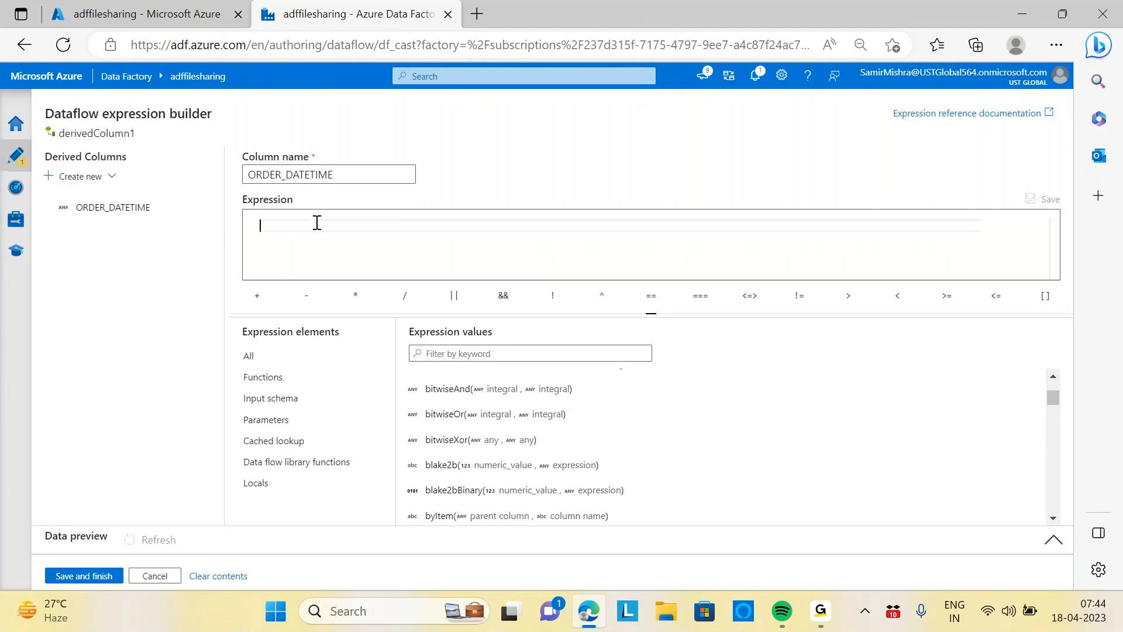
text(toT)
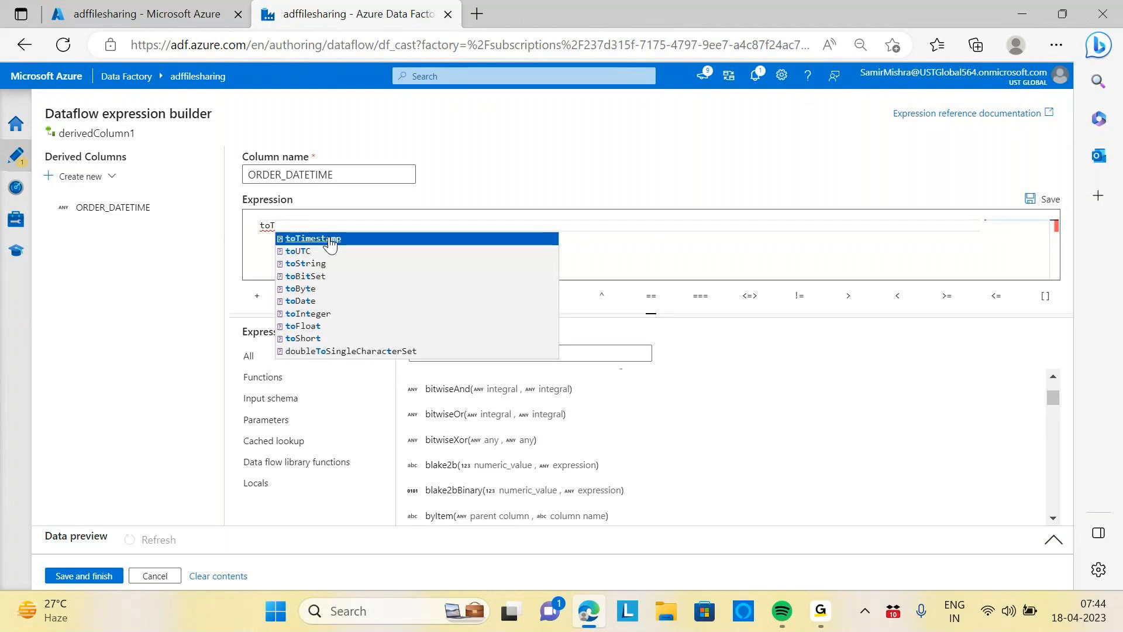
click(329, 239)
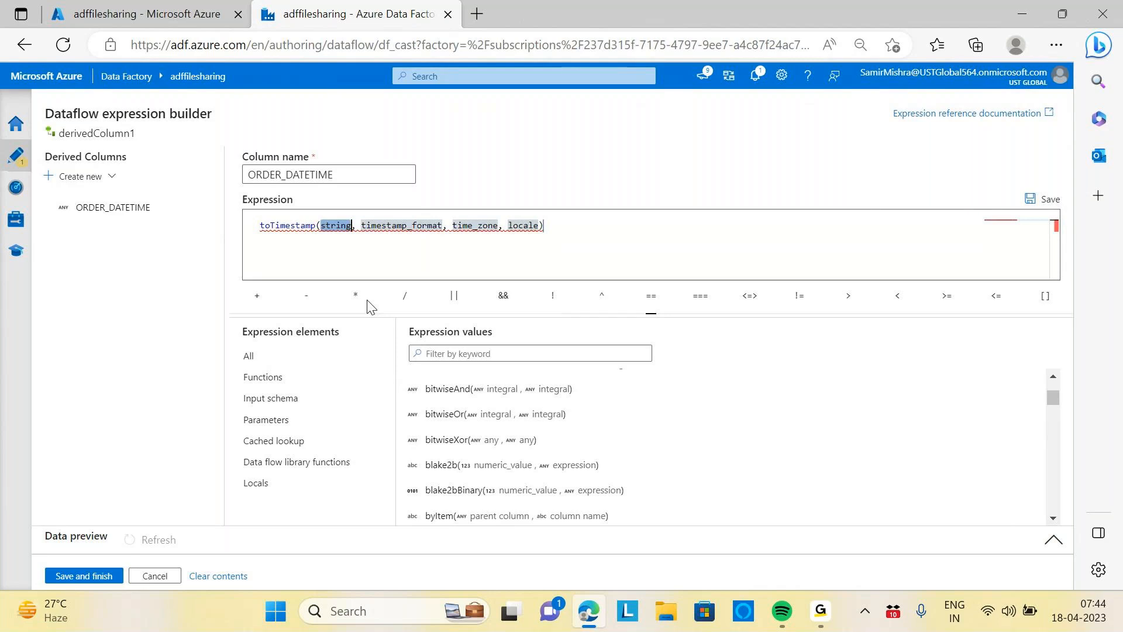
text(o)
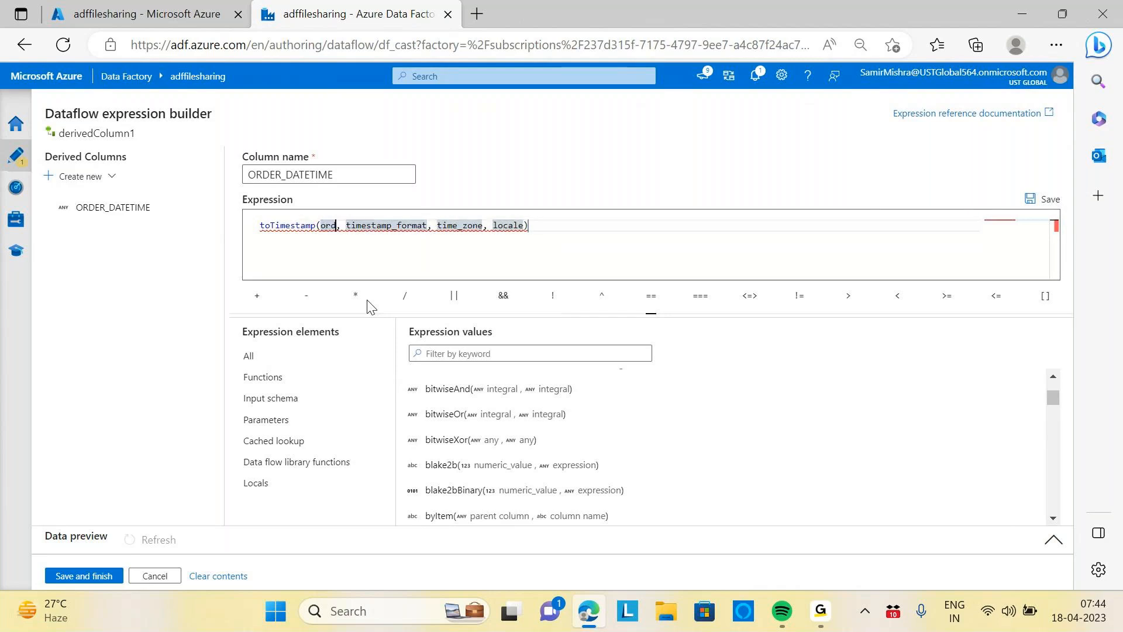
key(BackSpace)
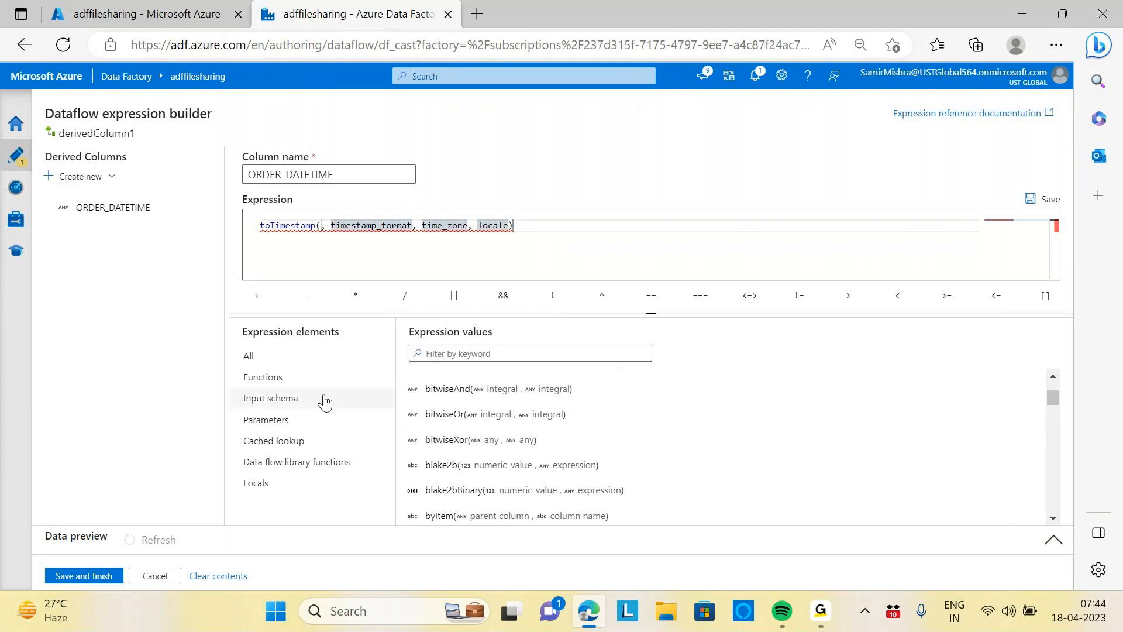
click(282, 404)
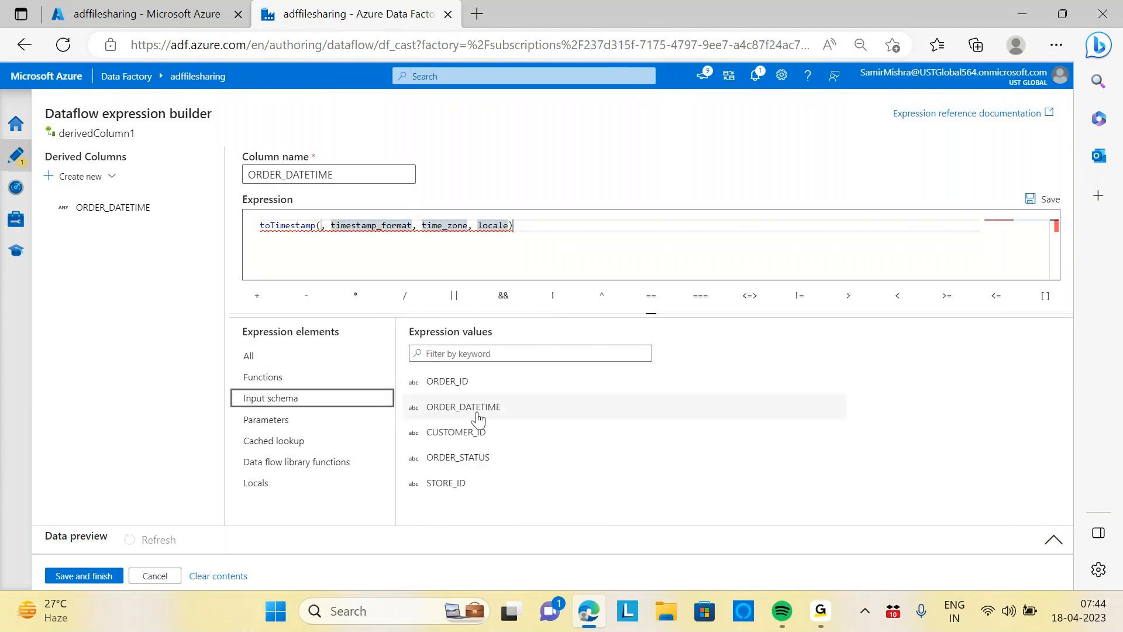
click(320, 228)
text(ORDER_D)
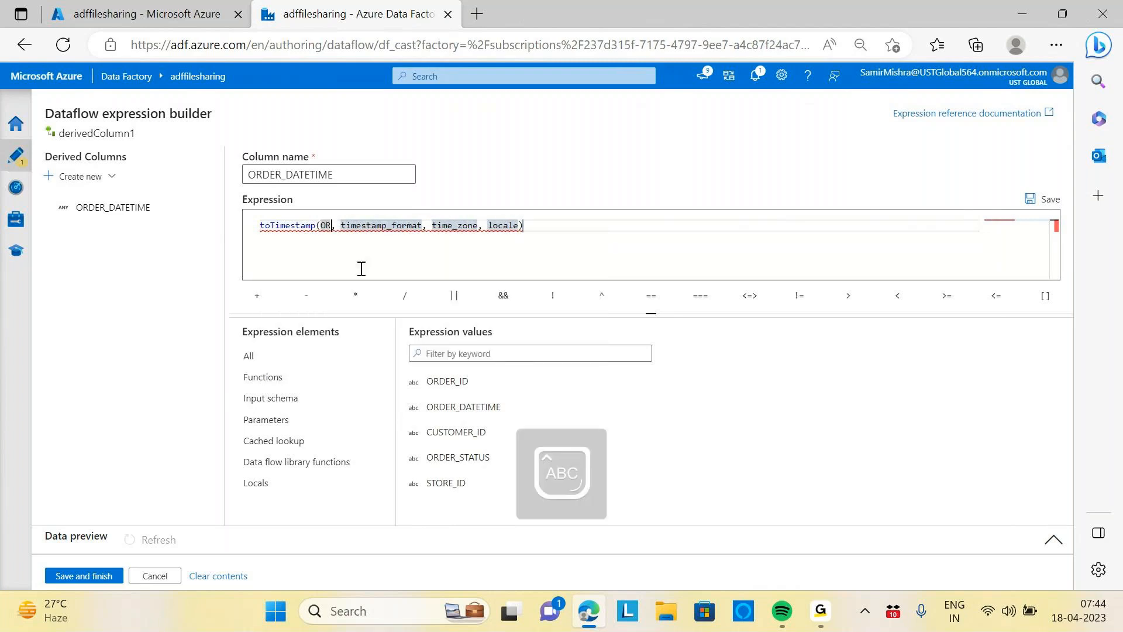
text(ATE)
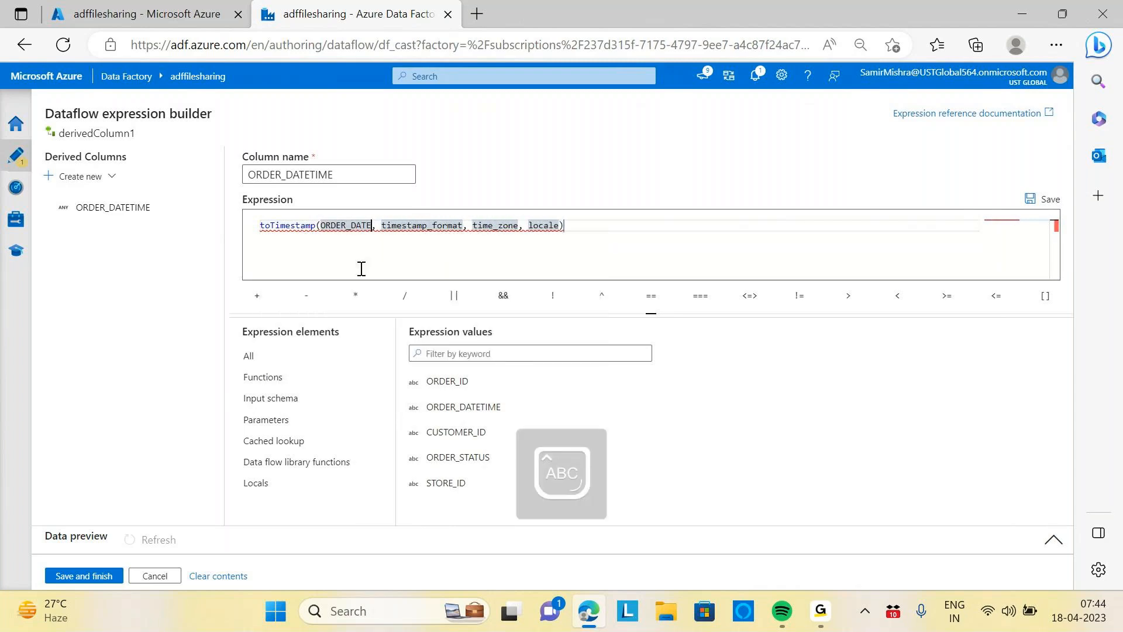
text(TIME)
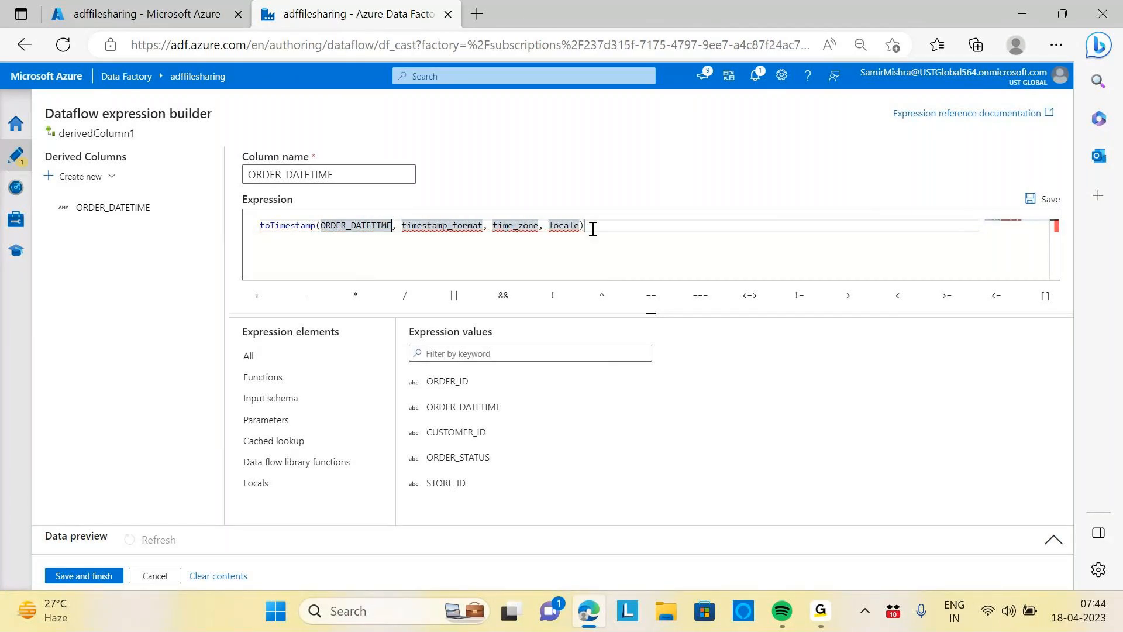
Replace the remaining parameters with the format 'dd-MMM-yy HH.mm.ss.SS' and save the derived column expression
key(BackSpace)
key(BackSpace)
key(BackSpace)
key(BackSpace)
key(BackSpace)
key(BackSpace)
key(BackSpace)
key(BackSpace)
key(BackSpace)
key(BackSpace)
key(BackSpace)
key(BackSpace)
key(BackSpace)
key(BackSpace)
key(BackSpace)
key(BackSpace)
key(BackSpace)
key(BackSpace)
key(BackSpace)
key(BackSpace)
key(BackSpace)
key(BackSpace)
key(BackSpace)
key(BackSpace)
key(BackSpace)
key(BackSpace)
key(BackSpace)
key(BackSpace)
key(BackSpace)
key(BackSpace)
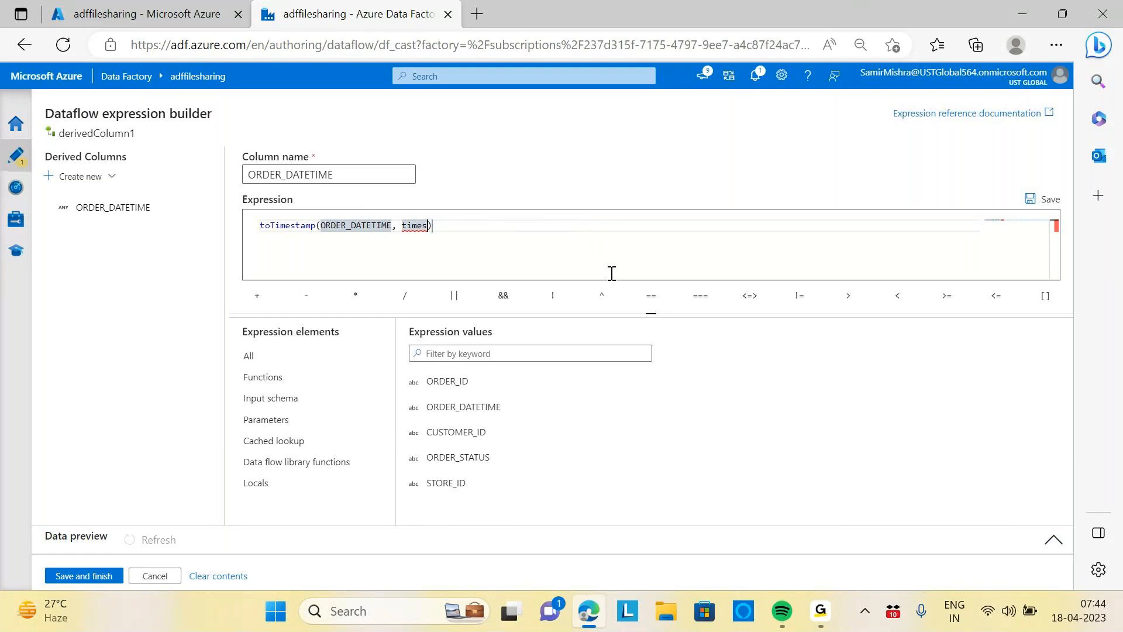
key(BackSpace)
key(BackSpace)
key(BackSpace)
key(BackSpace)
key(BackSpace)
text('D)
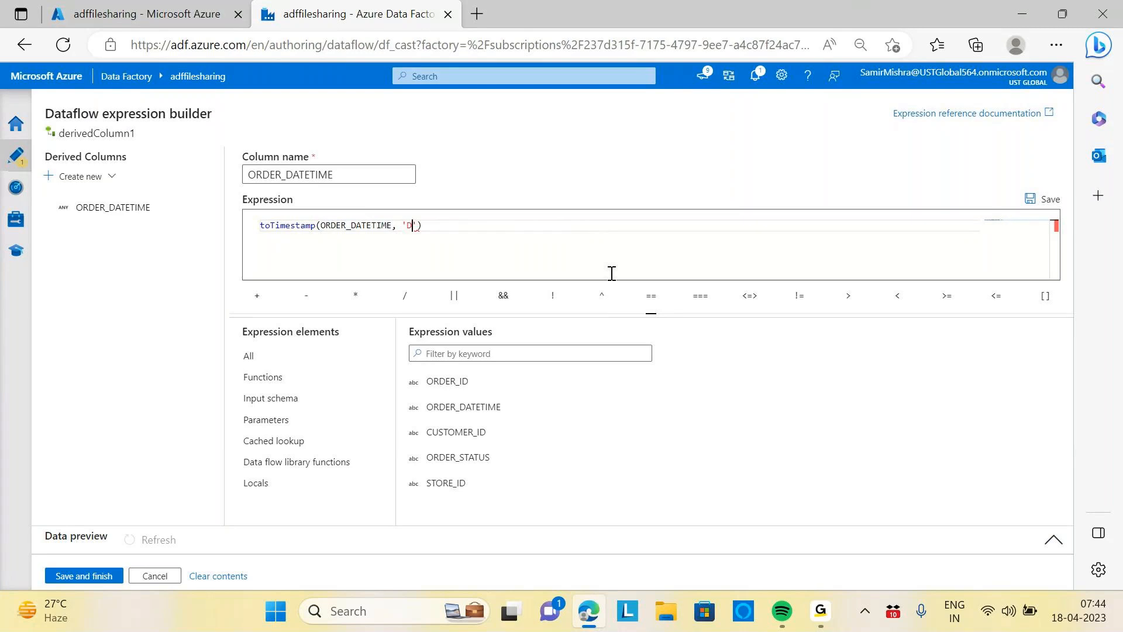
key(BackSpace)
key(Caps_Lock)
text(dd)
text(-MM)
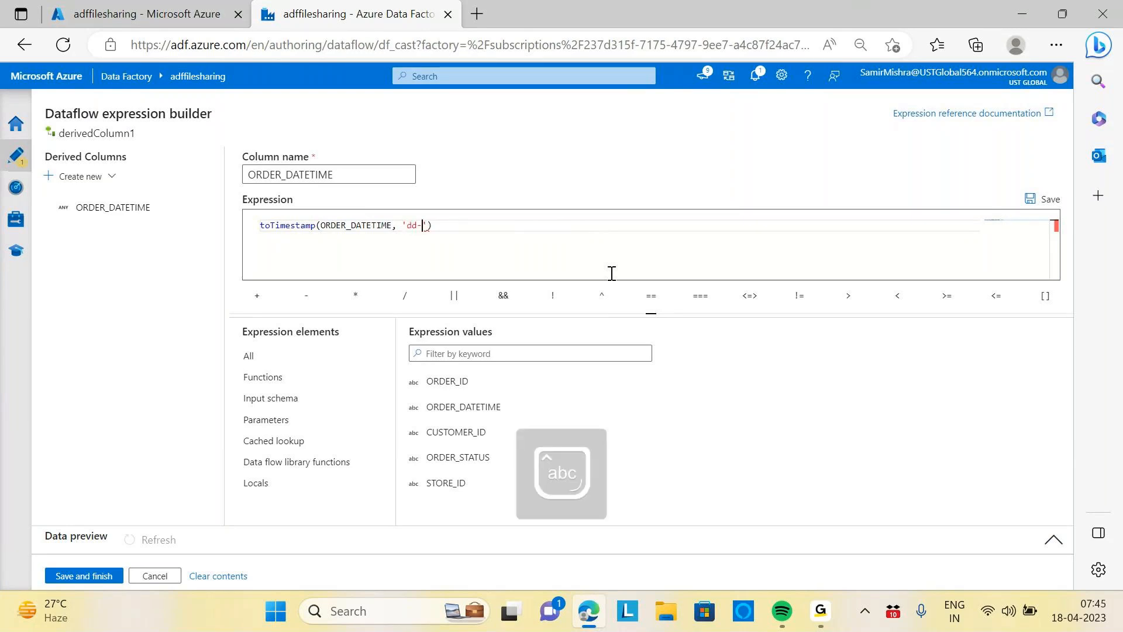
text(M-yy)
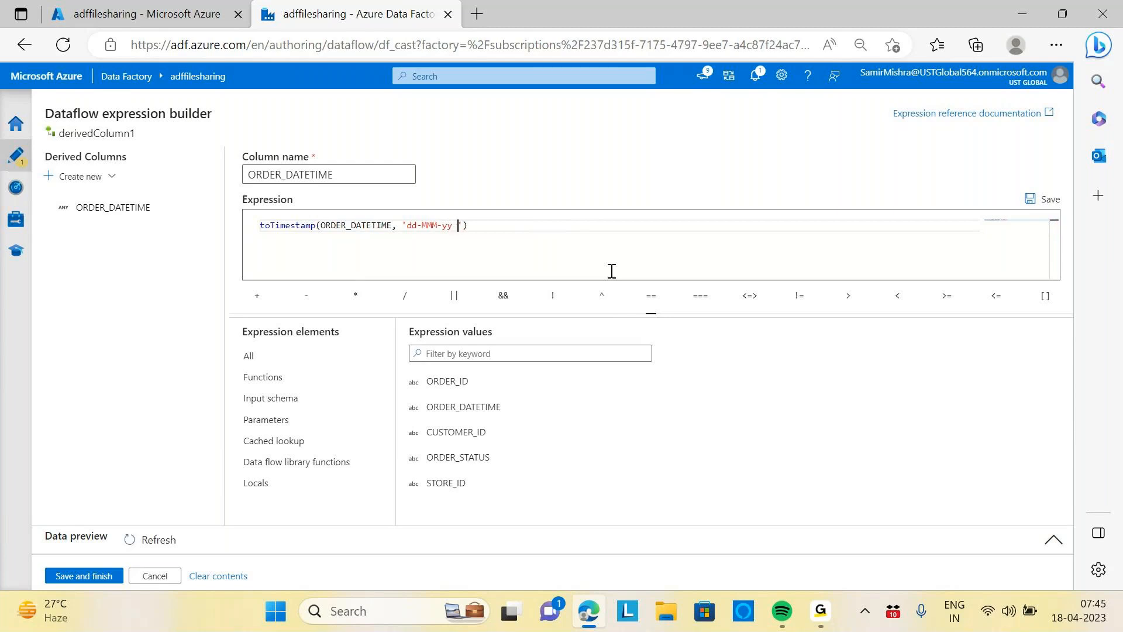
text( HH:)
key(BackSpace)
text(.)
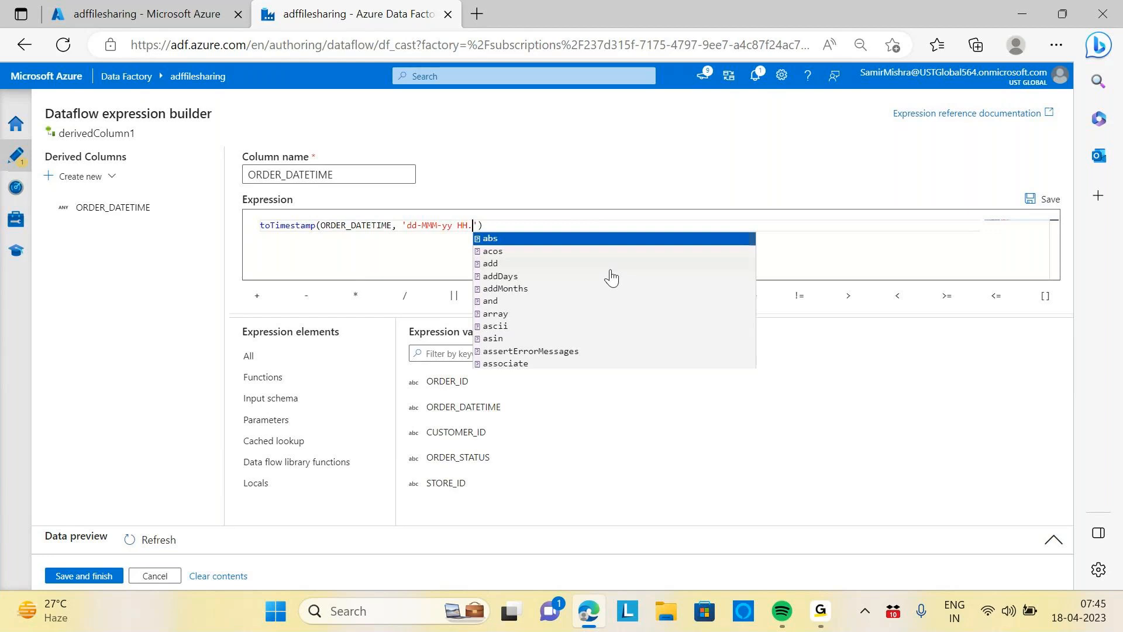
text(mm.ss)
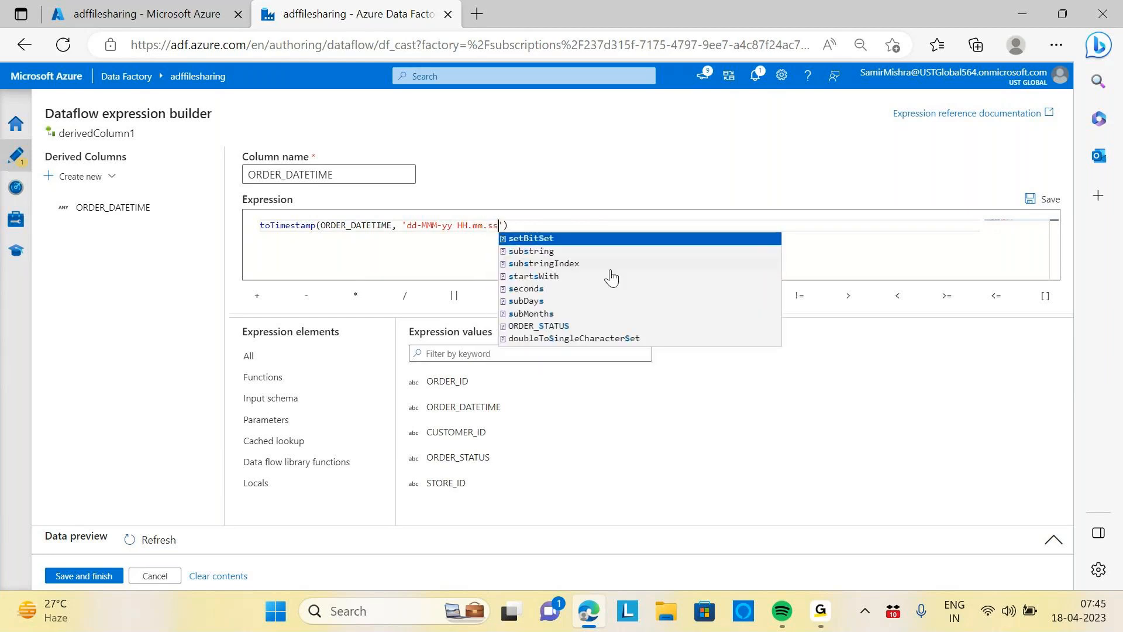
text(.SS)
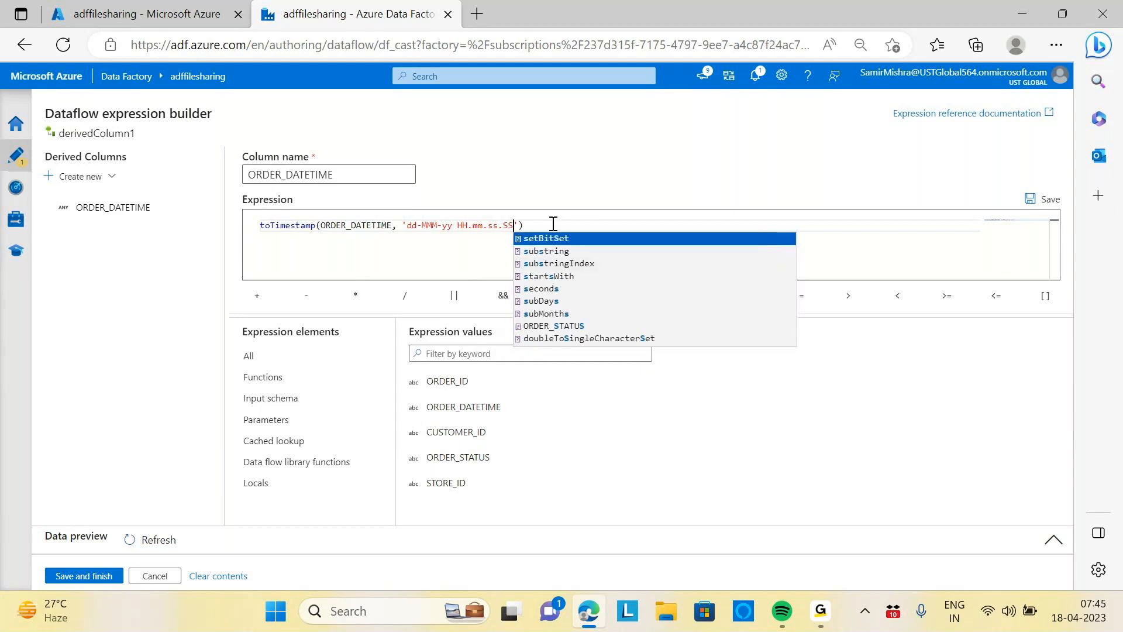
click(459, 228)
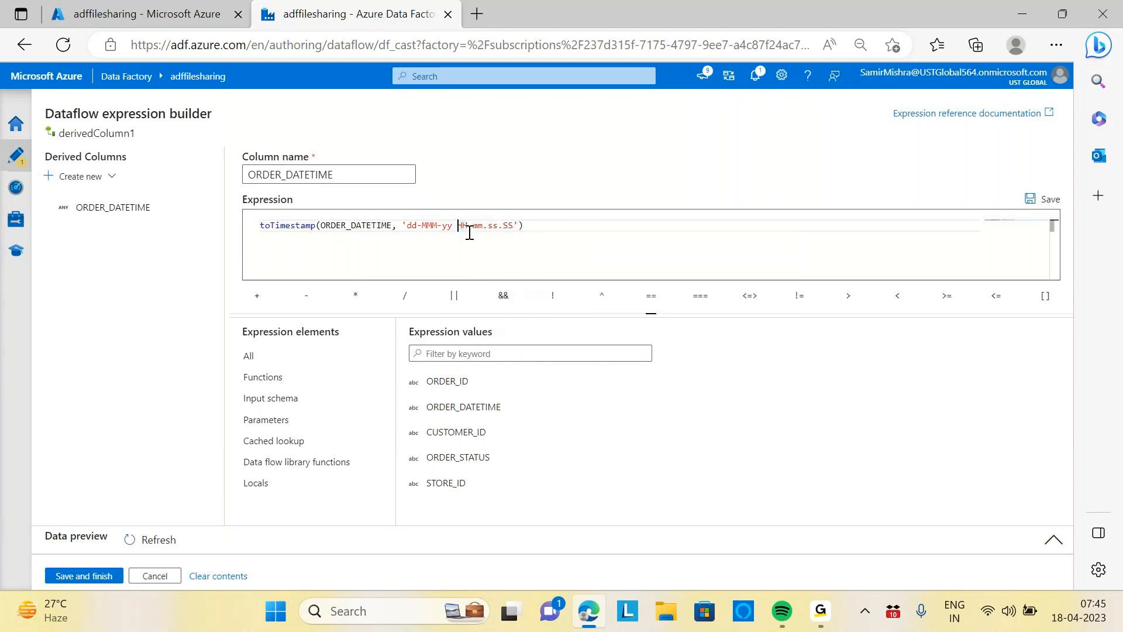
click(476, 227)
click(508, 227)
click(527, 223)
click(83, 576)
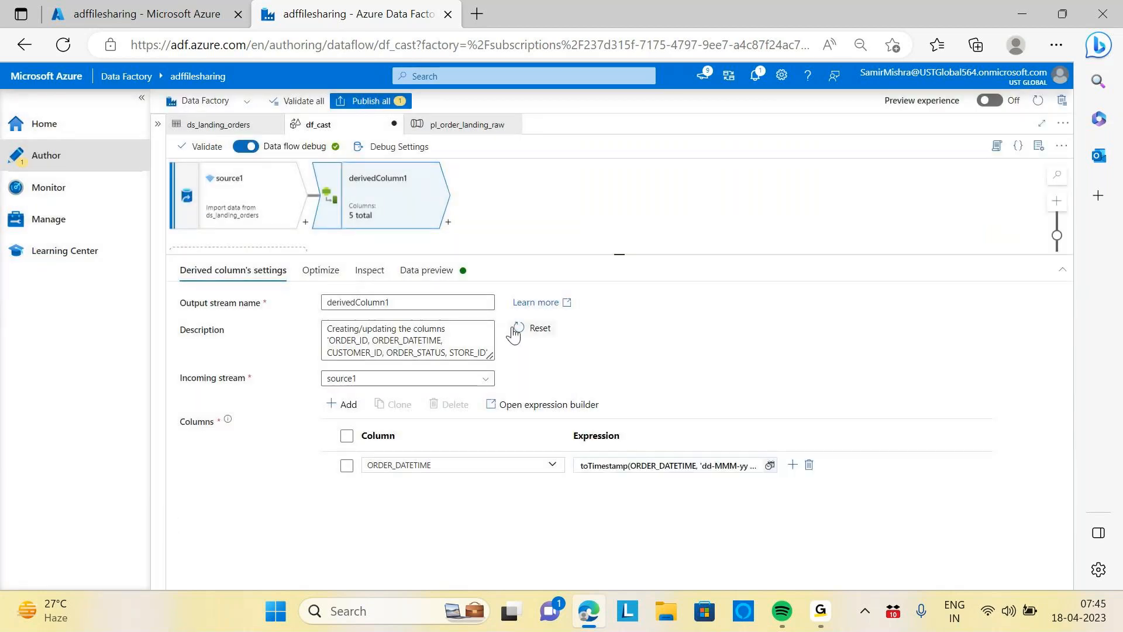
Refresh the derived column's data preview and inspect the converted ORDER_DATETIME values
click(436, 269)
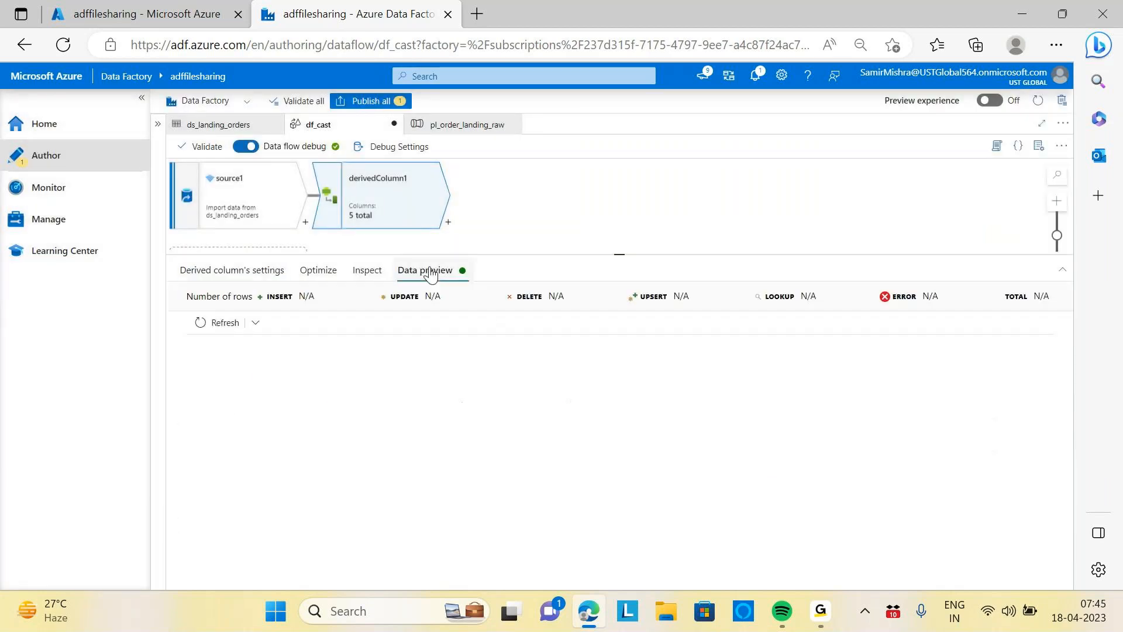
click(232, 329)
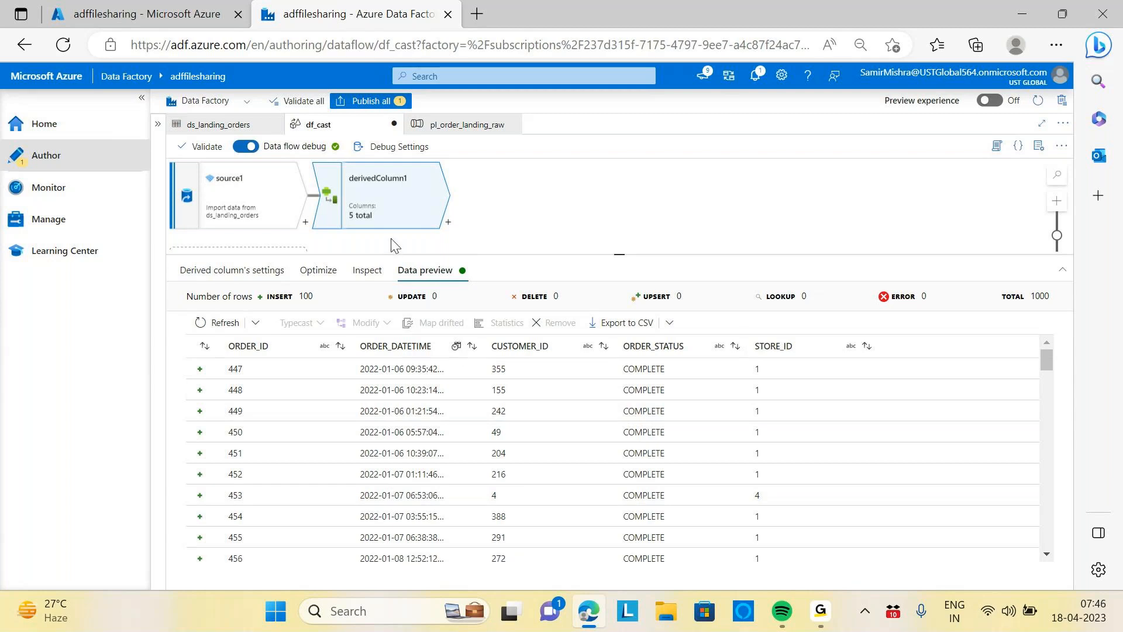
click(238, 271)
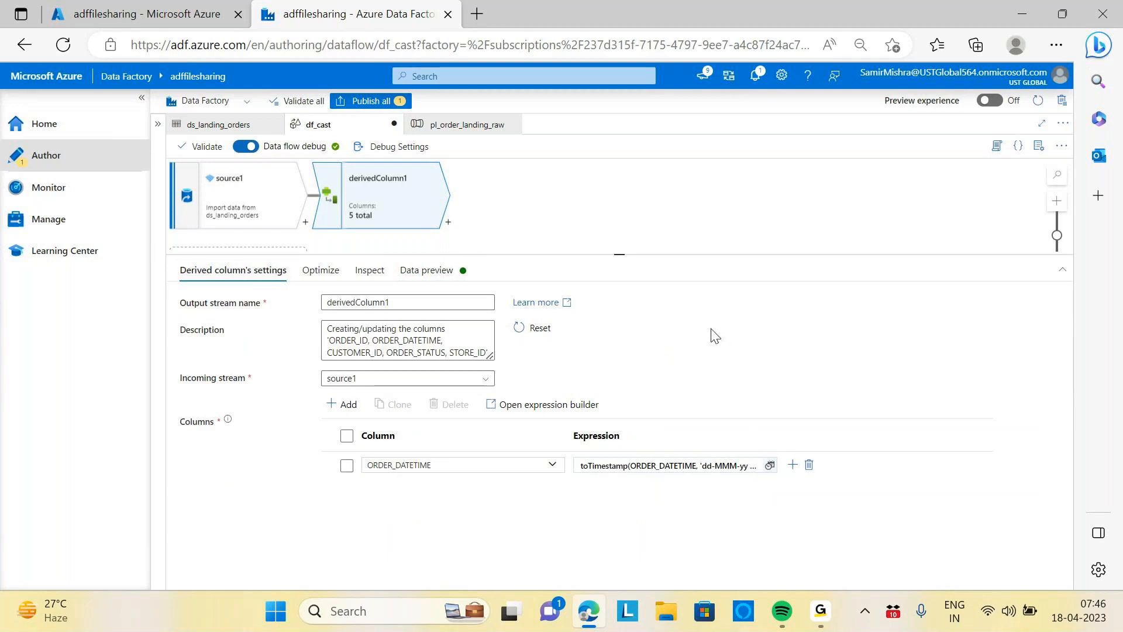
click(426, 273)
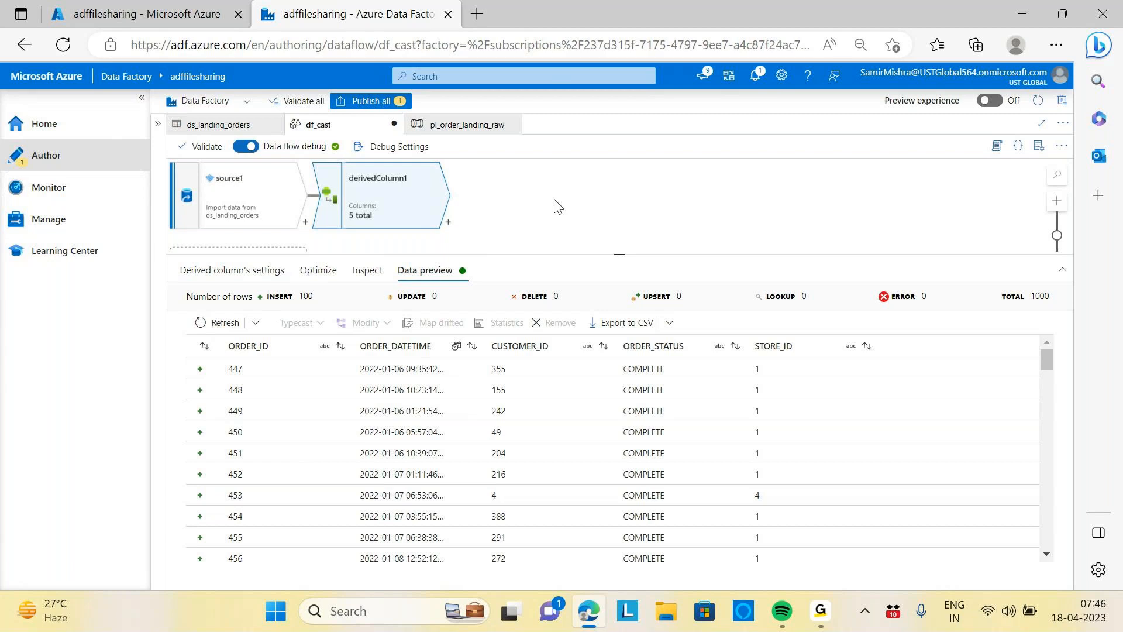
click(258, 271)
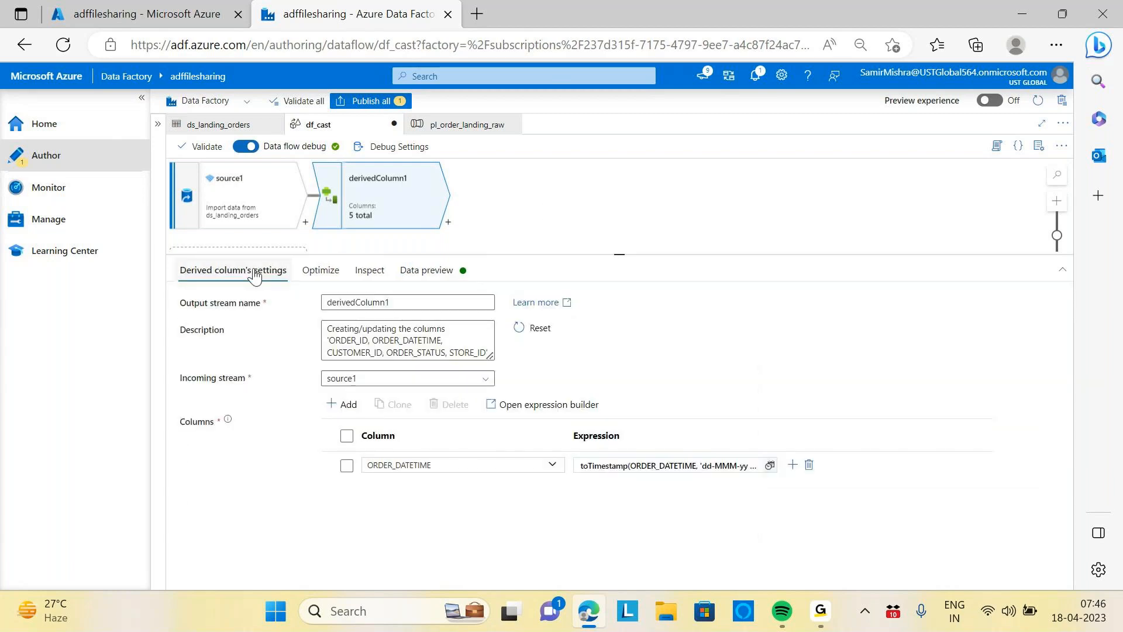
Add a second derived column named Order_Date and open its expression builder
click(791, 466)
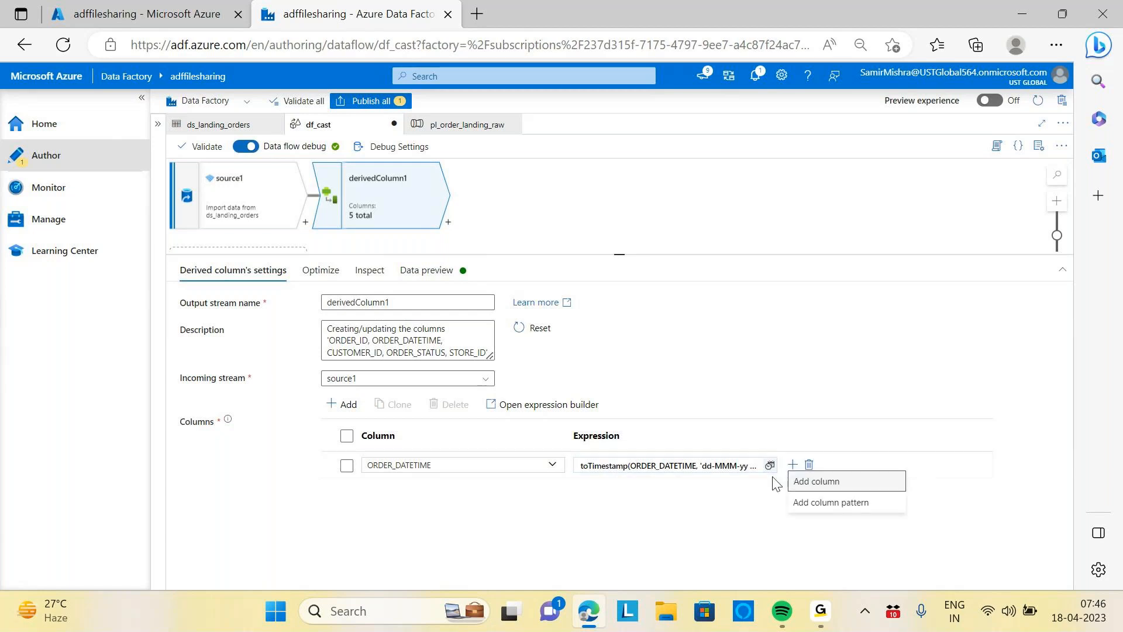
click(822, 485)
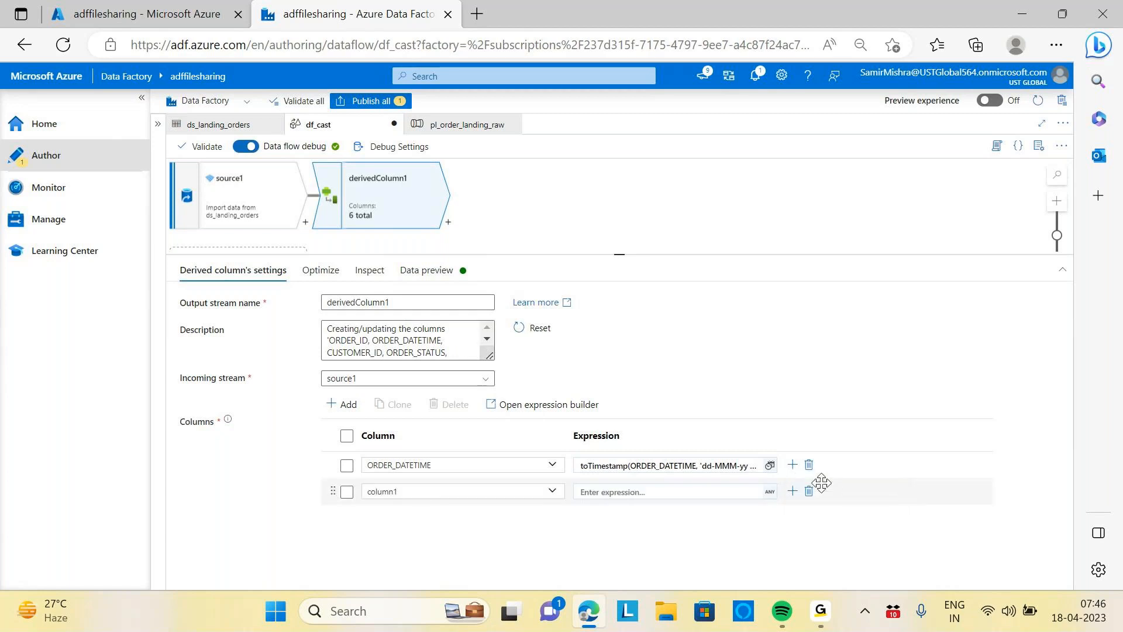
click(423, 494)
key(BackSpace)
key(BackSpace)
key(BackSpace)
key(BackSpace)
key(BackSpace)
key(BackSpace)
text(Order)
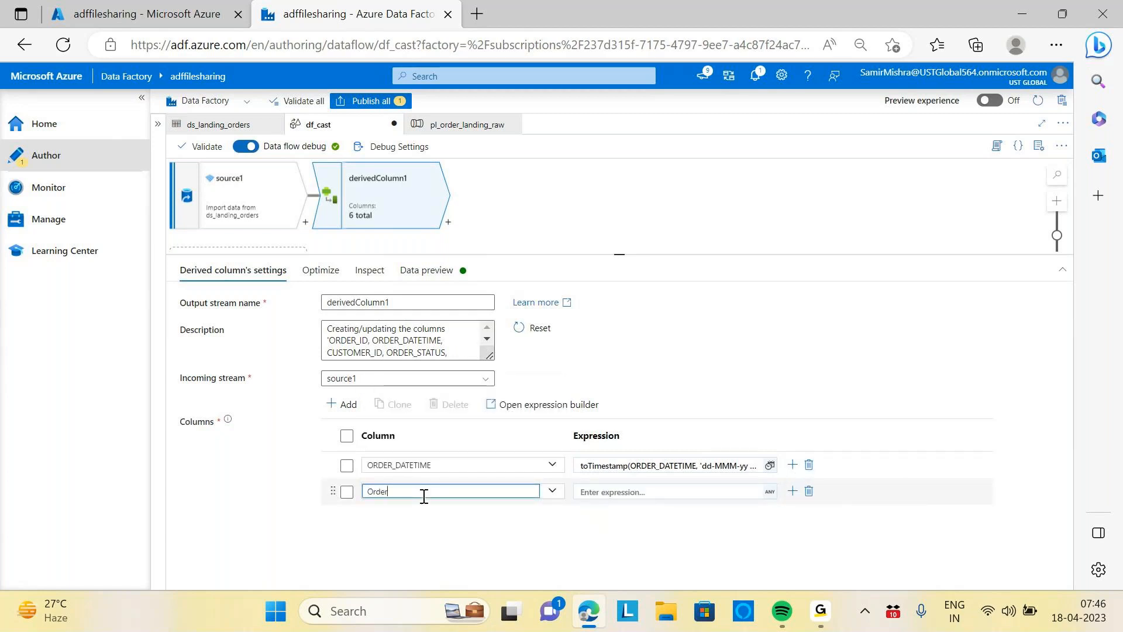
text(_Date)
click(653, 492)
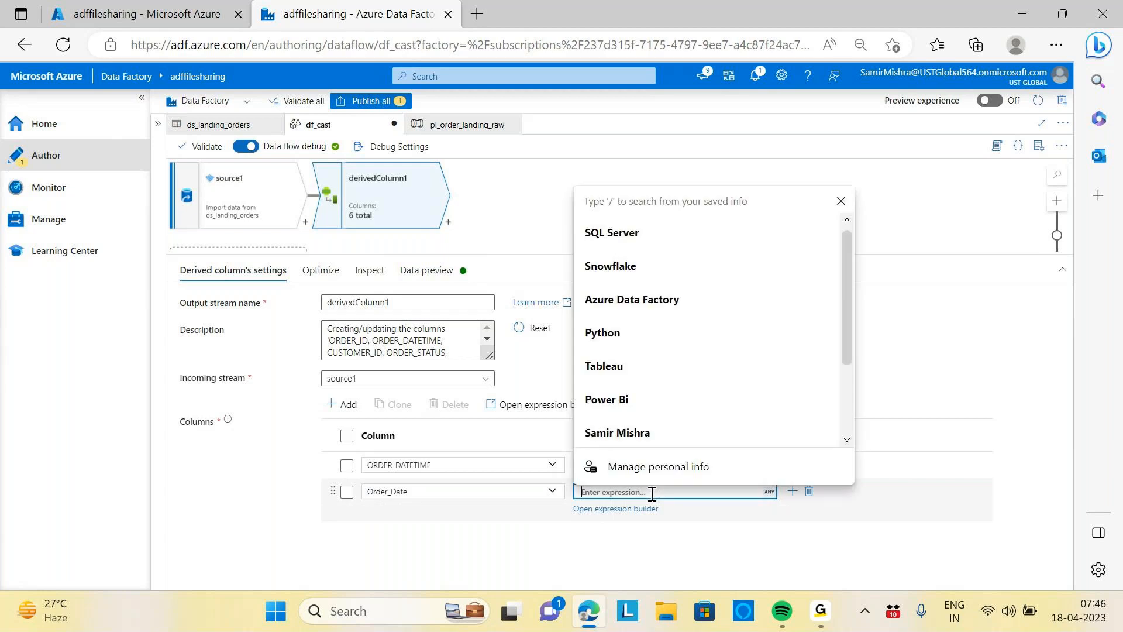
click(645, 509)
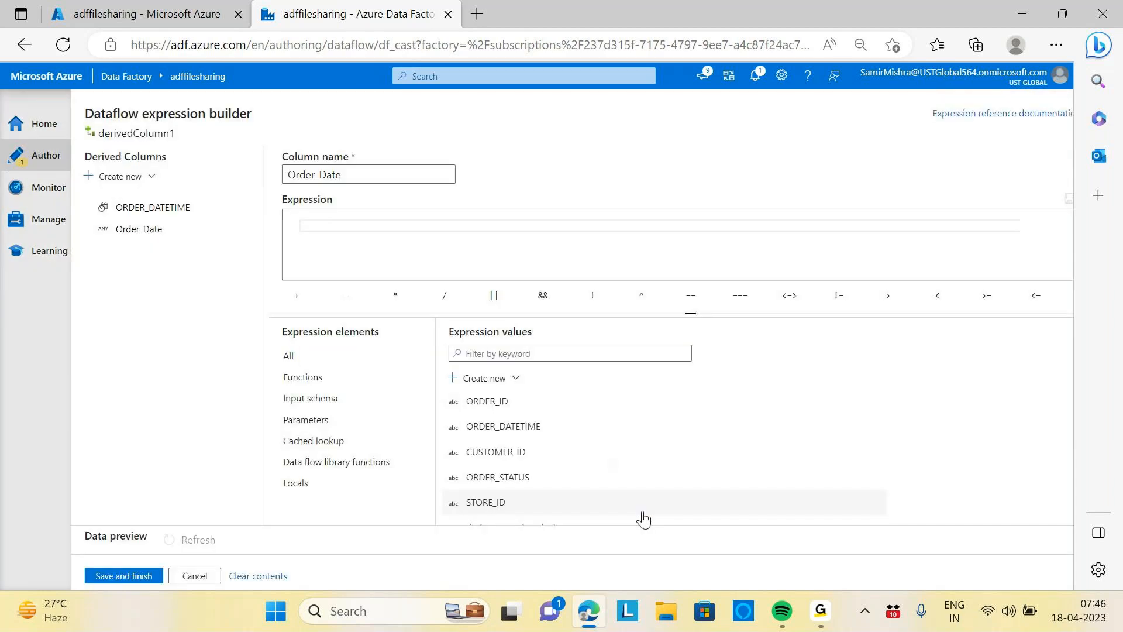
Start the Order_Date expression with the toDate function, passing ORDER_DATETIME as its string argument
click(428, 254)
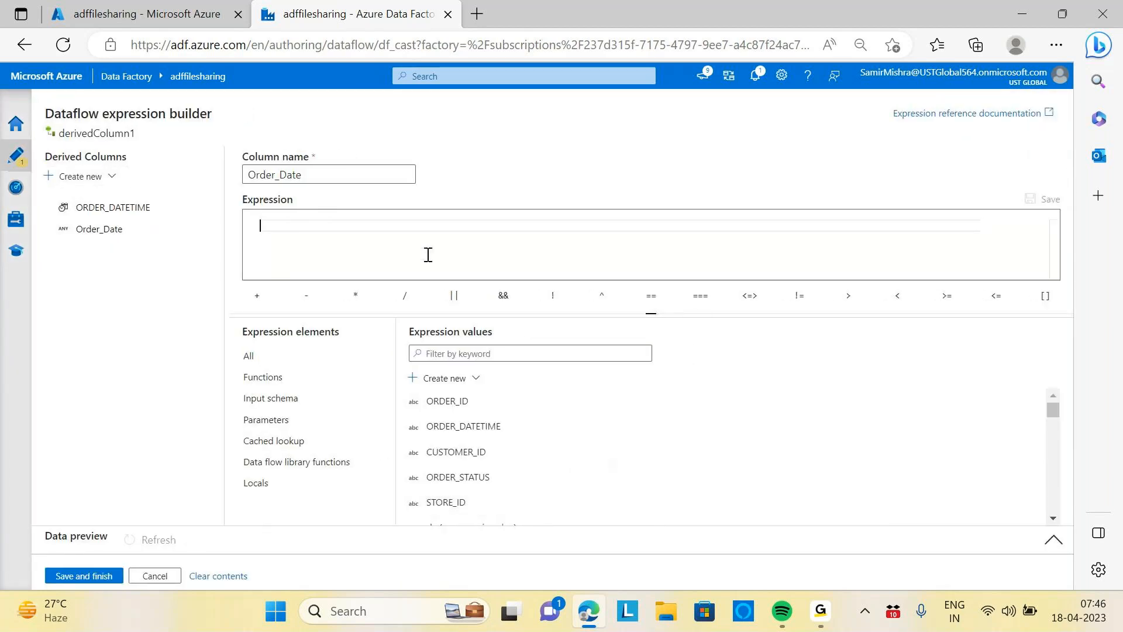
text(to)
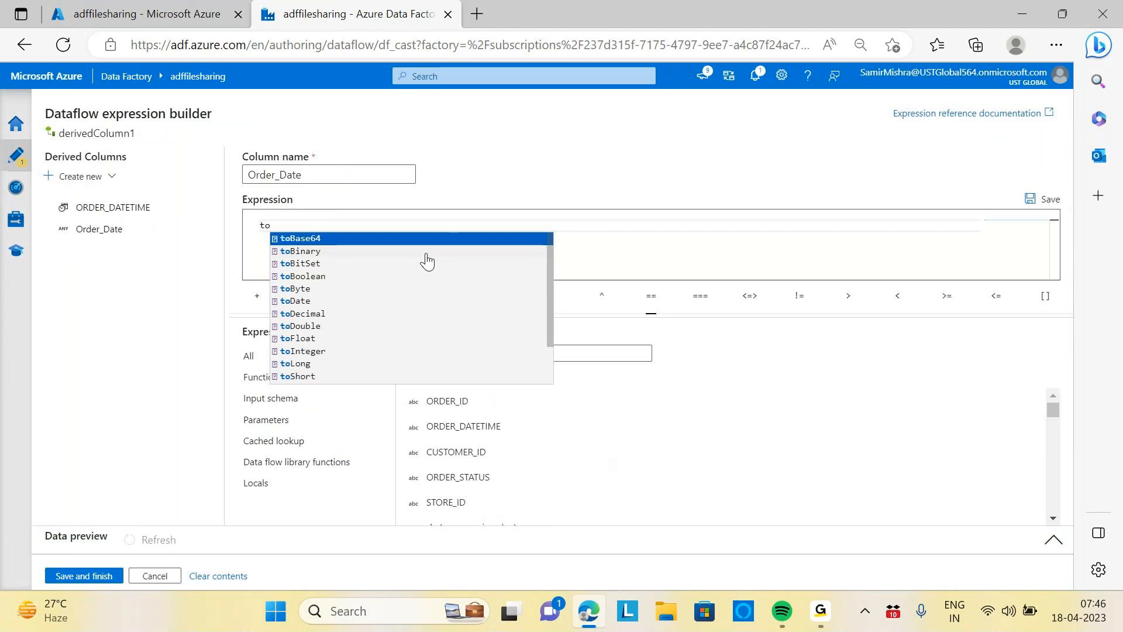
text(Date)
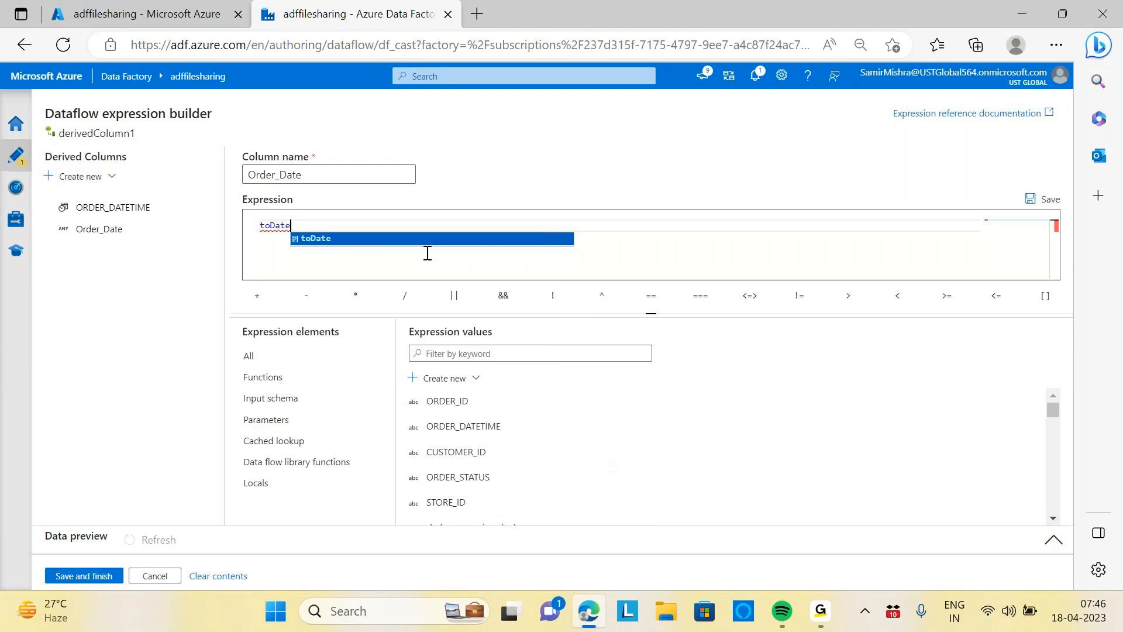
text(()
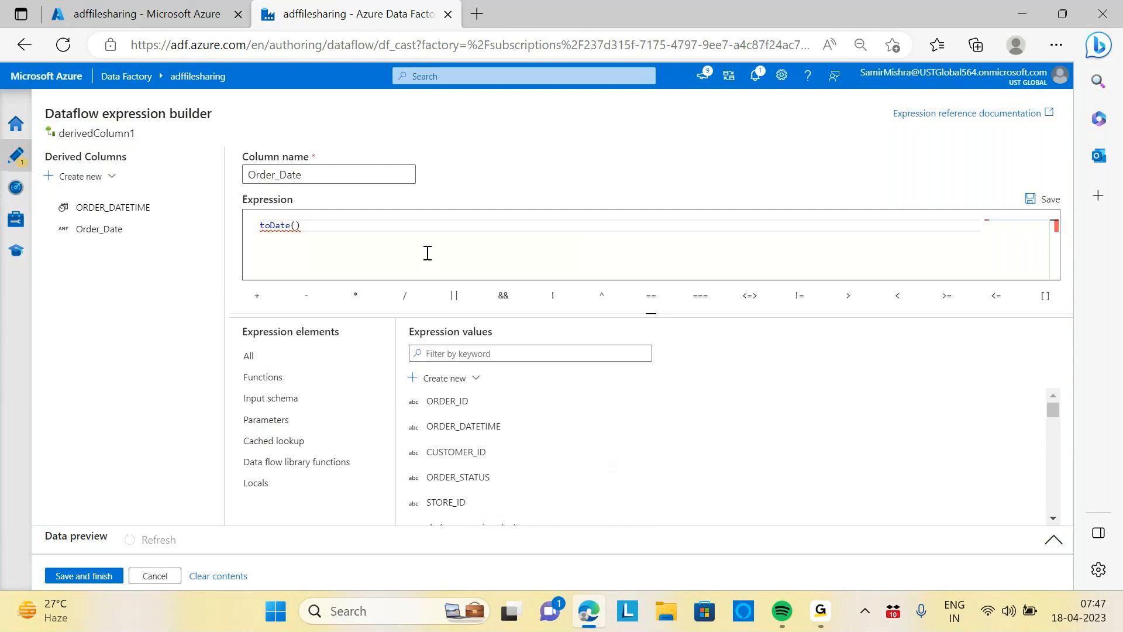
key(Caps_Lock)
text(ORDER)
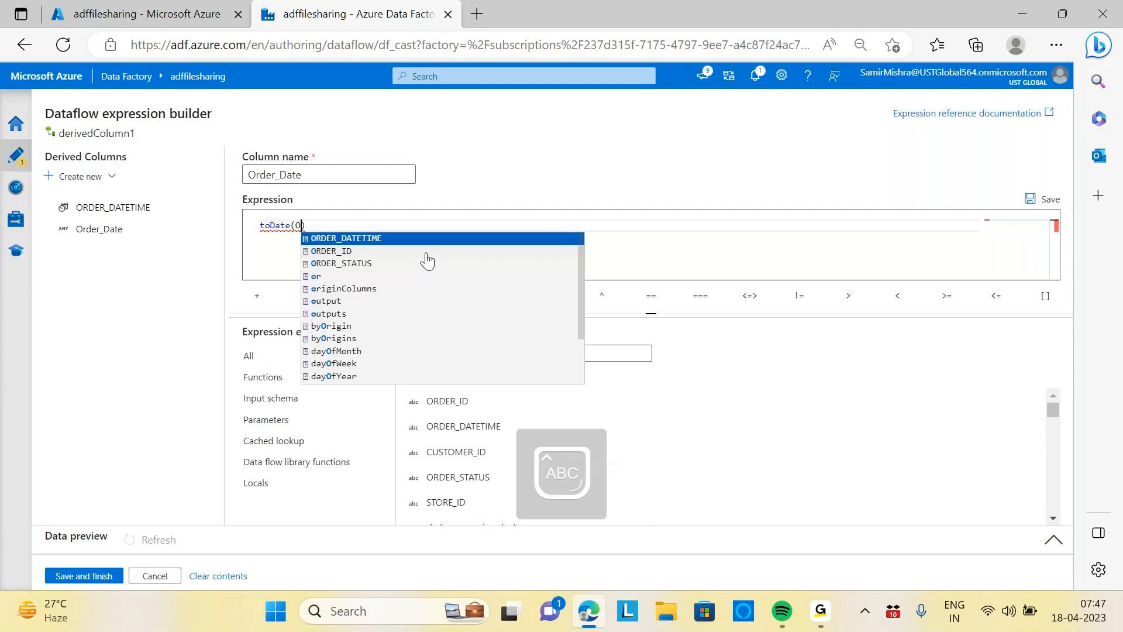
click(386, 238)
text(,')
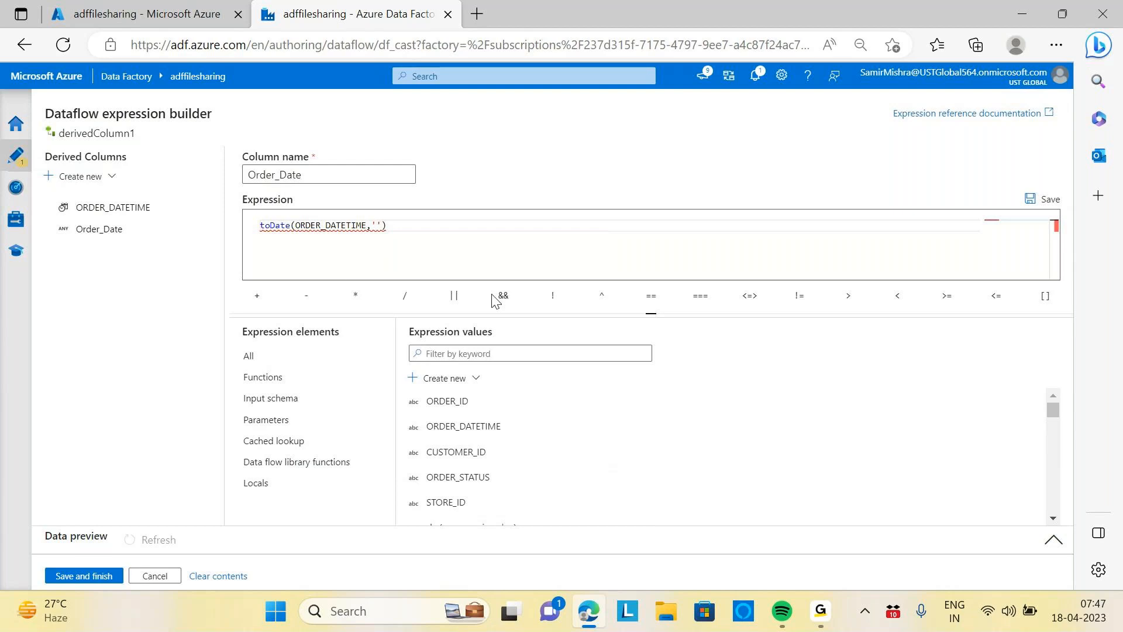
Enter the format 'dd-MMM-yy HH.mm.ss.SS' as the second argument and save the Order_Date expression
key(Caps_Lock)
text(dd)
text(-MMM)
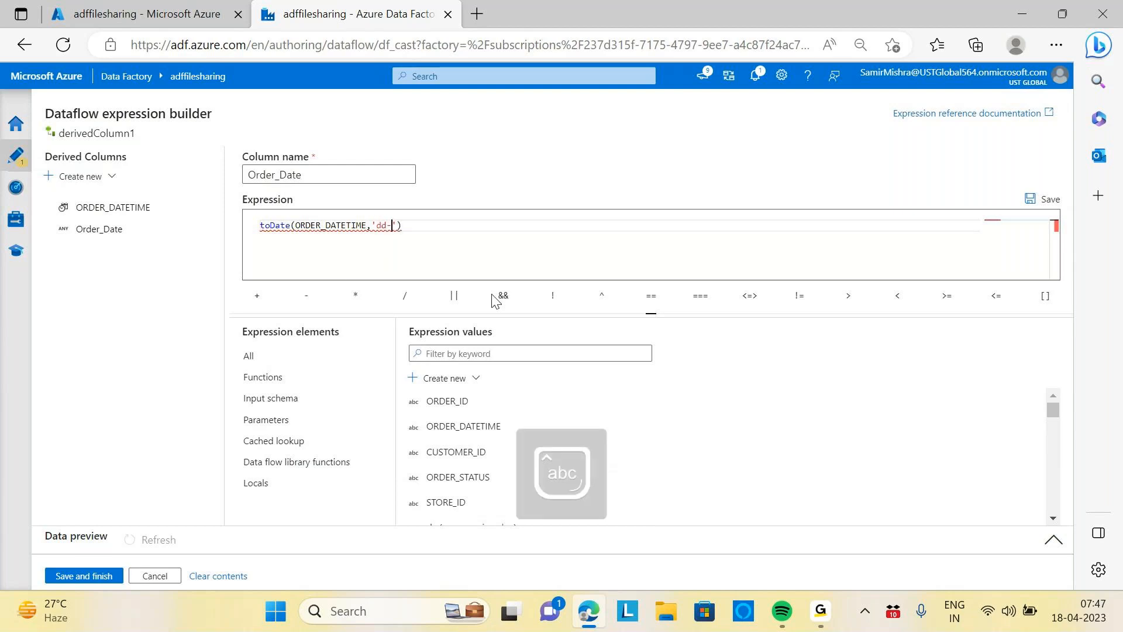
text(-yy)
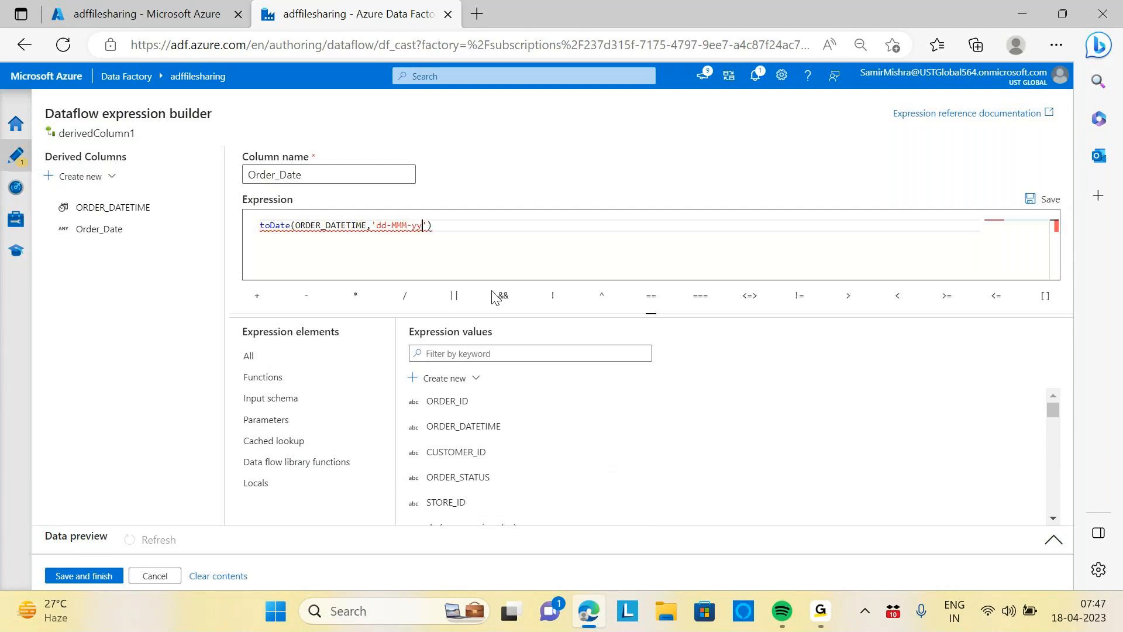
text( HH.)
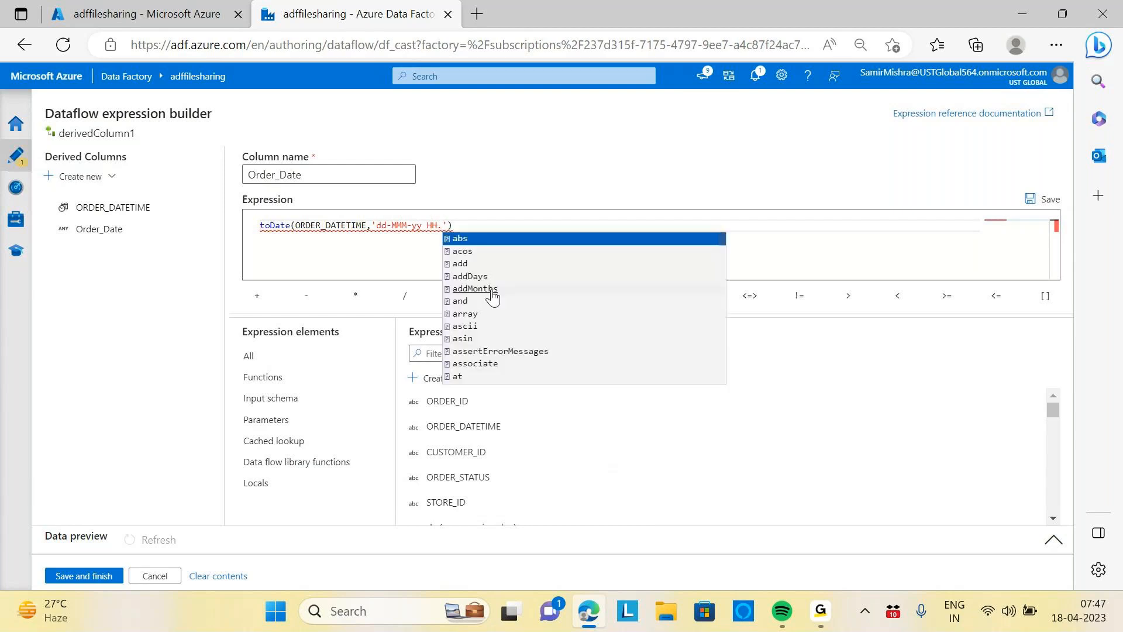
text(mm)
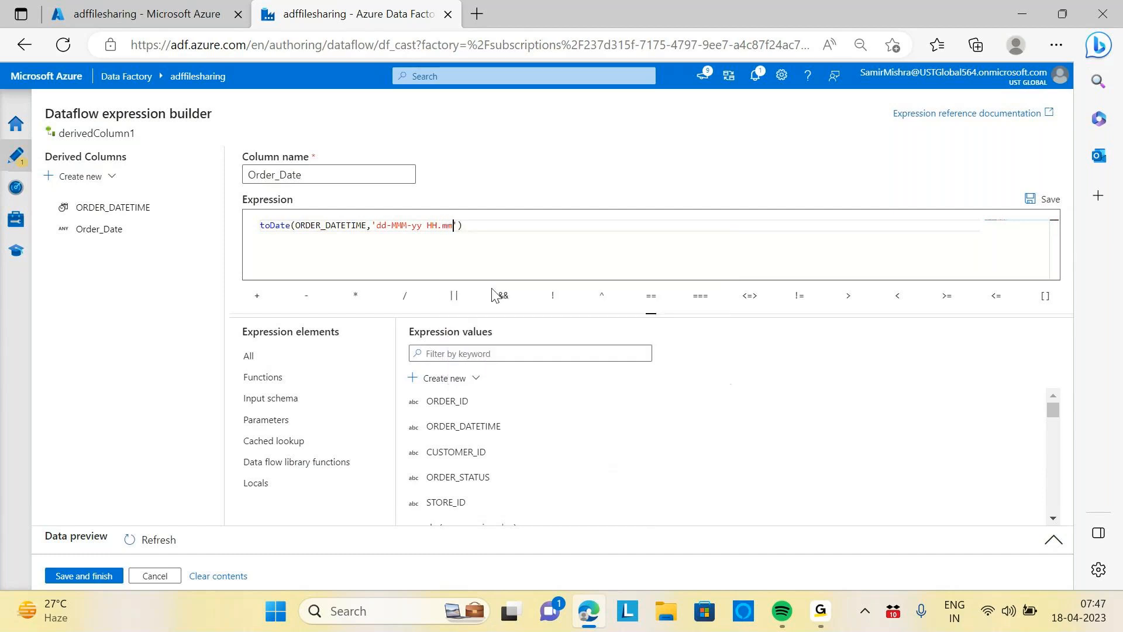
text(.ss)
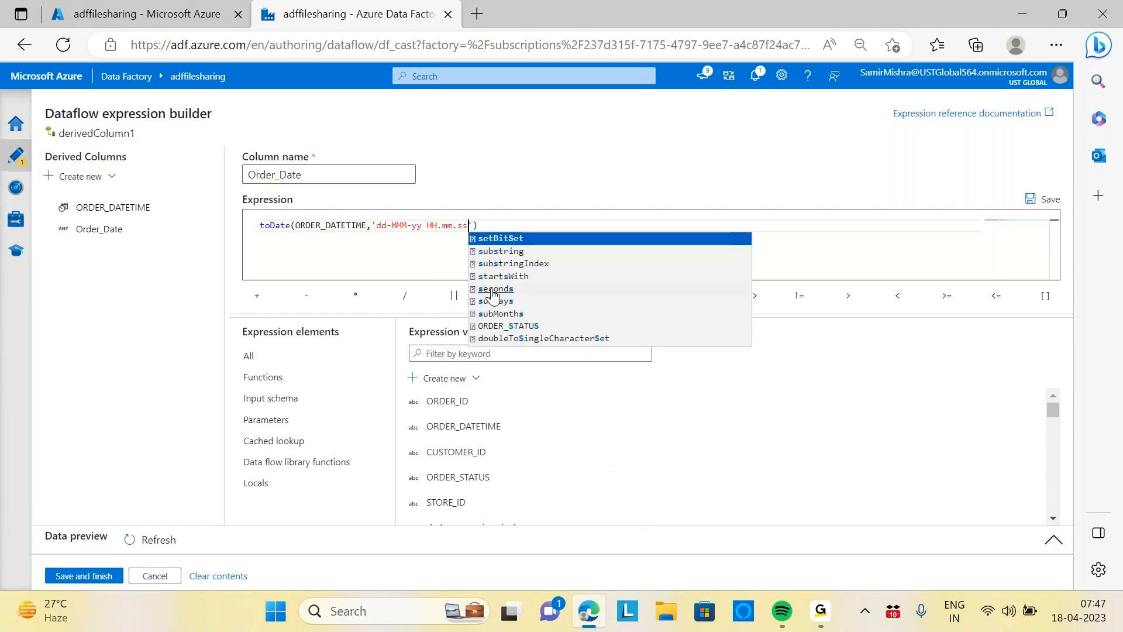
text(.S)
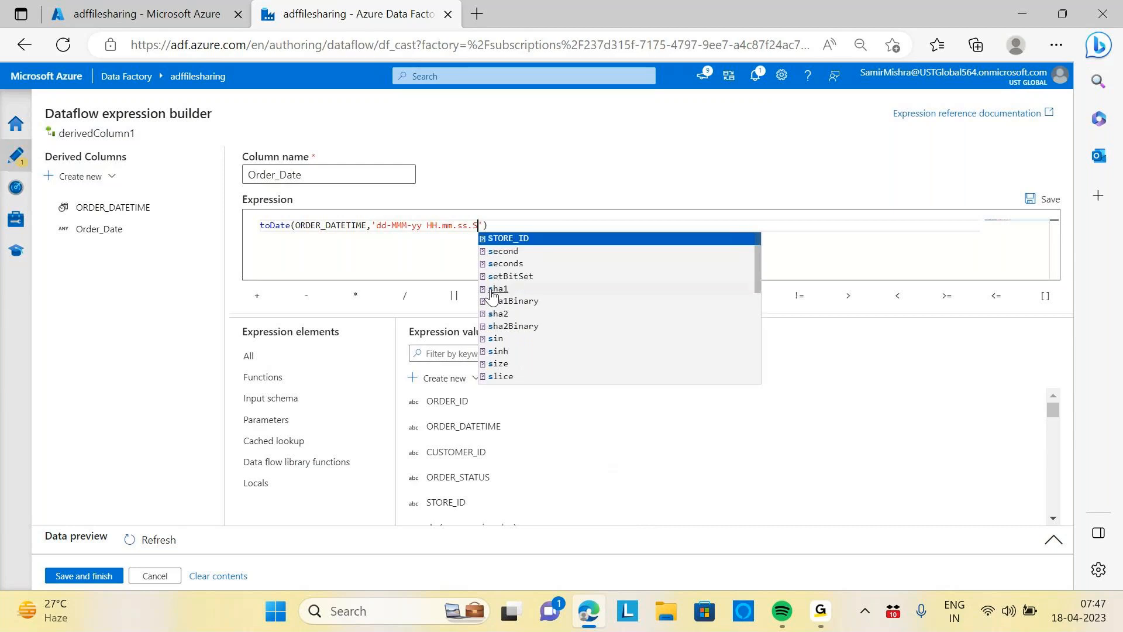
text(S)
drag(468, 269, 448, 231)
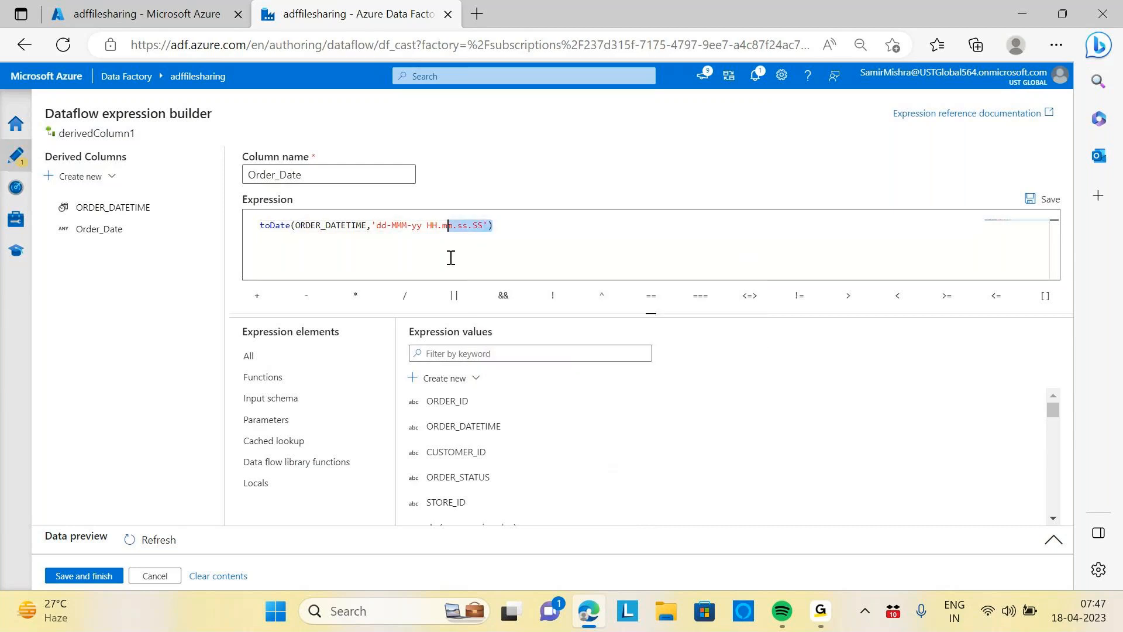
click(85, 577)
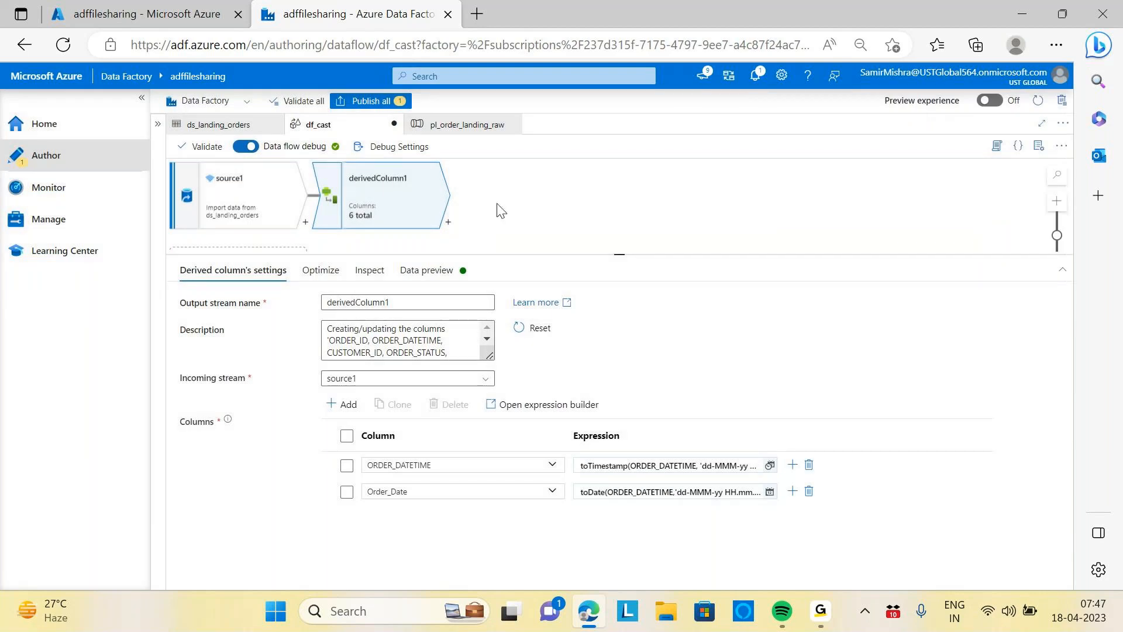
Refresh the derived column's data preview to inspect the new Order_Date values
click(443, 275)
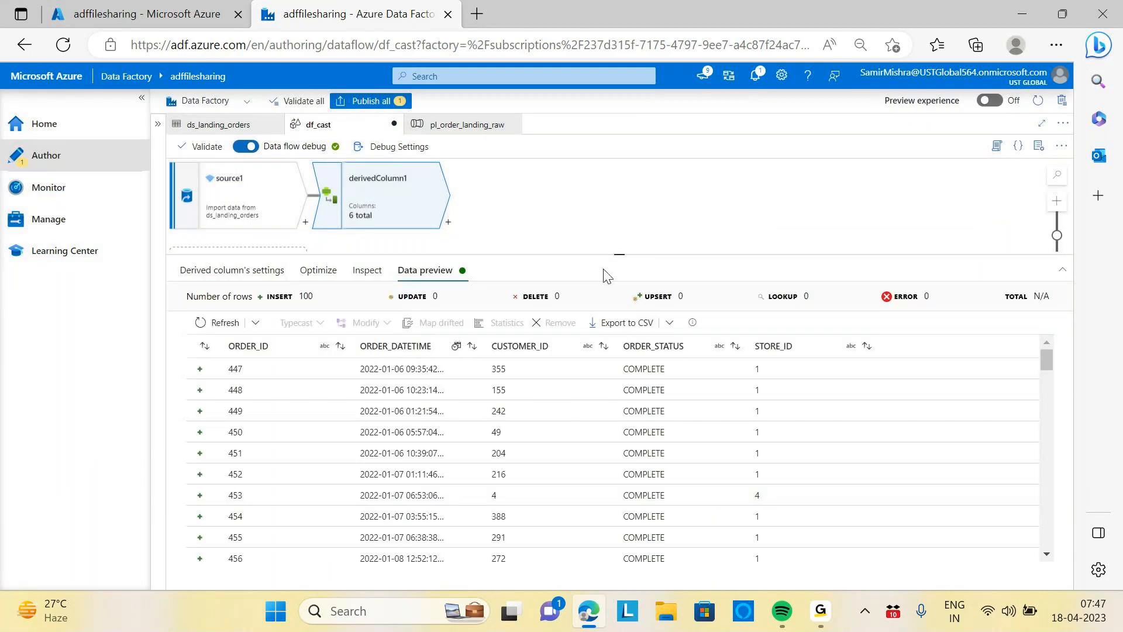
click(214, 324)
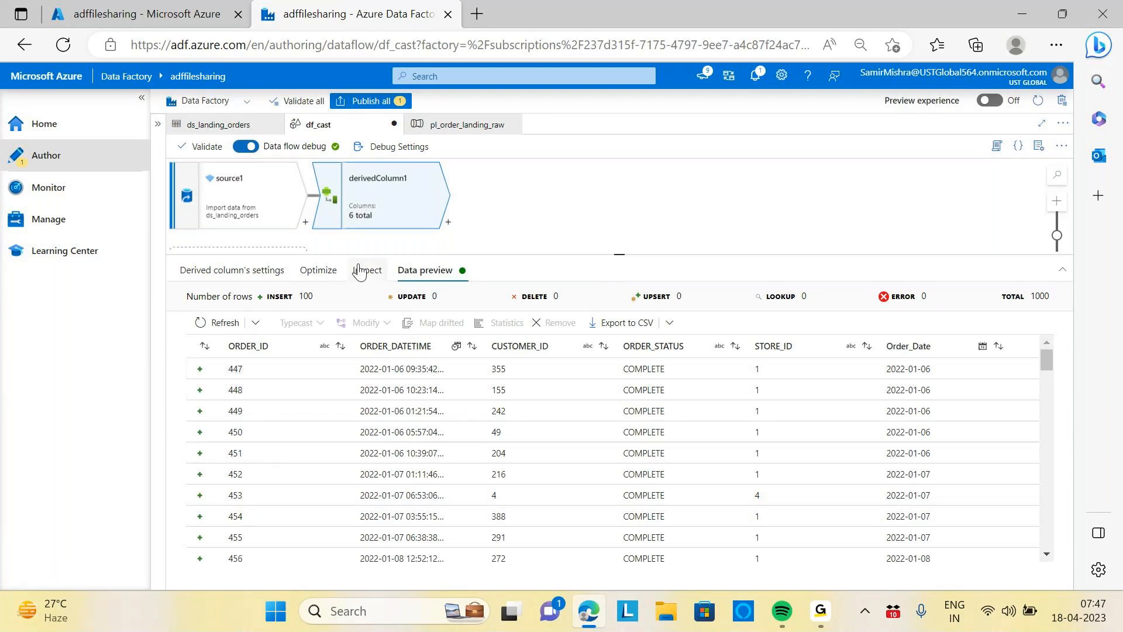
click(237, 272)
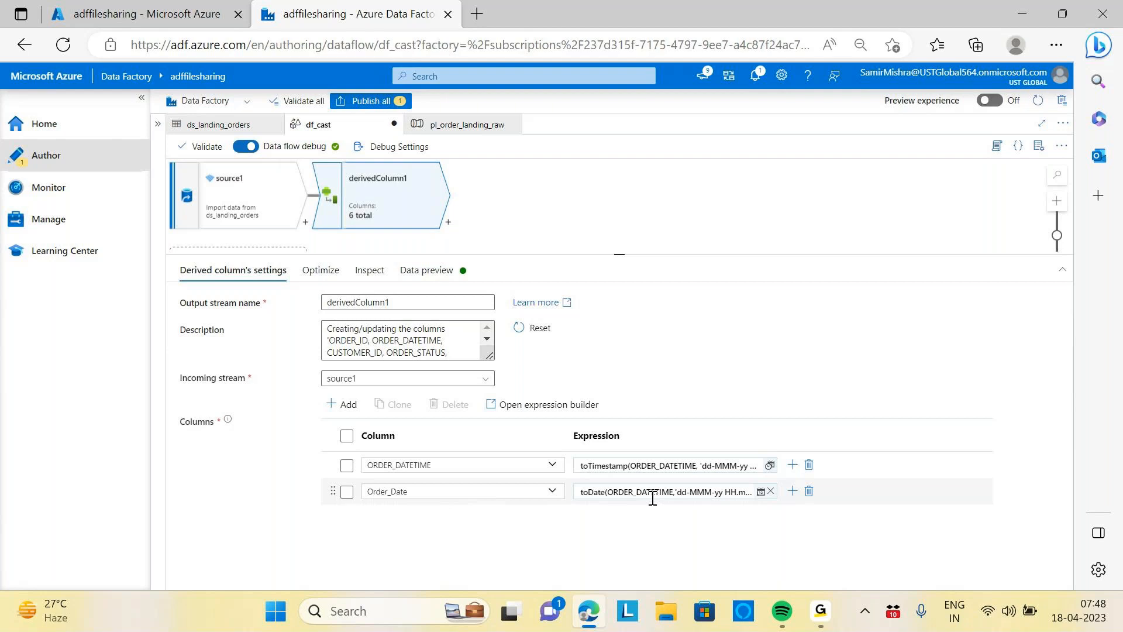
click(344, 407)
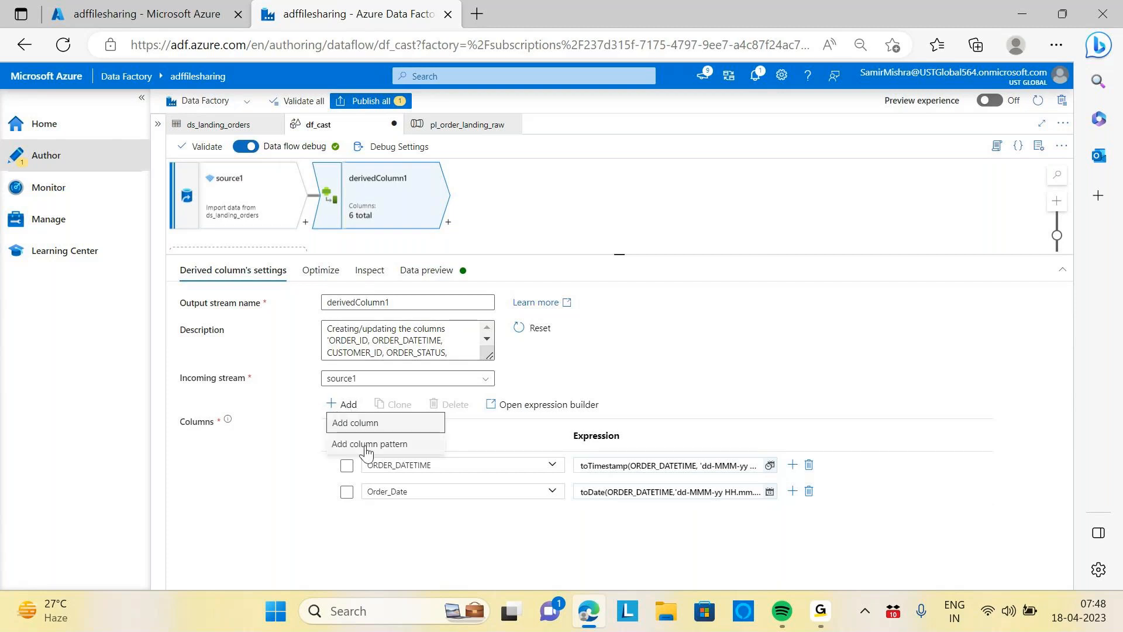
click(855, 485)
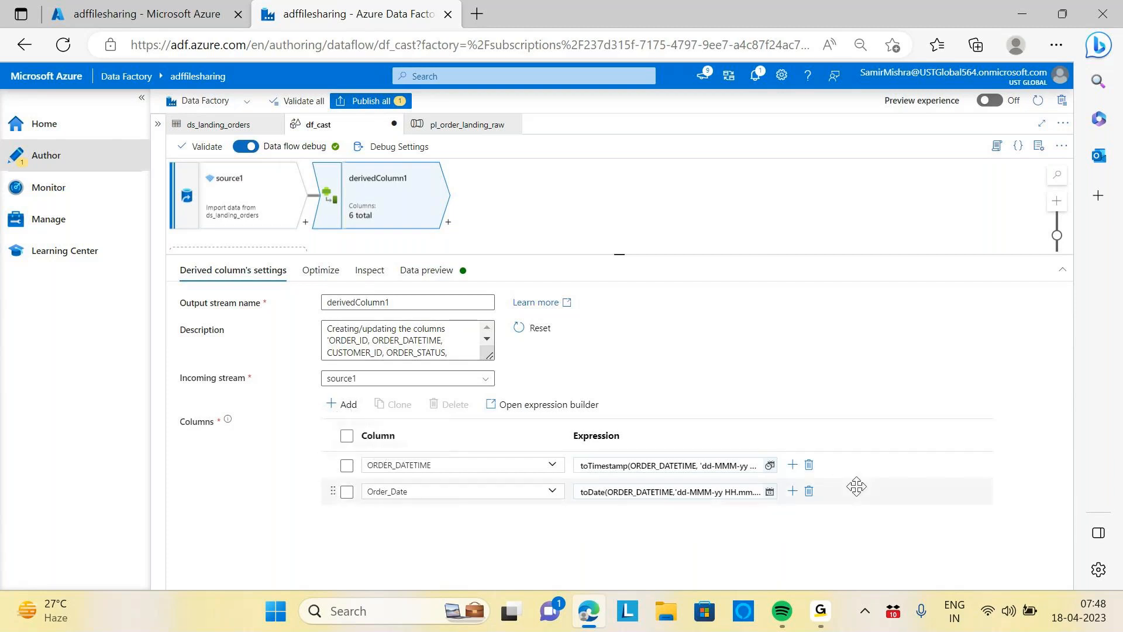
click(793, 493)
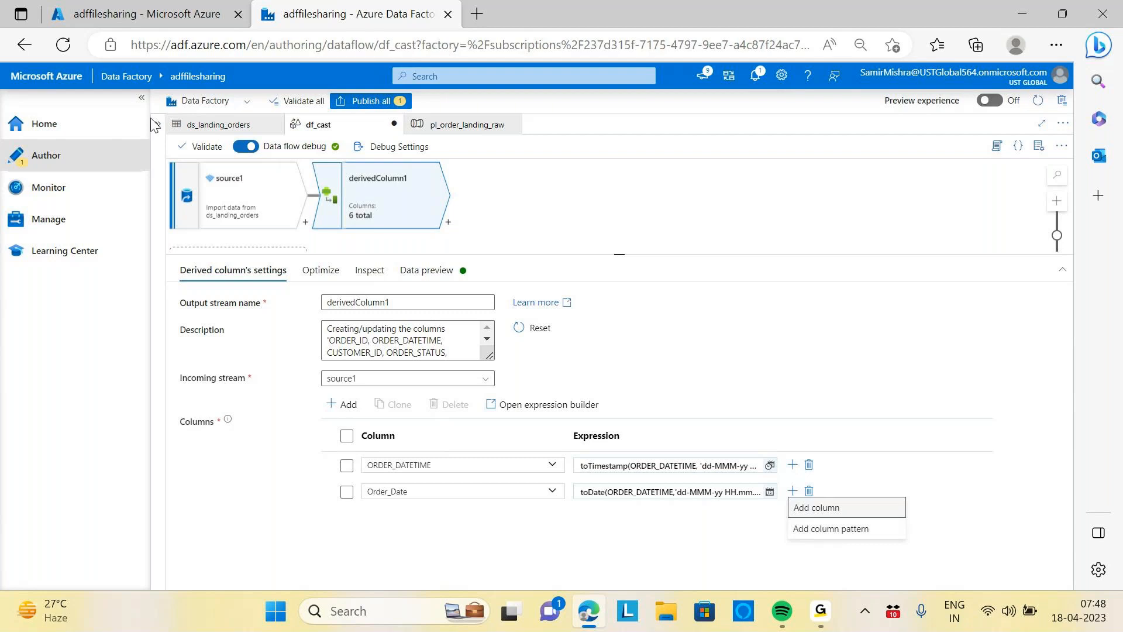
click(238, 200)
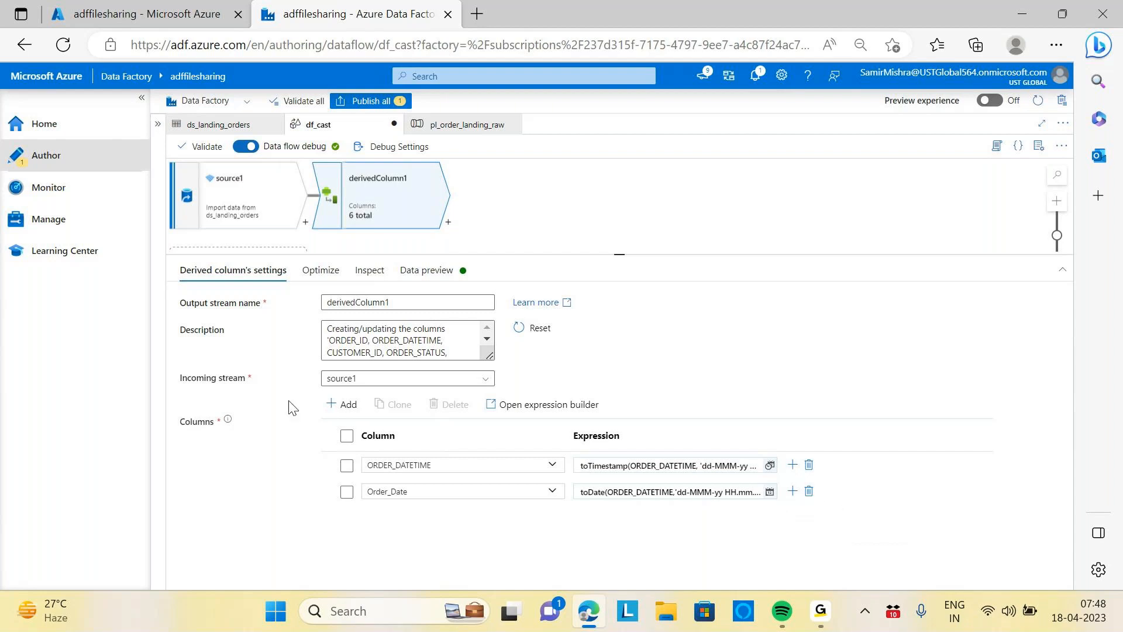
In the source projection, change ORDER_ID, CUSTOMER_ID and STORE_ID to the integer type
click(234, 204)
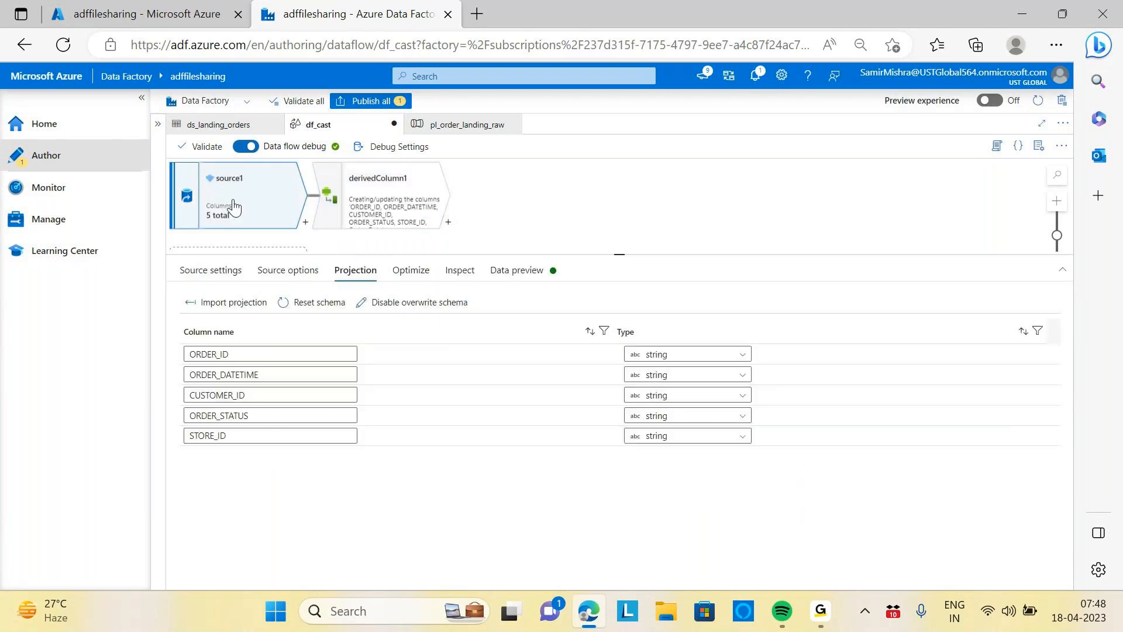
click(743, 359)
click(664, 421)
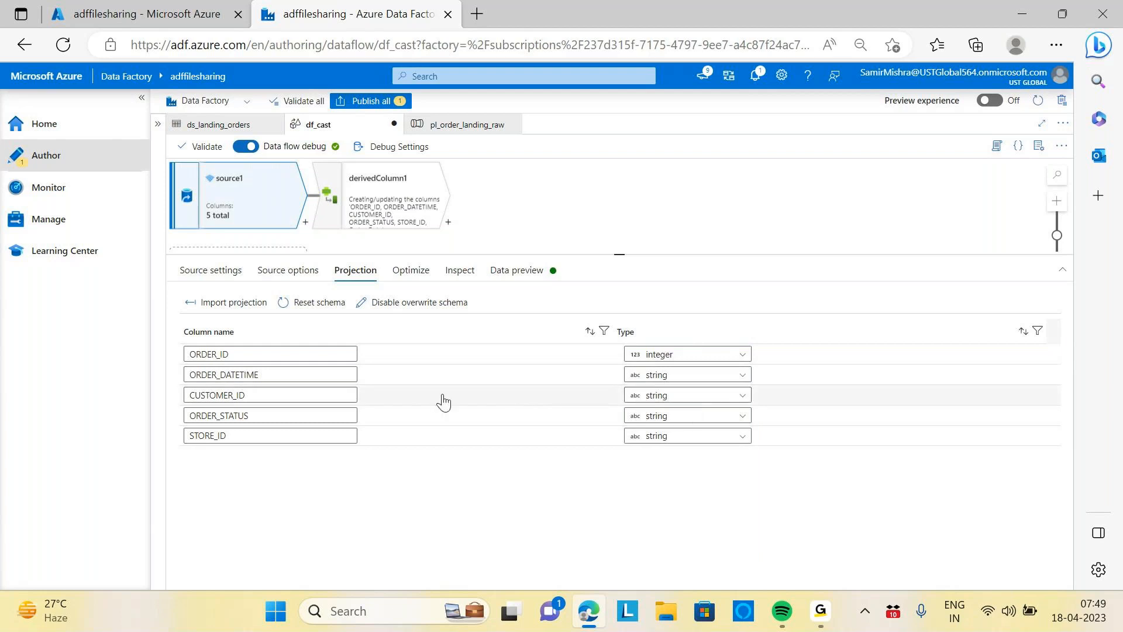
click(742, 395)
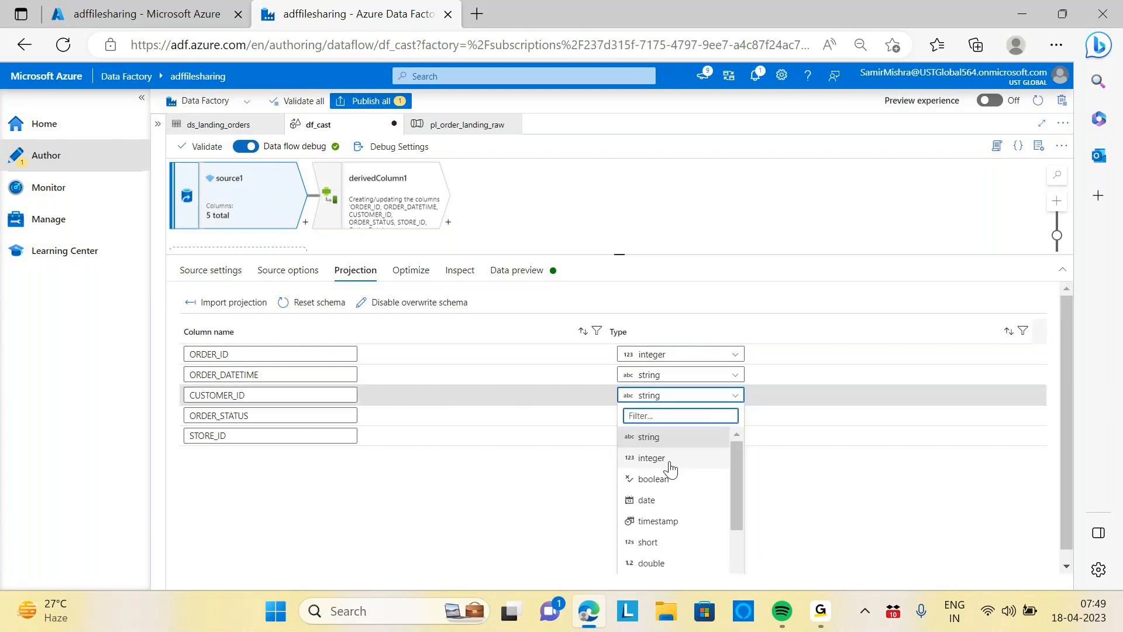
click(670, 462)
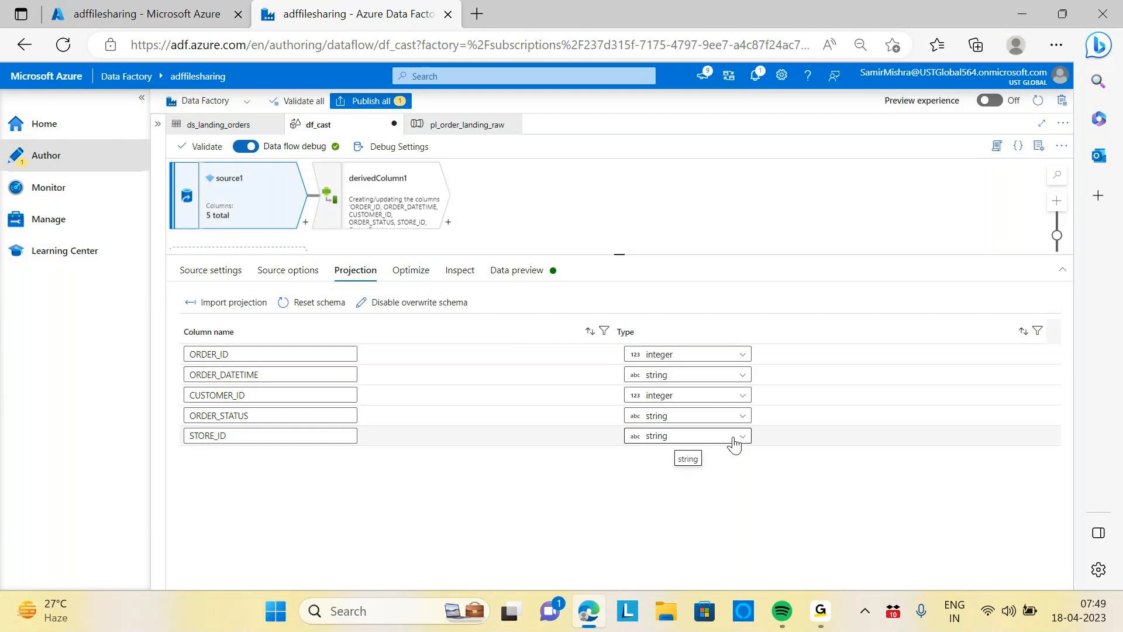
click(735, 440)
click(652, 498)
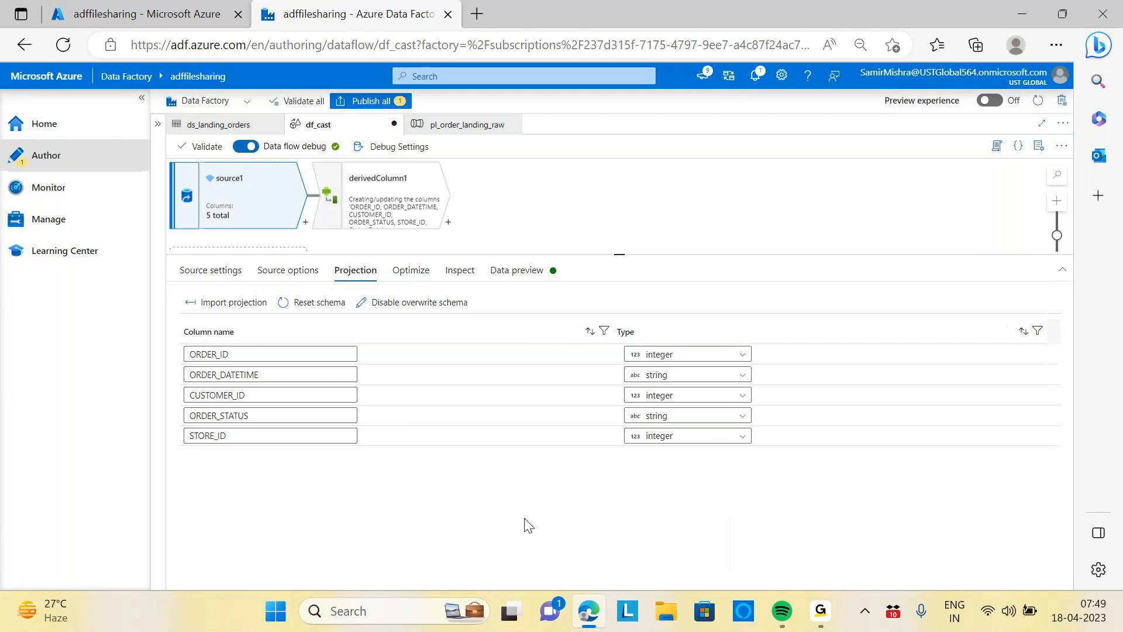
Add a column pattern to the derived column and open its expression builder
click(411, 186)
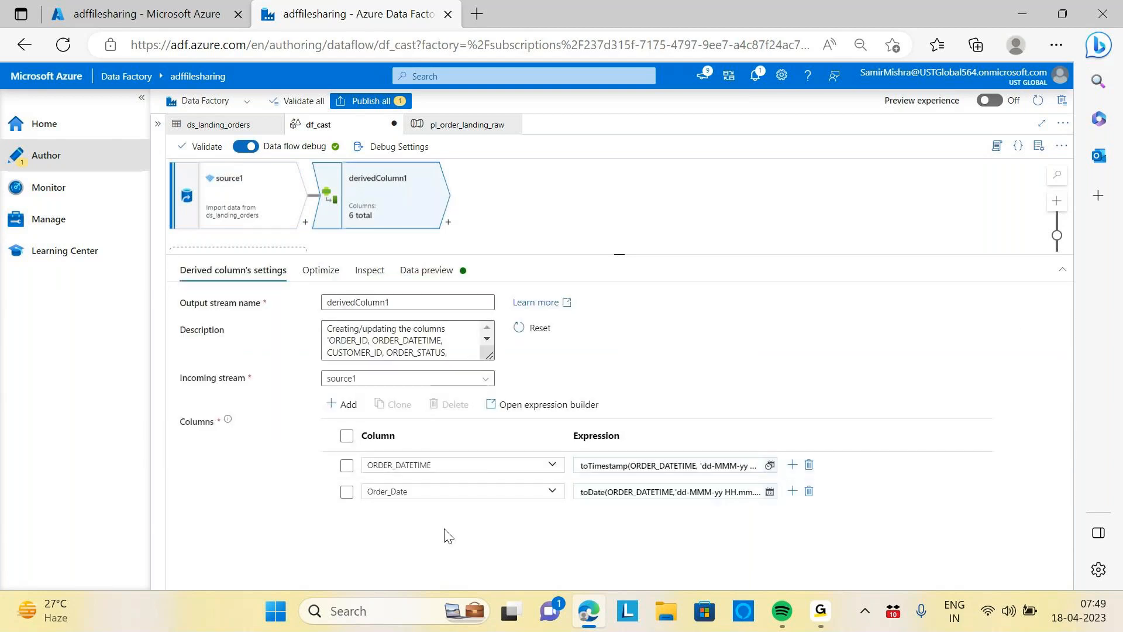
click(347, 405)
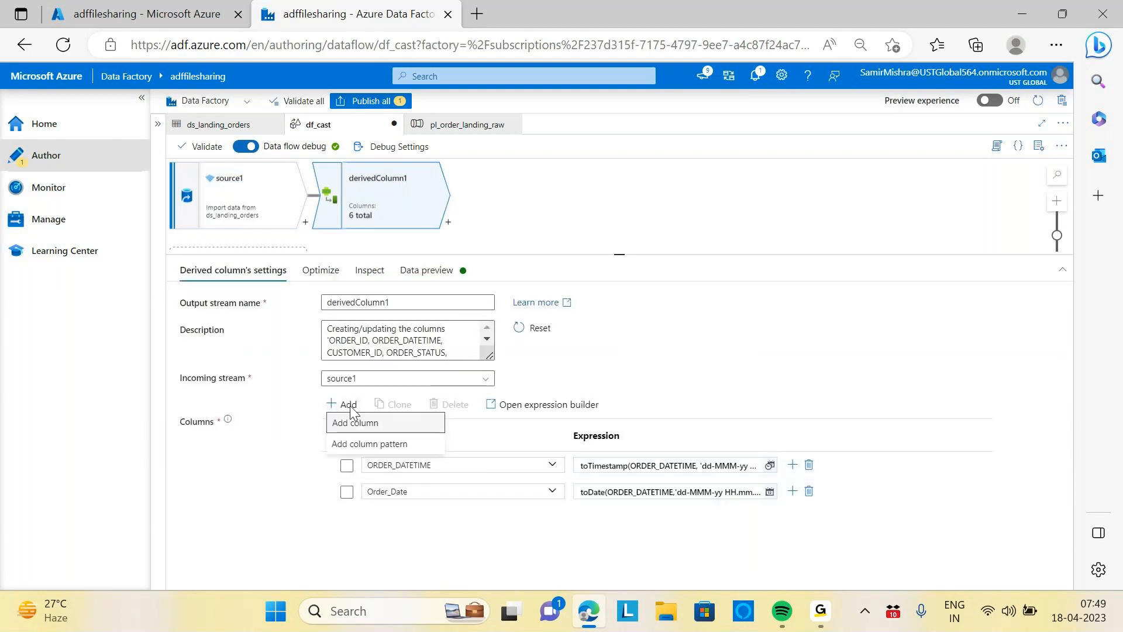
click(363, 448)
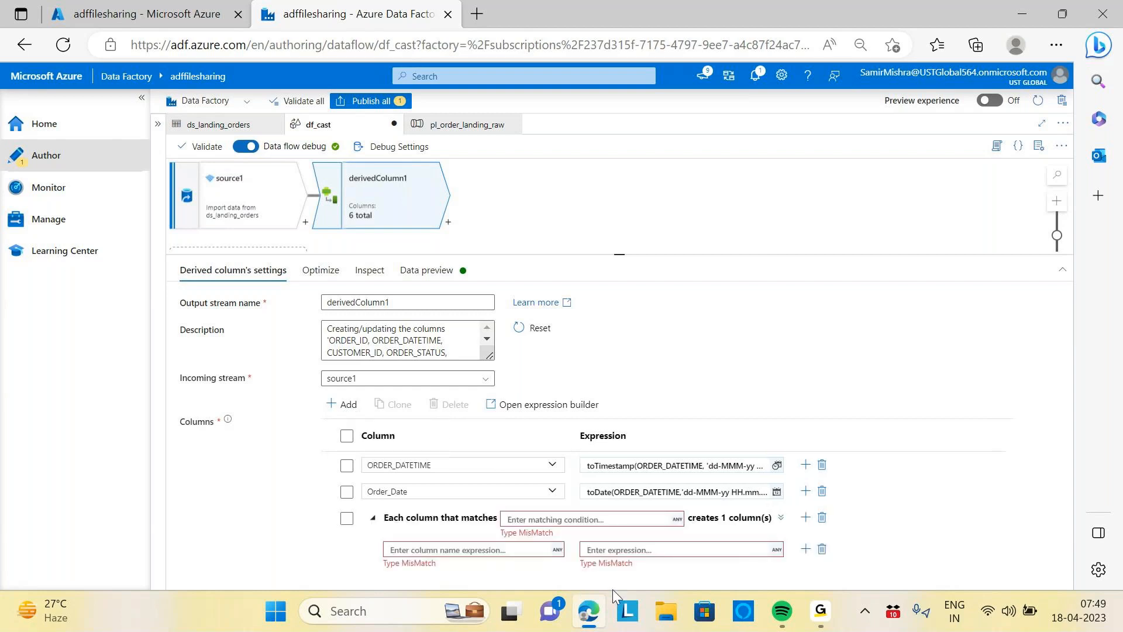
click(413, 549)
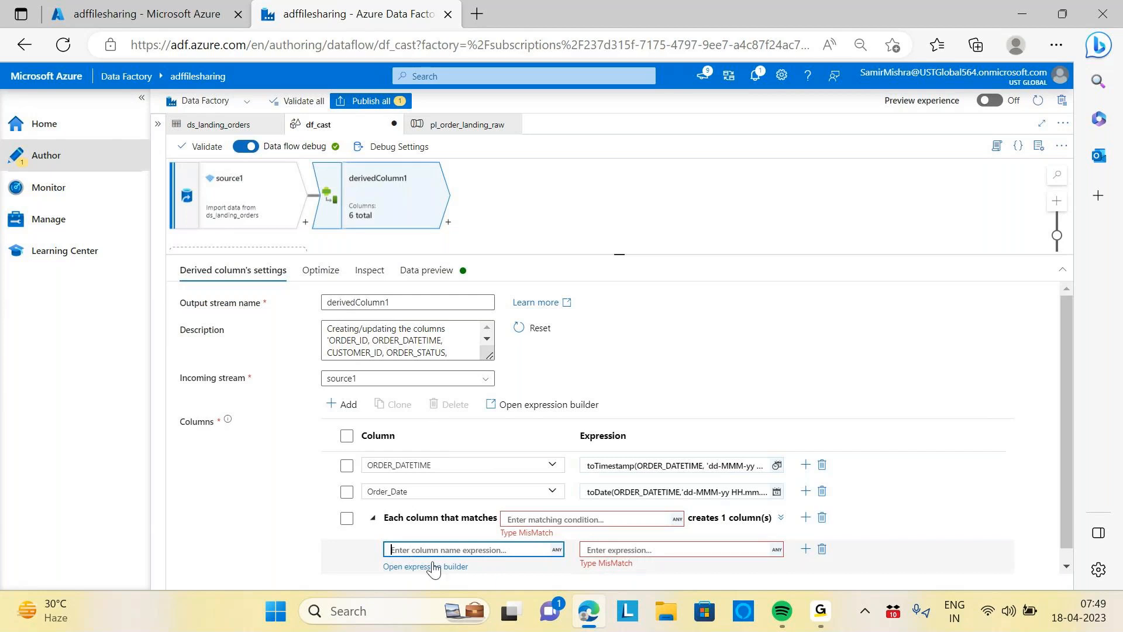
click(433, 567)
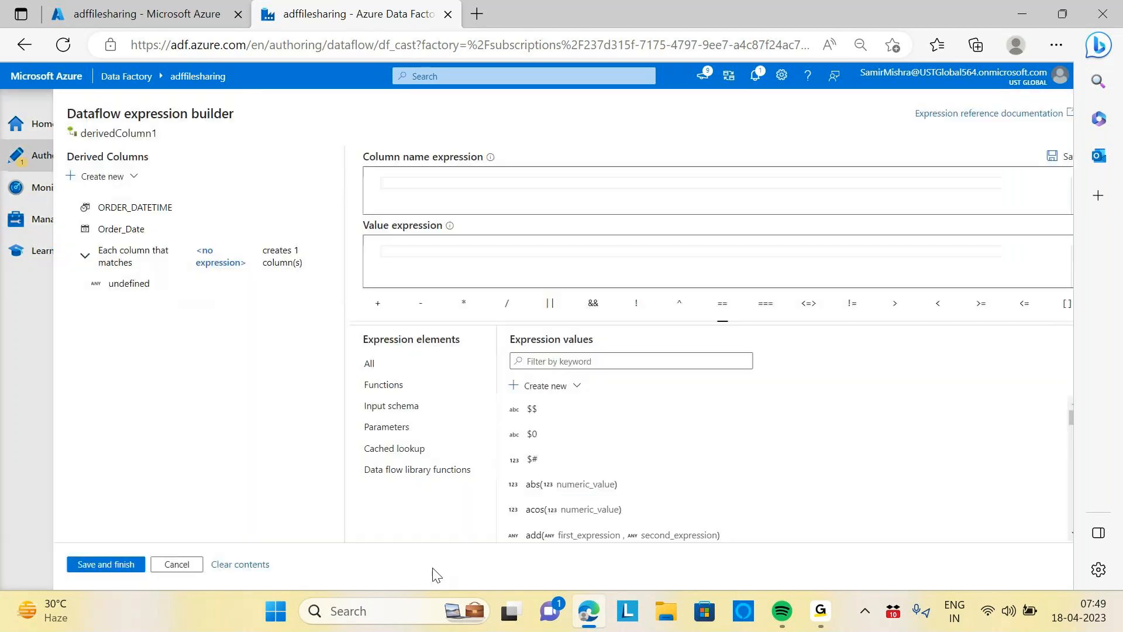
Set the column pattern's column name expression to type='string' and move to the value expression
click(435, 188)
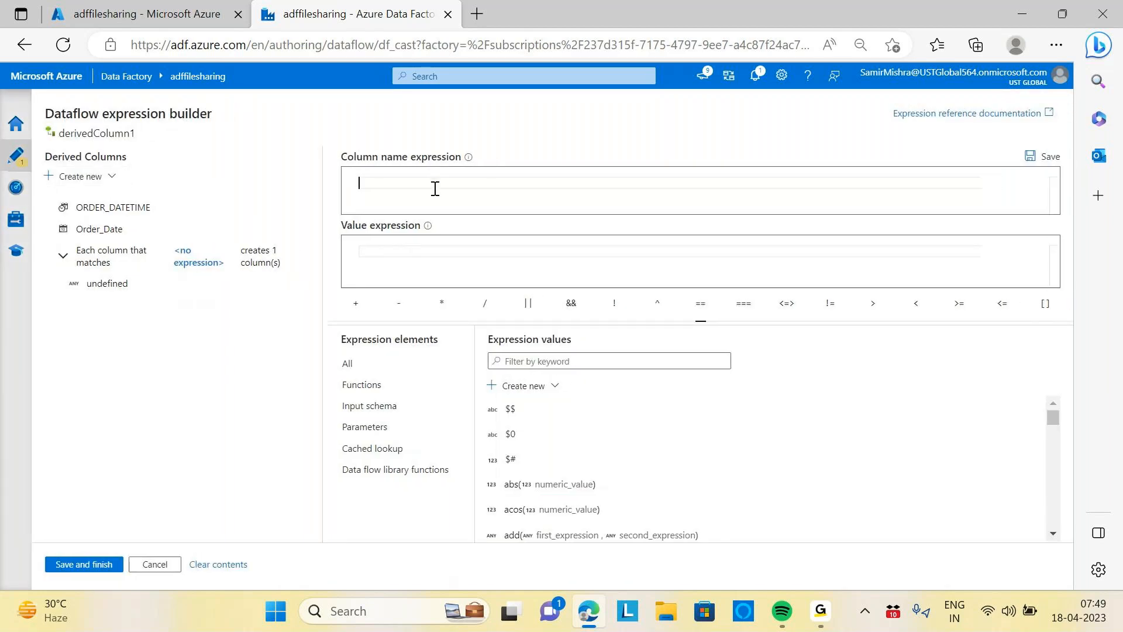
text(type)
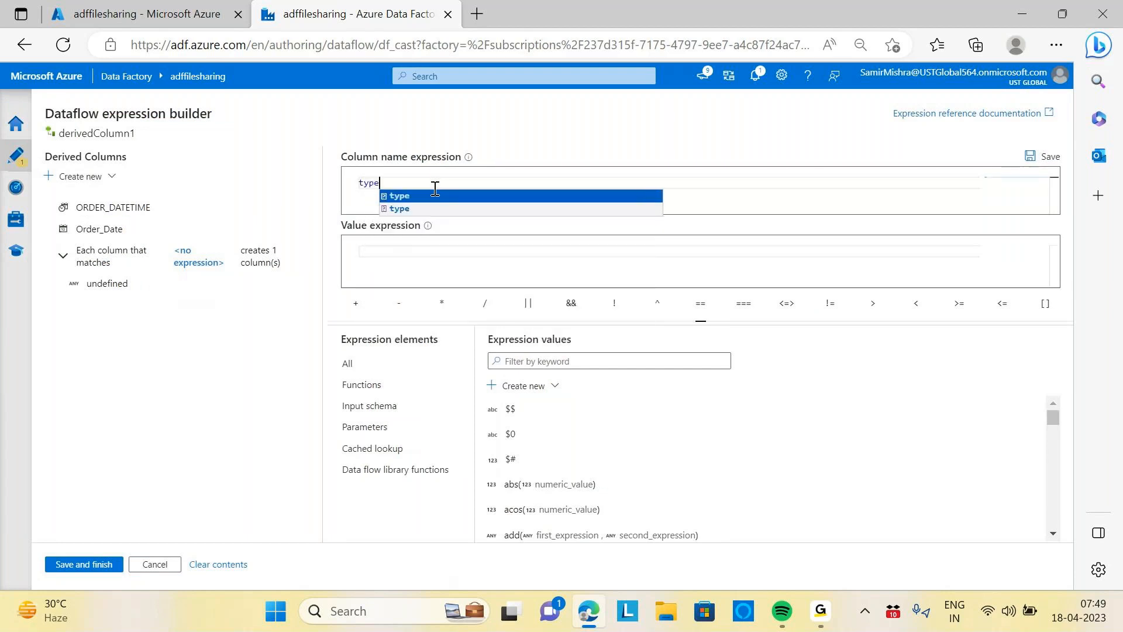
text(=)
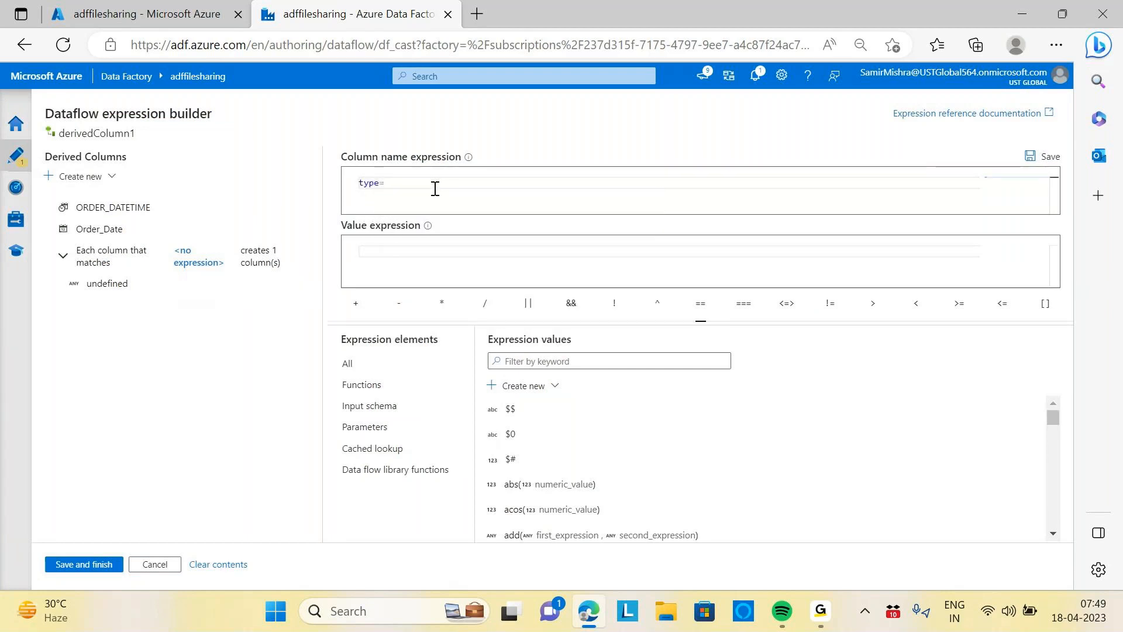
text('string)
click(401, 254)
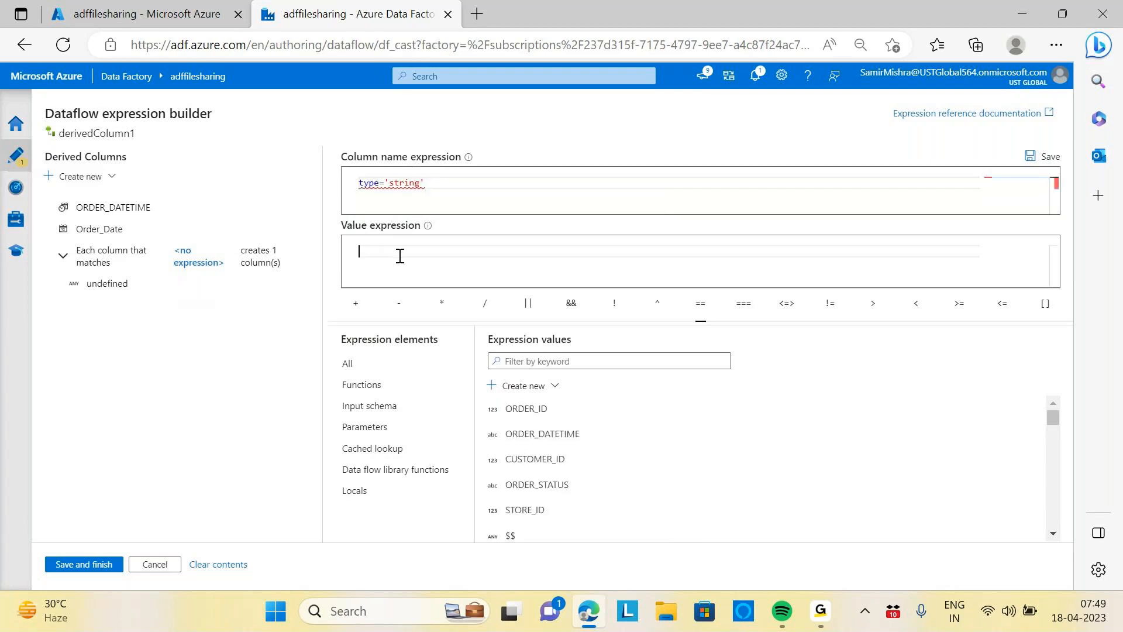
Set the pattern's value expression to $$ and its condition to type=='string', then save the expression
text($$)
drag(376, 249, 345, 259)
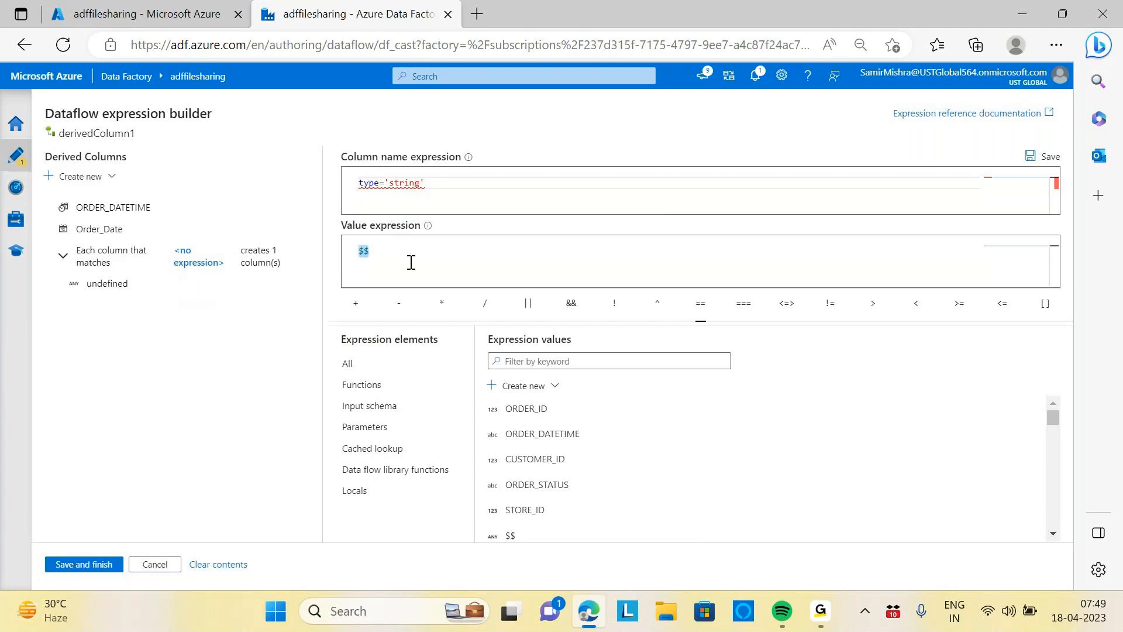
click(387, 185)
text(=)
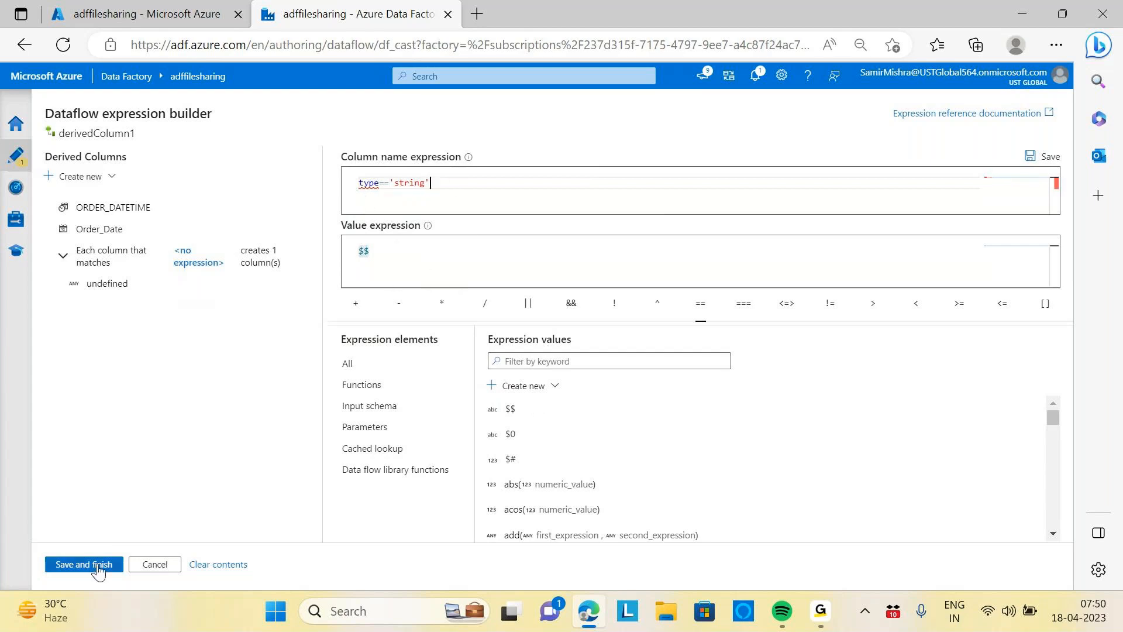
click(462, 250)
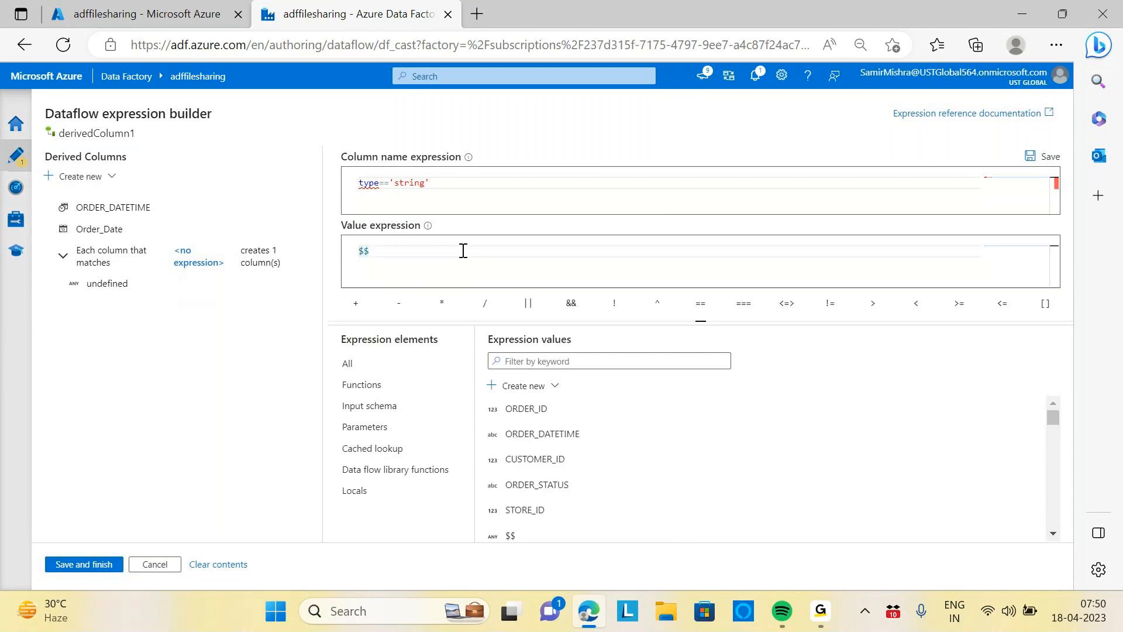
mouse_move(367, 182)
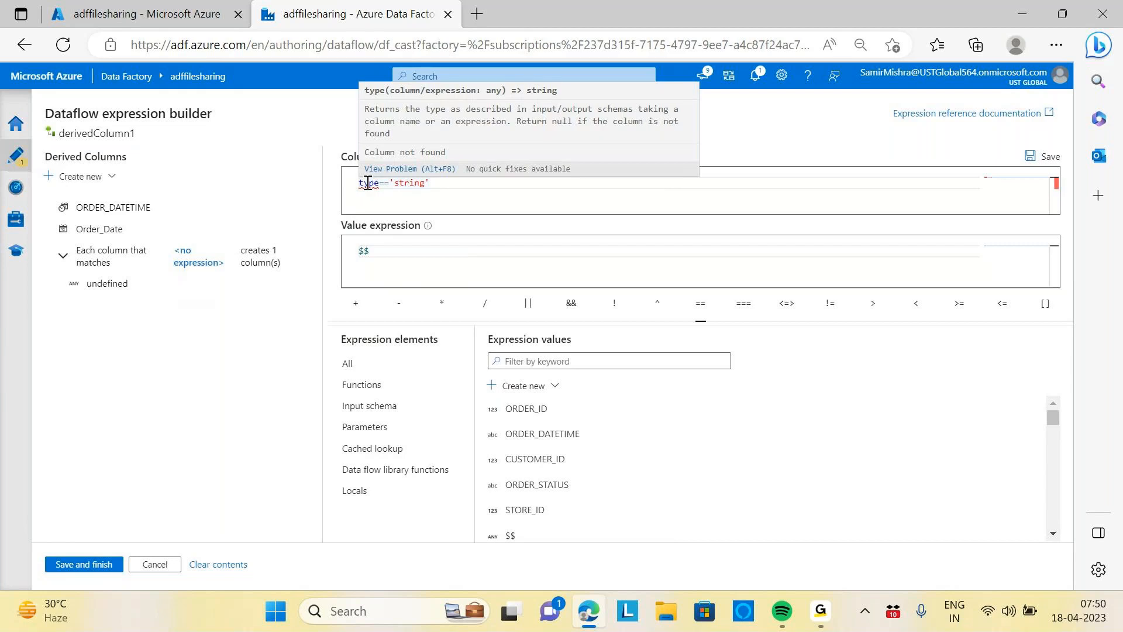
click(104, 564)
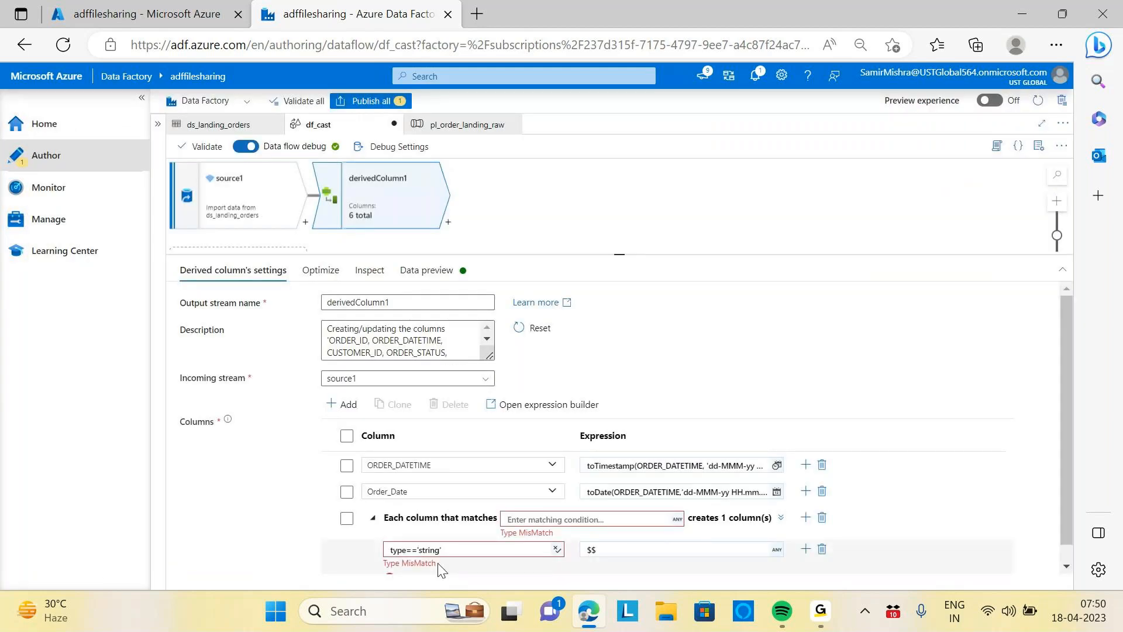
Reopen the pattern condition in the expression builder and try rewriting it as type=='String' and type==String
click(463, 551)
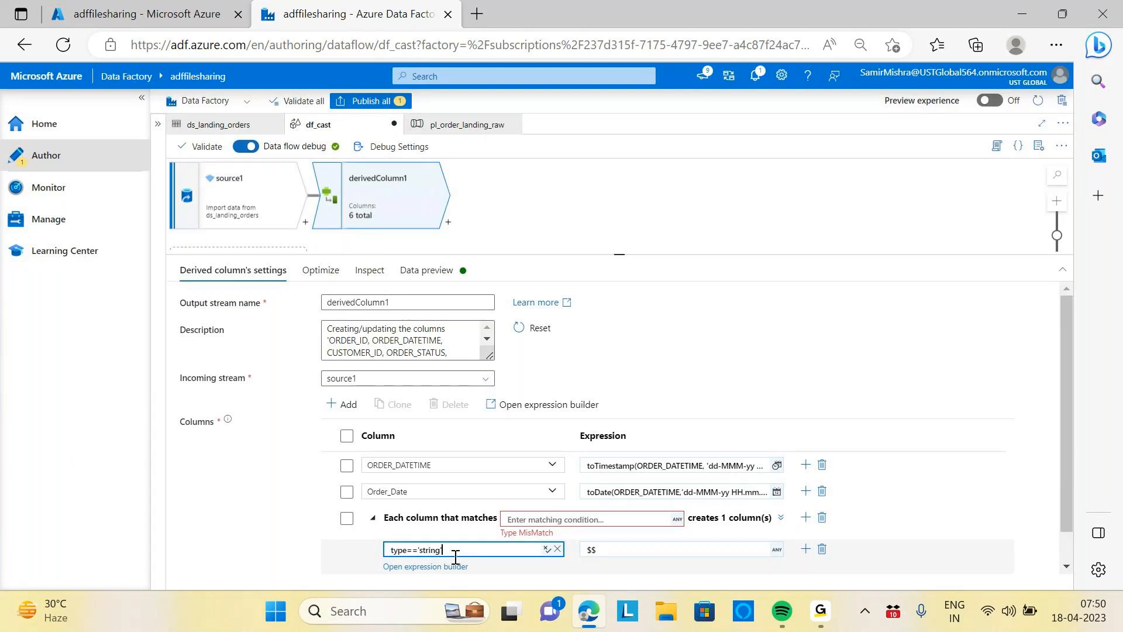
click(450, 571)
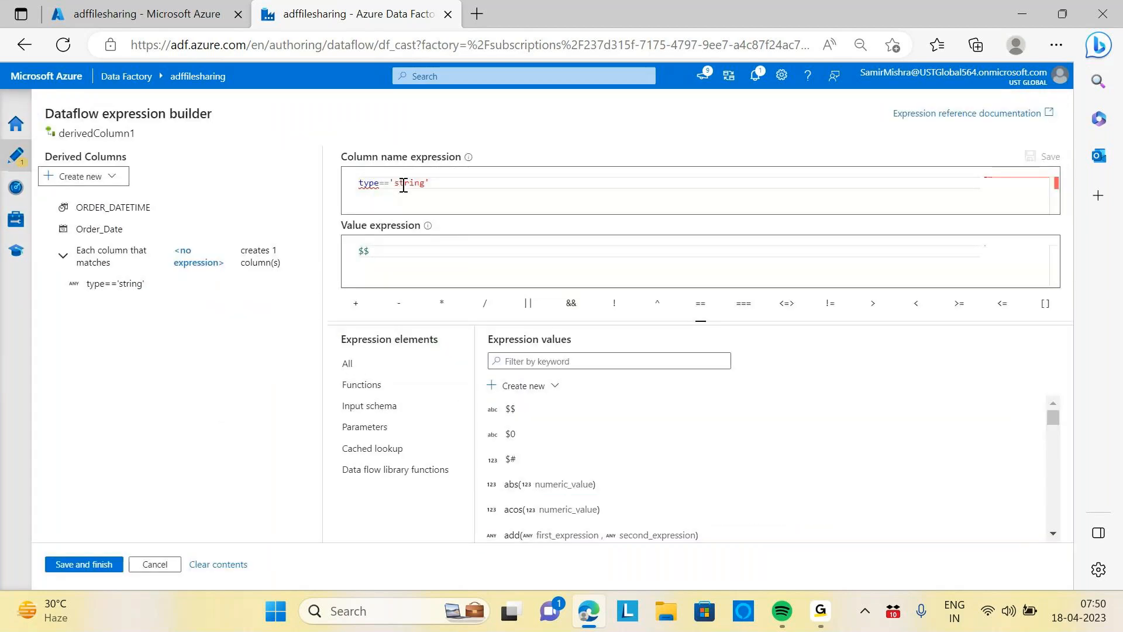
click(400, 184)
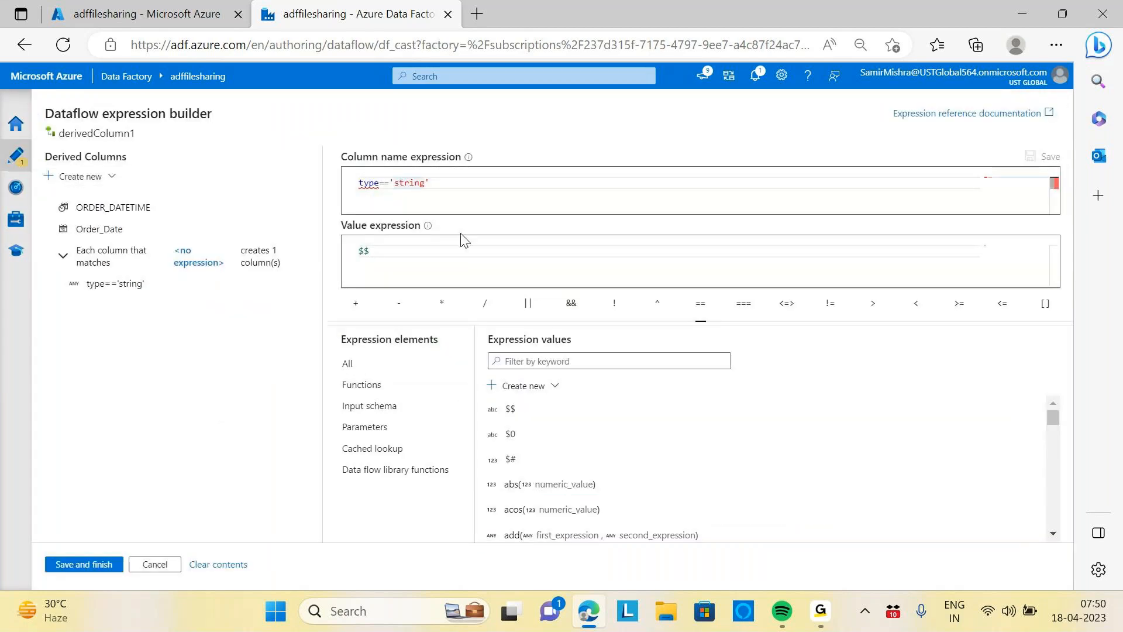
key(BackSpace)
text(S)
click(484, 188)
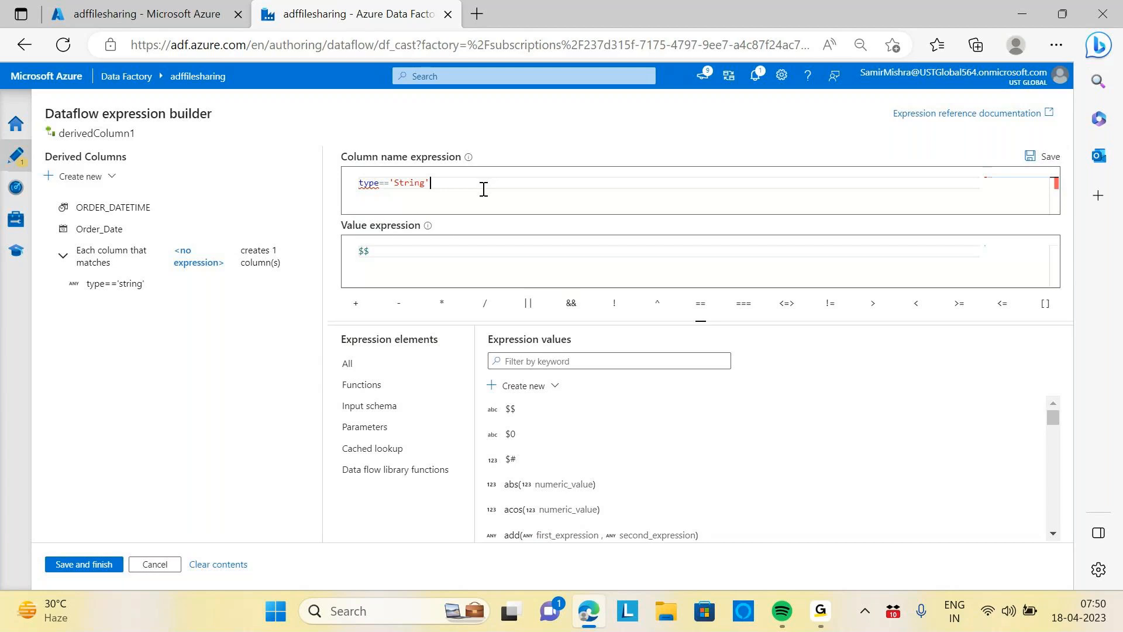
key(BackSpace)
key(BackSpace)
key(BackSpace)
key(BackSpace)
key(BackSpace)
key(BackSpace)
key(BackSpace)
key(BackSpace)
key(BackSpace)
key(BackSpace)
key(BackSpace)
key(BackSpace)
key(BackSpace)
key(BackSpace)
text(type)
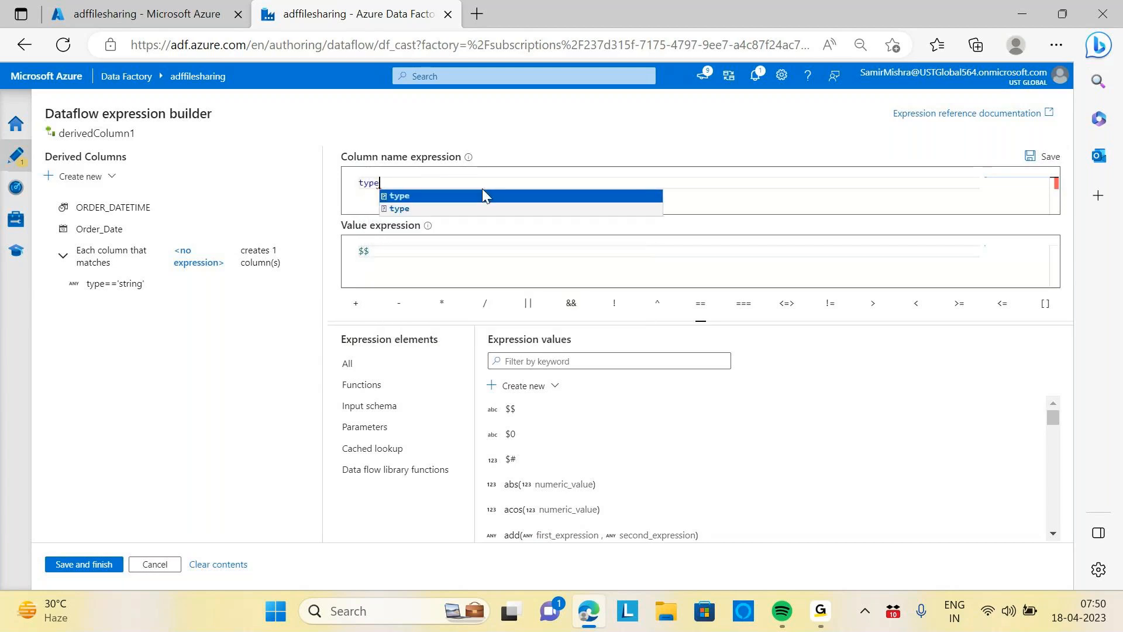
text(()
key(BackSpace)
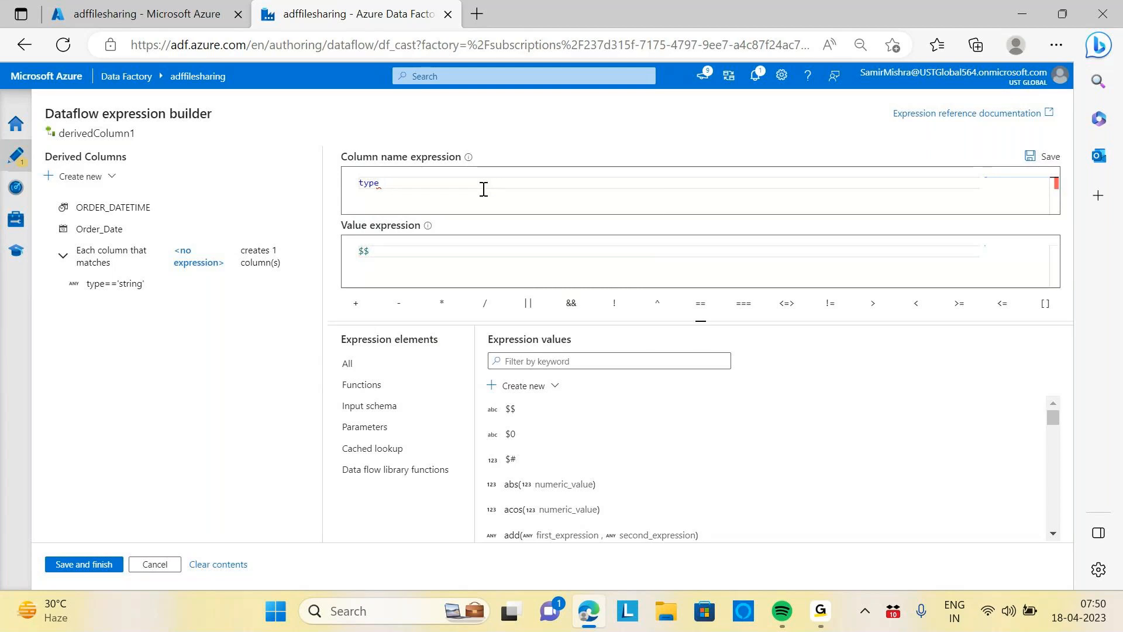
text(()
key(Right)
key(BackSpace)
key(BackSpace)
text(==)
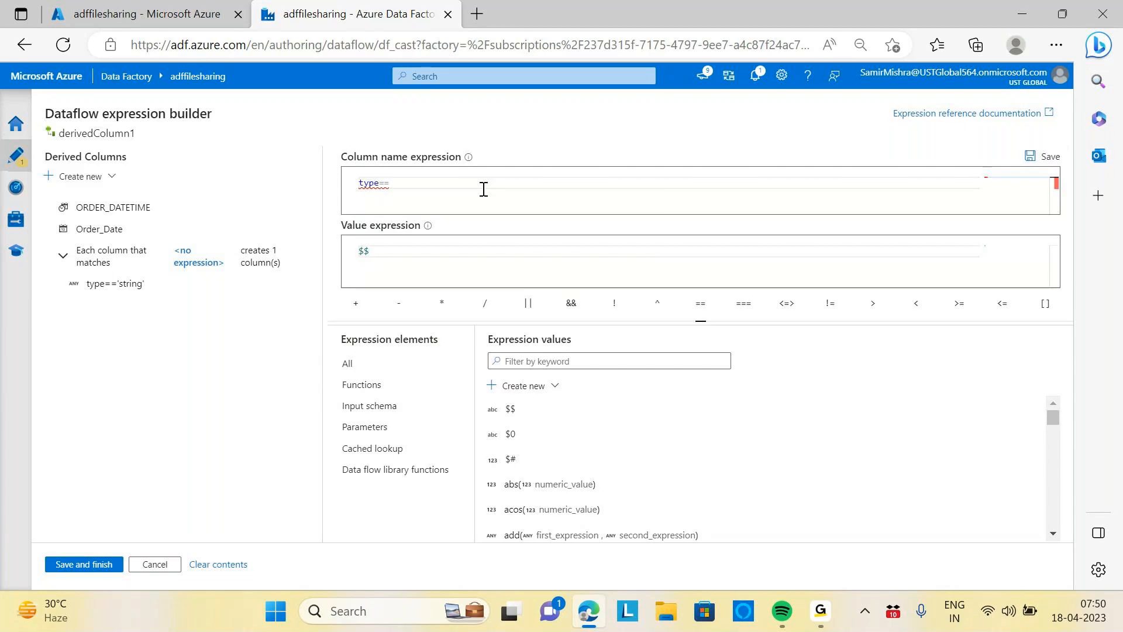
text(Str)
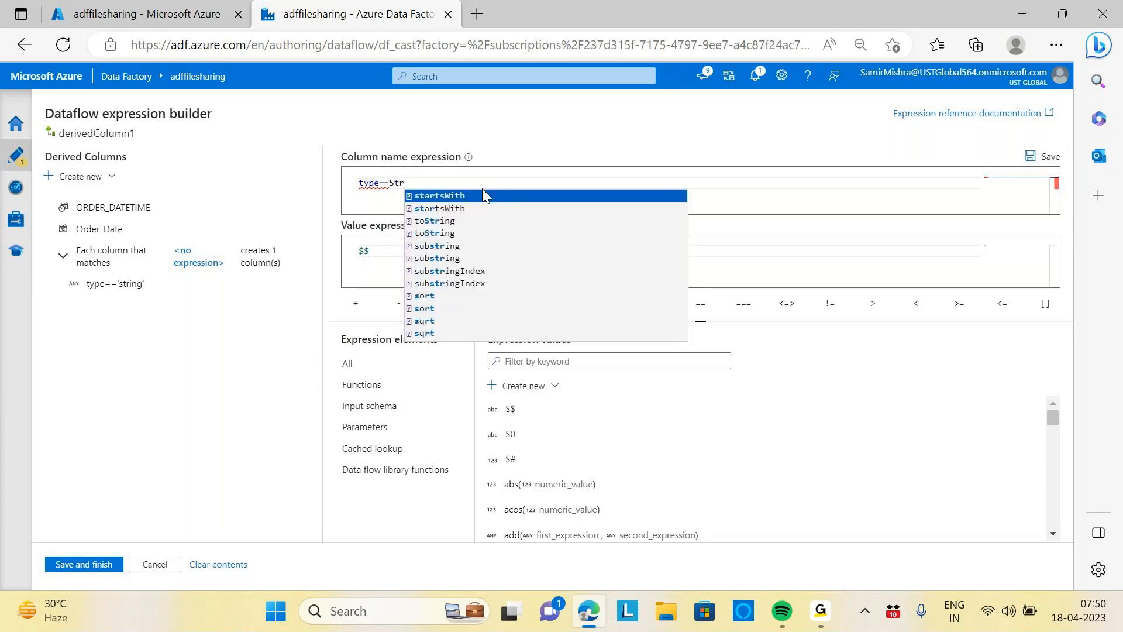
text(ing)
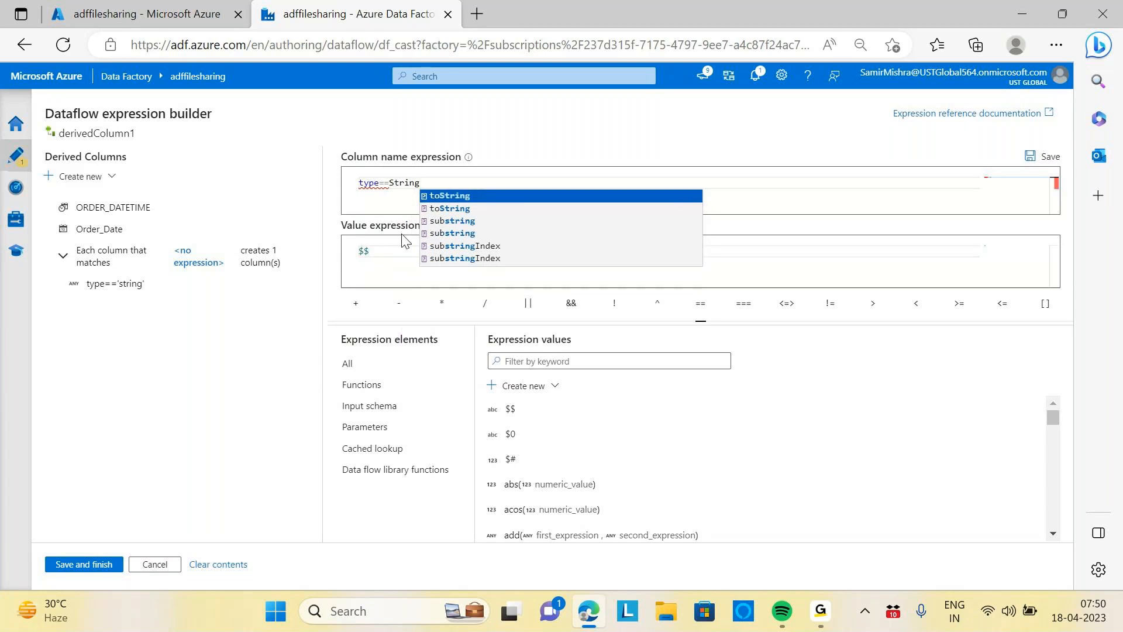
Rewrite the column pattern condition as type()=='string' using the type function, and save the expression
drag(420, 184, 377, 184)
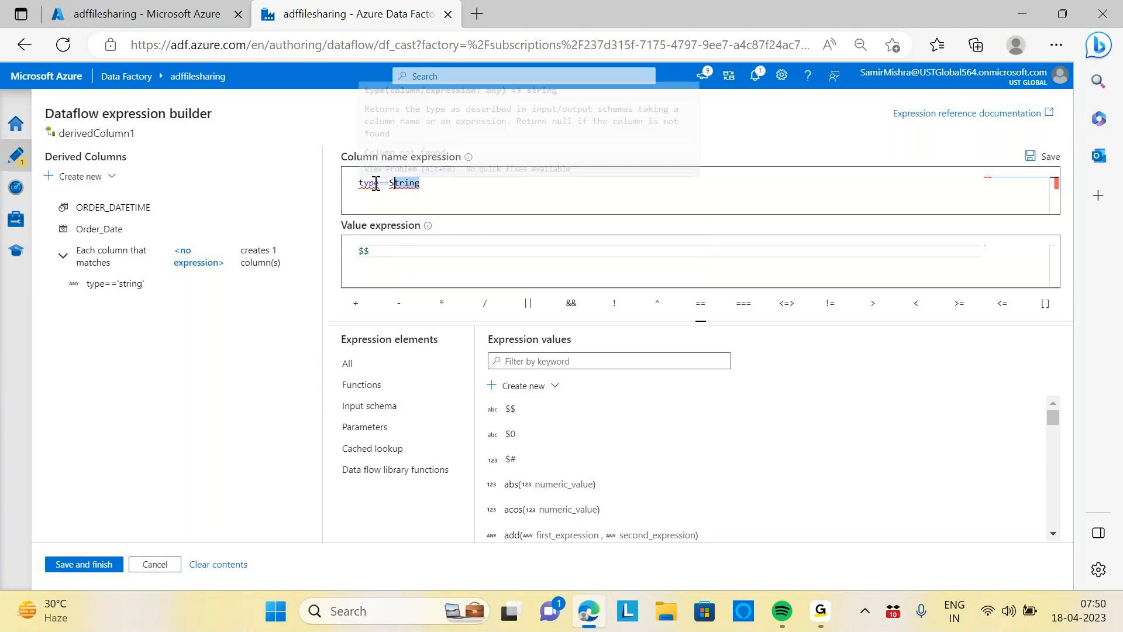
click(428, 197)
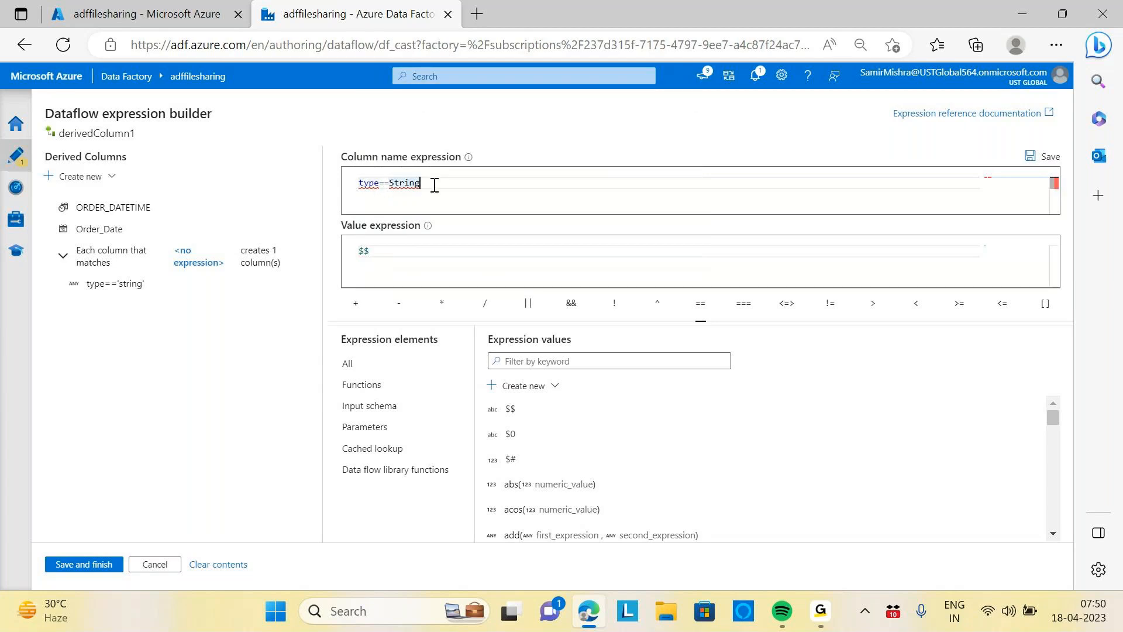
key(BackSpace)
key(BackSpace)
key(BackSpace)
key(BackSpace)
key(BackSpace)
key(BackSpace)
key(BackSpace)
key(BackSpace)
key(BackSpace)
key(BackSpace)
key(BackSpace)
key(BackSpace)
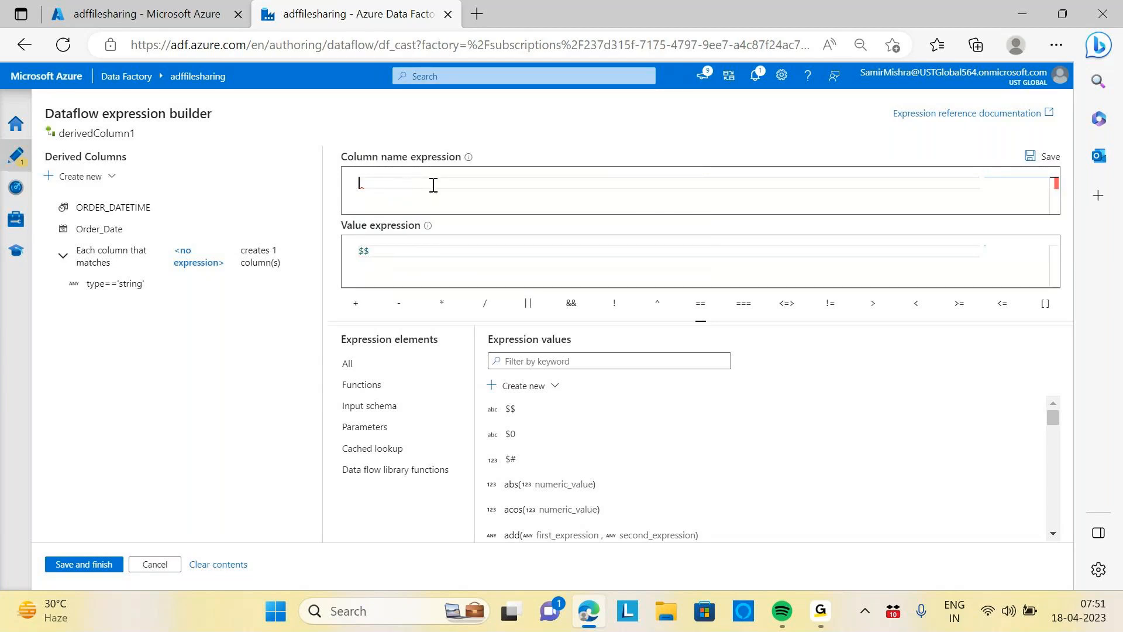
text(type)
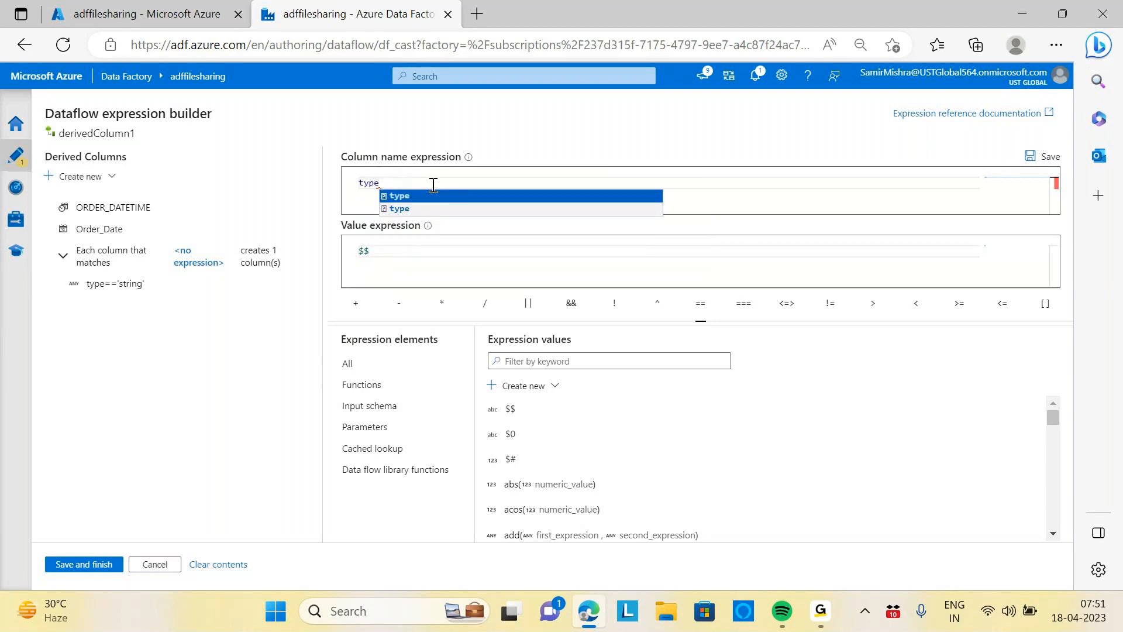
click(401, 209)
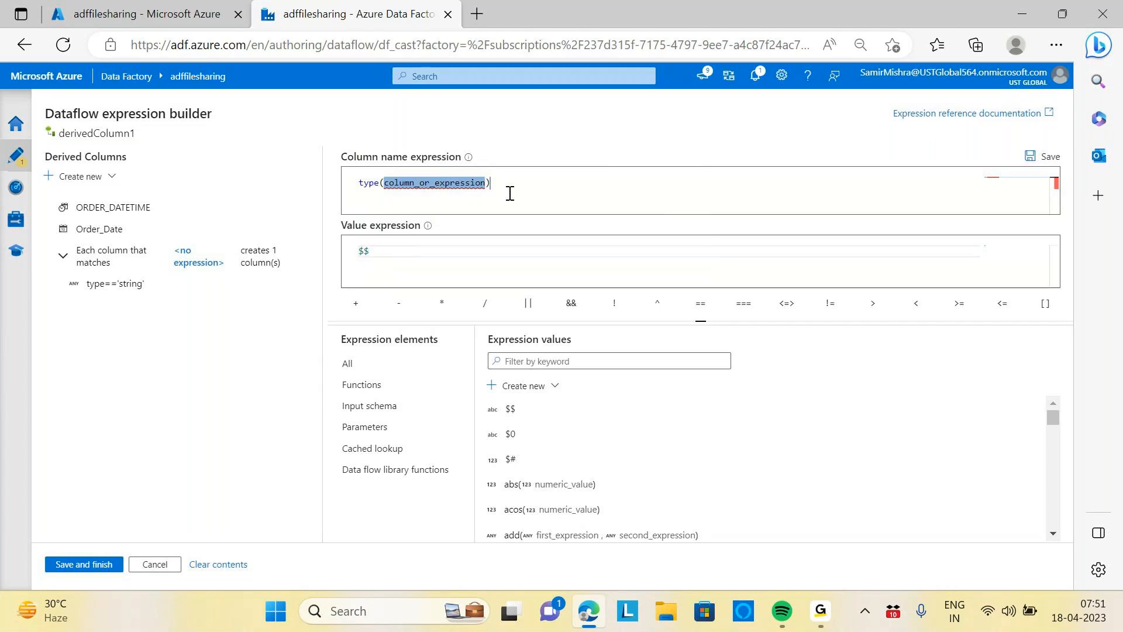
click(556, 192)
key(BackSpace)
key(BackSpace)
key(BackSpace)
key(BackSpace)
key(BackSpace)
key(BackSpace)
key(BackSpace)
key(BackSpace)
key(BackSpace)
key(BackSpace)
key(BackSpace)
key(BackSpace)
key(BackSpace)
key(BackSpace)
key(BackSpace)
key(BackSpace)
key(BackSpace)
key(BackSpace)
key(BackSpace)
key(BackSpace)
key(BackSpace)
text(ty)
text(oe)
key(BackSpace)
key(BackSpace)
text(pe)
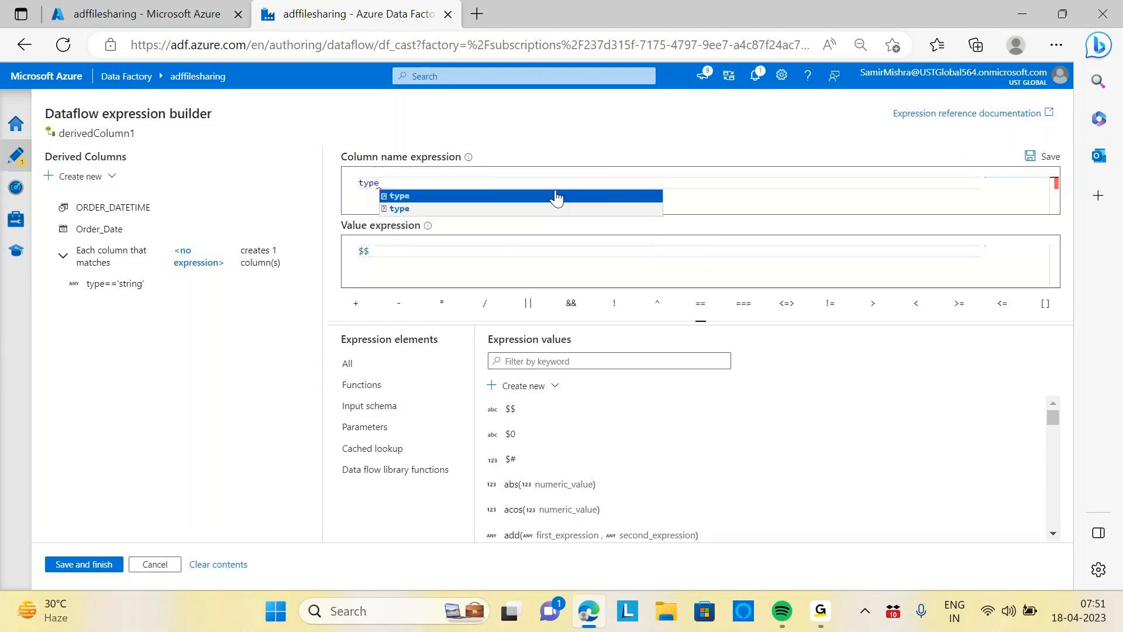
click(556, 196)
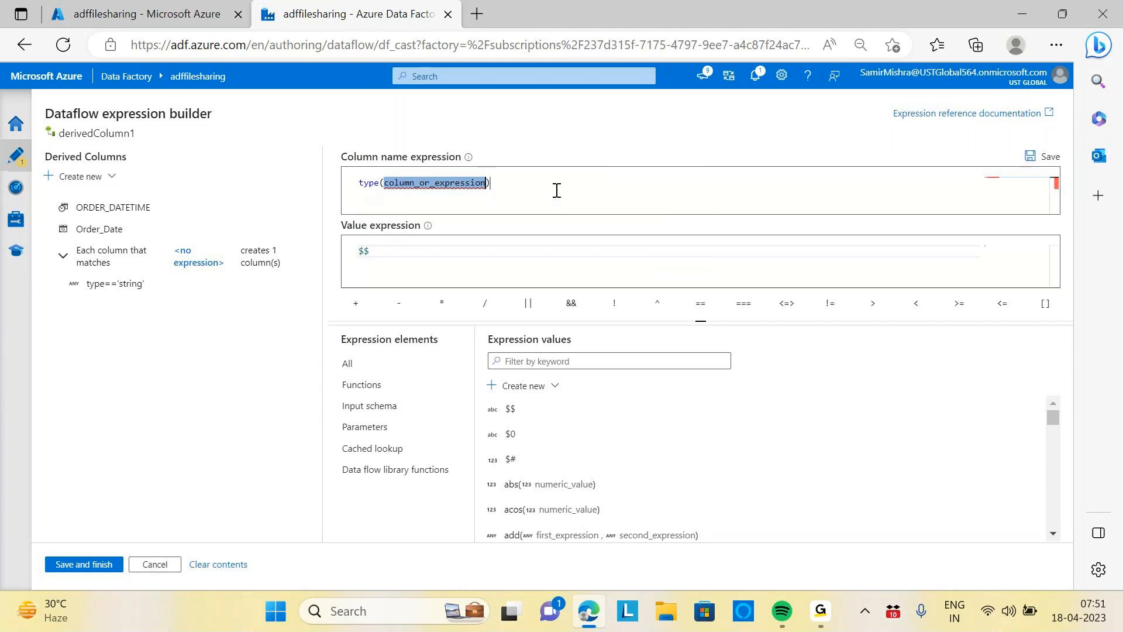
click(556, 190)
click(483, 183)
key(BackSpace)
key(BackSpace)
key(BackSpace)
key(BackSpace)
key(BackSpace)
key(BackSpace)
key(BackSpace)
key(BackSpace)
key(BackSpace)
key(BackSpace)
key(BackSpace)
key(BackSpace)
key(BackSpace)
key(BackSpace)
key(BackSpace)
key(BackSpace)
key(BackSpace)
key(BackSpace)
key(BackSpace)
key(BackSpace)
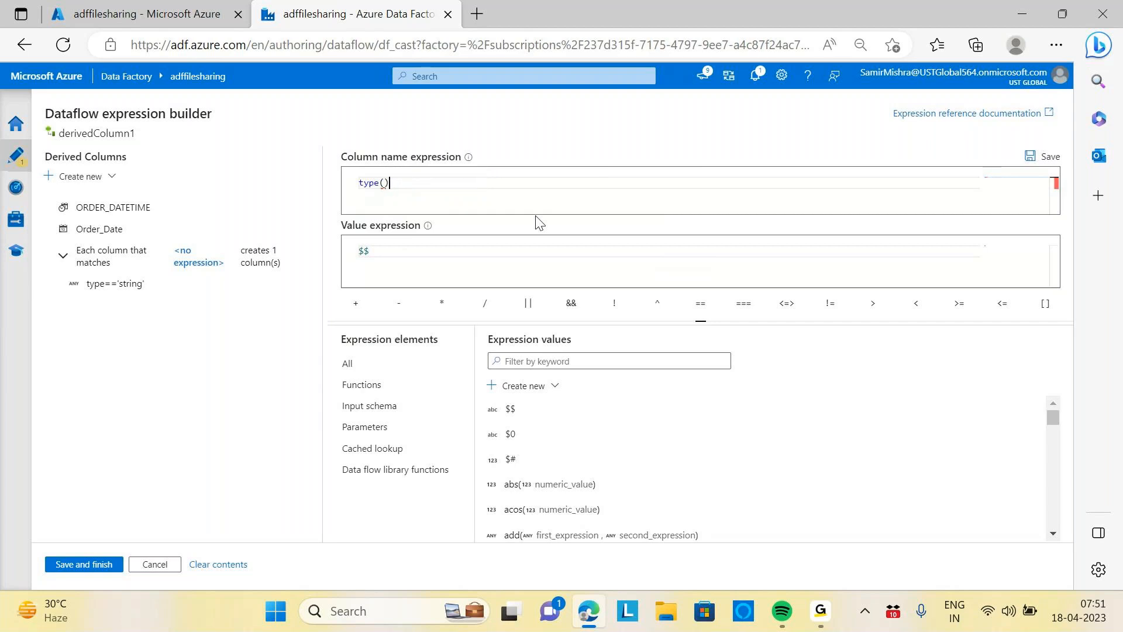
text(=='string)
click(93, 566)
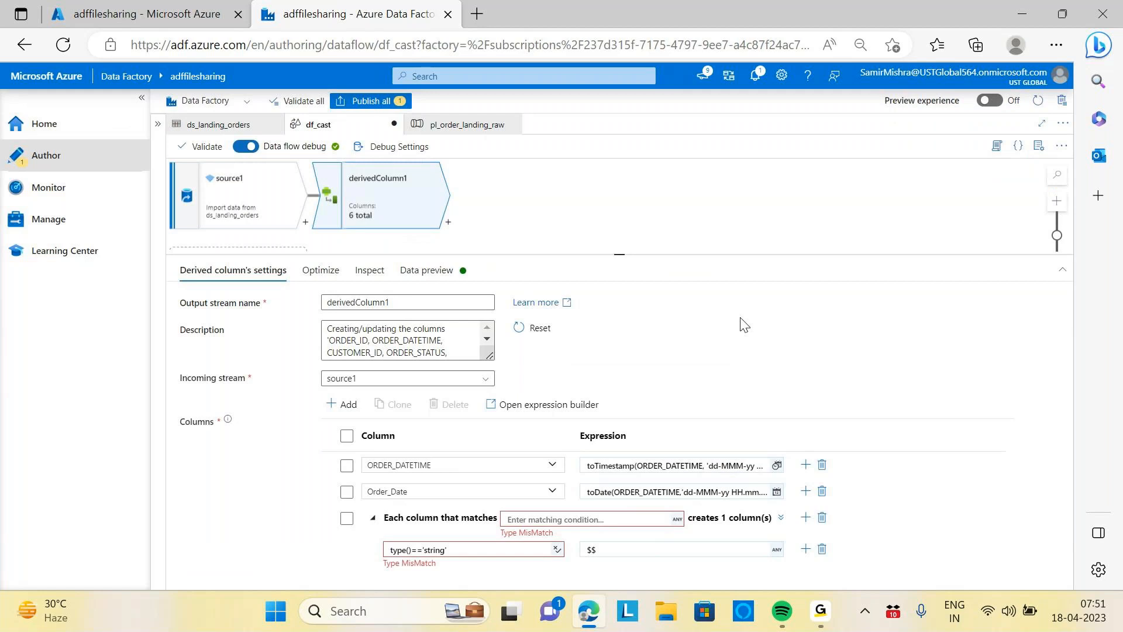
Reopen the pattern condition's expression builder, change it to type('string') and save the expression
click(462, 549)
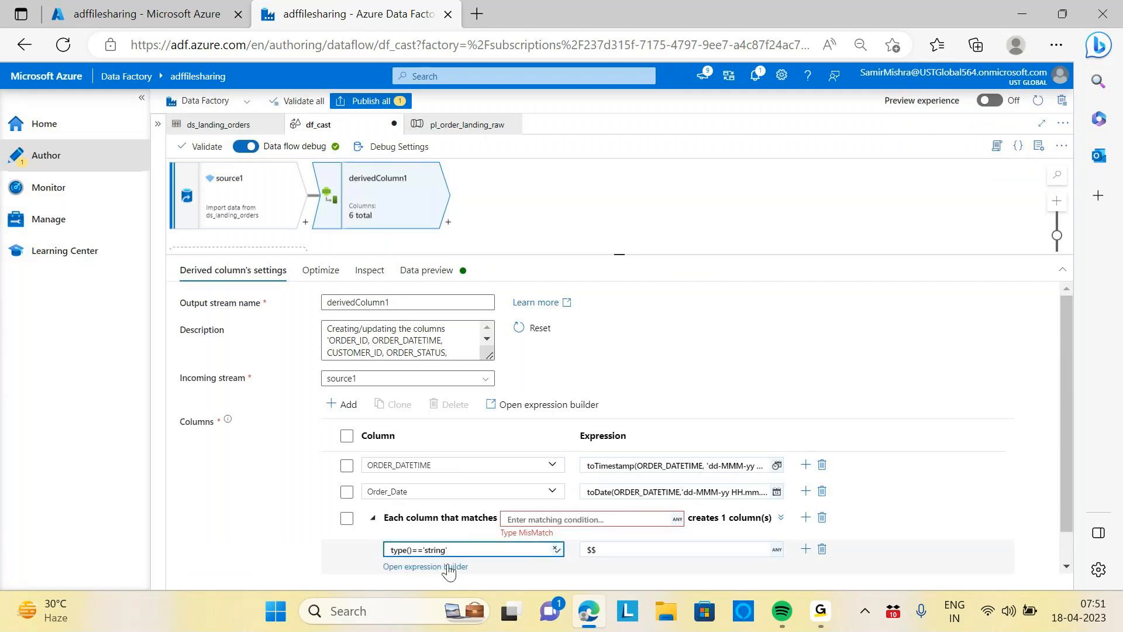
click(451, 566)
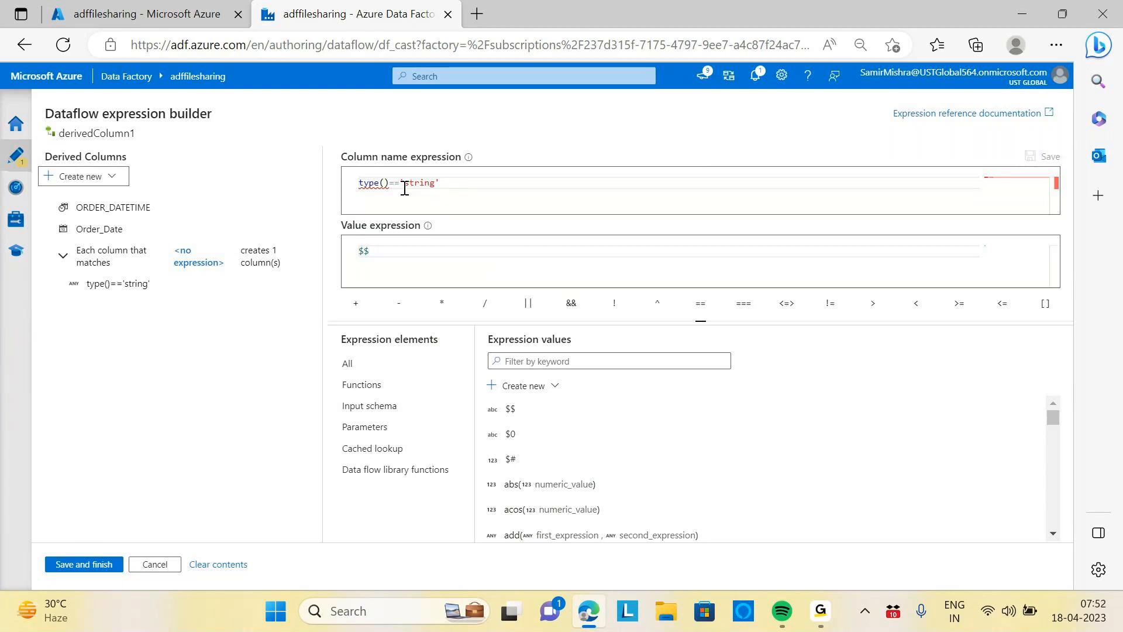
click(448, 184)
key(BackSpace)
key(BackSpace)
key(BackSpace)
key(BackSpace)
key(BackSpace)
key(BackSpace)
key(BackSpace)
key(BackSpace)
key(BackSpace)
key(BackSpace)
key(BackSpace)
key(BackSpace)
key(BackSpace)
key(BackSpace)
key(BackSpace)
key(BackSpace)
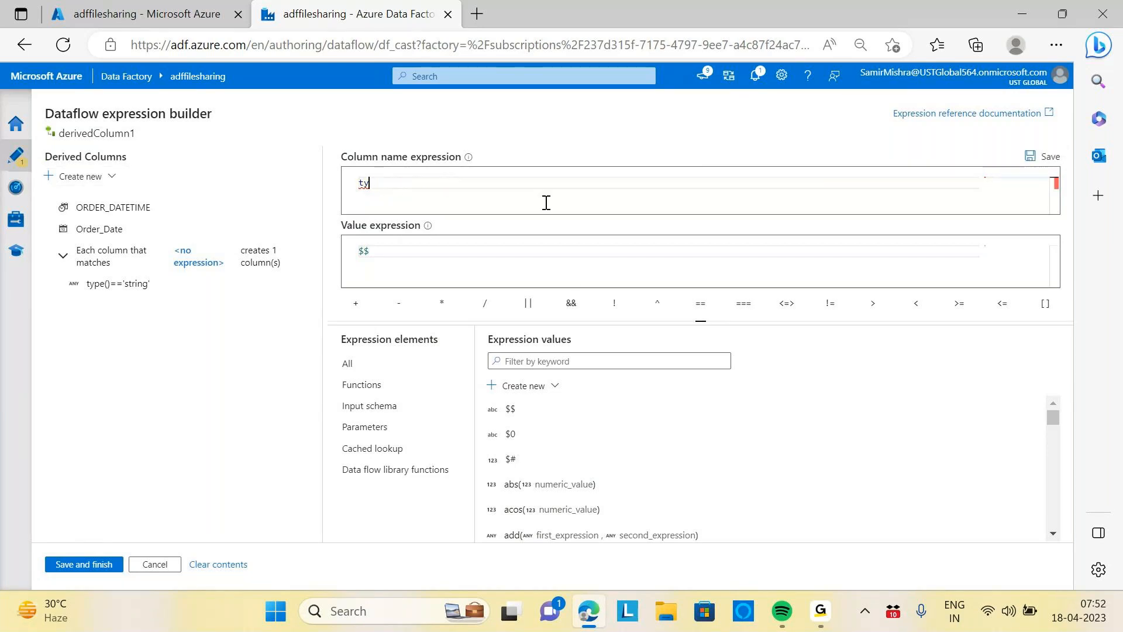
text(ty)
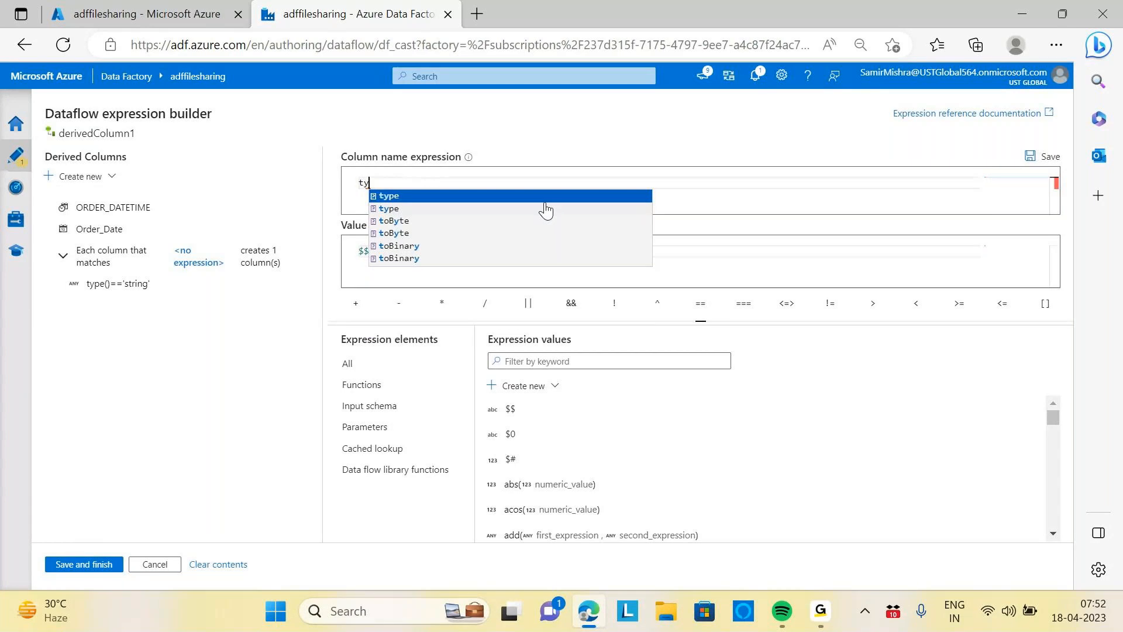
text(pe)
key(Escape)
text(==)
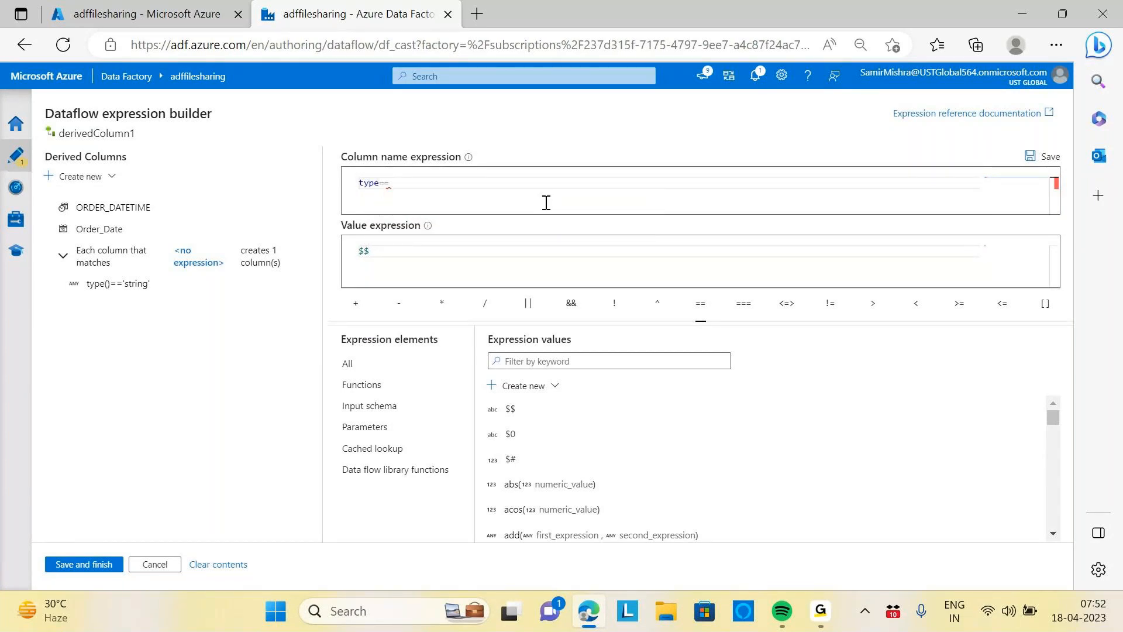
text('s)
text(tring)
key(BackSpace)
key(BackSpace)
key(BackSpace)
key(BackSpace)
key(BackSpace)
key(BackSpace)
key(BackSpace)
text(sring)
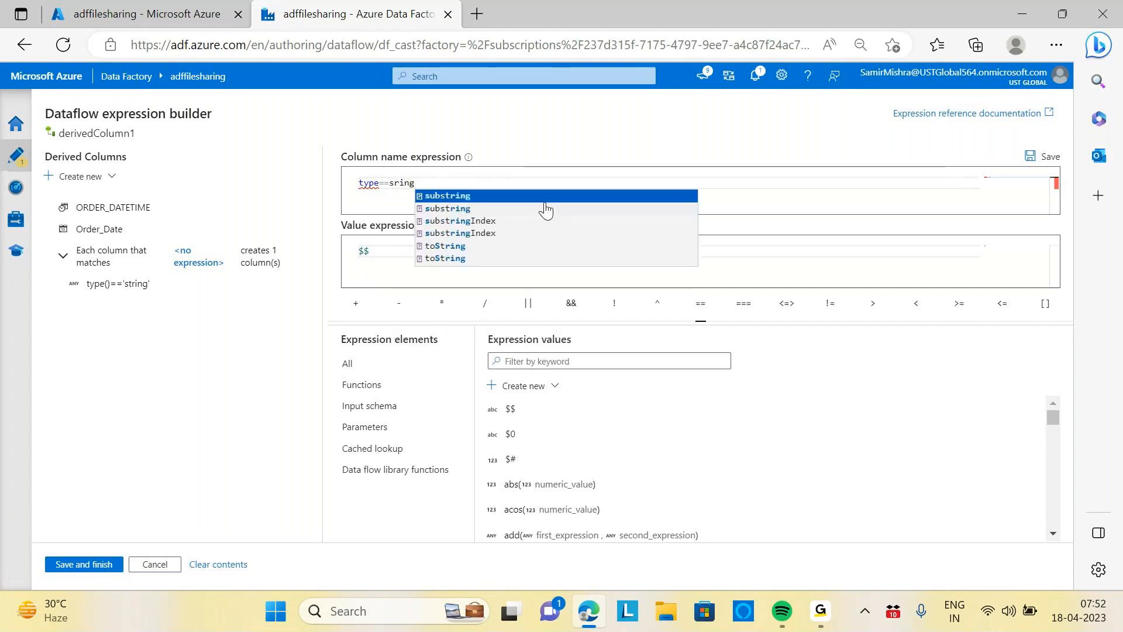
key(BackSpace)
key(BackSpace)
key(BackSpace)
key(BackSpace)
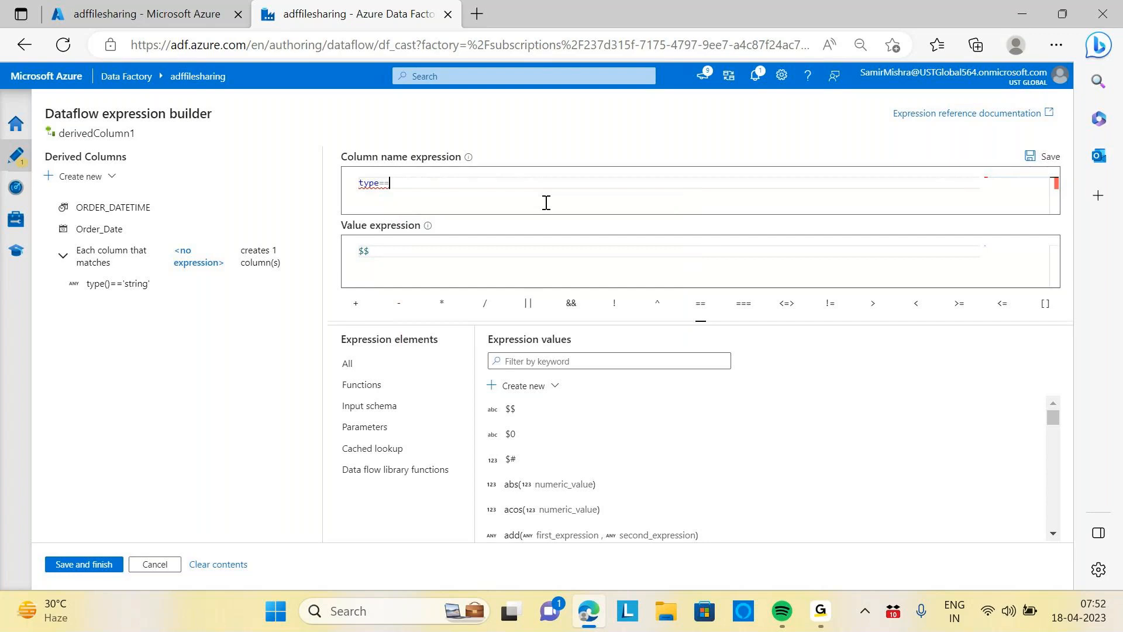
key(BackSpace)
key(BackSpace)
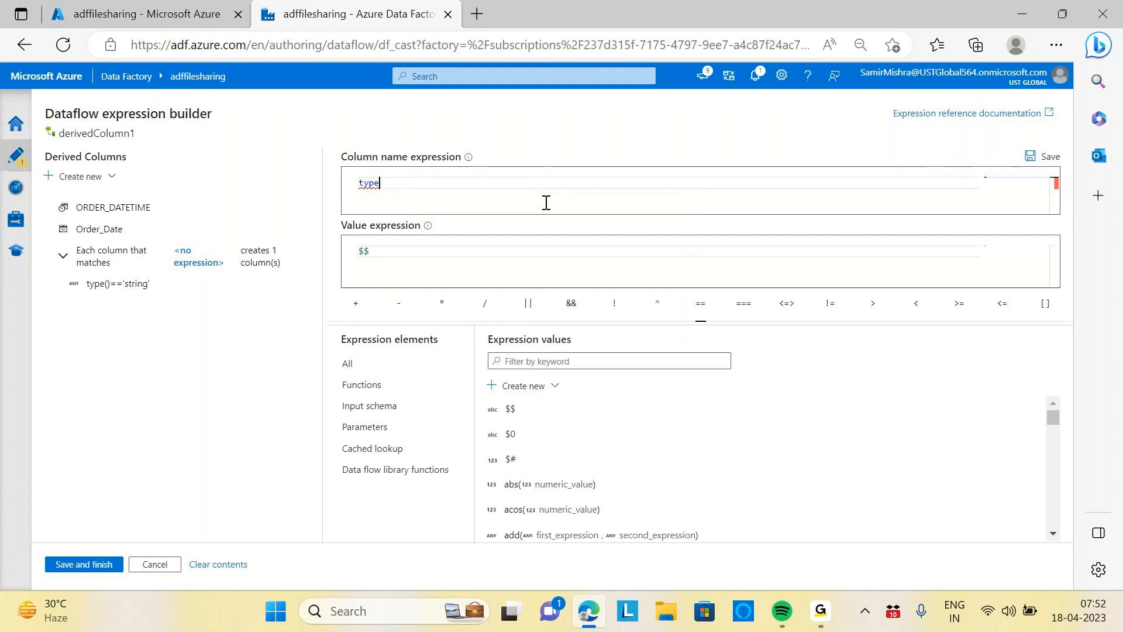
text(('s)
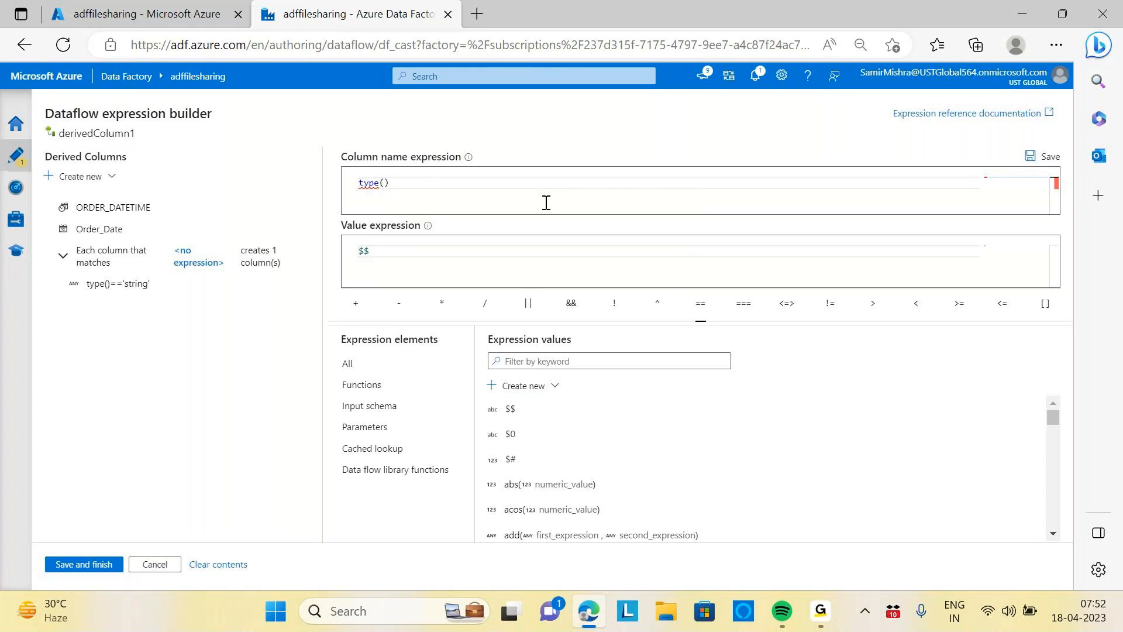
text(tring)
click(475, 189)
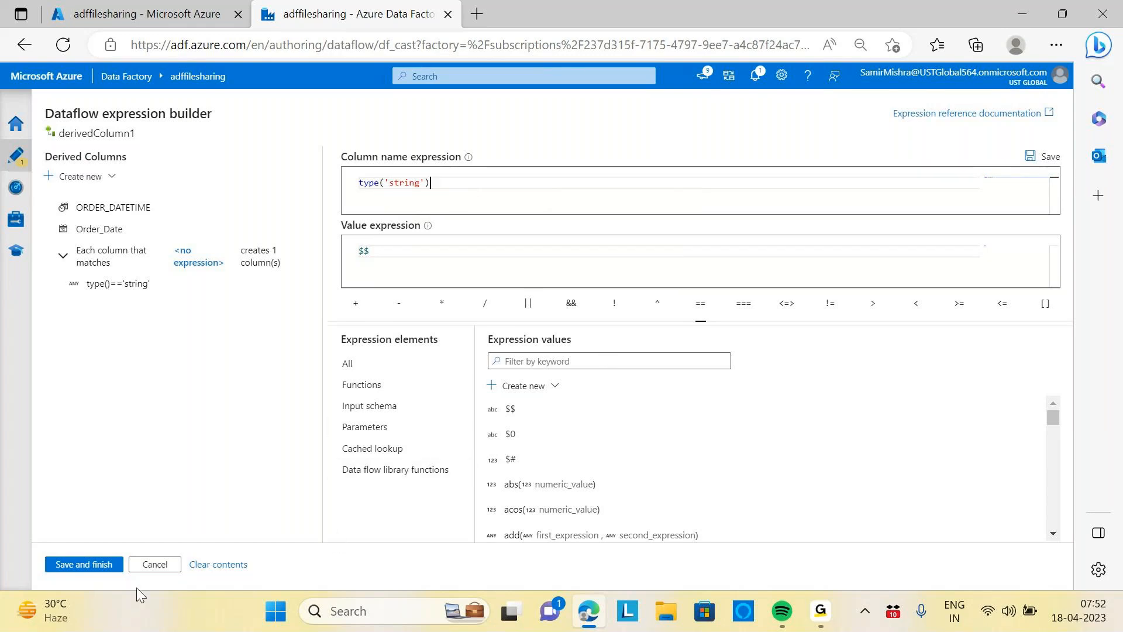
click(95, 565)
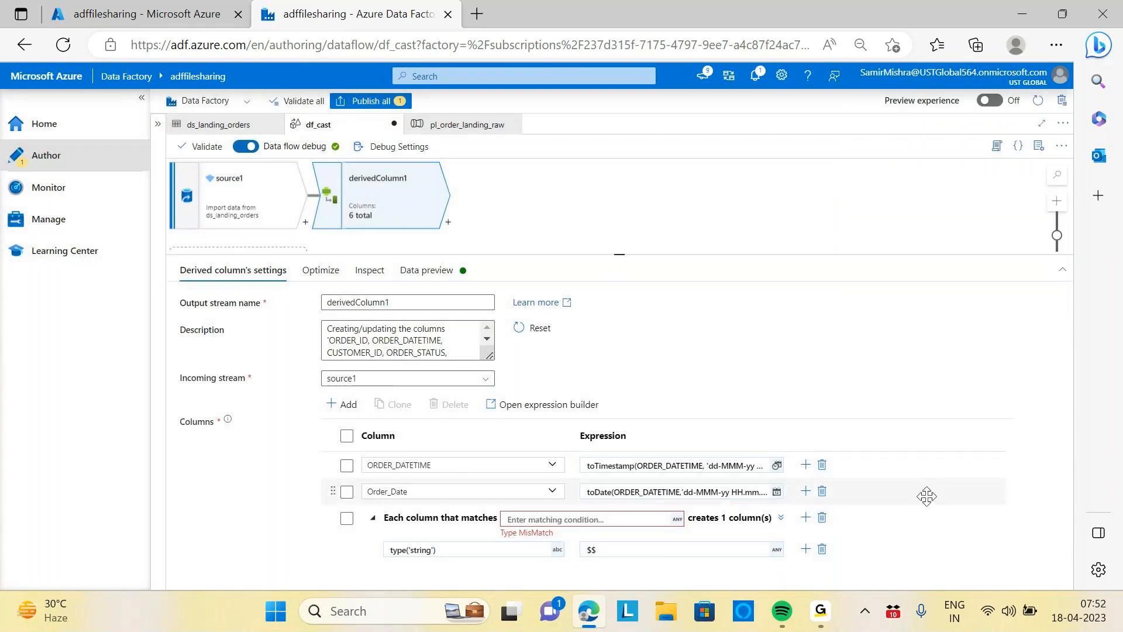
Delete the column pattern from the derived column's settings
click(619, 517)
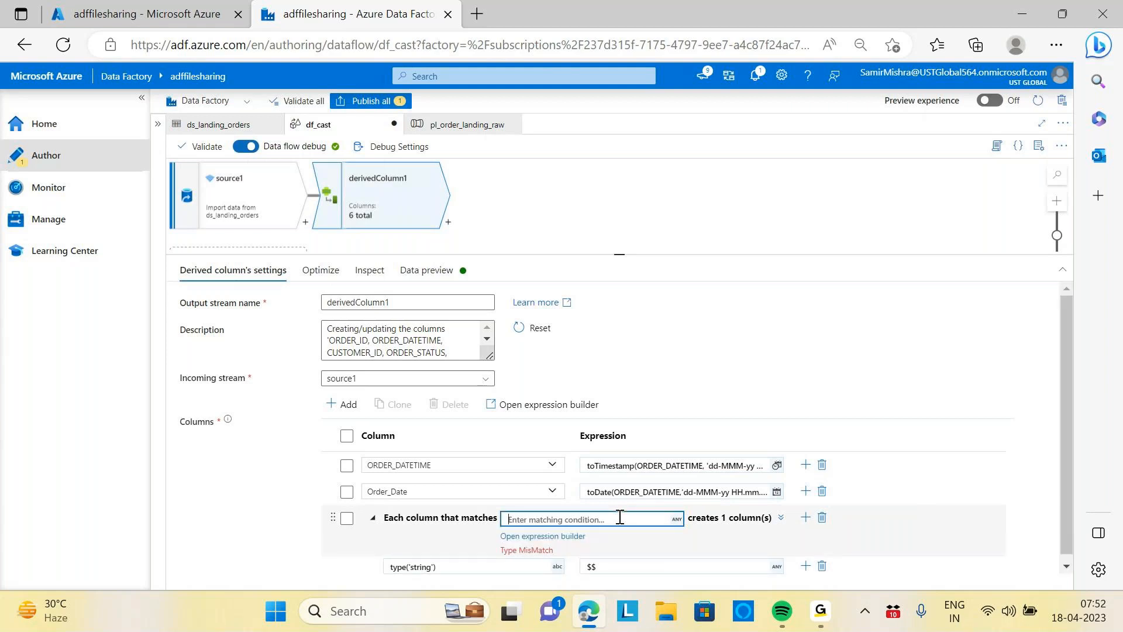
click(822, 518)
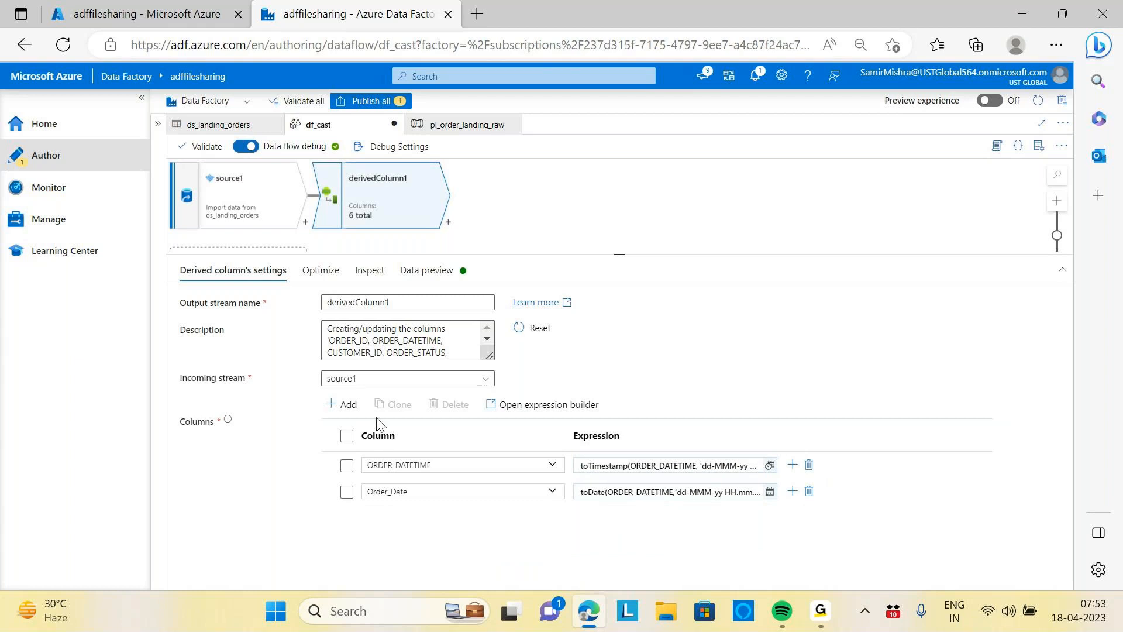
click(345, 405)
click(380, 444)
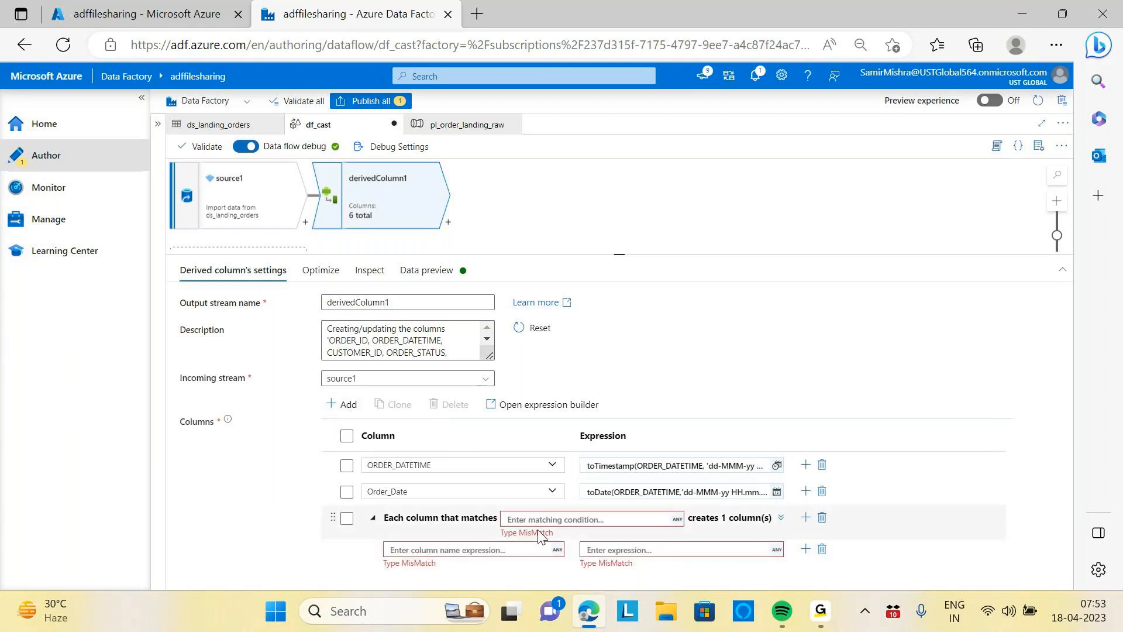
click(634, 521)
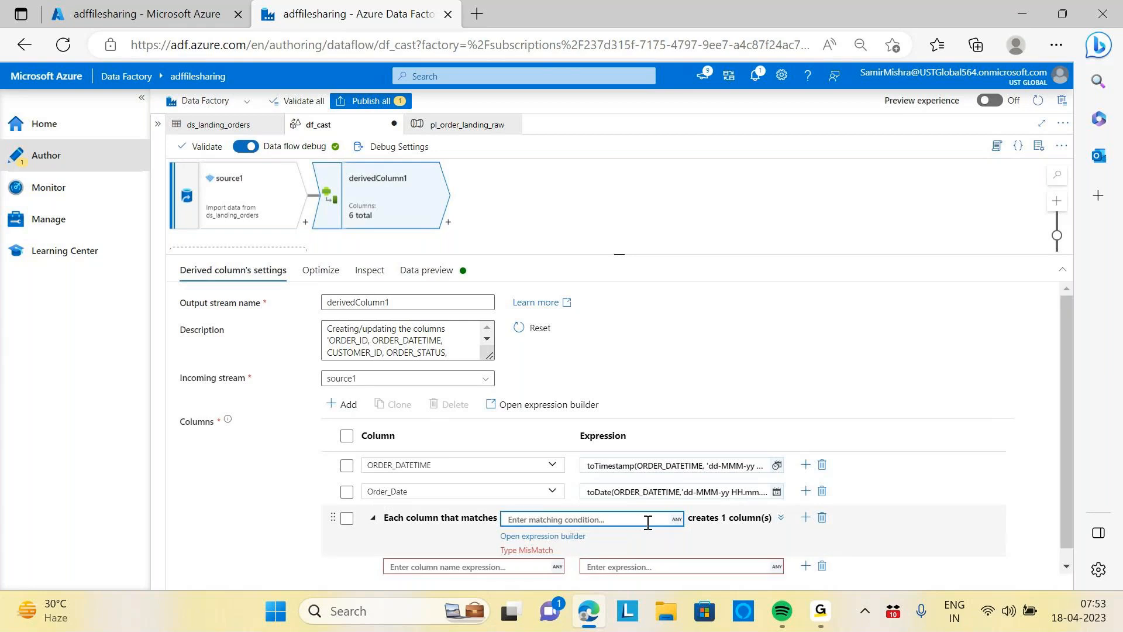
click(566, 538)
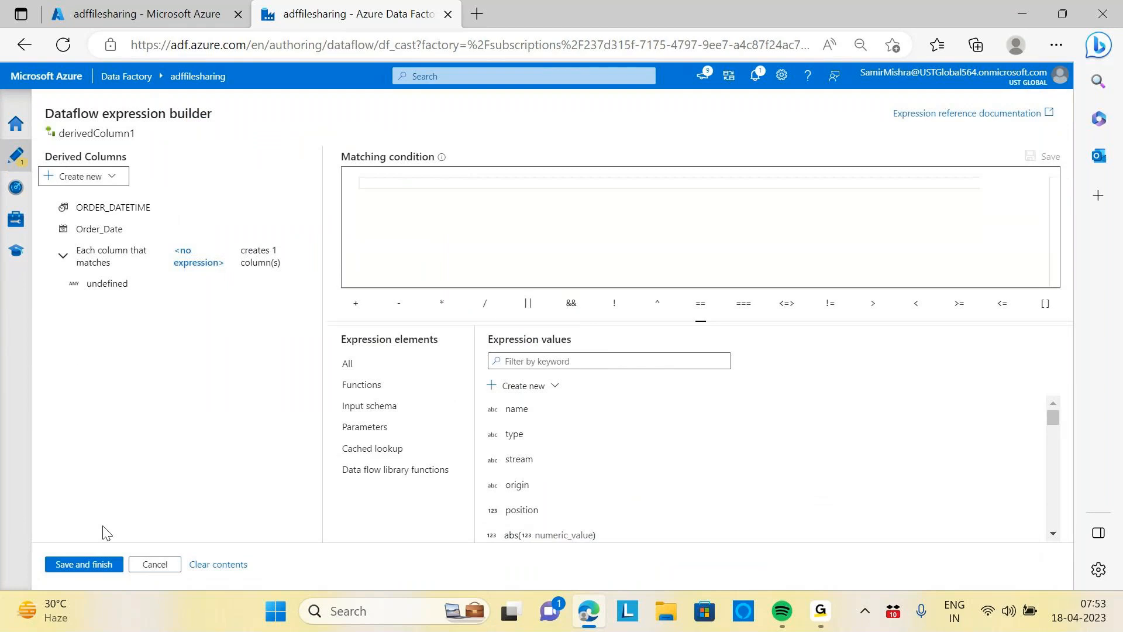
click(154, 563)
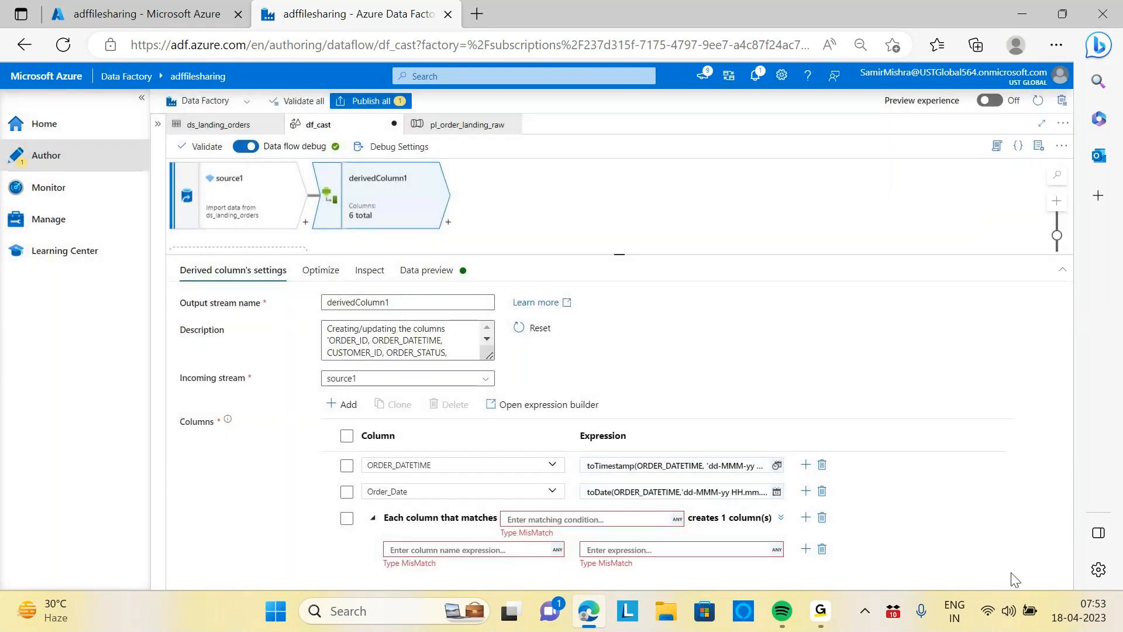
click(822, 518)
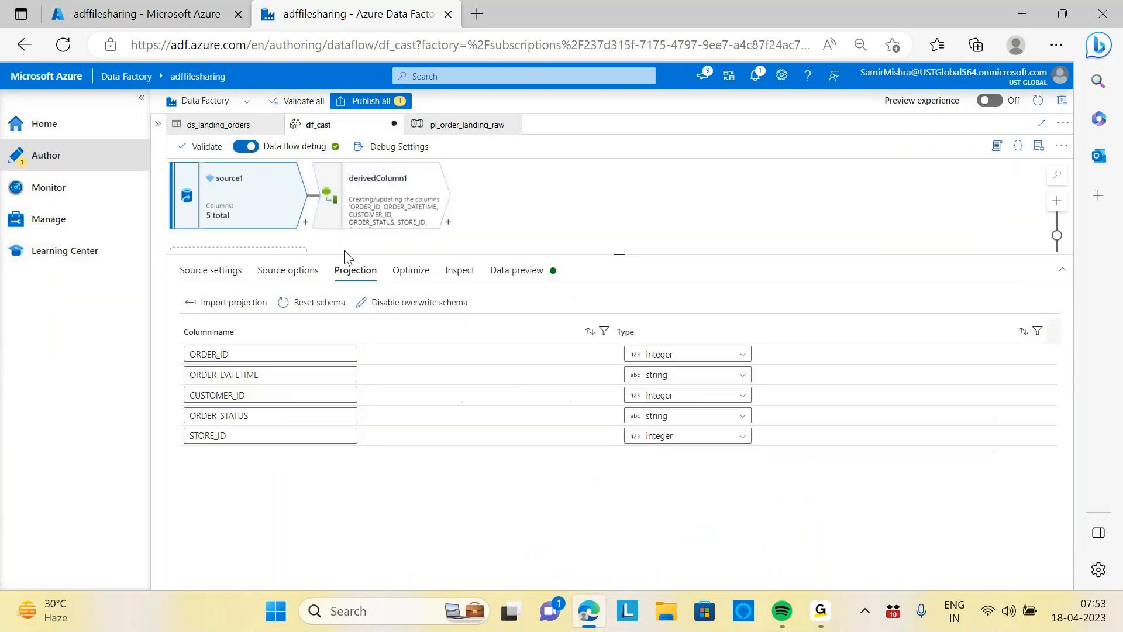
Change the source projection types of ORDER_ID, CUSTOMER_ID and STORE_ID to string
click(743, 357)
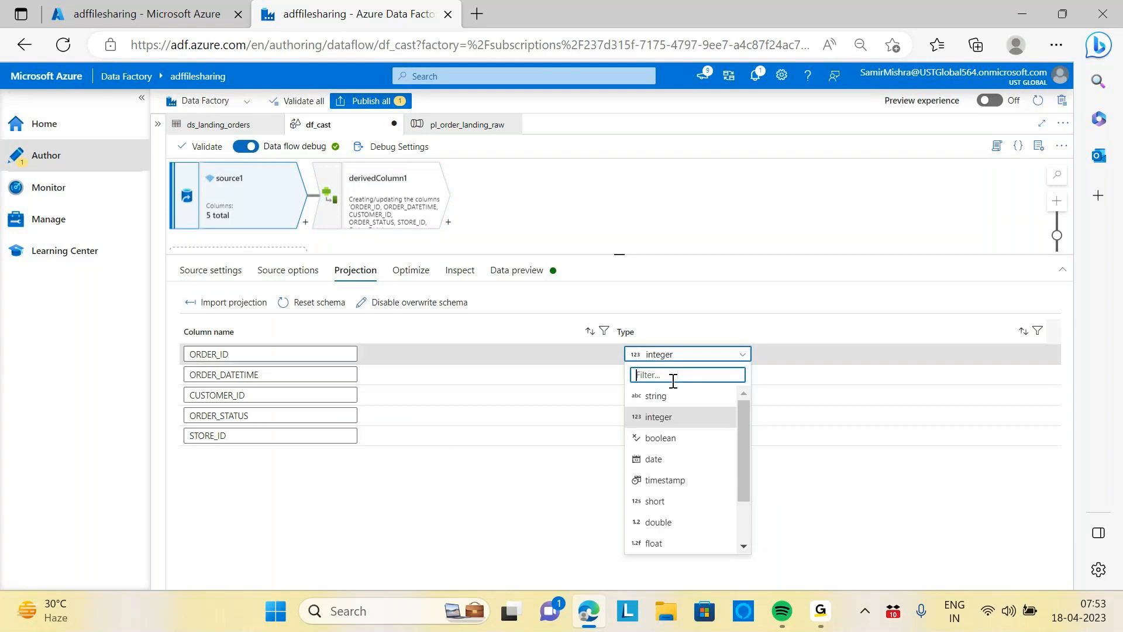
click(655, 396)
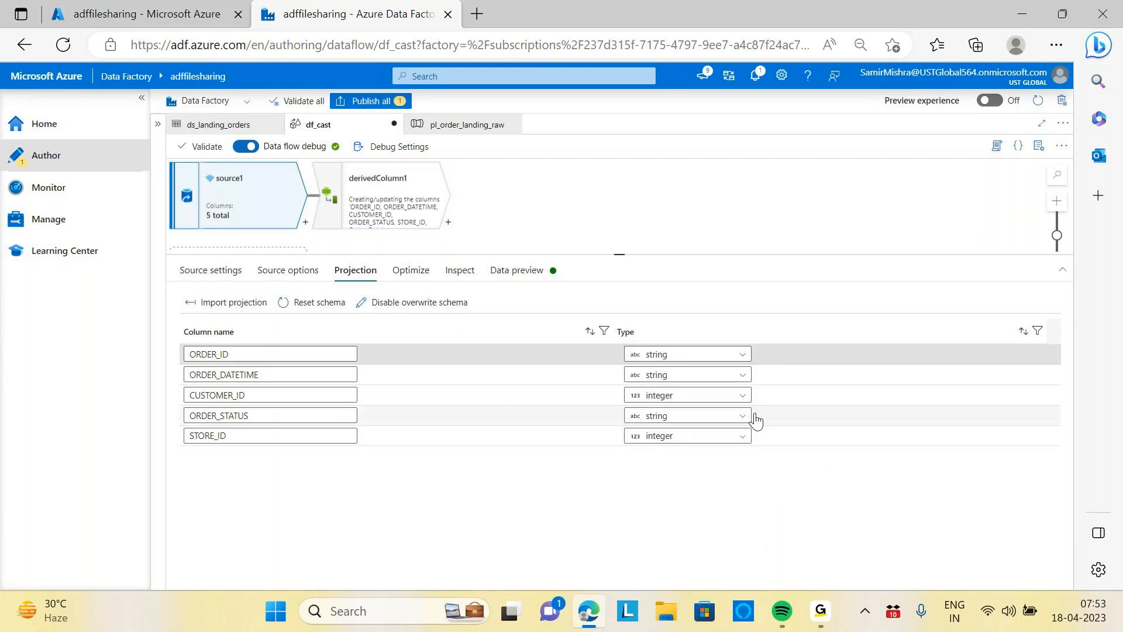
click(728, 395)
click(648, 437)
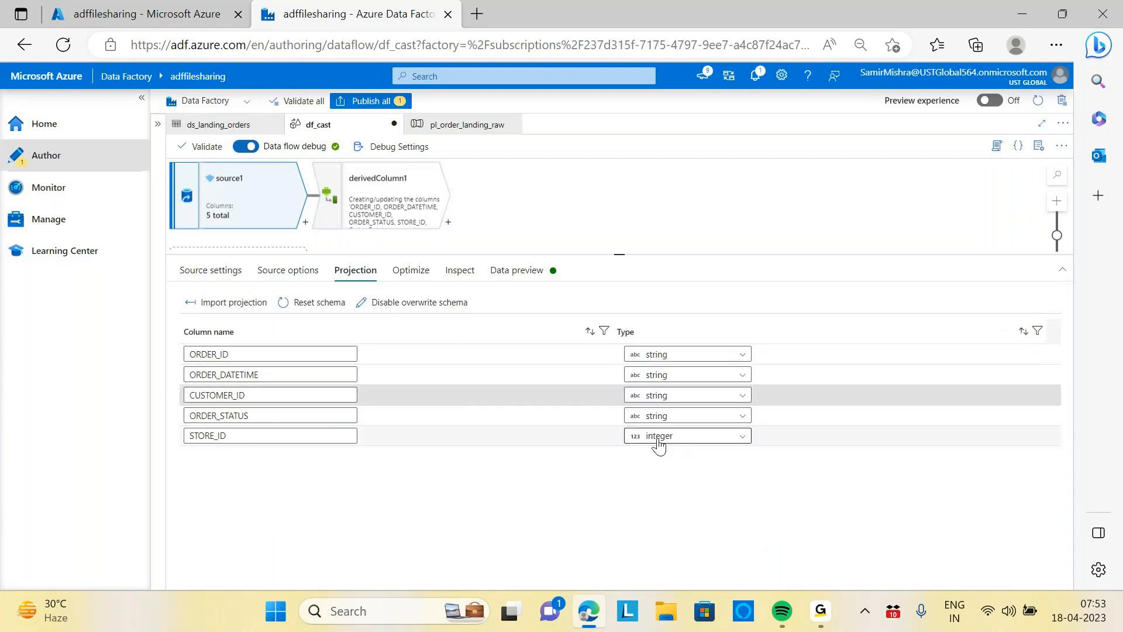
click(741, 436)
click(641, 476)
Delete the df_cast data flow from the factory resources
click(462, 217)
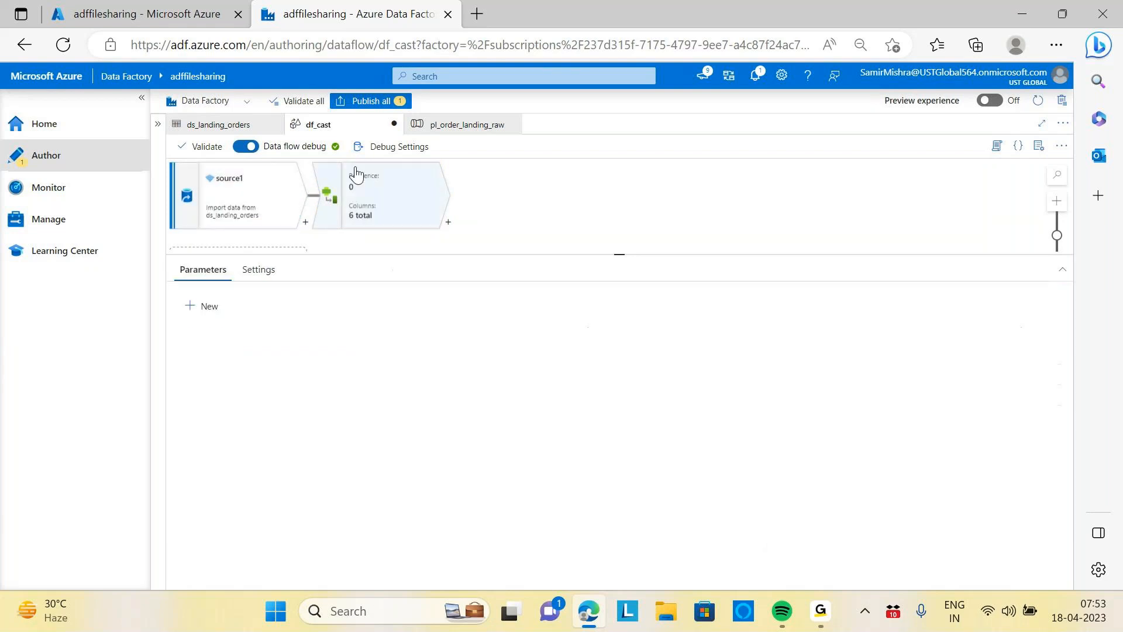
click(382, 183)
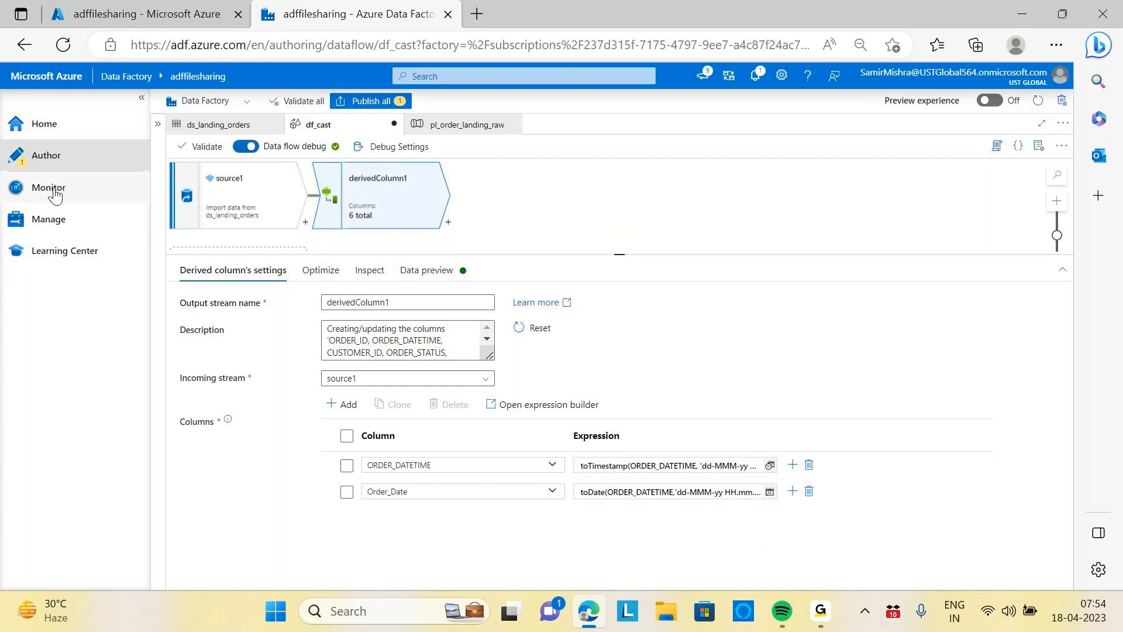
click(71, 159)
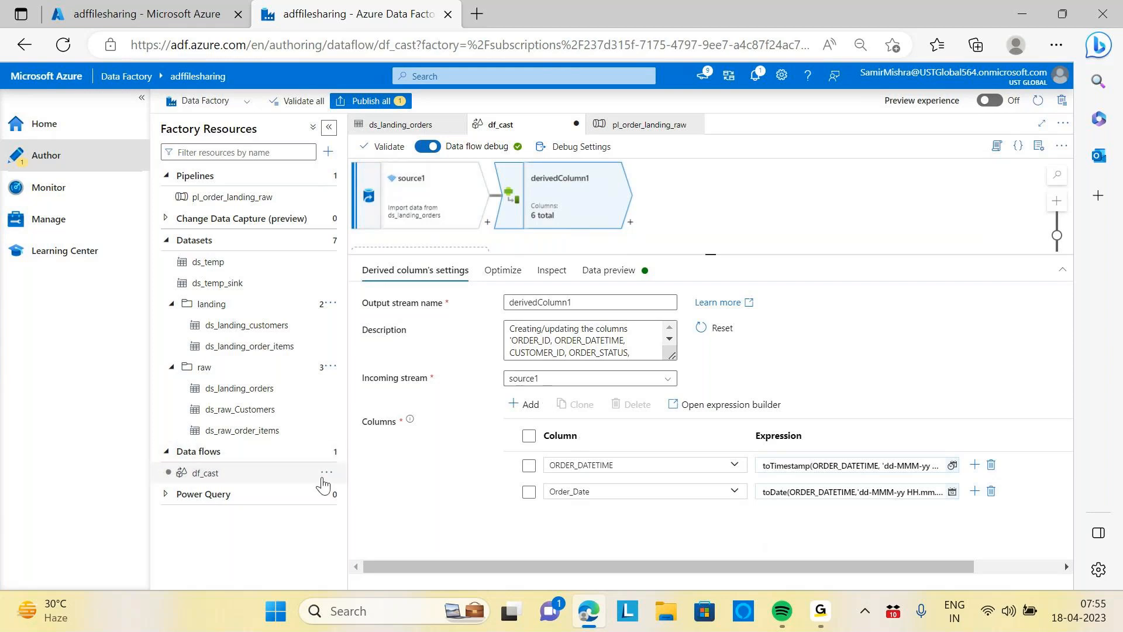
click(327, 474)
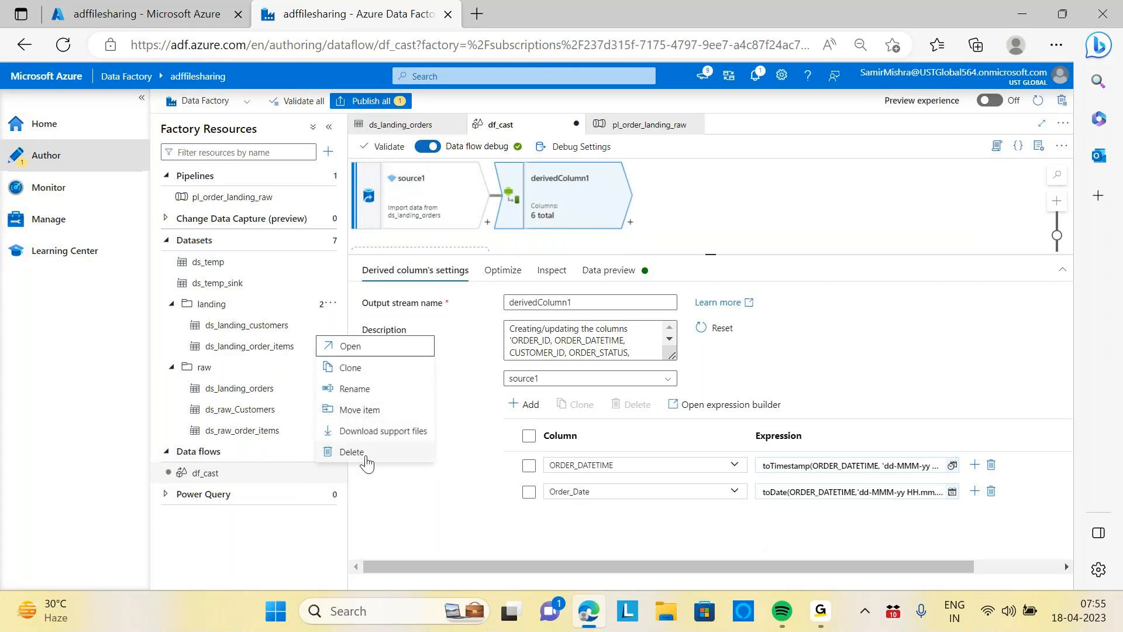
click(352, 452)
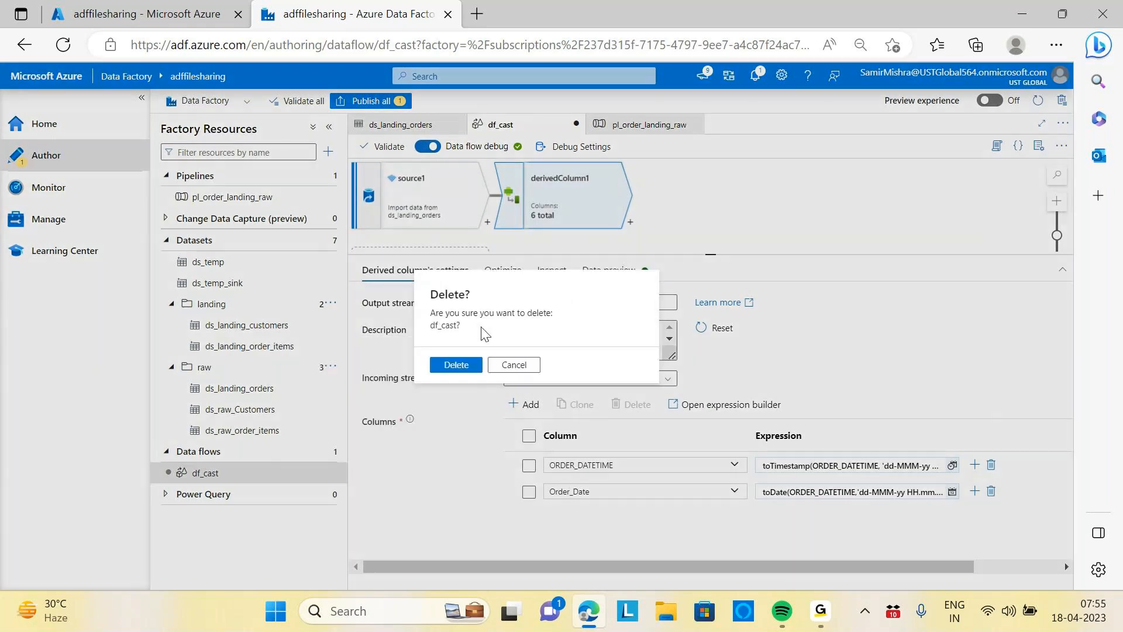
click(455, 365)
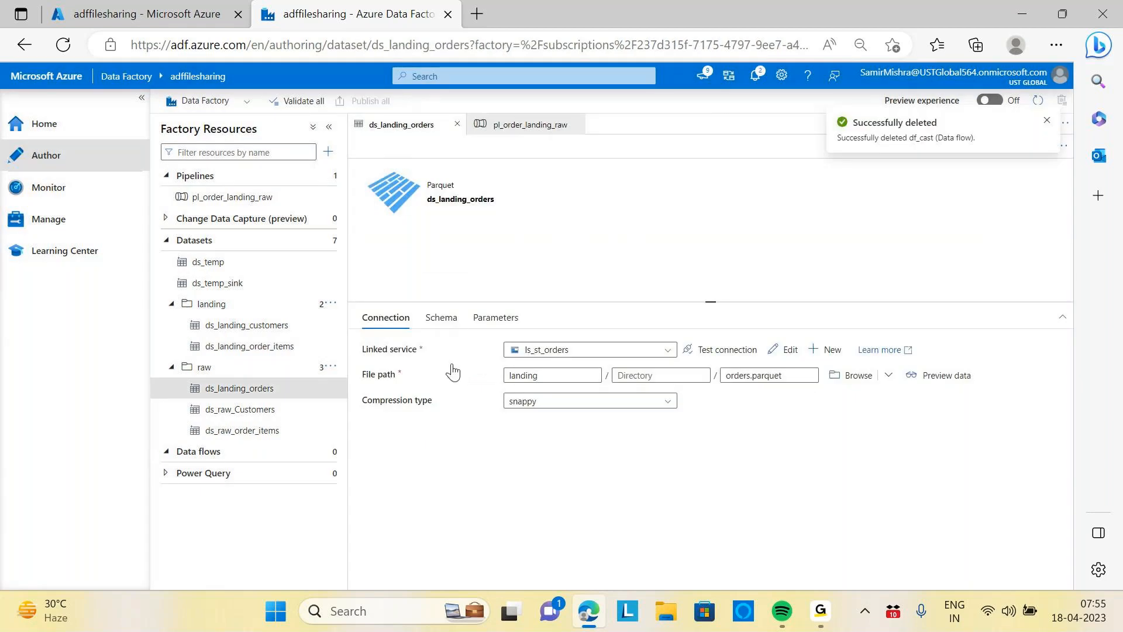
Browse the storders004 storage account's containers in the Azure portal, opening the raw and cleansed containers
click(287, 385)
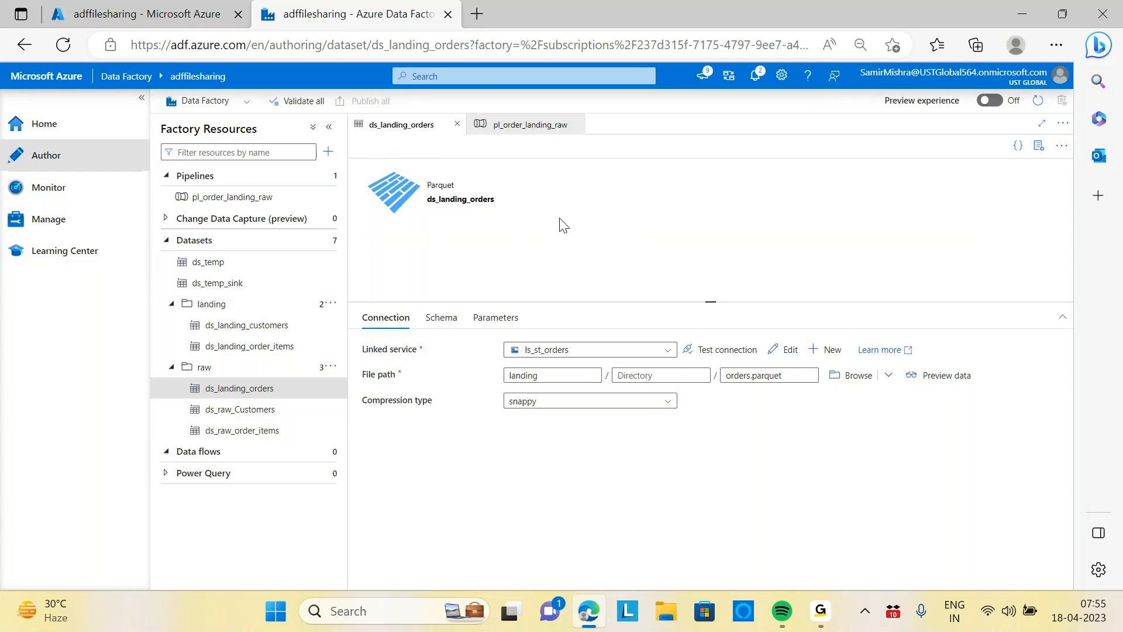
click(142, 8)
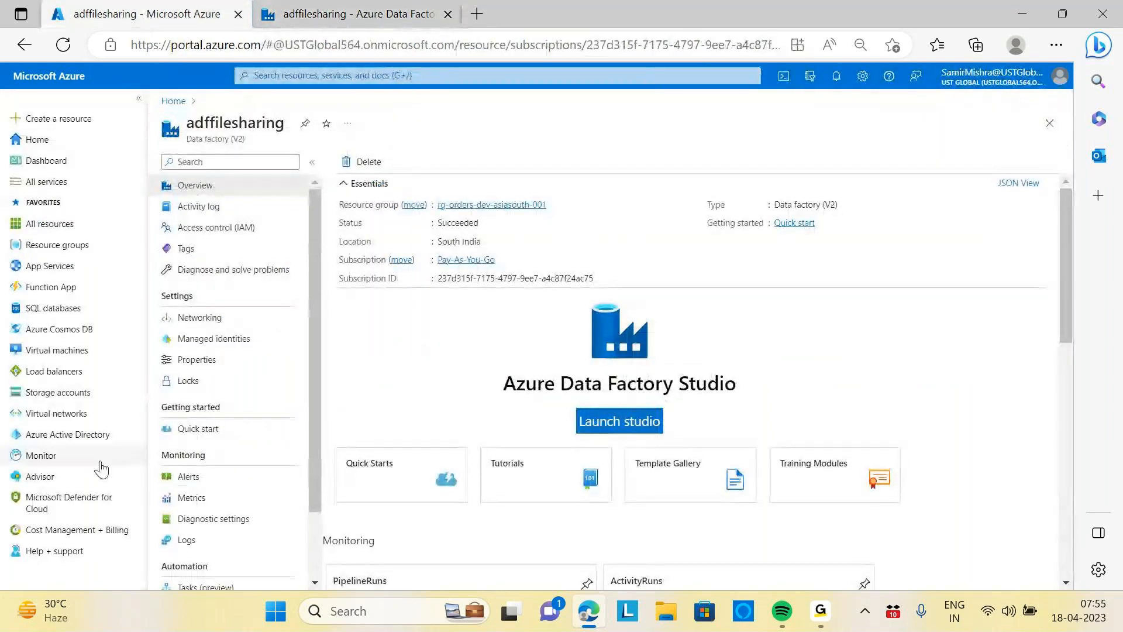
click(174, 101)
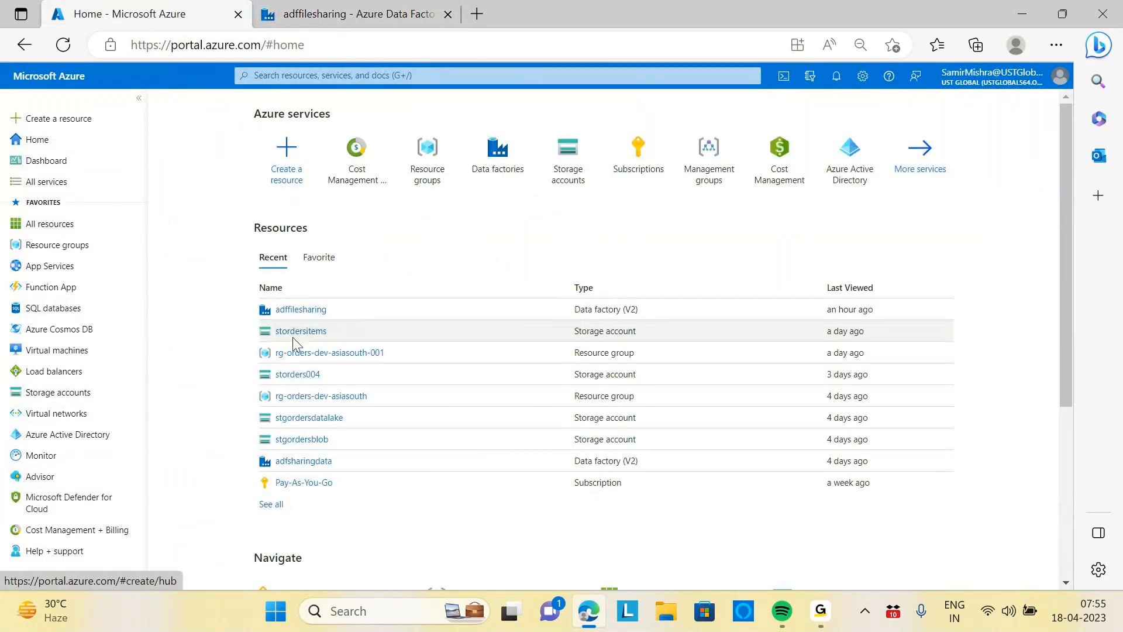
click(427, 153)
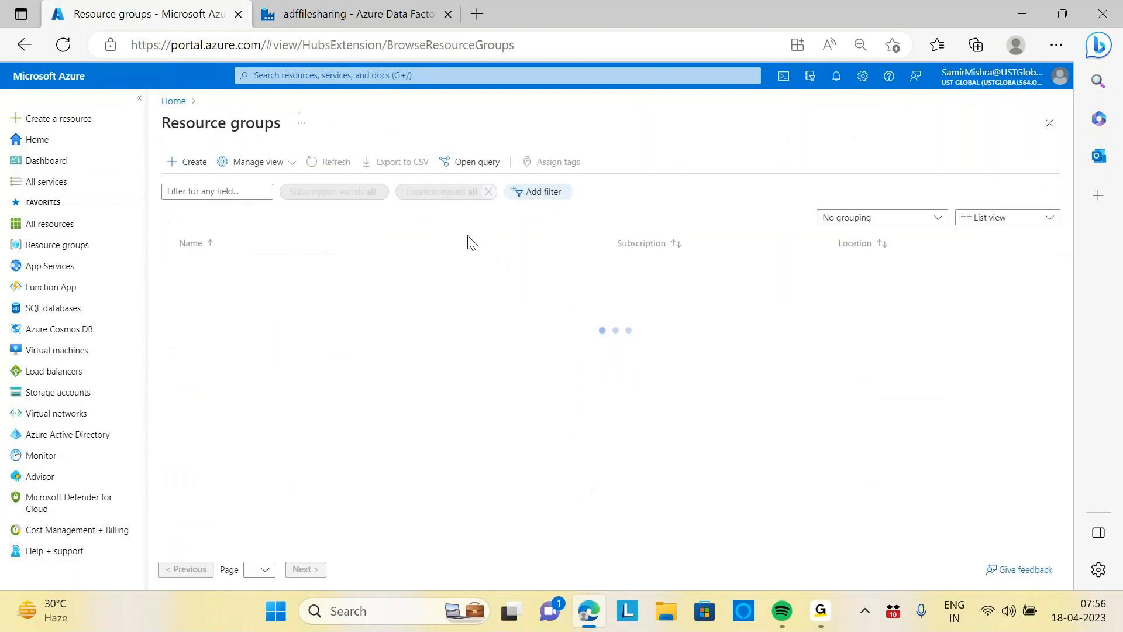
click(260, 287)
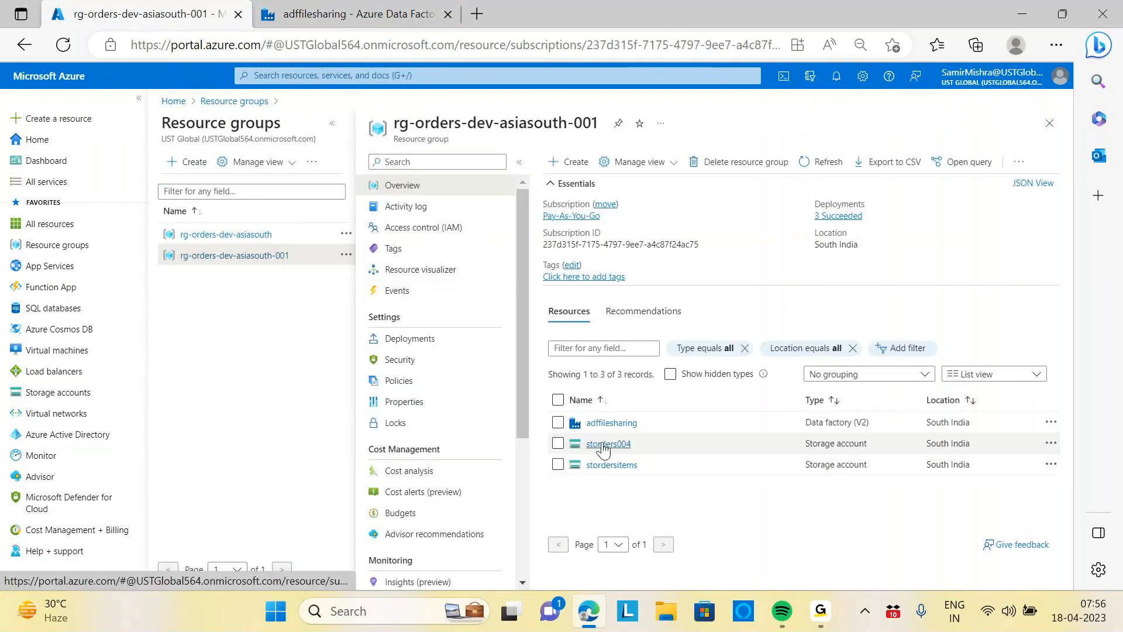
click(597, 442)
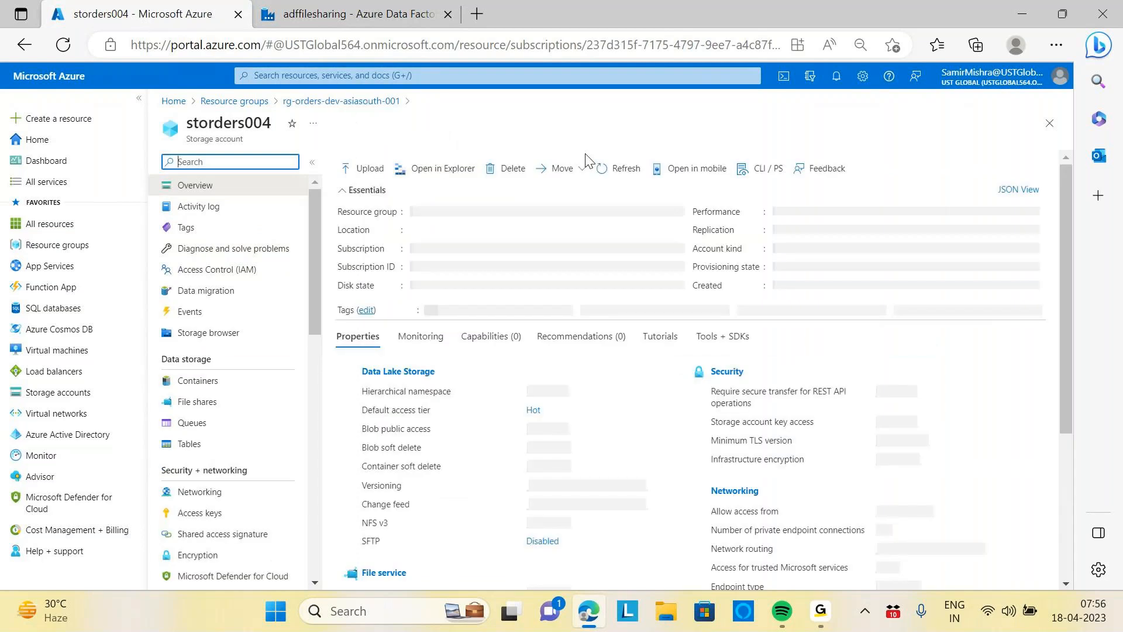
click(231, 380)
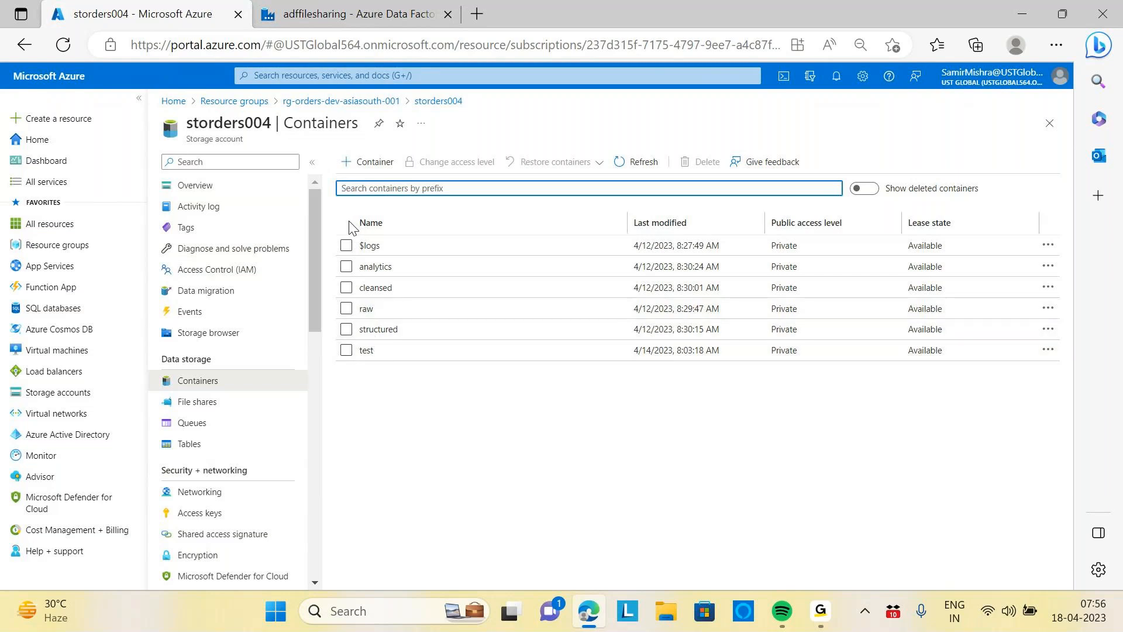
click(367, 309)
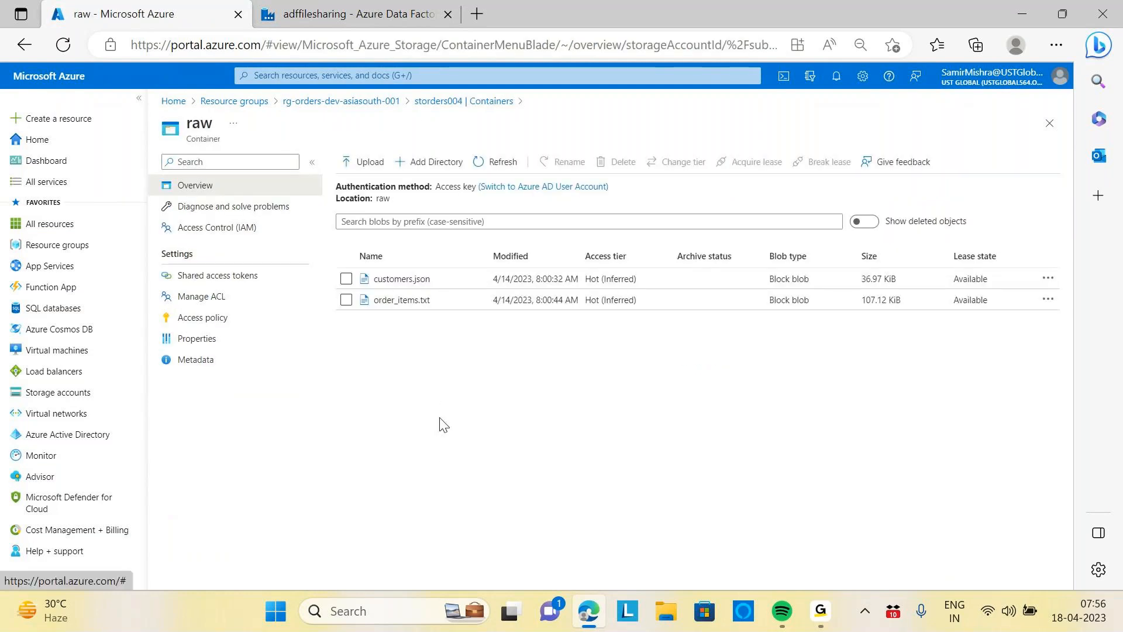
click(439, 101)
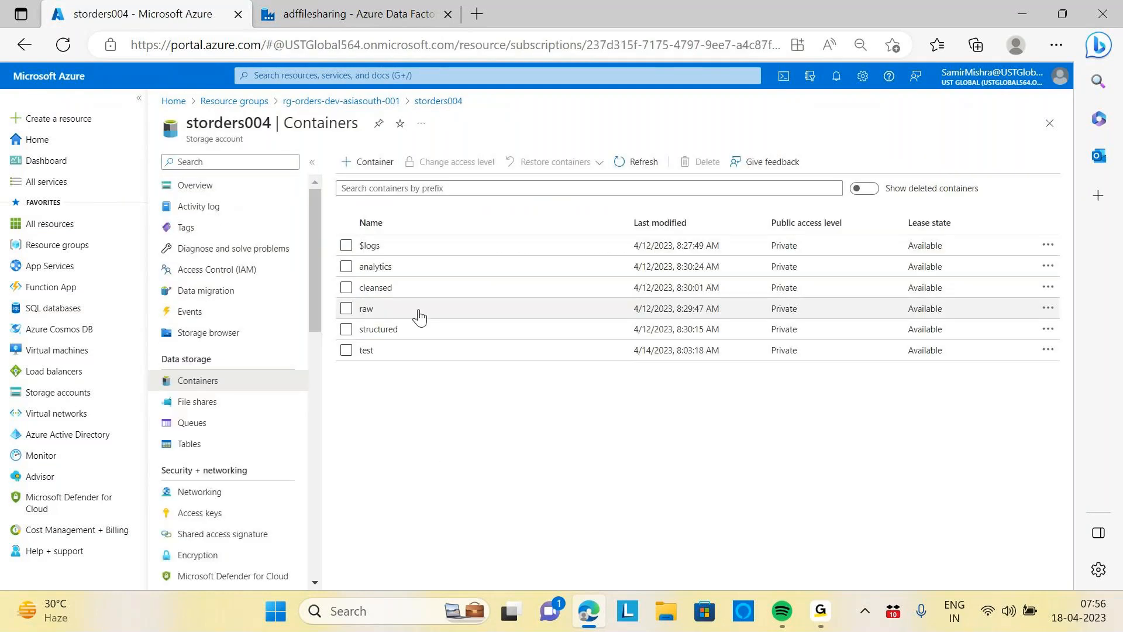
click(378, 290)
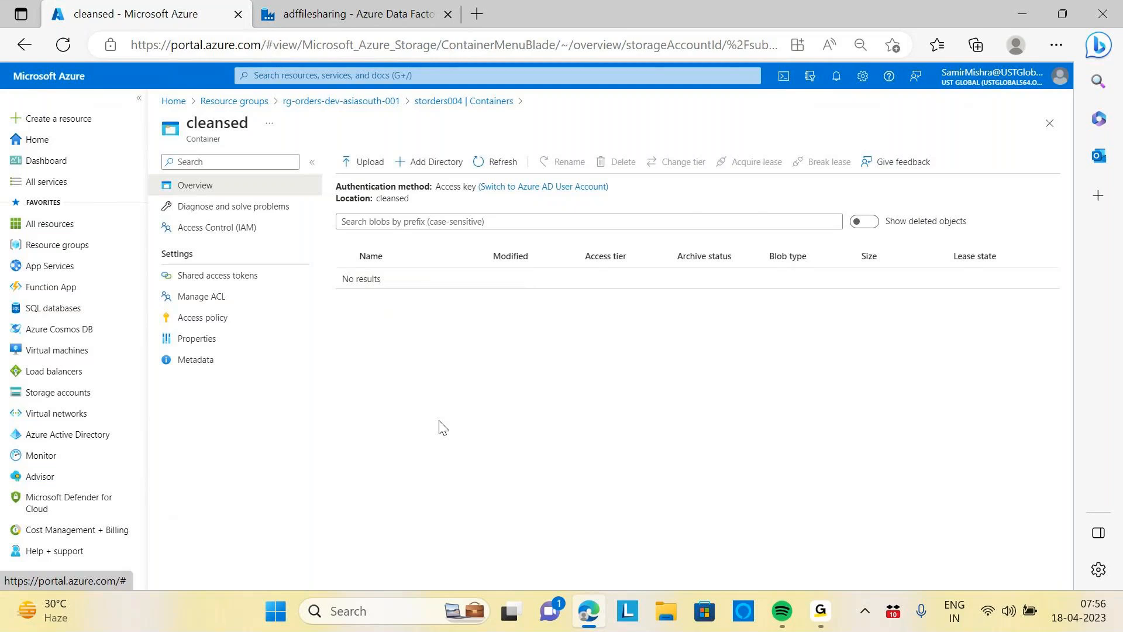
Create a new dataset folder named Cleansed in the data factory
click(363, 15)
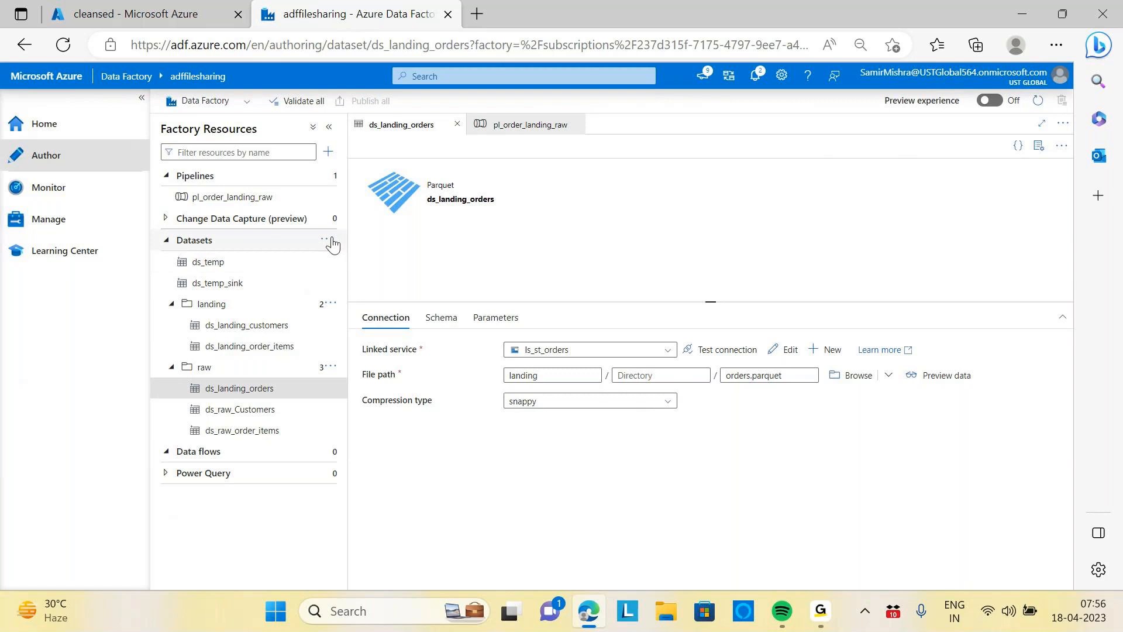
click(329, 239)
click(361, 278)
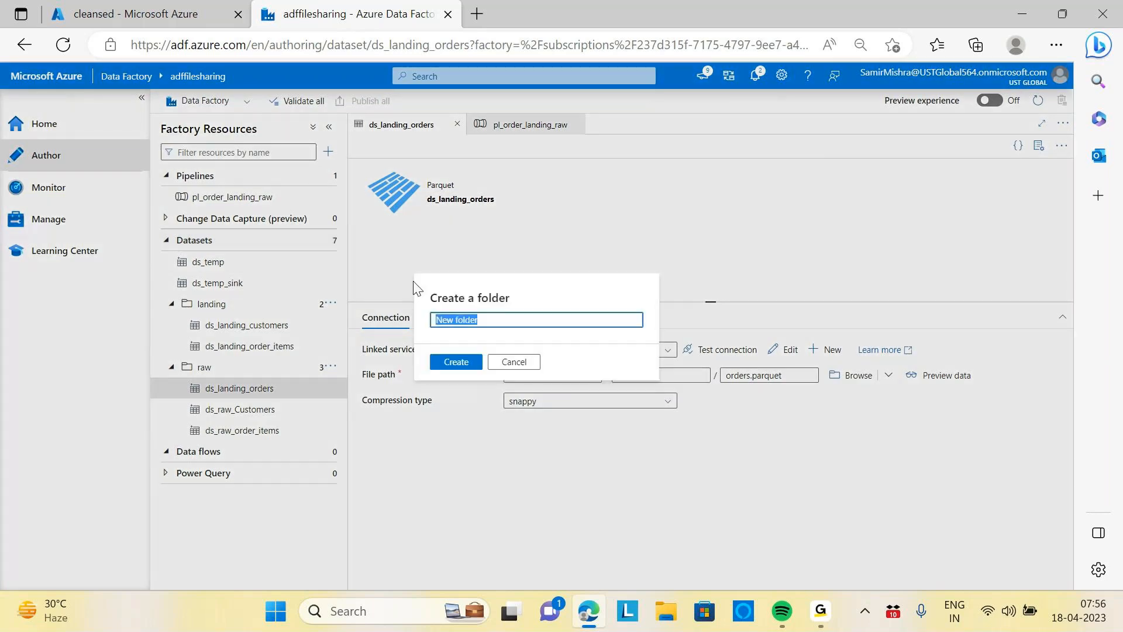
text(Cleansed)
click(455, 362)
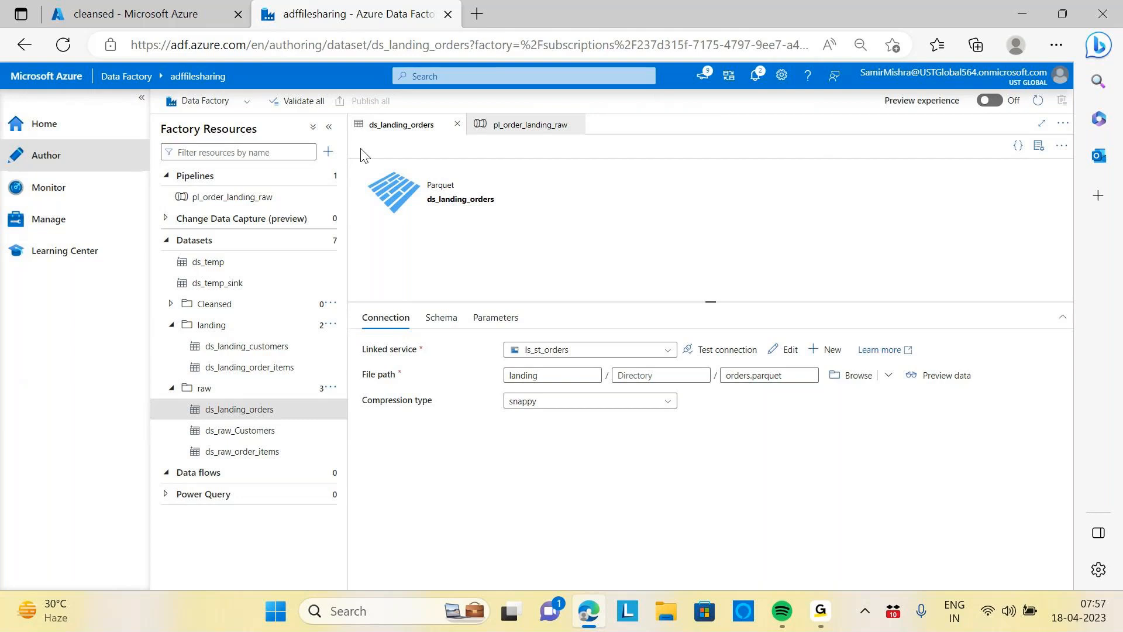
Start a new dataset in the Cleansed folder using the Azure Data Lake Storage Gen2 store and Parquet format
click(330, 308)
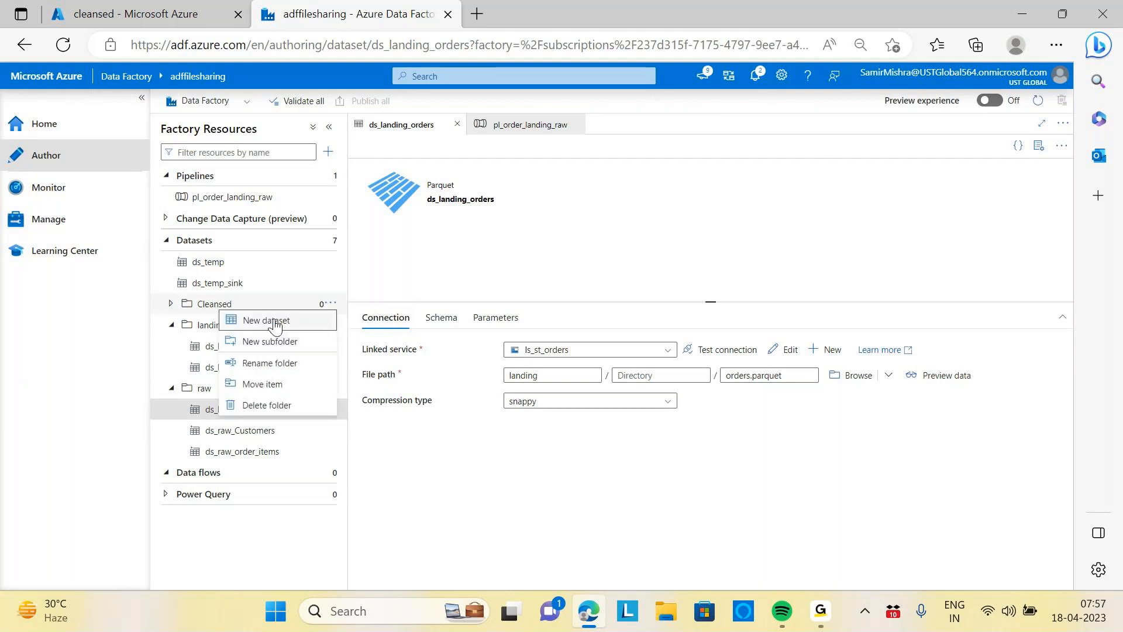
click(456, 298)
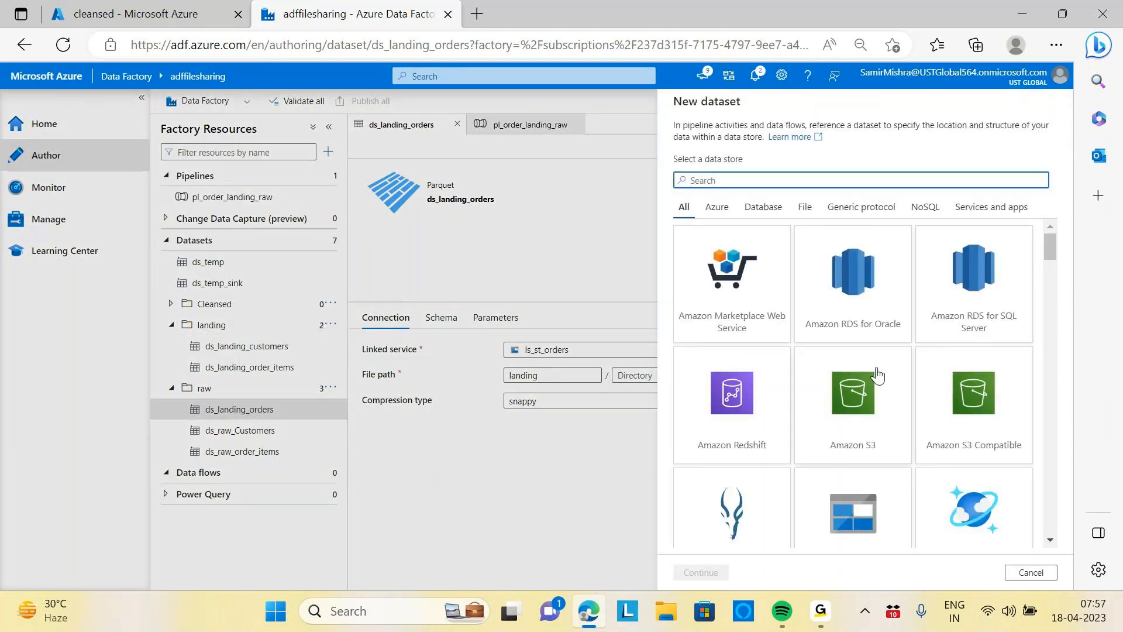
scroll(883, 398, down, 3)
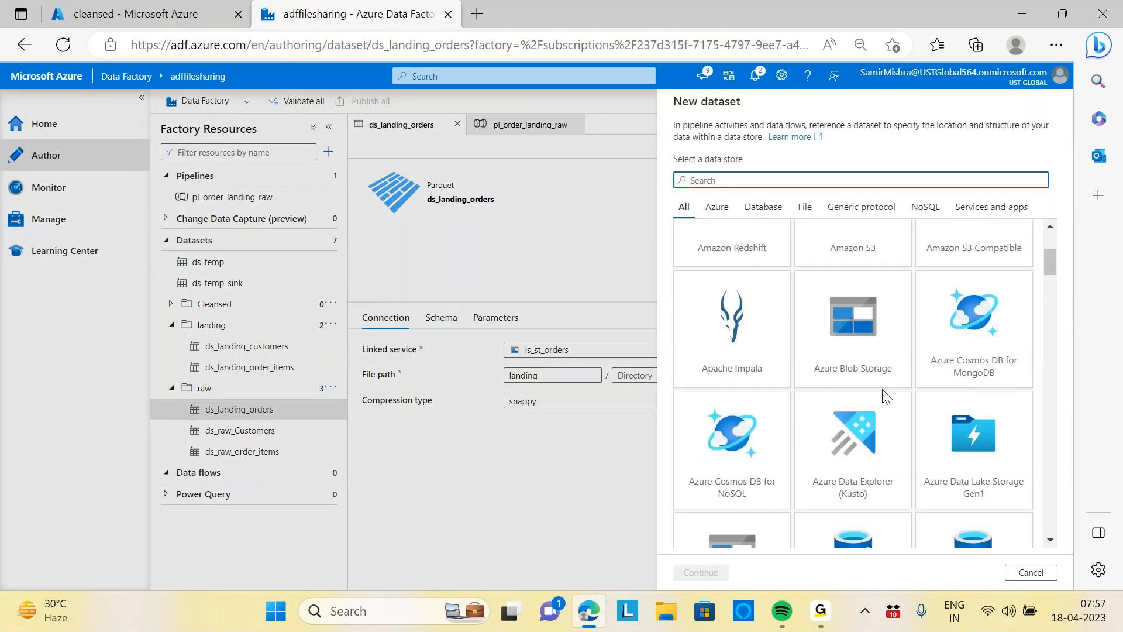
scroll(884, 397, down, 5)
scroll(884, 396, up, 2)
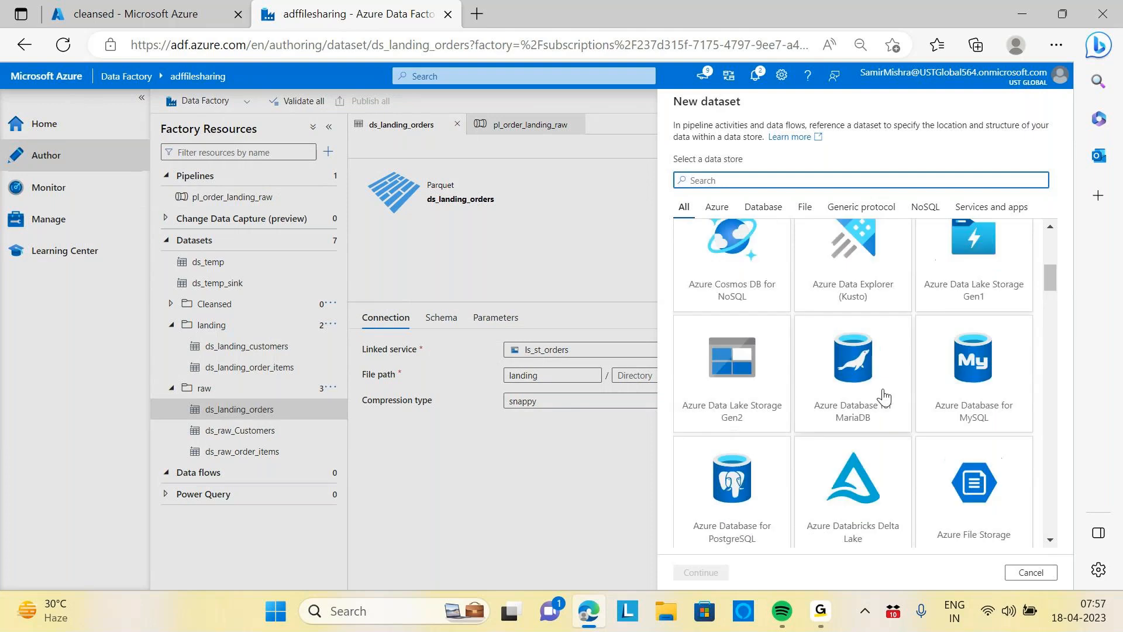
scroll(883, 398, up, 1)
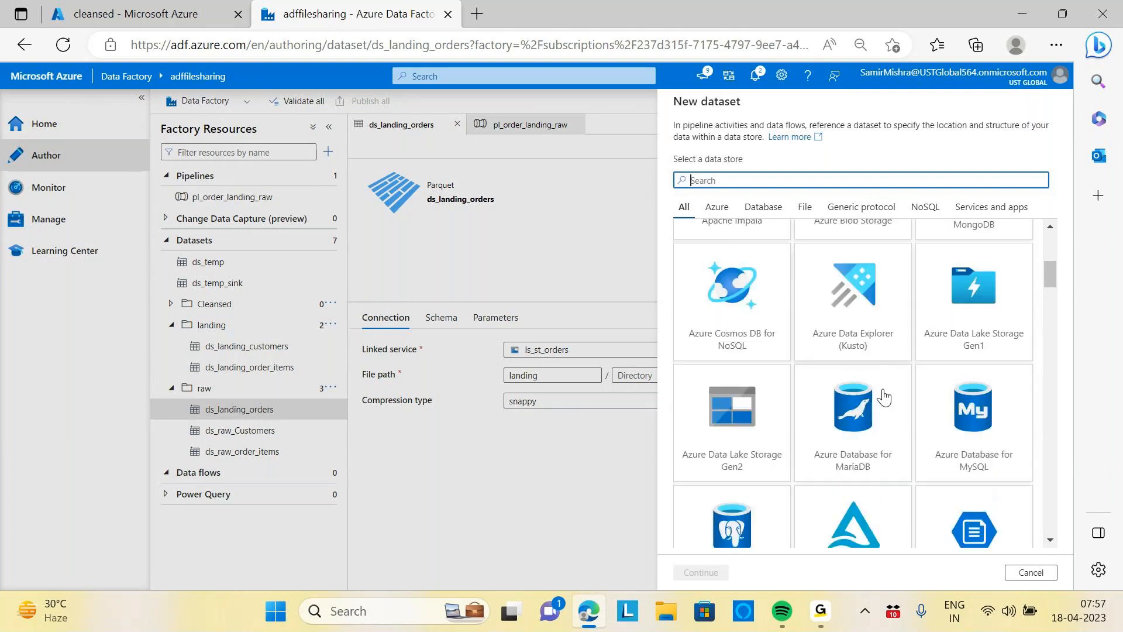
click(725, 416)
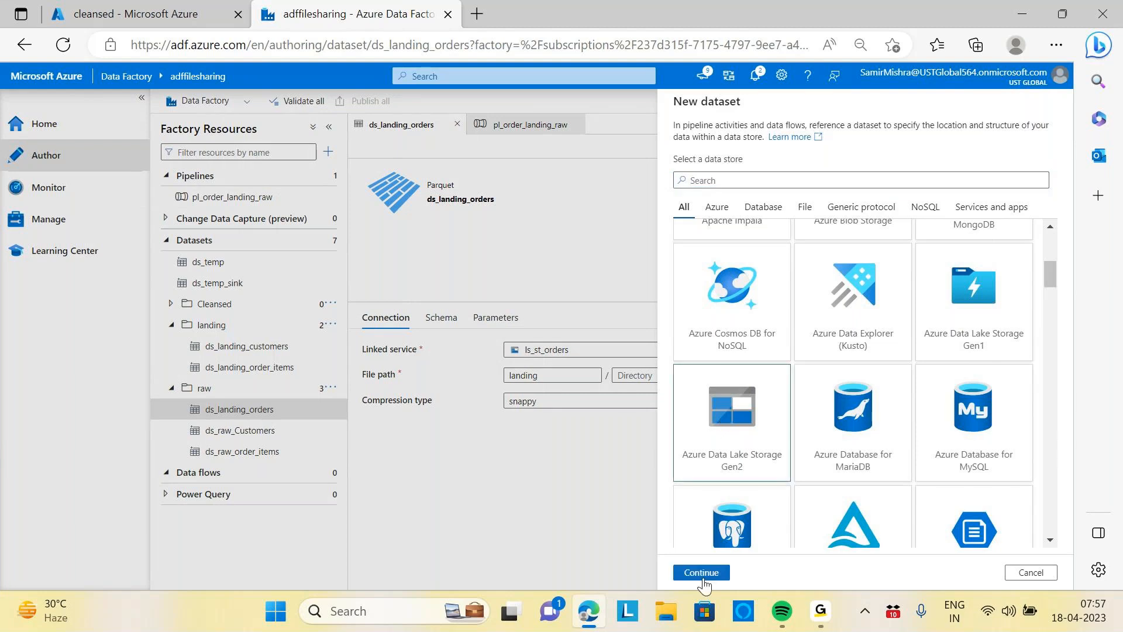
click(702, 573)
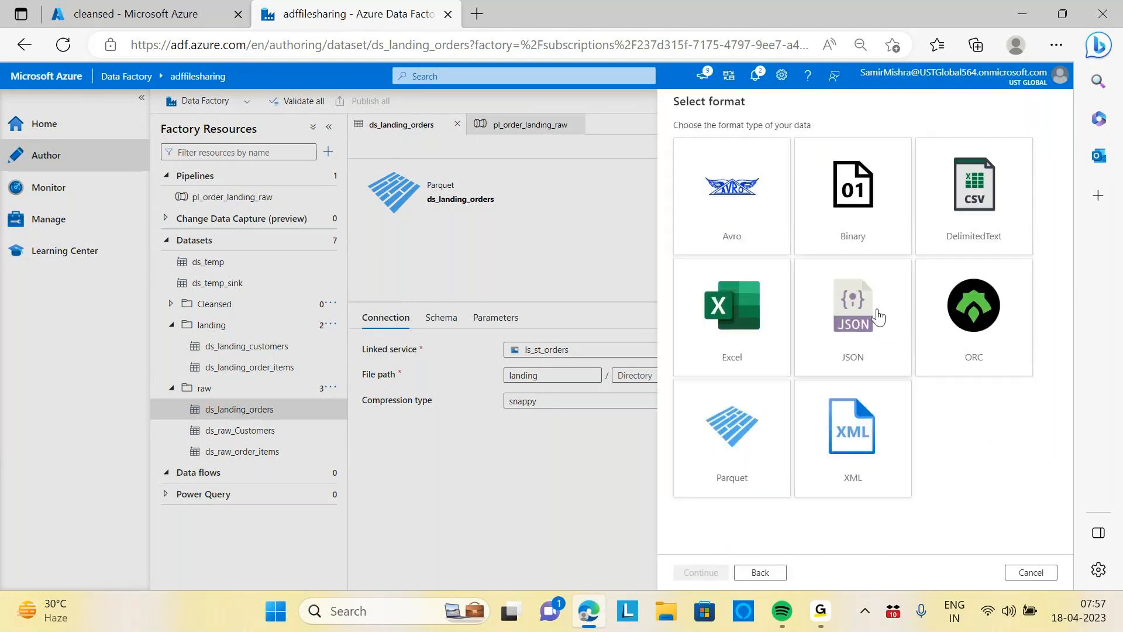
click(732, 433)
click(703, 572)
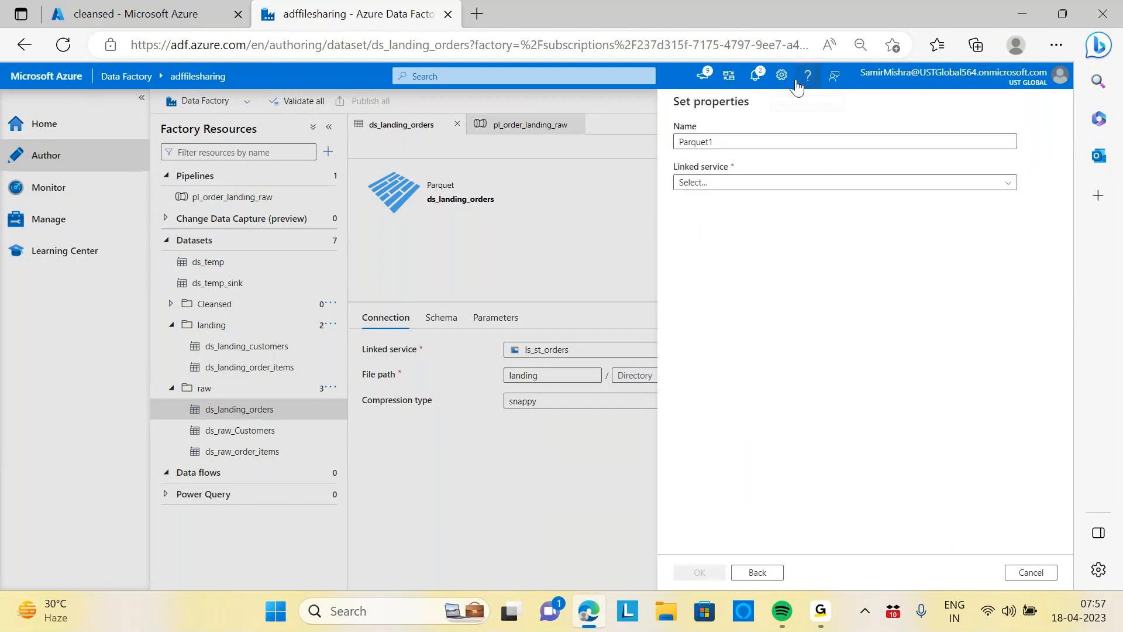
Name the dataset ds_cleansed_orders and select the ls_dl_orders linked service
click(729, 141)
key(BackSpace)
key(BackSpace)
key(BackSpace)
key(BackSpace)
key(BackSpace)
key(BackSpace)
key(BackSpace)
text(ds)
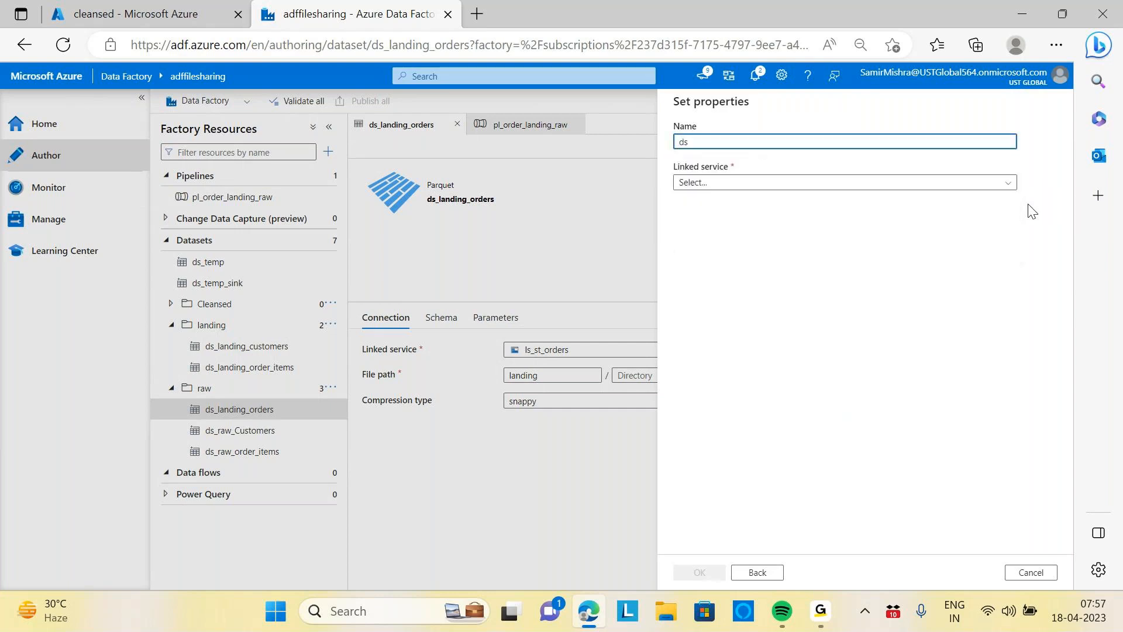
text(_cleansed_)
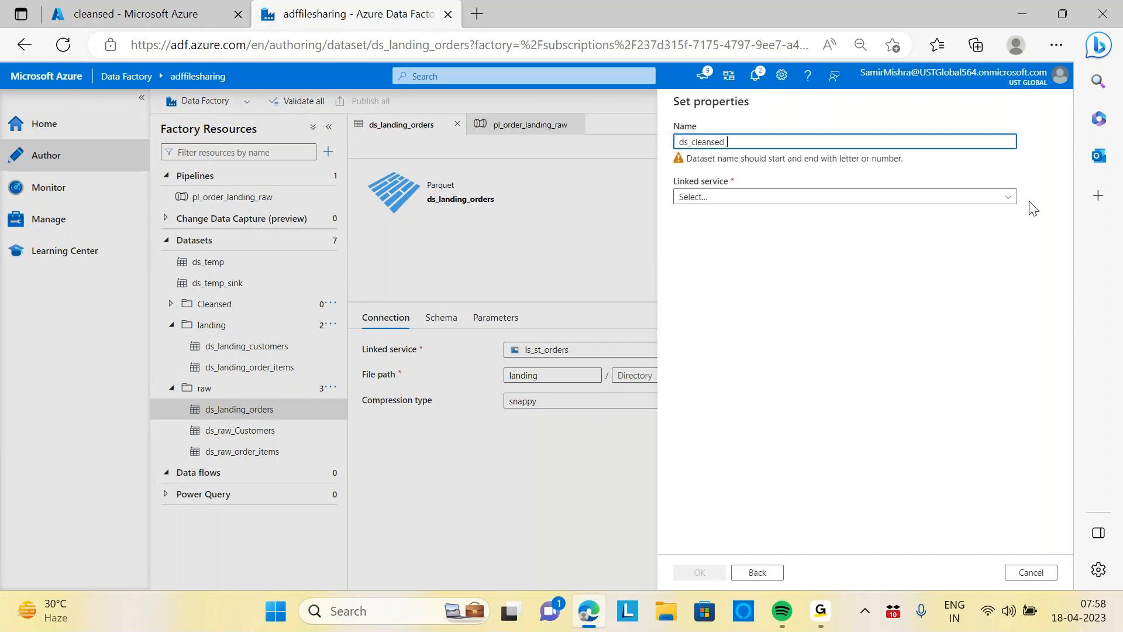
text(orders)
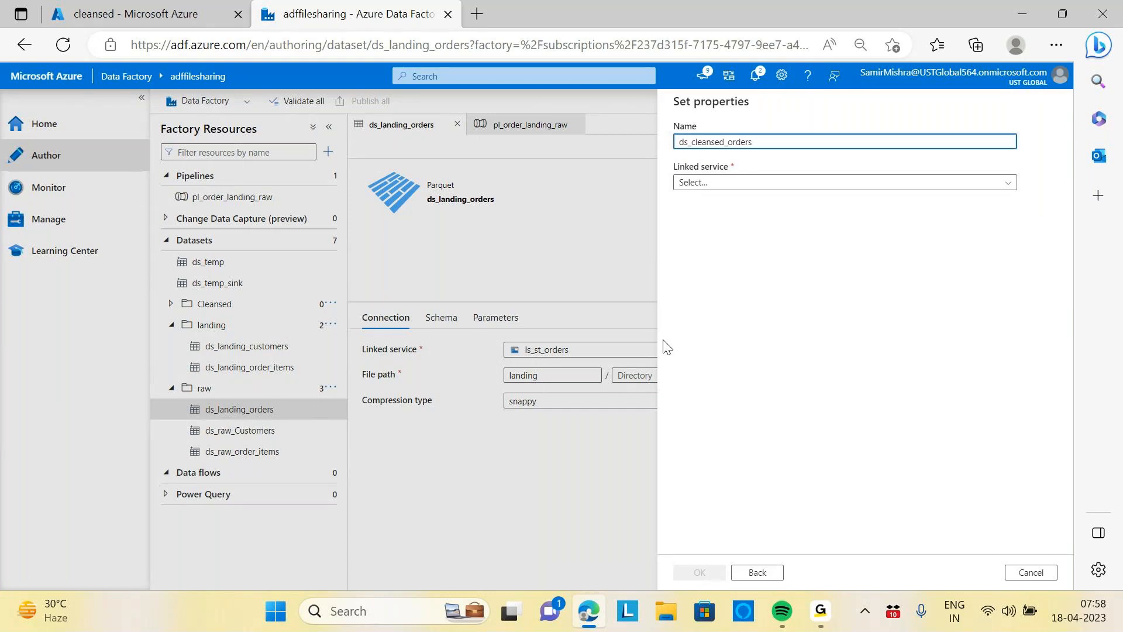
click(755, 224)
click(760, 186)
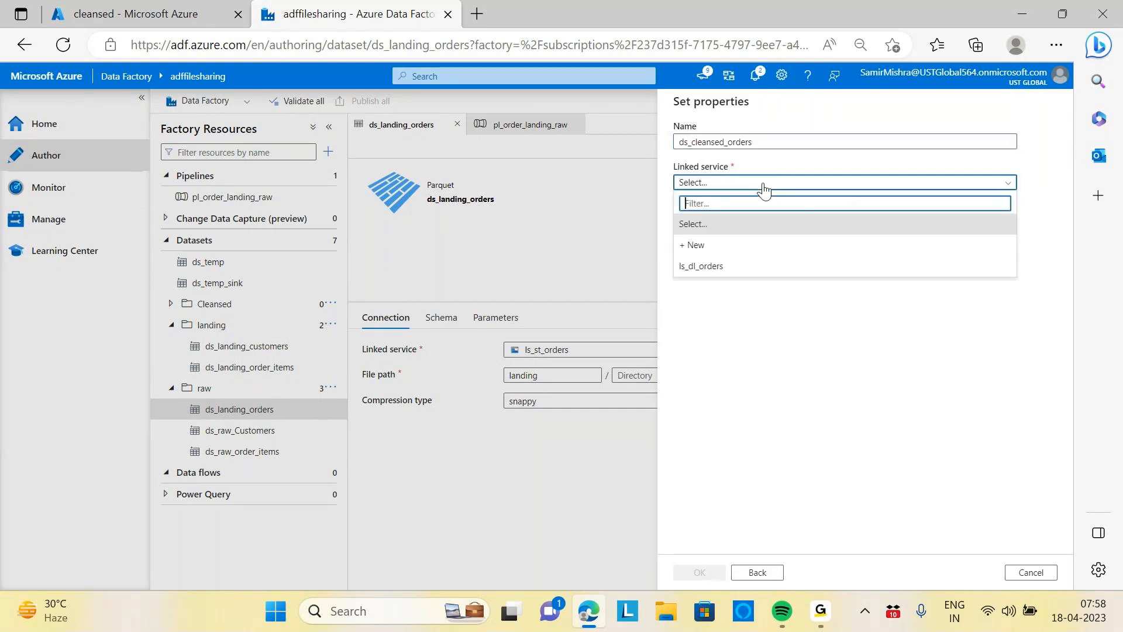
click(702, 268)
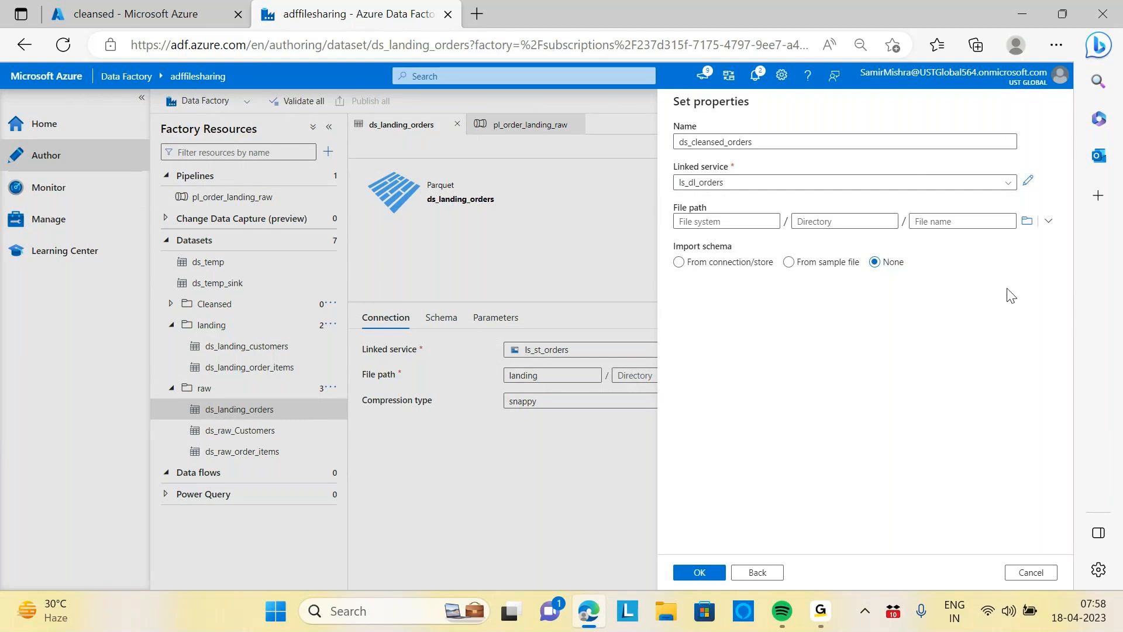
Set the dataset's file path to the cleansed container with directory orders
click(1028, 225)
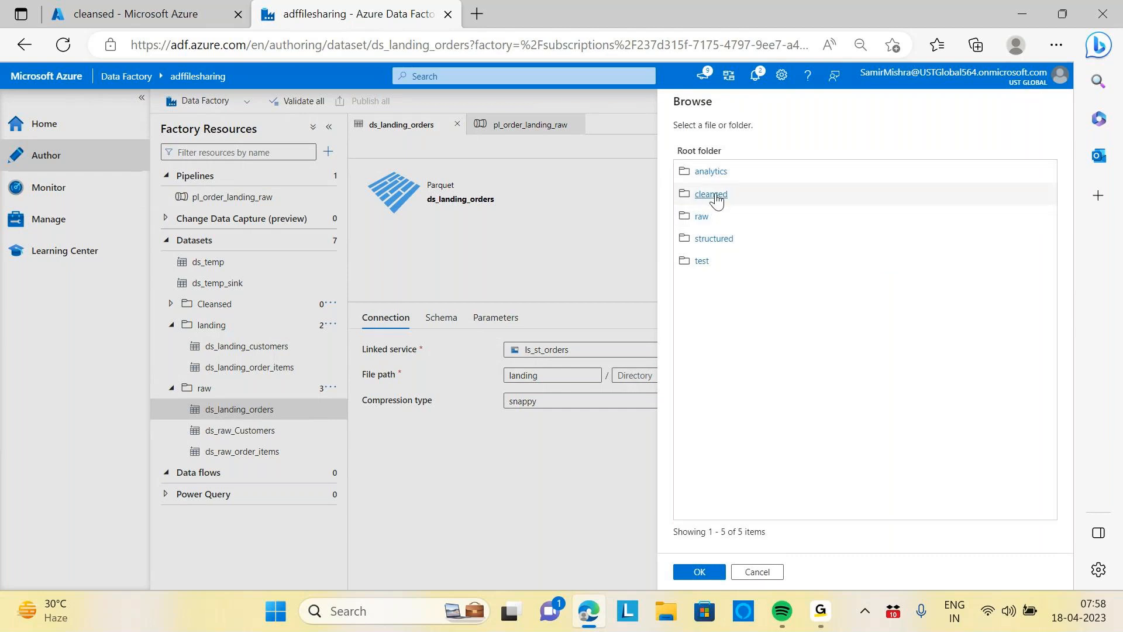
click(712, 195)
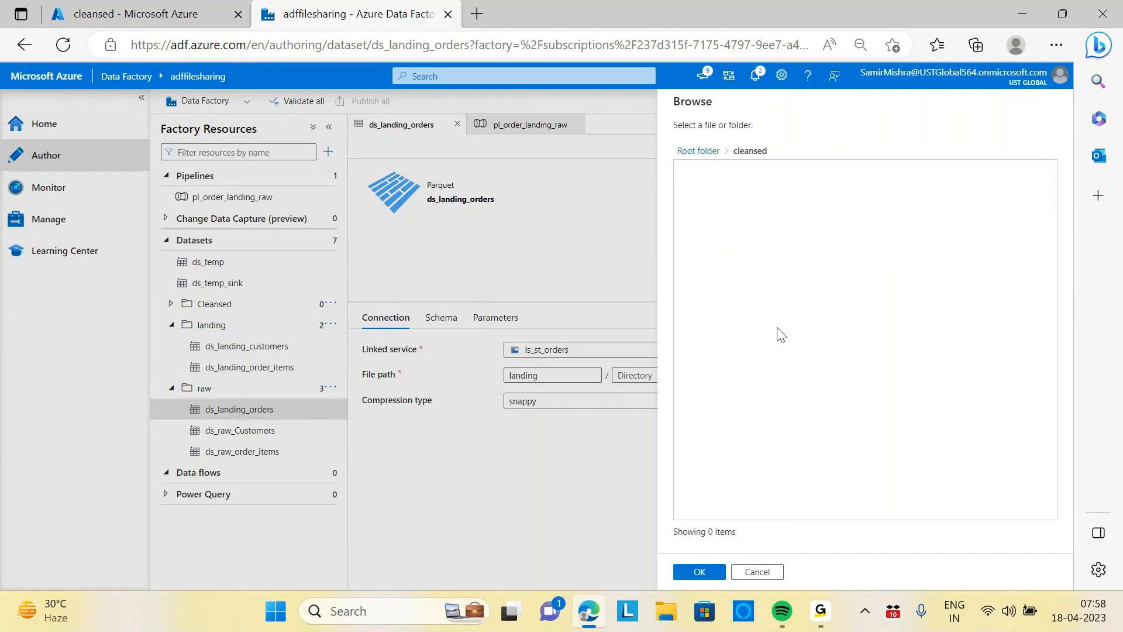
click(704, 574)
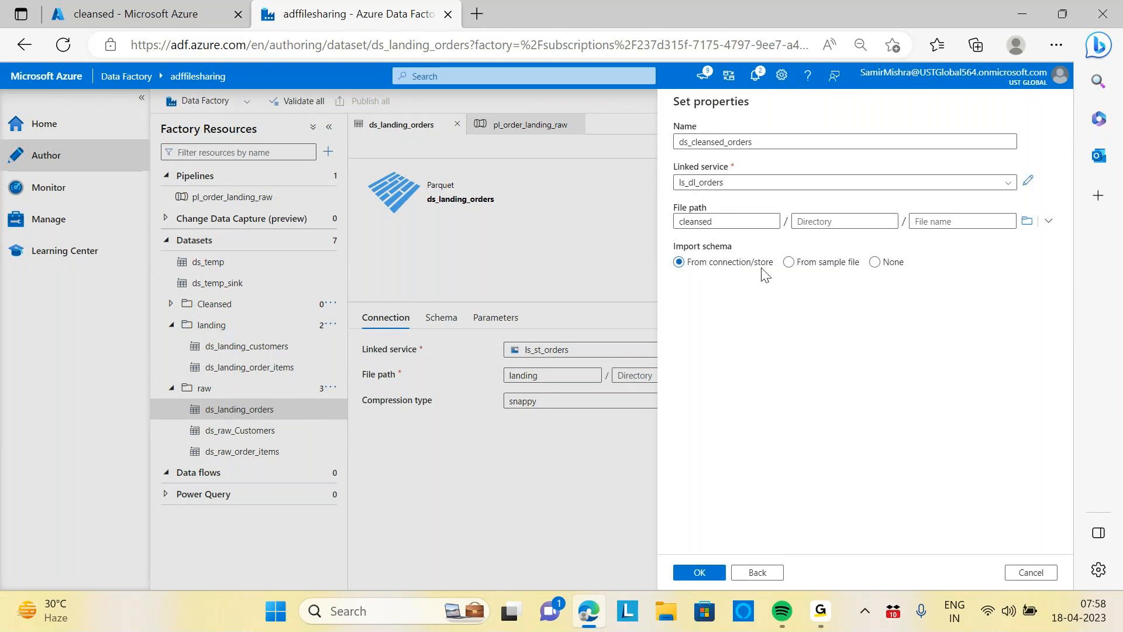
click(986, 225)
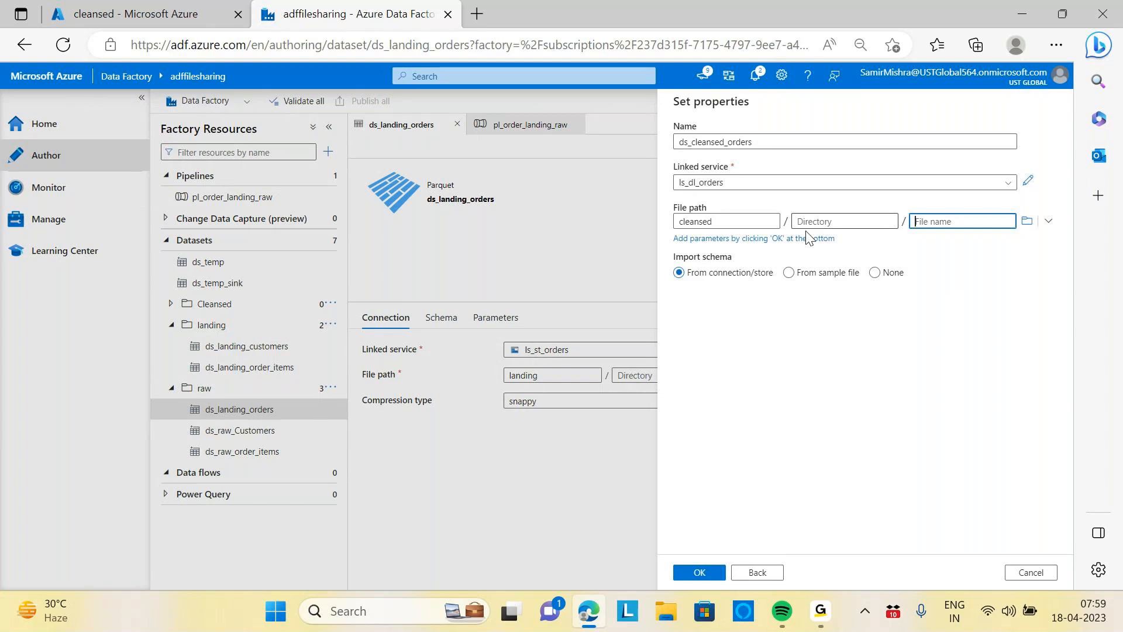
click(823, 223)
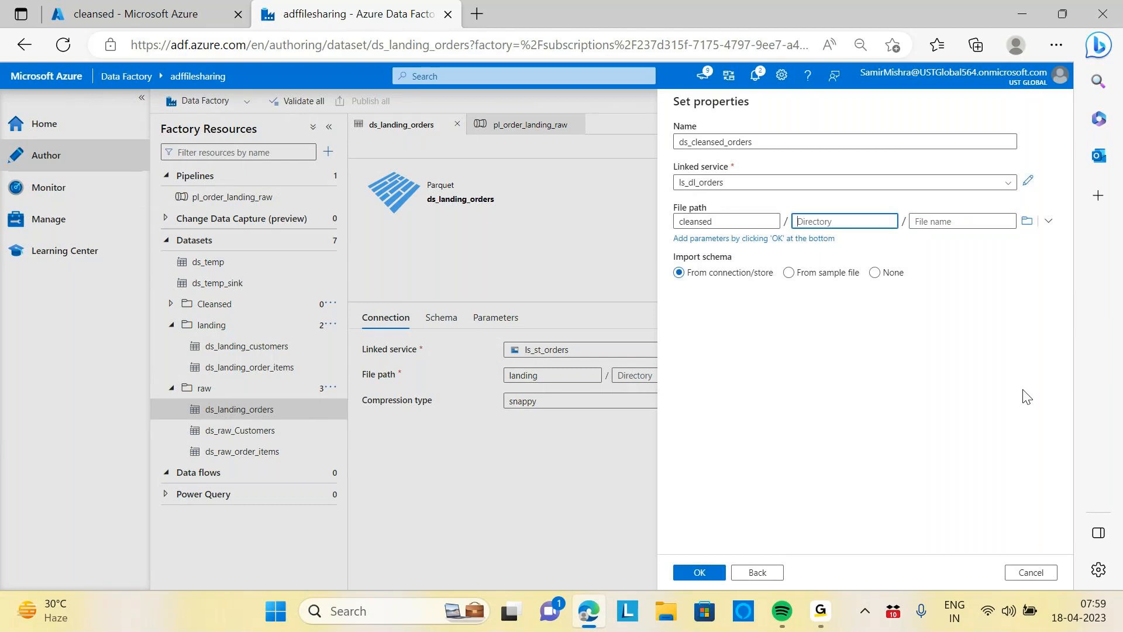
text(orders)
click(964, 260)
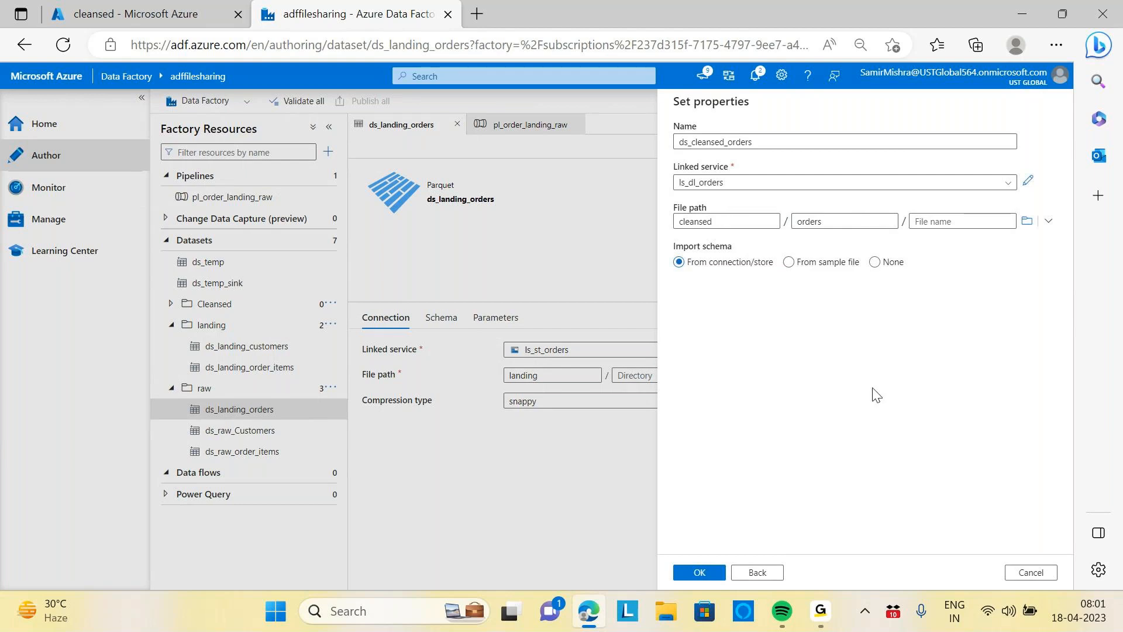
Change the dataset's directory to Orders and try to confirm the dataset properties
click(700, 573)
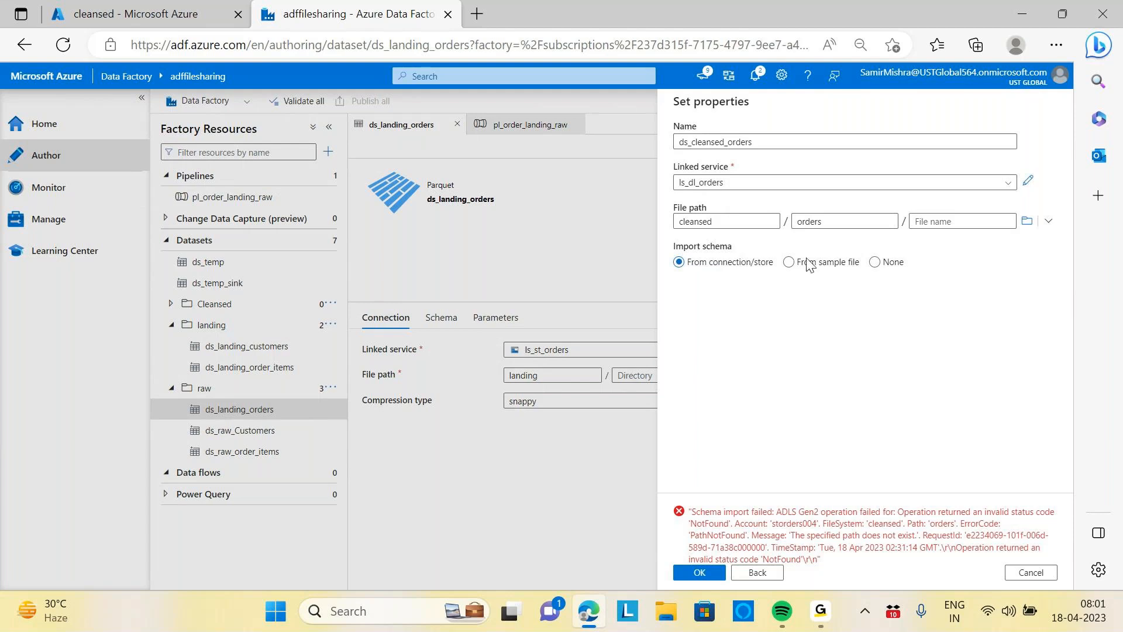
click(802, 222)
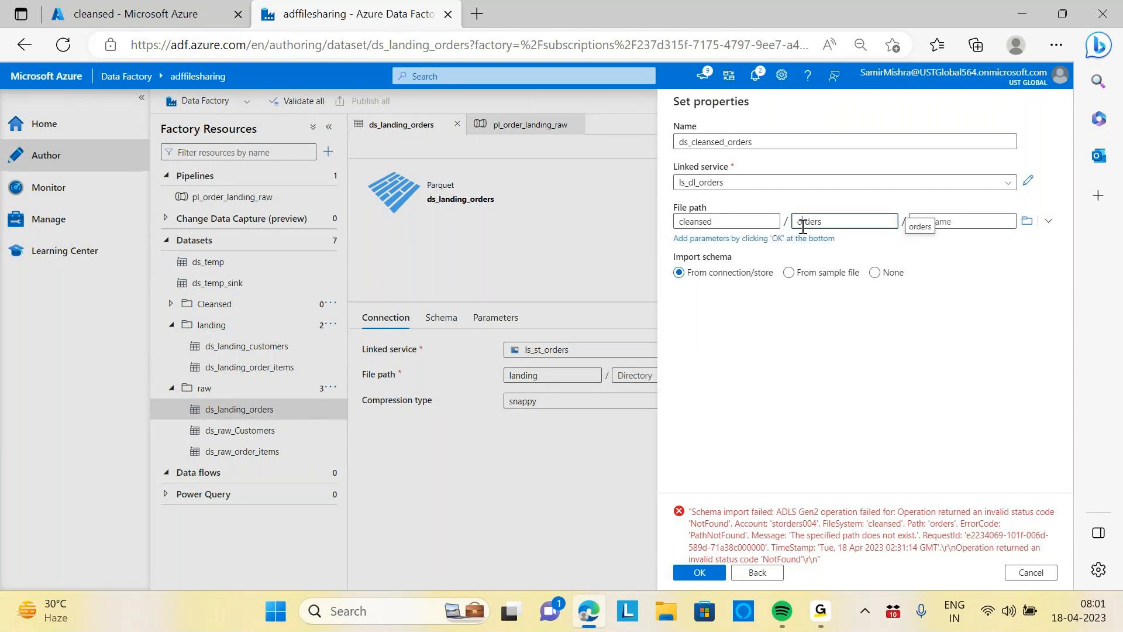
key(BackSpace)
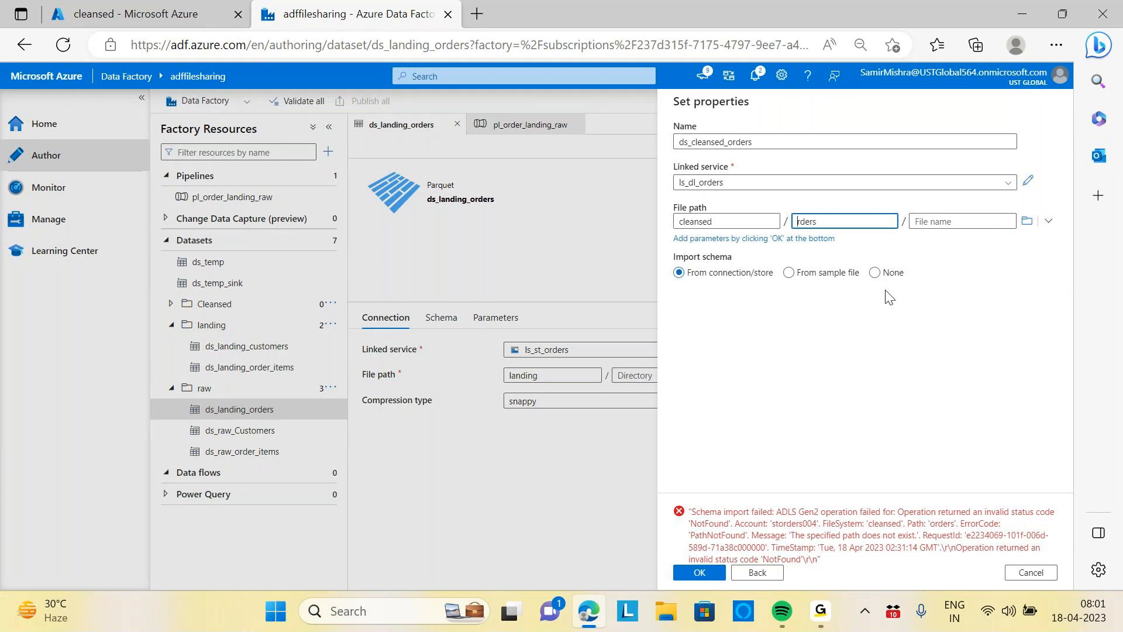
text(O)
click(886, 308)
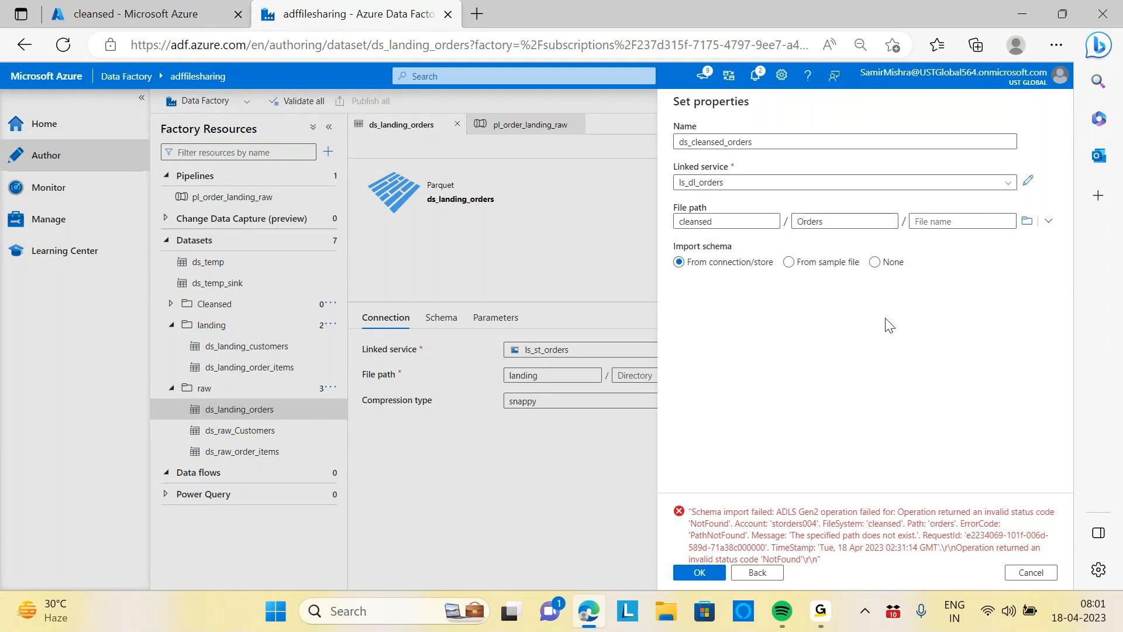
click(704, 576)
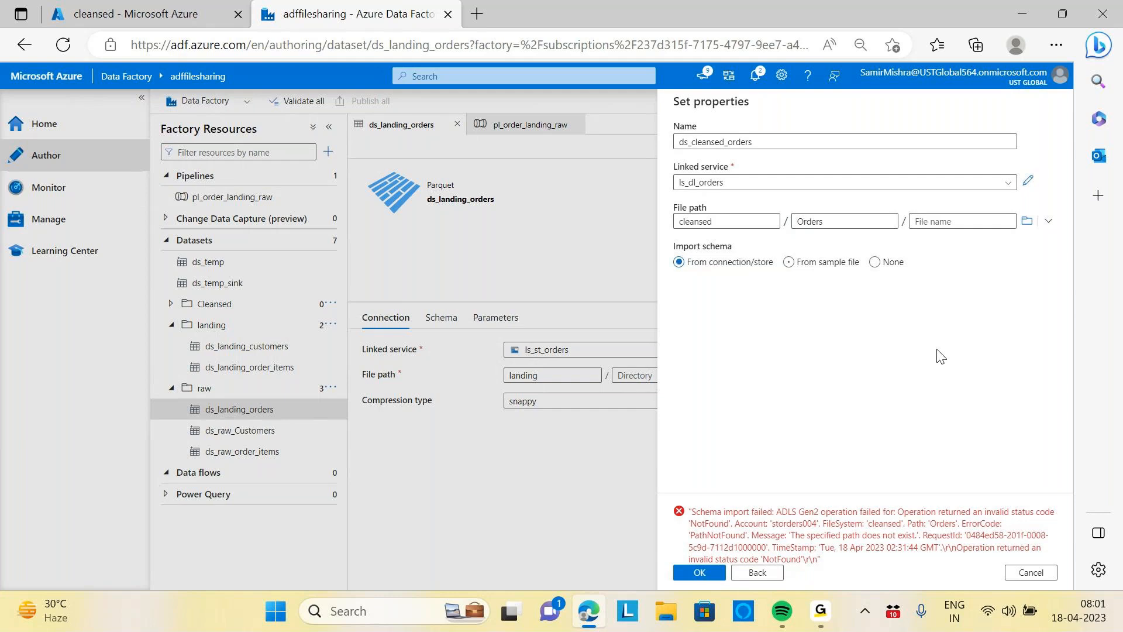
click(1046, 228)
Create a directory named Orders in the cleansed container of the storders004 storage account
click(146, 16)
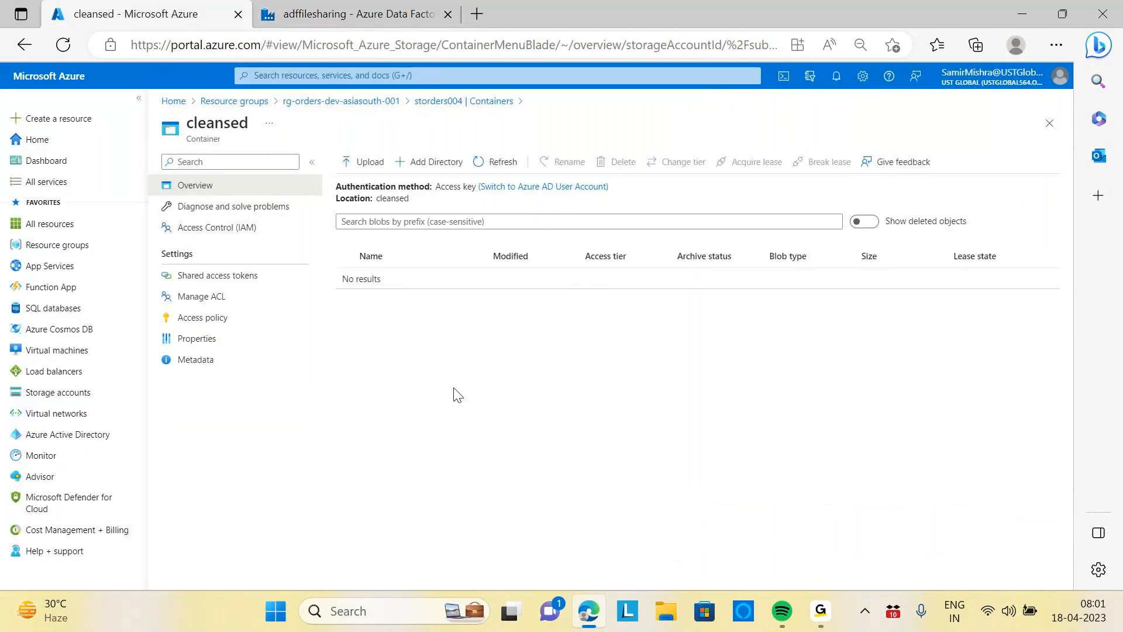
click(354, 103)
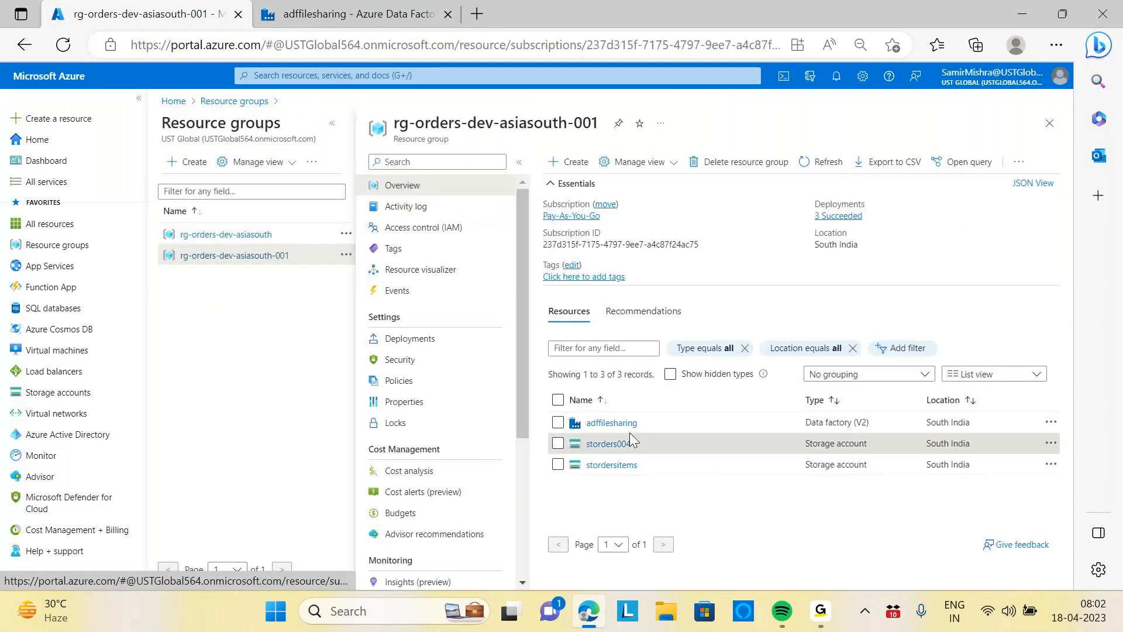
click(609, 444)
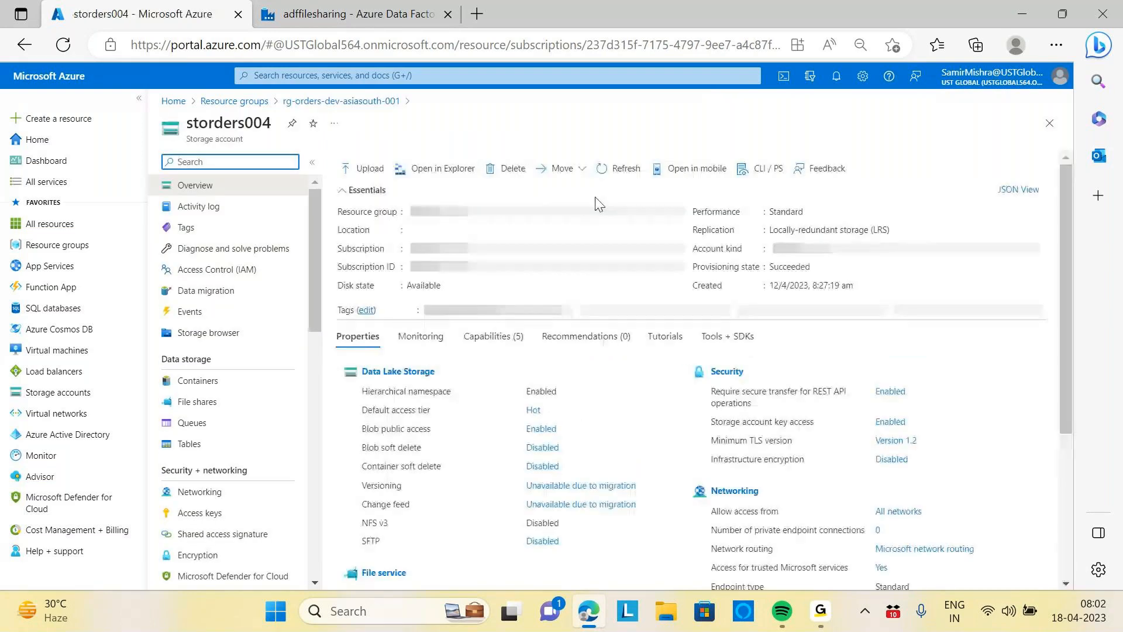
click(201, 383)
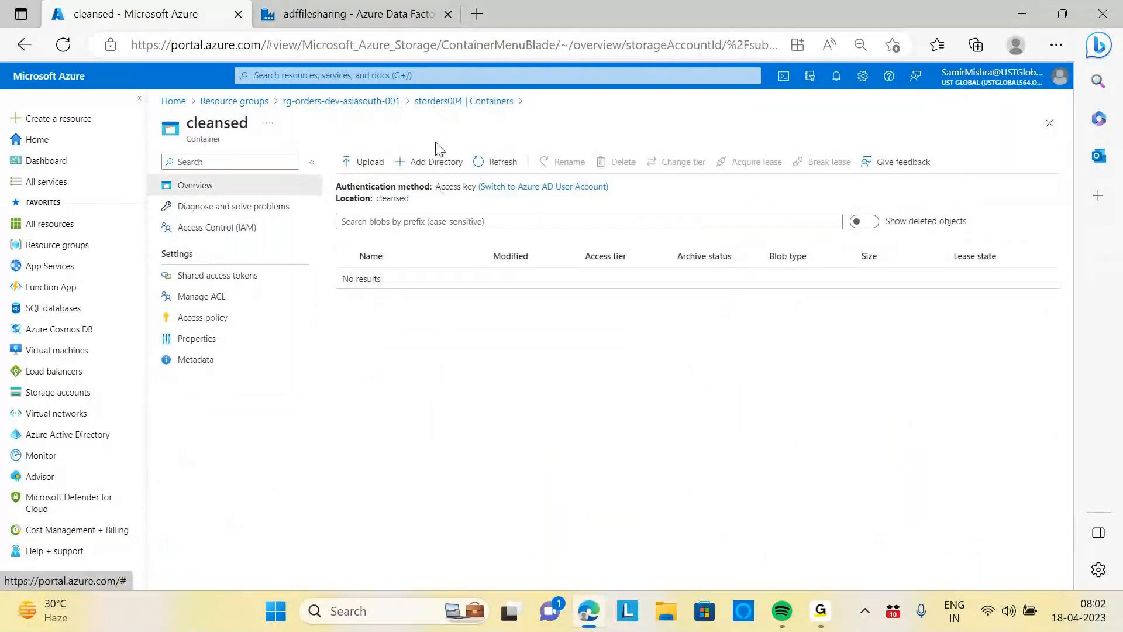
click(433, 162)
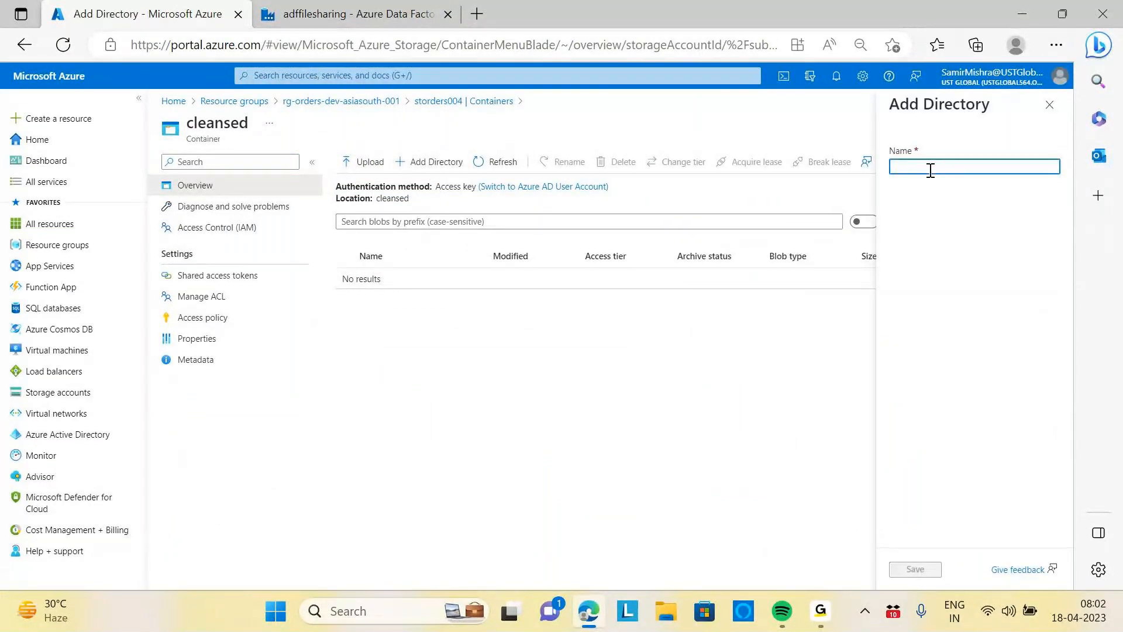
text(Orders)
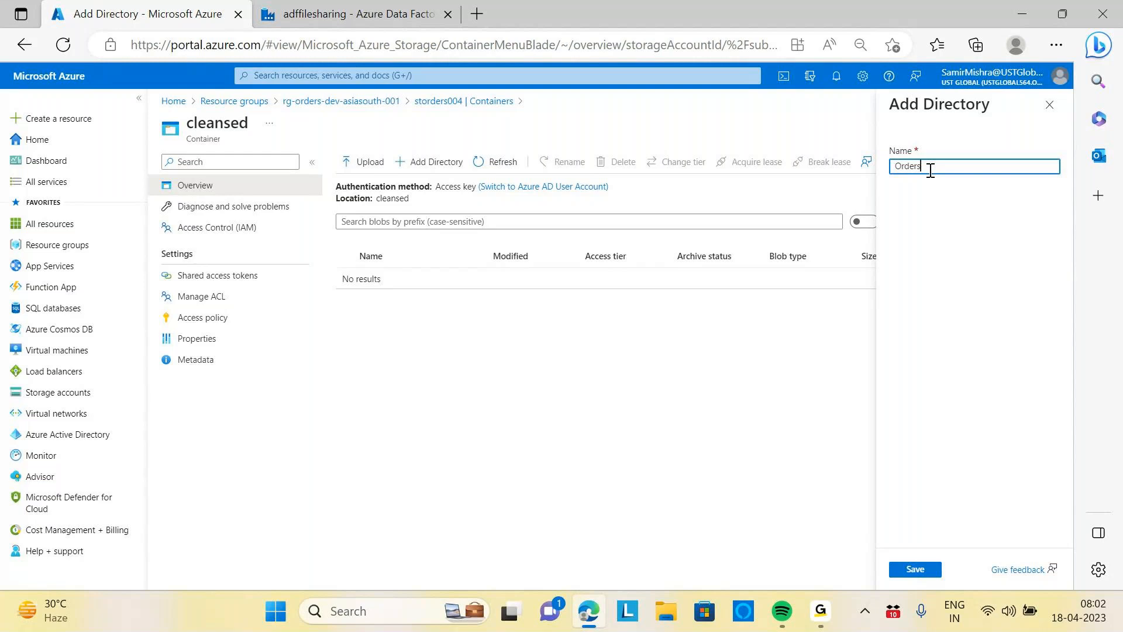
click(914, 570)
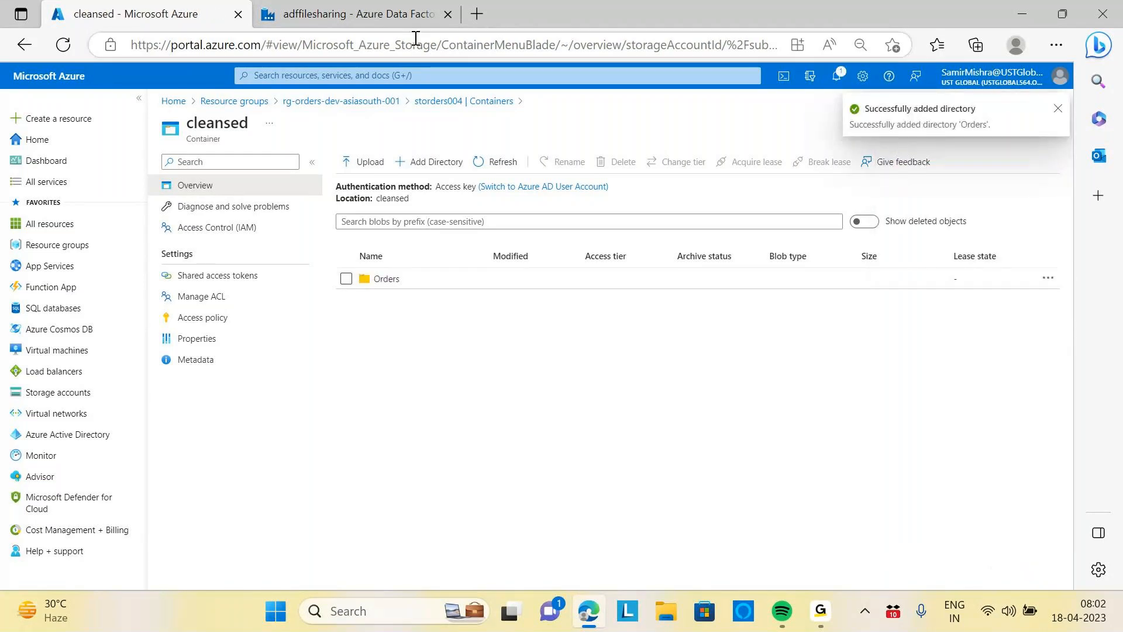
Clear the dataset's file system and directory fields in the file path
click(409, 14)
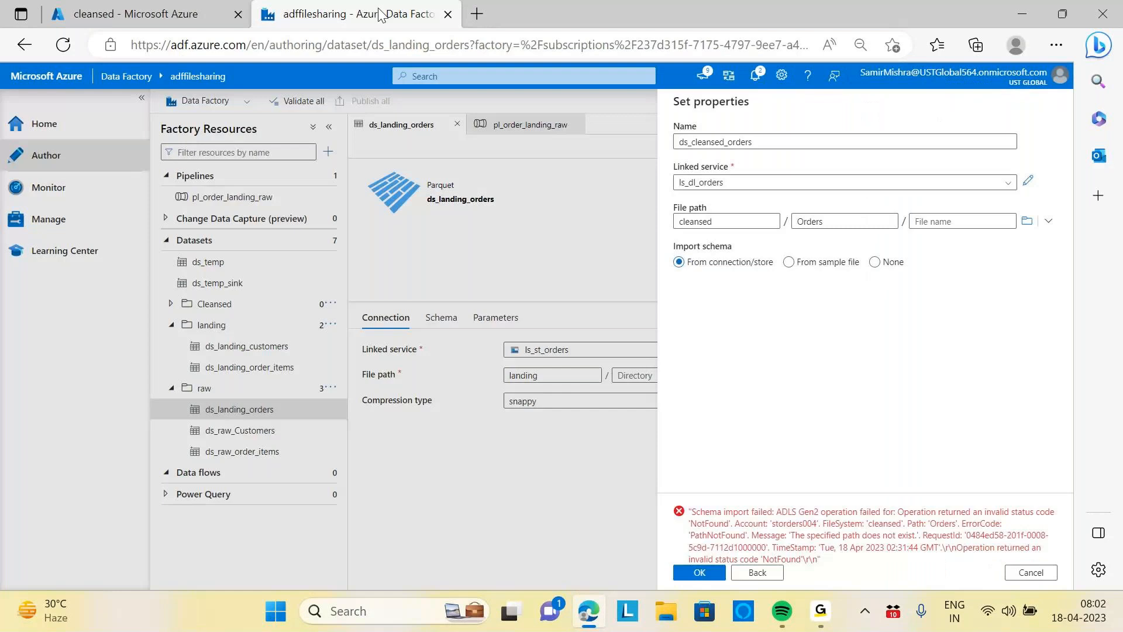
click(1026, 221)
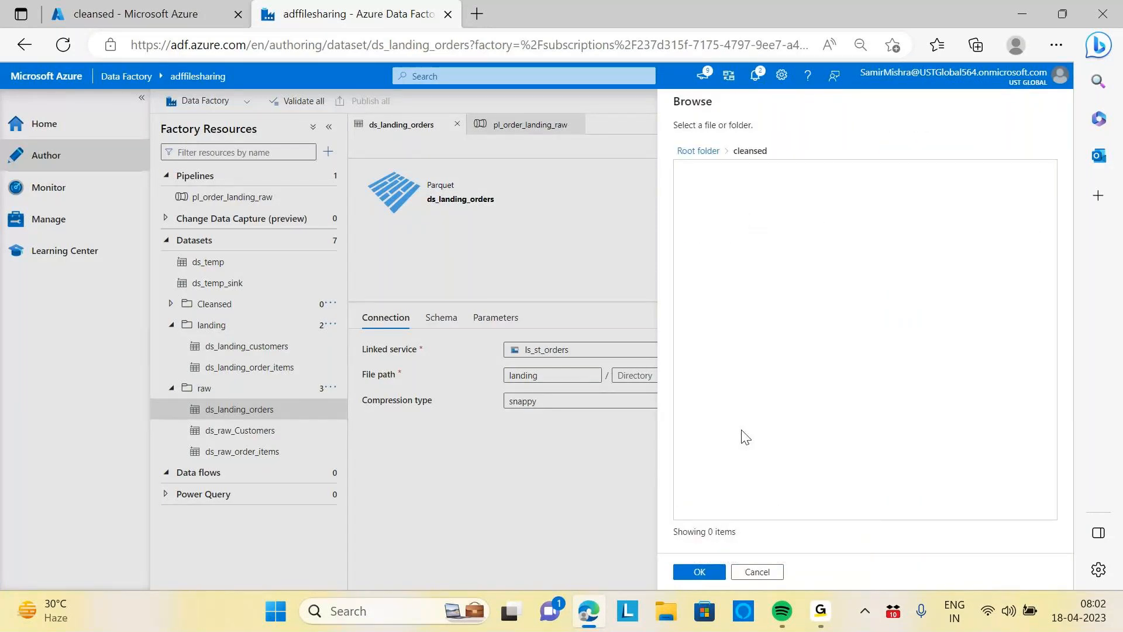
click(757, 571)
click(829, 219)
key(ctrl+a)
key(BackSpace)
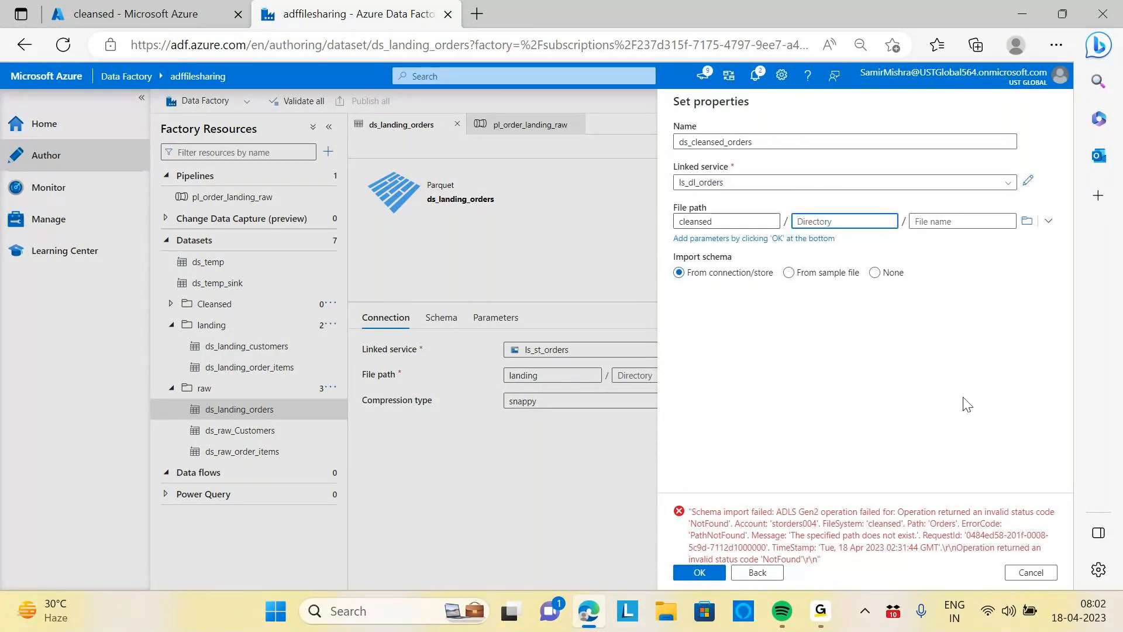
click(1026, 220)
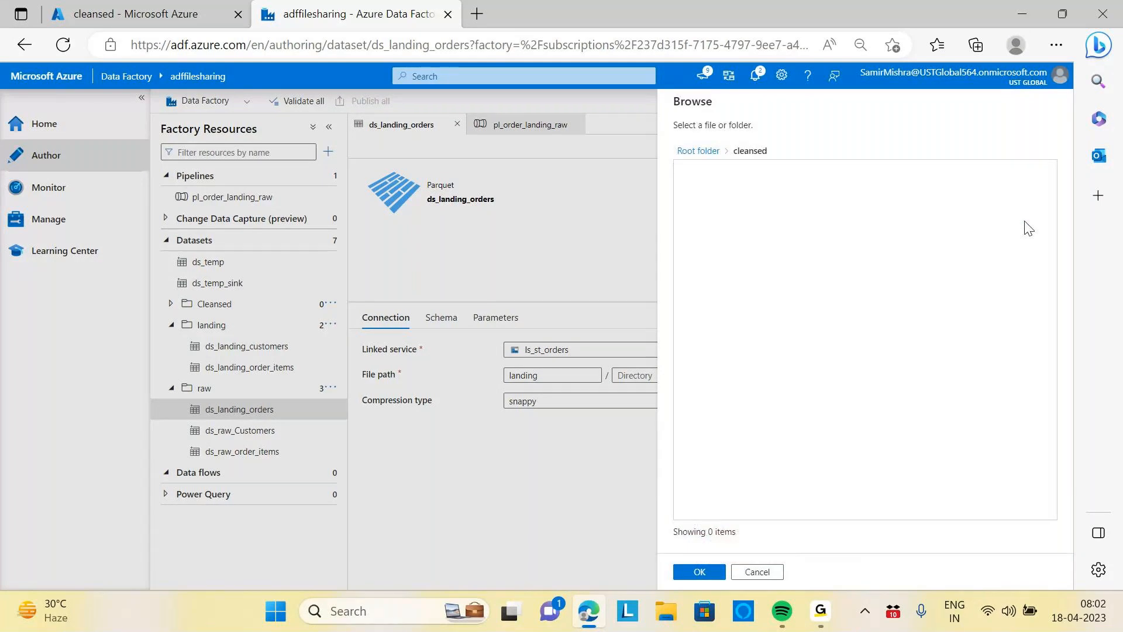
click(697, 573)
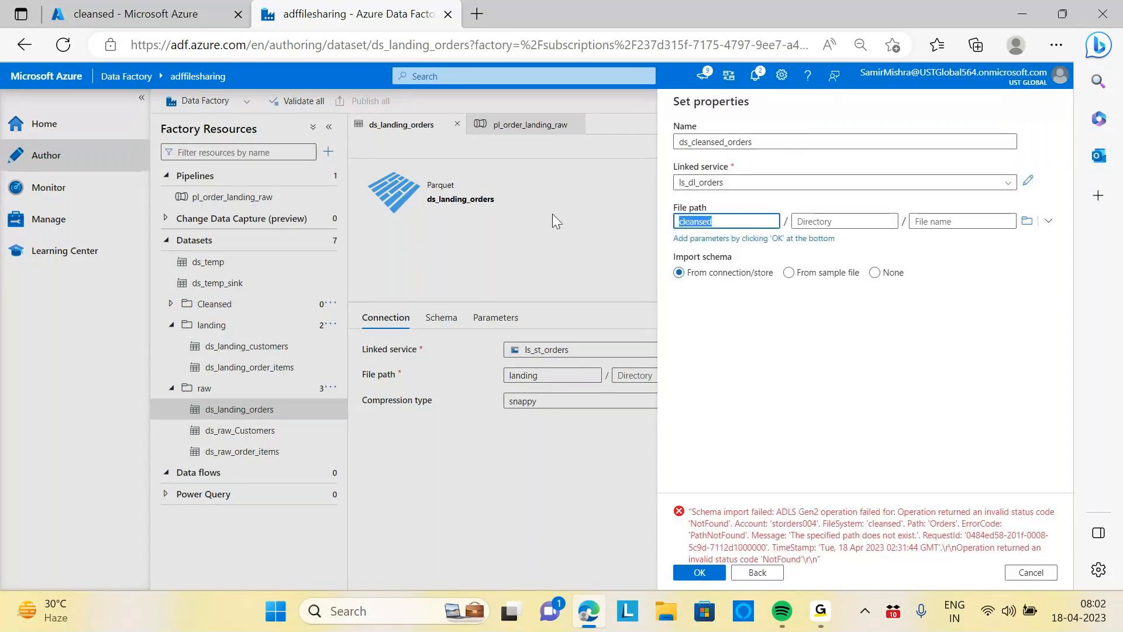
key(BackSpace)
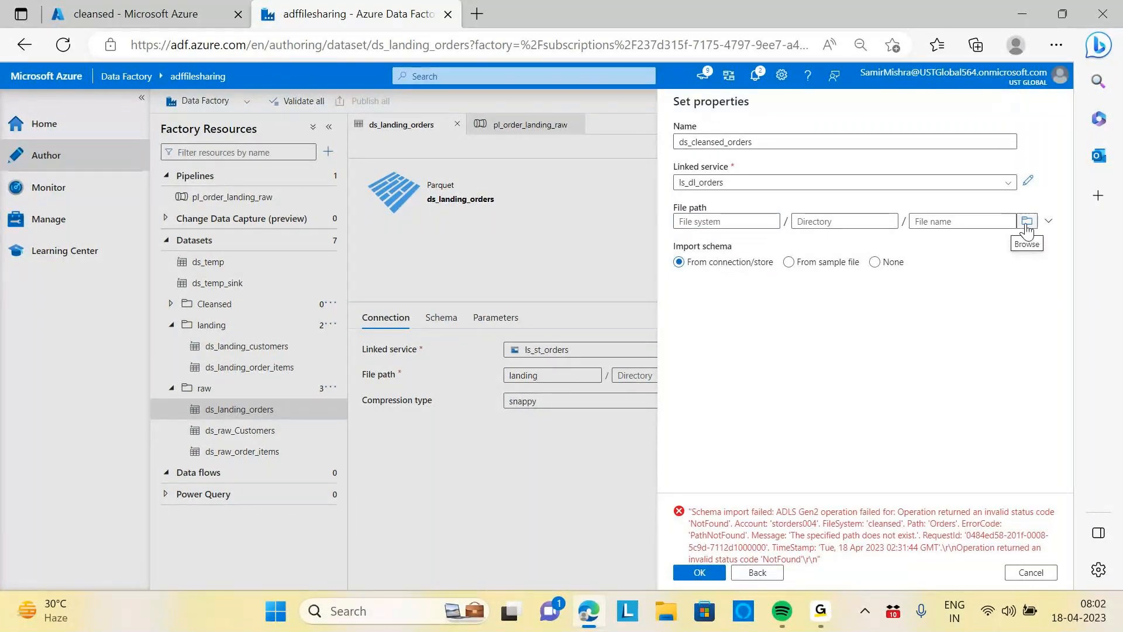
Browse to the Orders folder inside the cleansed container as the file path and confirm the dataset
click(1027, 222)
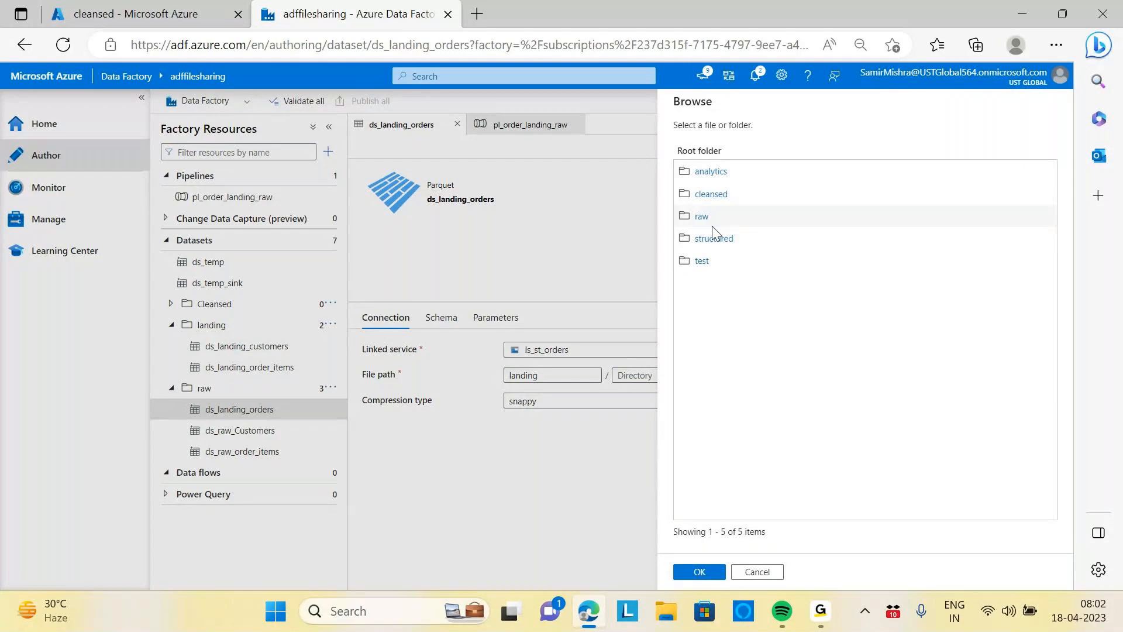
click(714, 195)
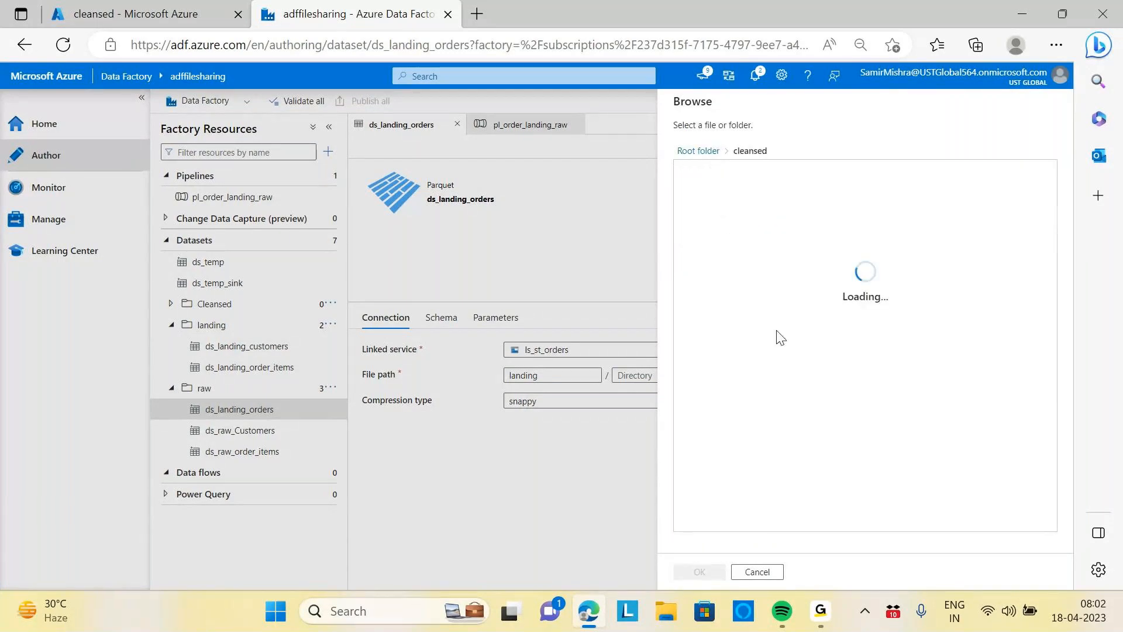
click(709, 173)
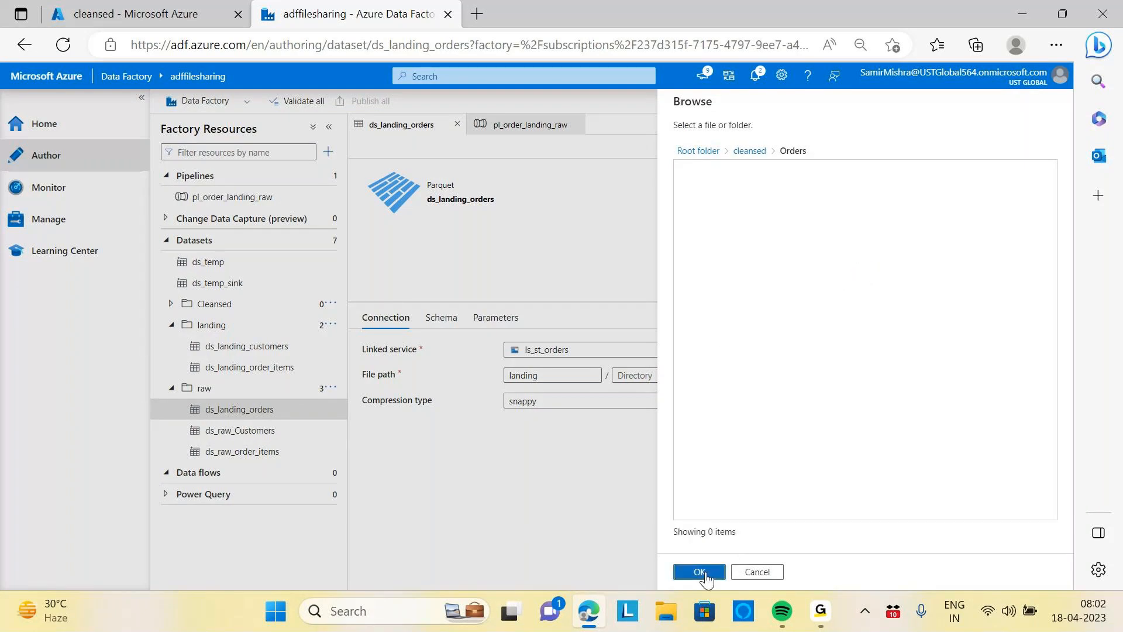
click(706, 575)
click(708, 575)
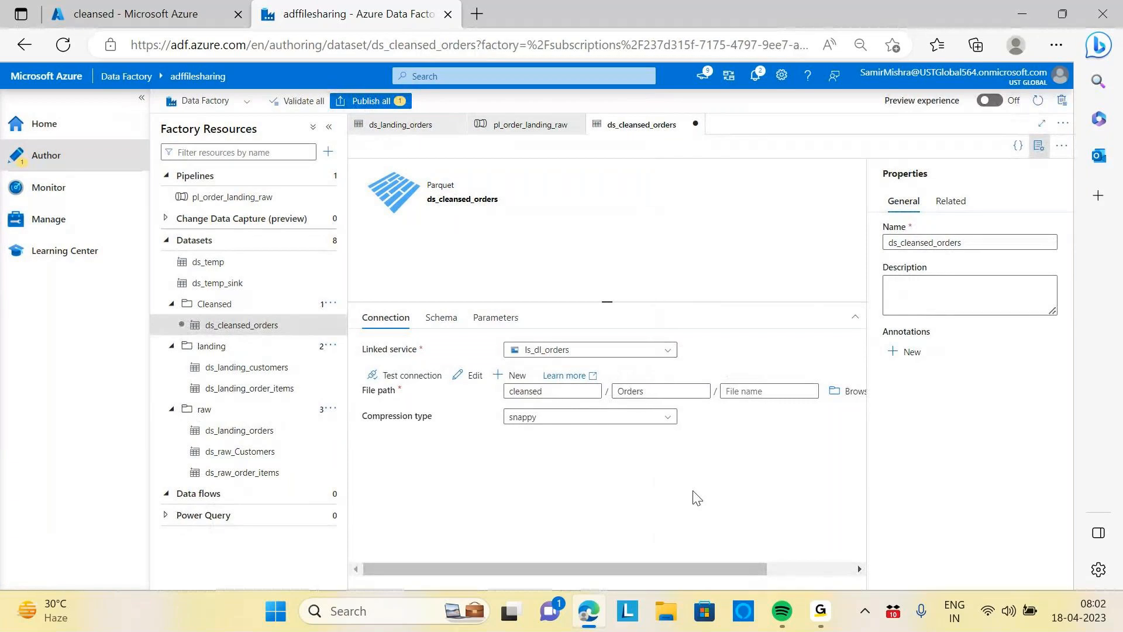
Create a new data flow in the data factory
click(232, 331)
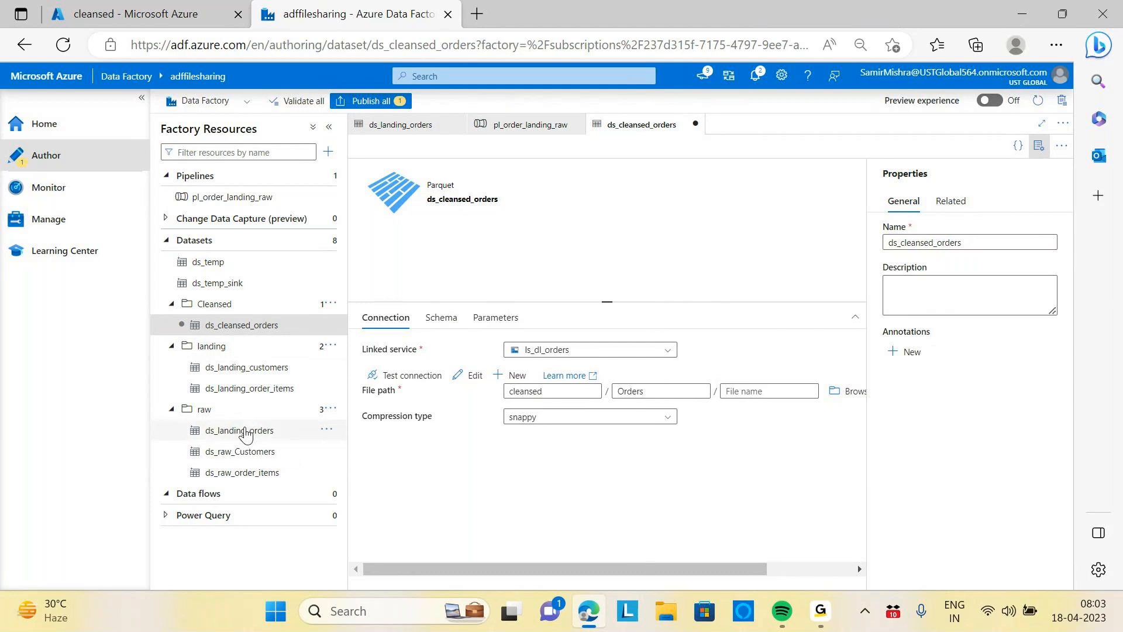
click(222, 326)
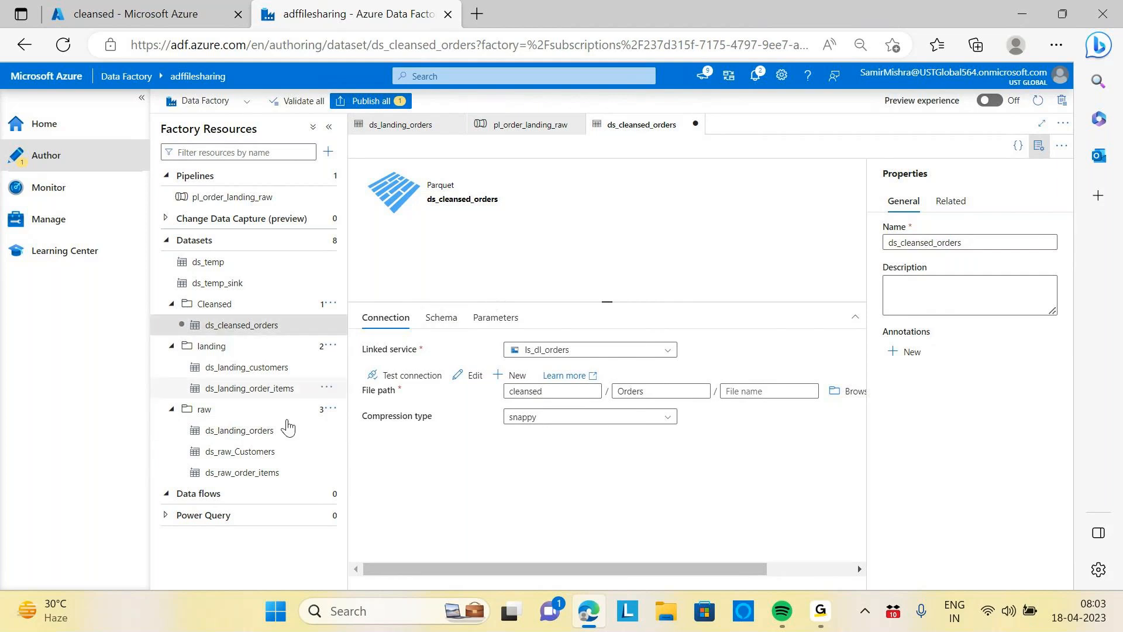
click(184, 497)
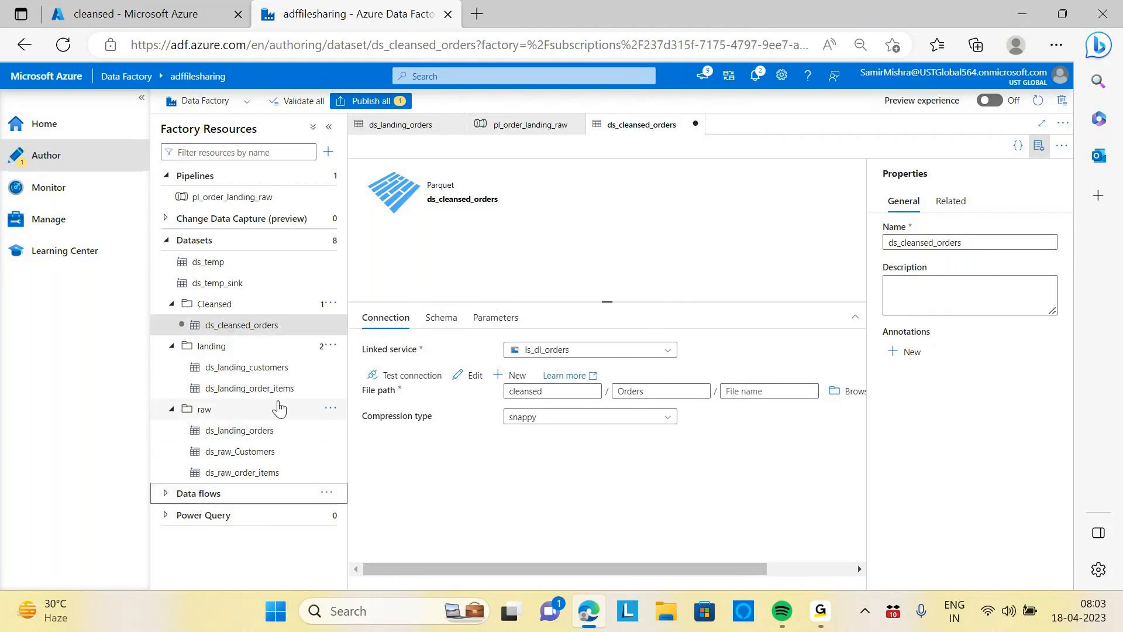
click(326, 493)
click(374, 512)
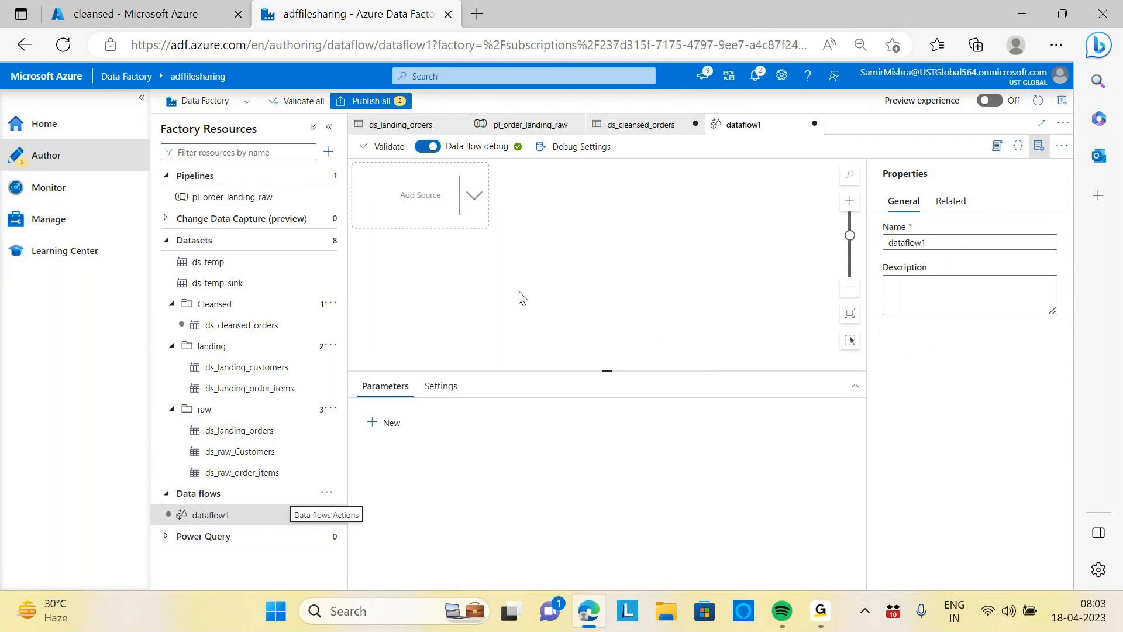
Rename the data flow to df_orders_raw_to_cleansed
double_click(950, 242)
click(1075, 332)
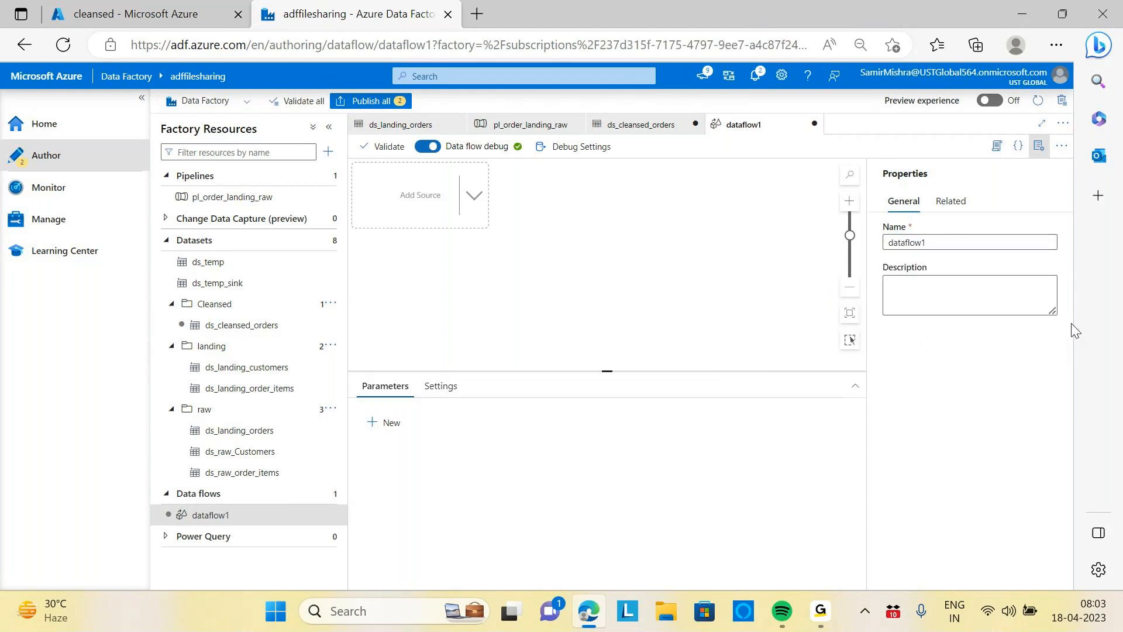
click(942, 240)
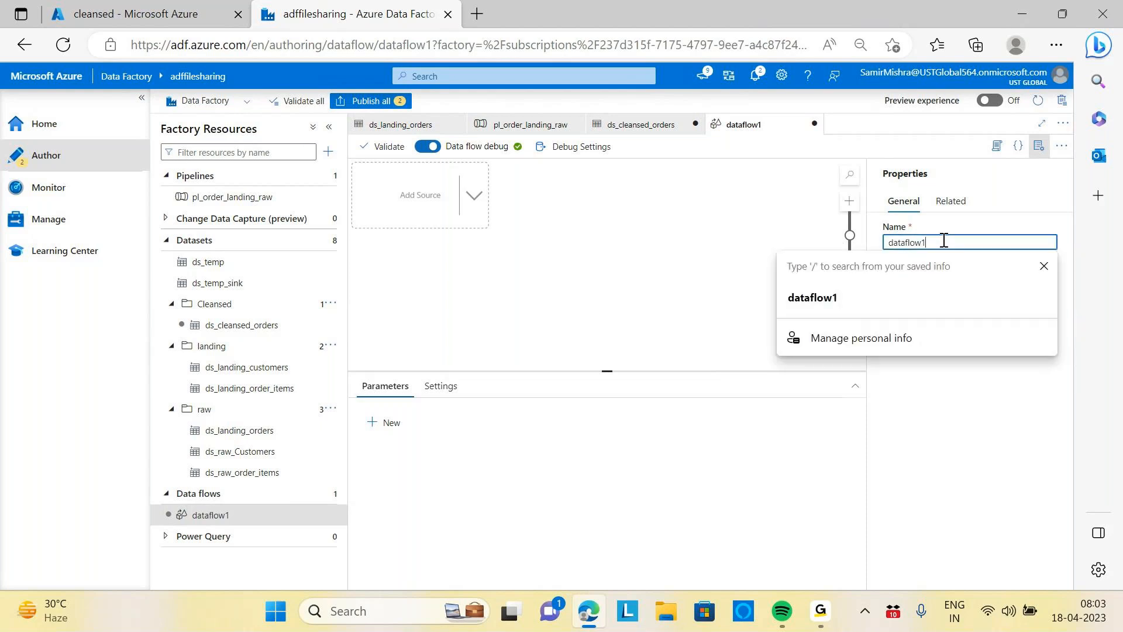
key(ctrl+a)
key(BackSpace)
text(df_)
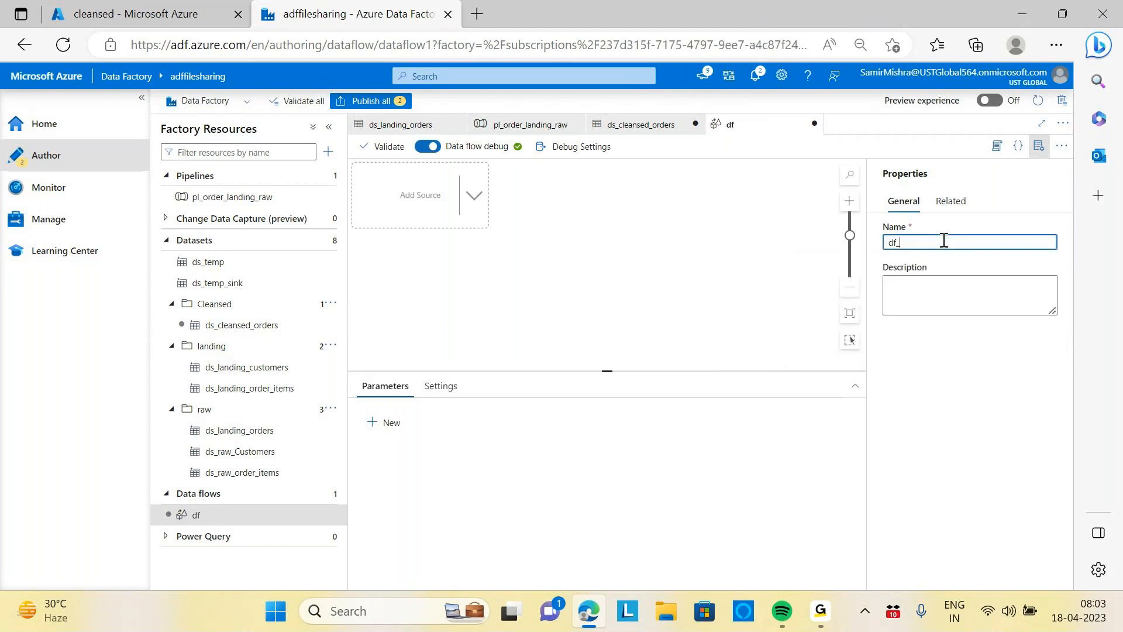
text(orders_raw_to_cleansed)
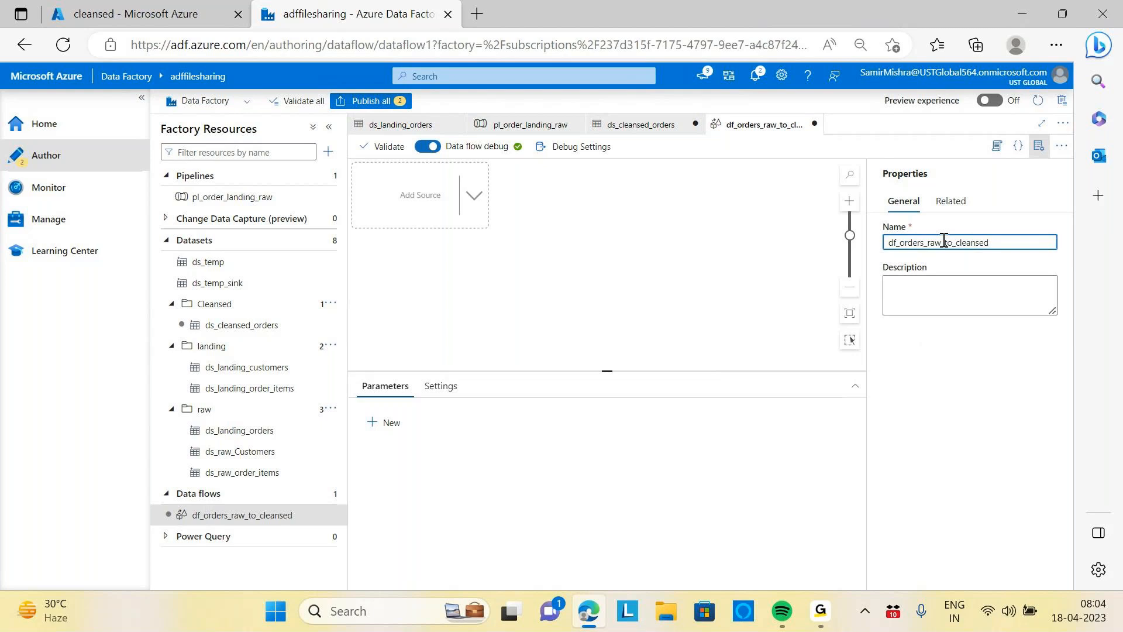
Add a source to the data flow and set its output stream name to orders raw to cleansed
click(475, 199)
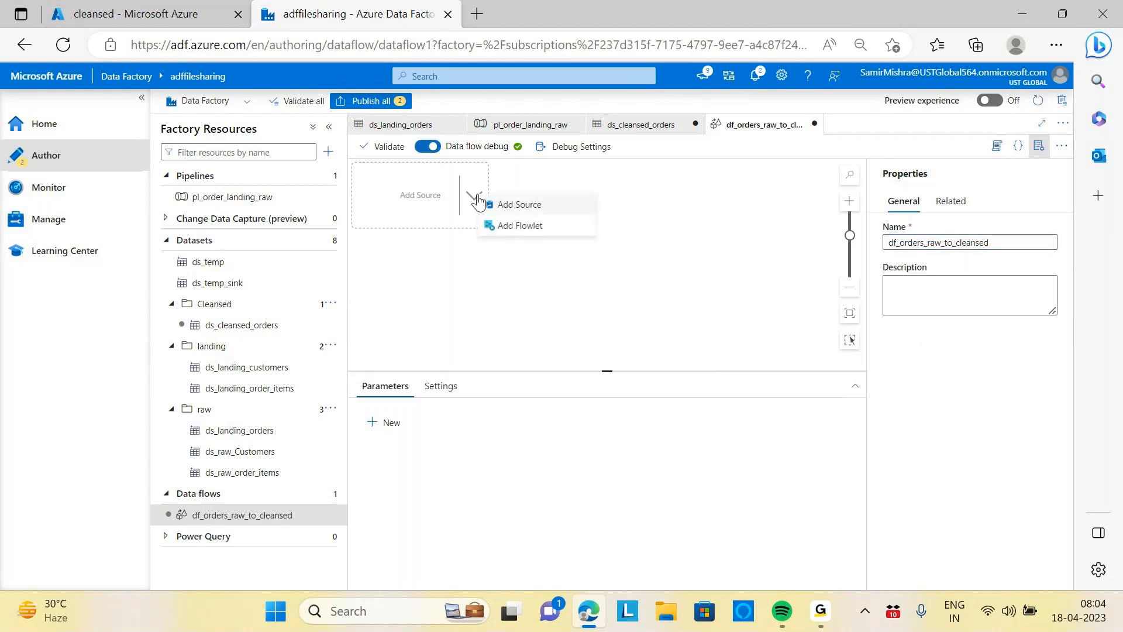
click(536, 209)
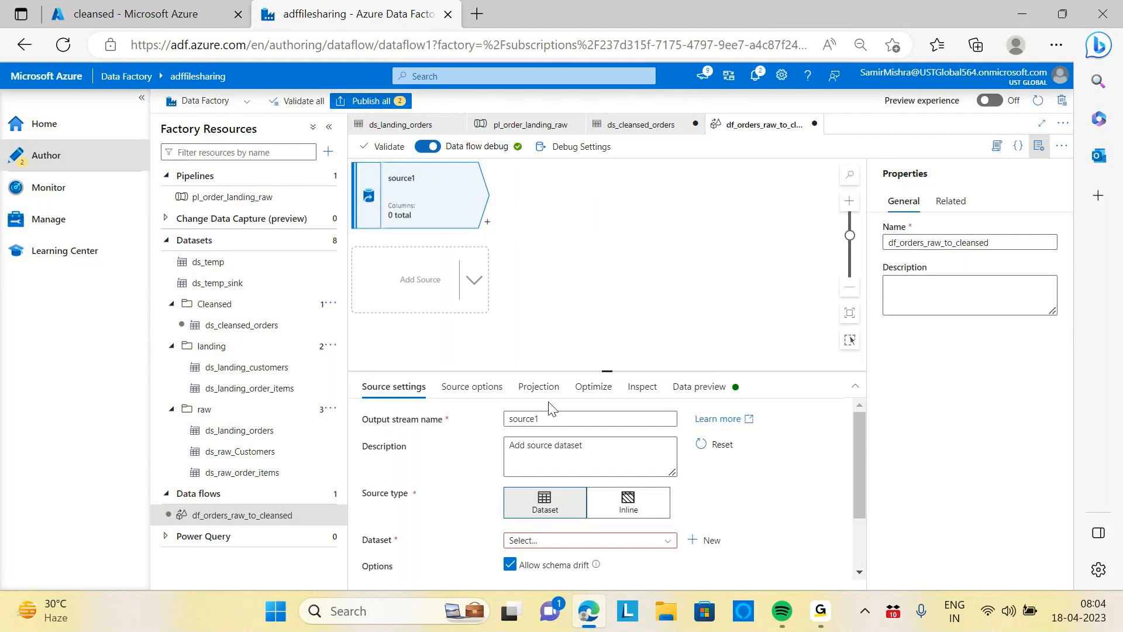
double_click(527, 418)
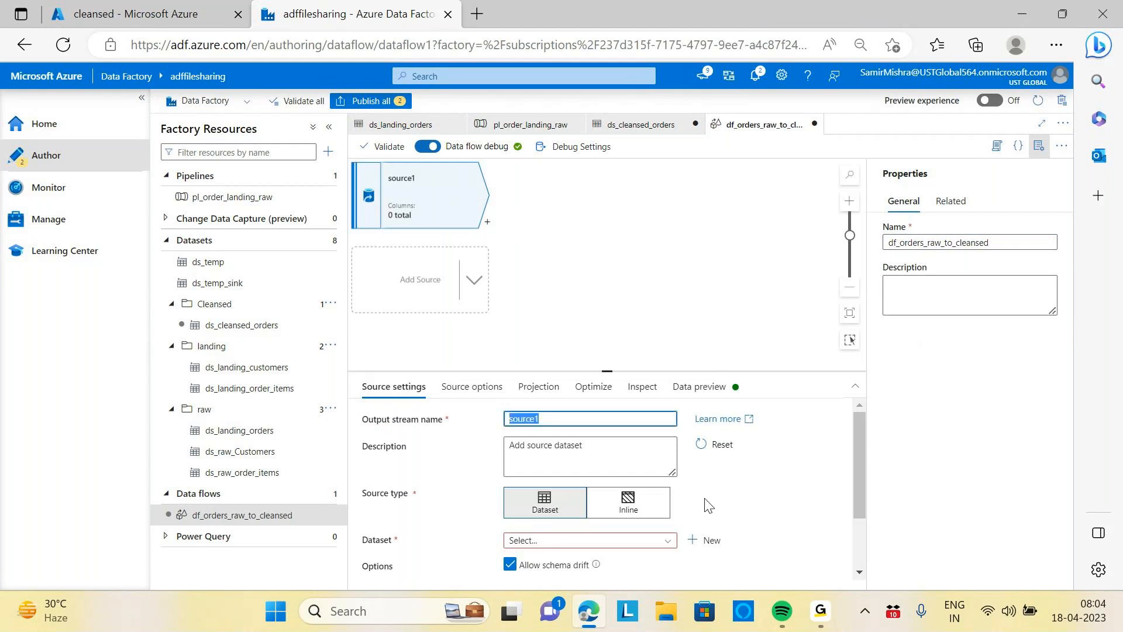
text(ordersraw)
key(BackSpace)
key(BackSpace)
key(BackSpace)
text(raw to)
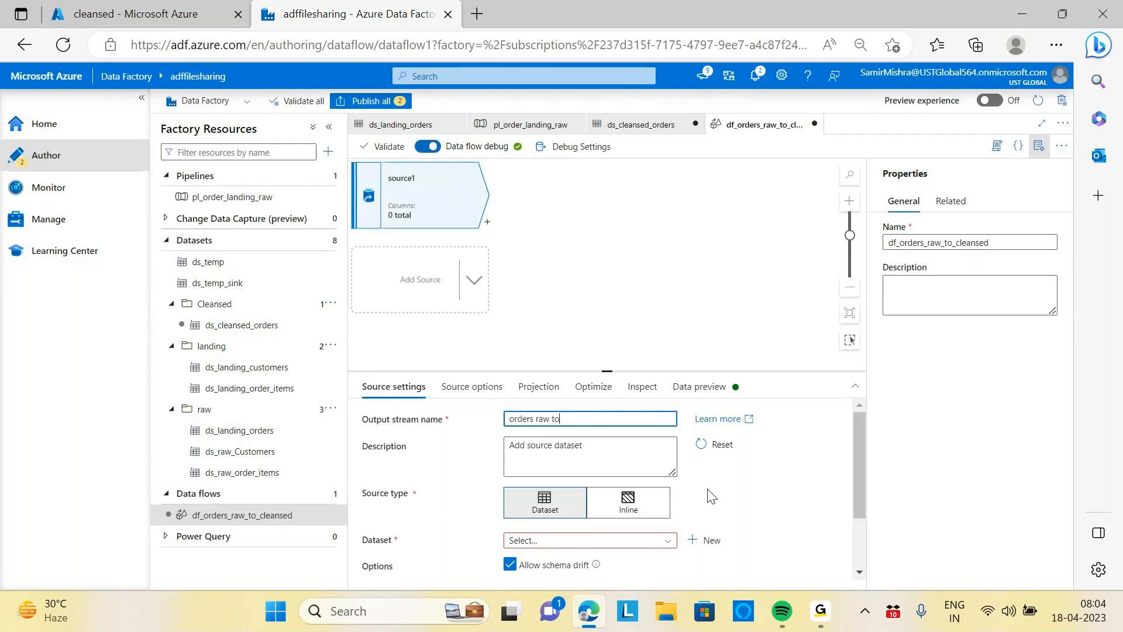
text( cleansed)
drag(853, 431, 858, 462)
scroll(731, 432, up, 2)
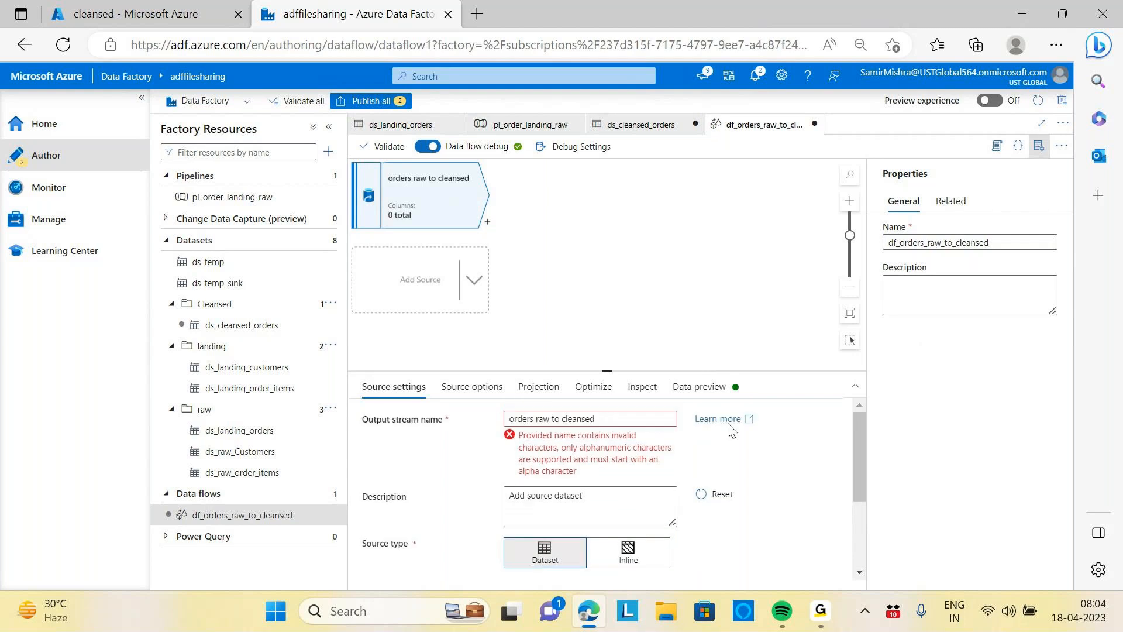
Remove the spaces from the source's output stream name so it reads ordersrawtoleansed
click(553, 420)
key(BackSpace)
click(535, 418)
key(BackSpace)
click(563, 419)
key(BackSpace)
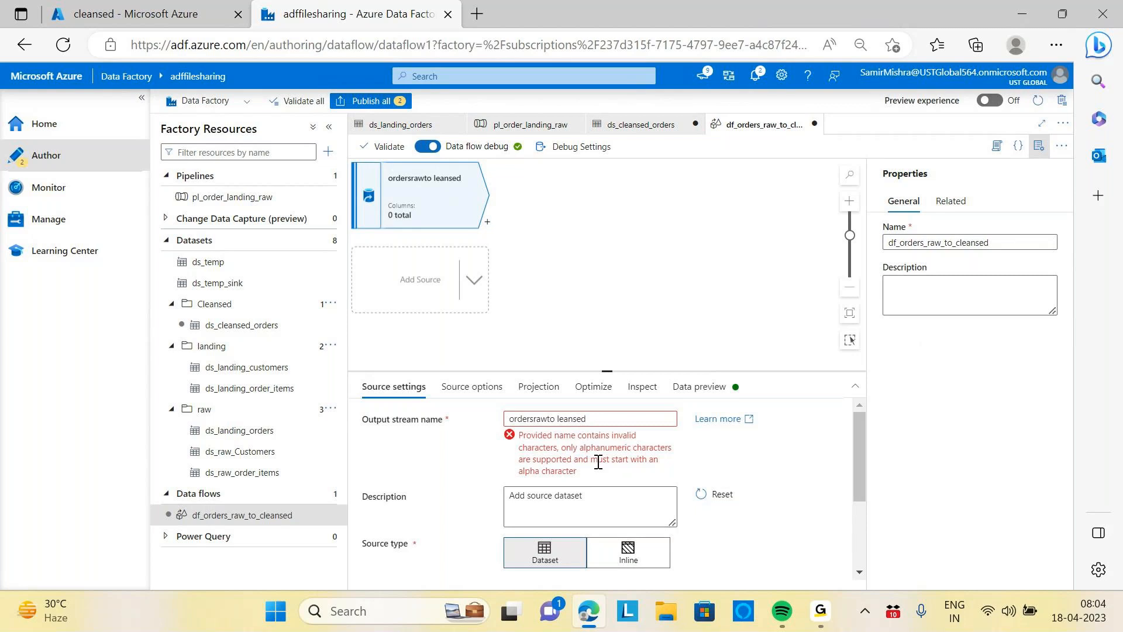
click(559, 422)
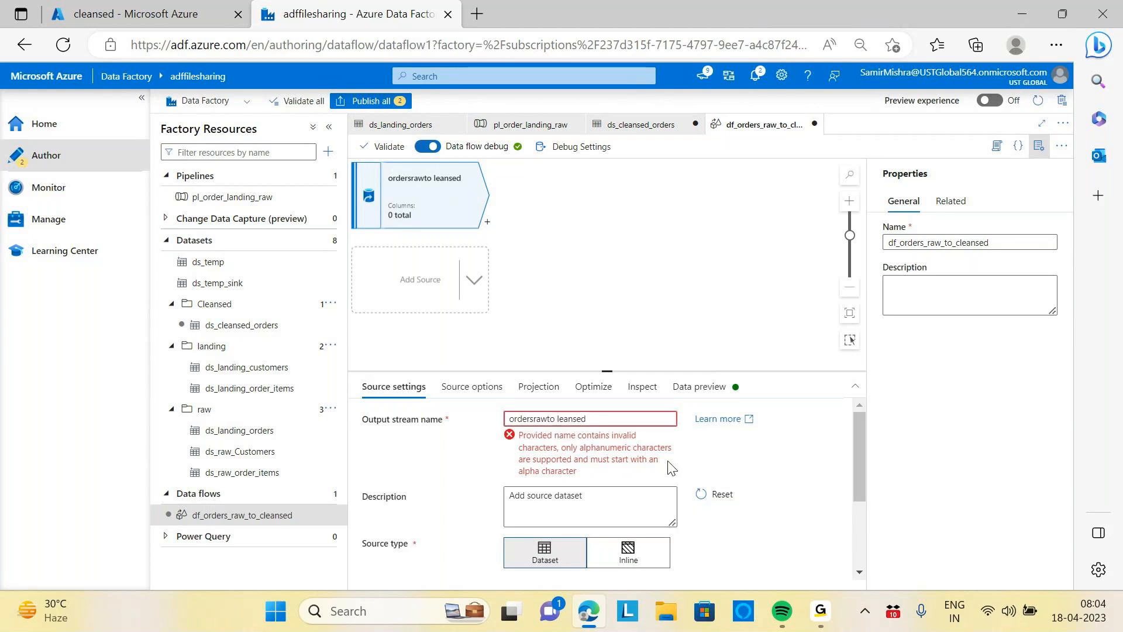
key(BackSpace)
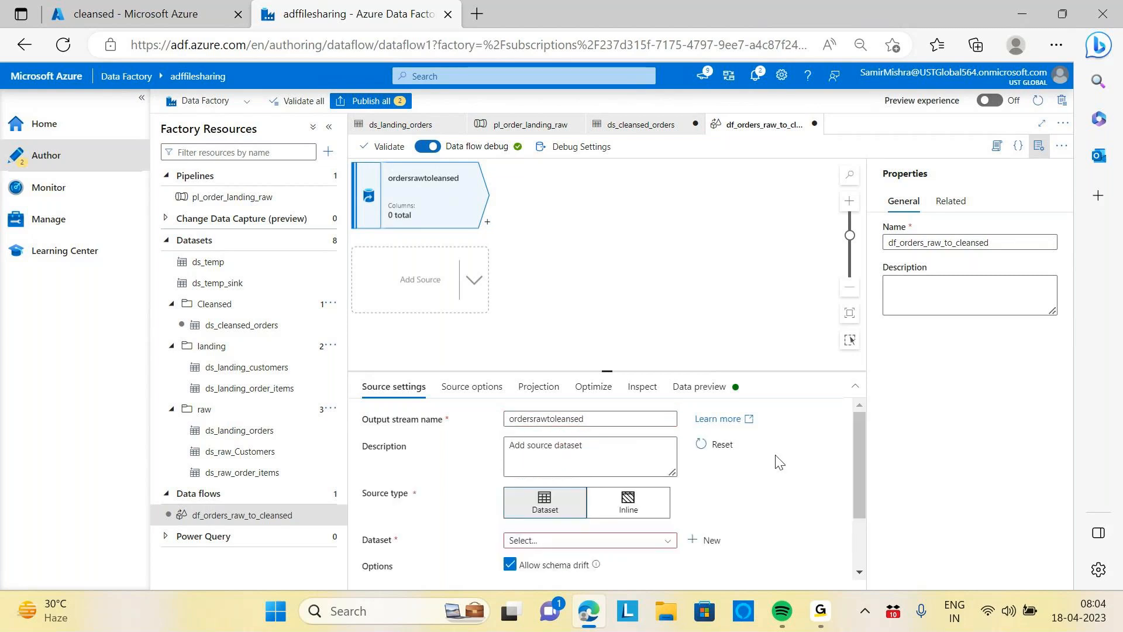
Set the source's dataset to ds_landing_orders
scroll(777, 462, down, 1)
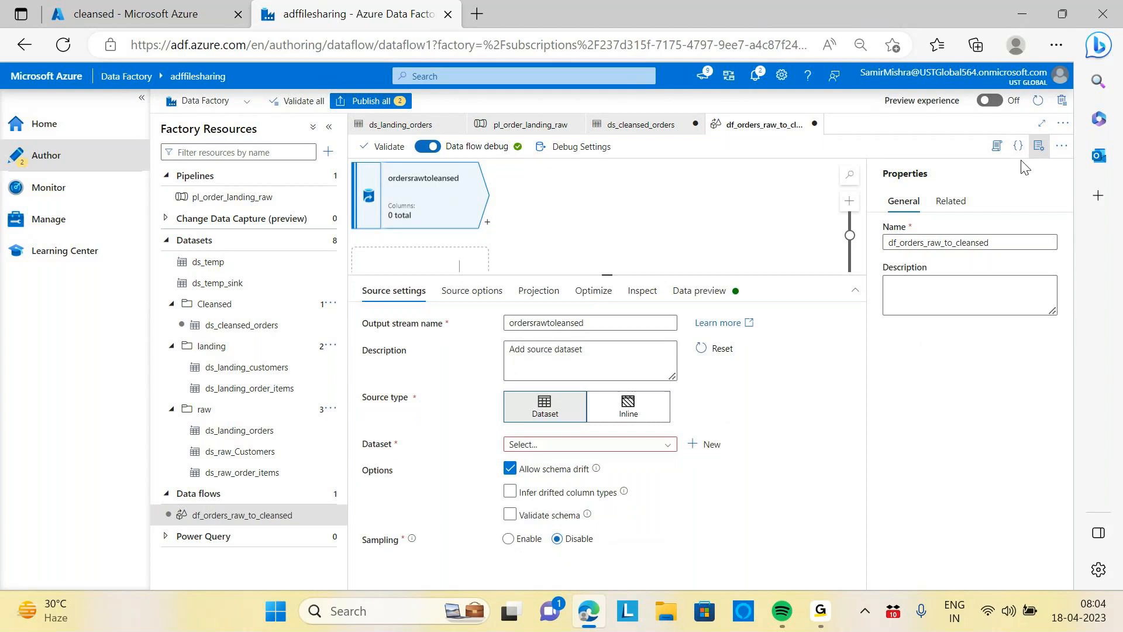
click(1038, 146)
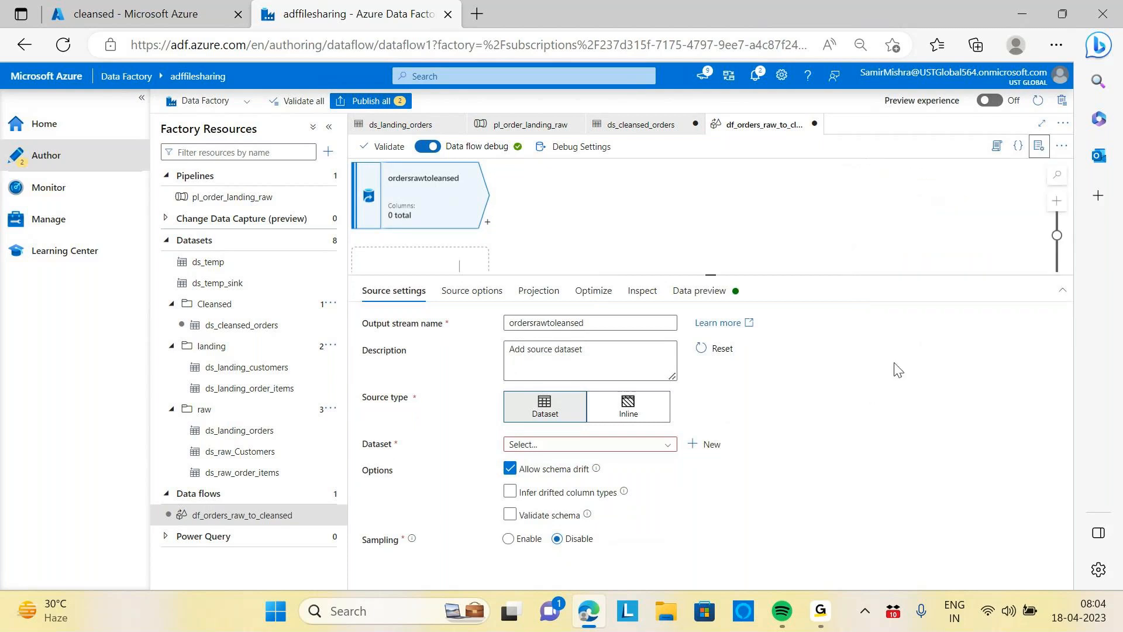
click(668, 449)
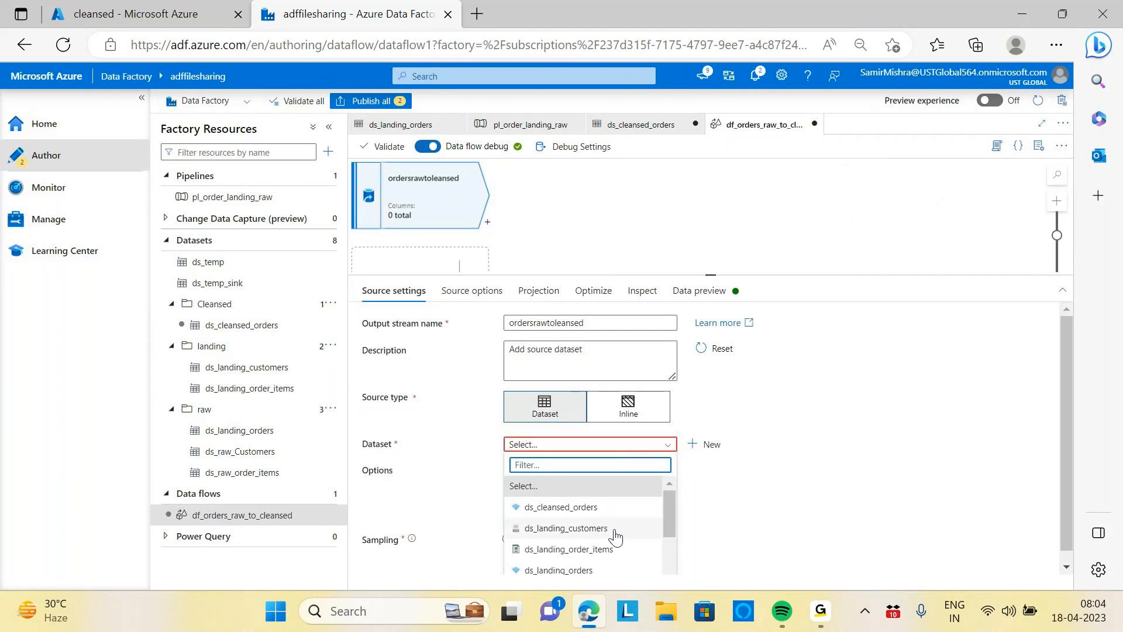
click(578, 570)
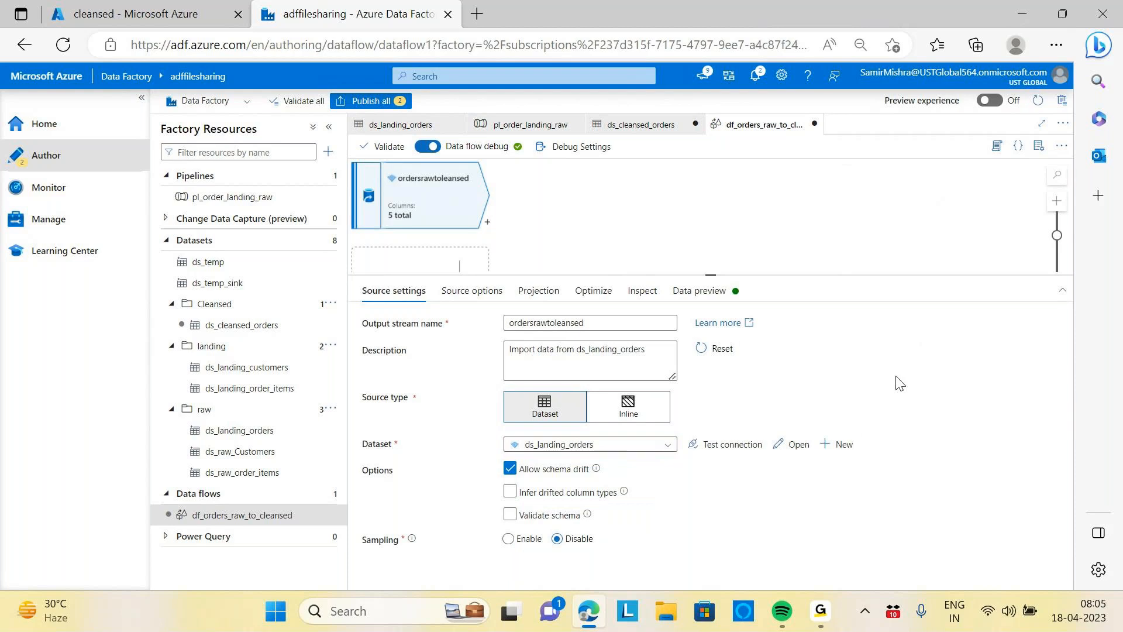
Inspect the source's options, projected columns and data preview
click(474, 298)
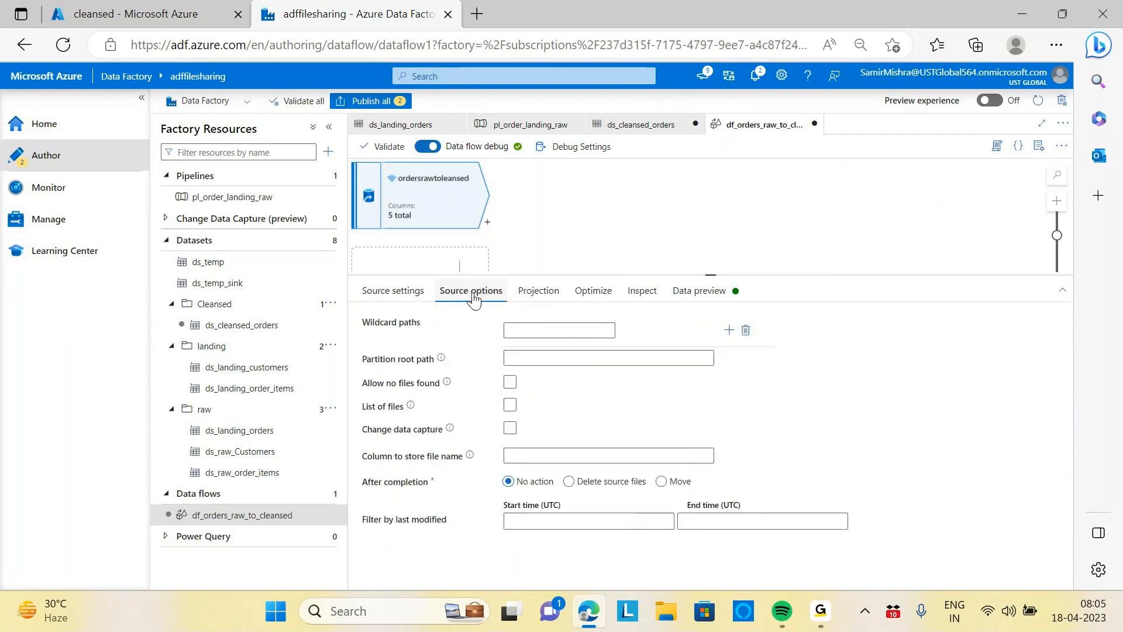
click(550, 295)
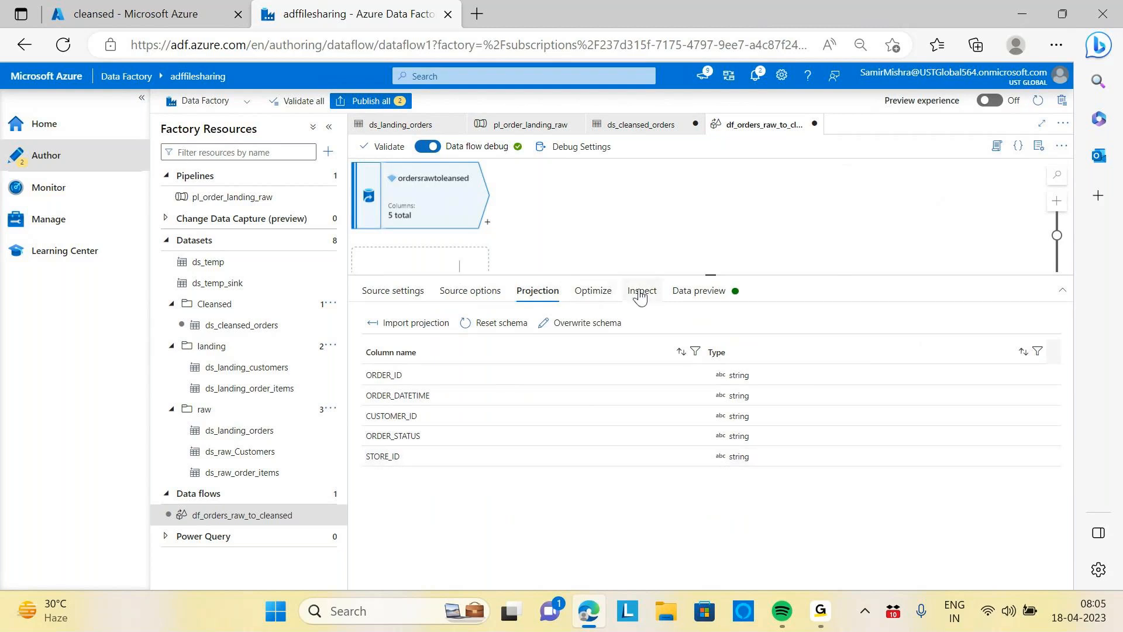
click(702, 292)
click(385, 345)
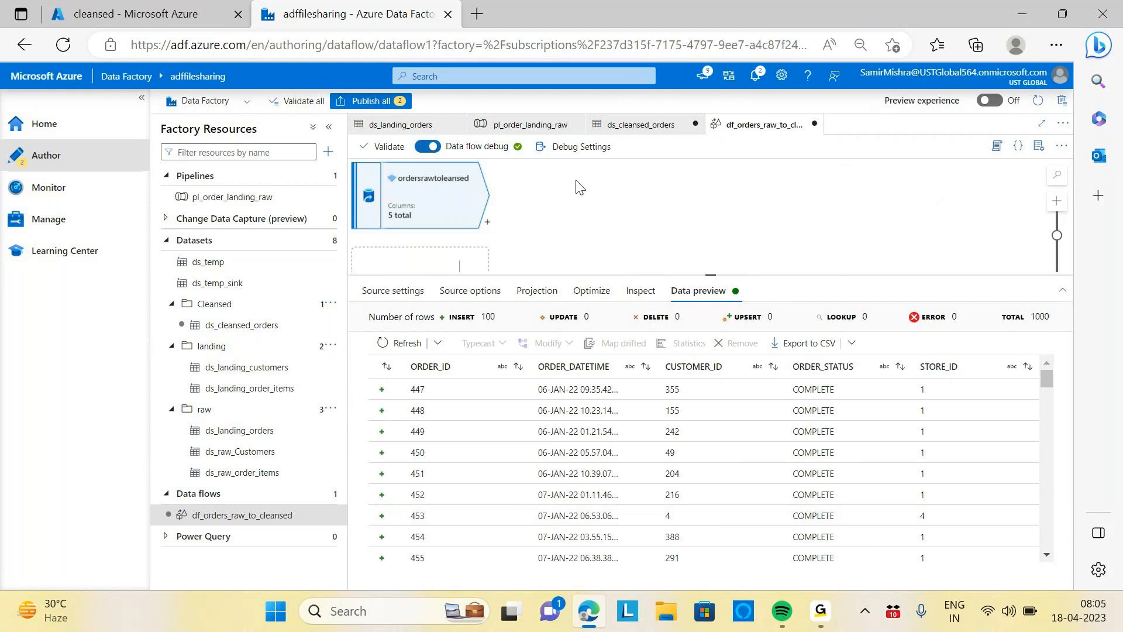
Add a Derived Column transformation after the source and name its output stream converttotimestamp
click(487, 222)
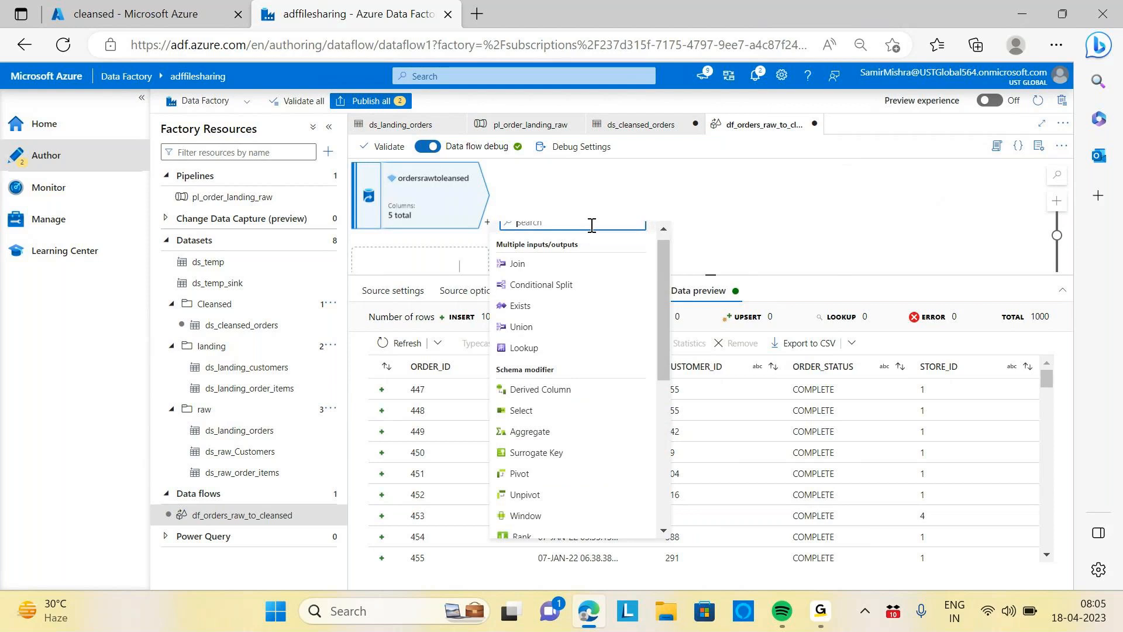
text(derive)
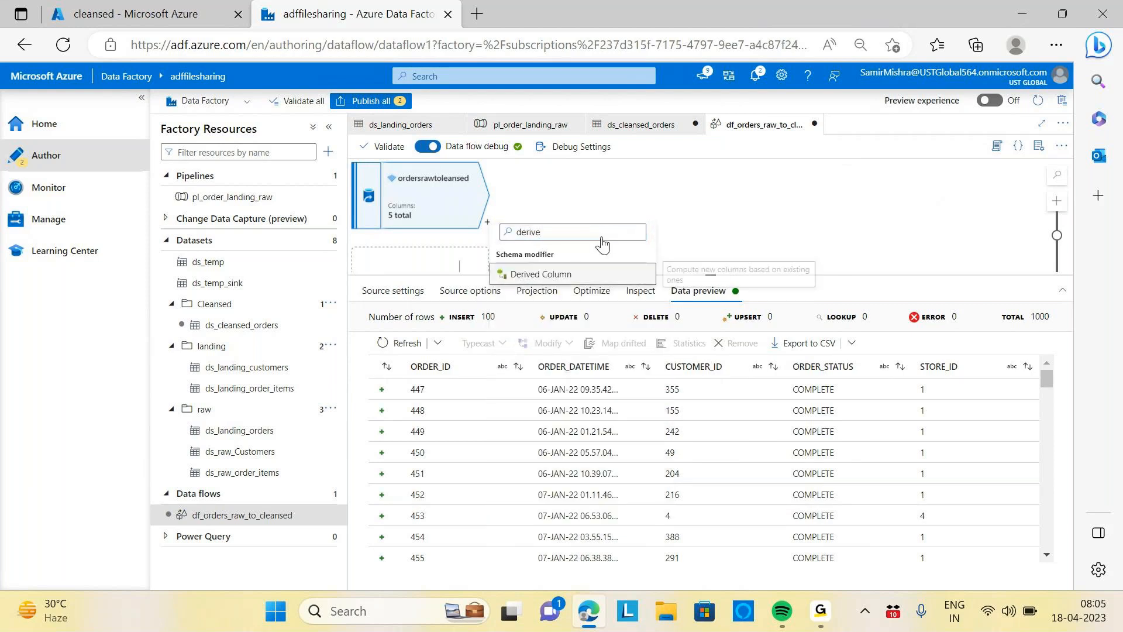
key(Return)
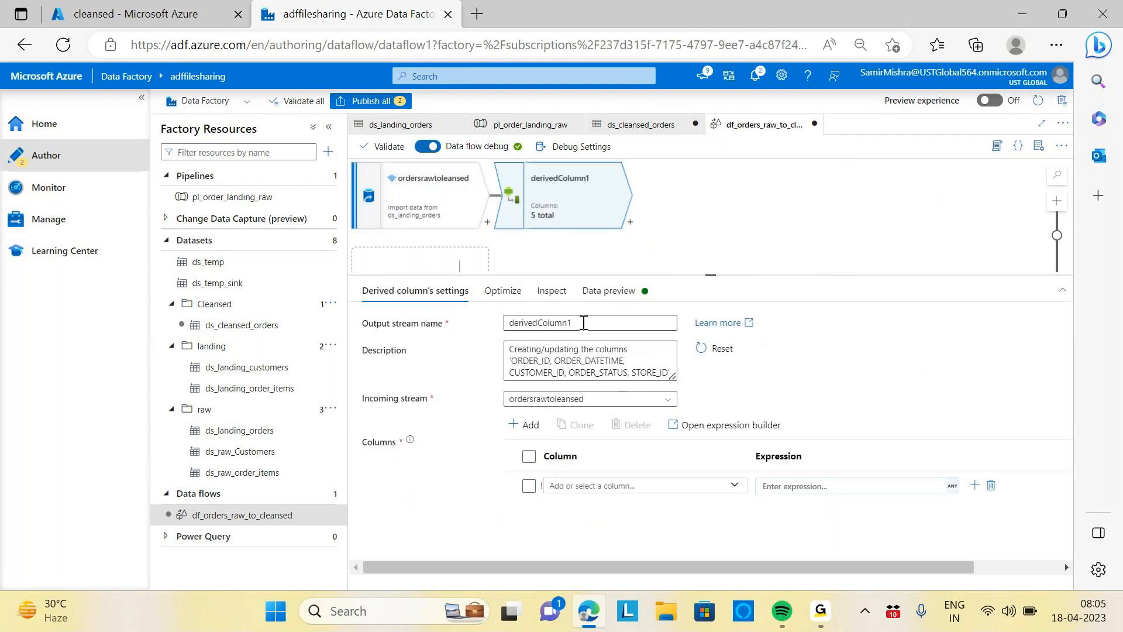
drag(582, 322, 495, 323)
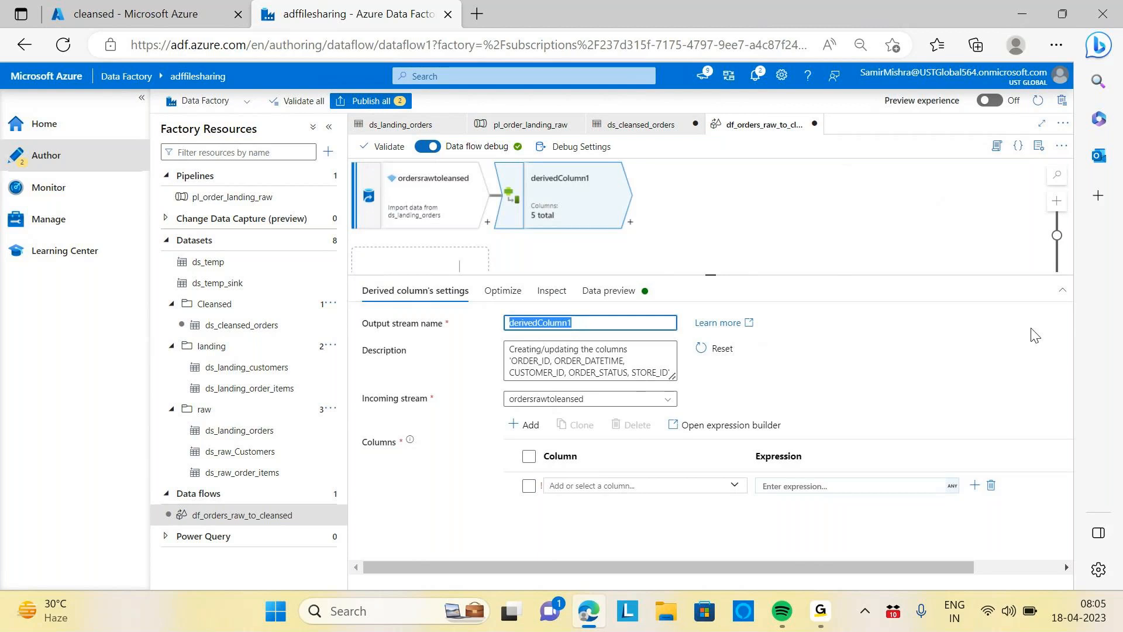
text(convert)
key(BackSpace)
text(to tim)
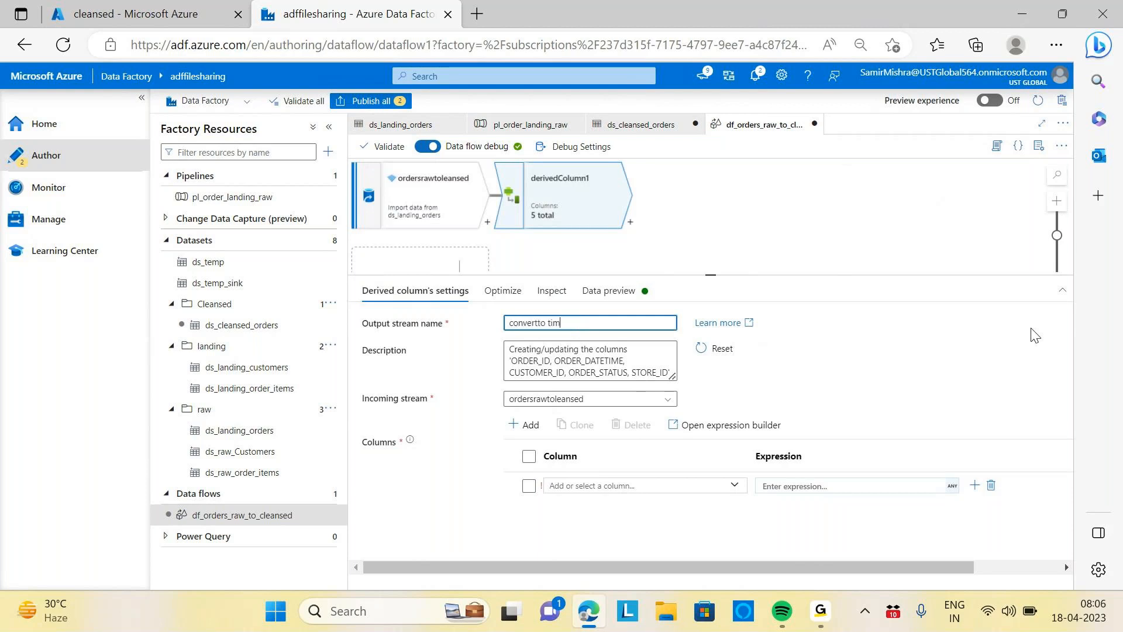
key(BackSpace)
text(otimestamp)
click(772, 226)
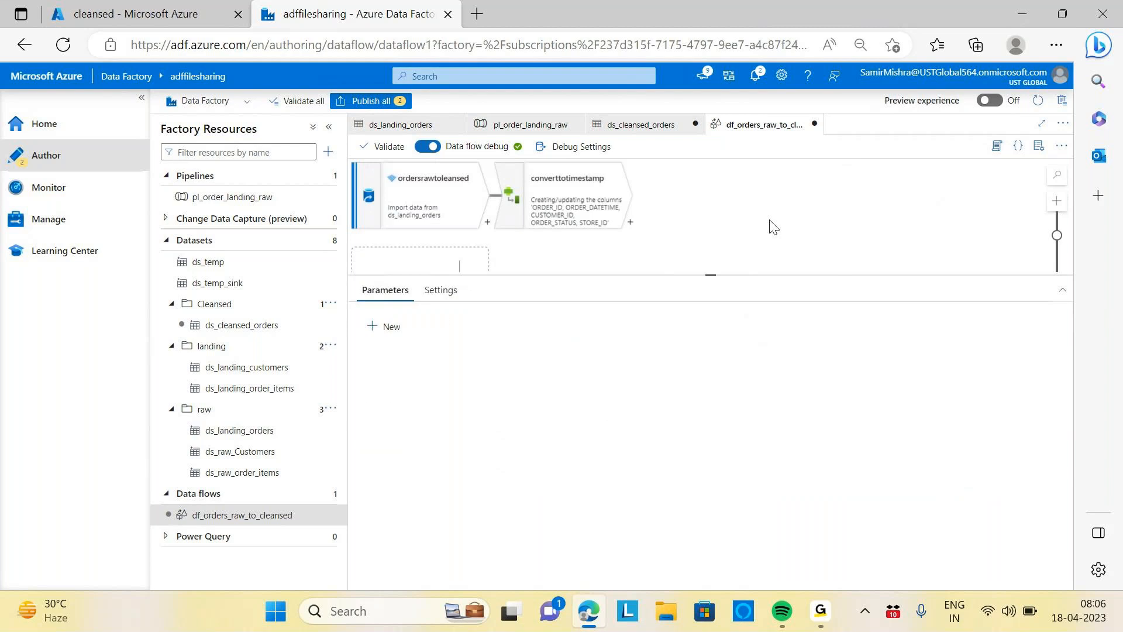
Add a new column named ORDER_DATE in the derived column's settings
click(601, 208)
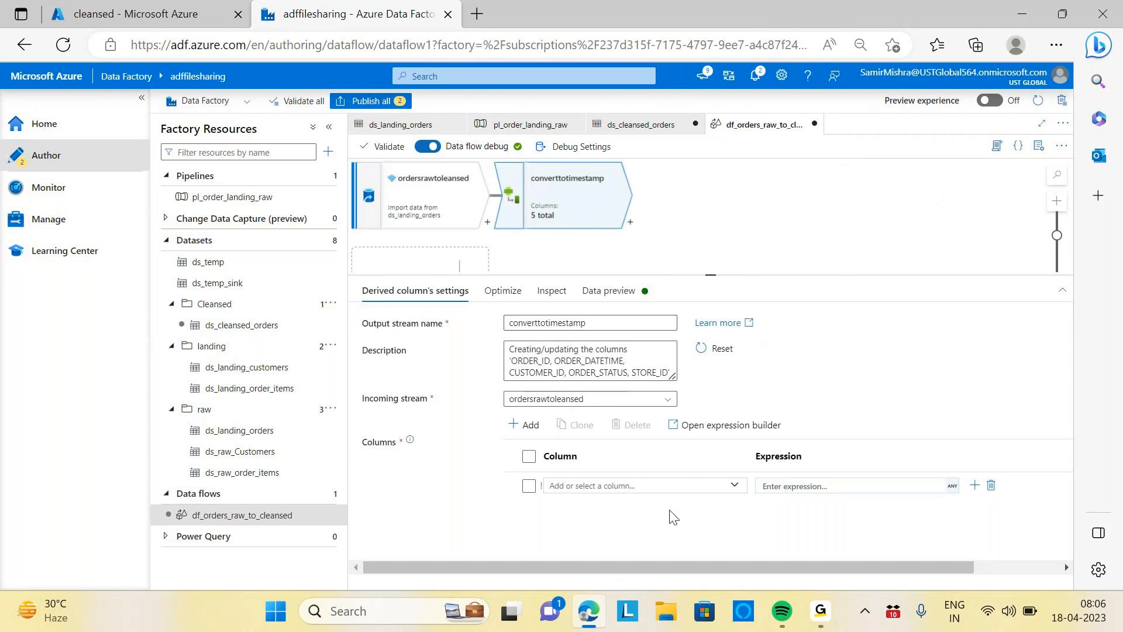
click(649, 485)
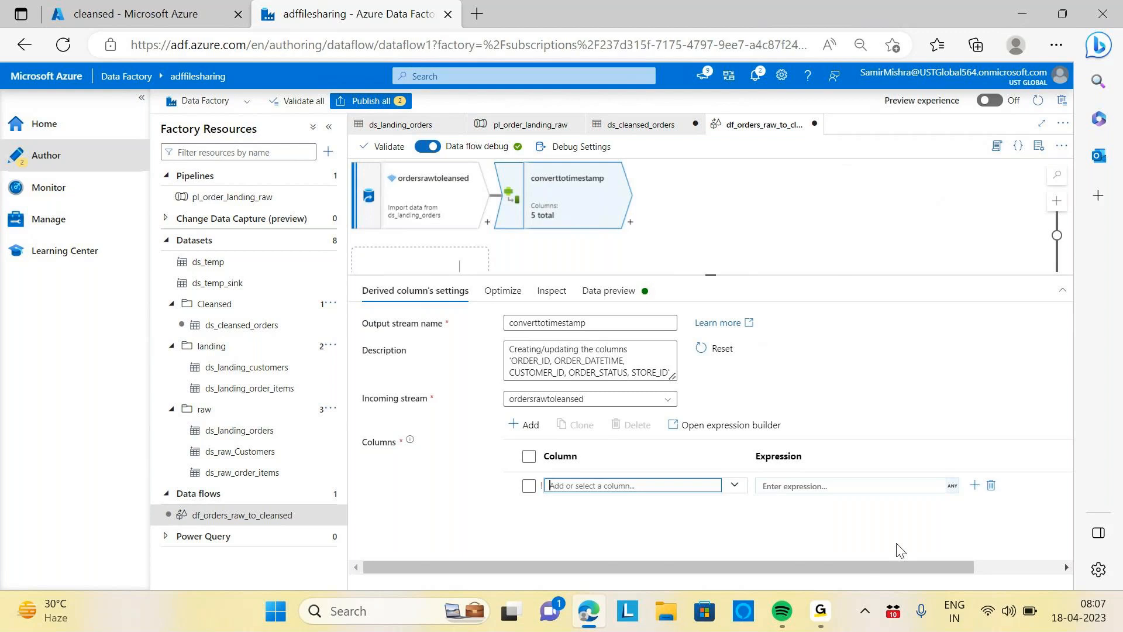
text(orde)
key(BackSpace)
key(BackSpace)
key(BackSpace)
key(BackSpace)
key(Caps_Lock)
text(ORDER)
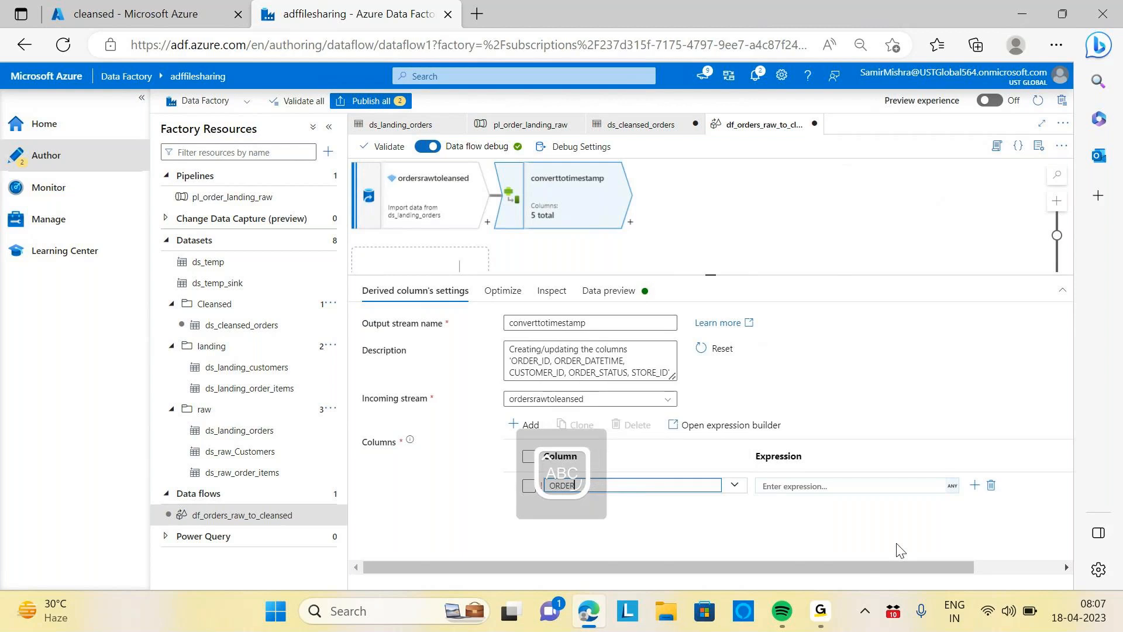
text(_DATE)
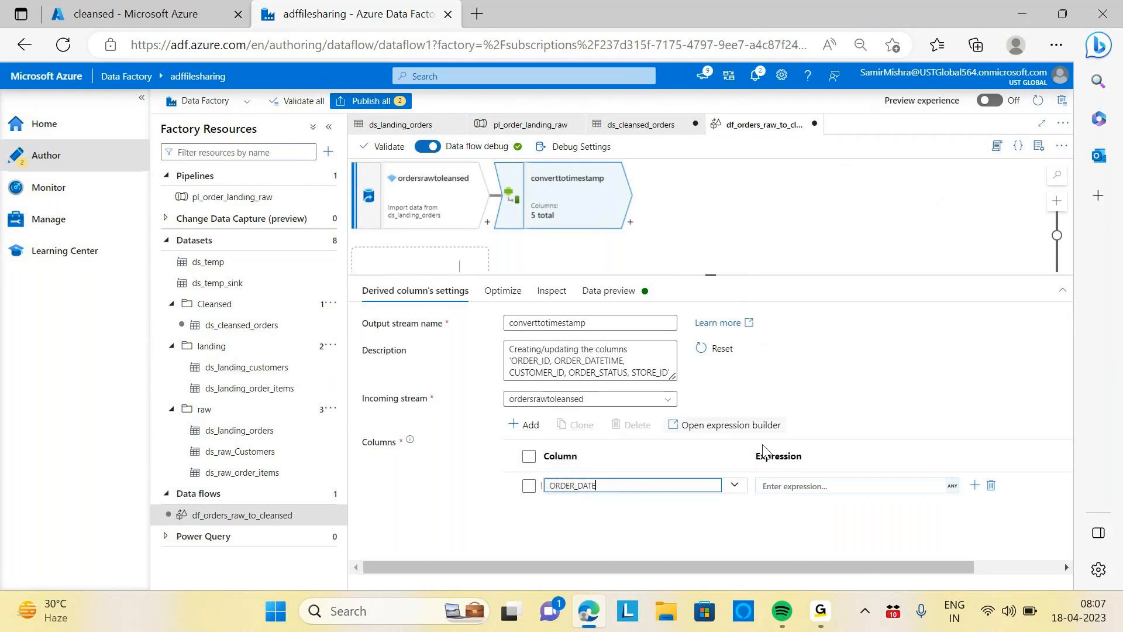
Open the expression builder for ORDER_DATE and start a toDate expression with ORDER_DATETIME as its string argument
click(814, 487)
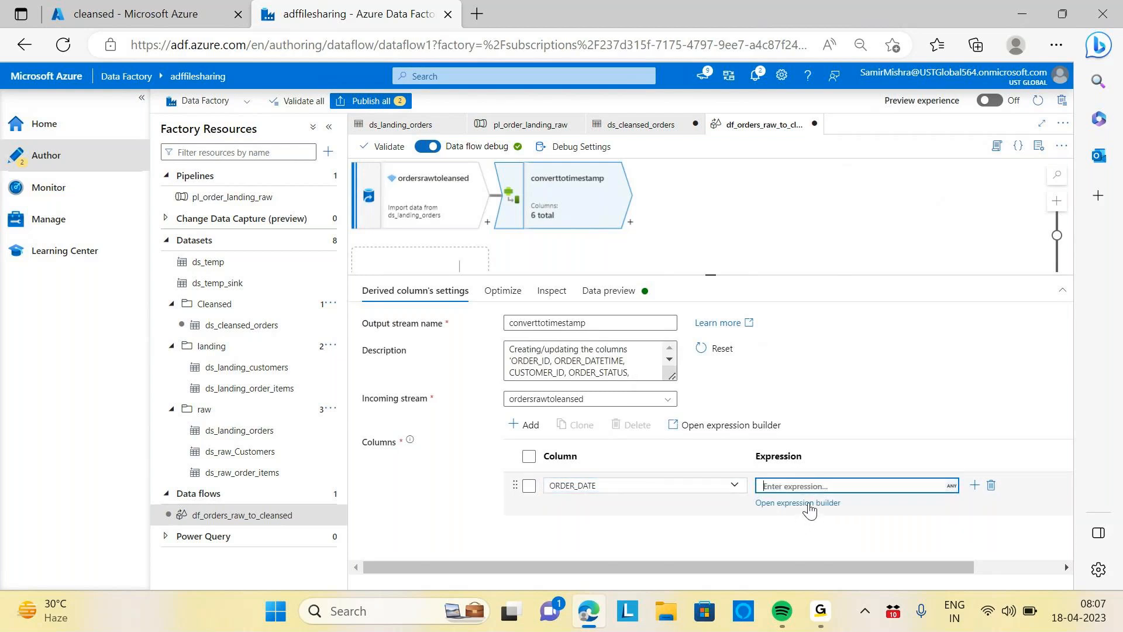
click(806, 504)
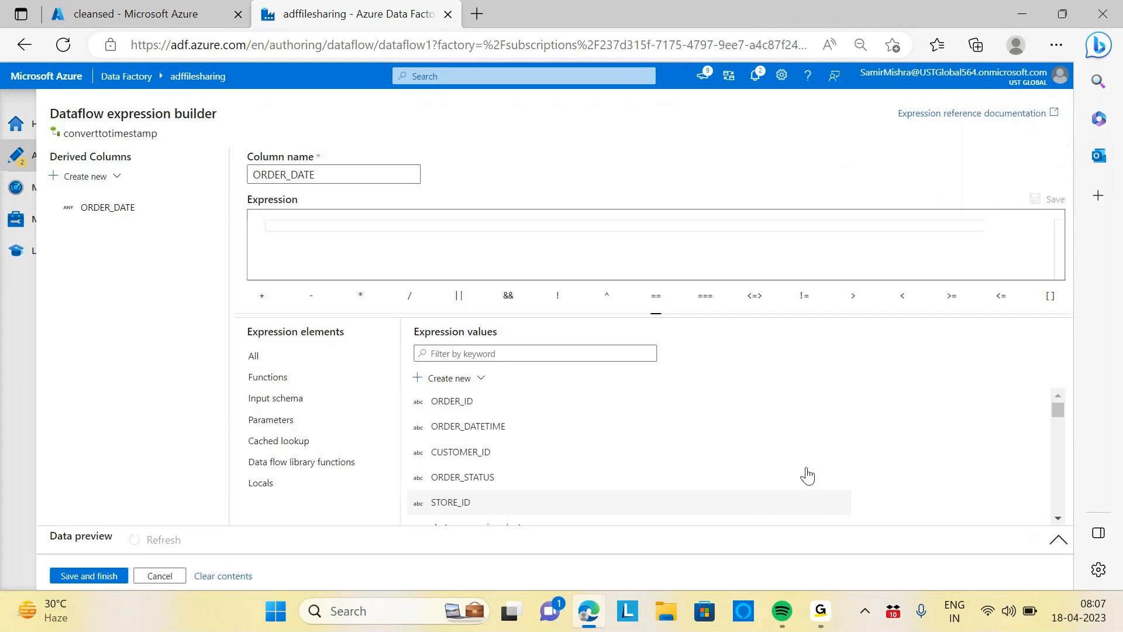
click(361, 228)
text(TO)
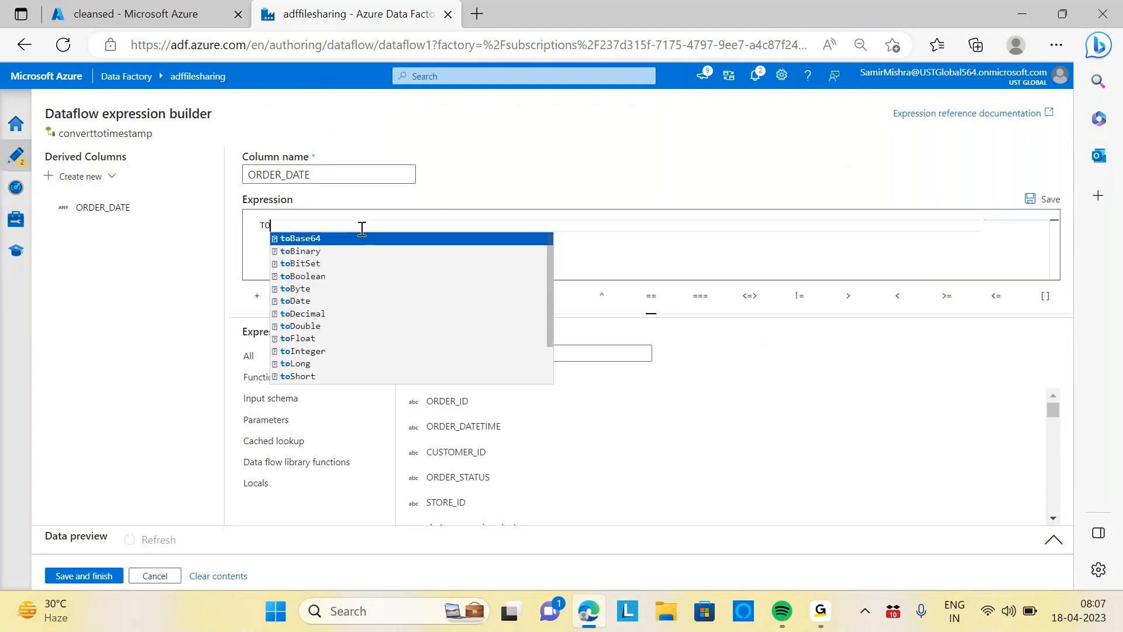
key(BackSpace)
key(BackSpace)
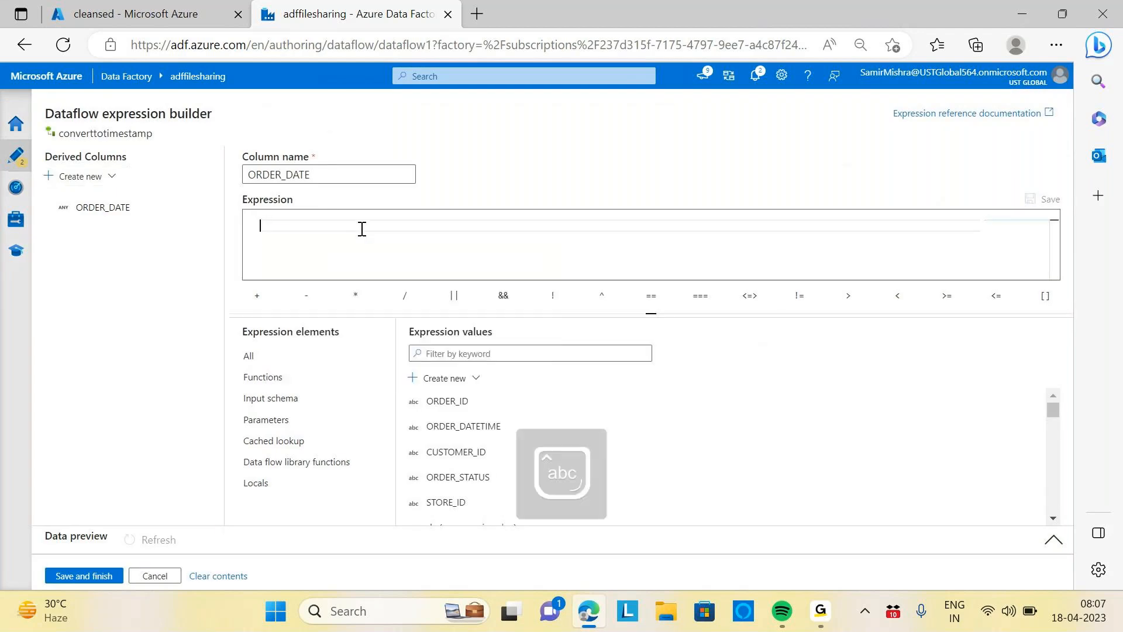
text(toD)
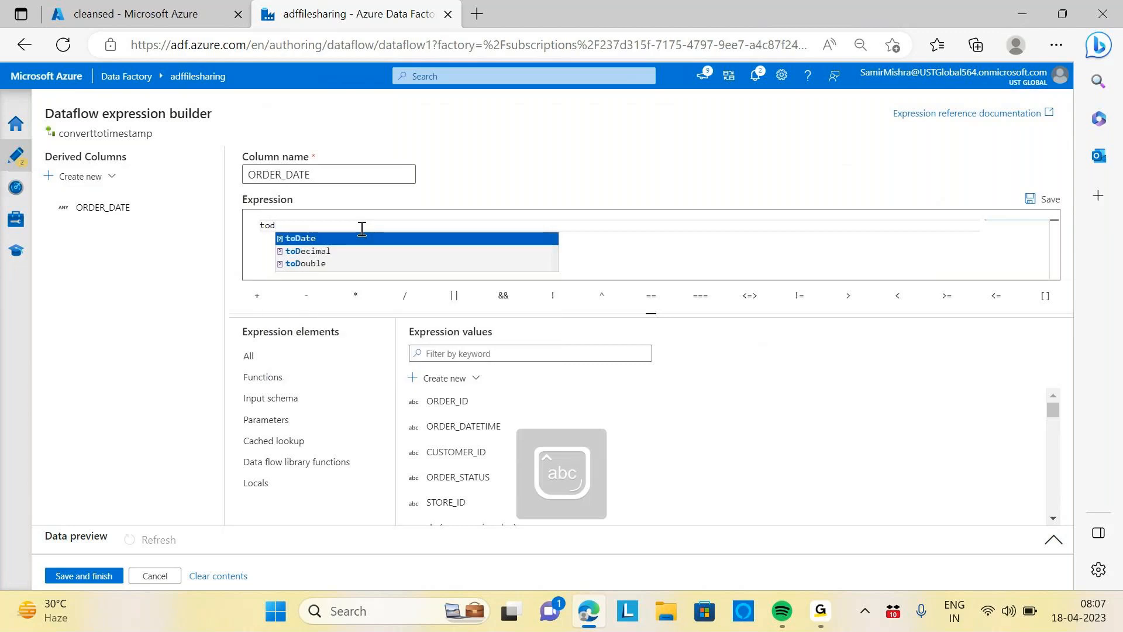
key(Return)
key(Caps_Lock)
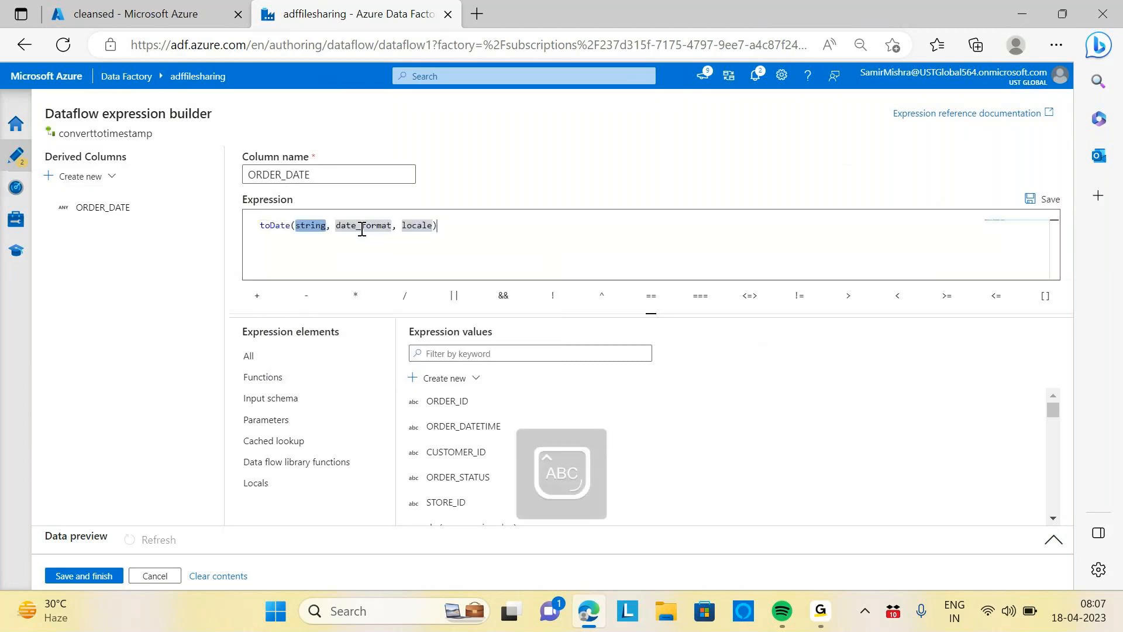
text(O)
text(RDER_DATE)
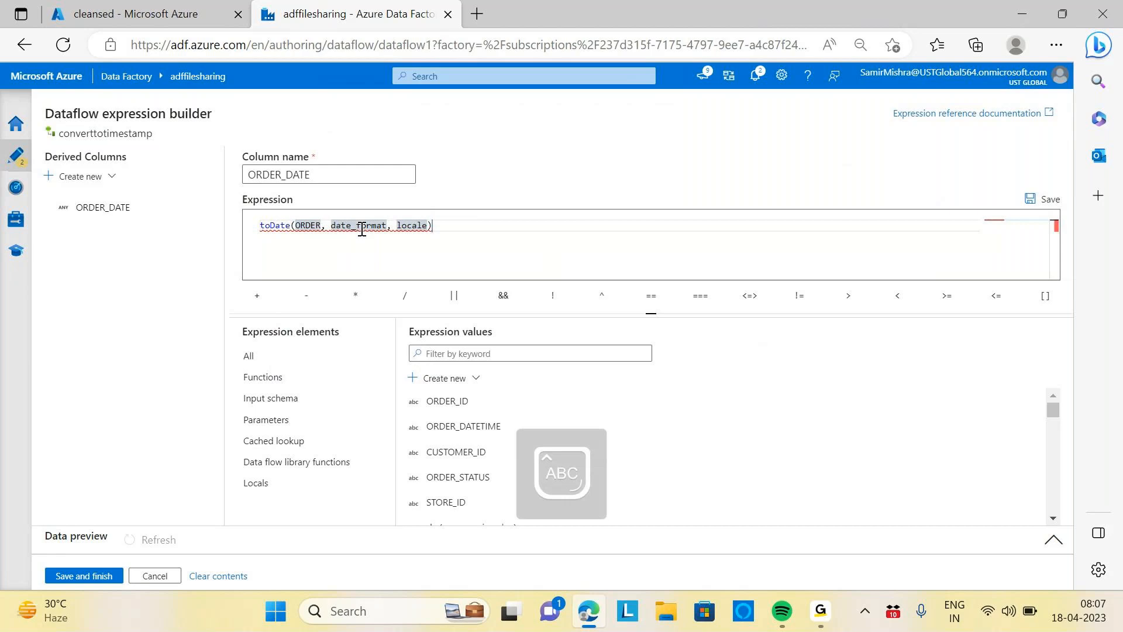
text(TIME)
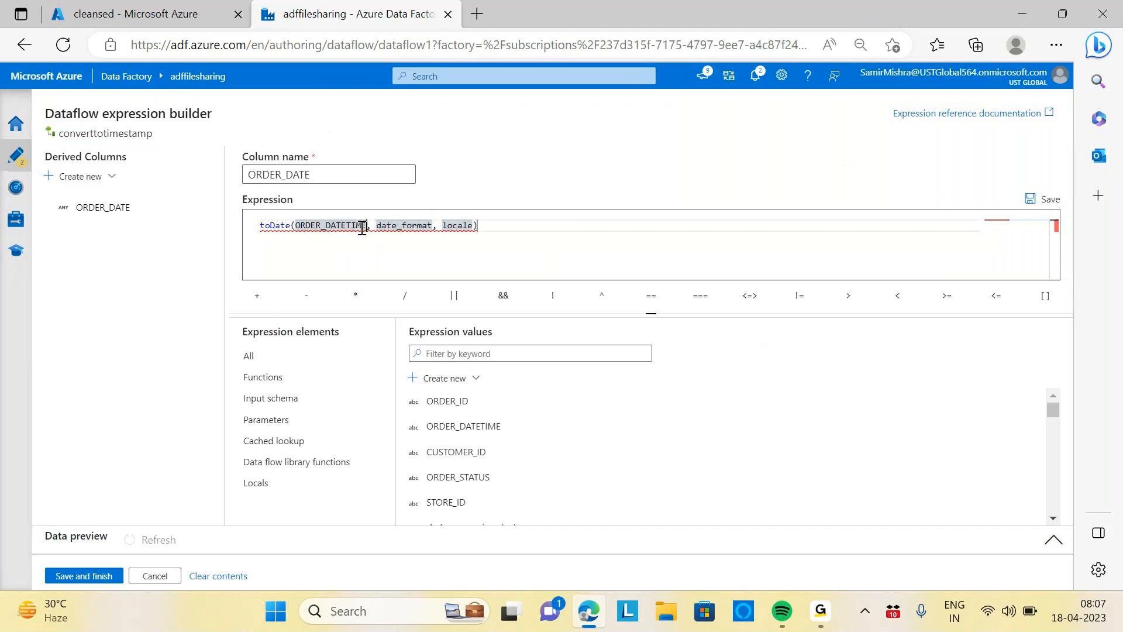
Replace the remaining arguments with the format 'dd-MMM-yy HH.mm.ss.SS' and save the expression
click(473, 231)
key(BackSpace)
key(BackSpace)
key(BackSpace)
key(BackSpace)
key(BackSpace)
key(BackSpace)
key(BackSpace)
key(BackSpace)
key(BackSpace)
key(BackSpace)
key(BackSpace)
key(BackSpace)
key(BackSpace)
key(BackSpace)
key(BackSpace)
key(BackSpace)
key(BackSpace)
key(BackSpace)
key(BackSpace)
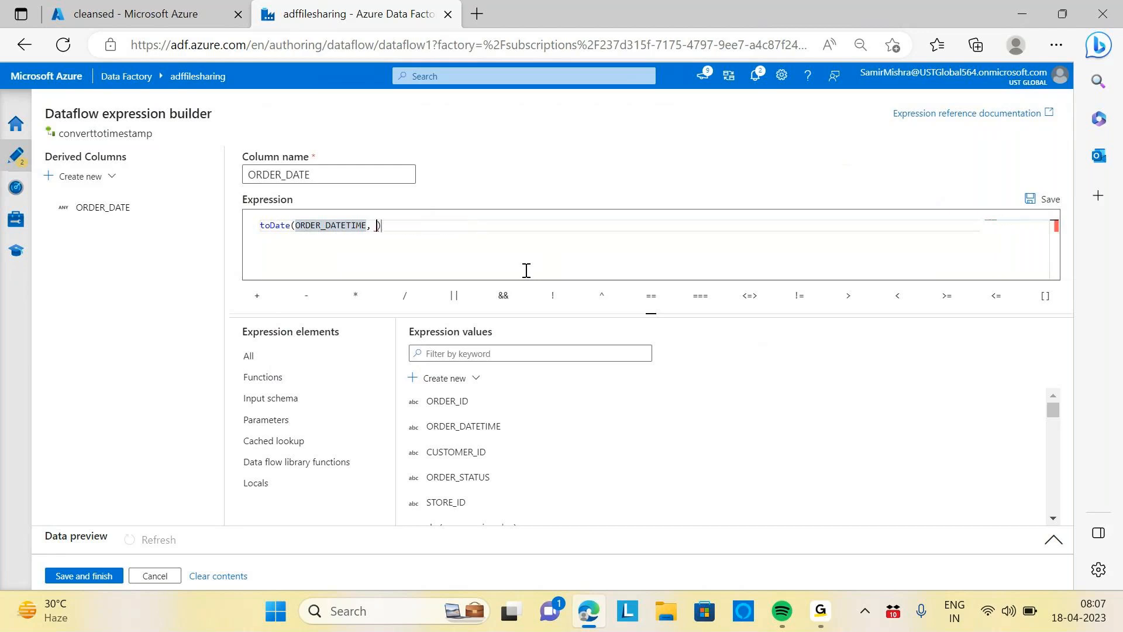
key(BackSpace)
text(')
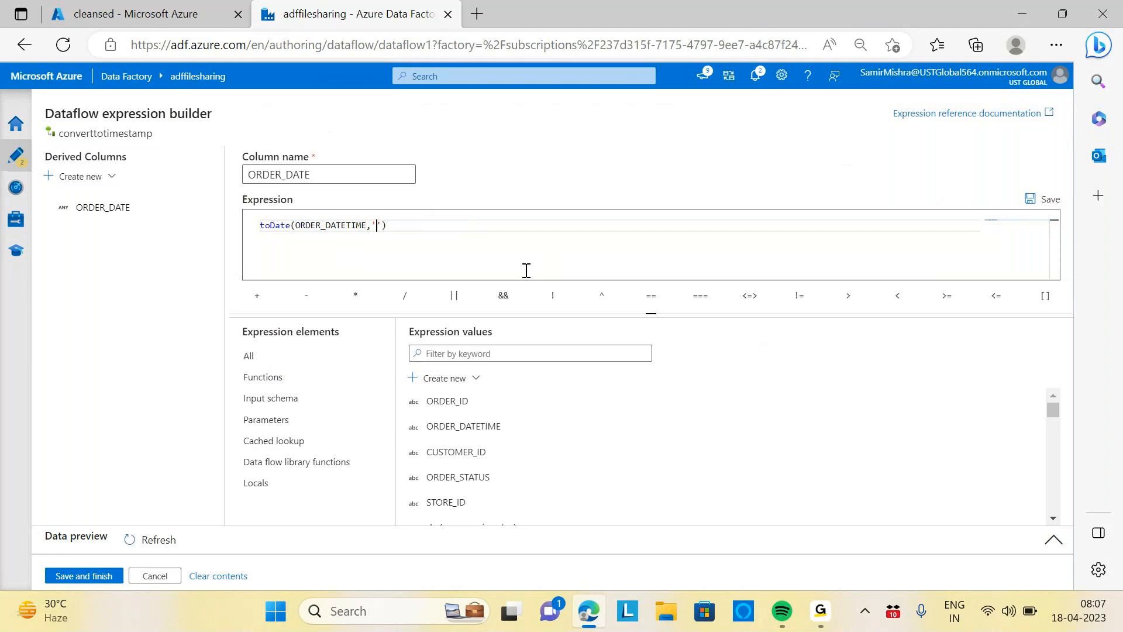
text(dd)
key(Caps_Lock)
text(-)
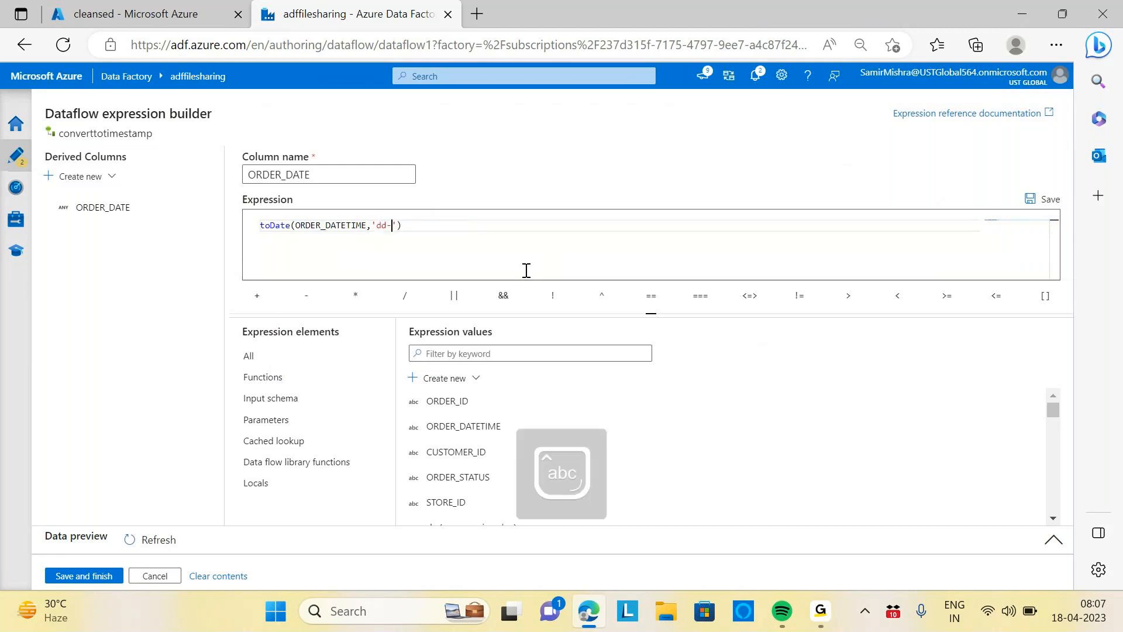
text(MMM-yy)
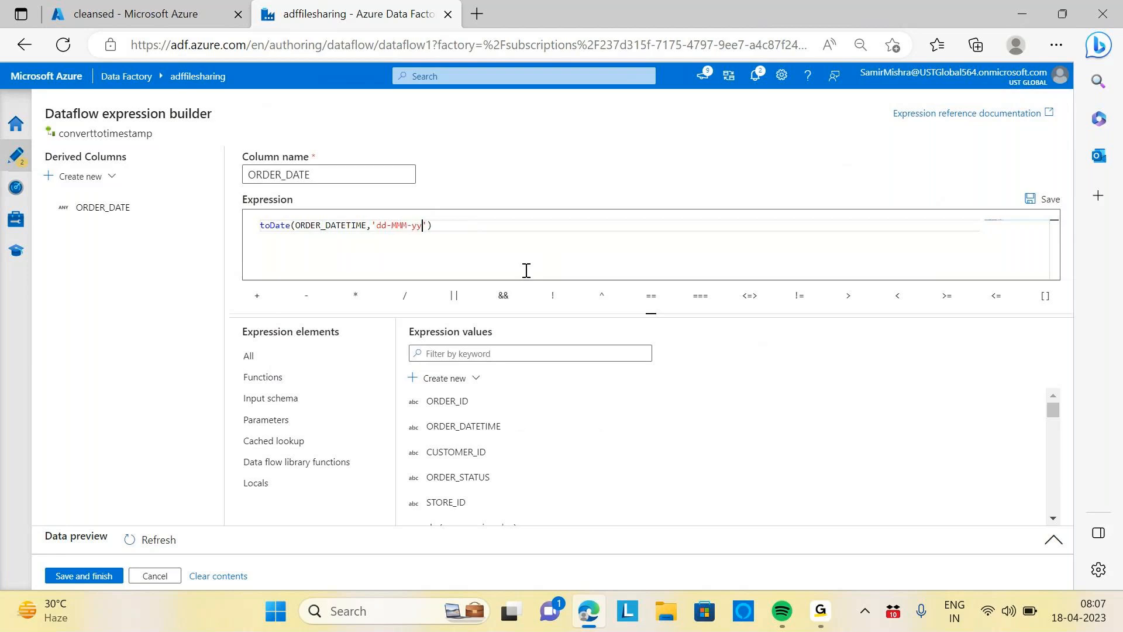
text( HH.mm.)
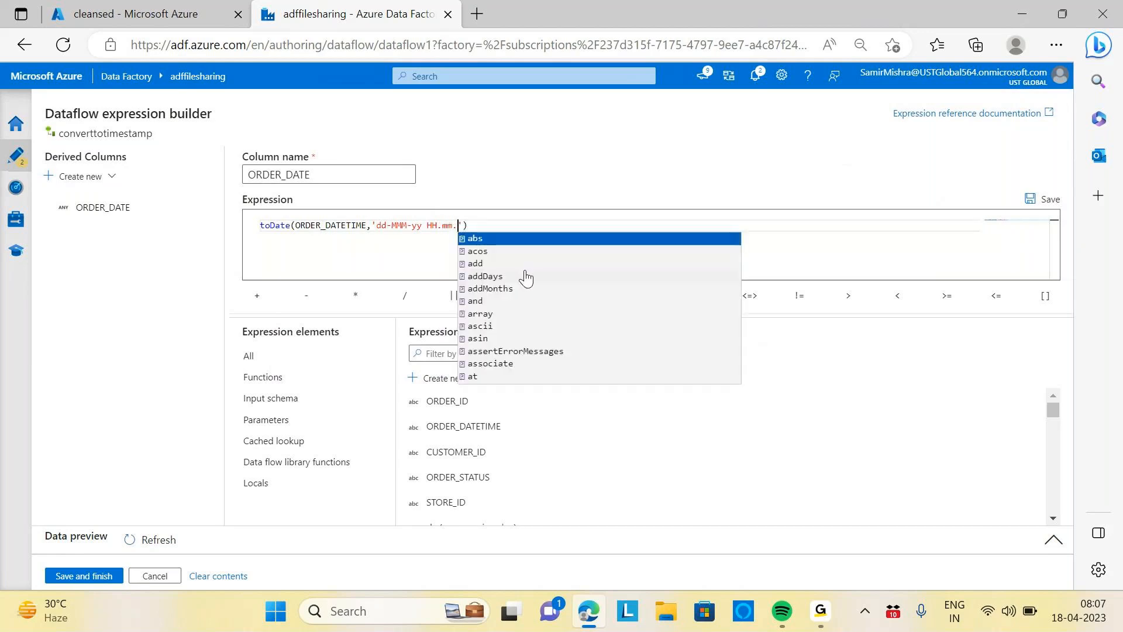
text(ss.SS)
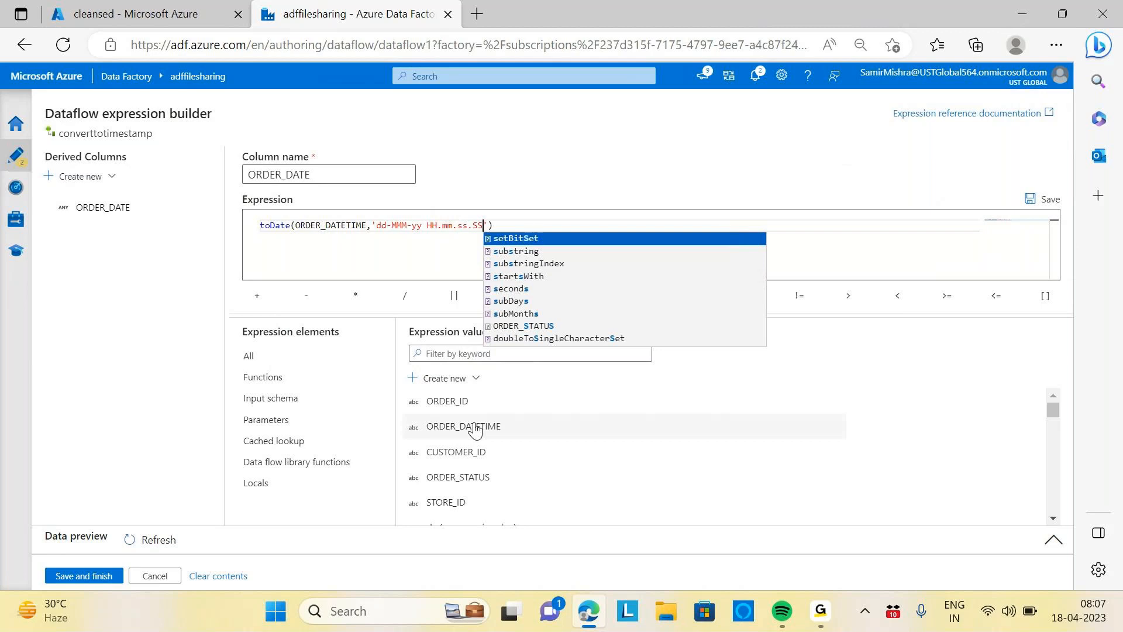
click(83, 576)
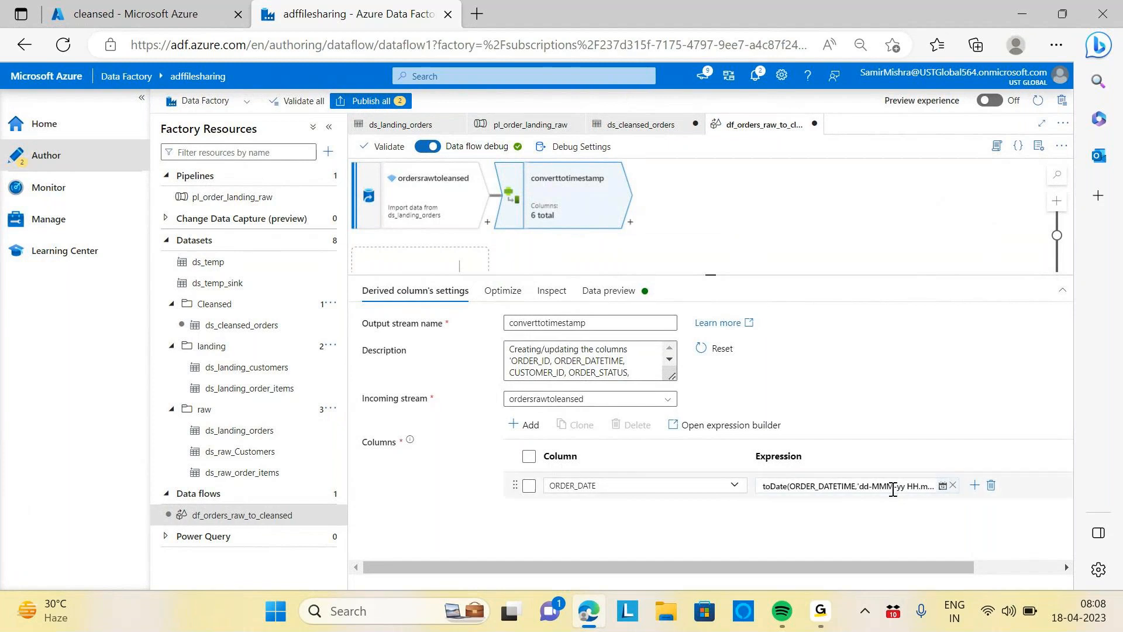
Reopen the ORDER_DATE expression in the expression builder to review its format string, then save and close it
click(888, 486)
click(819, 502)
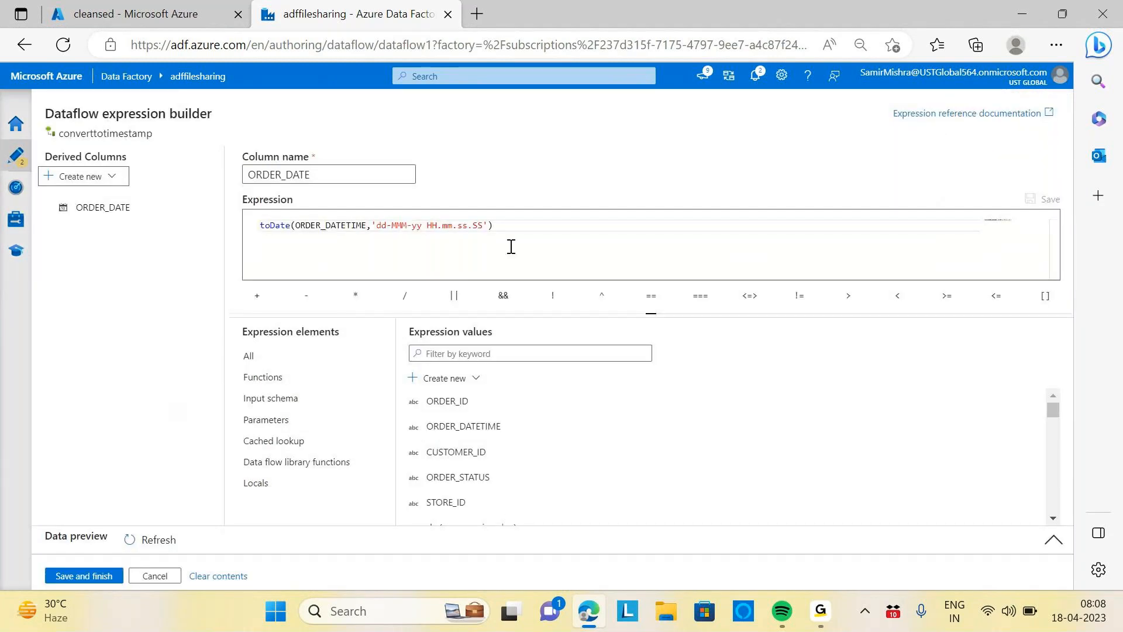
click(400, 228)
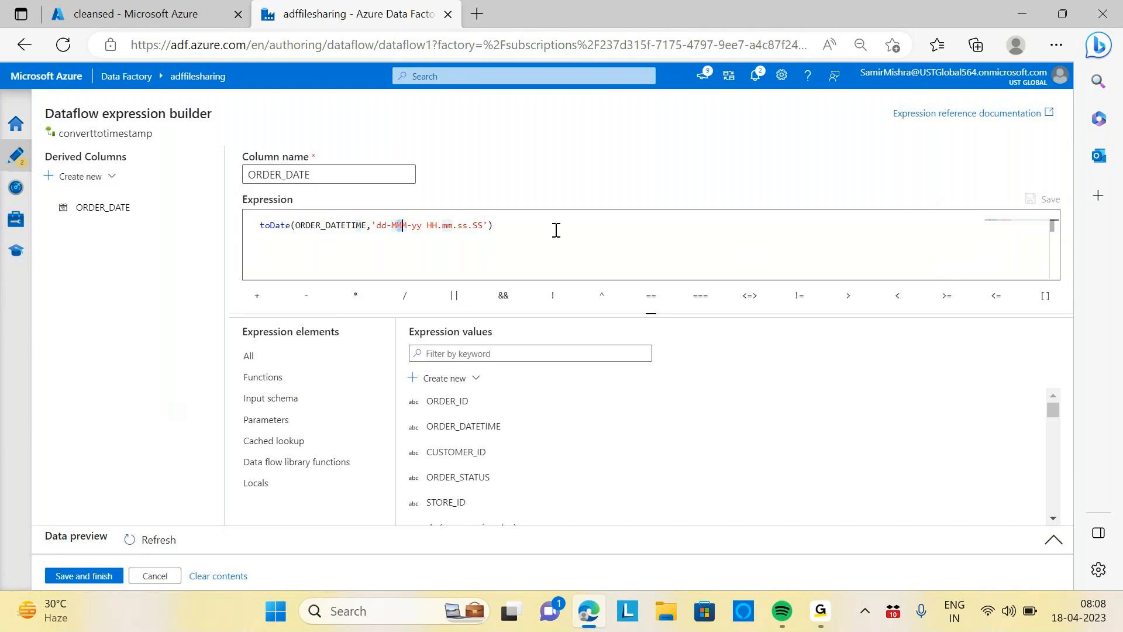
click(101, 578)
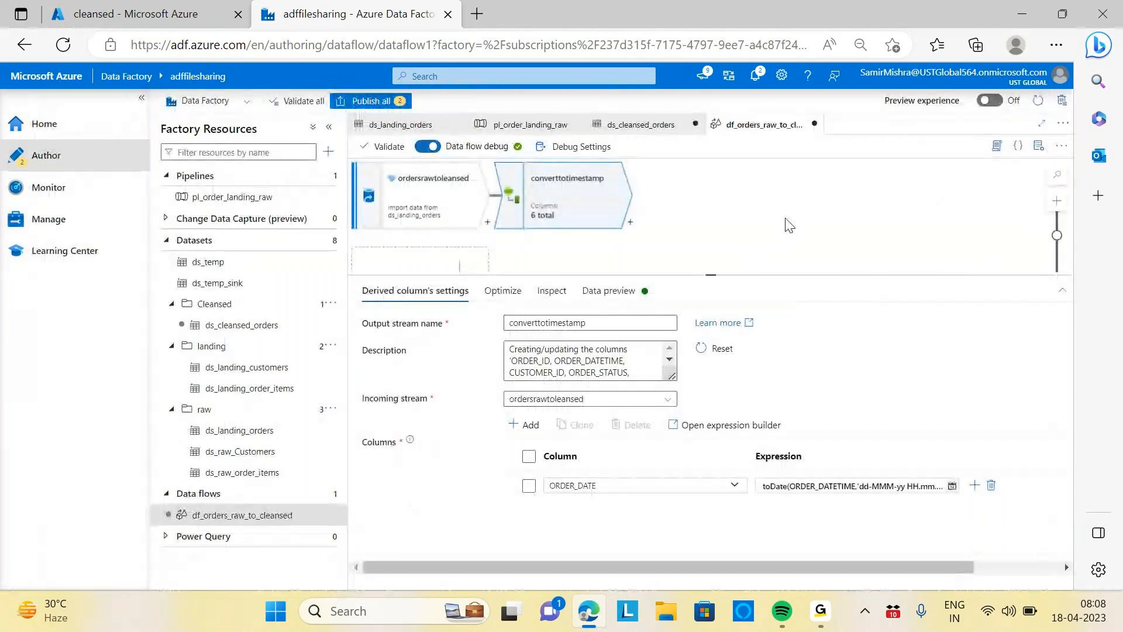
Refresh the data preview of the converttotimestamp transformation to check the ORDER_DATE values
click(604, 295)
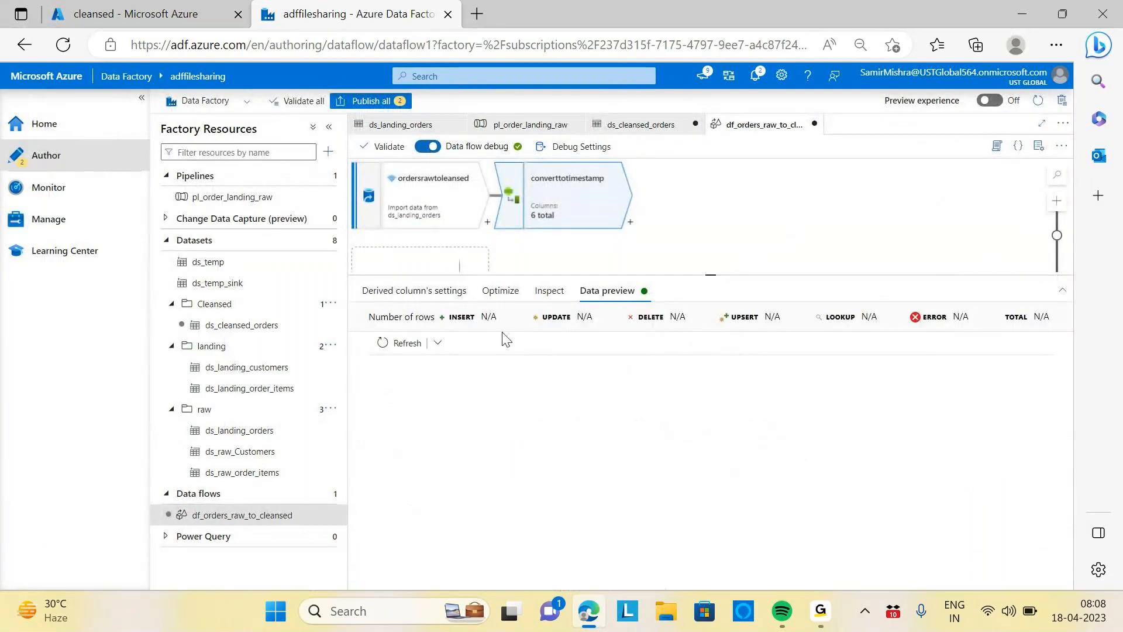
click(386, 346)
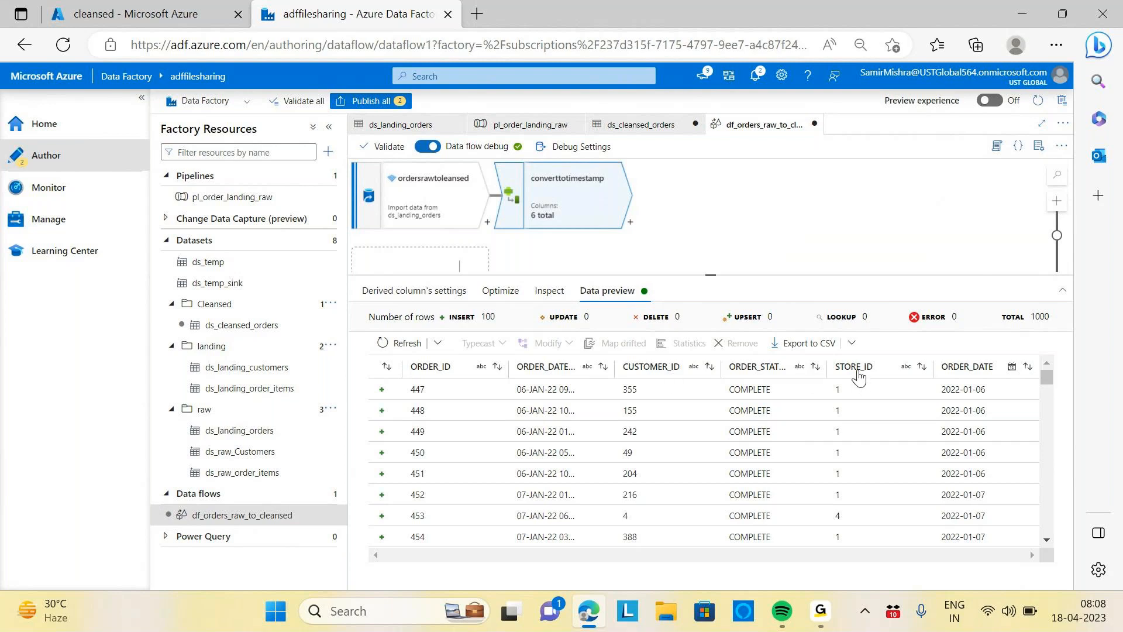
drag(709, 273, 712, 281)
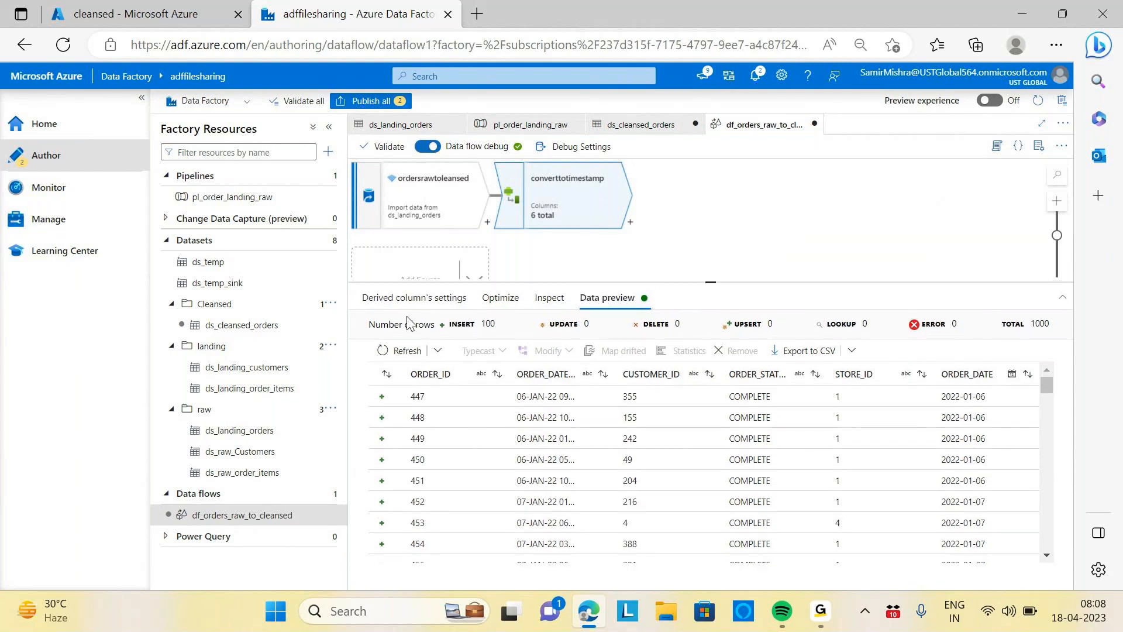
click(410, 297)
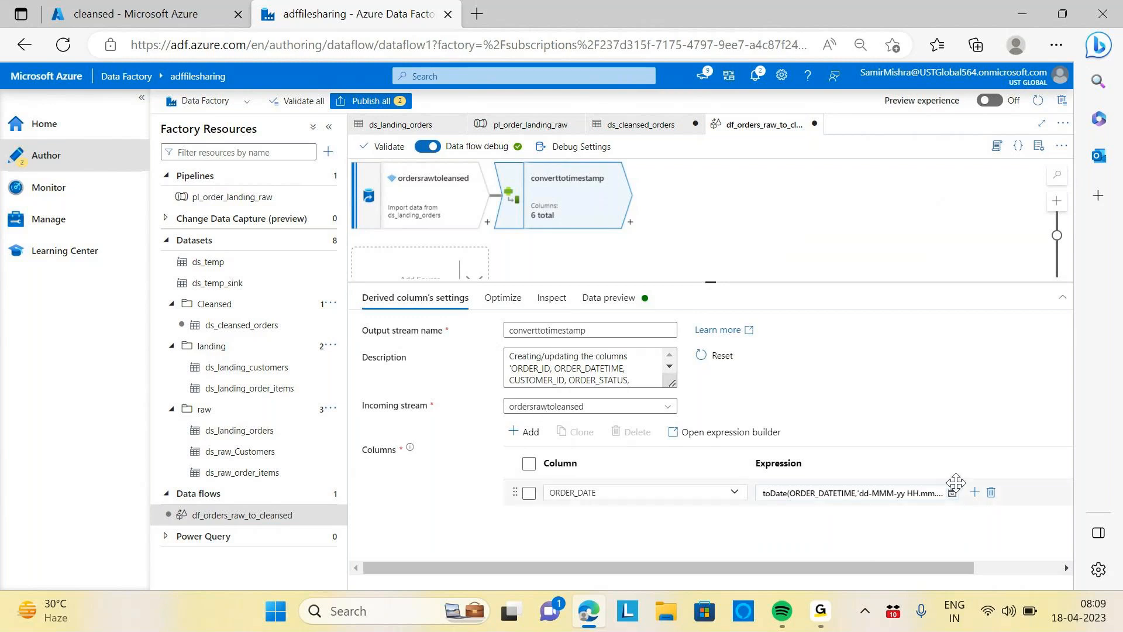
Add a second derived column and name it Updated_TimeStamp
click(974, 493)
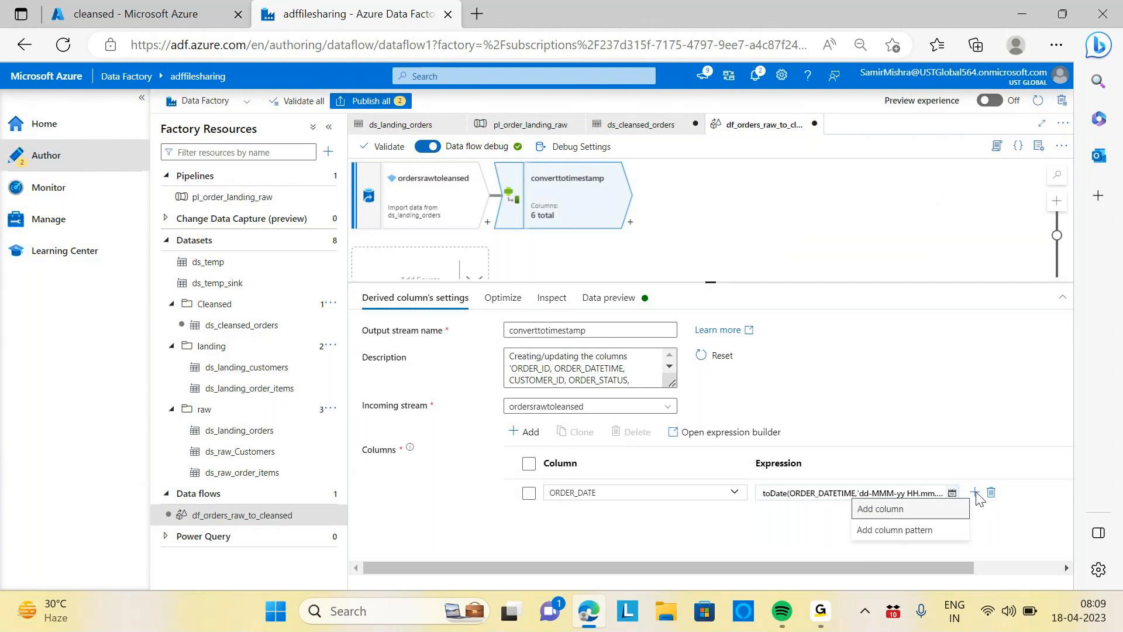
click(885, 509)
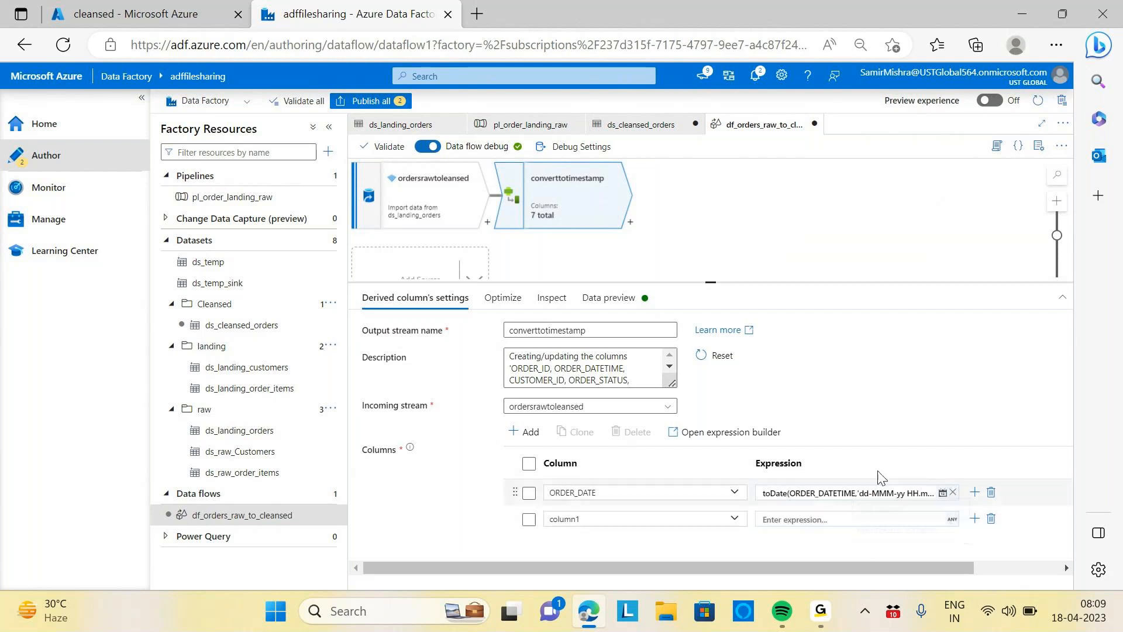
click(600, 519)
key(BackSpace)
key(BackSpace)
key(BackSpace)
key(BackSpace)
key(BackSpace)
key(BackSpace)
key(BackSpace)
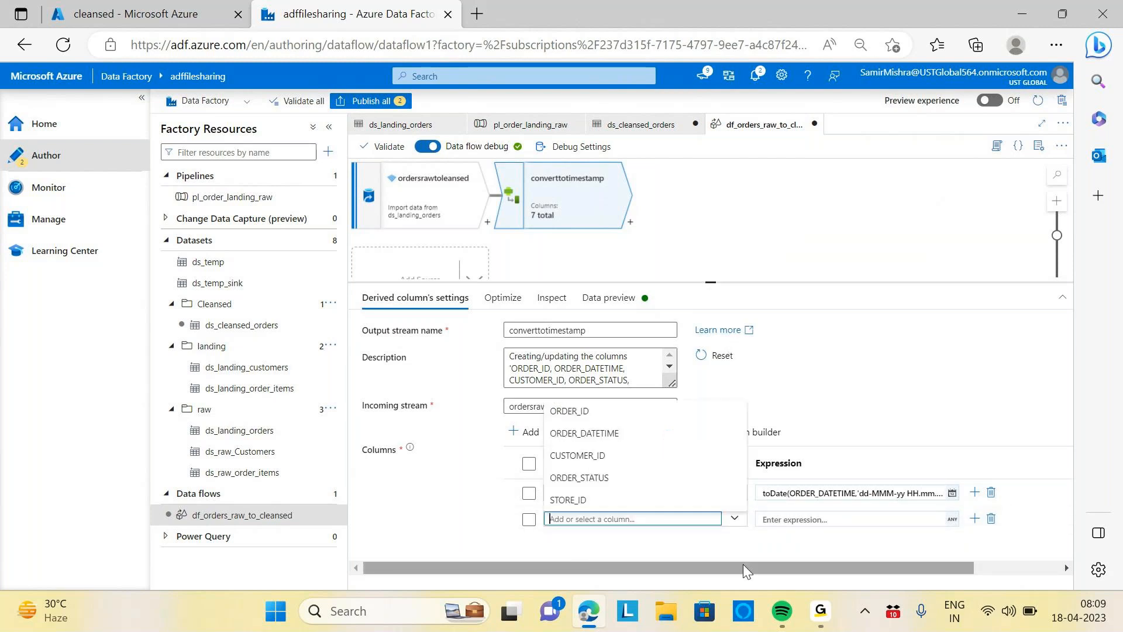
text(Update)
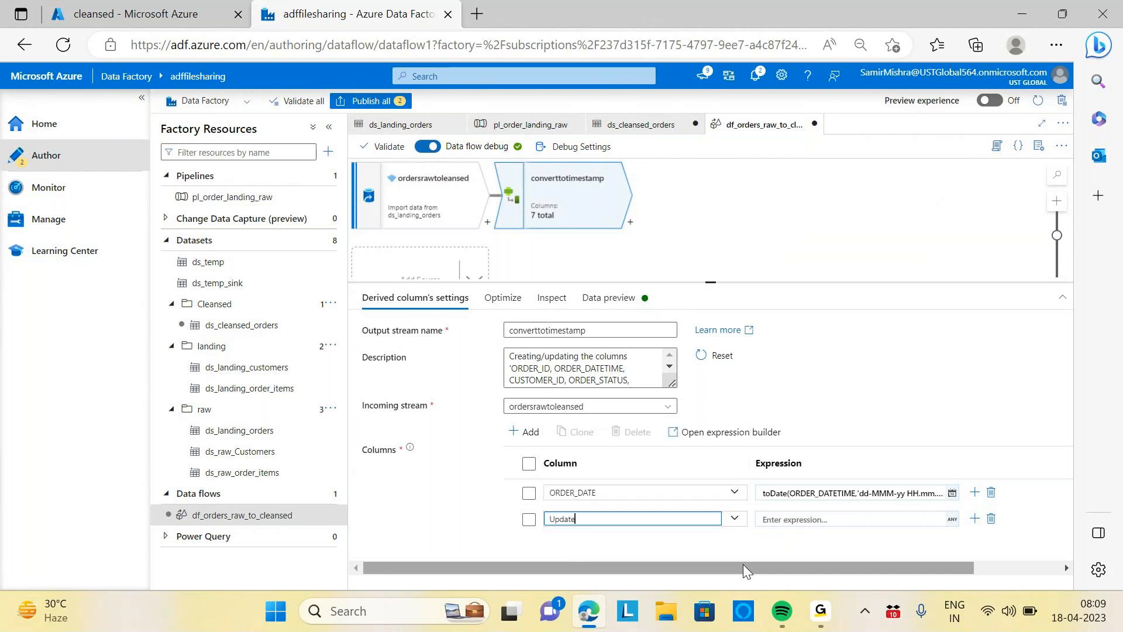
text(d_TimeStamp)
Set the Updated_TimeStamp expression to currentUTC() with no arguments in the expression builder and save it
click(790, 520)
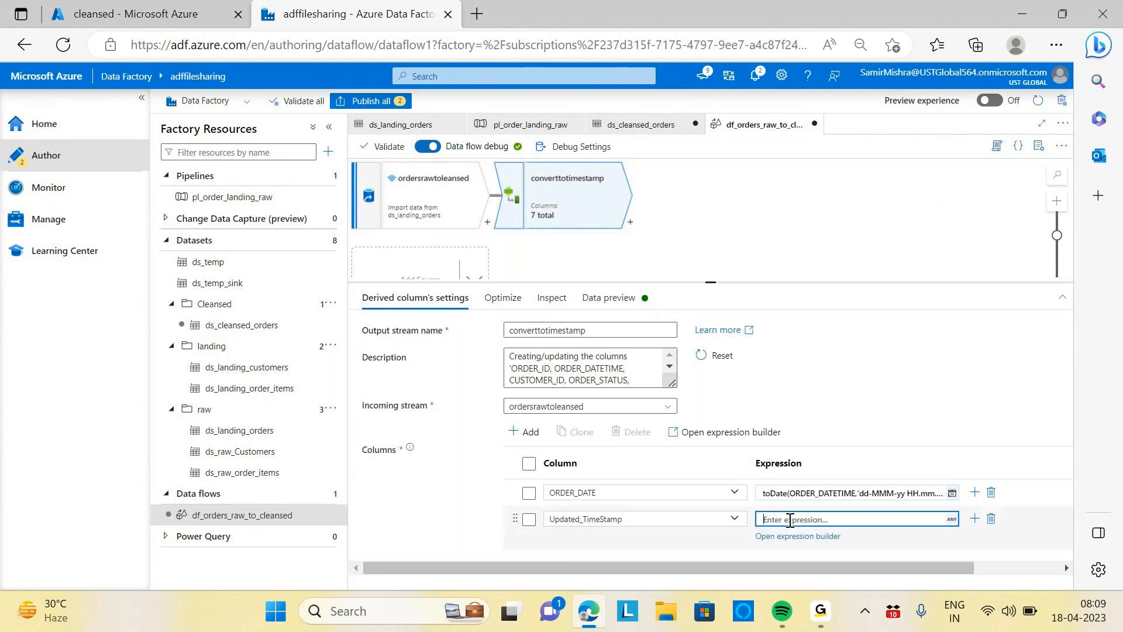
click(791, 537)
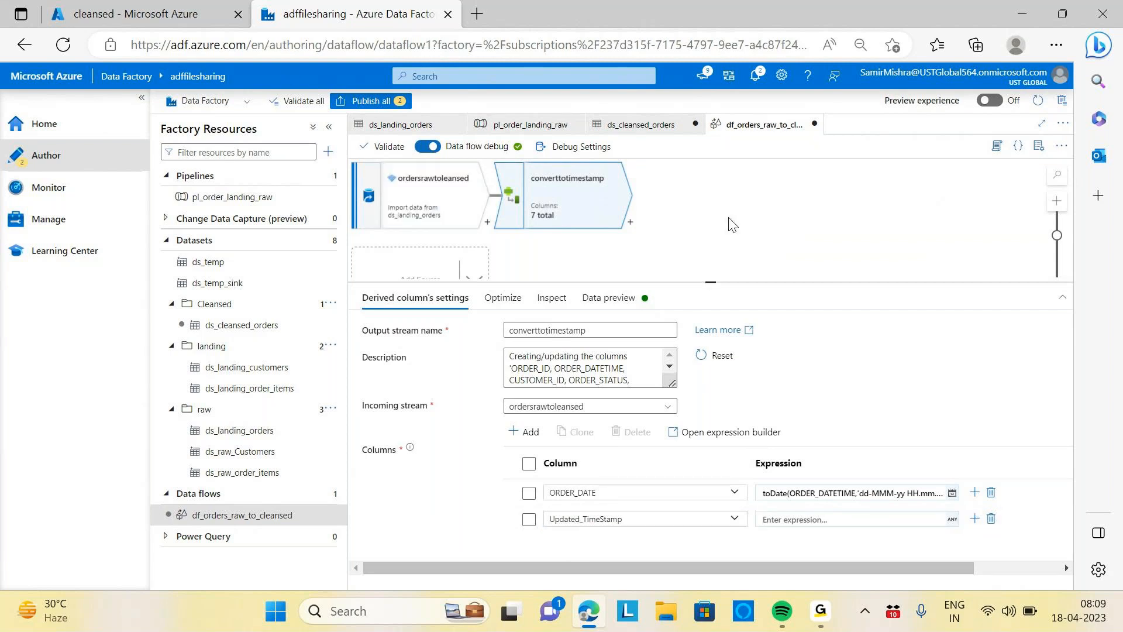
click(792, 520)
click(790, 538)
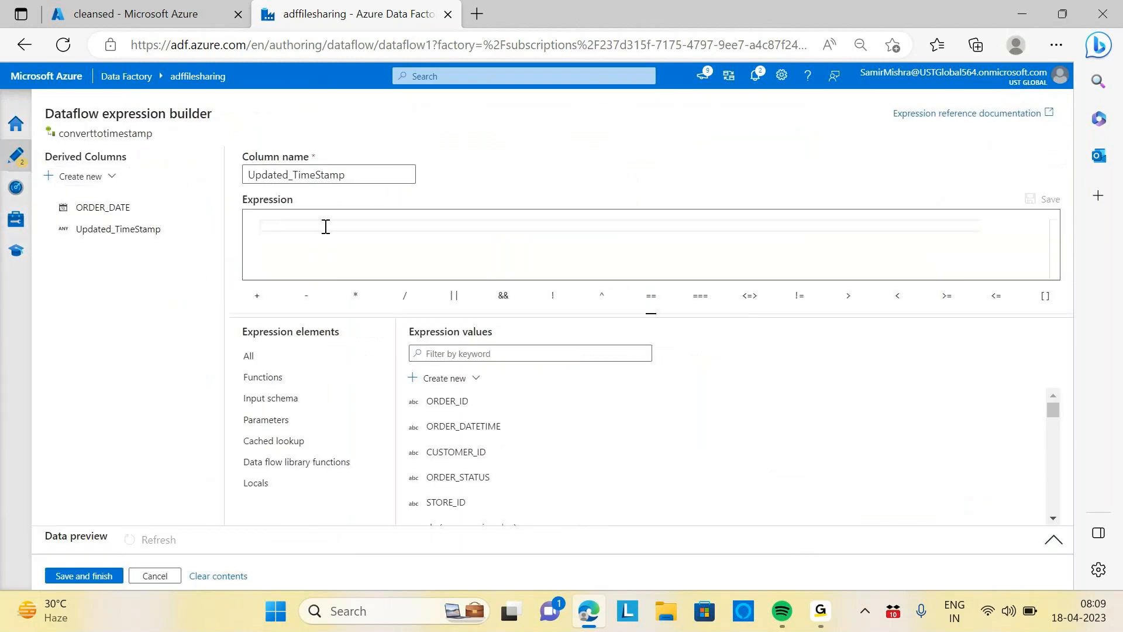
text(curre)
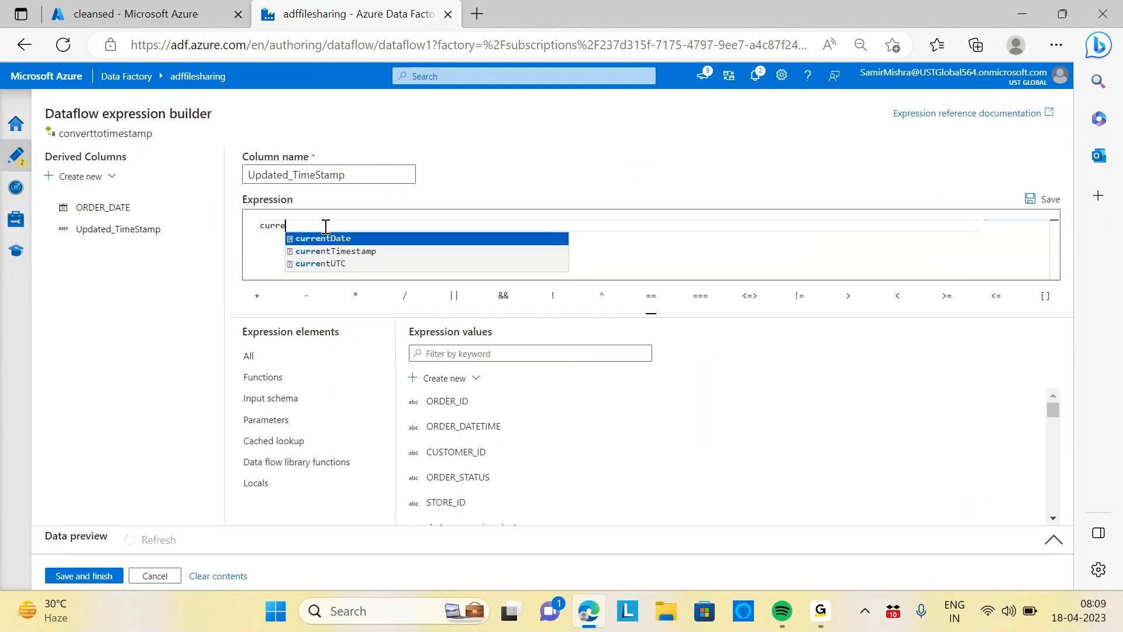
click(333, 264)
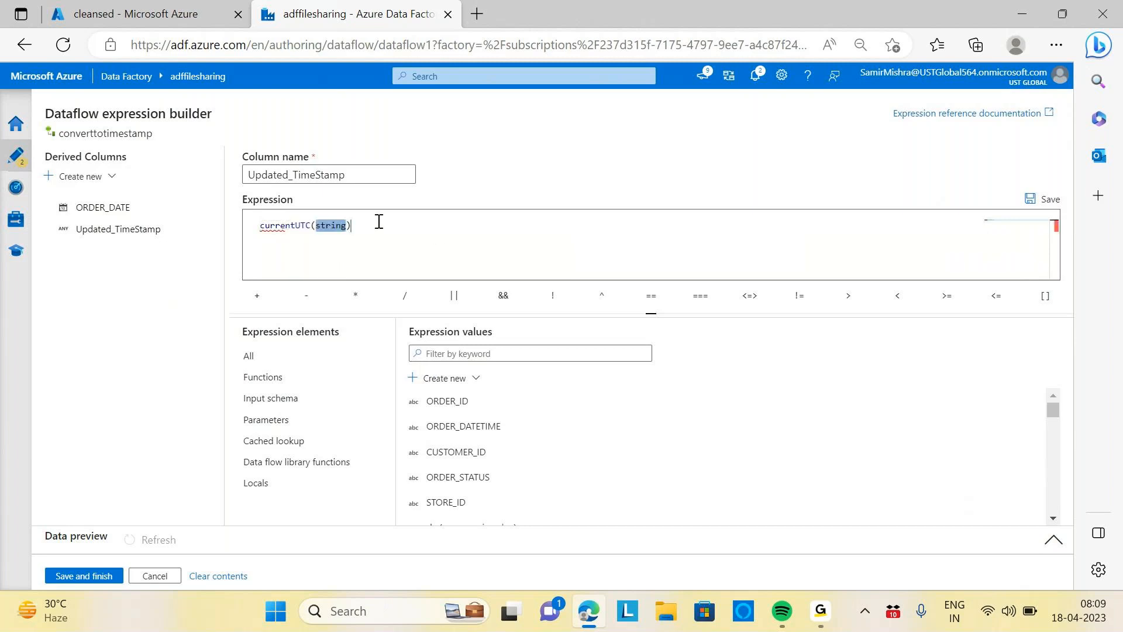
key(BackSpace)
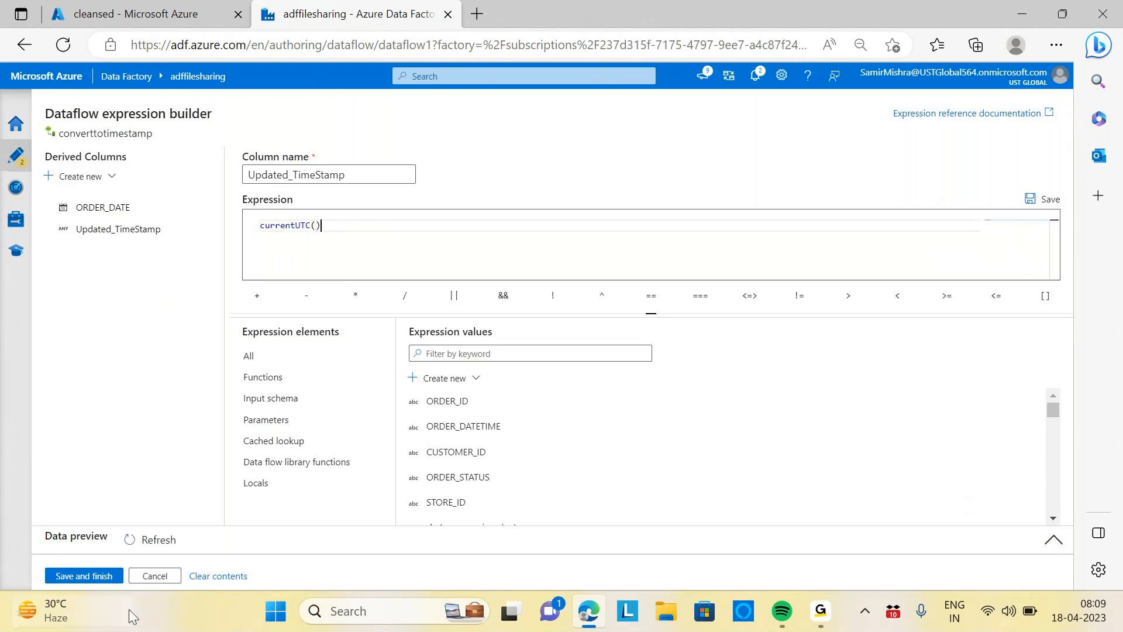
click(78, 576)
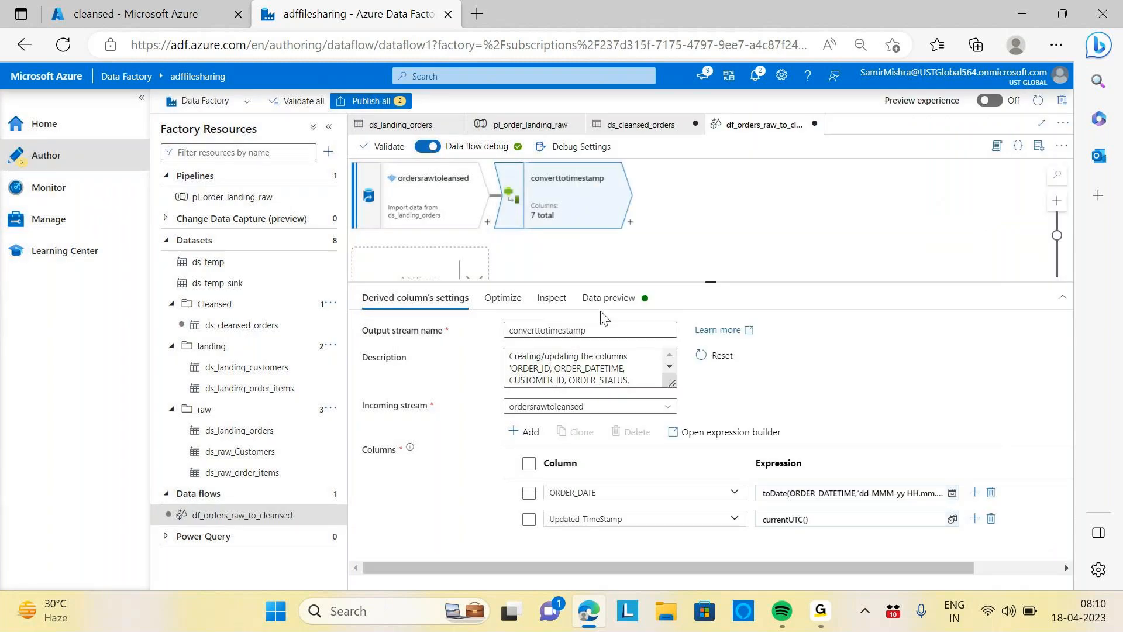
Refresh the data preview and scroll across the columns to inspect the new Updated_TimeStamp values
click(608, 303)
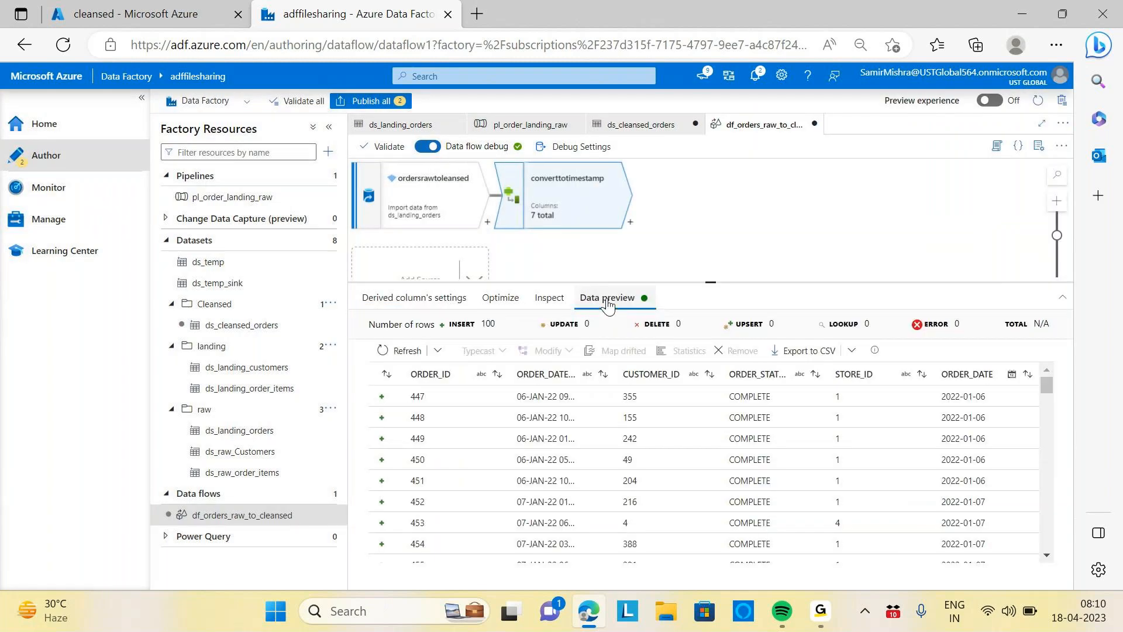
click(404, 350)
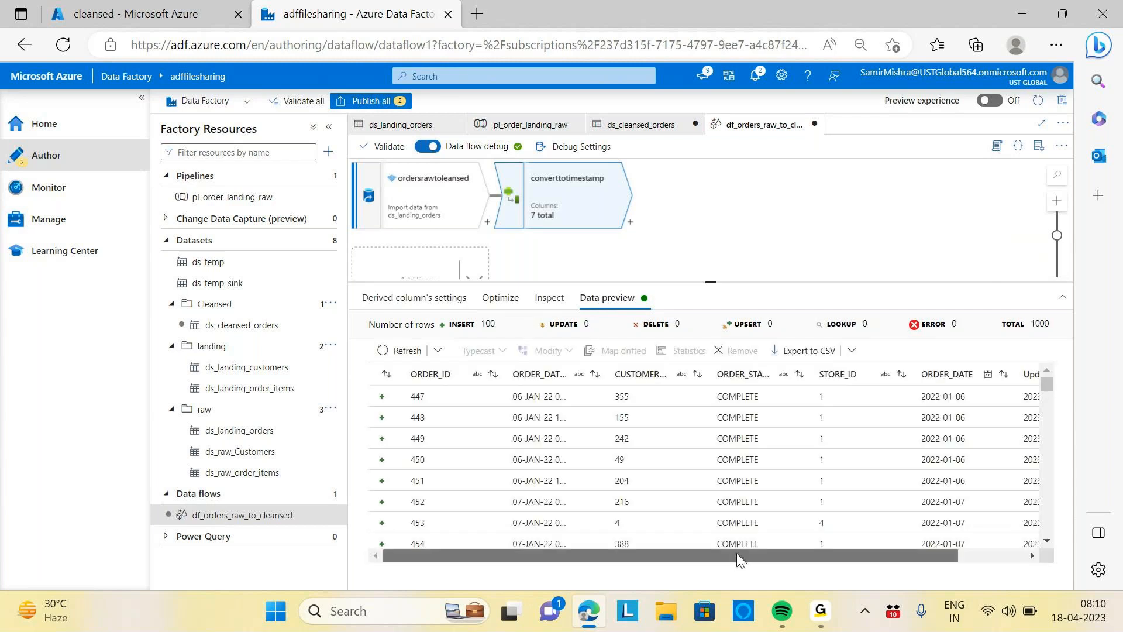
drag(736, 553, 869, 555)
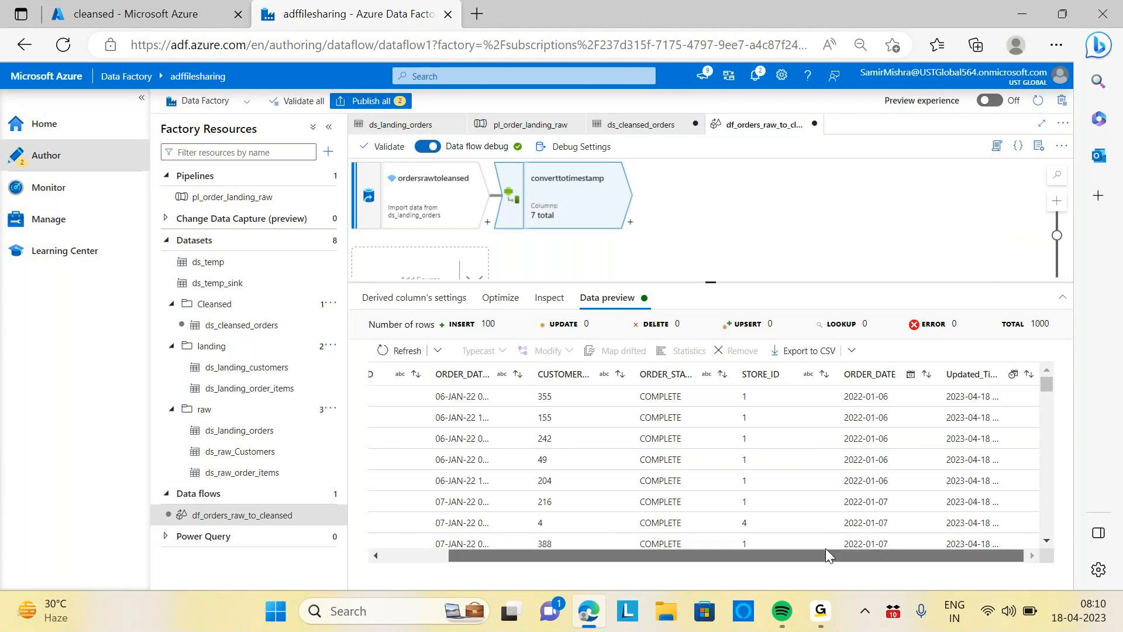
drag(826, 552, 760, 552)
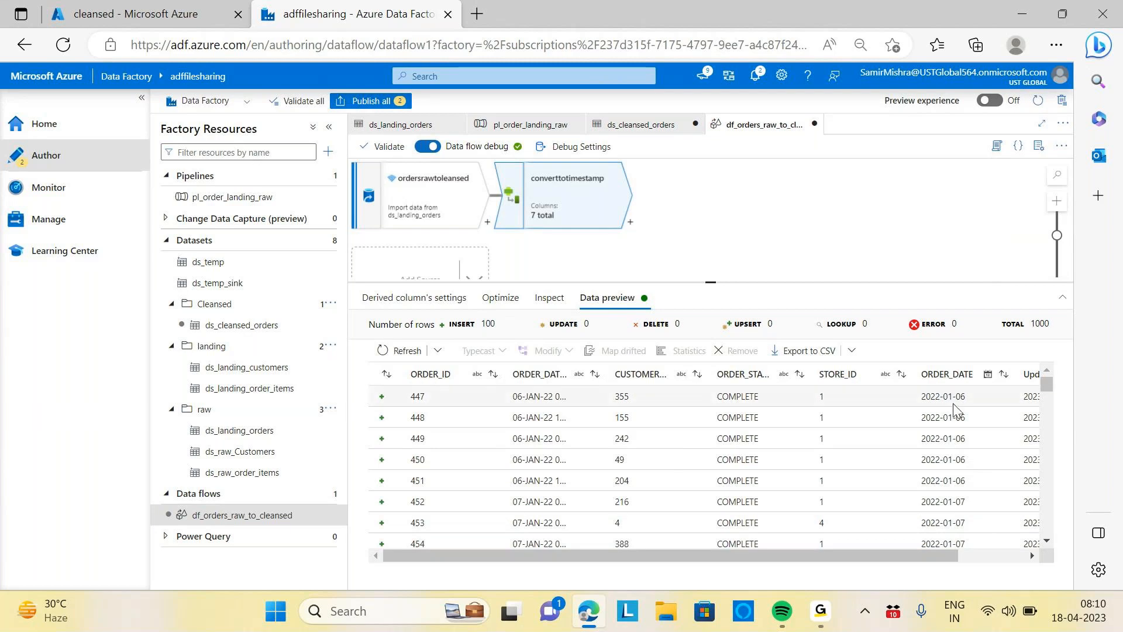
Add a Cast transformation after converttotimestamp and name its output stream RemoveDatetime
click(631, 222)
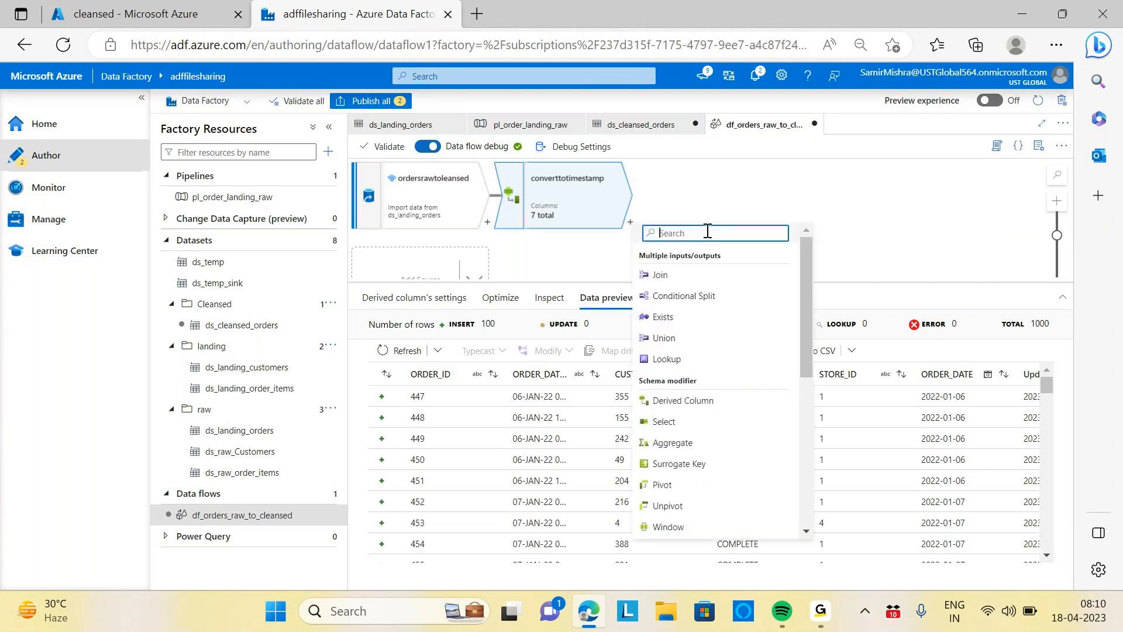
text(cast)
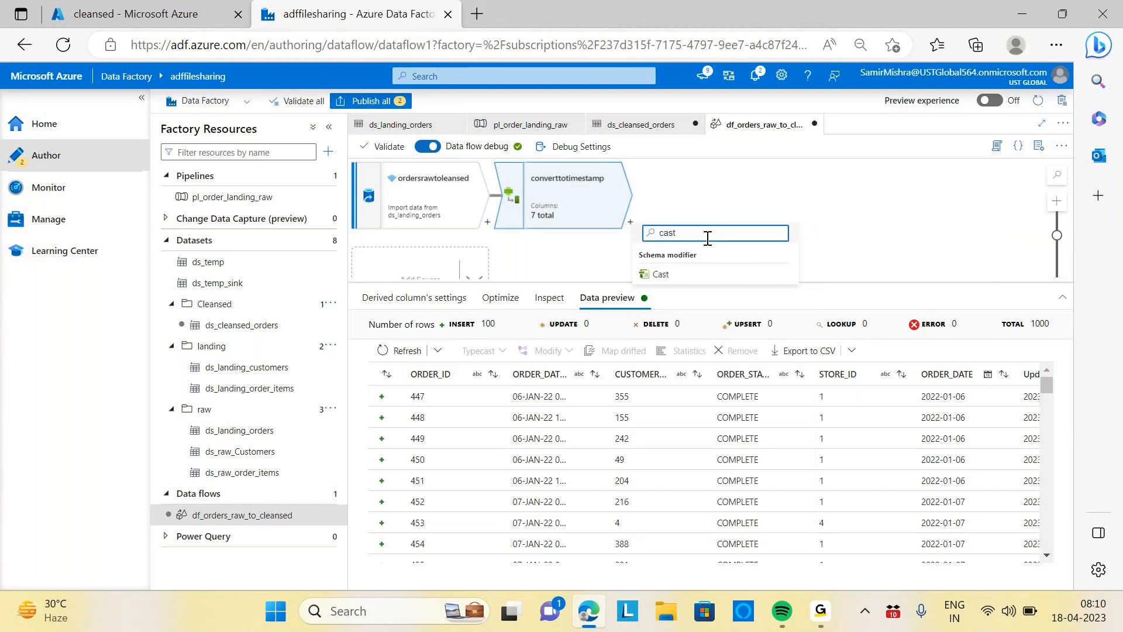
click(661, 276)
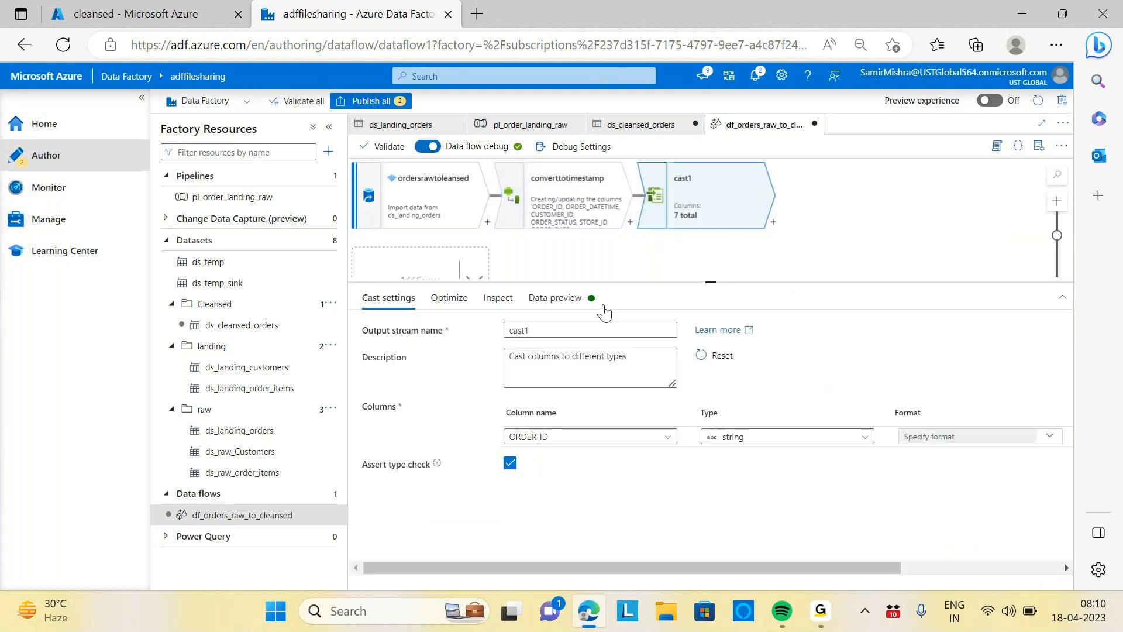
double_click(551, 336)
key(BackSpace)
text(RemoveDateti)
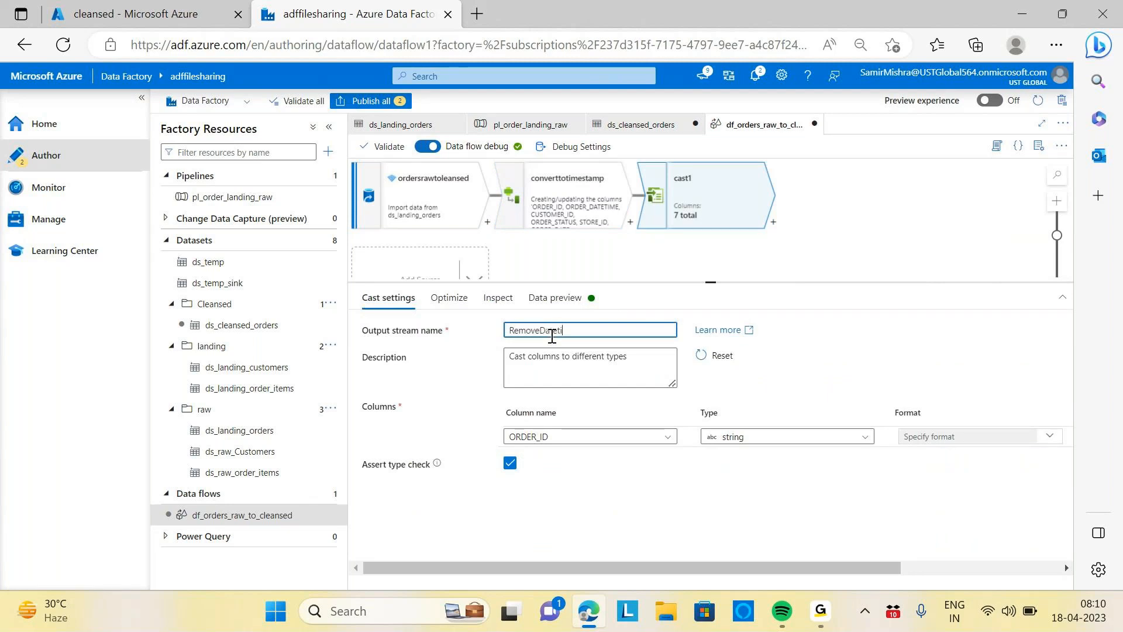
text(me)
Add cast rows for all seven incoming columns in the Cast settings
click(327, 133)
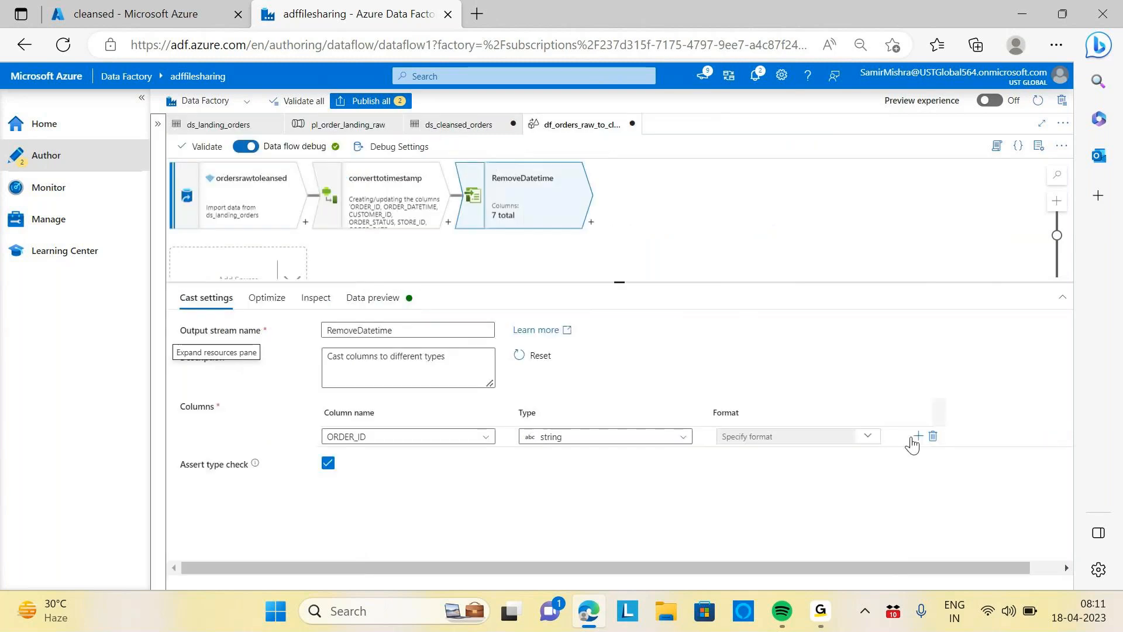
click(918, 438)
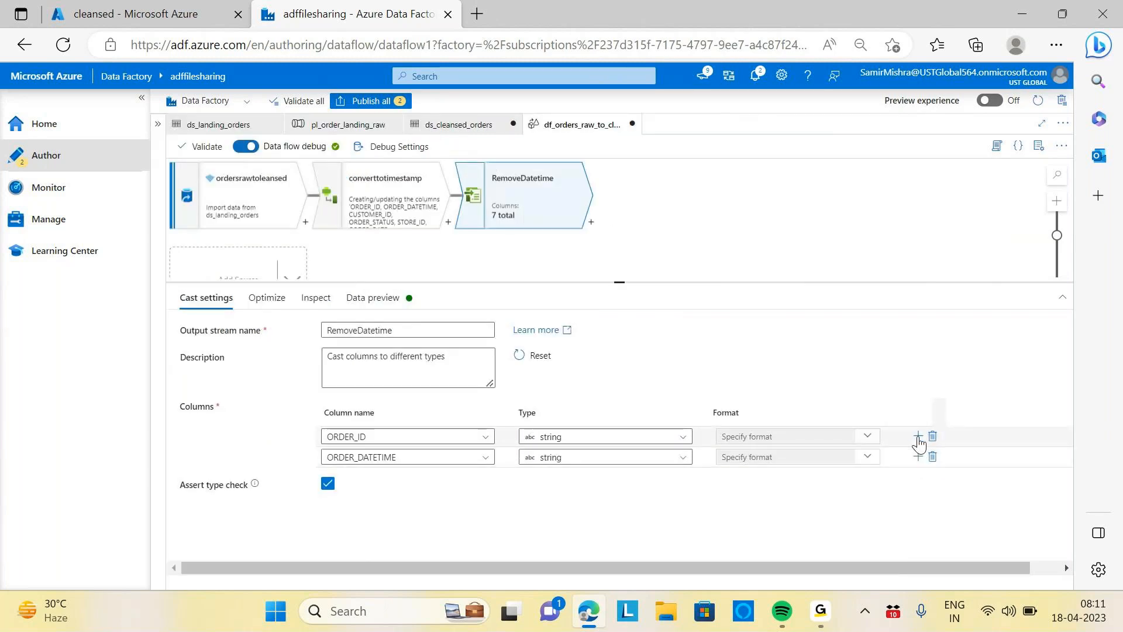
click(918, 437)
click(918, 437)
click(918, 438)
click(918, 442)
click(918, 442)
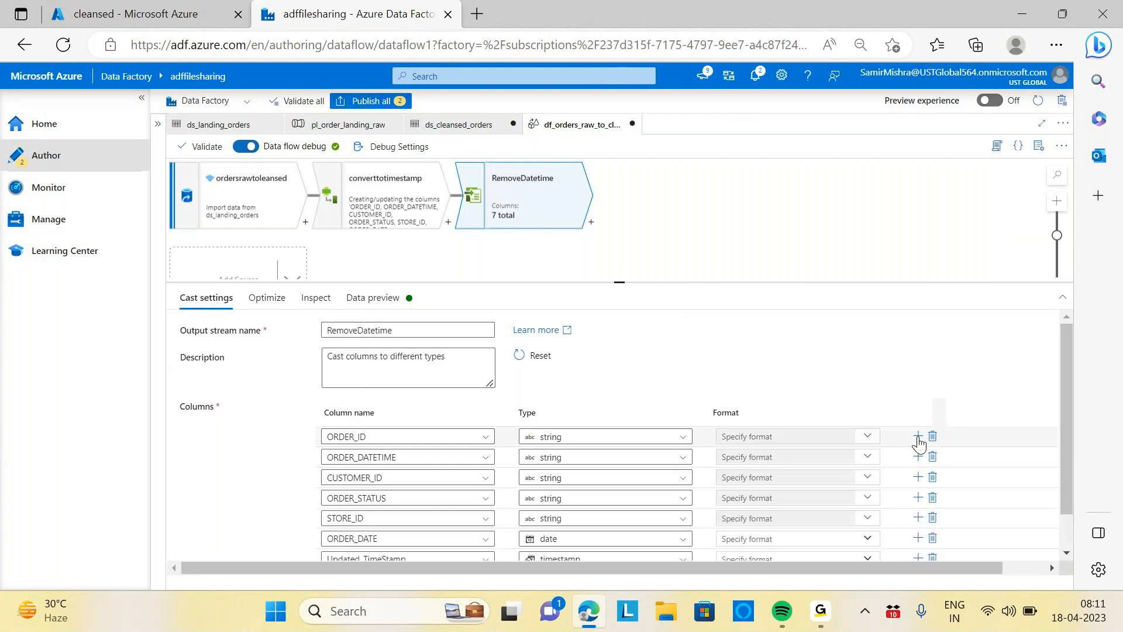
scroll(877, 390, down, 1)
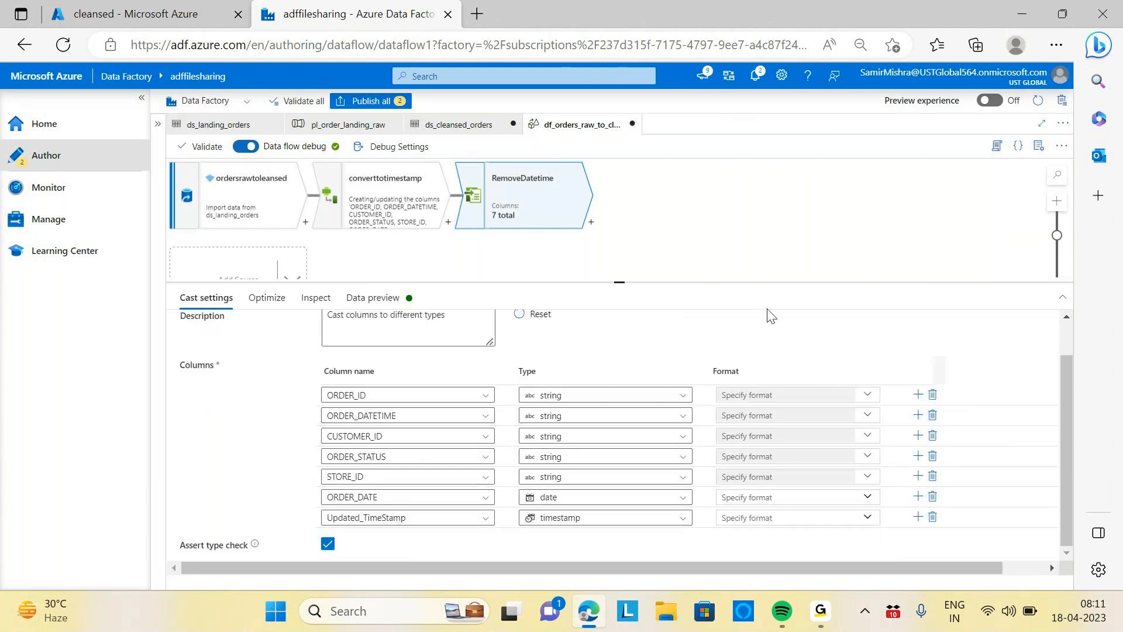
Cast ORDER_ID to integer and remove the ORDER_DATETIME row from the cast list
click(683, 396)
click(580, 456)
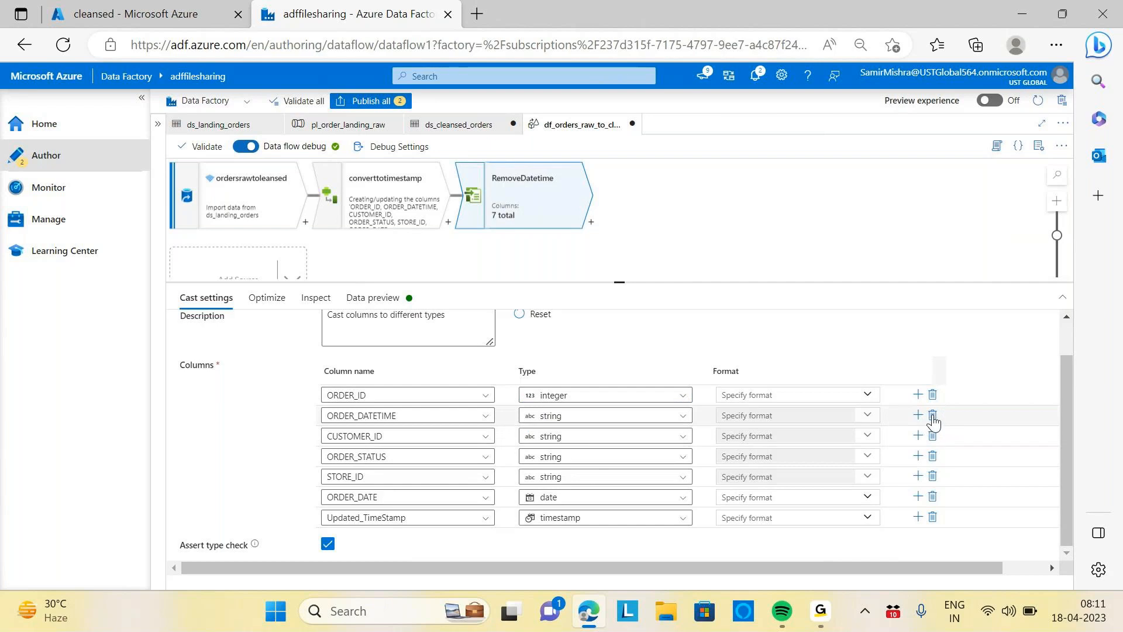
click(932, 416)
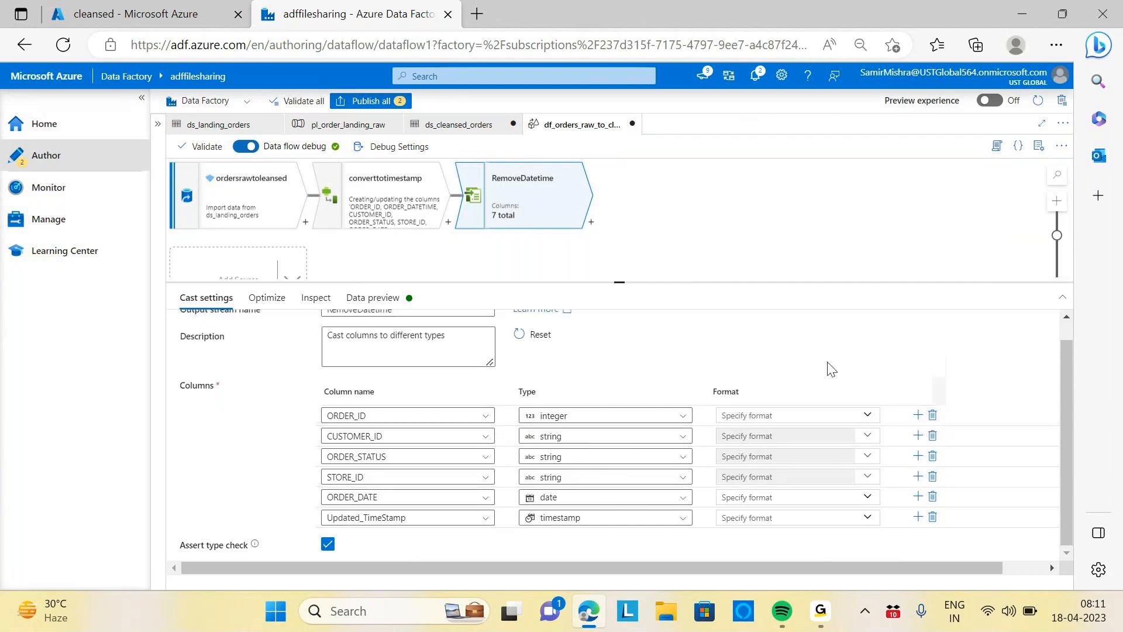
Cast CUSTOMER_ID and STORE_ID to integer
click(683, 436)
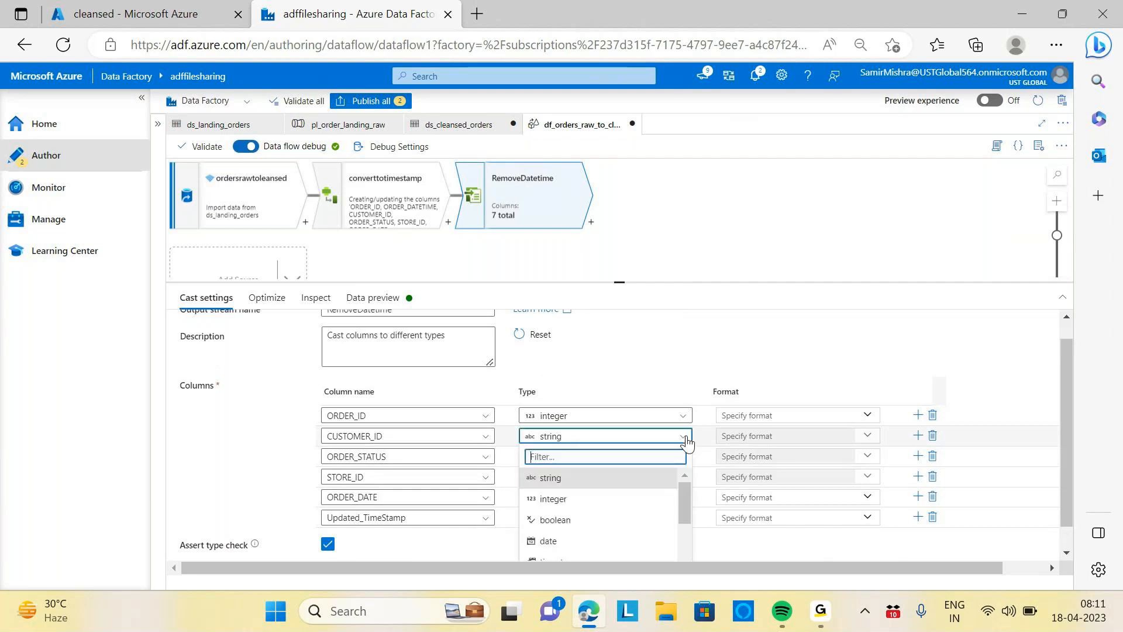
click(544, 500)
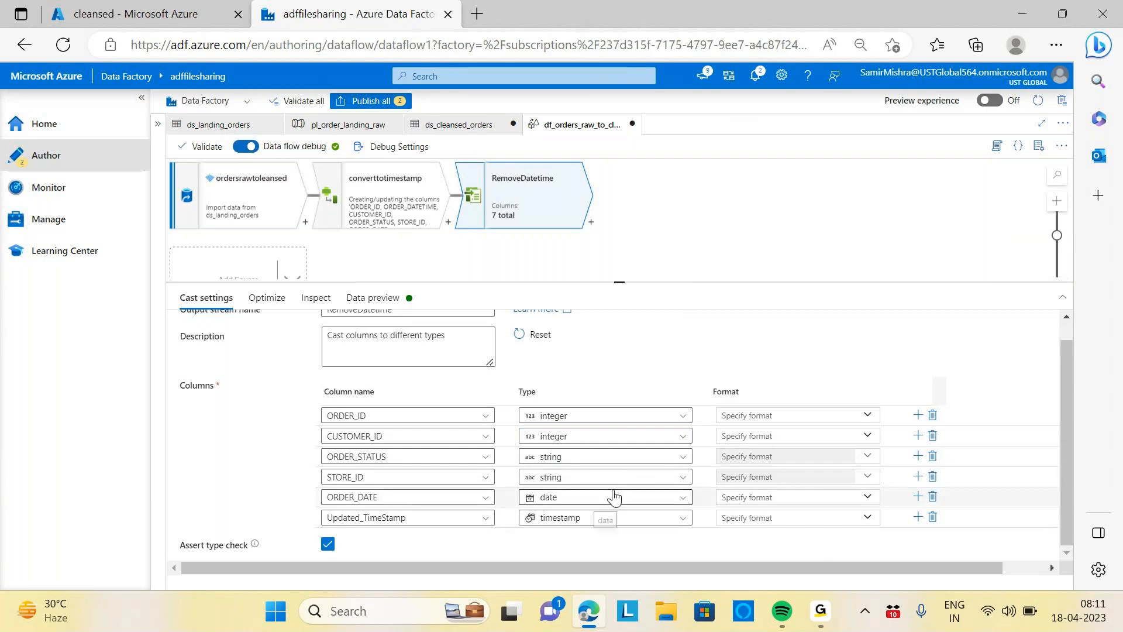
click(678, 486)
click(556, 539)
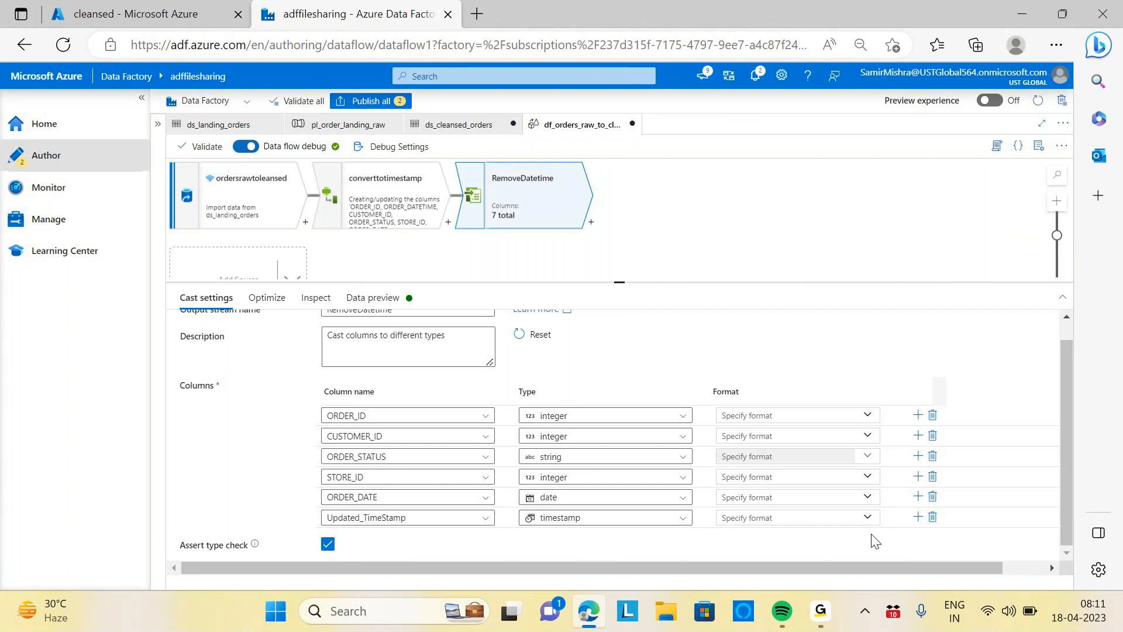
Select the RemoveDatetime cast transformation and refresh its data preview
click(861, 519)
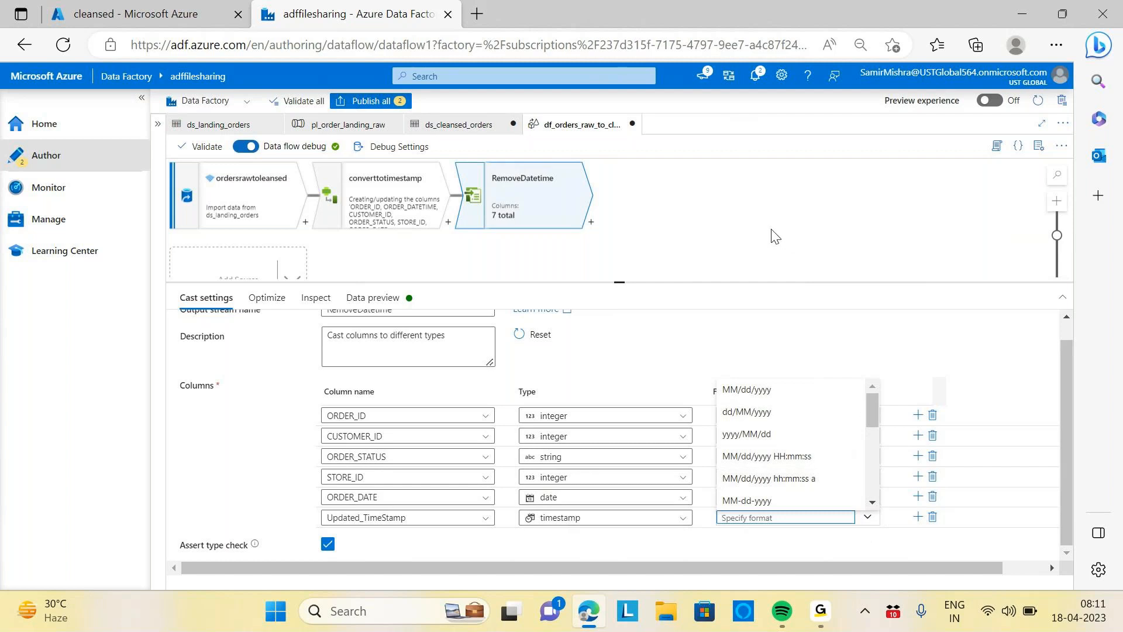
click(746, 238)
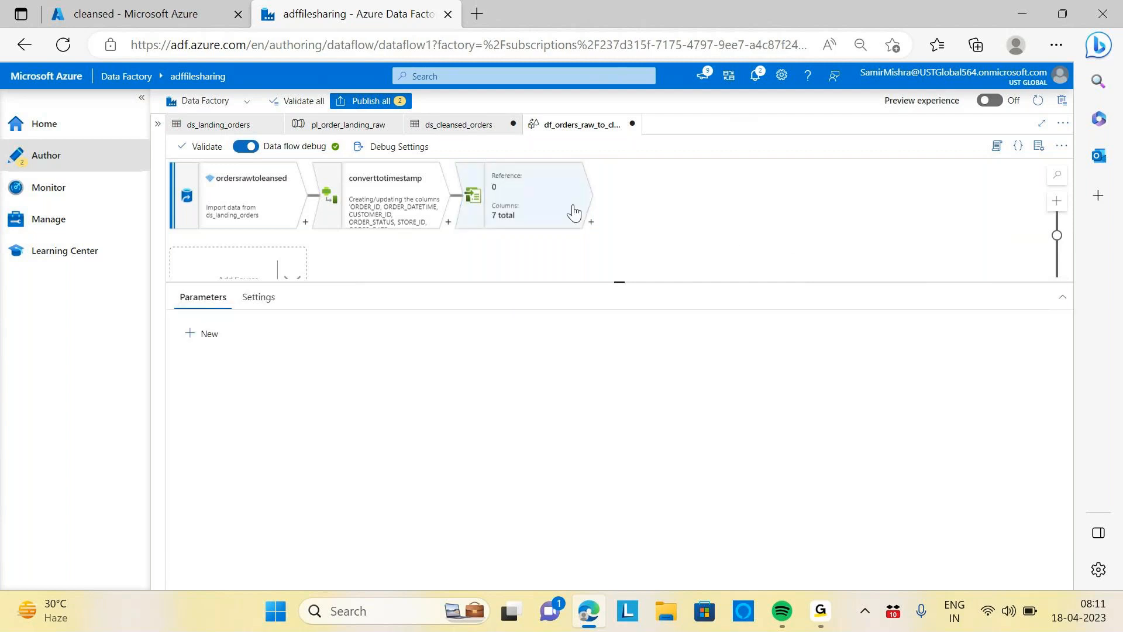
click(573, 211)
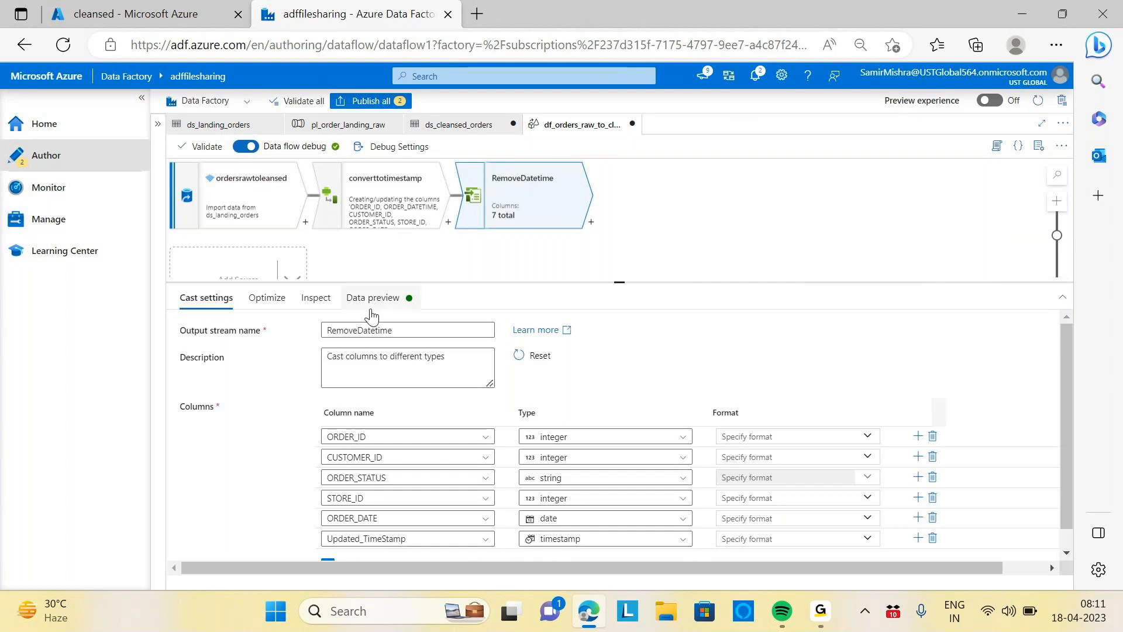
click(372, 298)
click(221, 352)
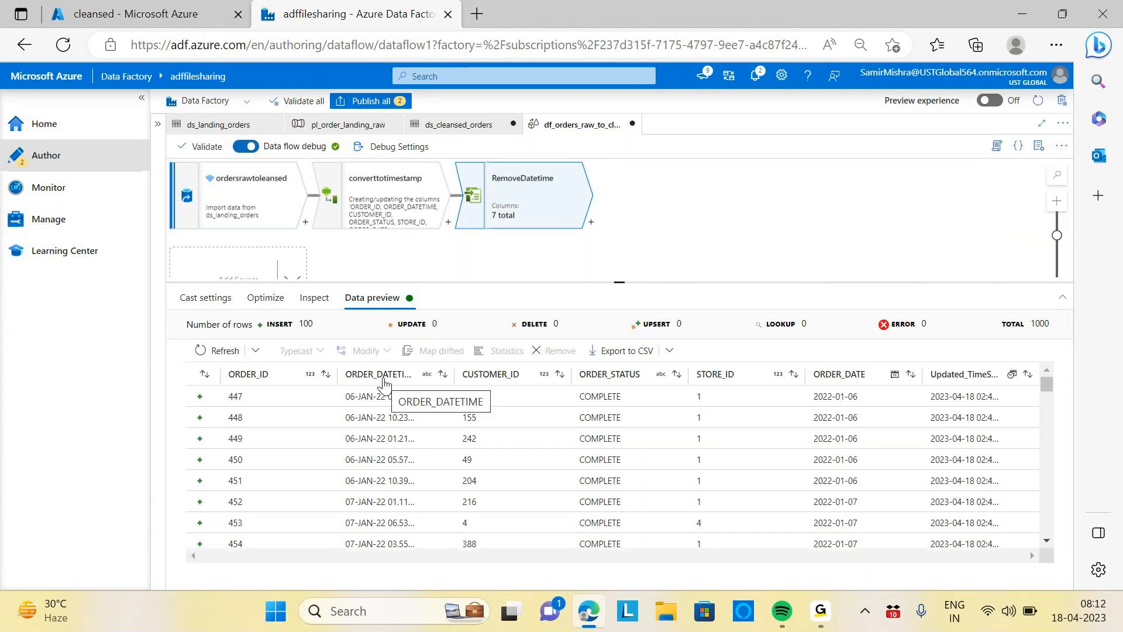
Review the cast column list and refresh the data preview again
click(223, 299)
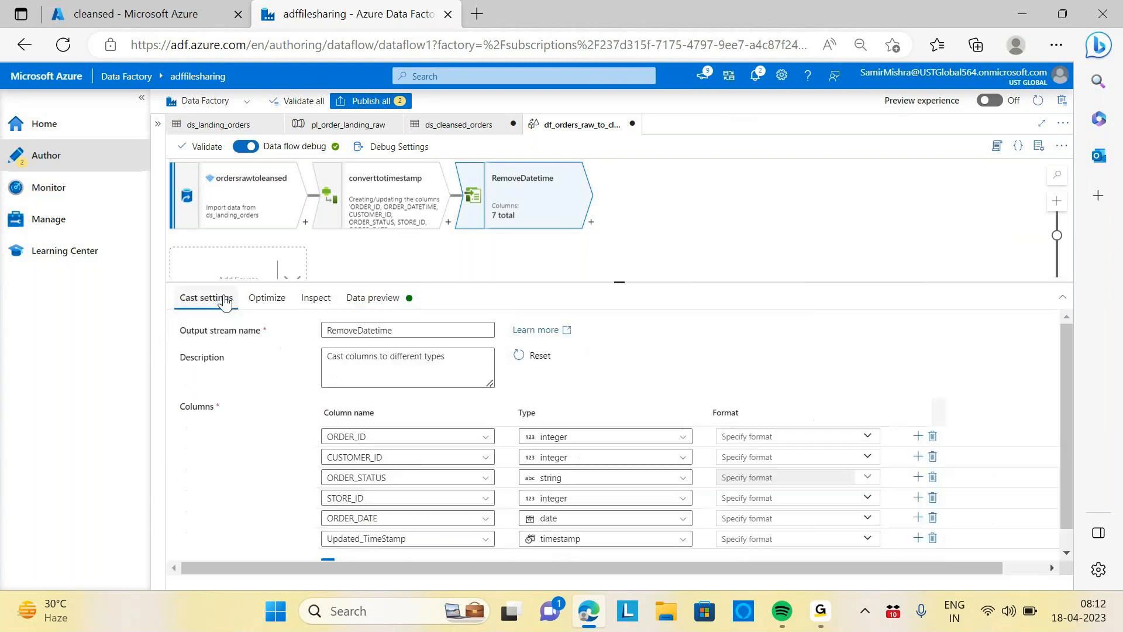
scroll(838, 368, down, 2)
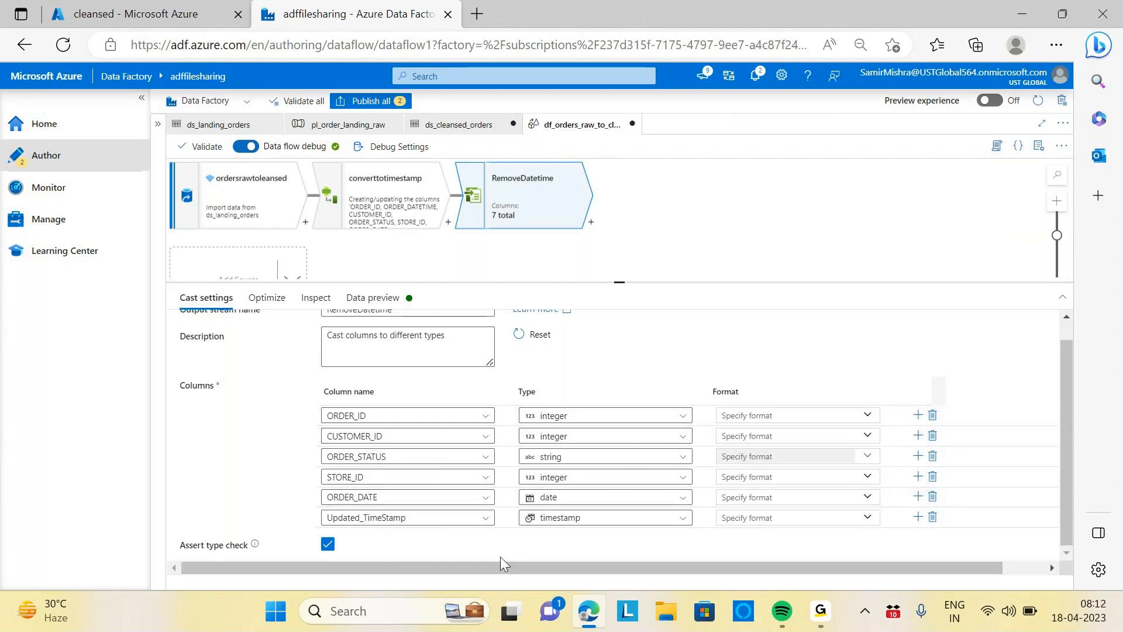
drag(1065, 412, 1051, 366)
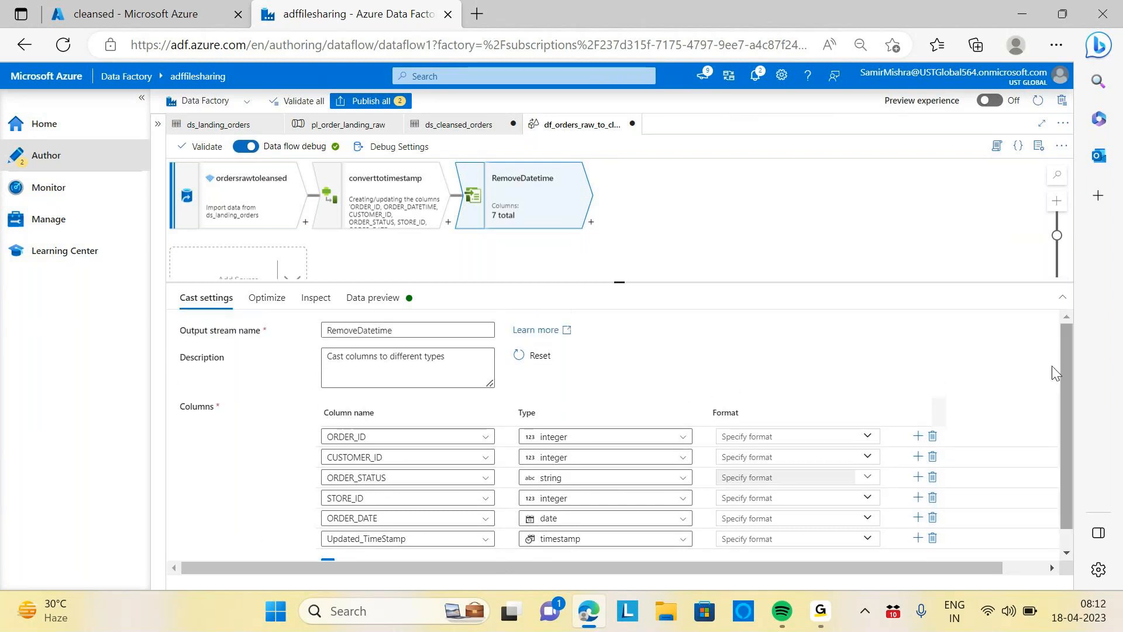
click(408, 308)
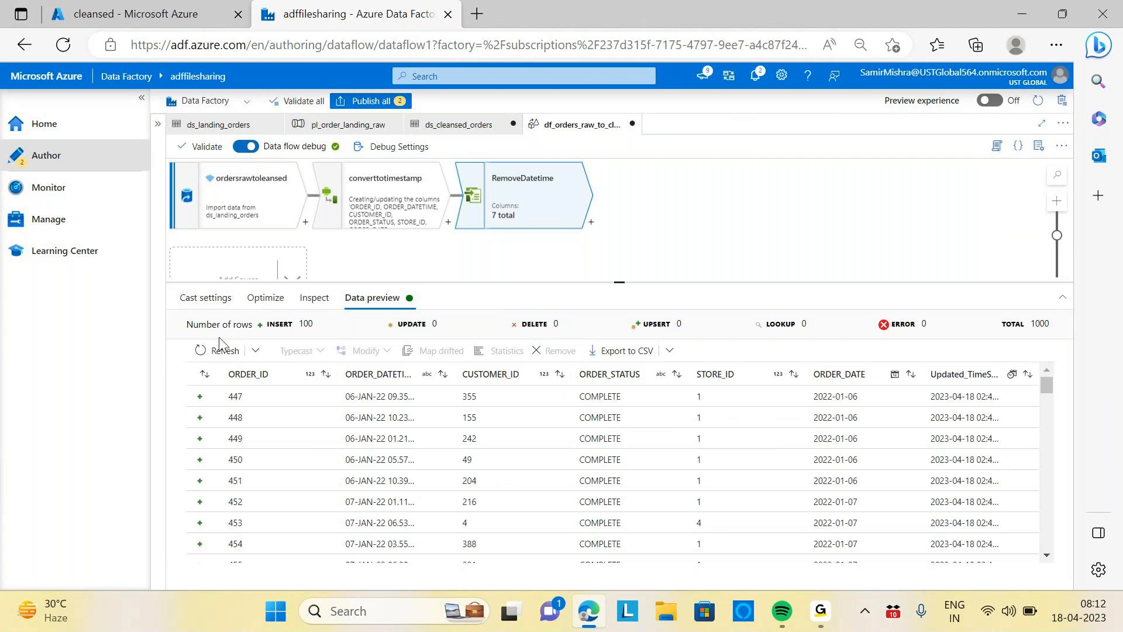
click(220, 350)
click(220, 302)
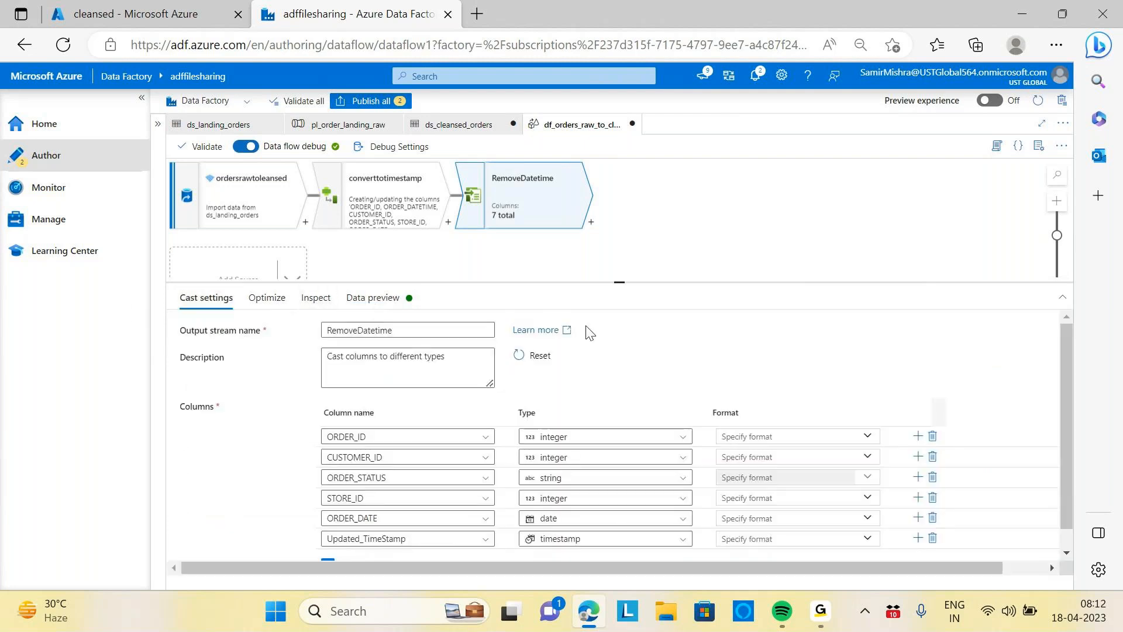
scroll(819, 363, down, 2)
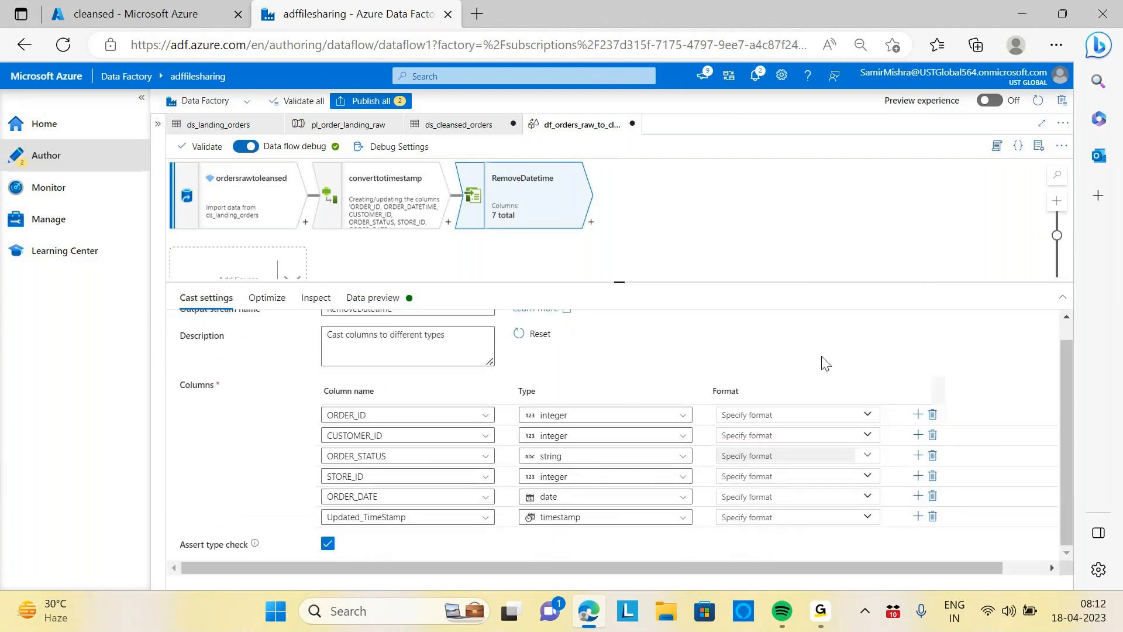
click(918, 519)
scroll(672, 389, down, 1)
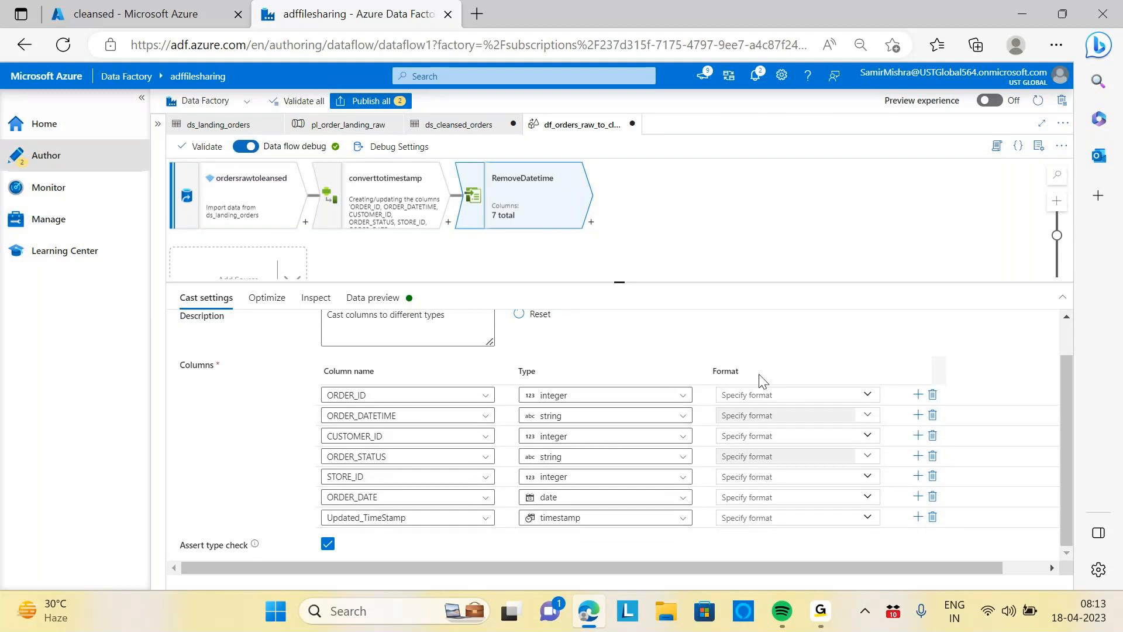
scroll(714, 343, up, 1)
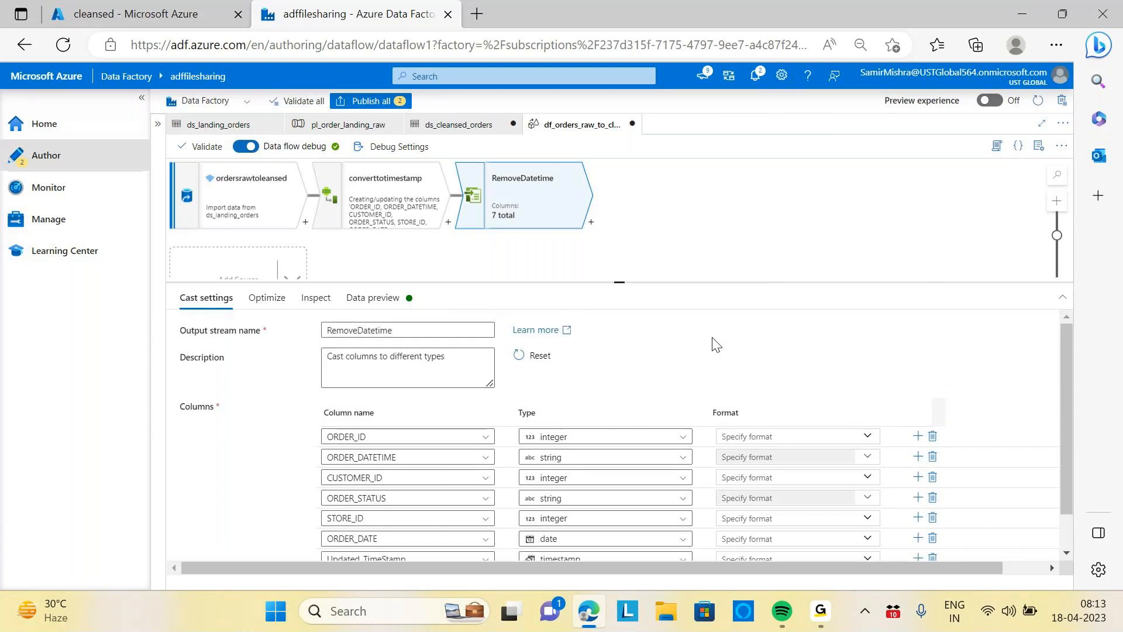
Inspect the RemoveDatetime transformation's partitioning, output schema and data preview
click(268, 300)
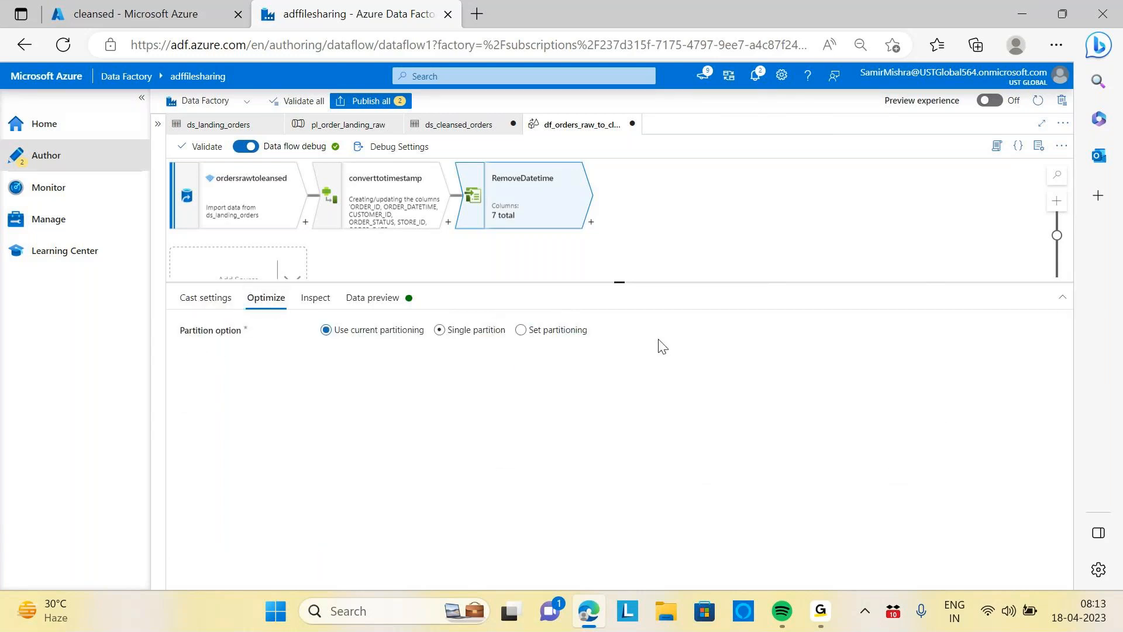
click(317, 299)
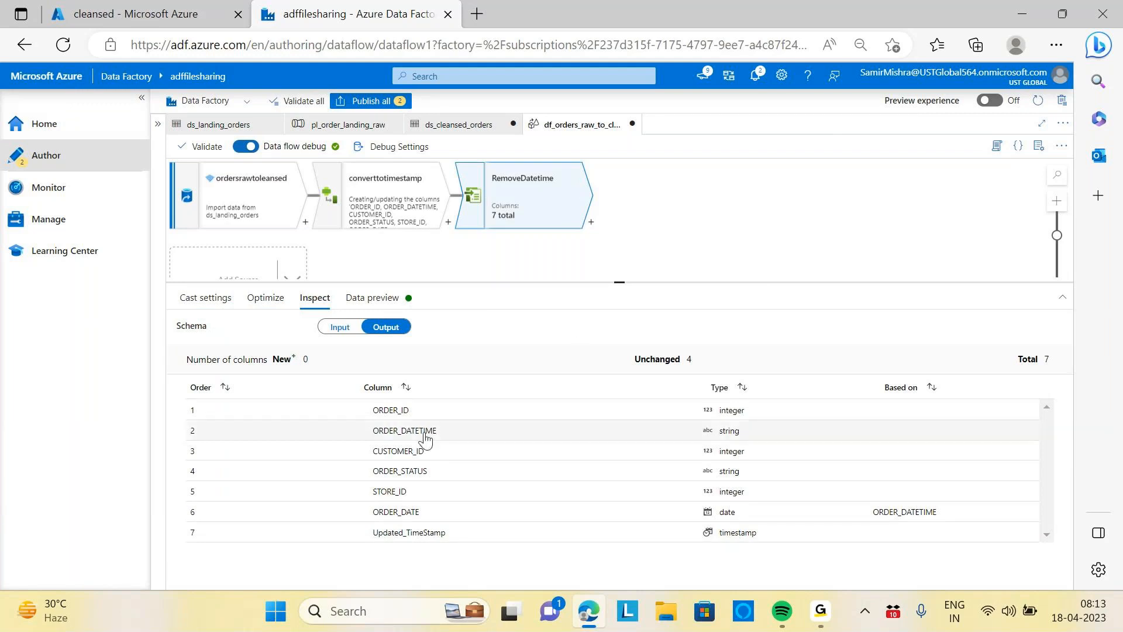
click(345, 332)
click(390, 333)
click(380, 301)
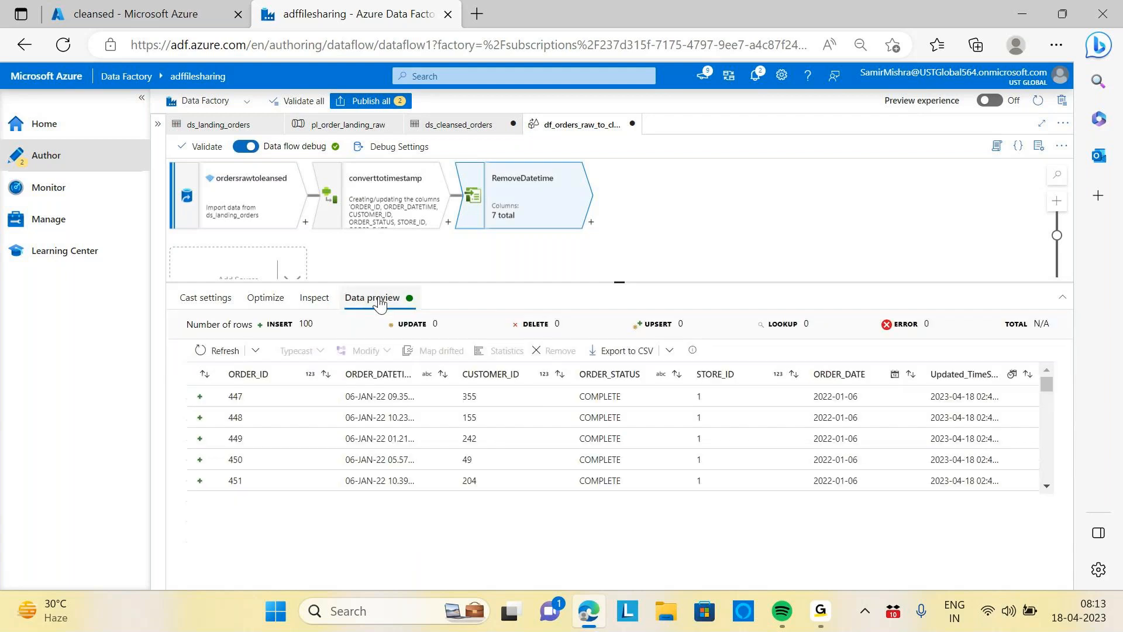
click(265, 297)
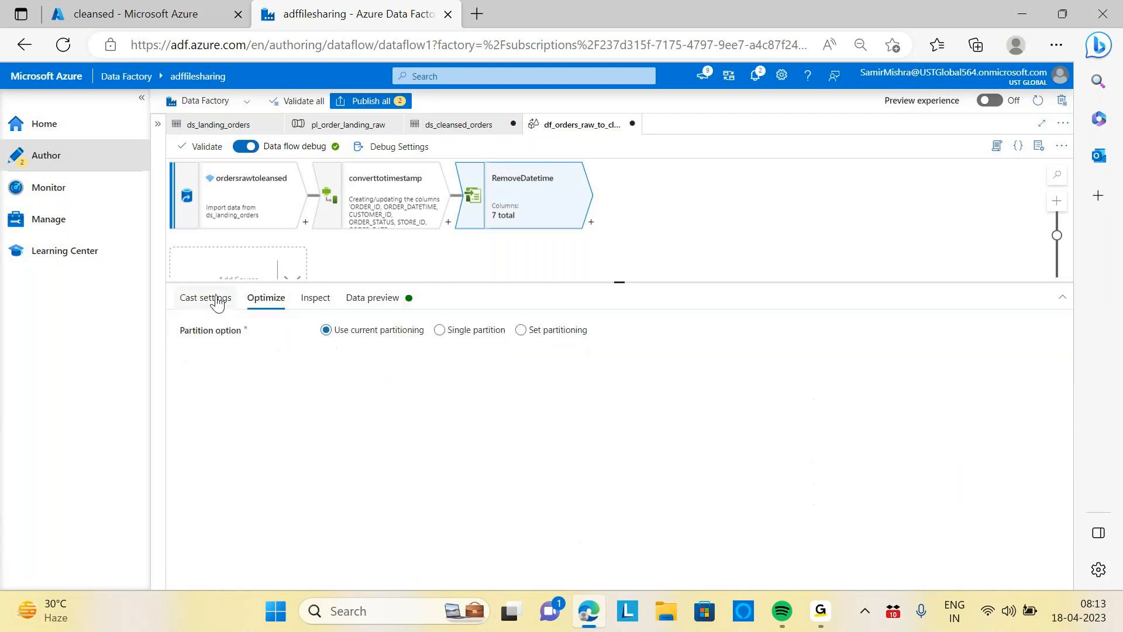
click(210, 298)
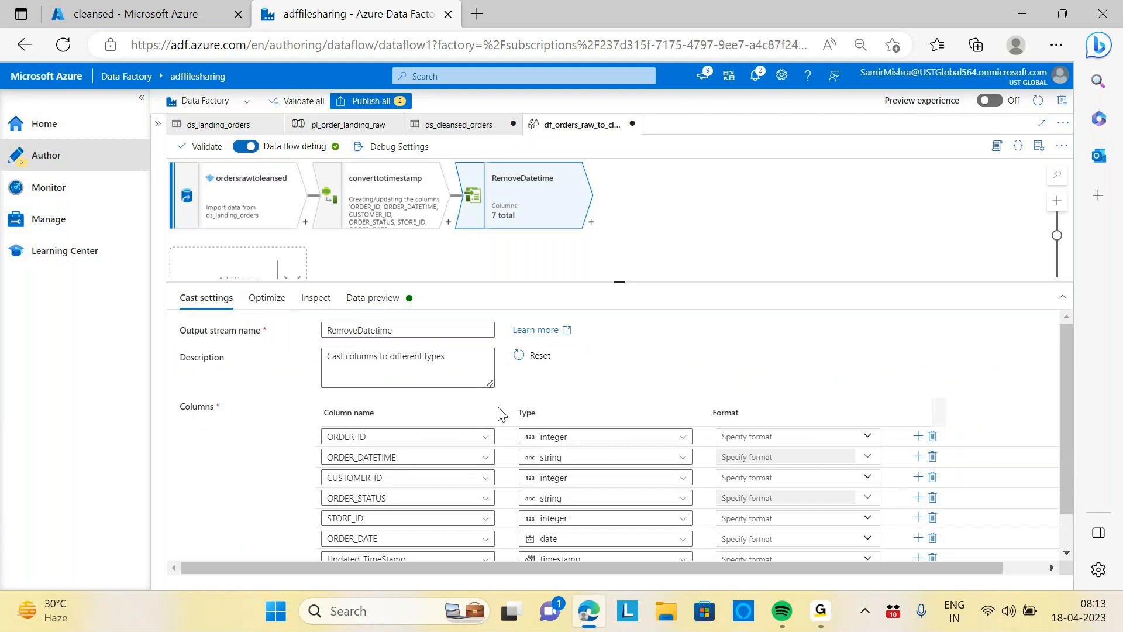
Delete the ORDER_DATETIME row from the cast list and refresh the data preview
click(932, 457)
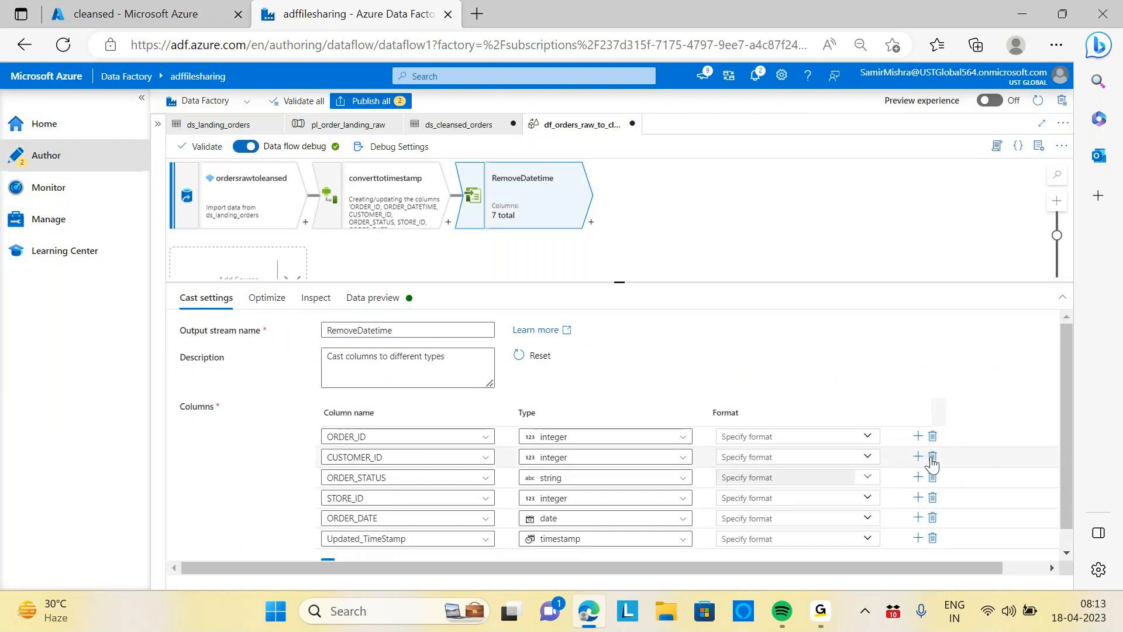
scroll(730, 375, down, 1)
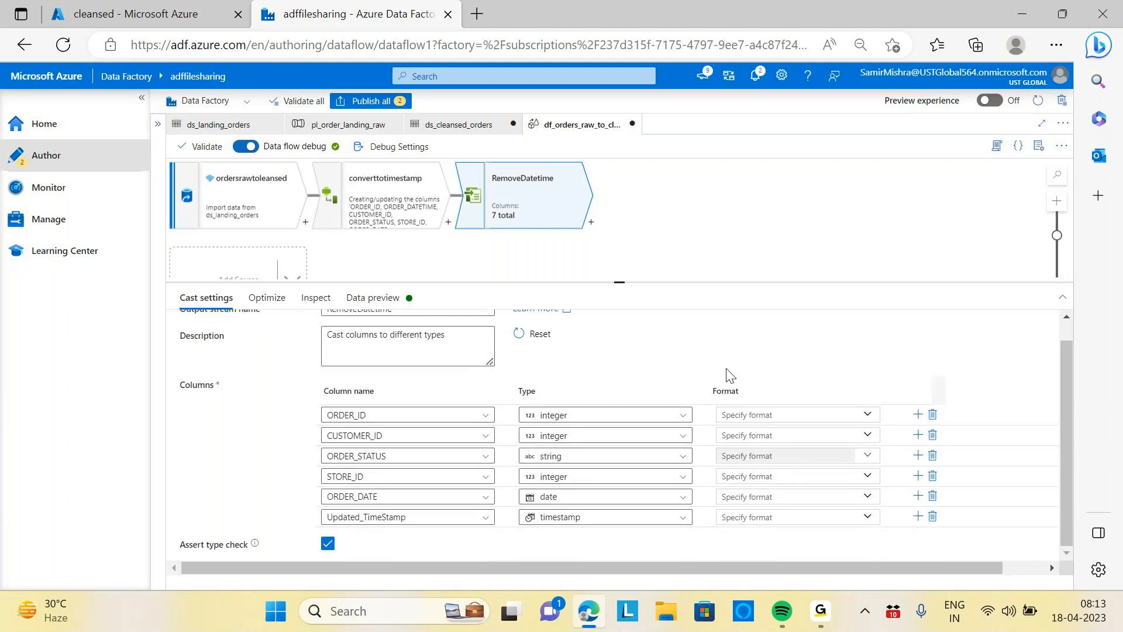
scroll(730, 375, up, 1)
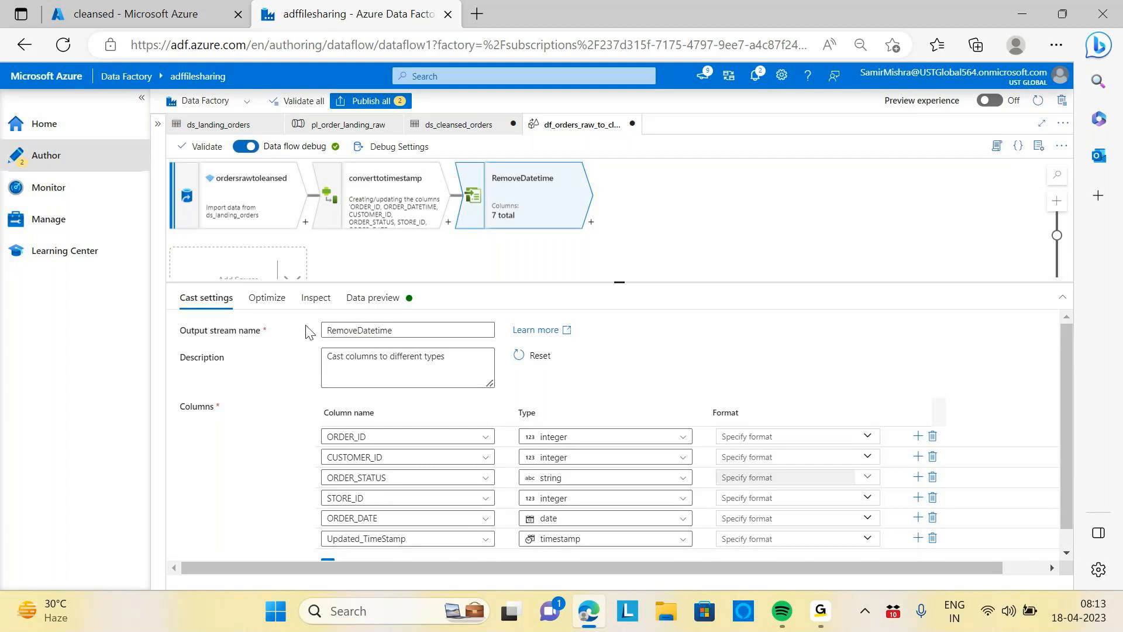
click(266, 297)
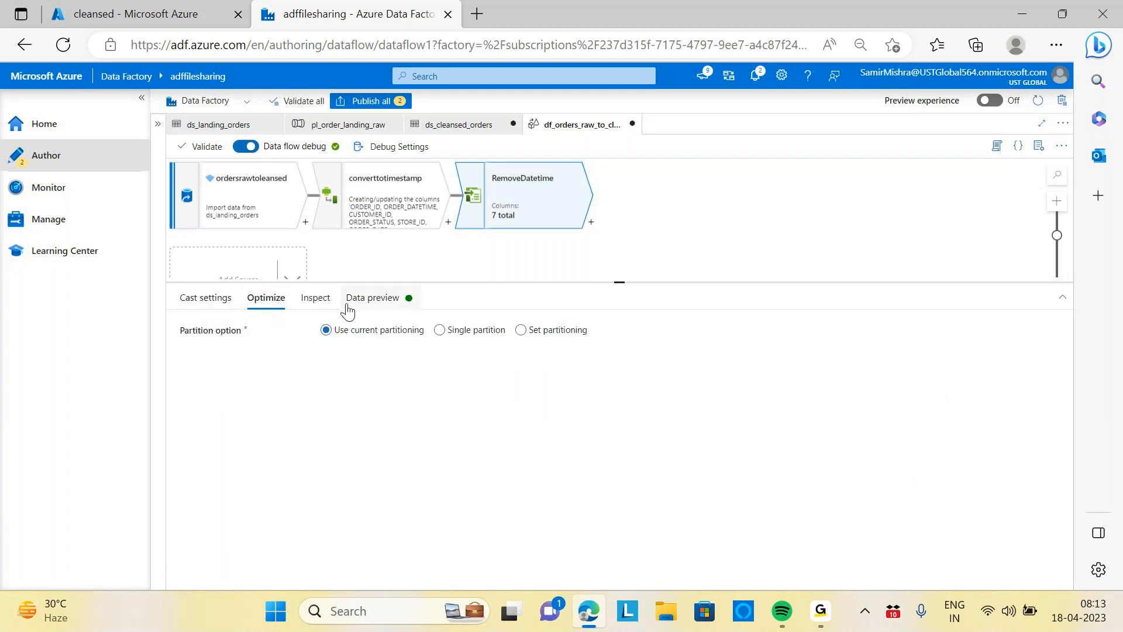
click(319, 303)
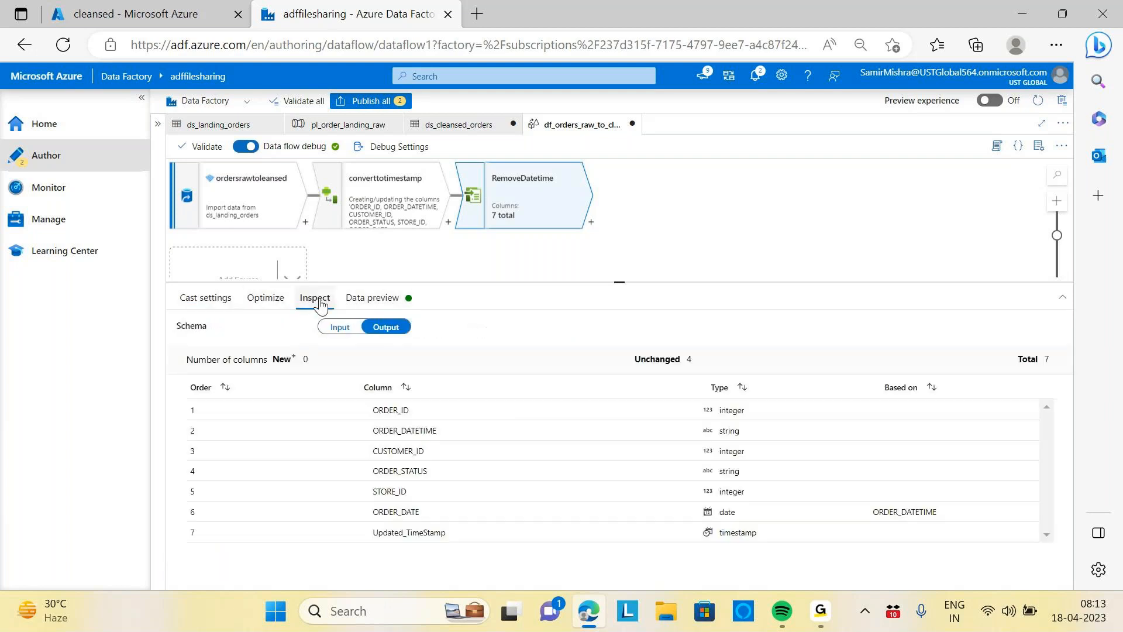
click(386, 302)
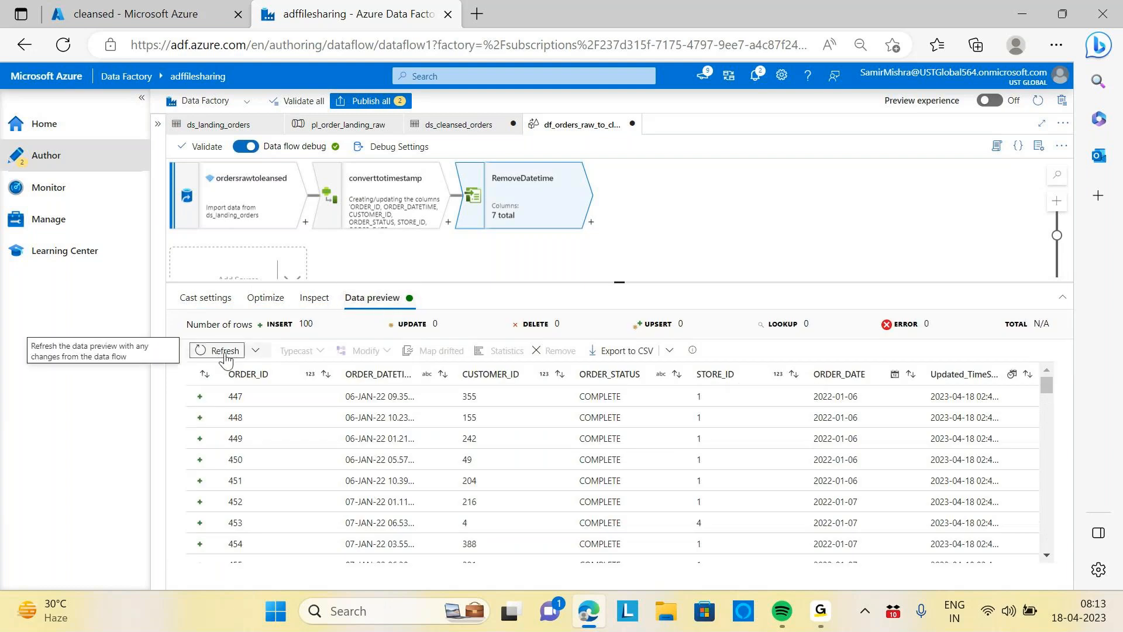
click(200, 350)
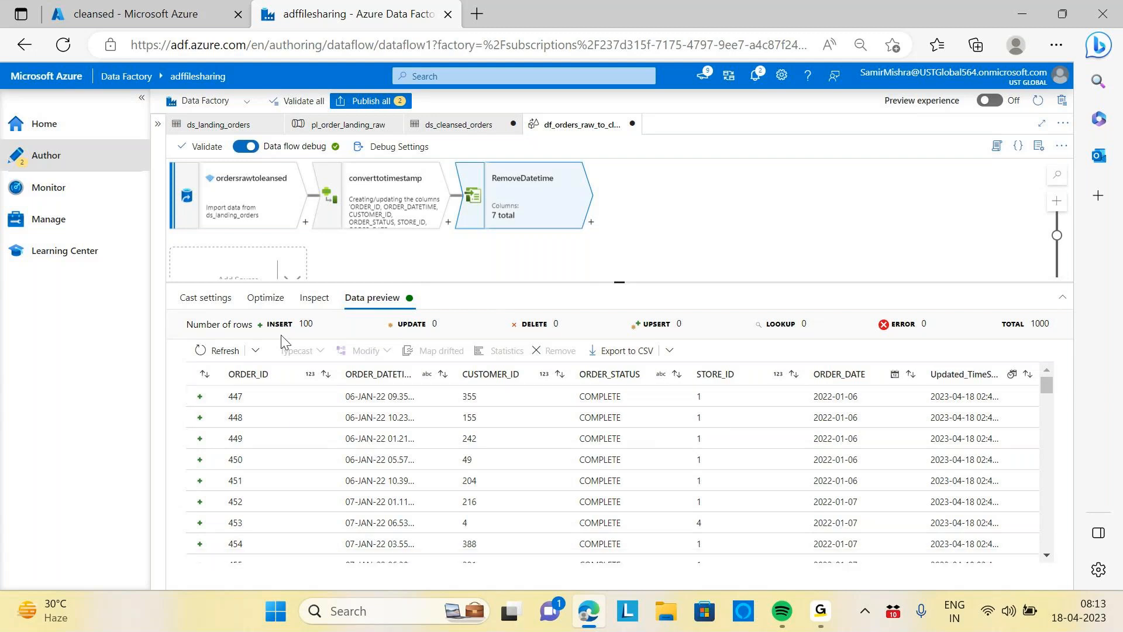
Try removing the ORDER_DATETIME column from the data preview, then delete the select transformation it generates
click(206, 297)
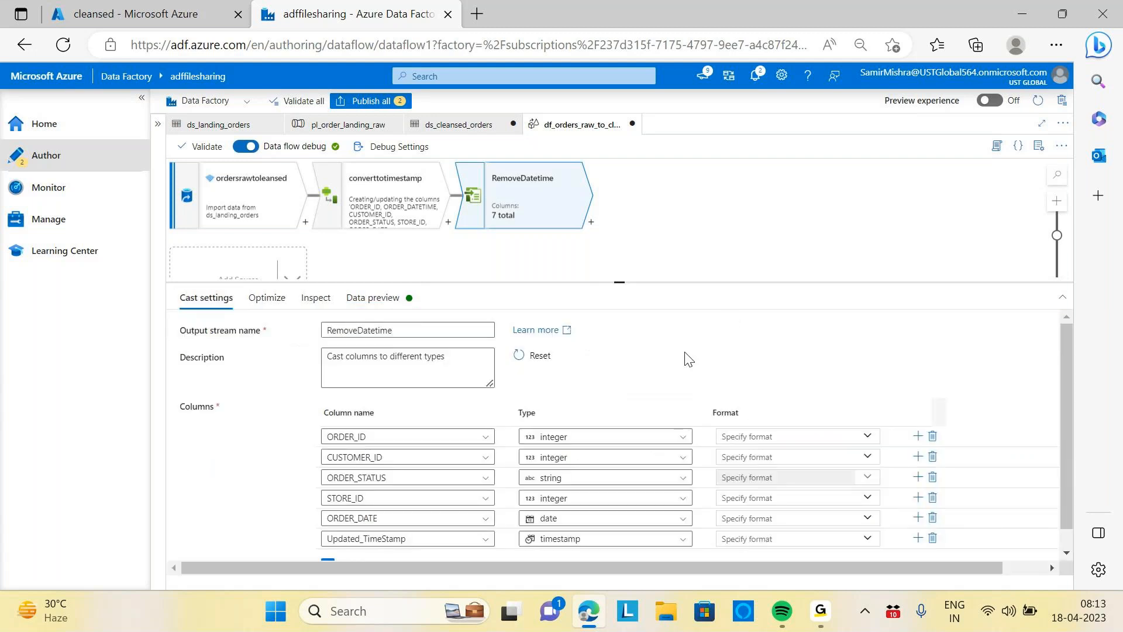
scroll(688, 359, down, 1)
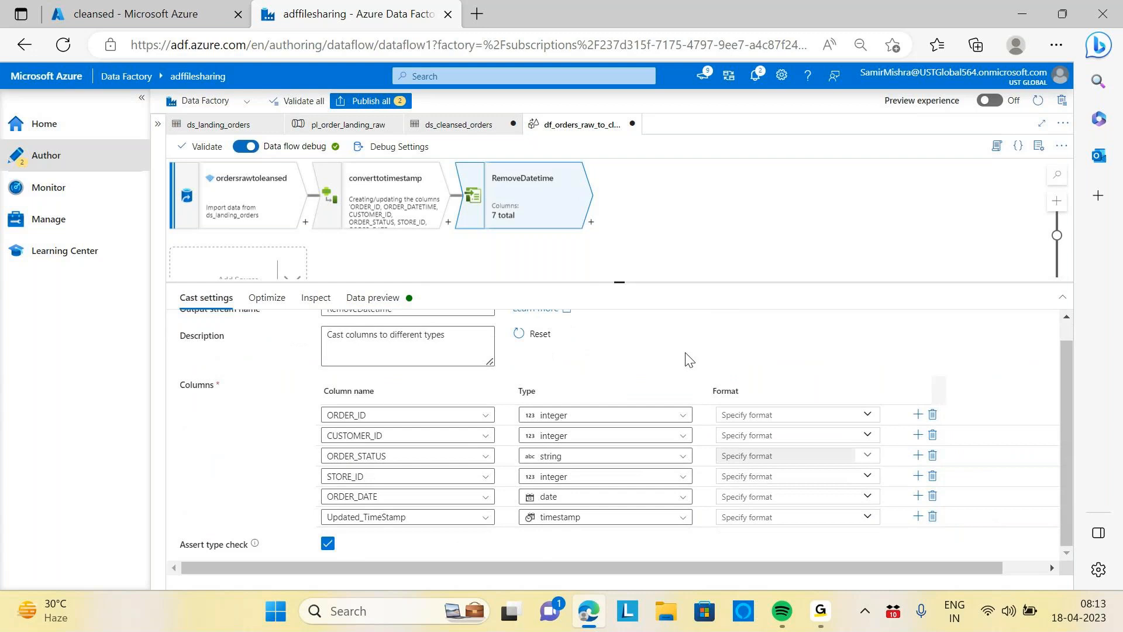
scroll(688, 358, up, 1)
scroll(687, 358, down, 1)
scroll(688, 359, up, 1)
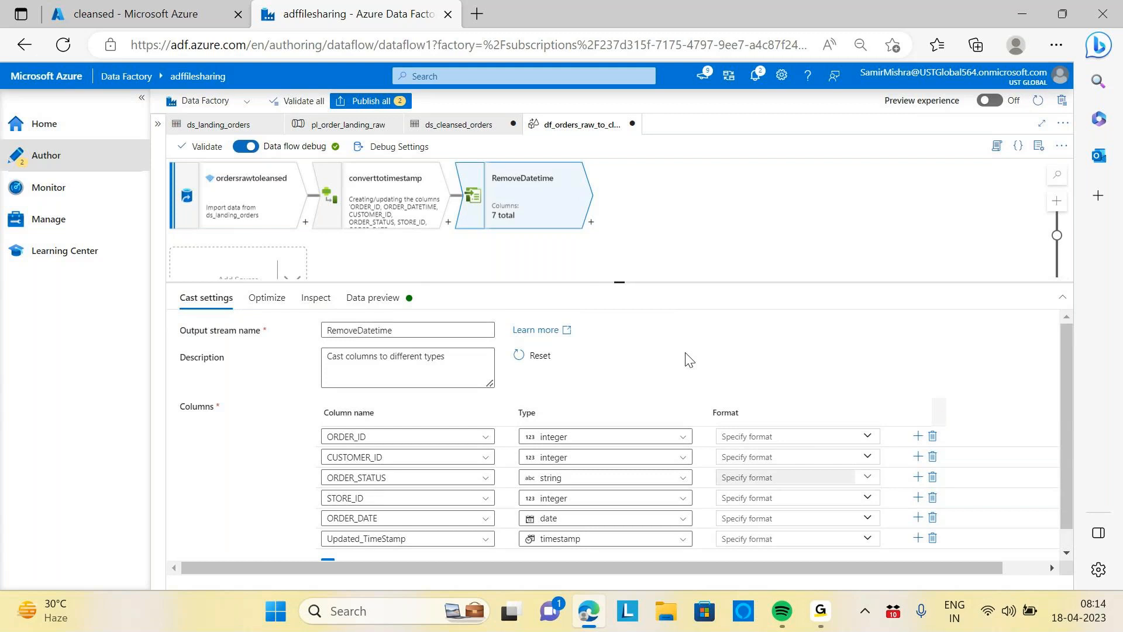
click(373, 298)
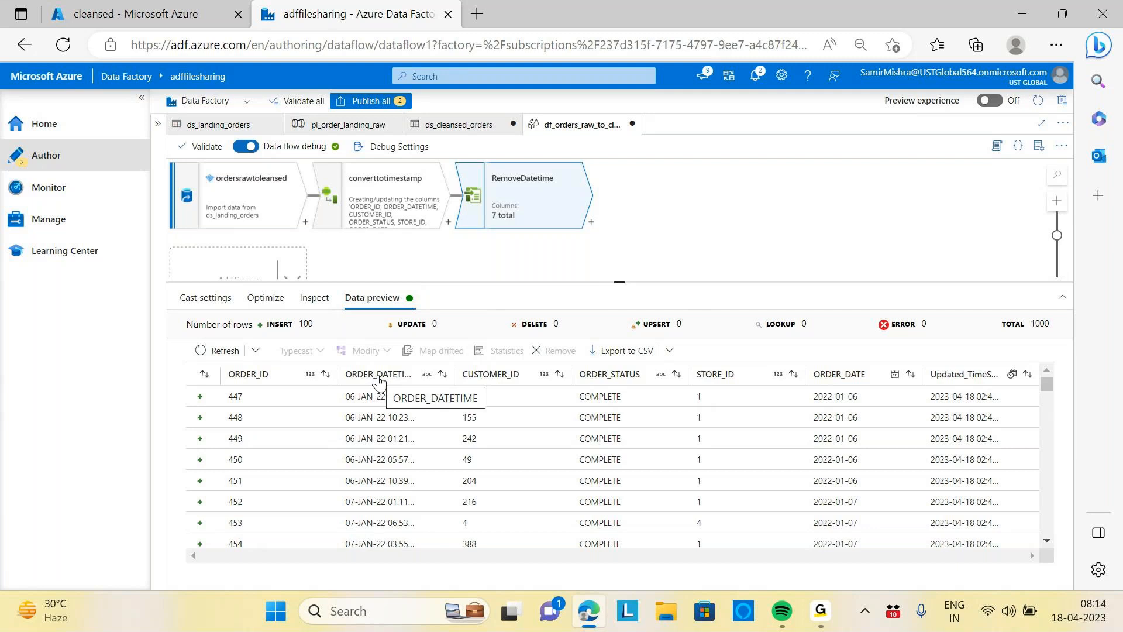
click(379, 380)
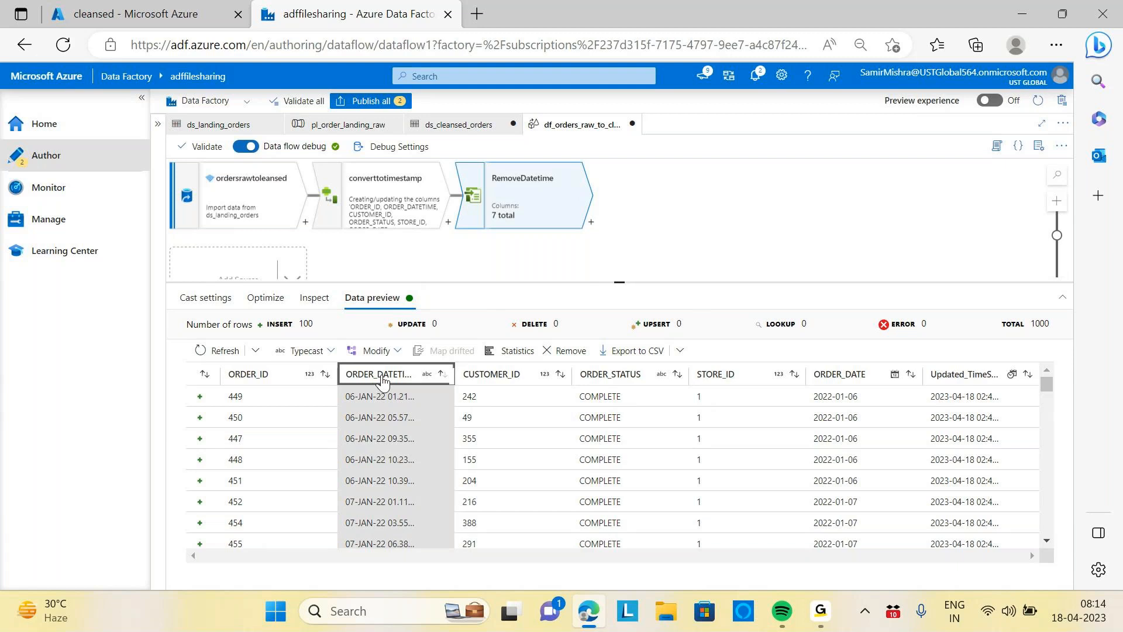
click(566, 351)
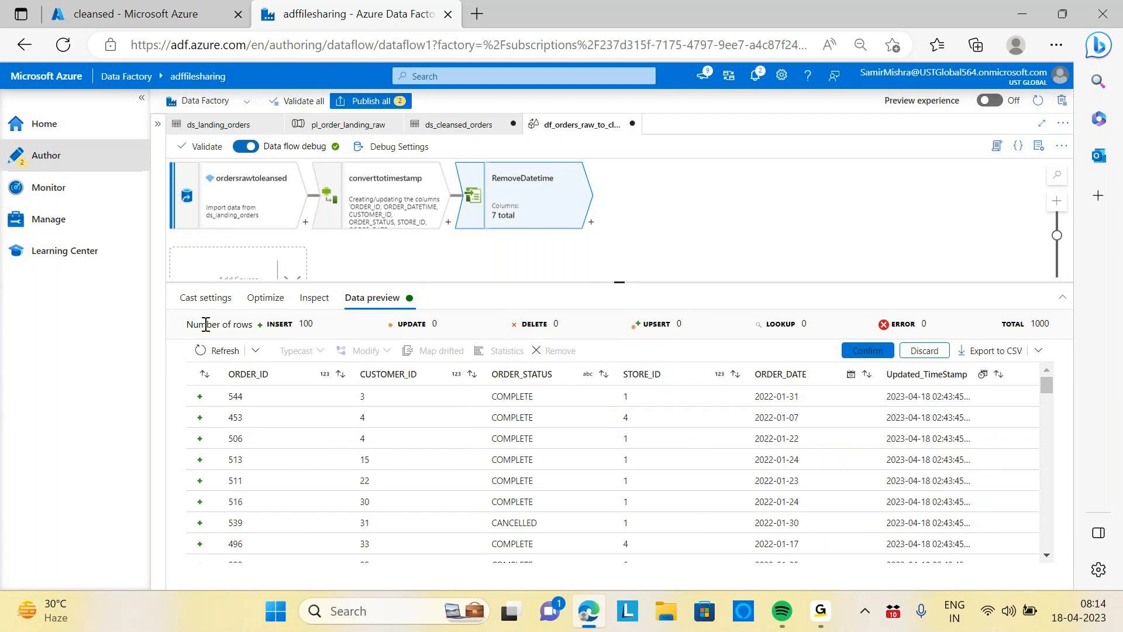
click(205, 297)
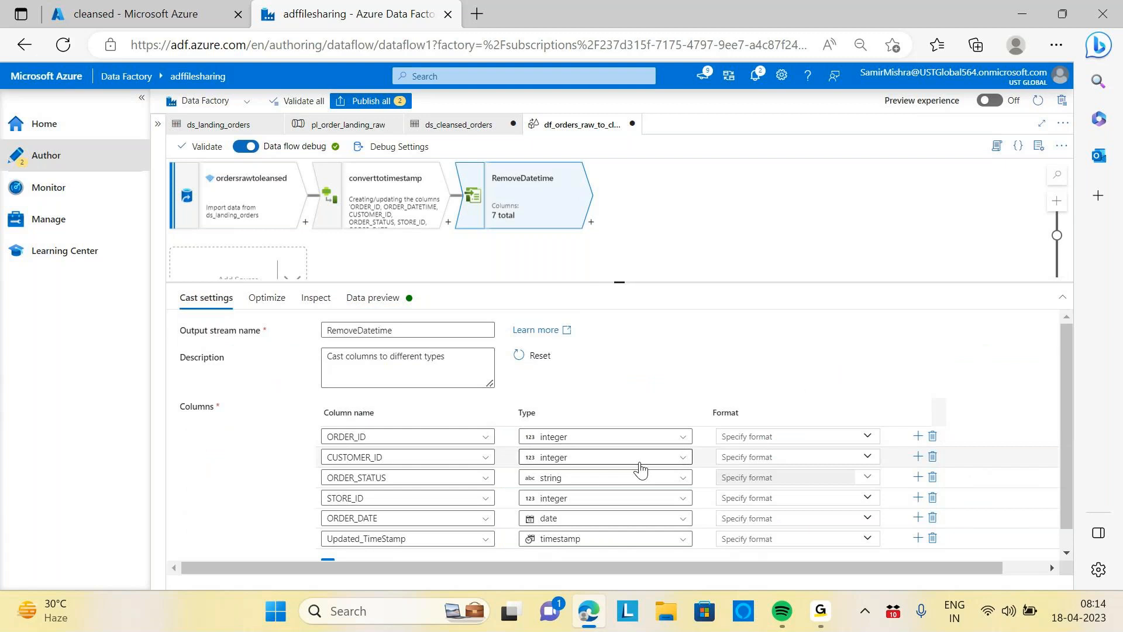
click(382, 303)
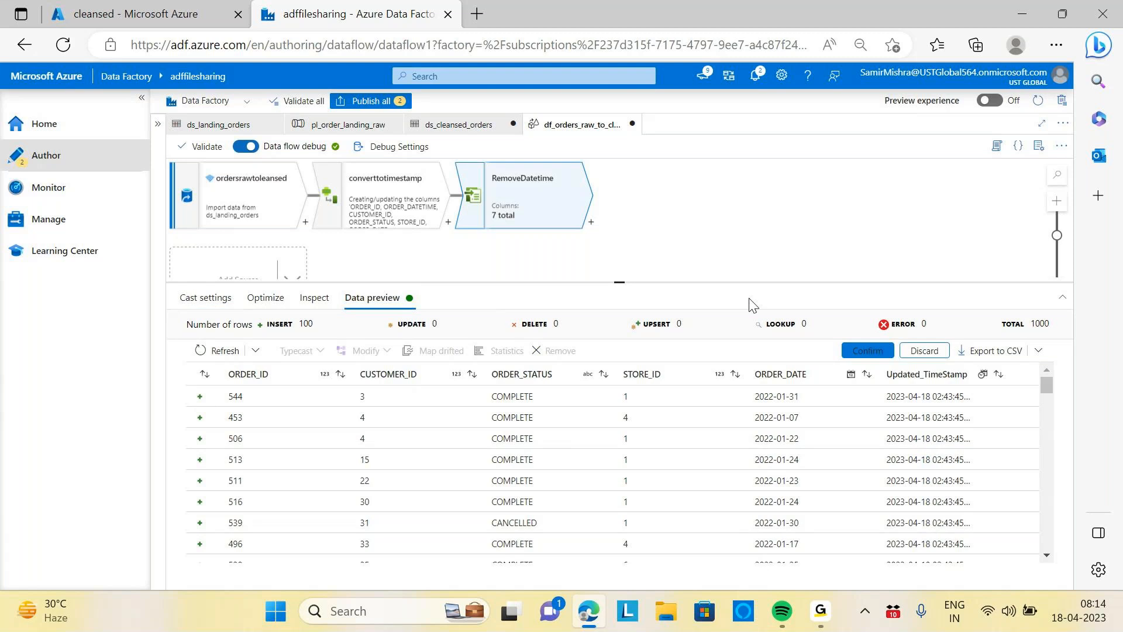
click(884, 351)
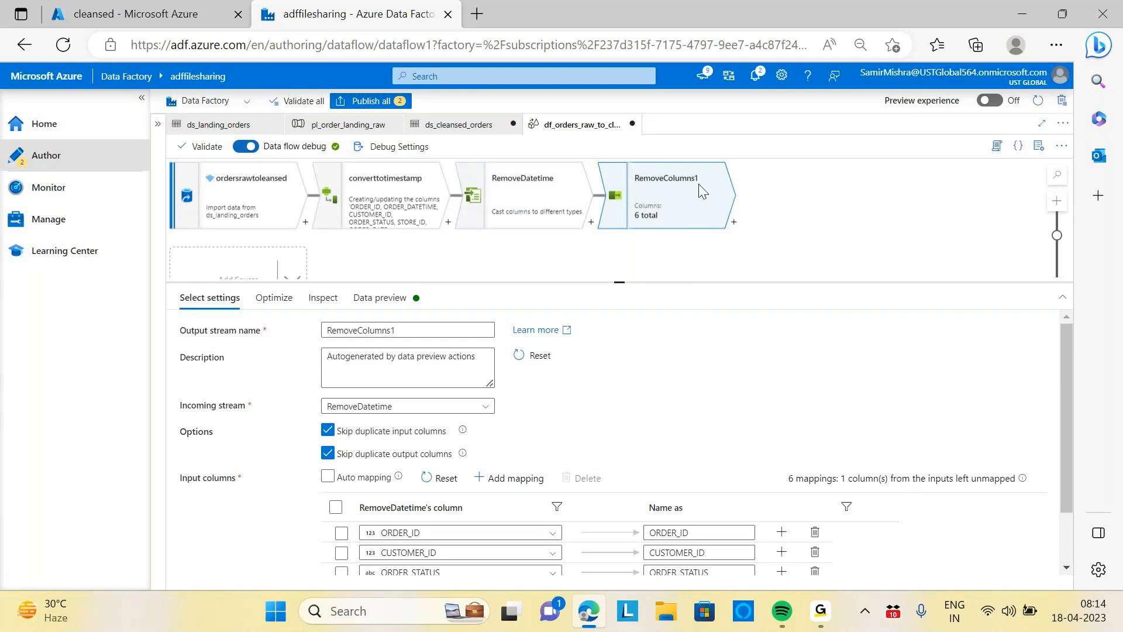
key(Delete)
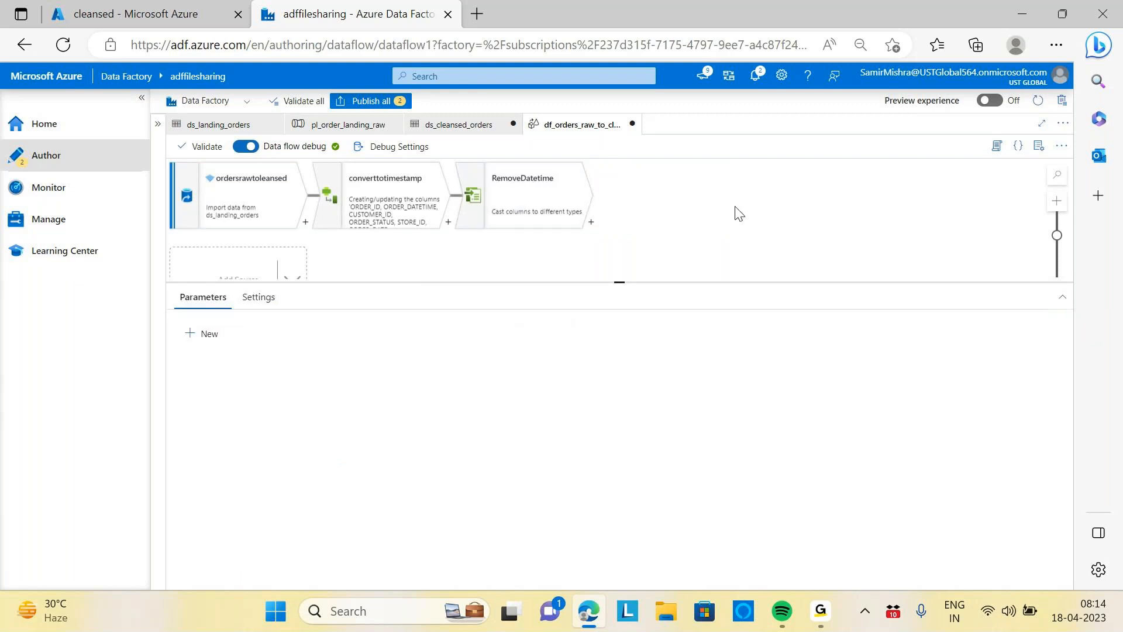
Refresh the RemoveDatetime data preview and review its optimize settings and output schema
click(524, 183)
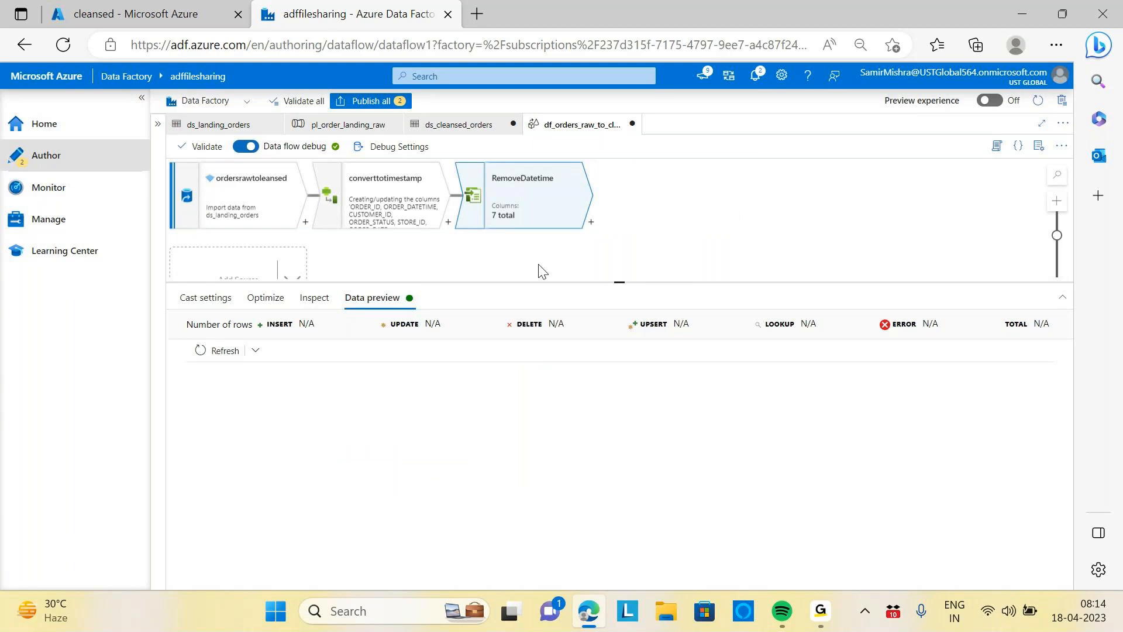
click(225, 353)
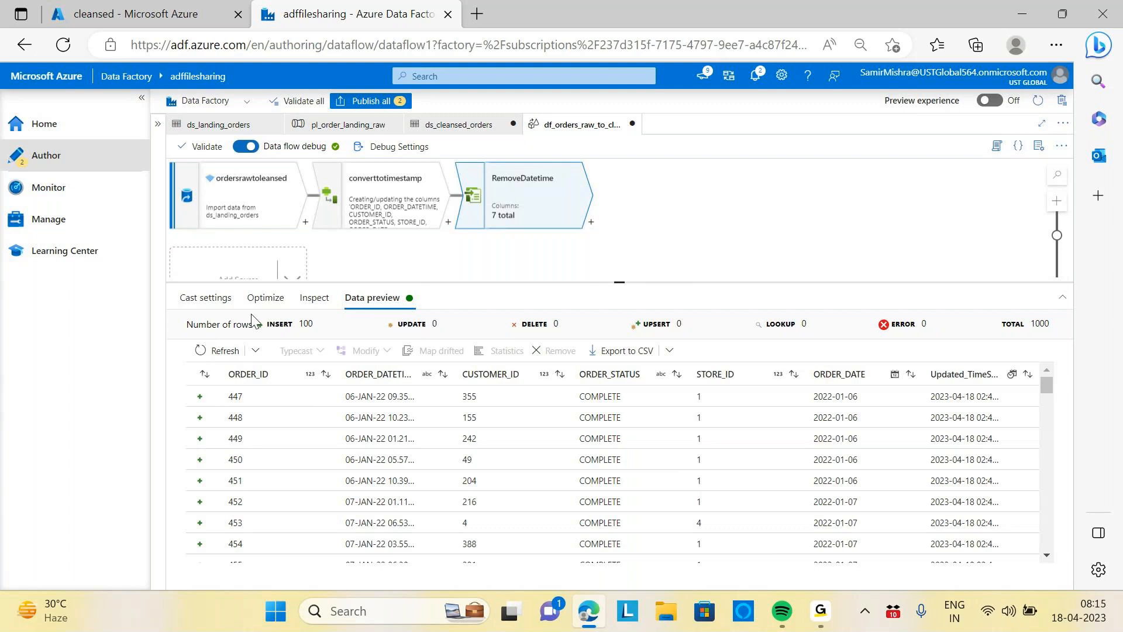
click(201, 299)
click(264, 300)
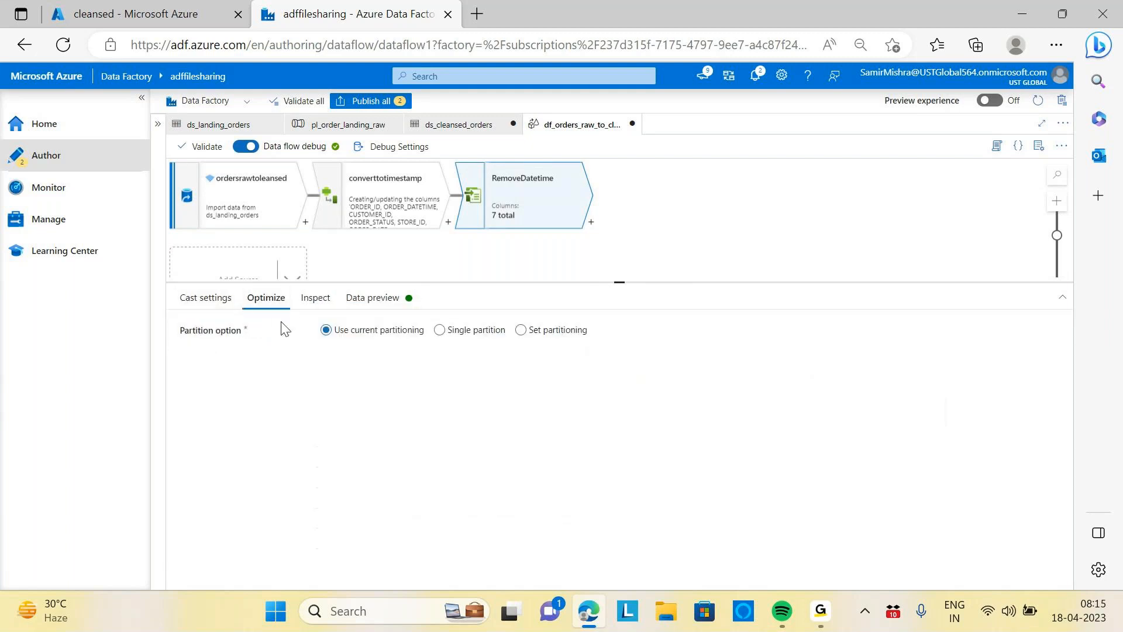
click(323, 299)
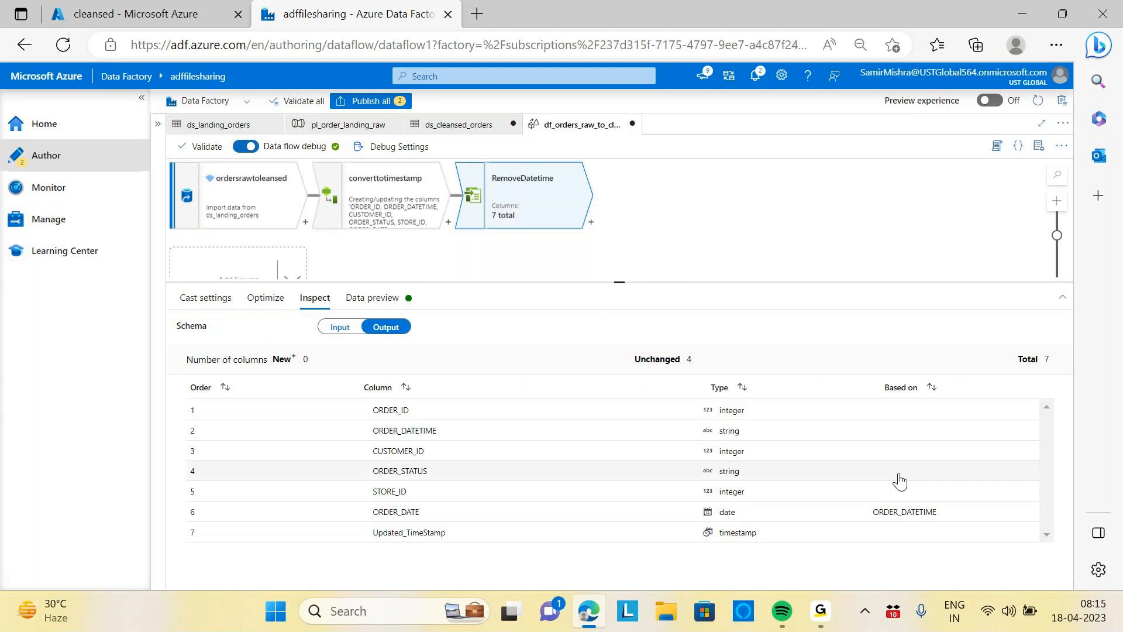
right_click(279, 433)
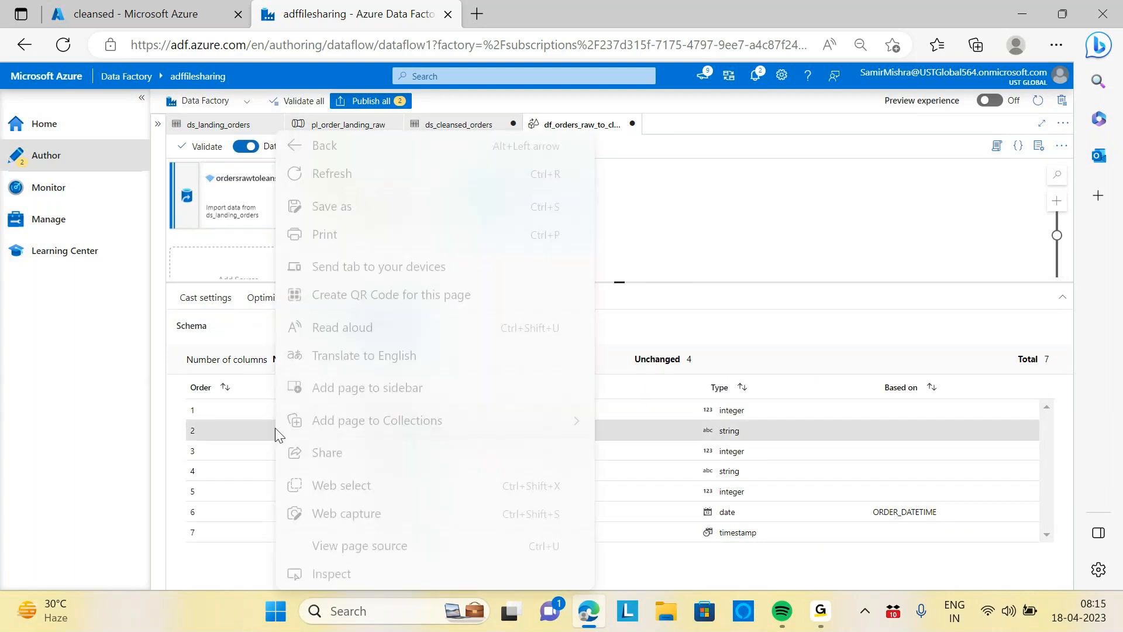
click(756, 246)
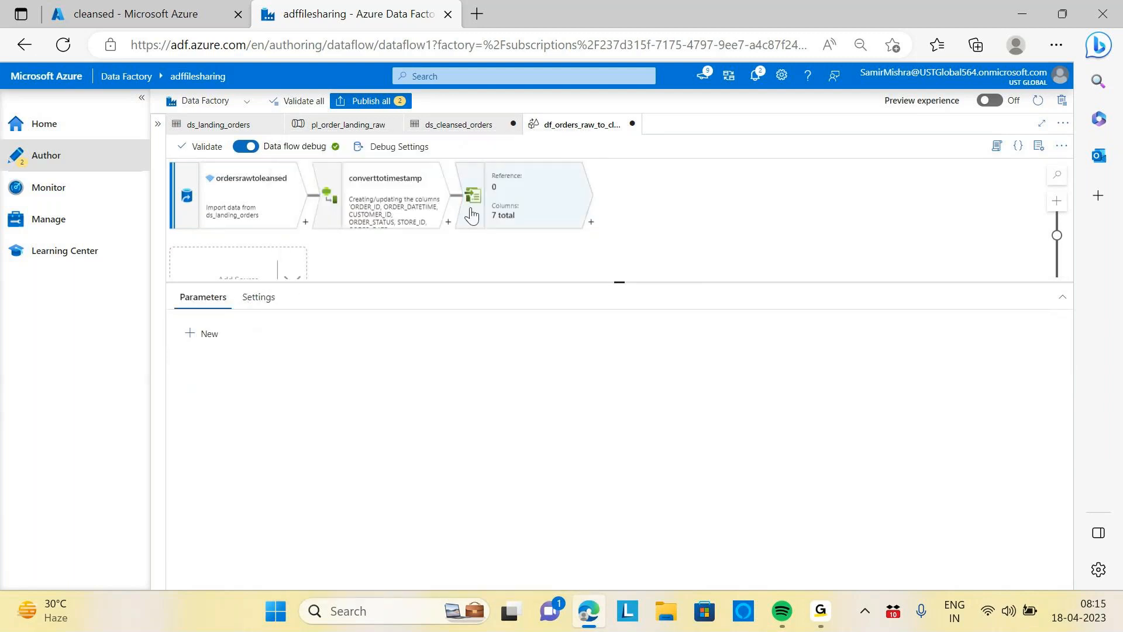
Review the derived column preview and the RemoveDatetime cast settings and data preview
click(433, 202)
click(530, 194)
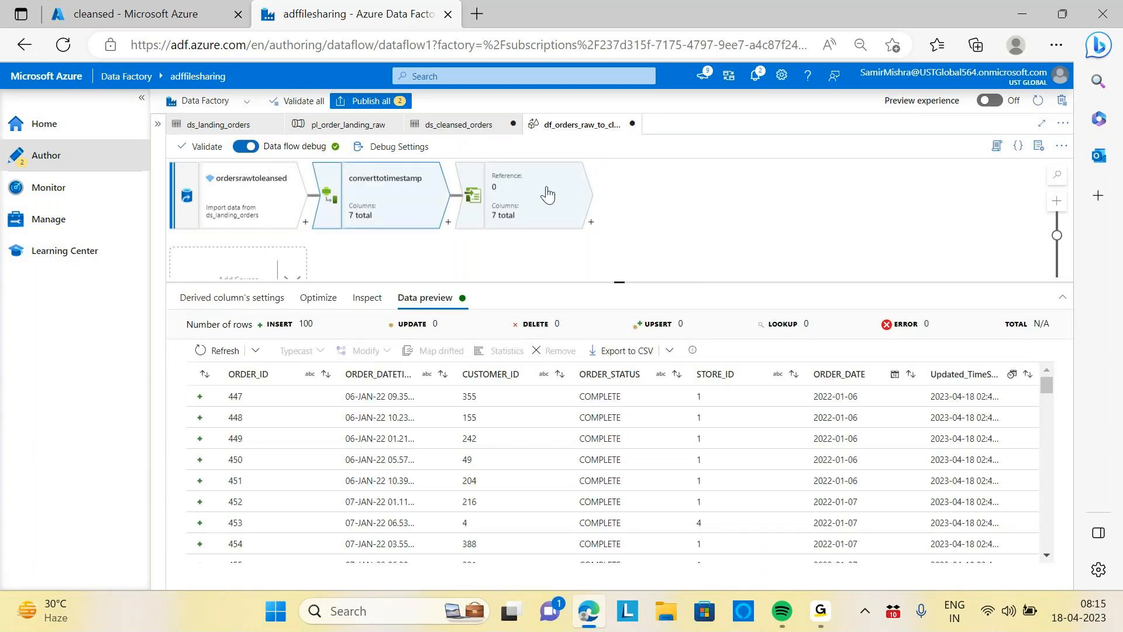
click(216, 302)
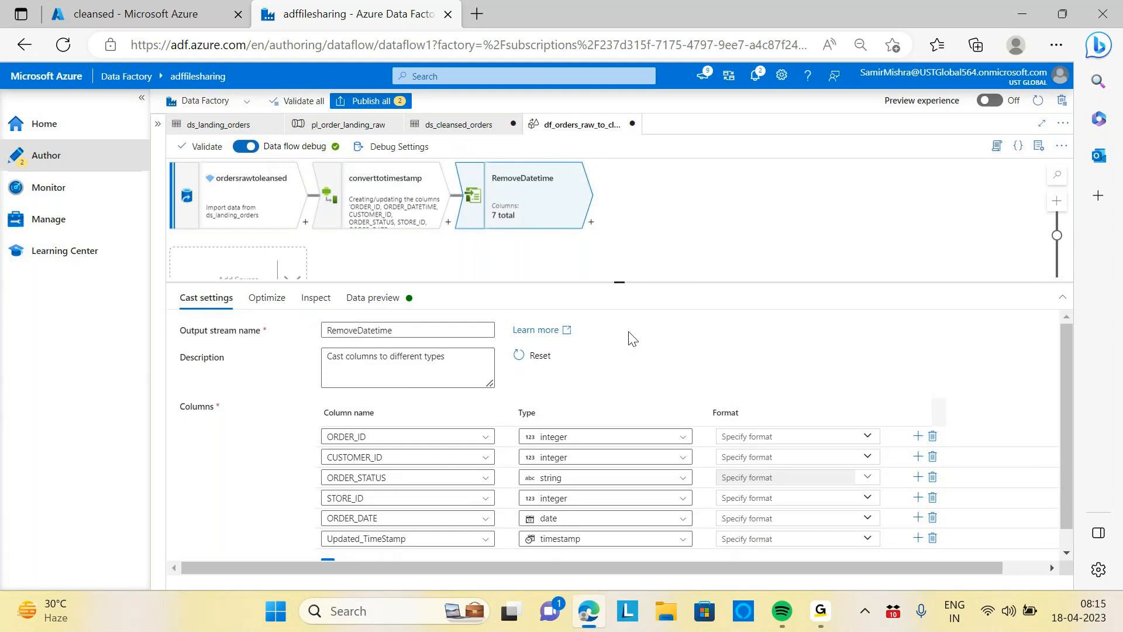
scroll(630, 338, down, 1)
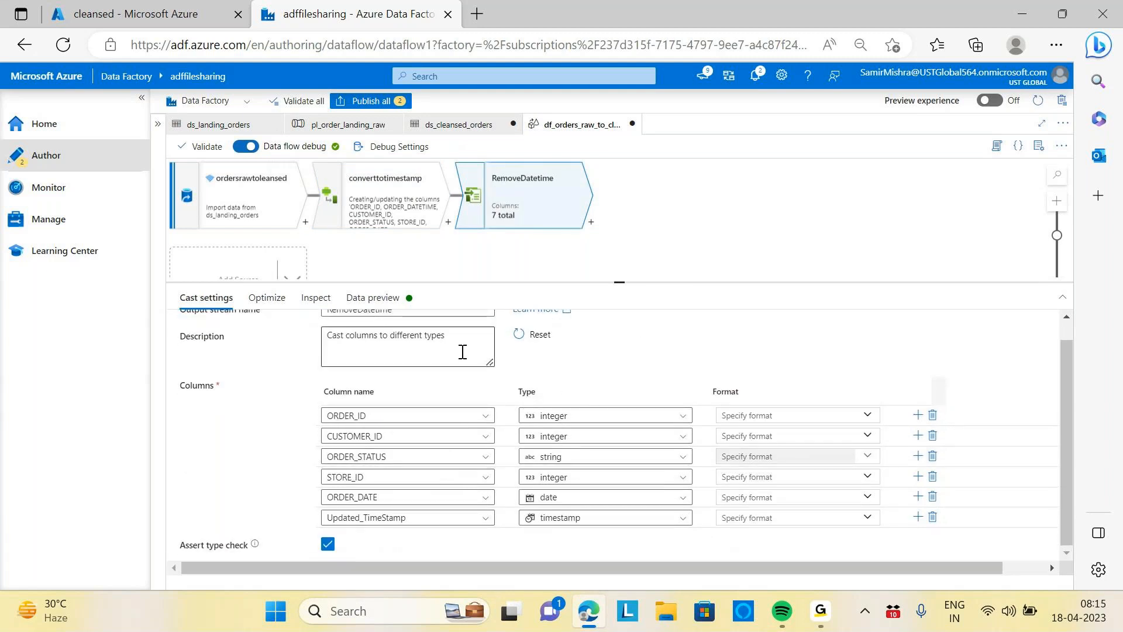
scroll(583, 358, up, 1)
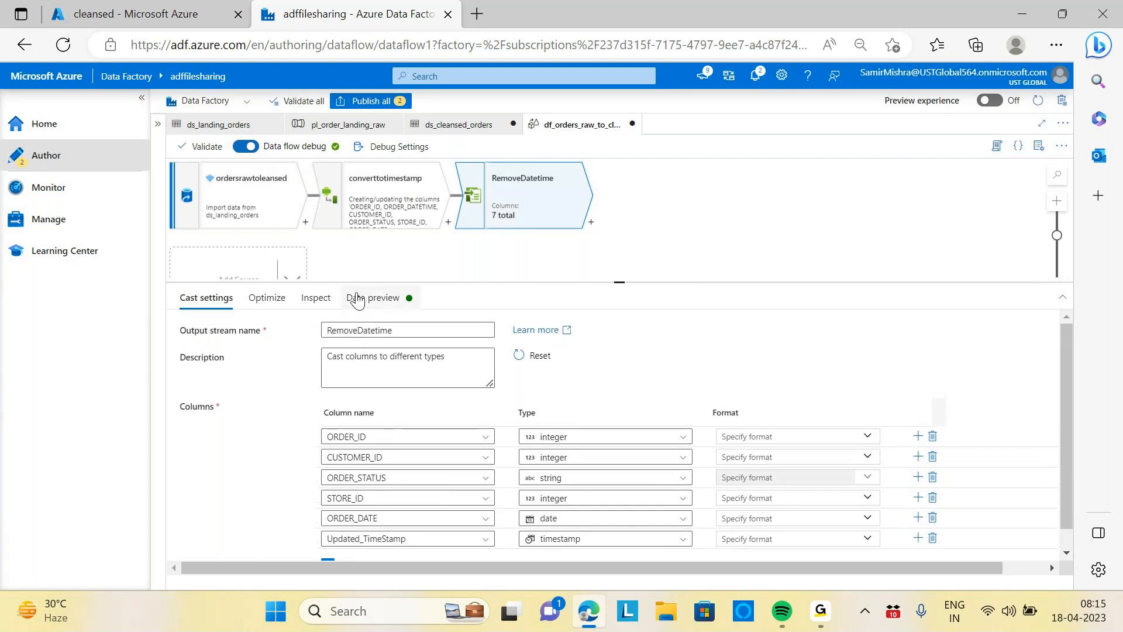
click(385, 300)
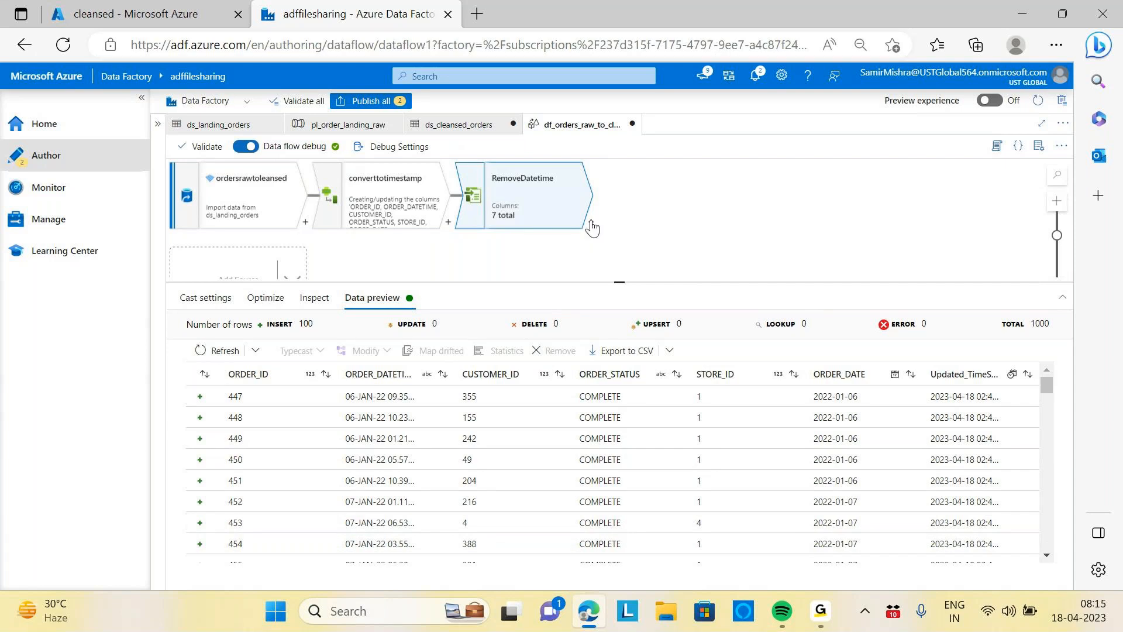
Add a Sink transformation after RemoveDatetime
click(591, 224)
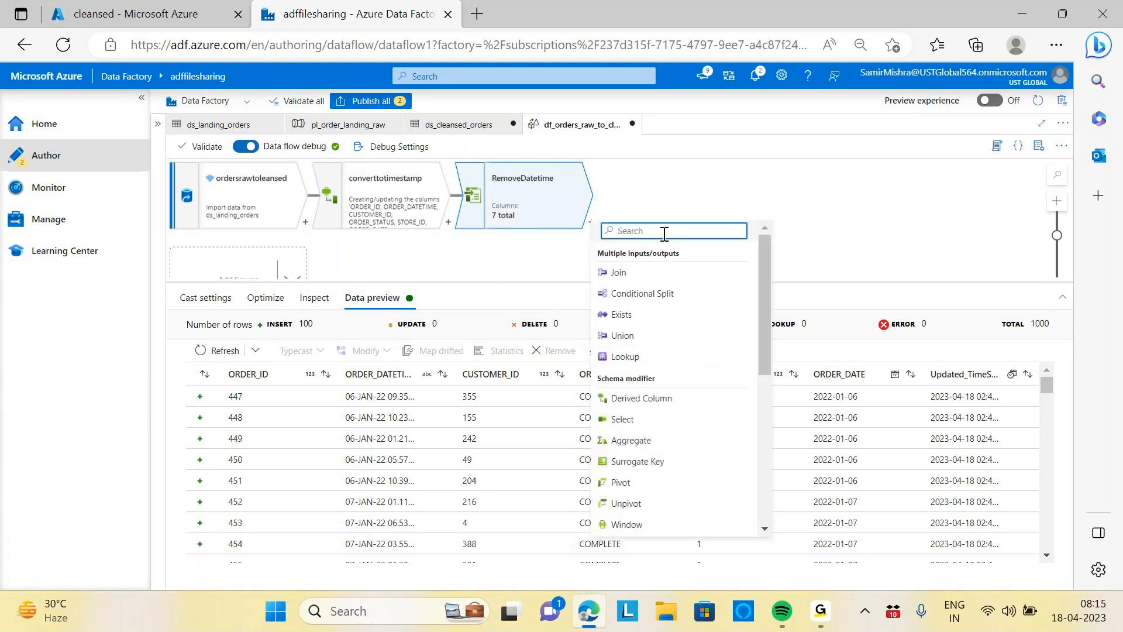
text(sink)
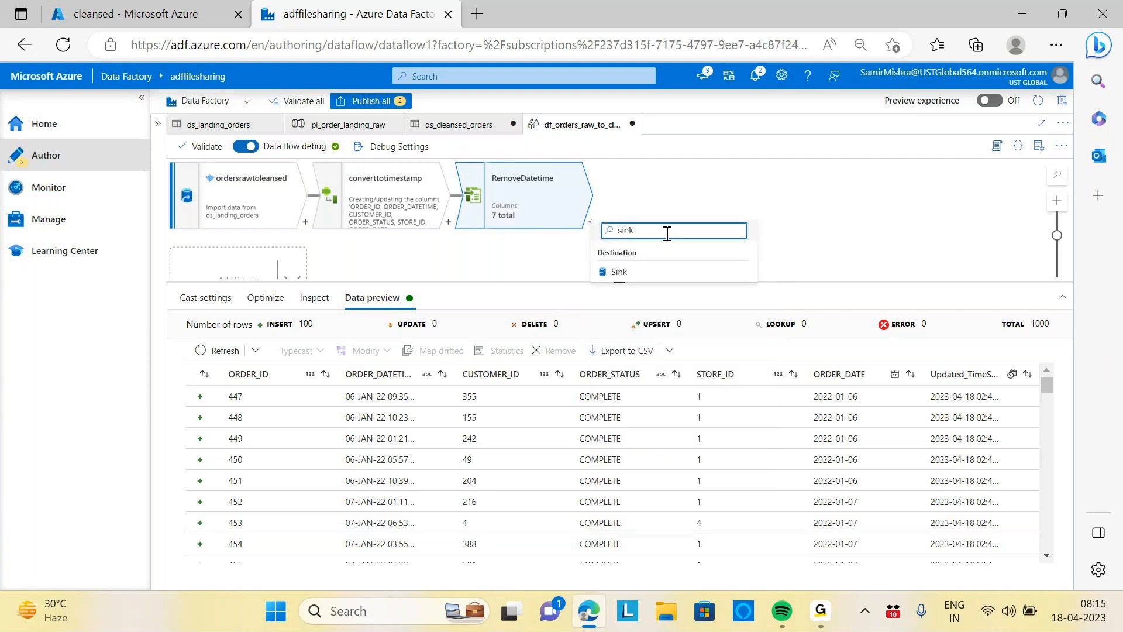
click(618, 272)
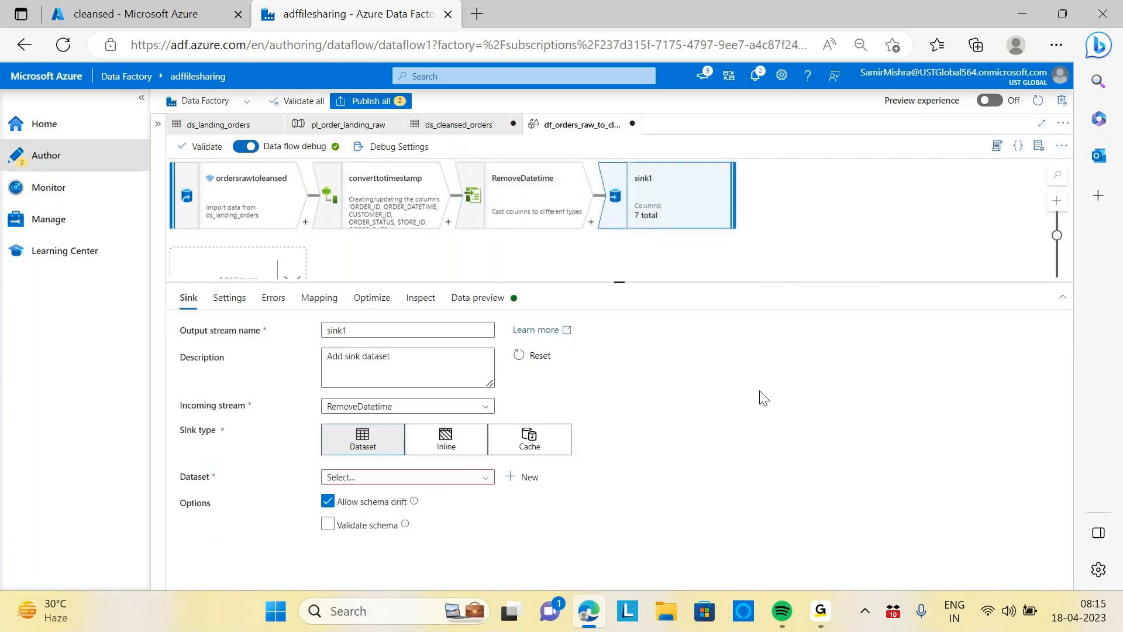
Name the sink ClenasedOrders and set its dataset to ds_cleansed_orders
drag(367, 335, 326, 332)
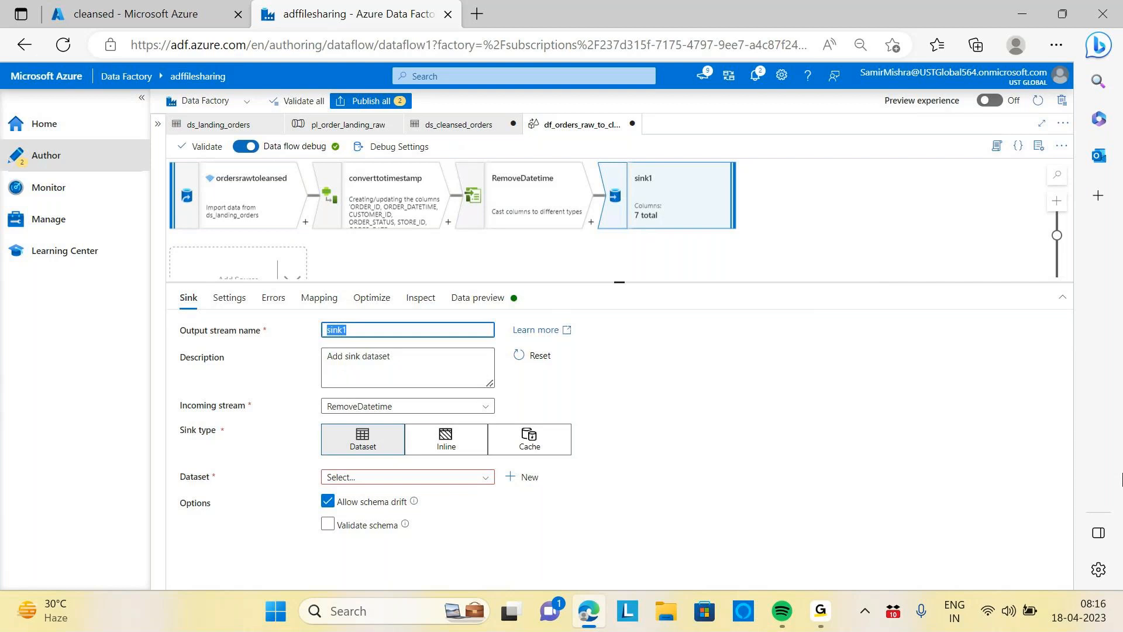
text(c)
text(Clenased)
text(Orders)
click(608, 387)
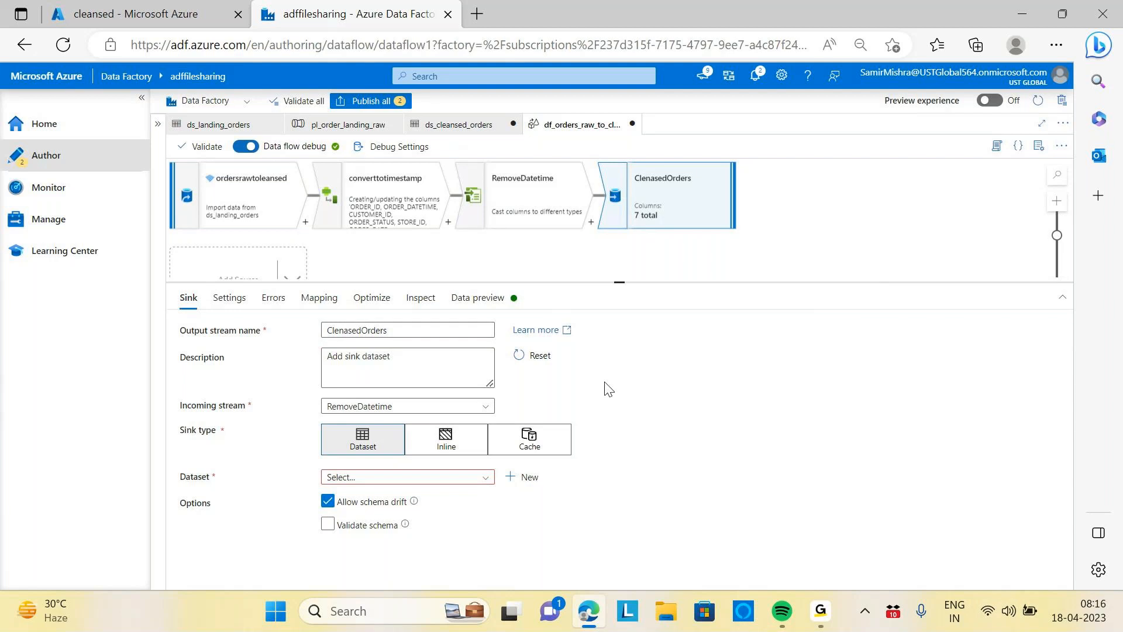
click(488, 479)
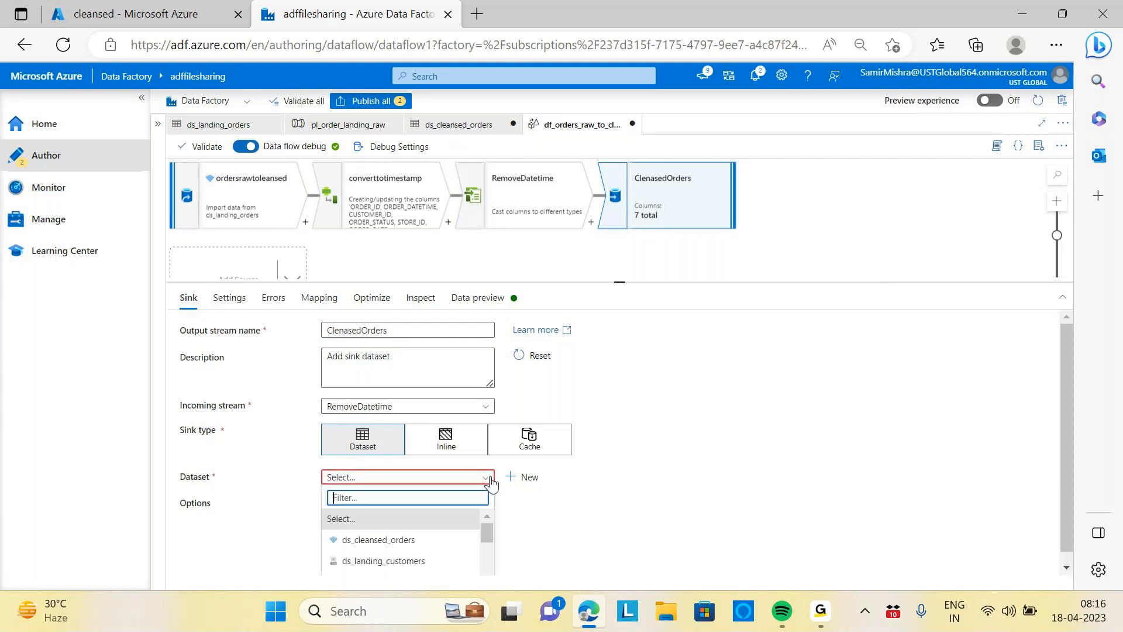
click(374, 535)
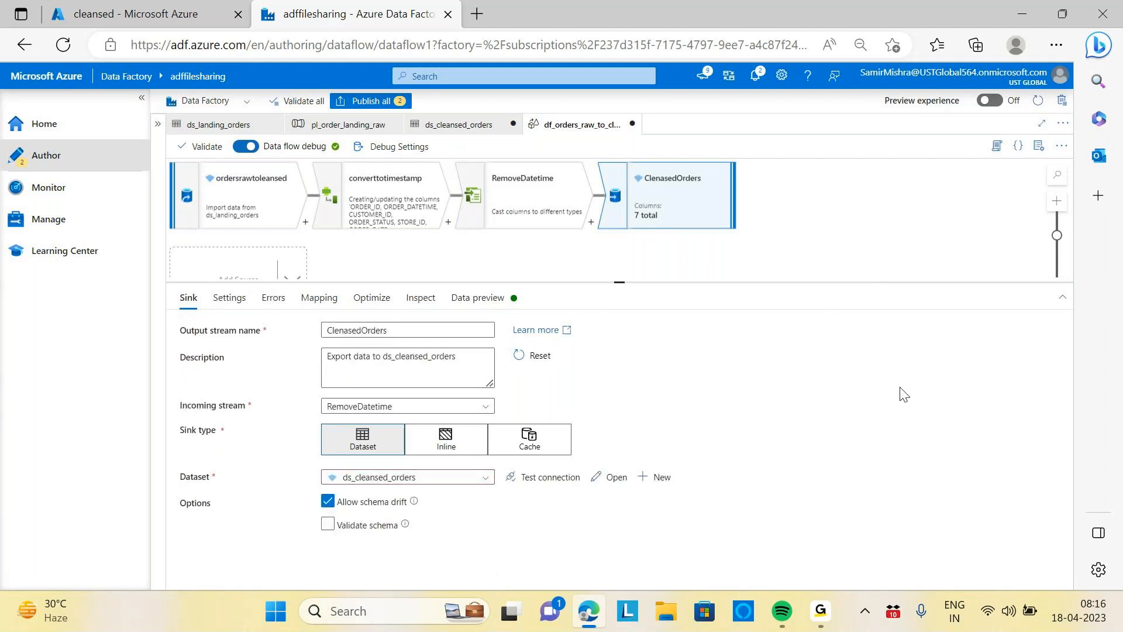
Review the sink's settings, errors, mapping, optimize and output schema, and refresh its data preview
click(228, 305)
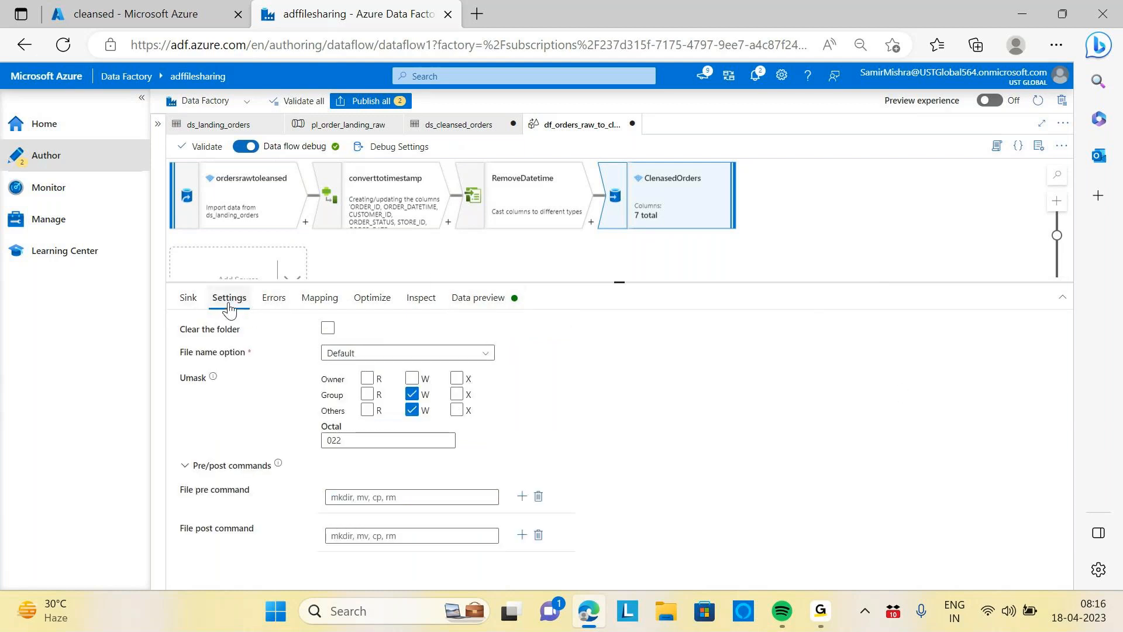
click(281, 300)
click(319, 298)
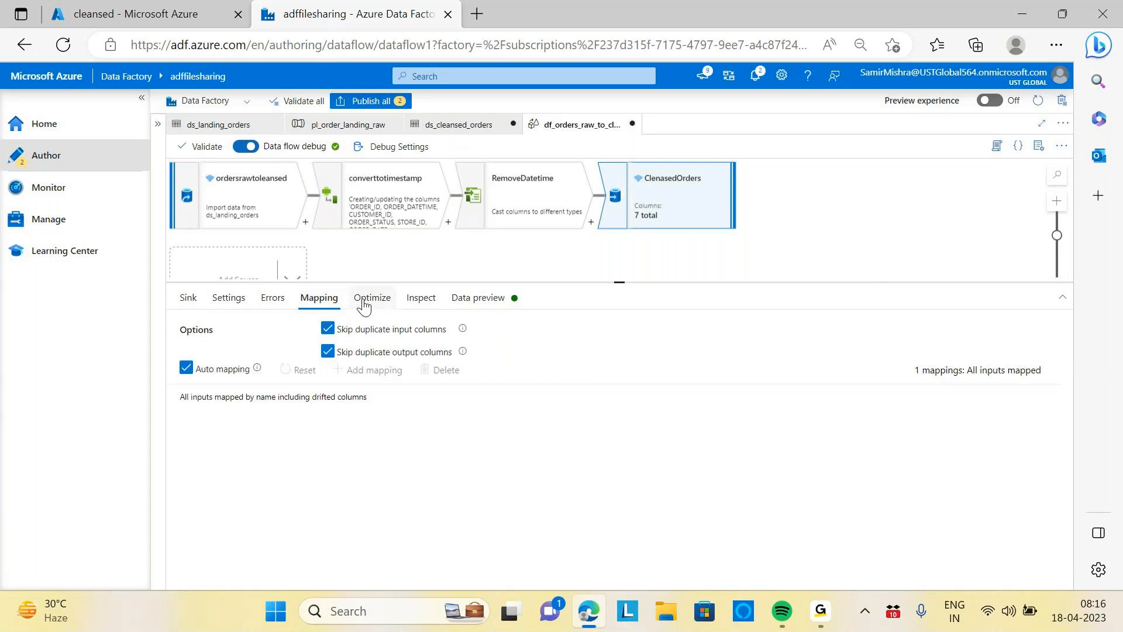
click(373, 300)
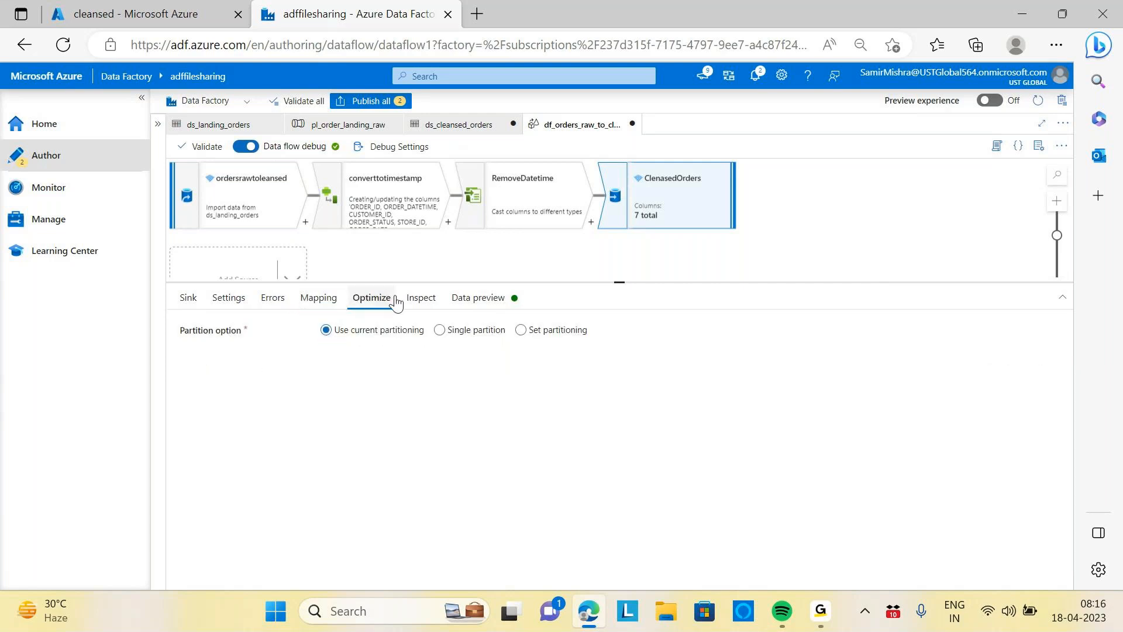
click(420, 298)
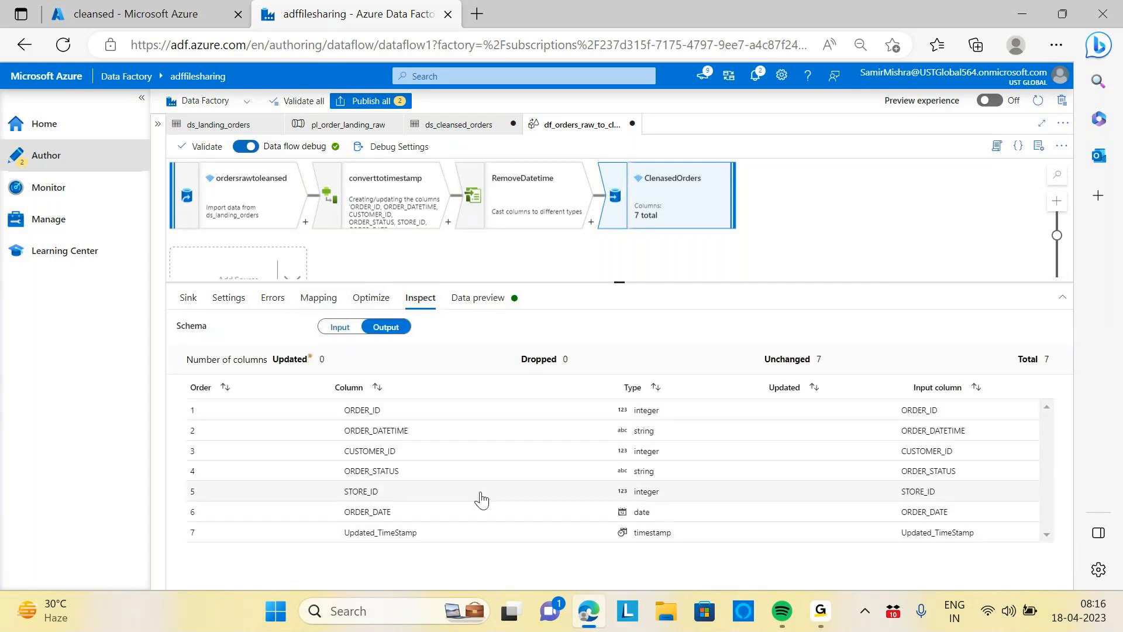
click(469, 299)
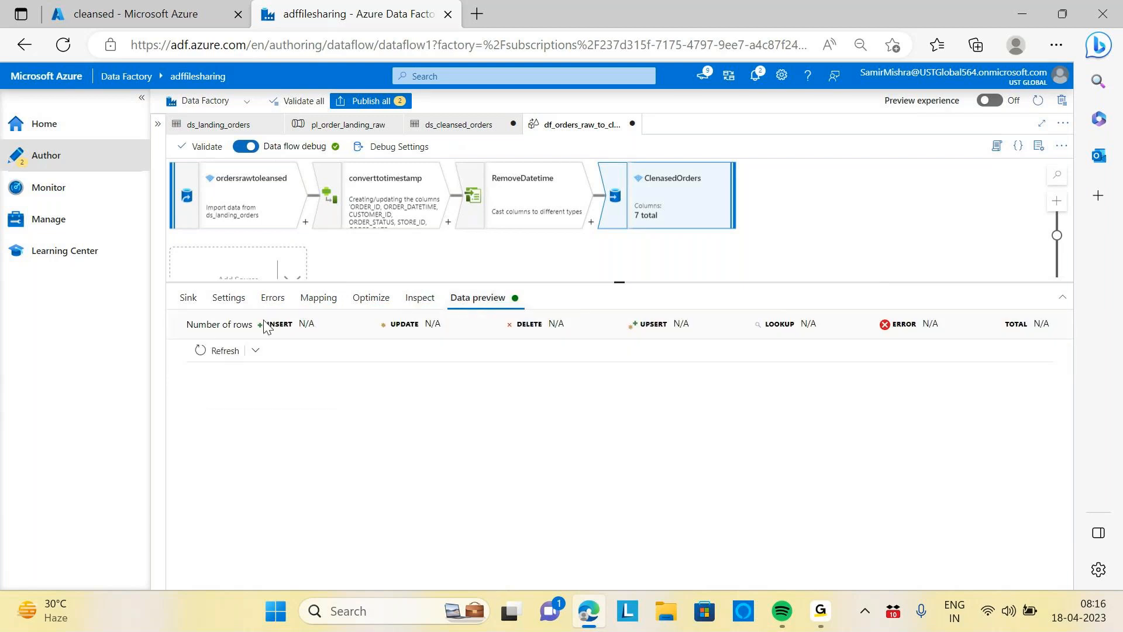
click(219, 350)
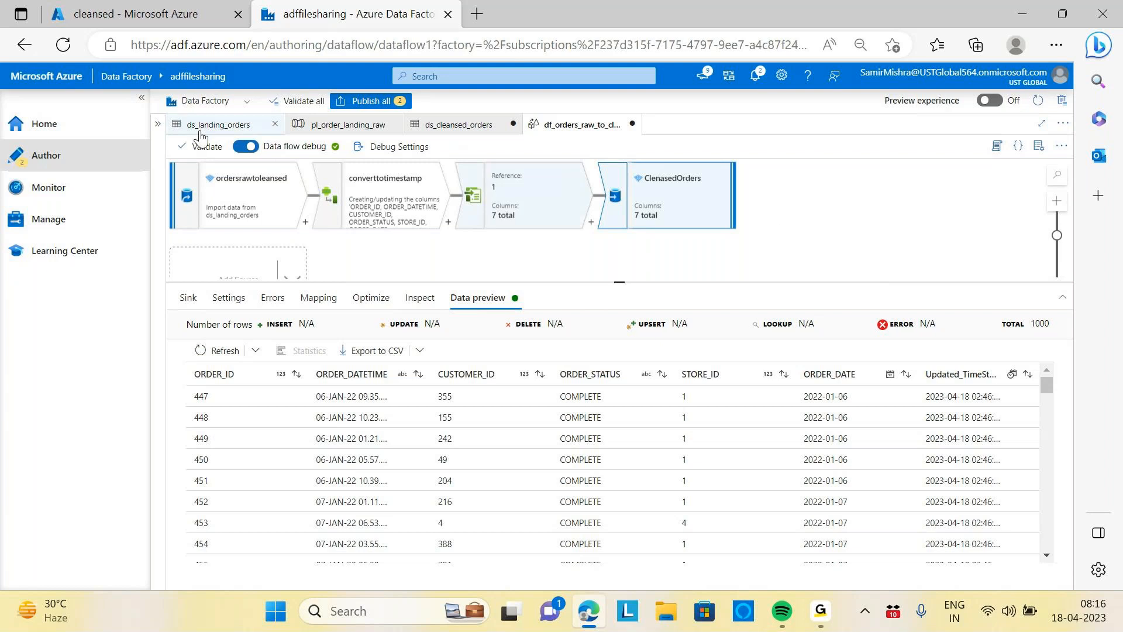
Create a new pipeline named pl_orders_raw_to_cleansed
click(158, 123)
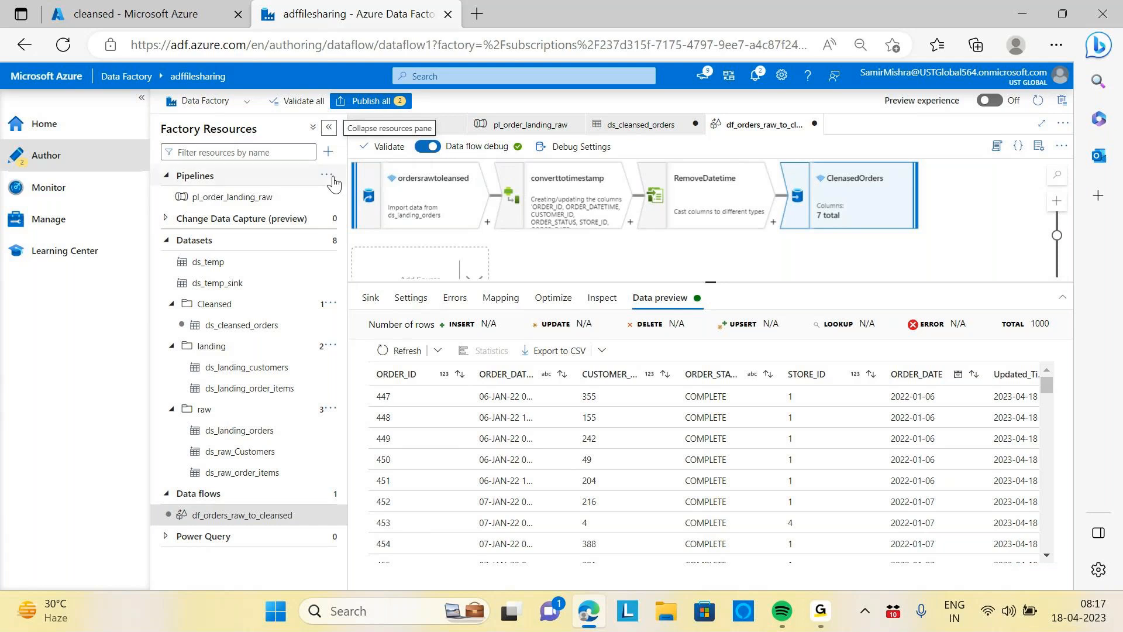
click(331, 175)
click(389, 199)
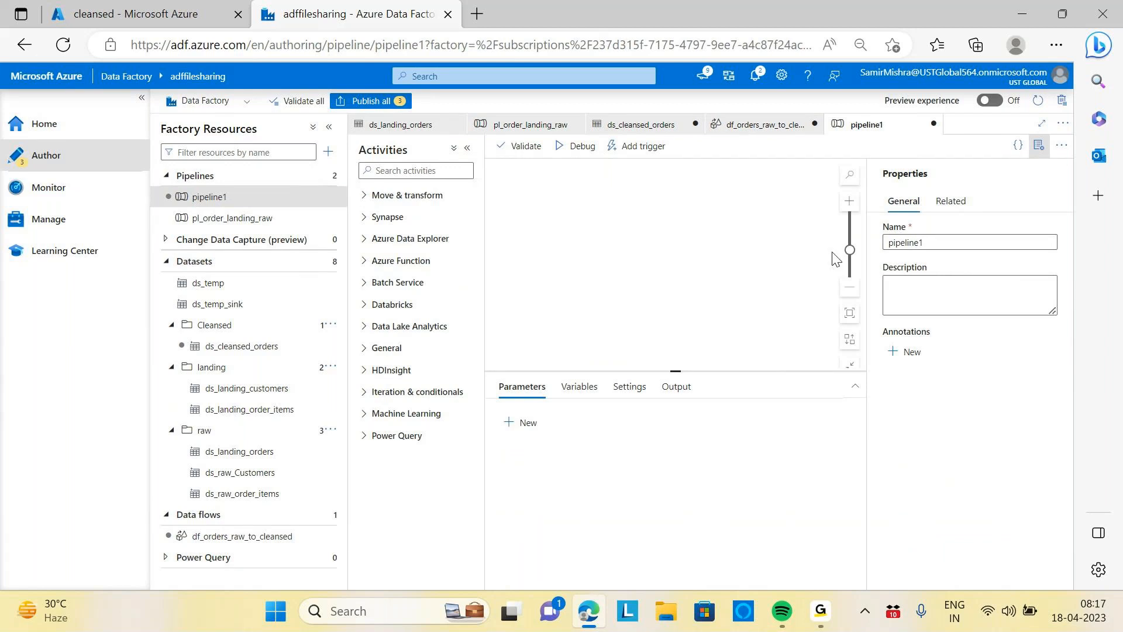
click(936, 243)
key(ctrl+a)
key(BackSpace)
text(pl)
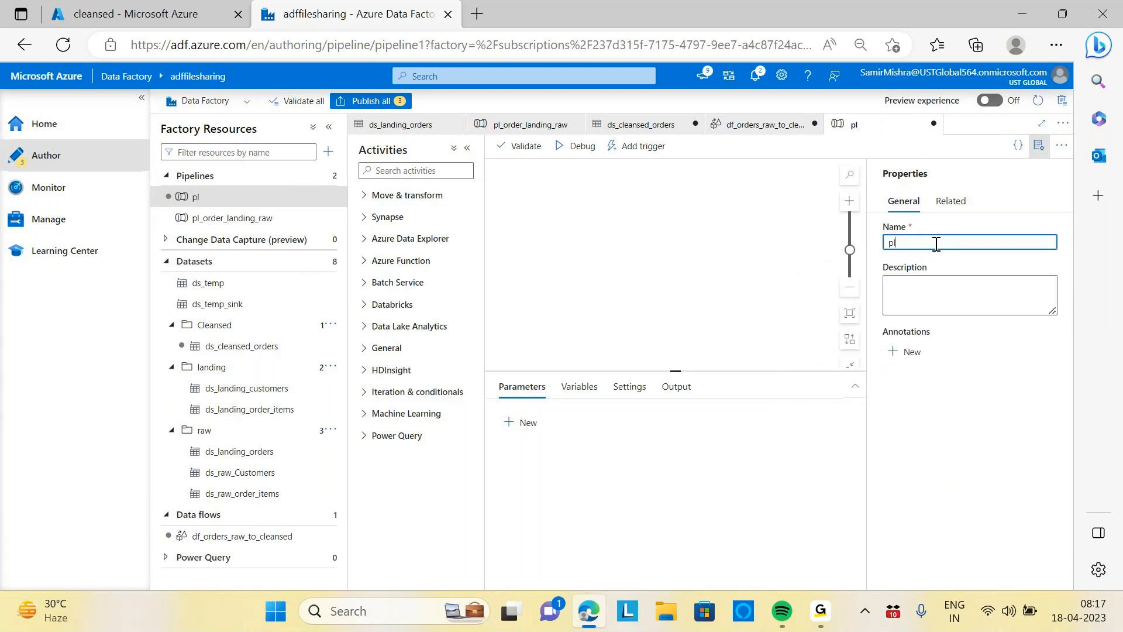
text(_orders_raw_to_cle)
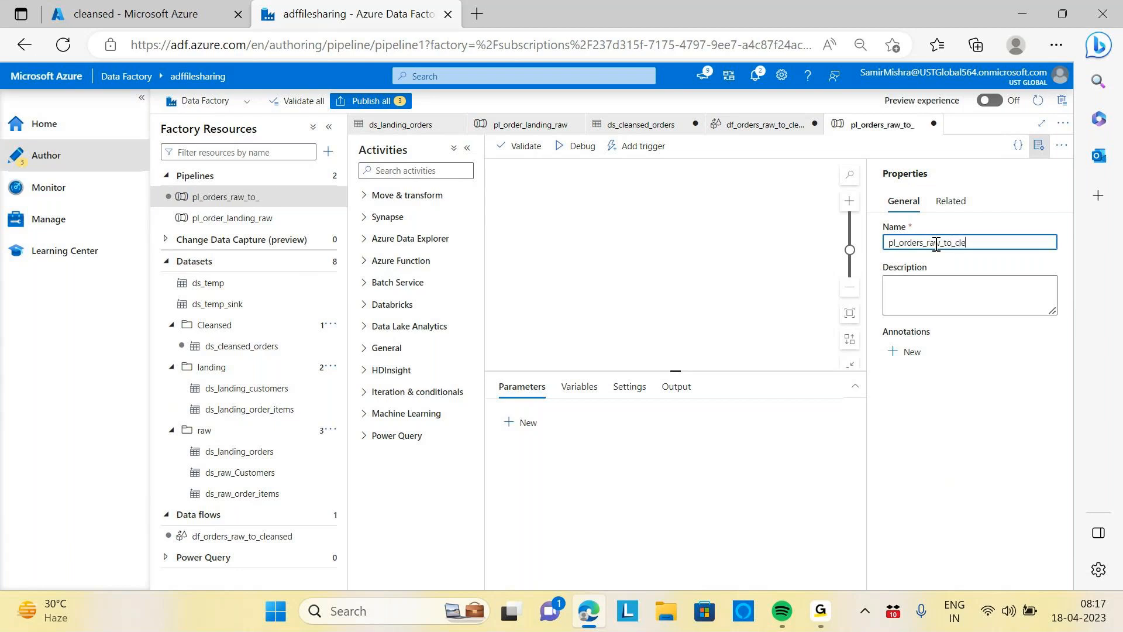
text(ansed)
Add a Data flow activity to the pipeline canvas
click(401, 170)
text(data)
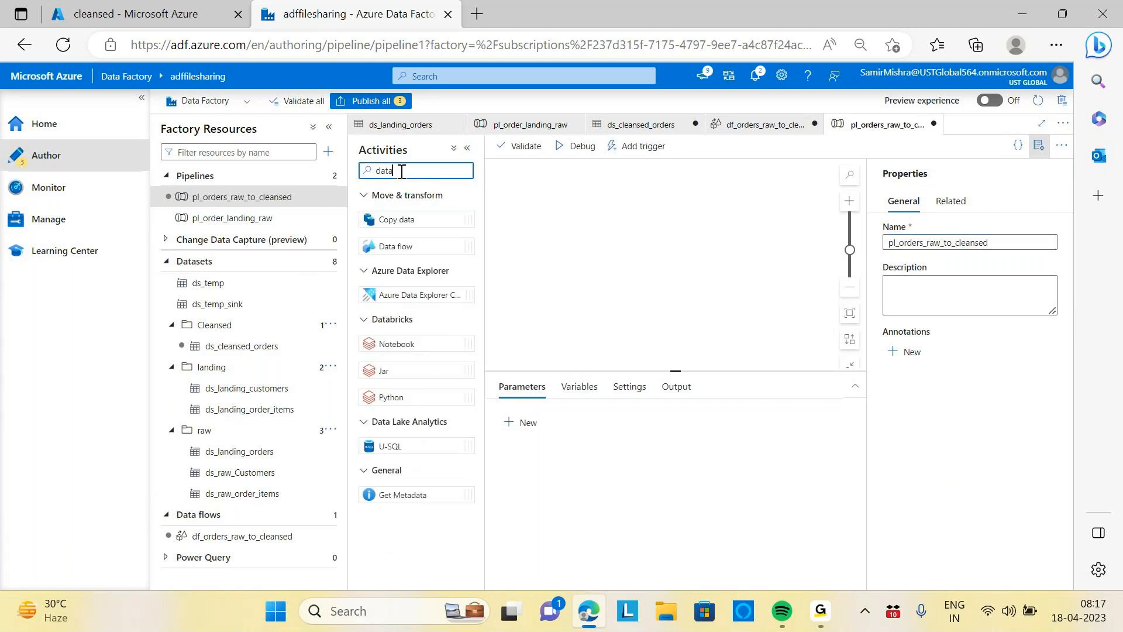
drag(388, 246, 606, 240)
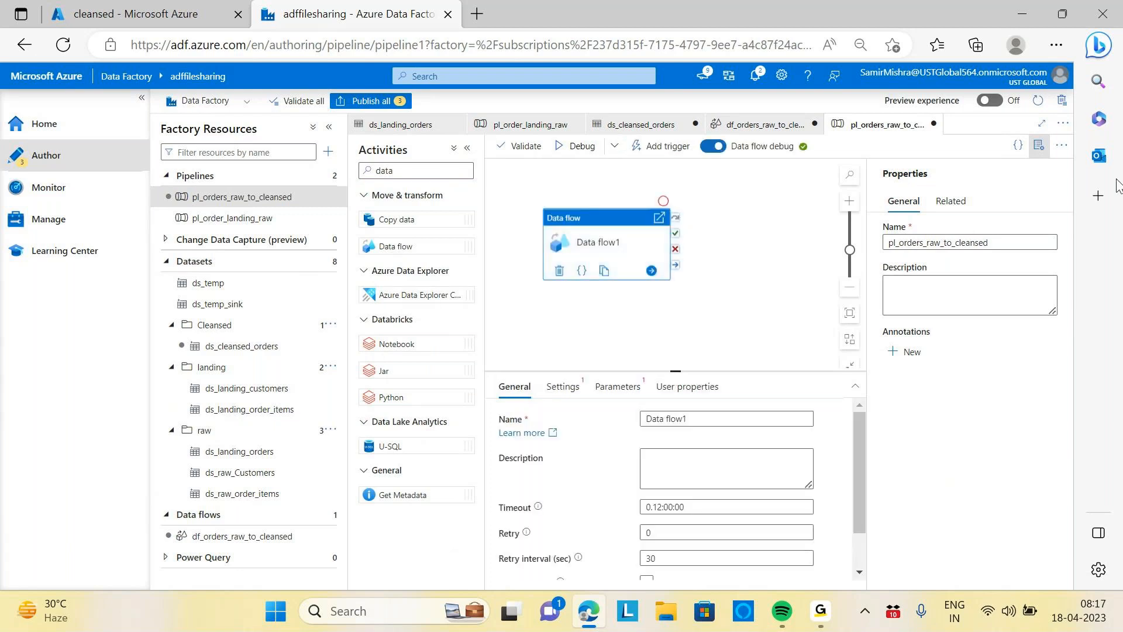
click(1038, 146)
Rename the Data flow activity to ordersrawtocleansed
click(709, 417)
key(ctrl+a)
text(order)
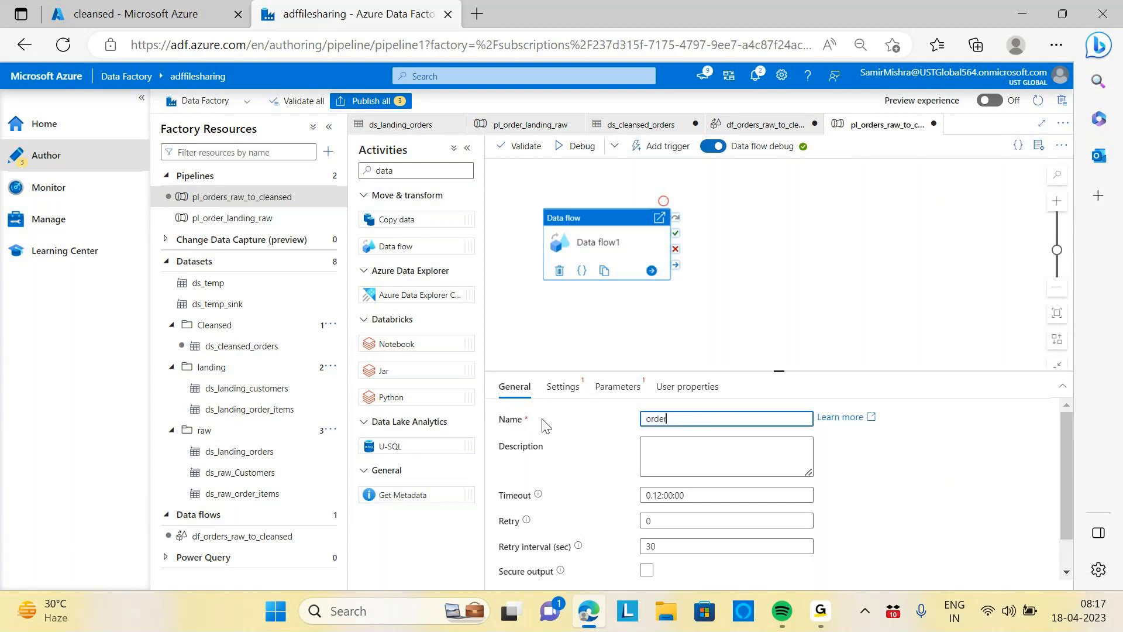
text(srawtocleansed)
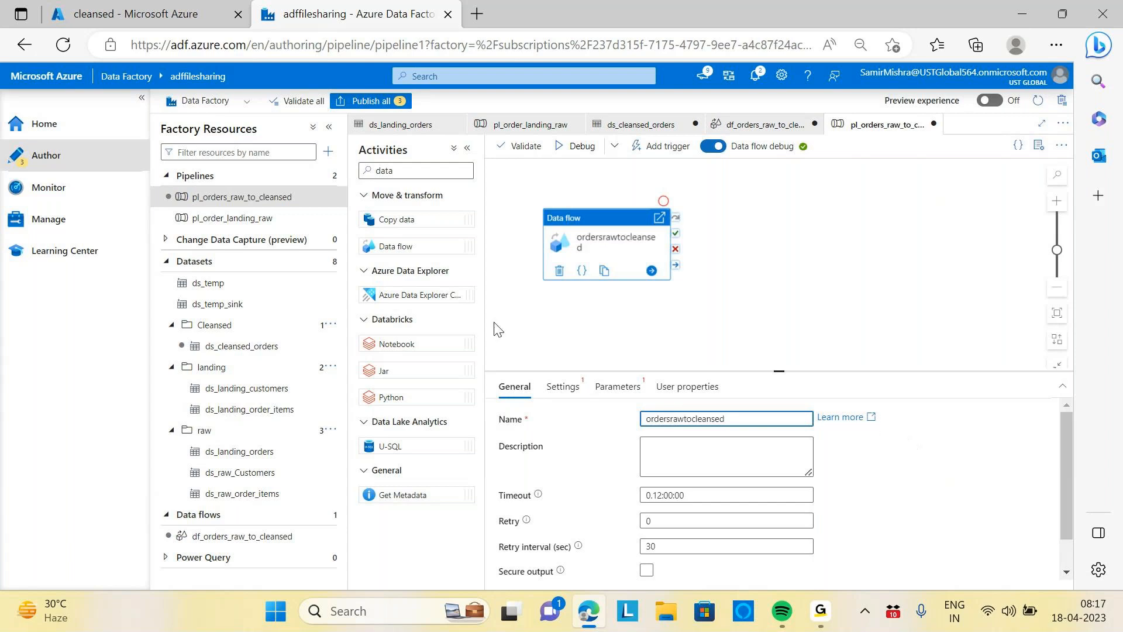
Set the activity's data flow to df_orders_raw_to_cleansed in its settings
click(563, 386)
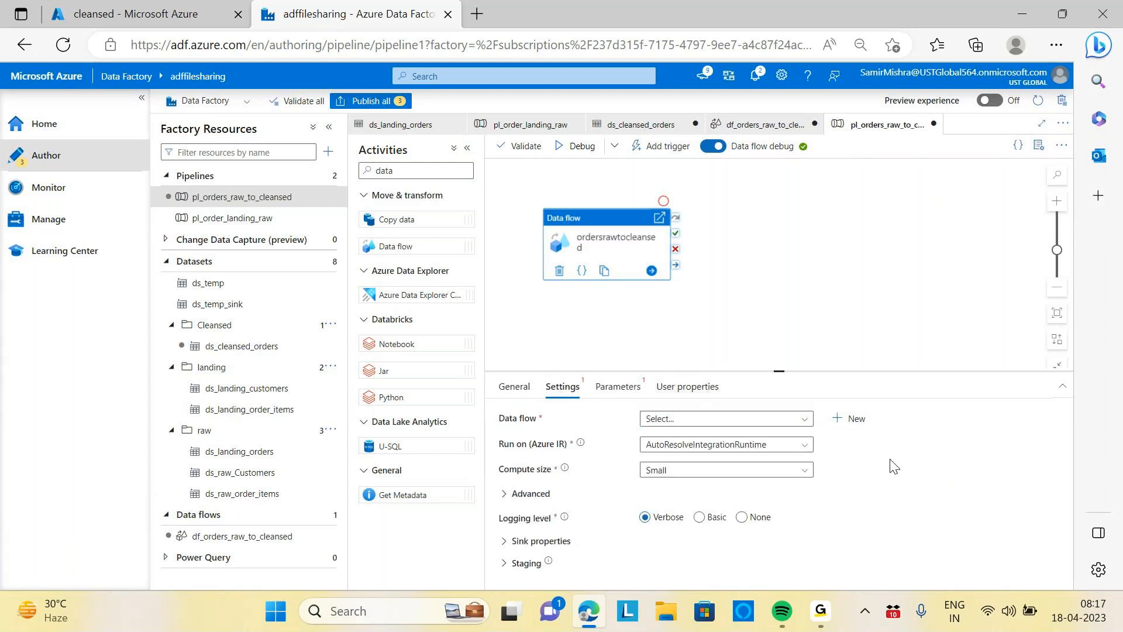
click(806, 421)
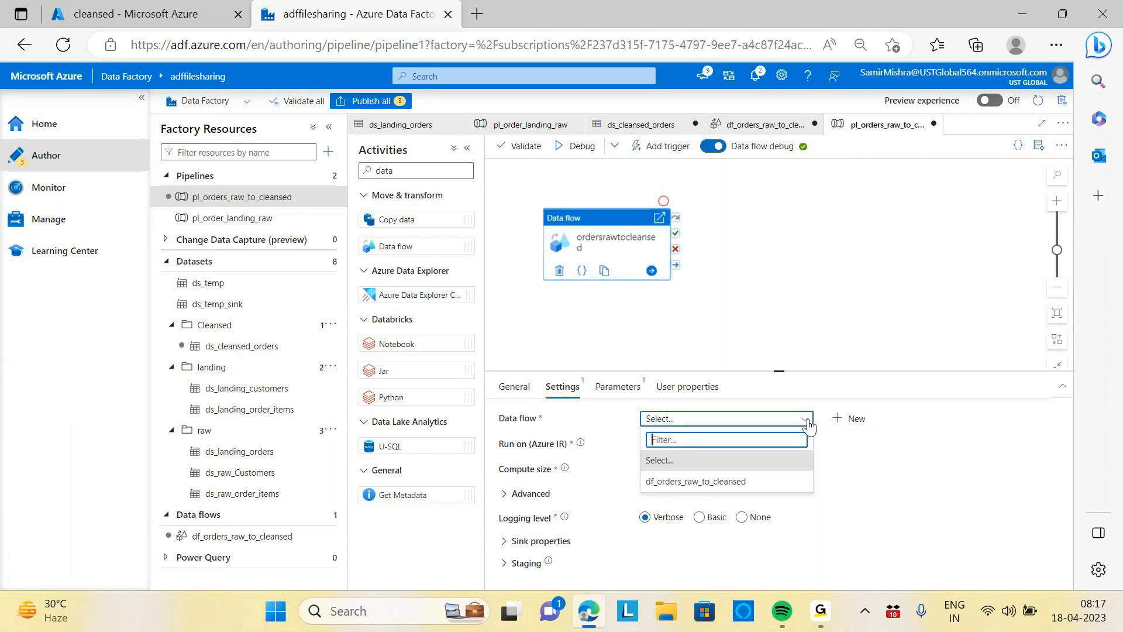
click(705, 481)
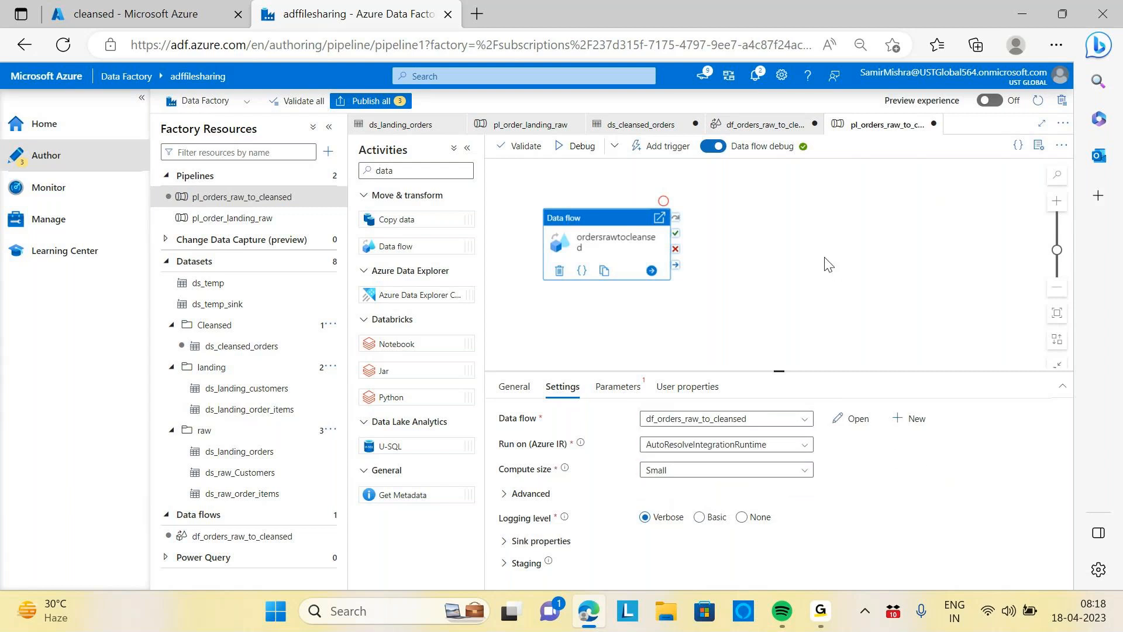
Publish all pending changes to the live environment
click(375, 101)
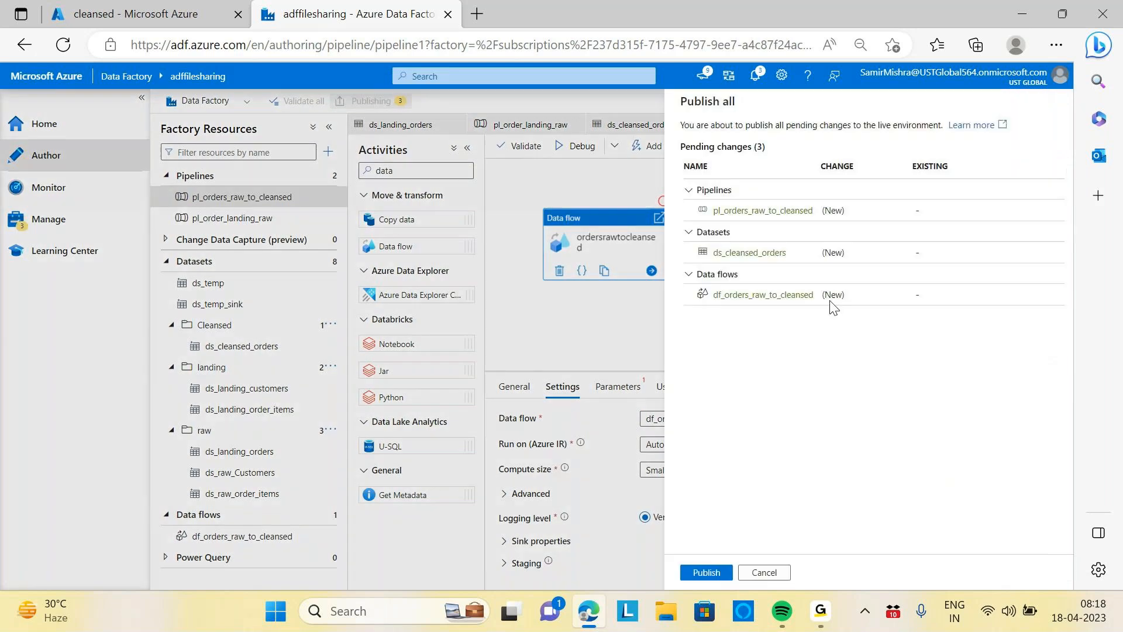
click(706, 572)
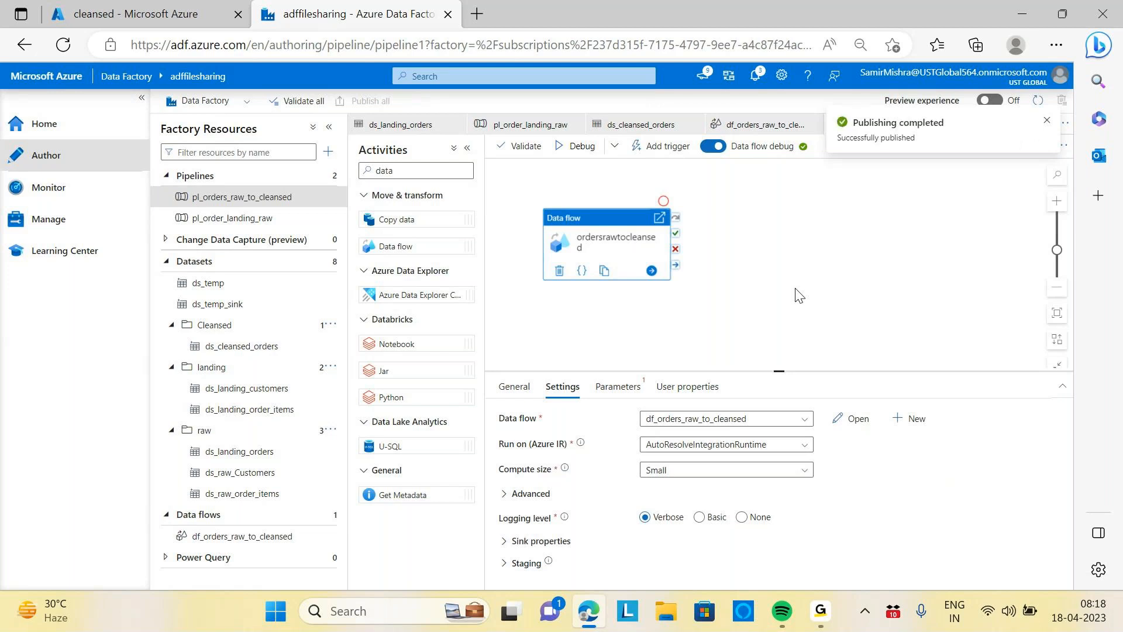
click(1047, 122)
Select the ordersrawtocleansed activity and start a debug run of the pipeline
click(793, 218)
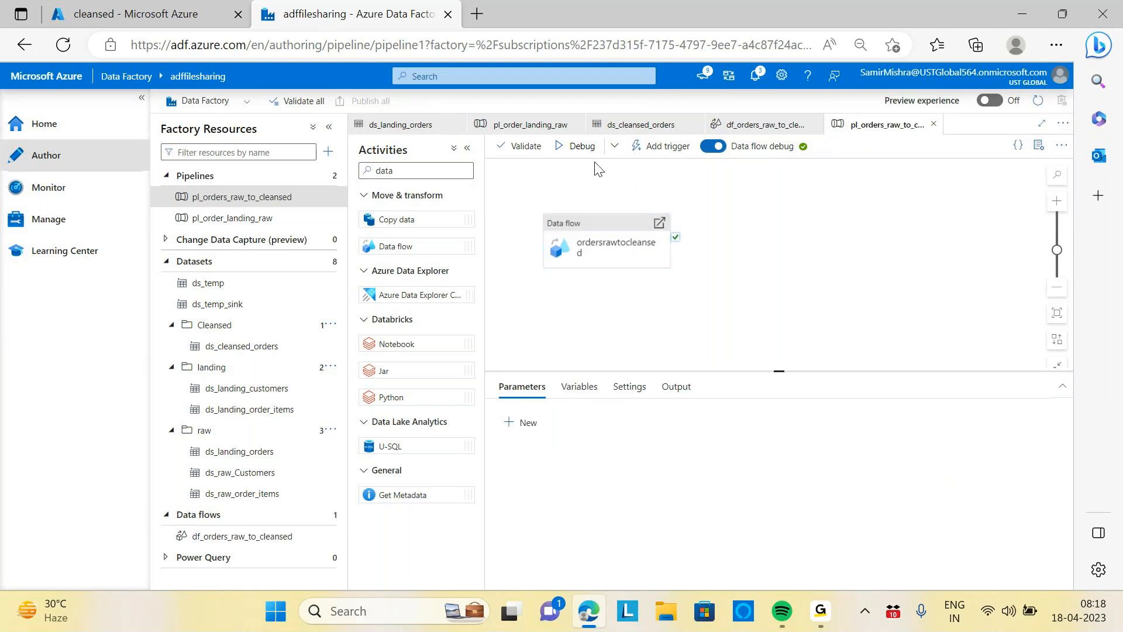
click(609, 225)
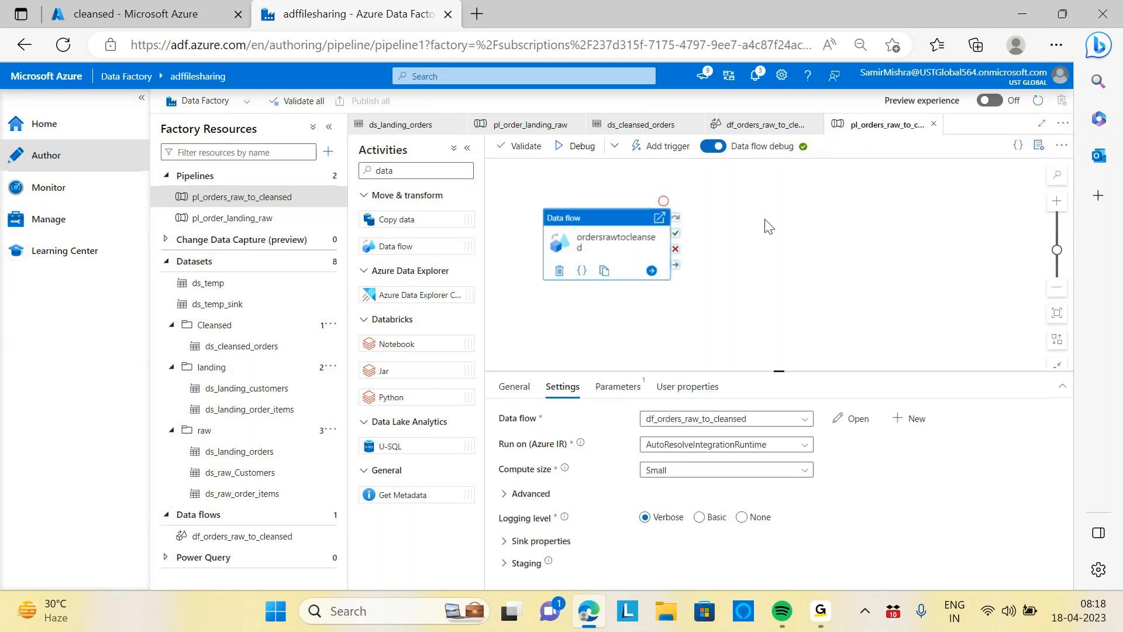
click(582, 149)
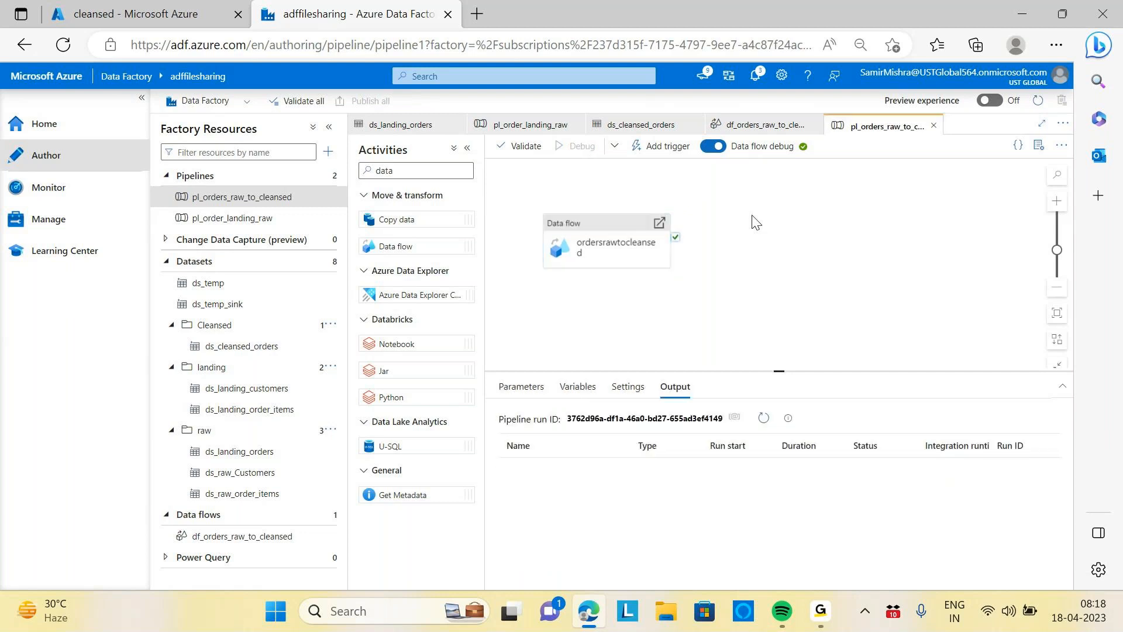
Refresh the pipeline run output repeatedly to follow the debug run's status
click(763, 417)
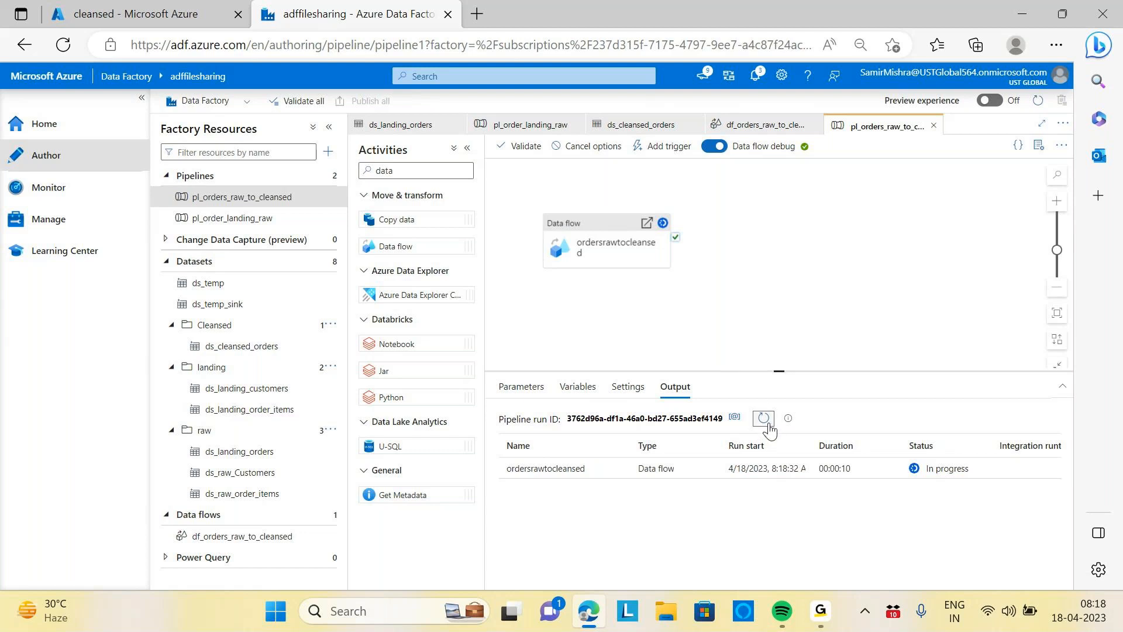
click(766, 423)
click(765, 421)
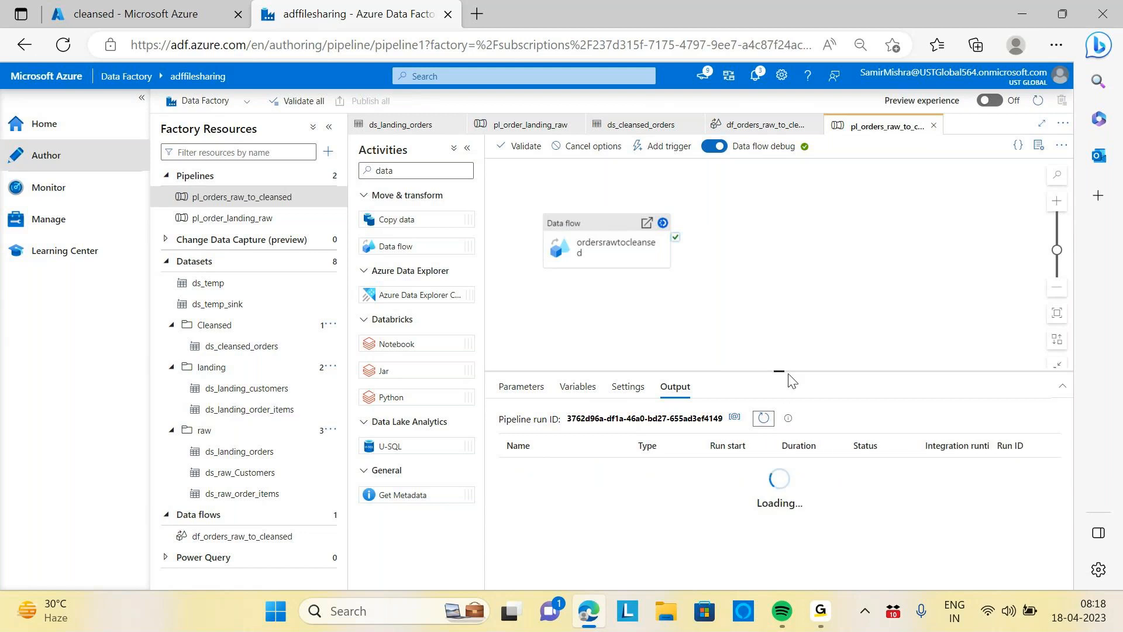
click(762, 421)
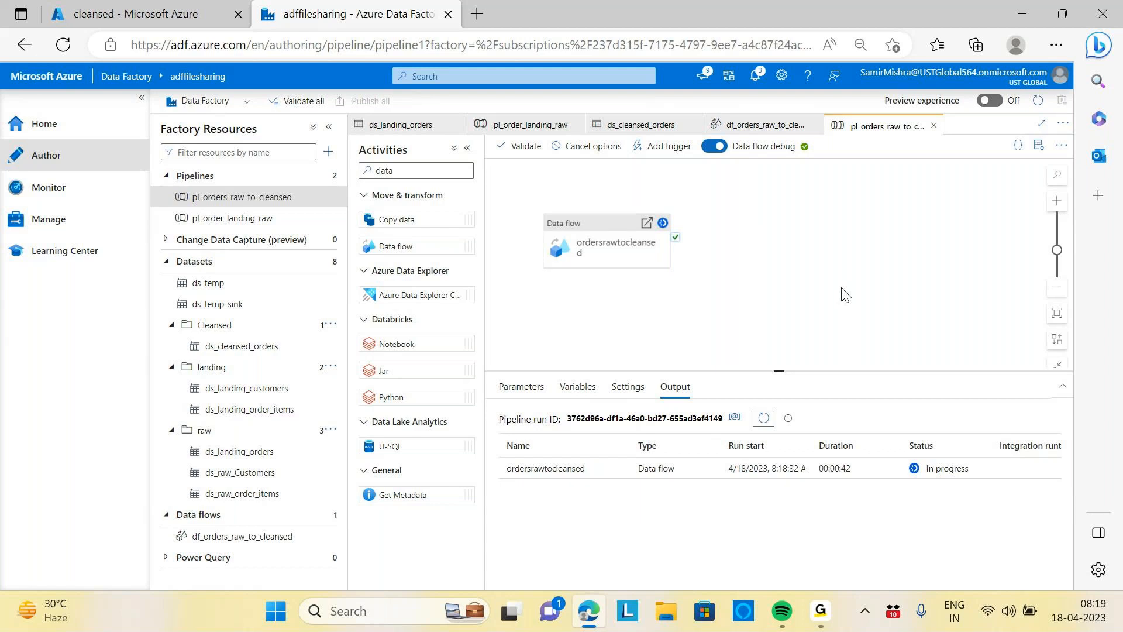
click(763, 420)
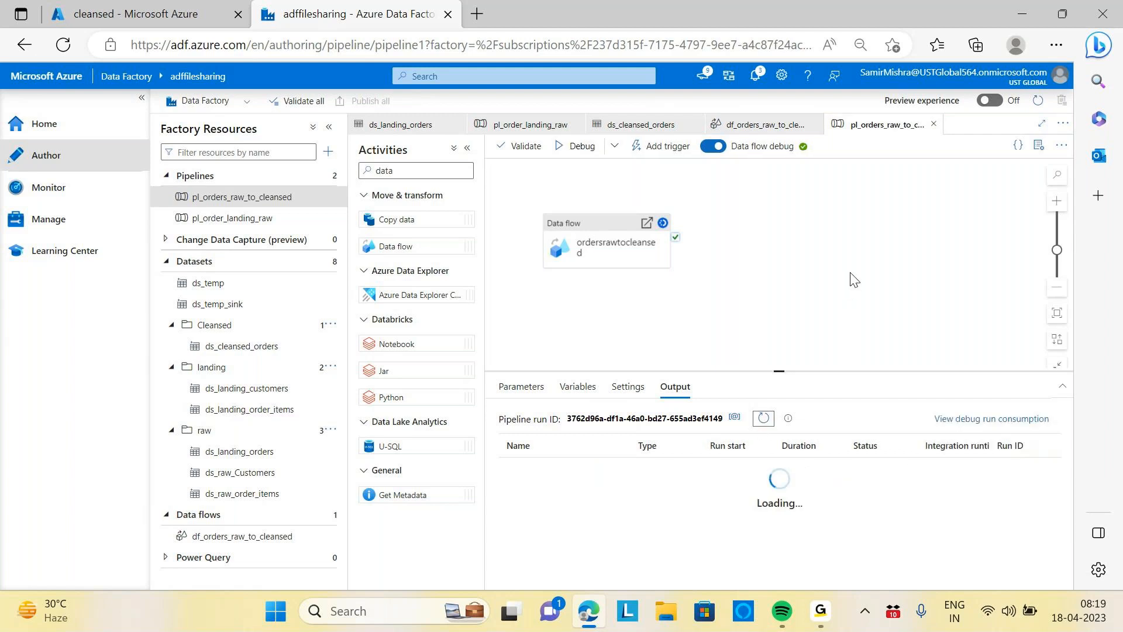
Switch to the Azure portal and inspect the files written to the Orders folder of the cleansed container
click(216, 15)
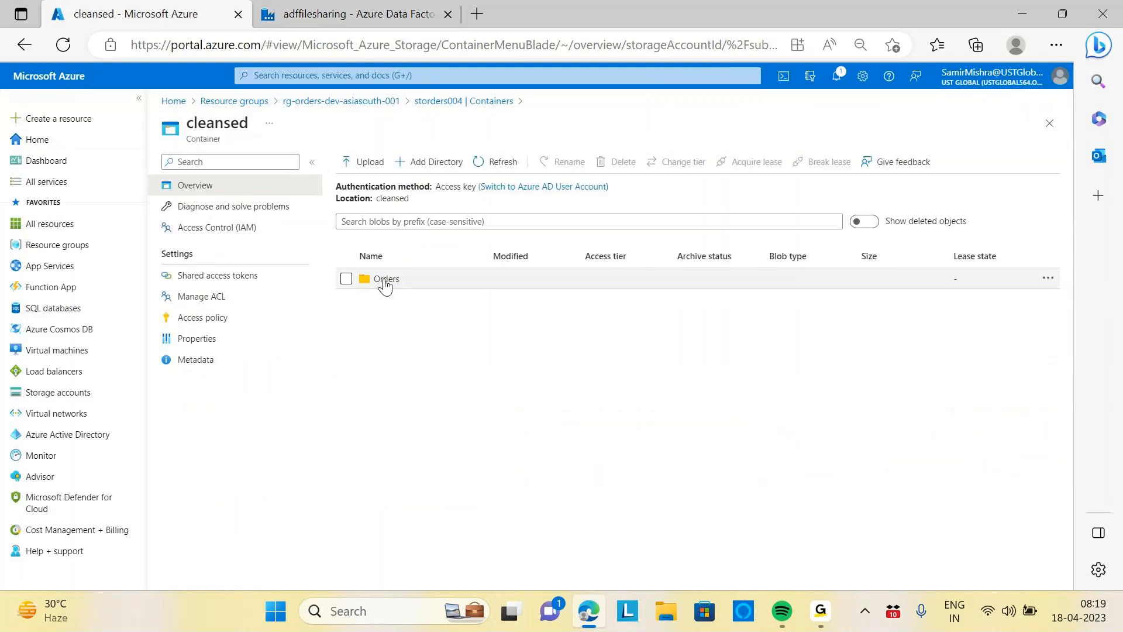
click(497, 161)
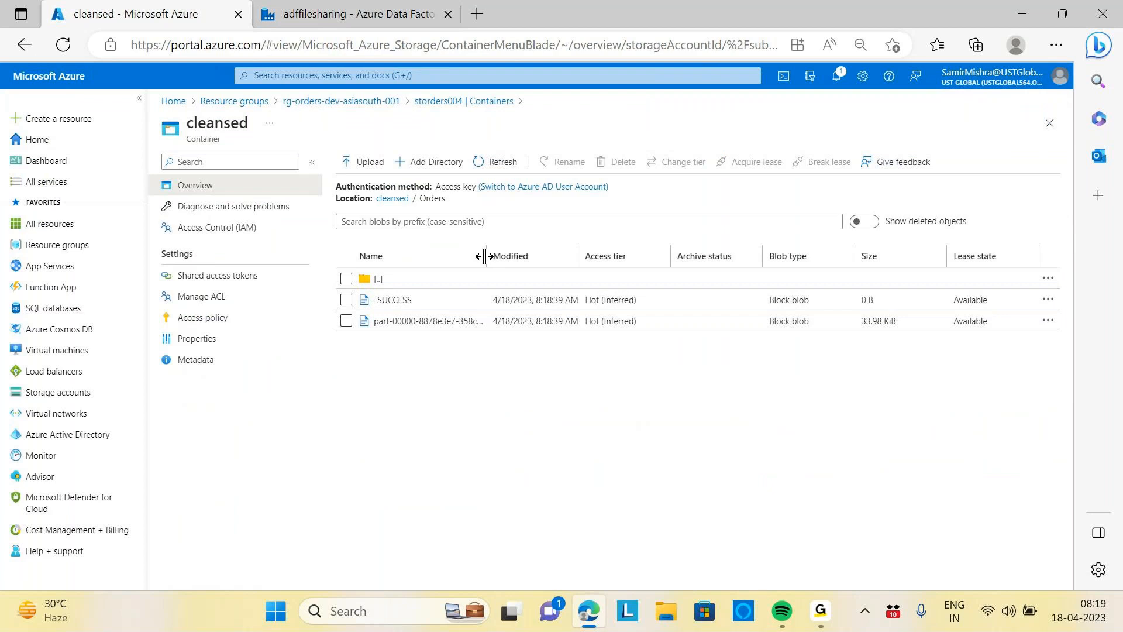
drag(487, 261, 686, 253)
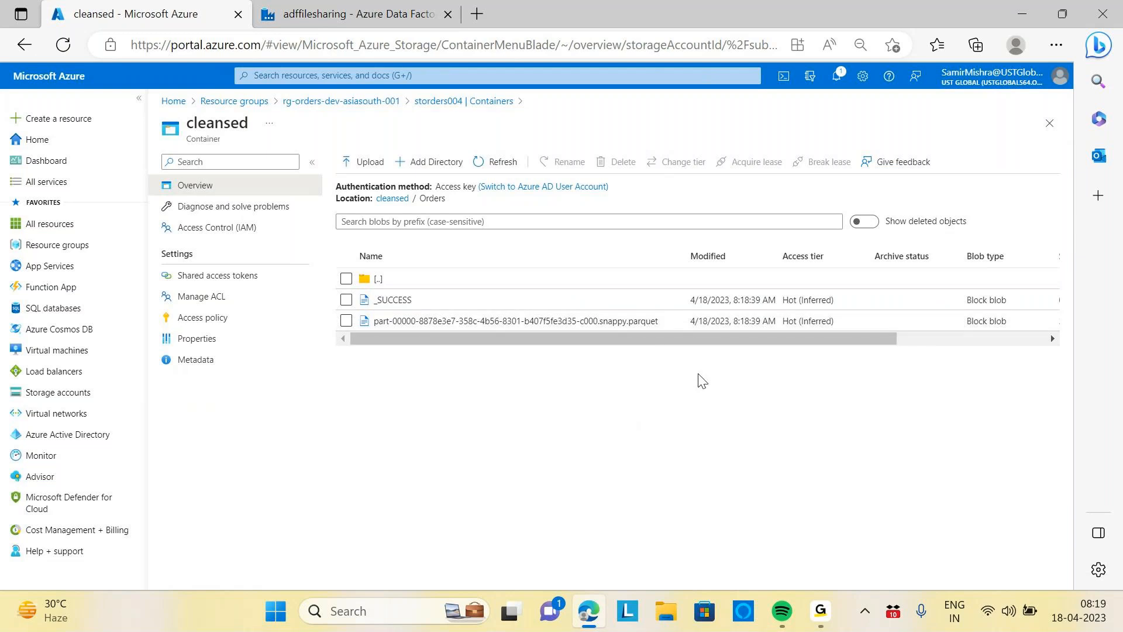
Return to Data Factory, reopen the df_orders_raw_to_cleansed data flow and enlarge its canvas area
click(318, 18)
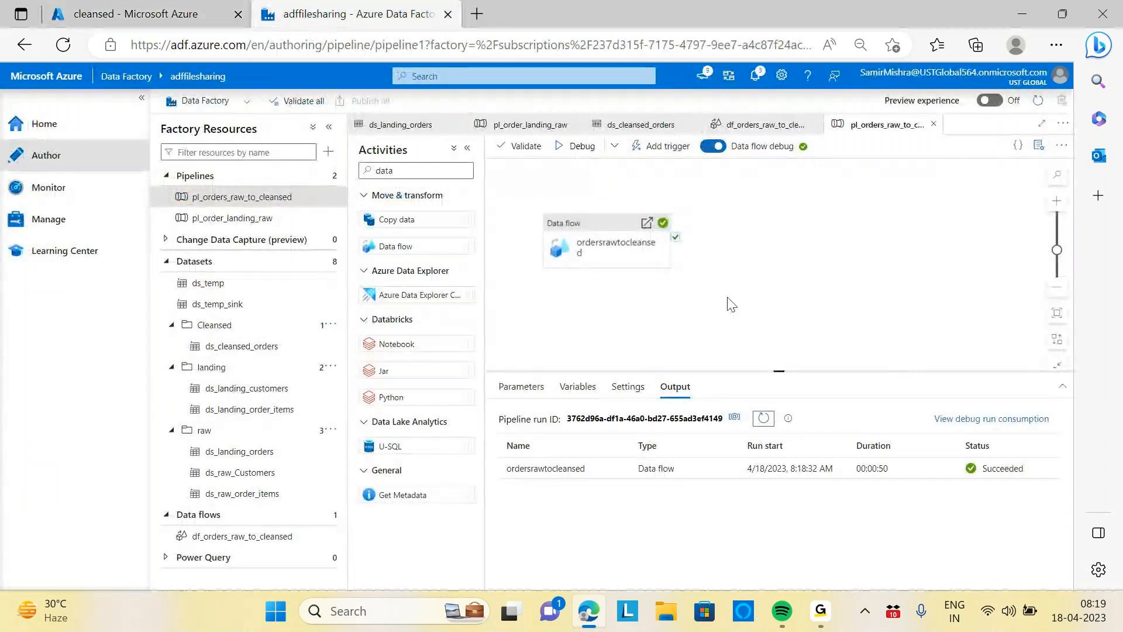
click(264, 537)
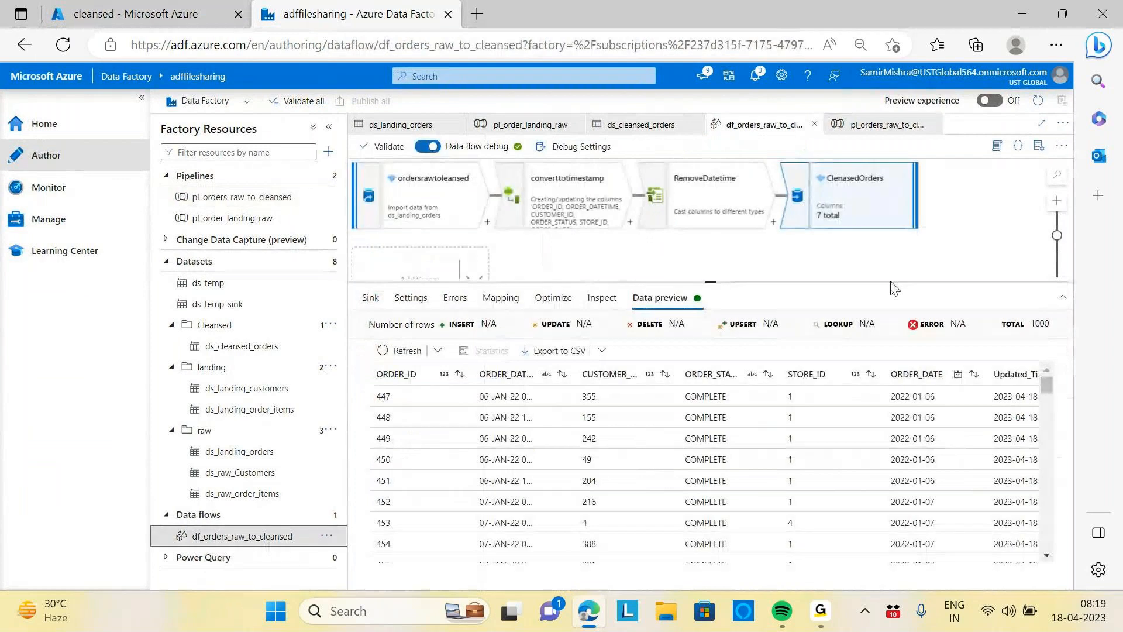
drag(710, 279, 710, 372)
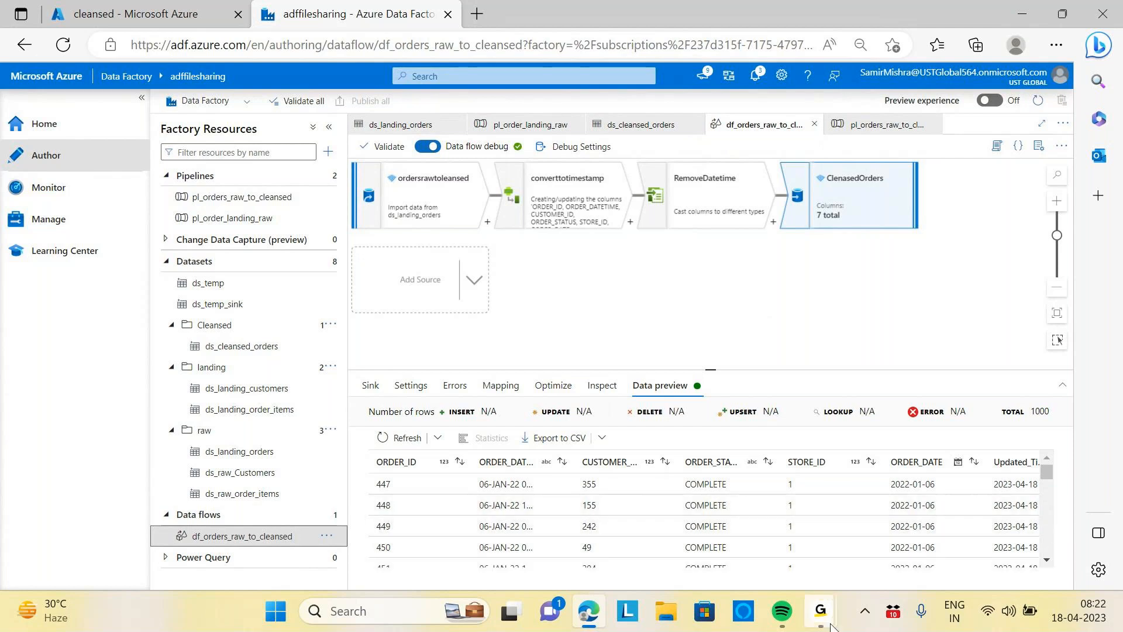
click(918, 549)
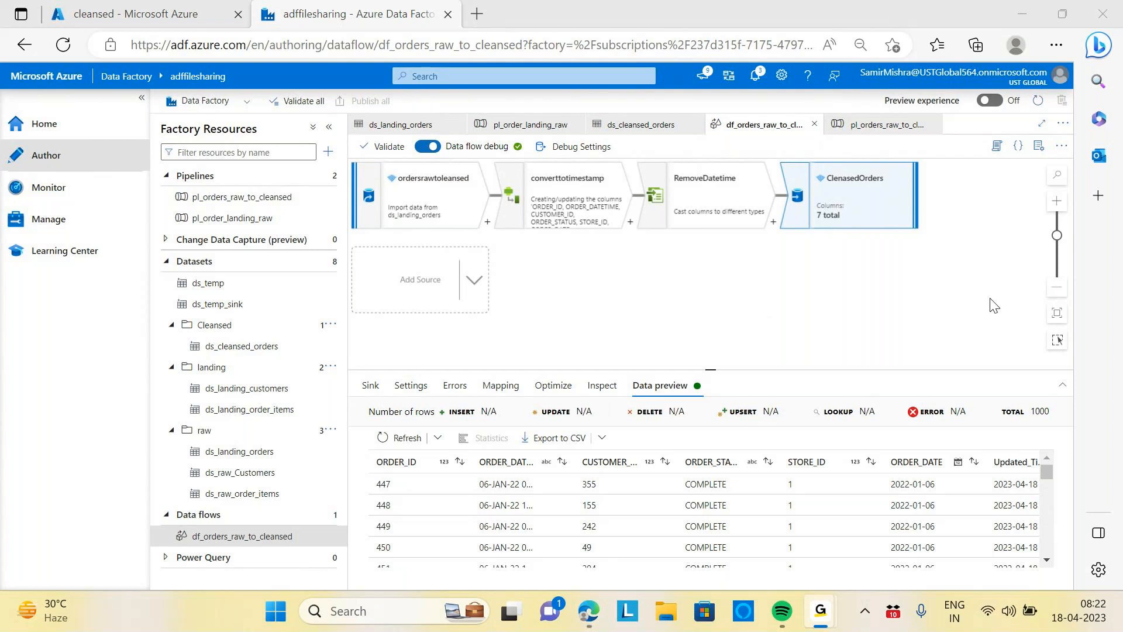
mouse_move(585, 615)
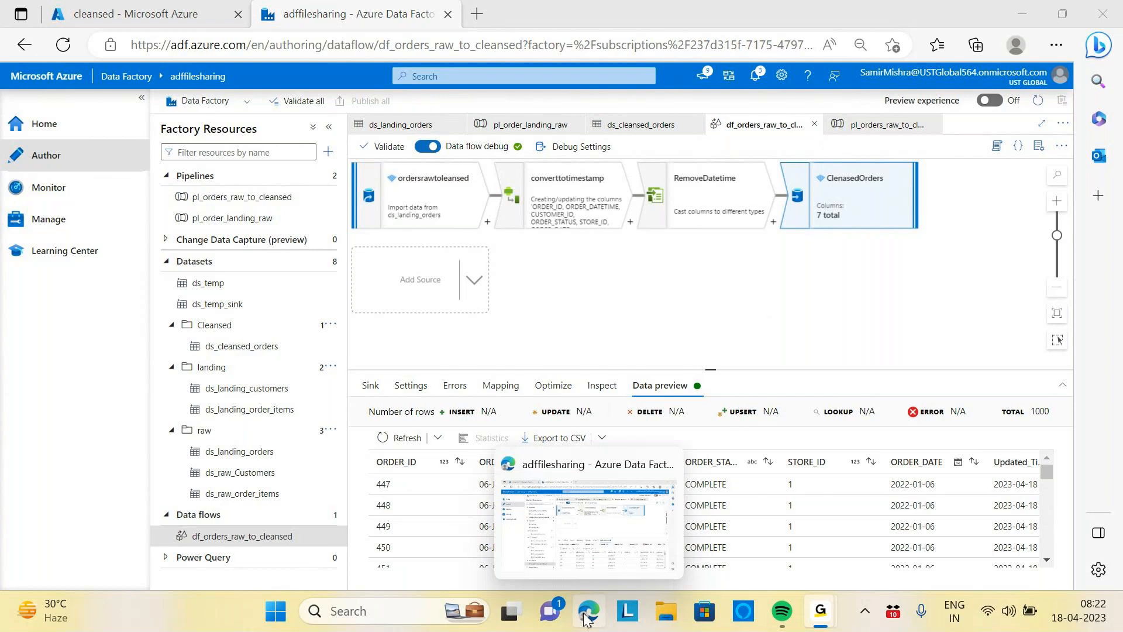
click(587, 618)
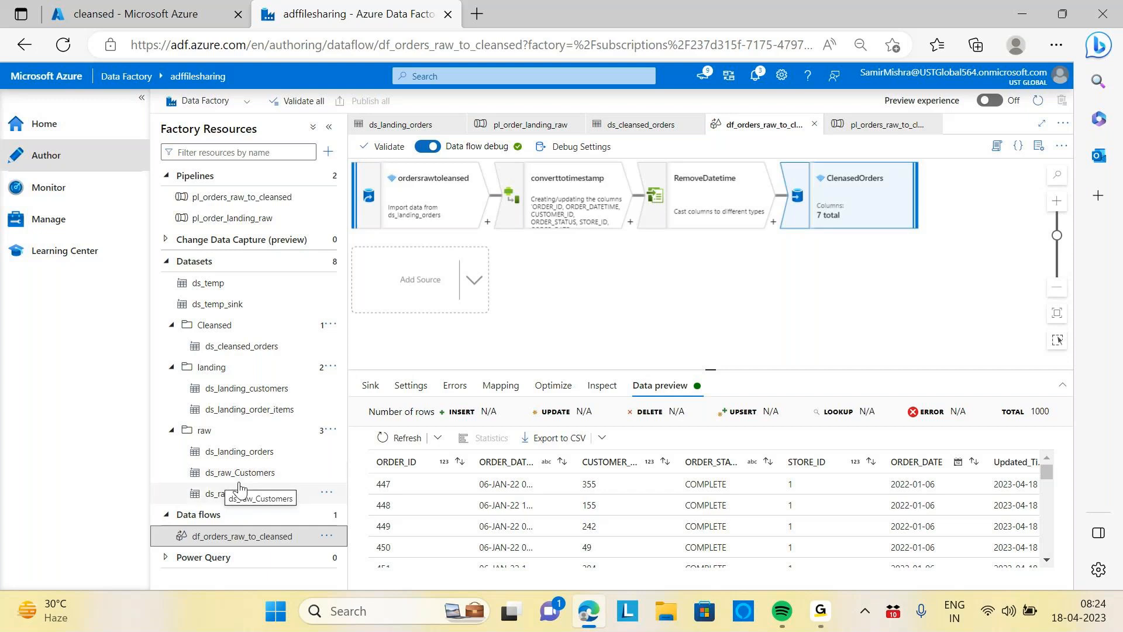
mouse_move(825, 614)
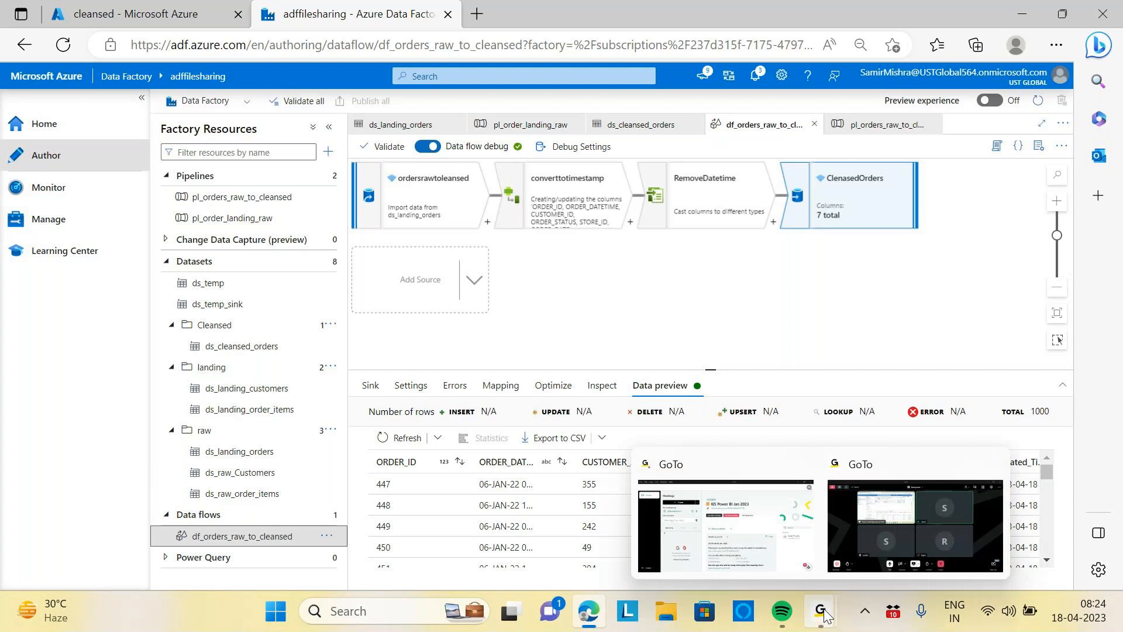
click(880, 547)
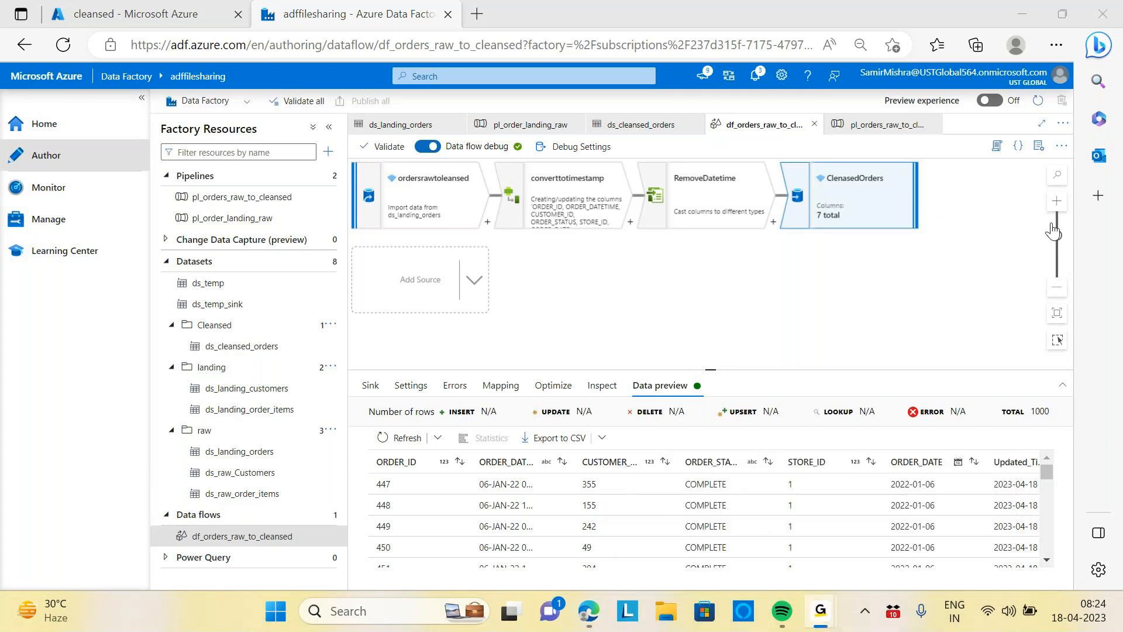
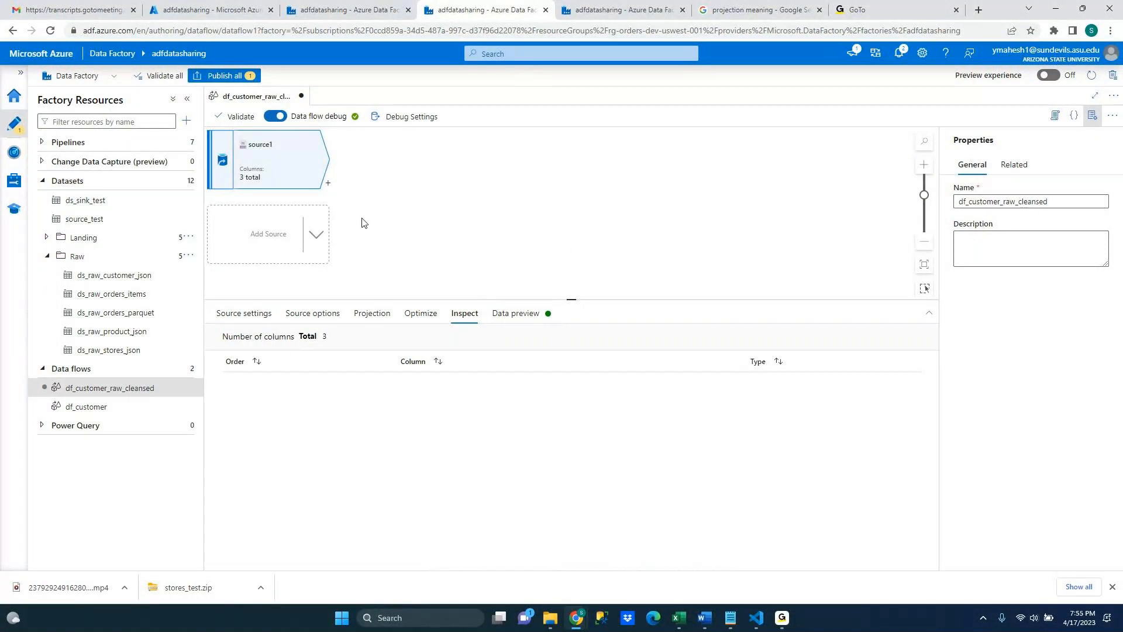
Select the df_customer_raw_cleansed data flow and close the duplicate Data Factory browser tab
click(154, 393)
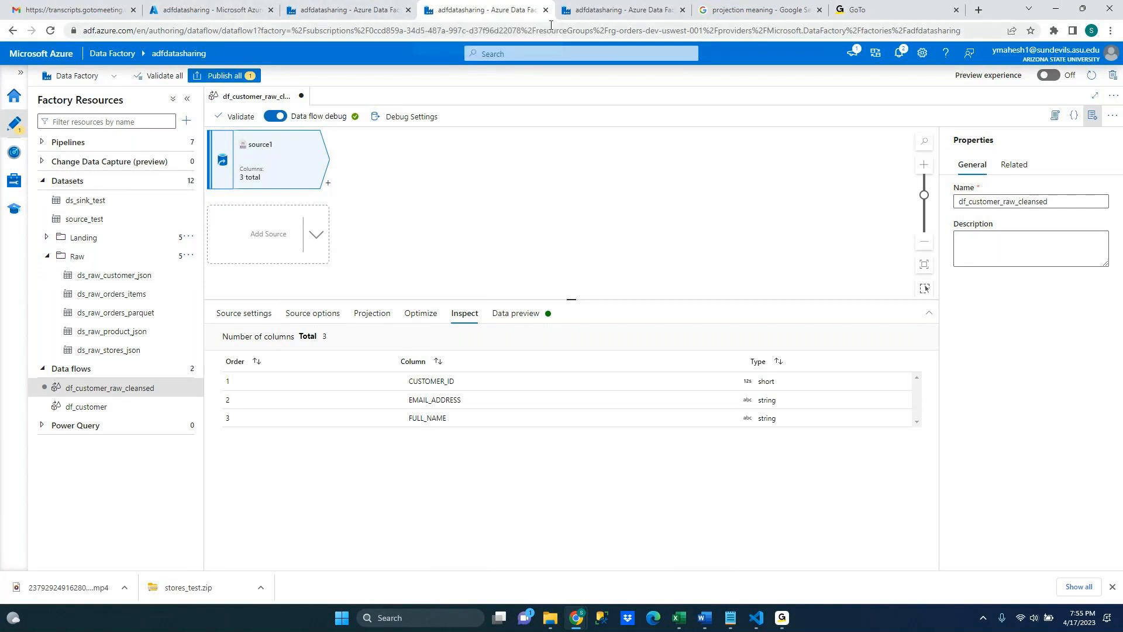
click(335, 12)
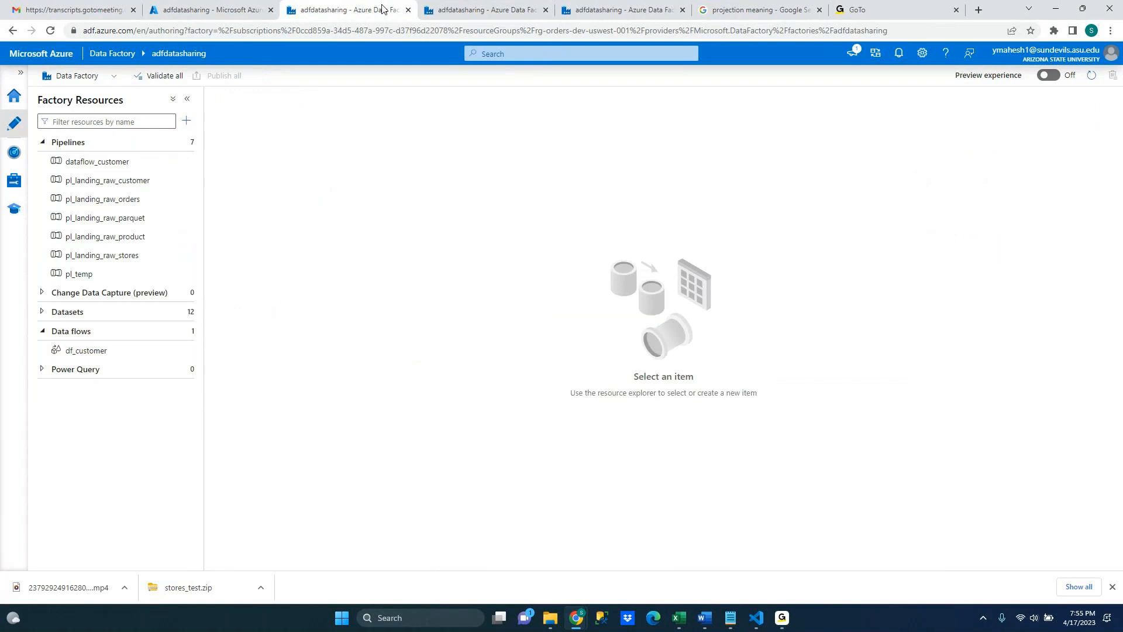
click(408, 10)
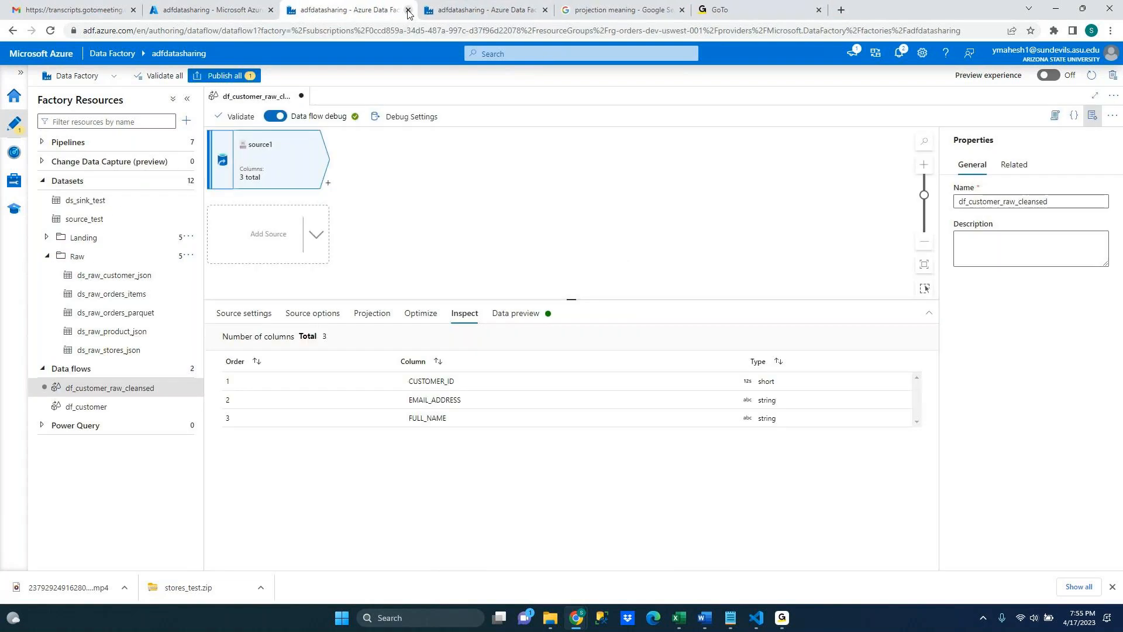
Switch to the Azure portal and add a directory named customers to the cleansed container of the storders010 storage account
click(225, 11)
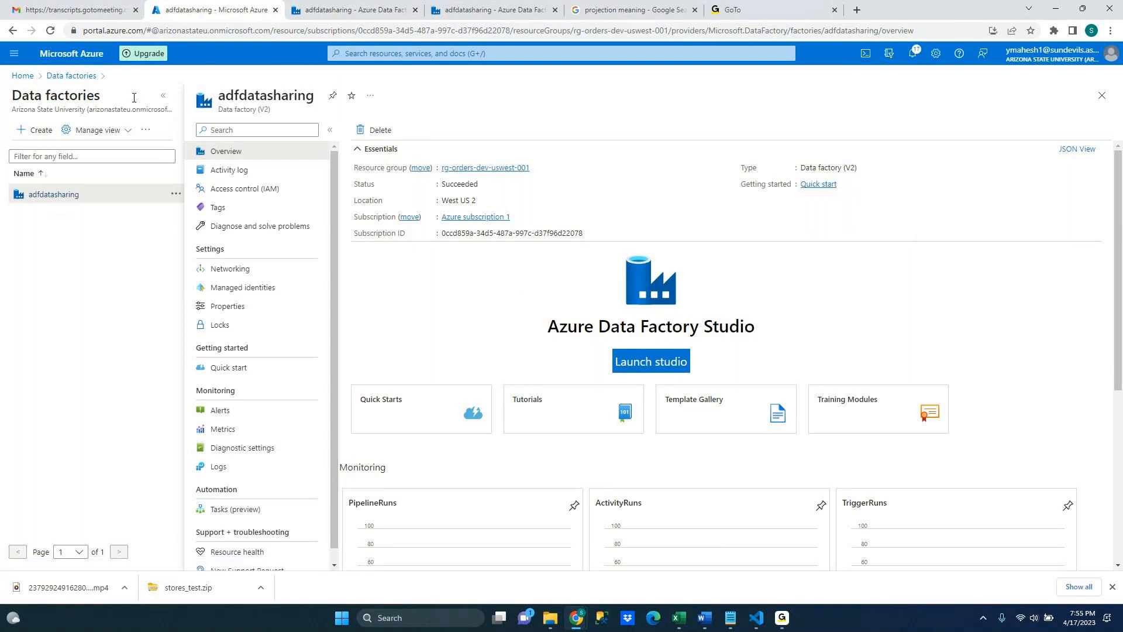
click(22, 76)
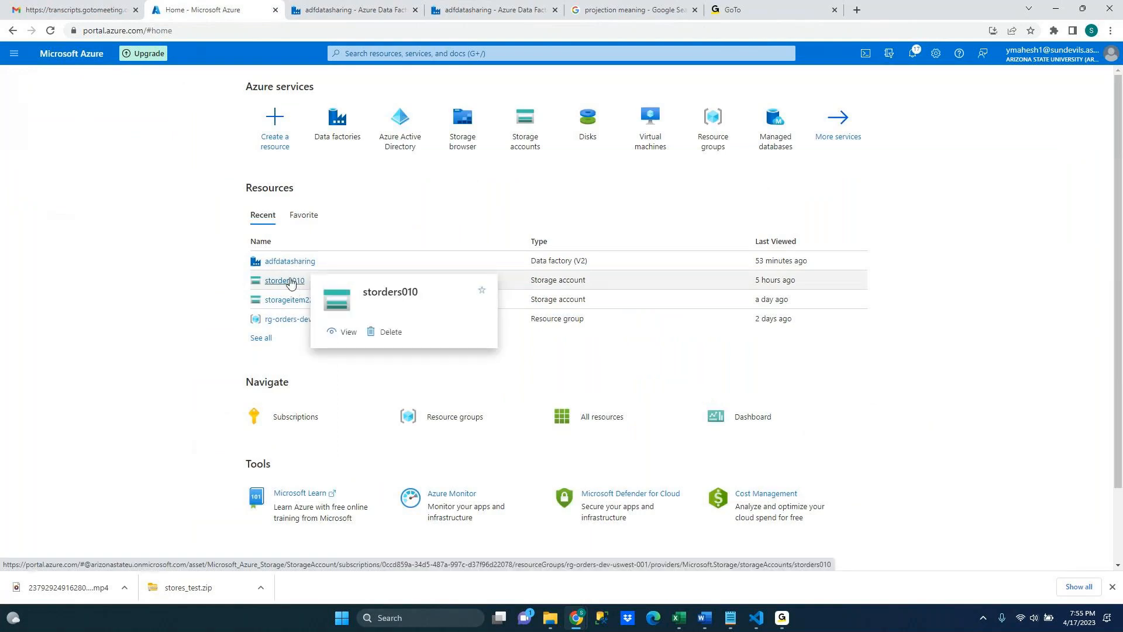
click(293, 283)
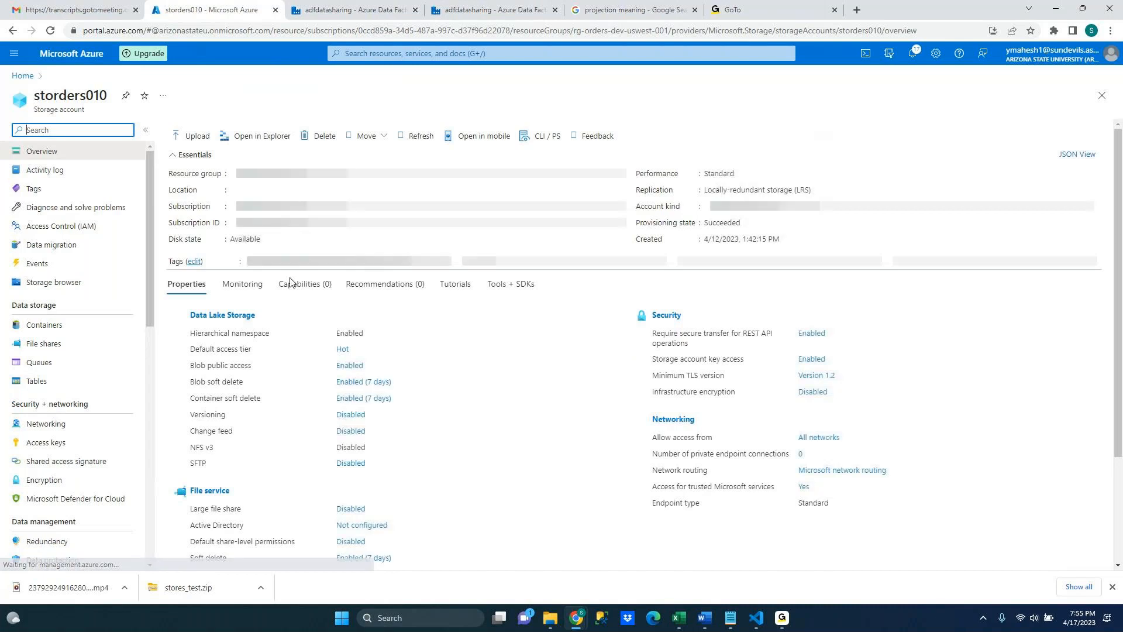
click(73, 329)
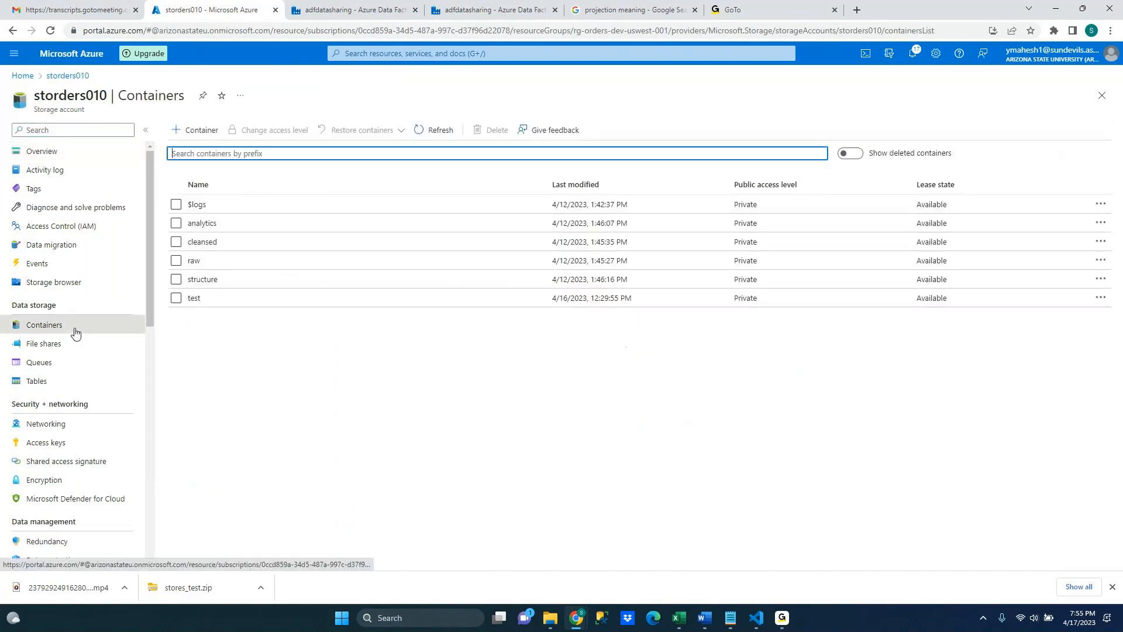
click(271, 337)
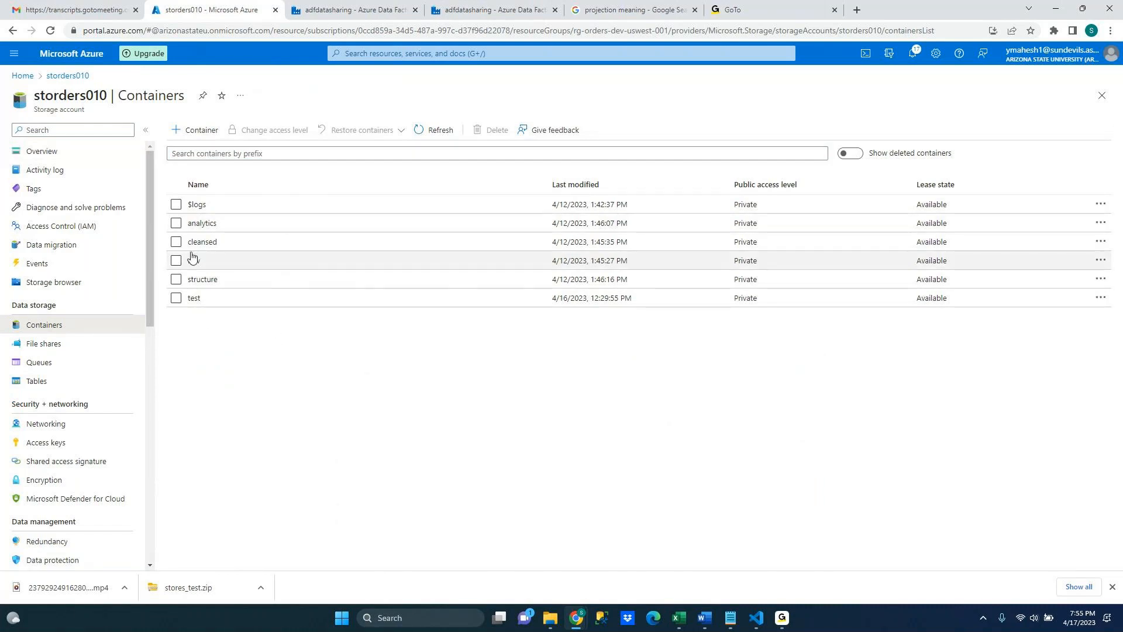
click(193, 242)
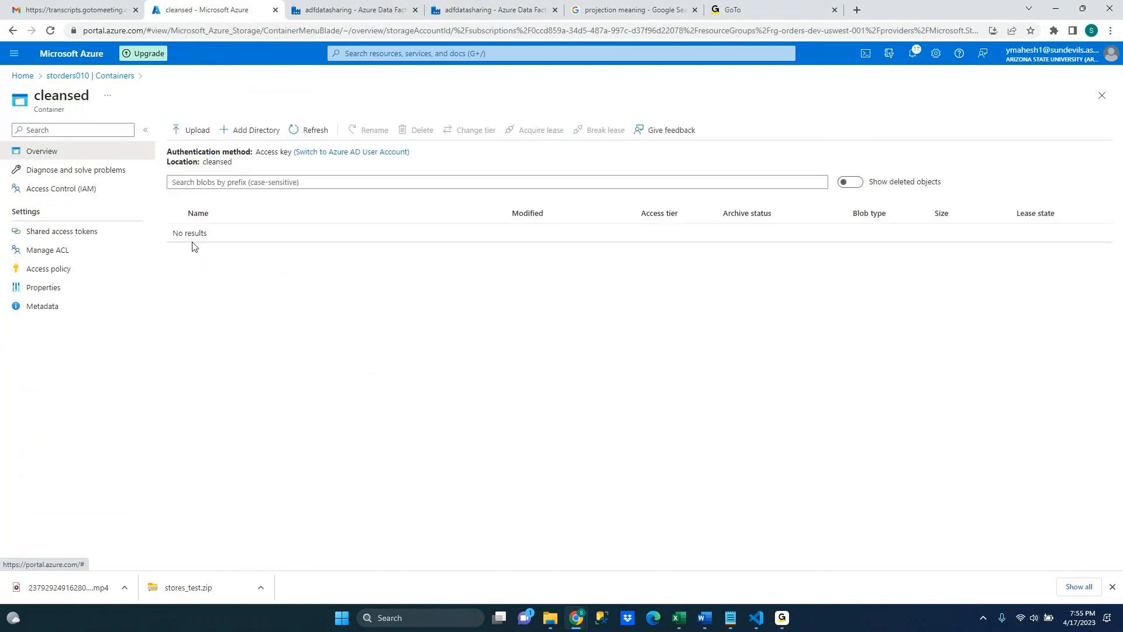
click(259, 134)
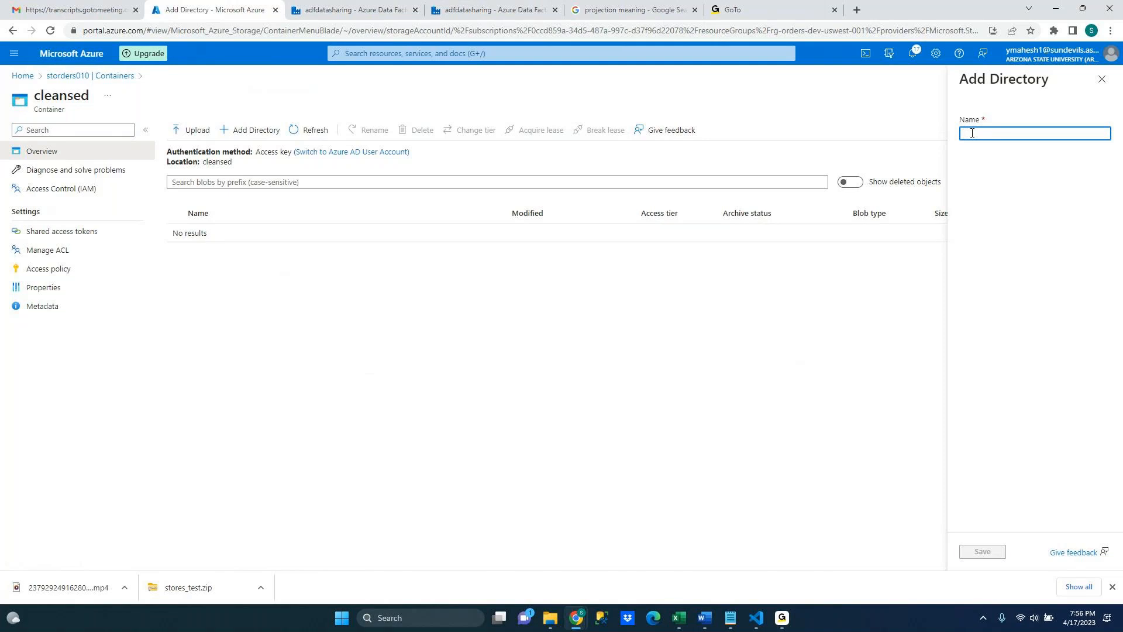
text(customers)
click(999, 557)
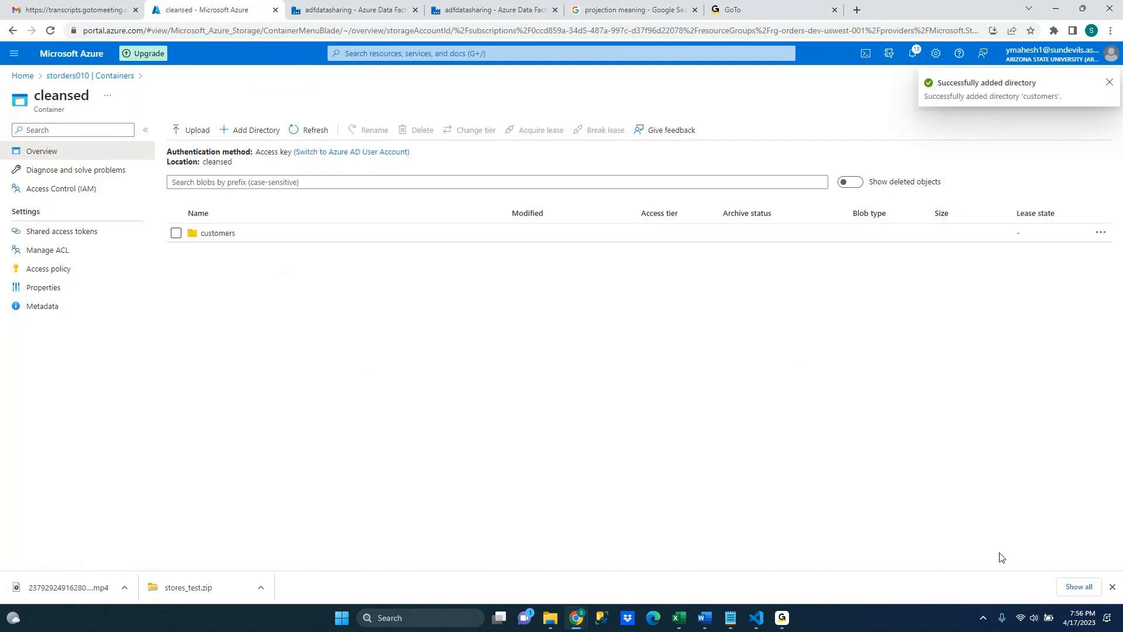
Return to Data Factory and review the source1 transformation's data preview and inspect tabs
click(337, 8)
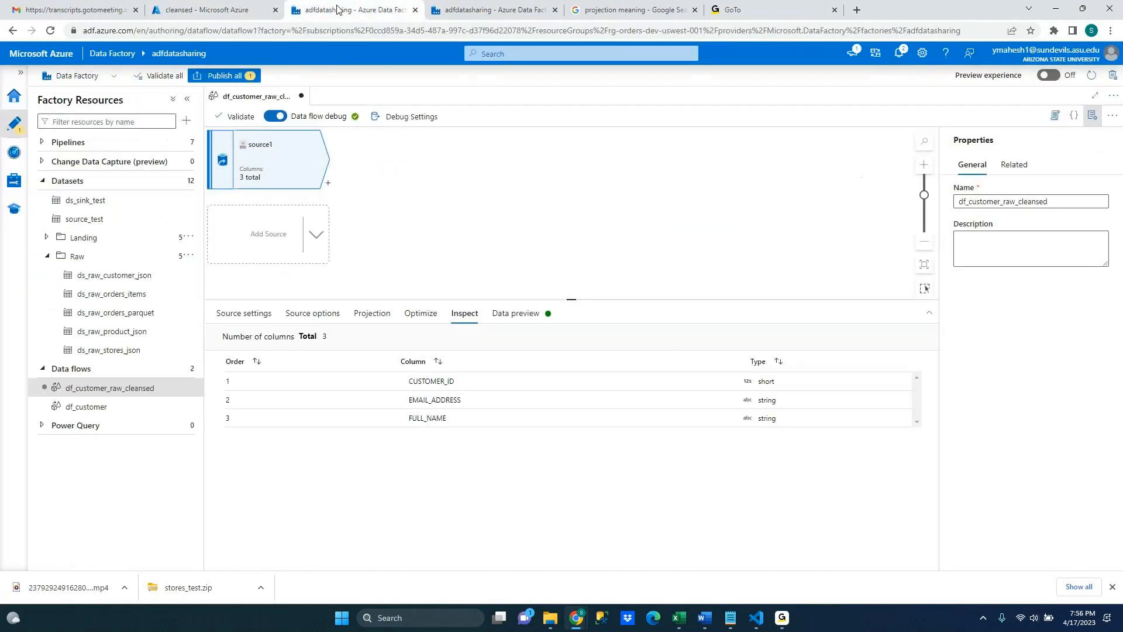
click(473, 270)
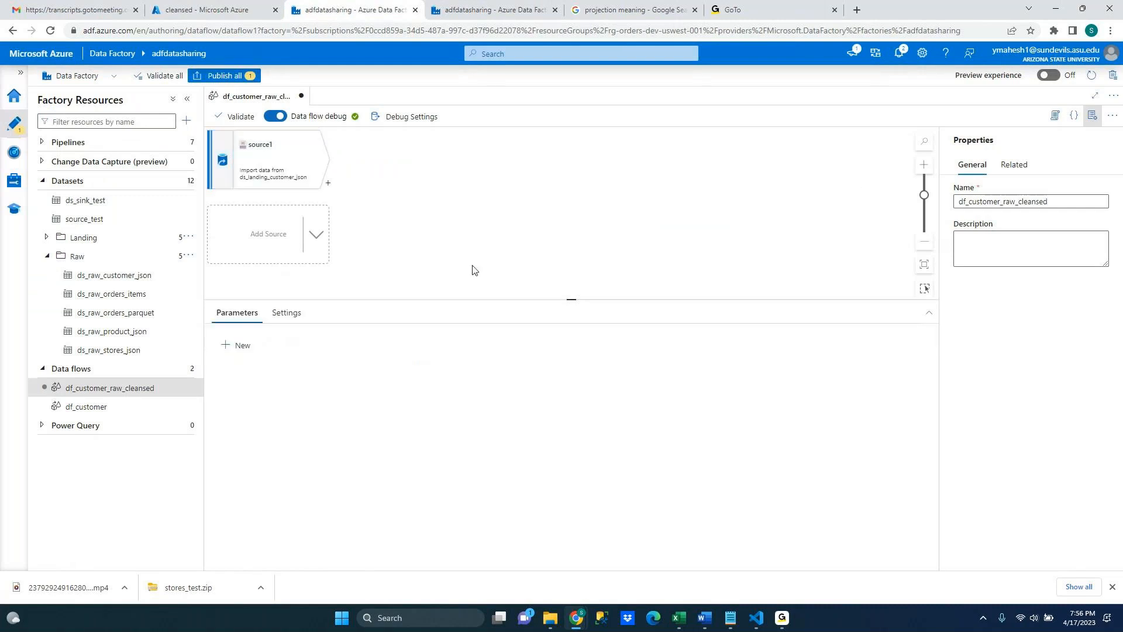
click(268, 183)
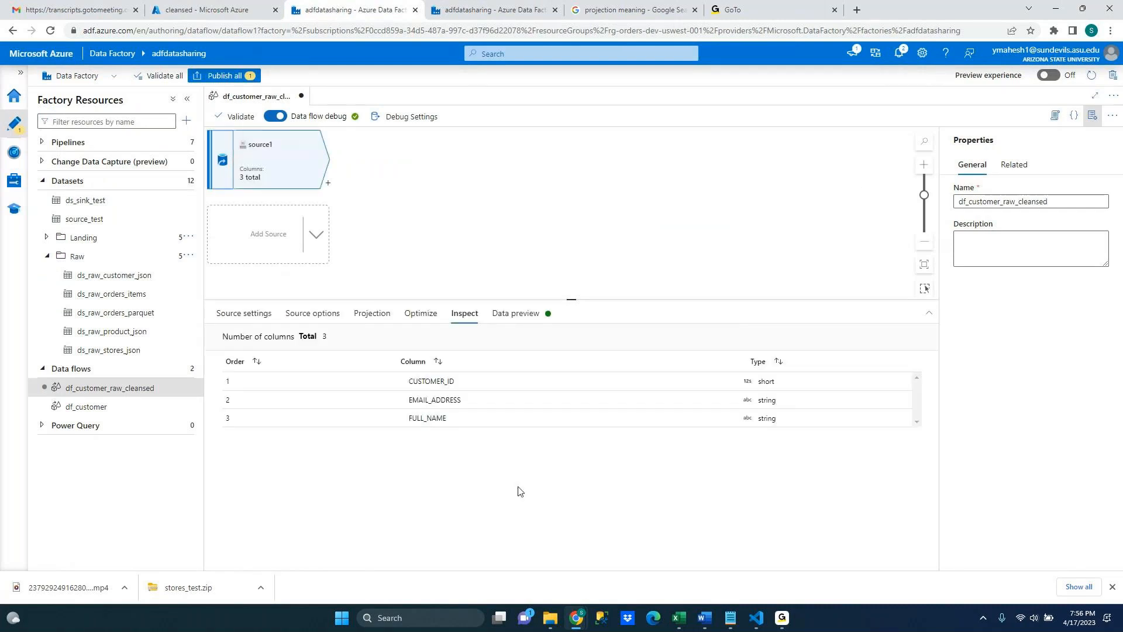
click(518, 312)
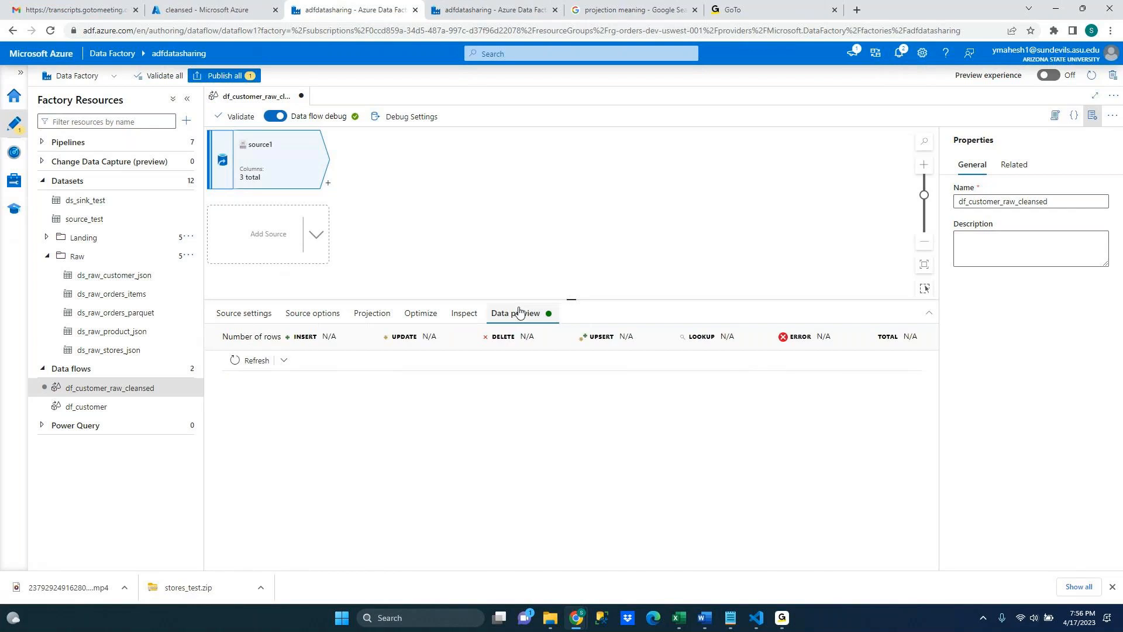
click(462, 320)
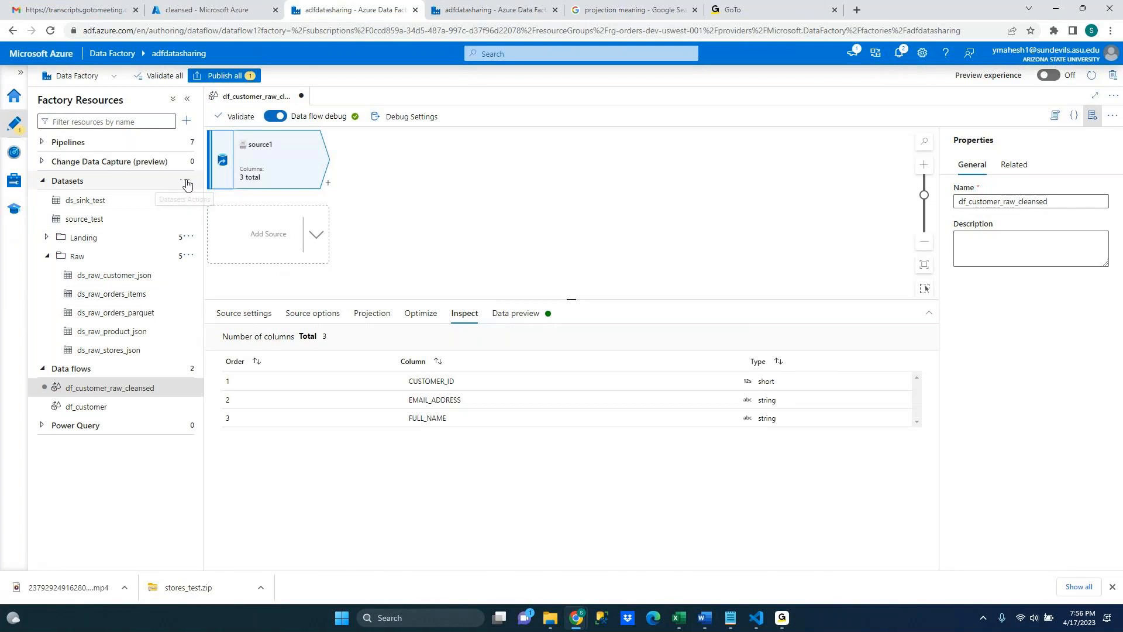
click(187, 182)
click(212, 198)
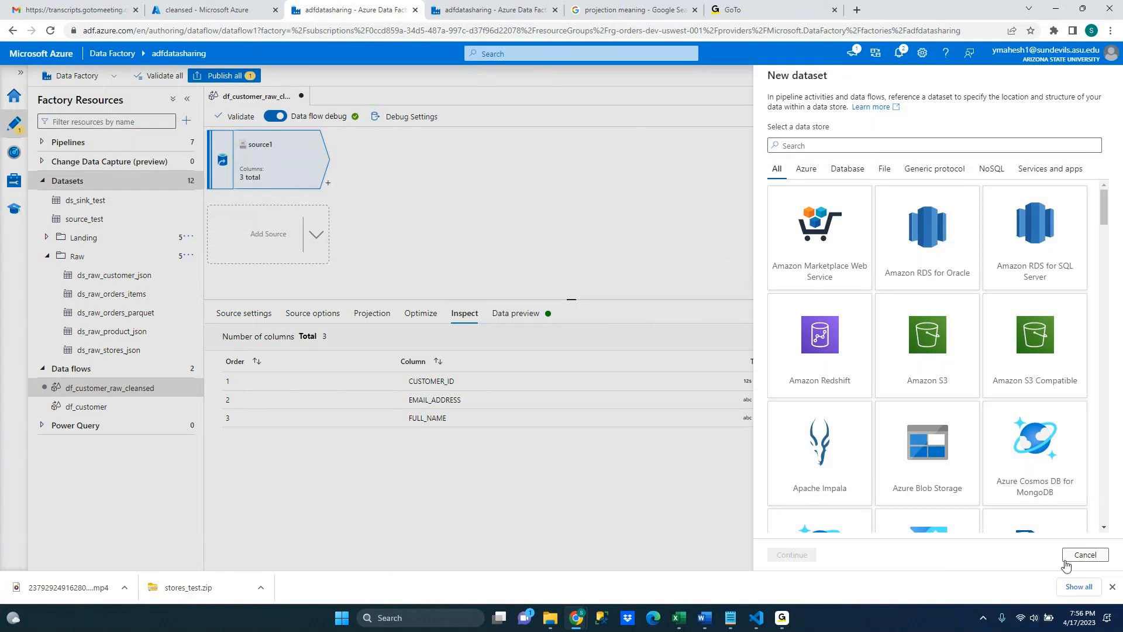
click(1084, 554)
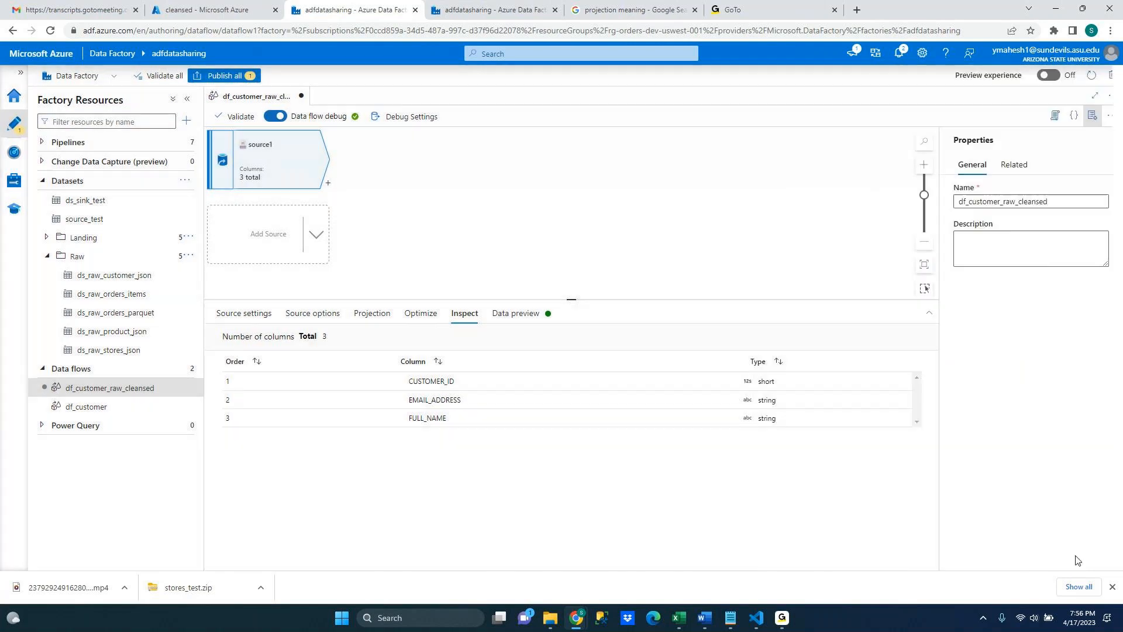
Create a new dataset folder named Cleansed
click(185, 180)
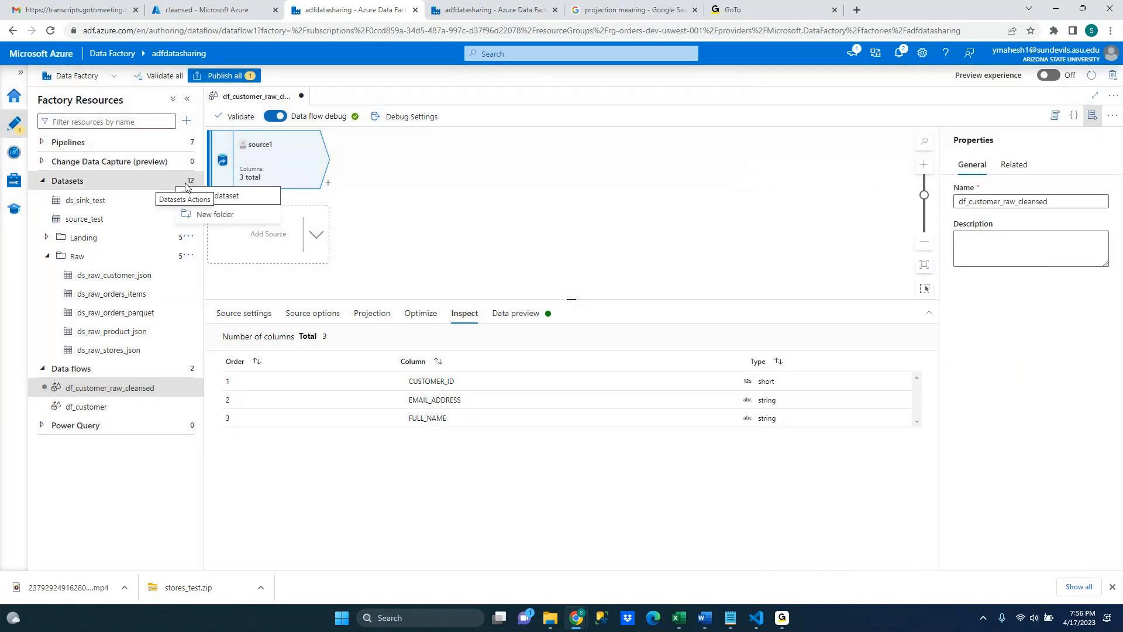
click(204, 215)
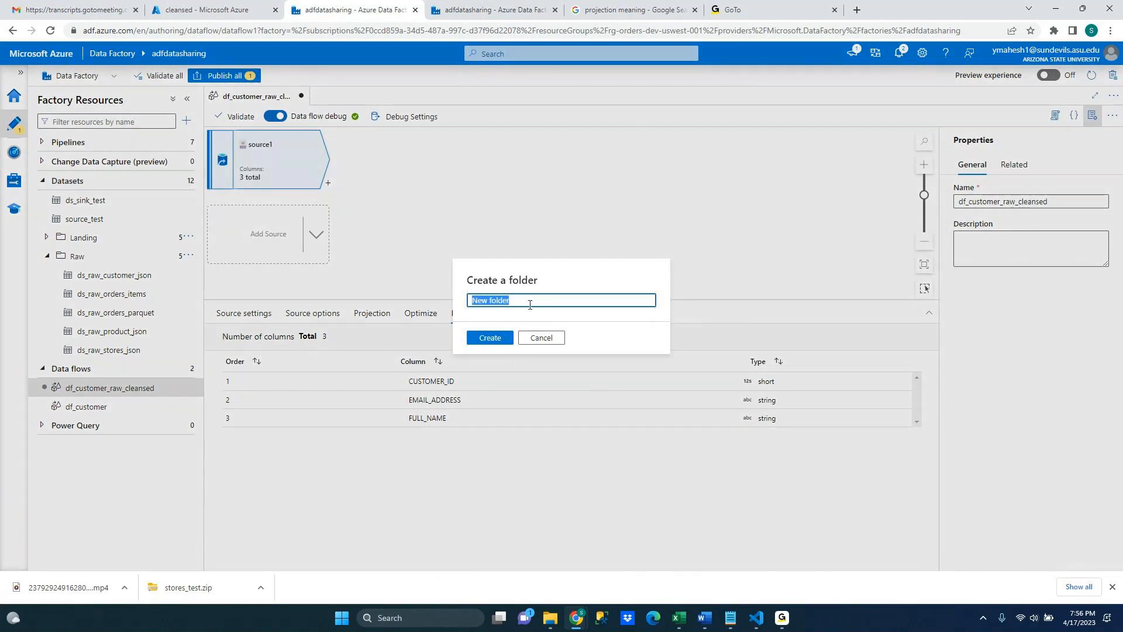
text(Cleansed)
click(485, 339)
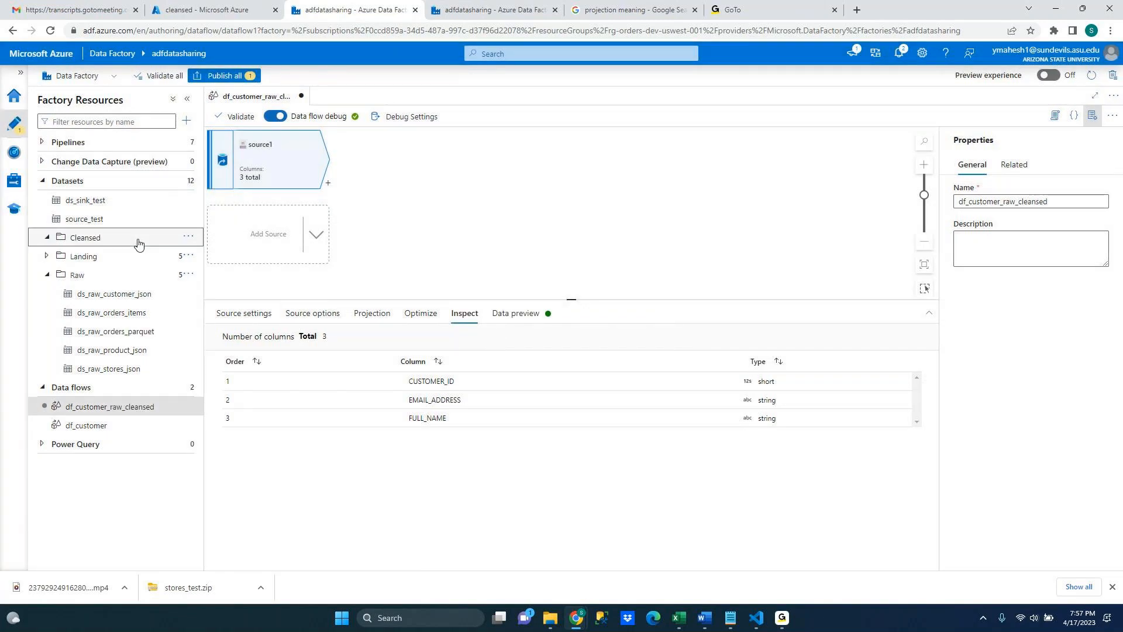
Create a new Azure Data Lake Storage Gen2 Parquet dataset in the Cleansed folder using the ls_dl_orders linked service
click(188, 237)
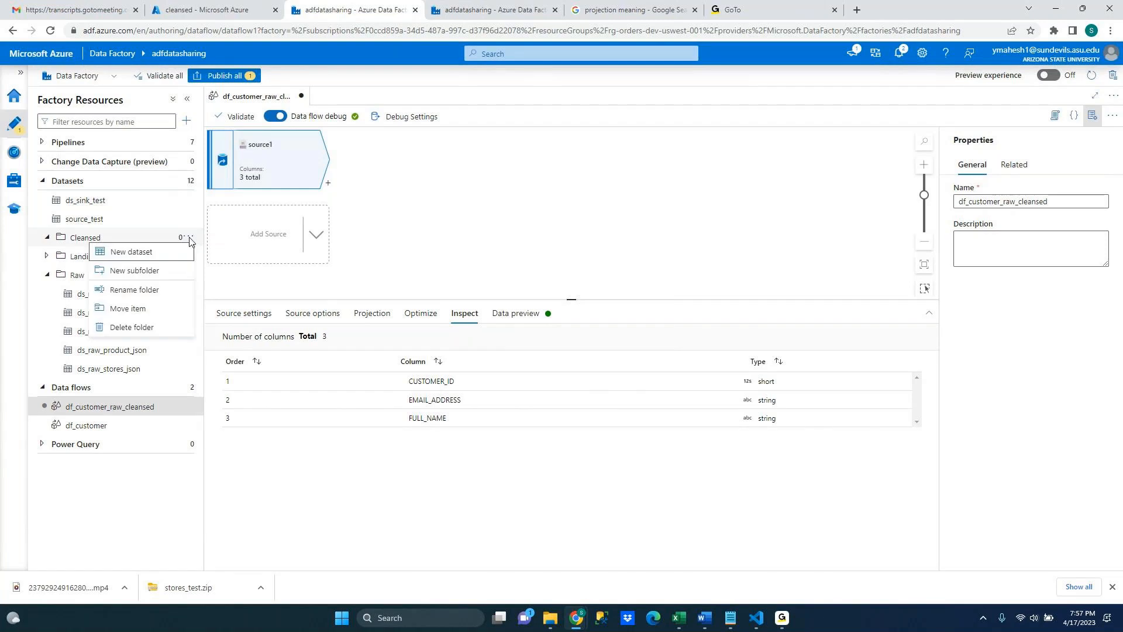
click(156, 252)
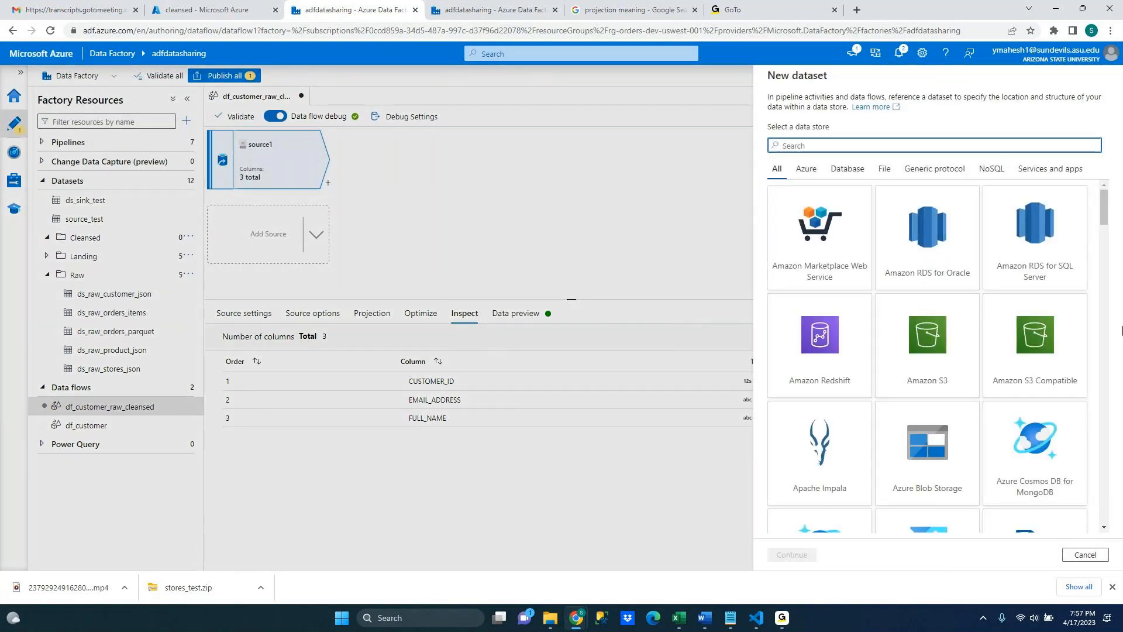
drag(1108, 226, 1109, 261)
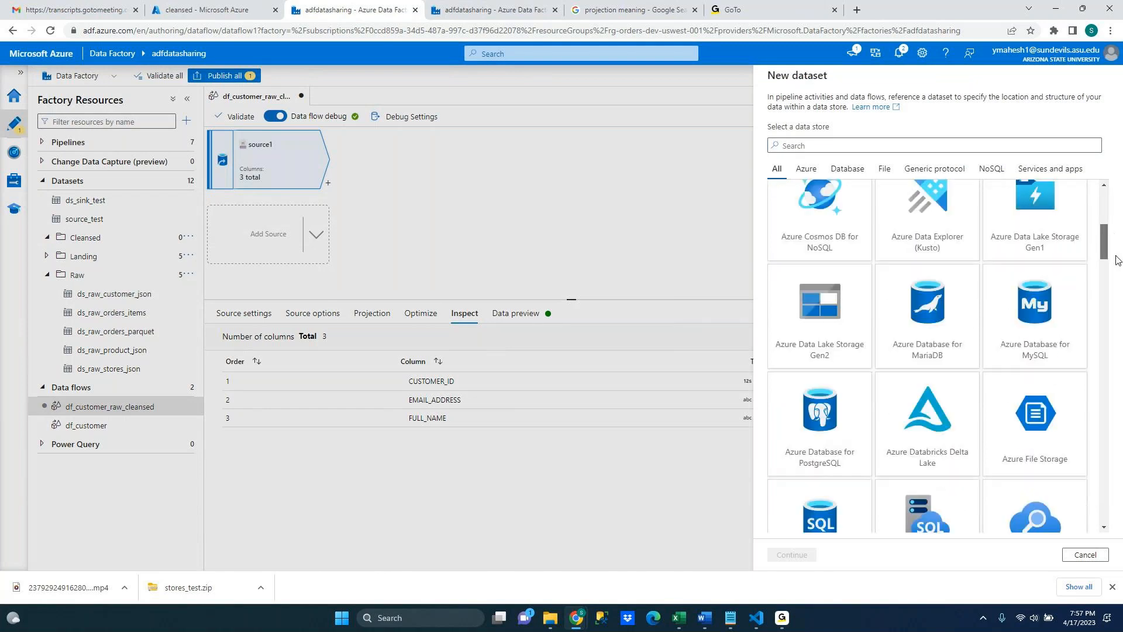
click(824, 322)
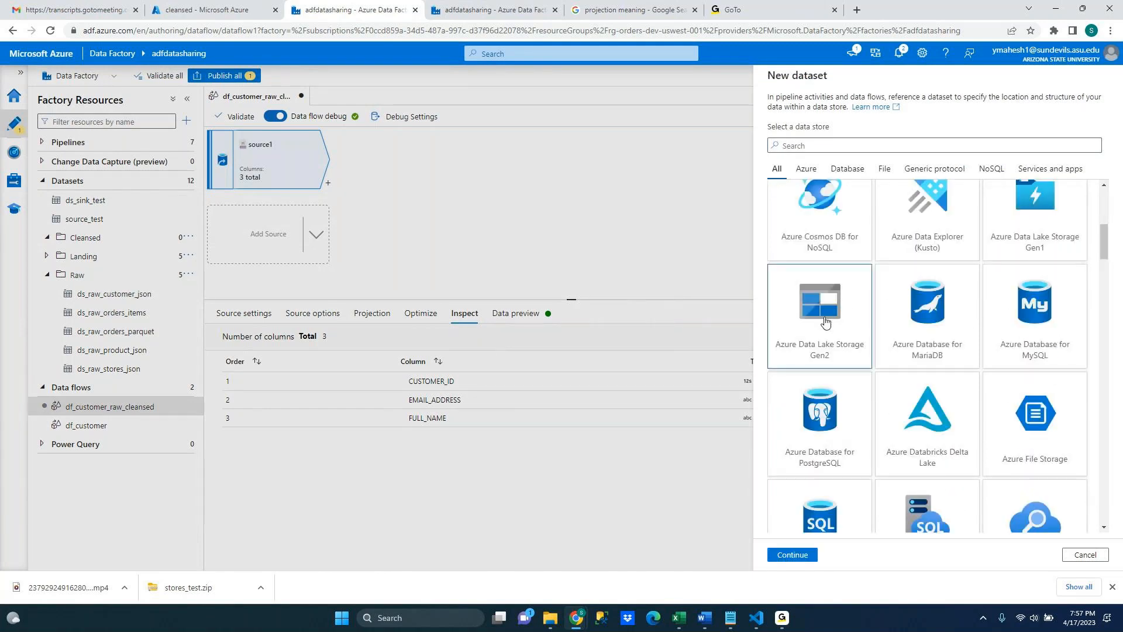
click(806, 556)
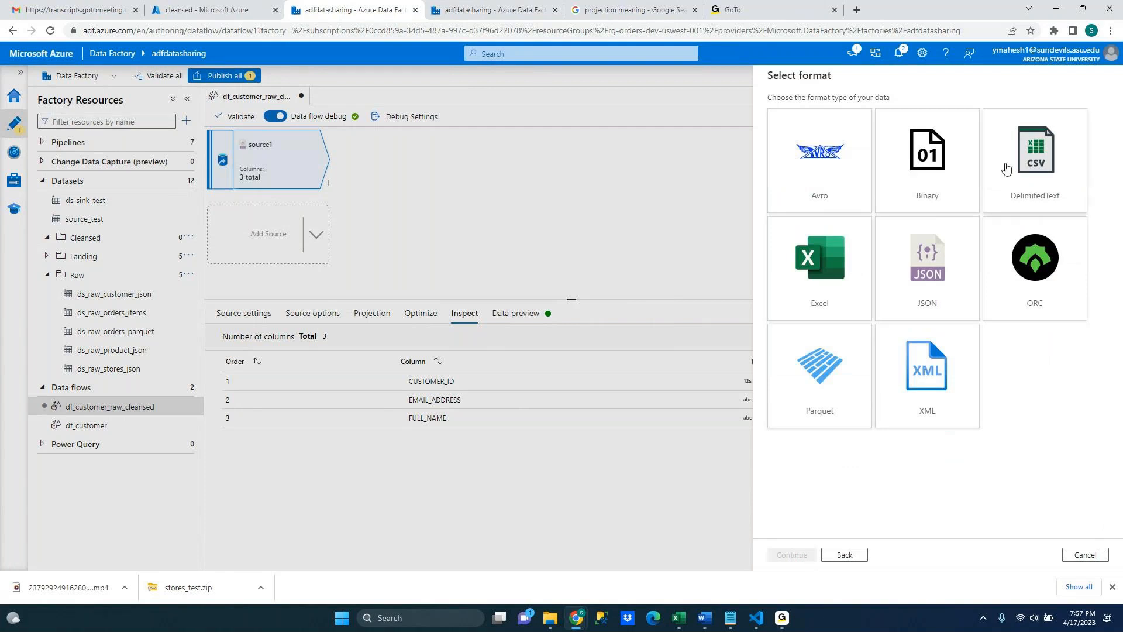
click(833, 393)
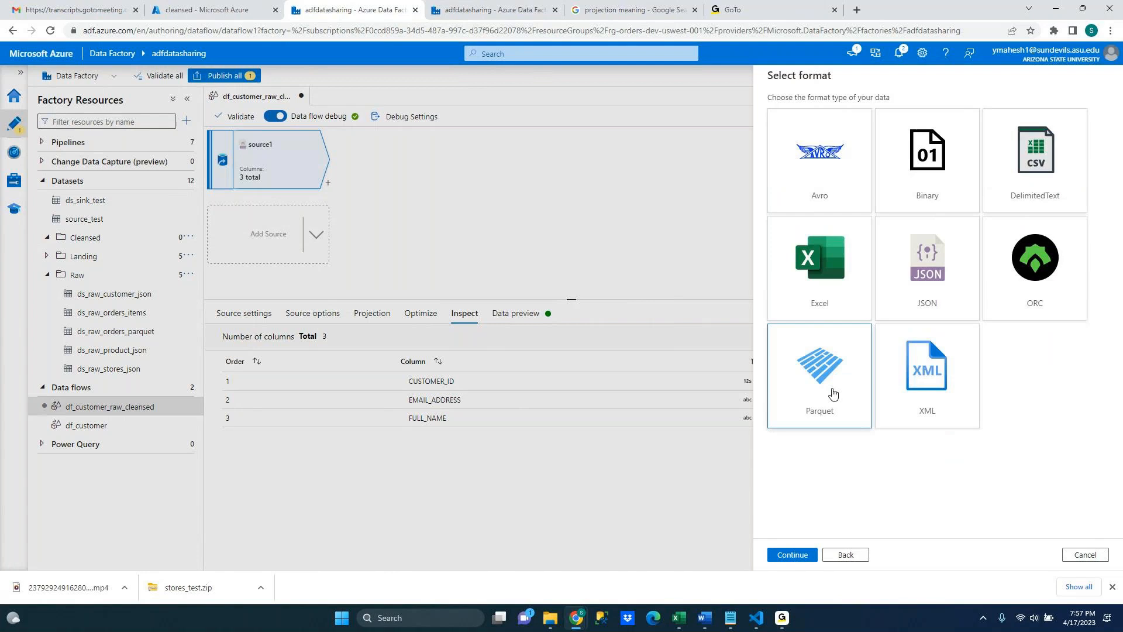
click(801, 557)
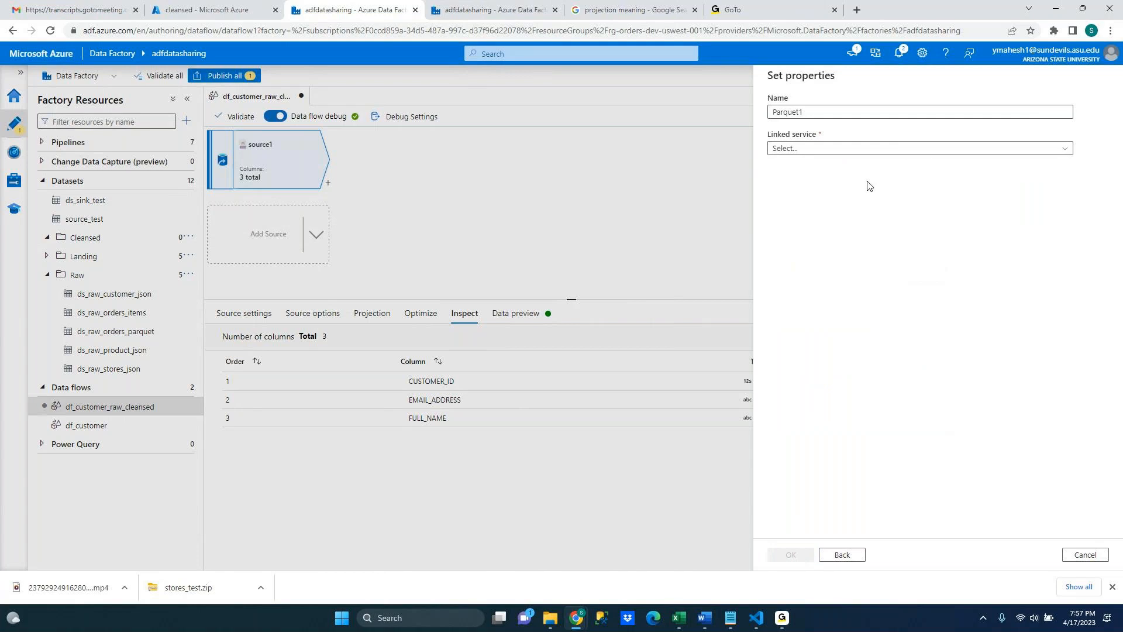
click(1018, 148)
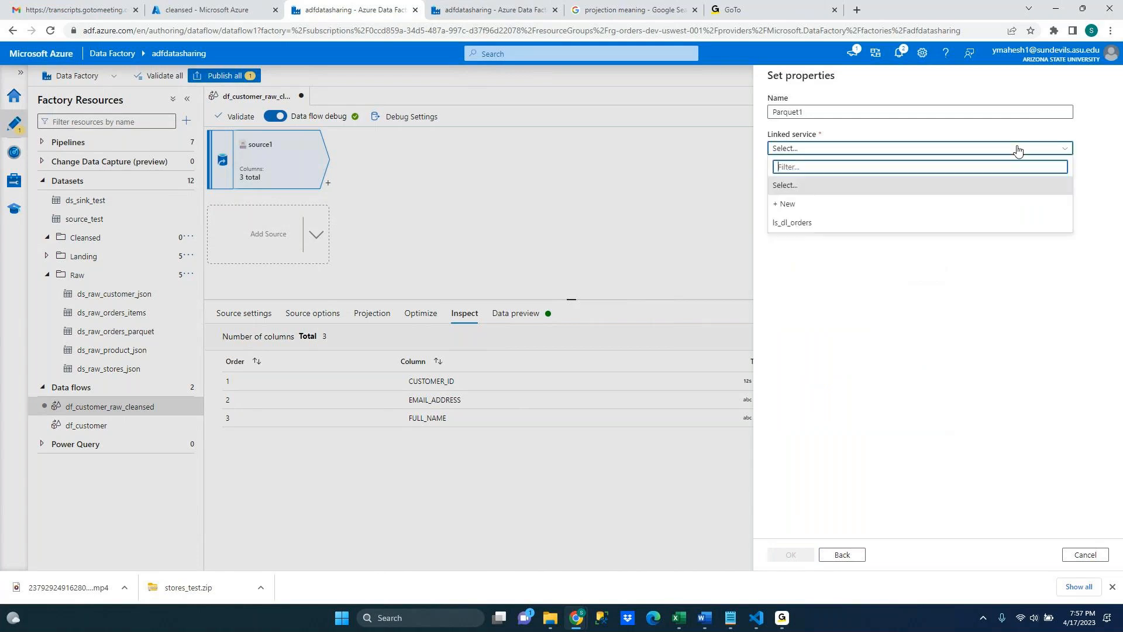
click(817, 224)
click(810, 555)
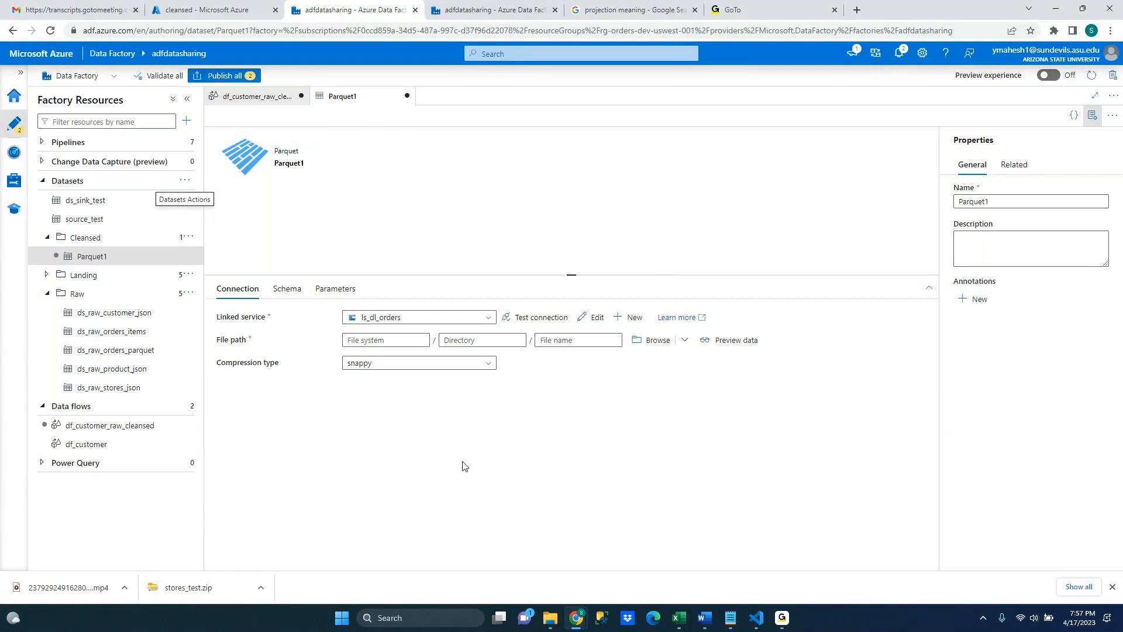
Set the Parquet1 dataset's file system to the cleansed container by browsing the storage
click(114, 259)
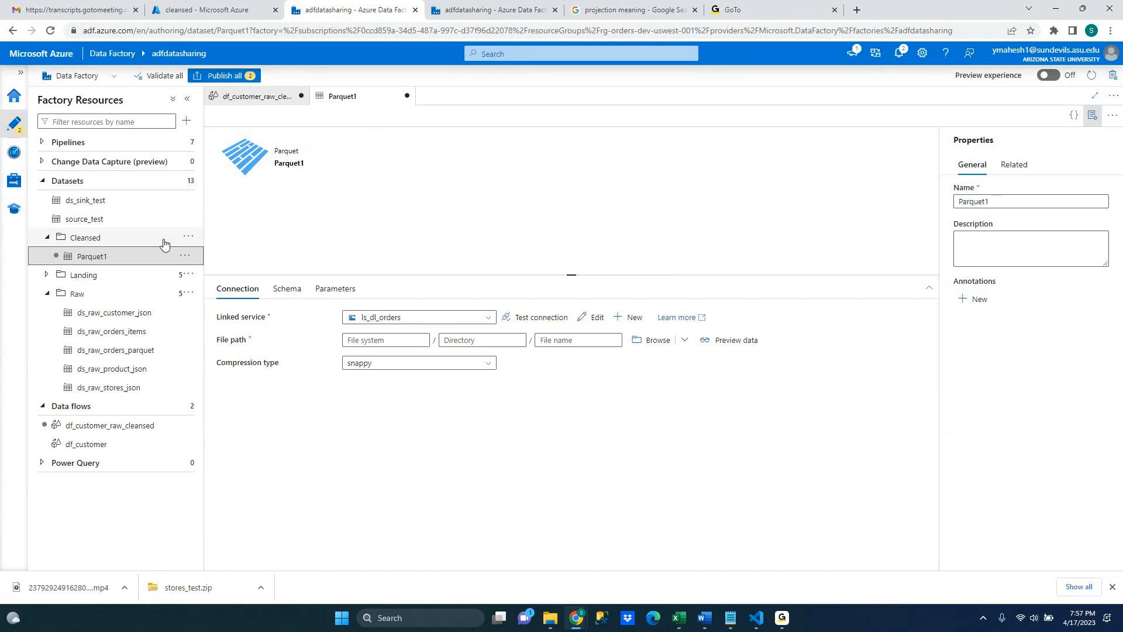
click(475, 343)
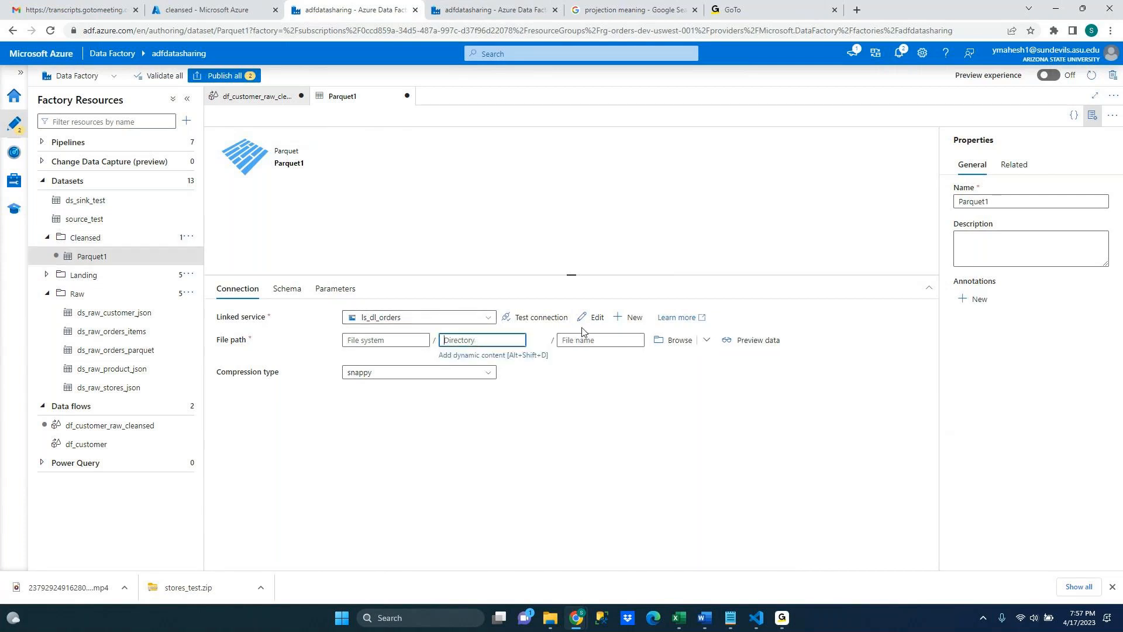
click(669, 344)
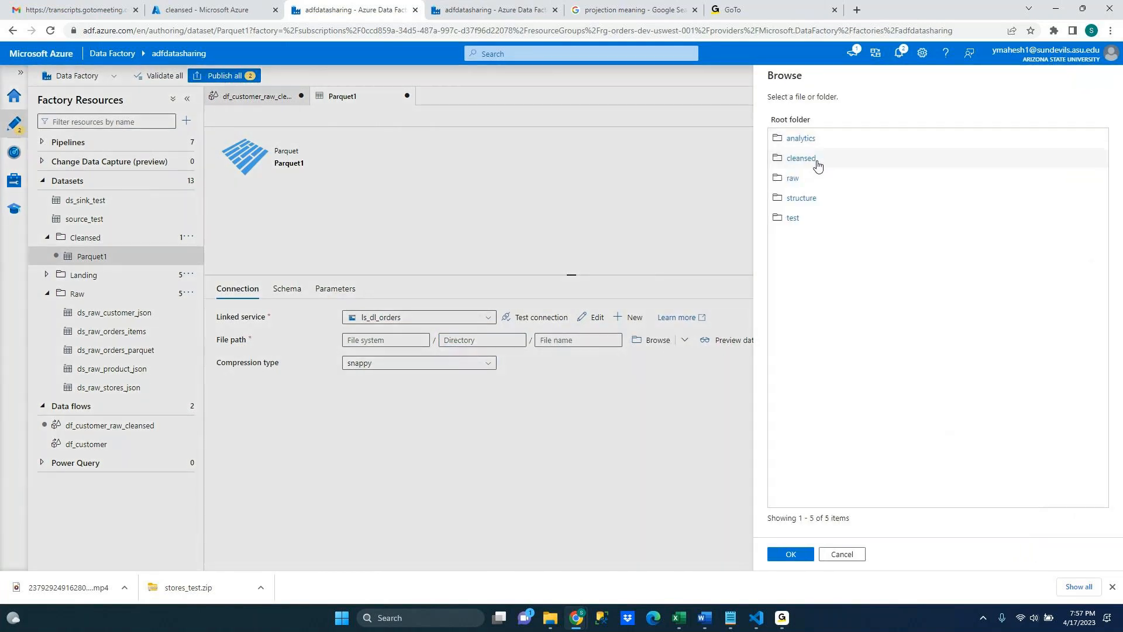
click(817, 166)
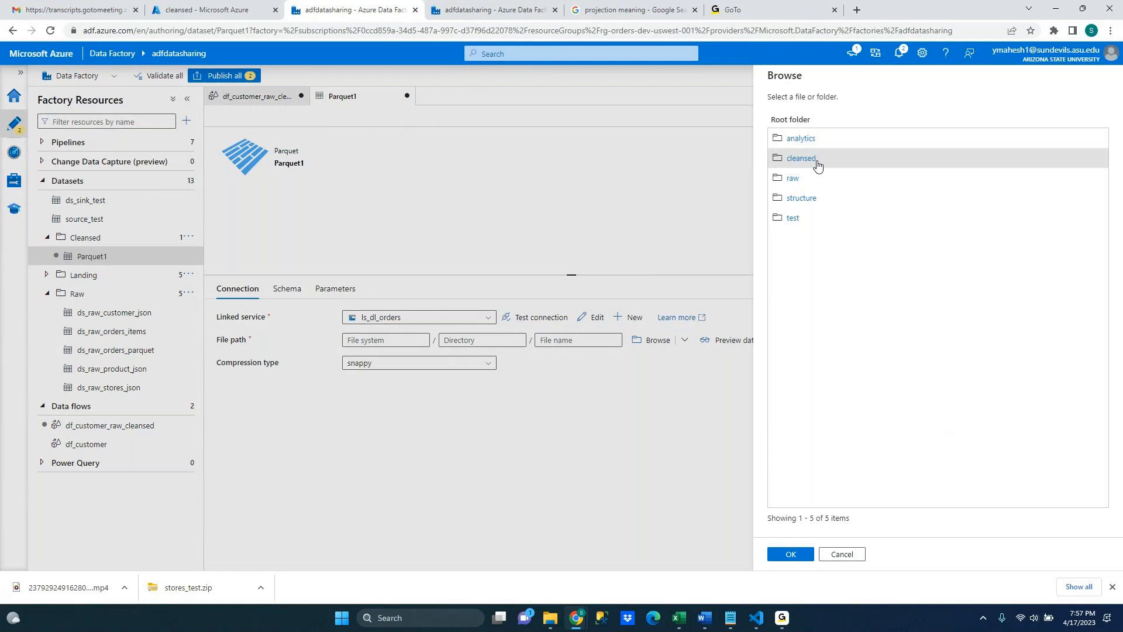
click(797, 556)
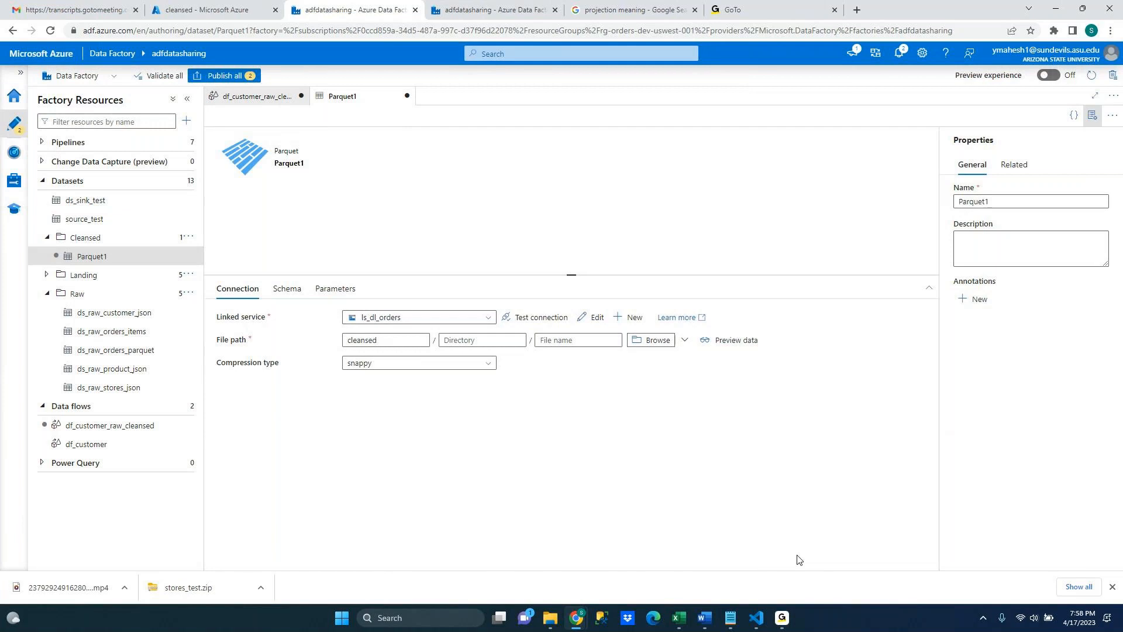
Set the Parquet dataset's directory to the customers folder in the cleansed container by browsing
click(638, 343)
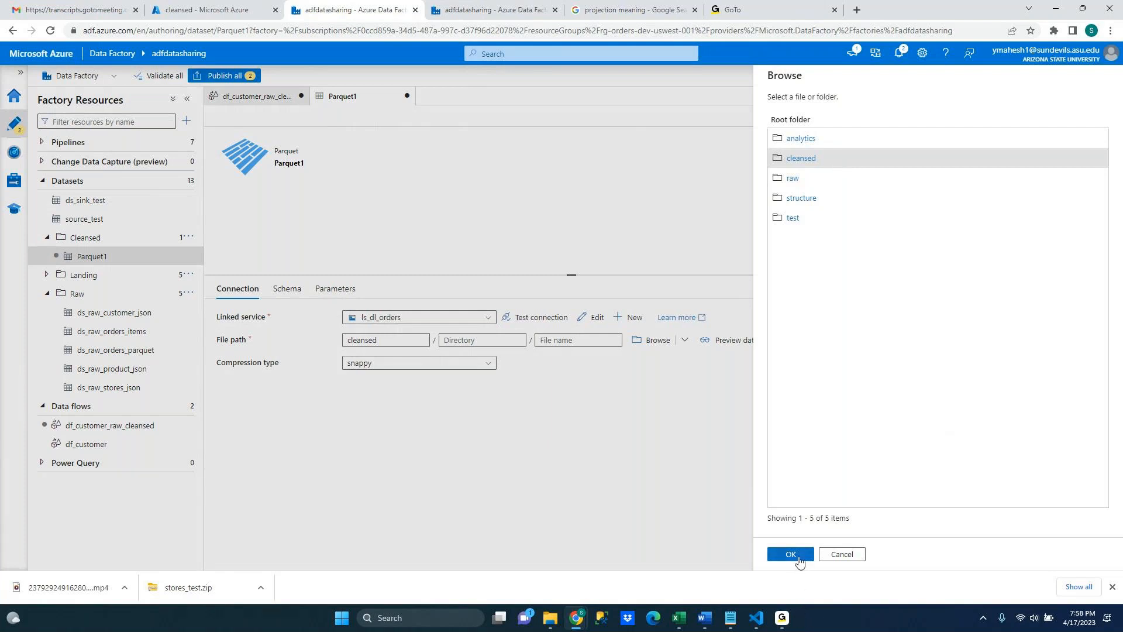
click(801, 163)
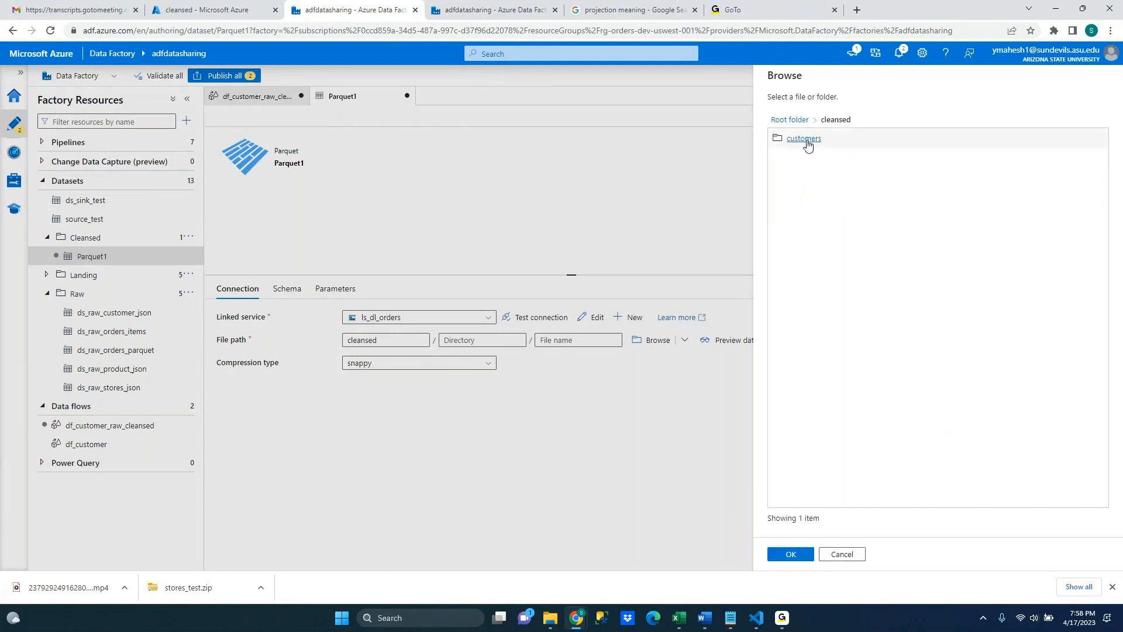
click(806, 140)
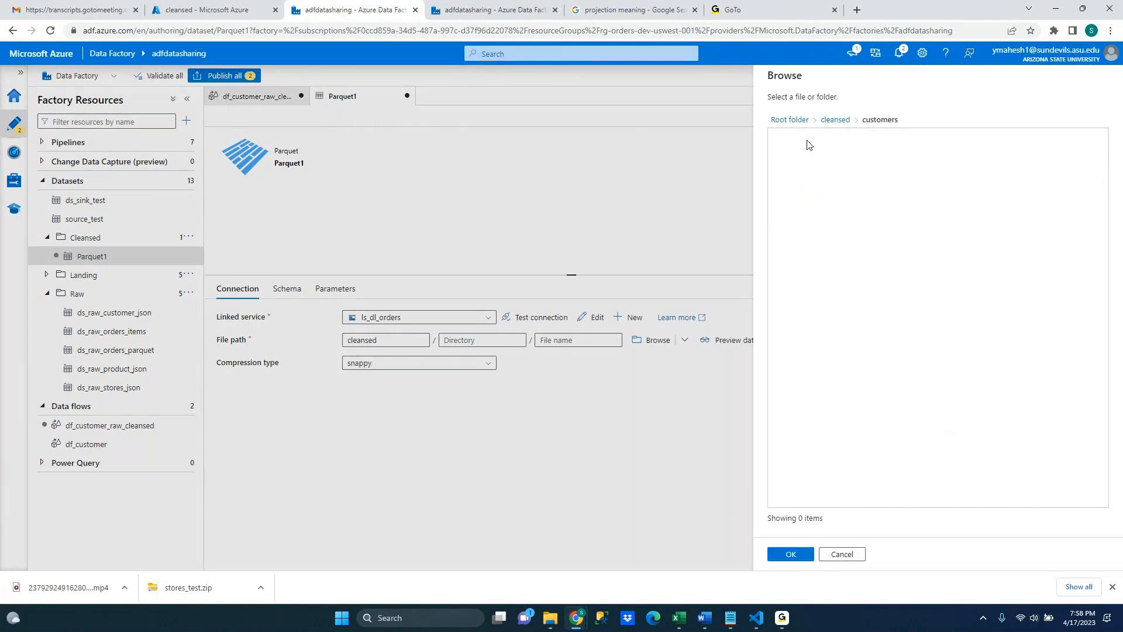
click(790, 554)
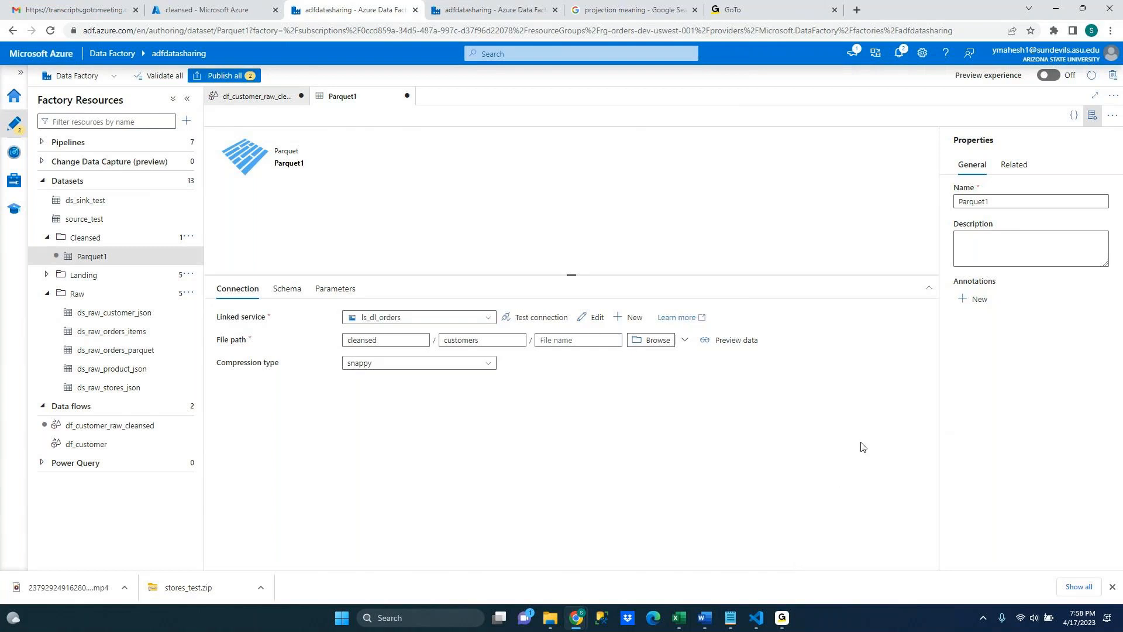
Rename the Parquet dataset to ds_customer_raw_cleansed
click(996, 202)
double_click(996, 202)
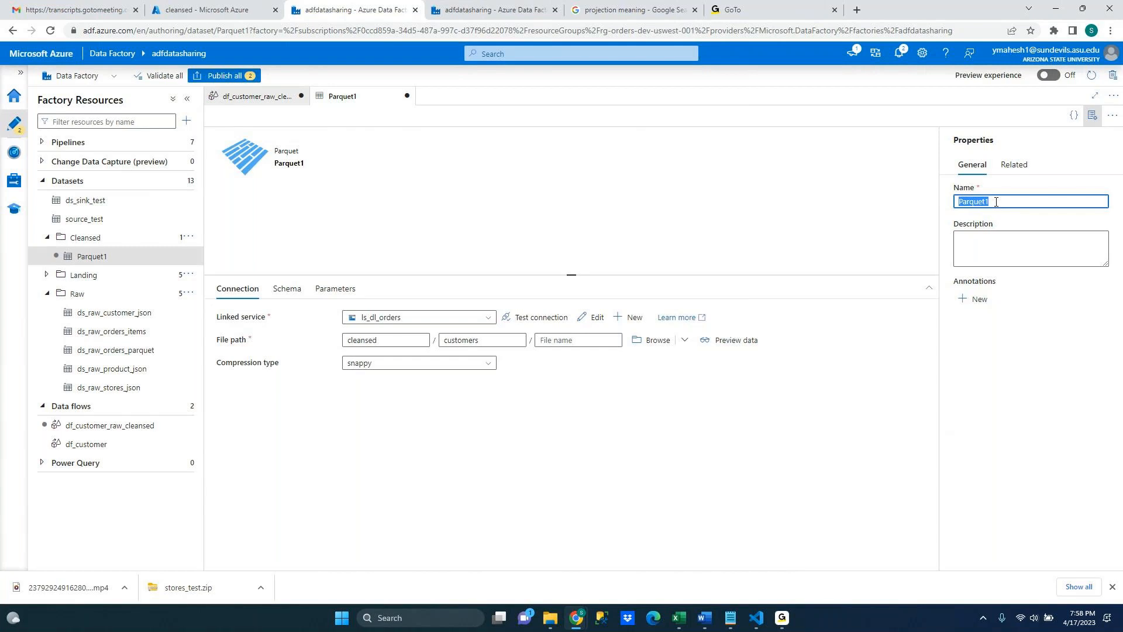
text(ds_)
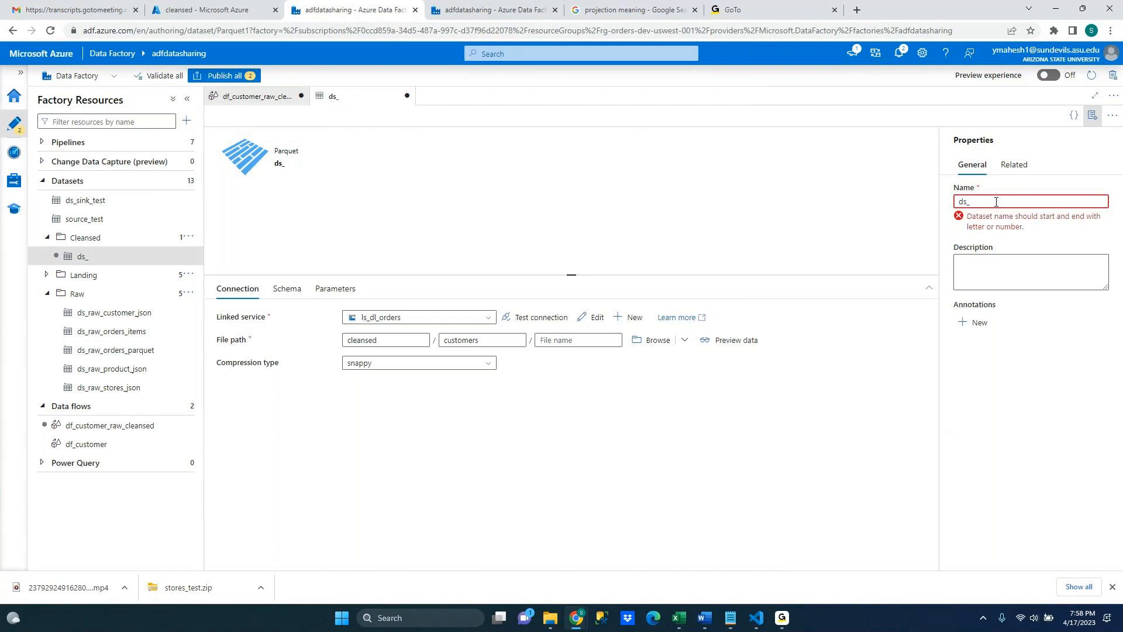
text(customer_r)
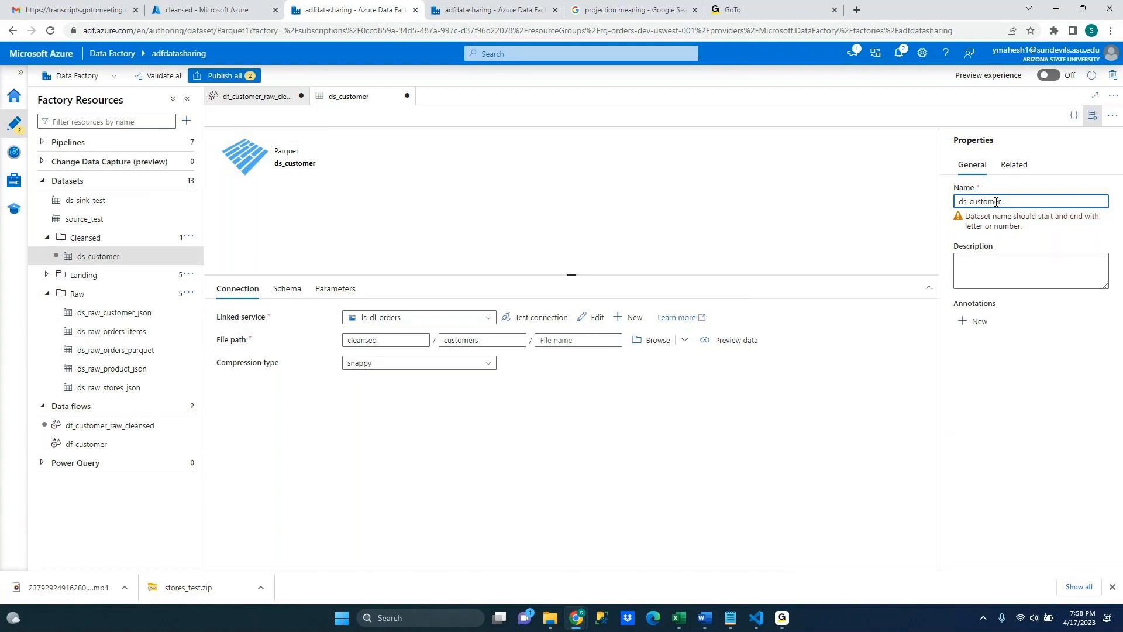
text(aw)
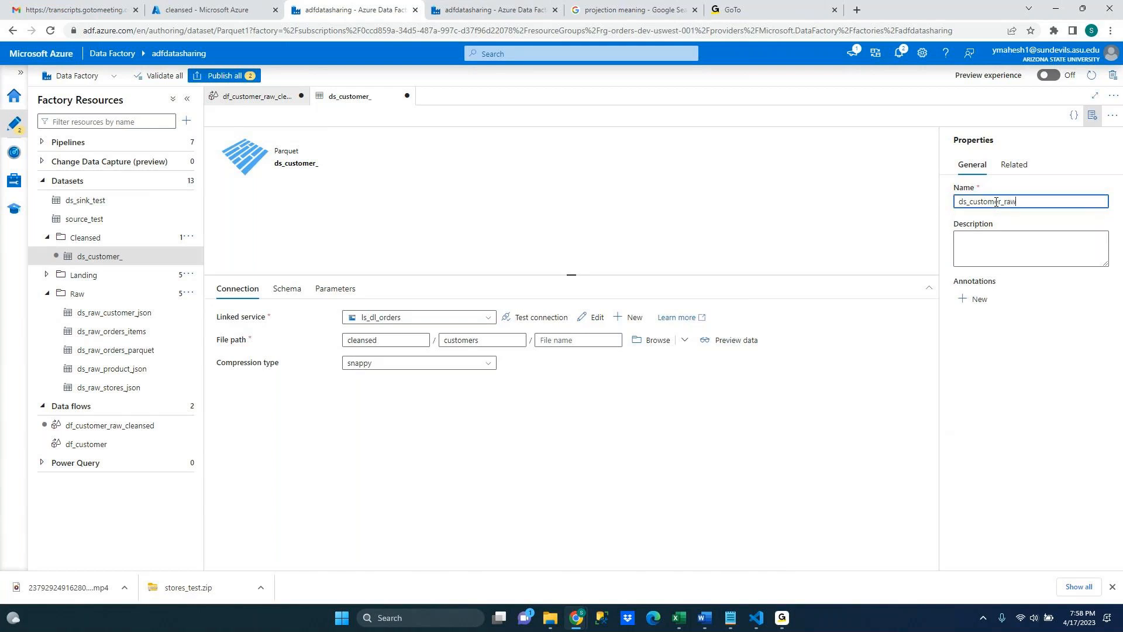
text(_cleansed)
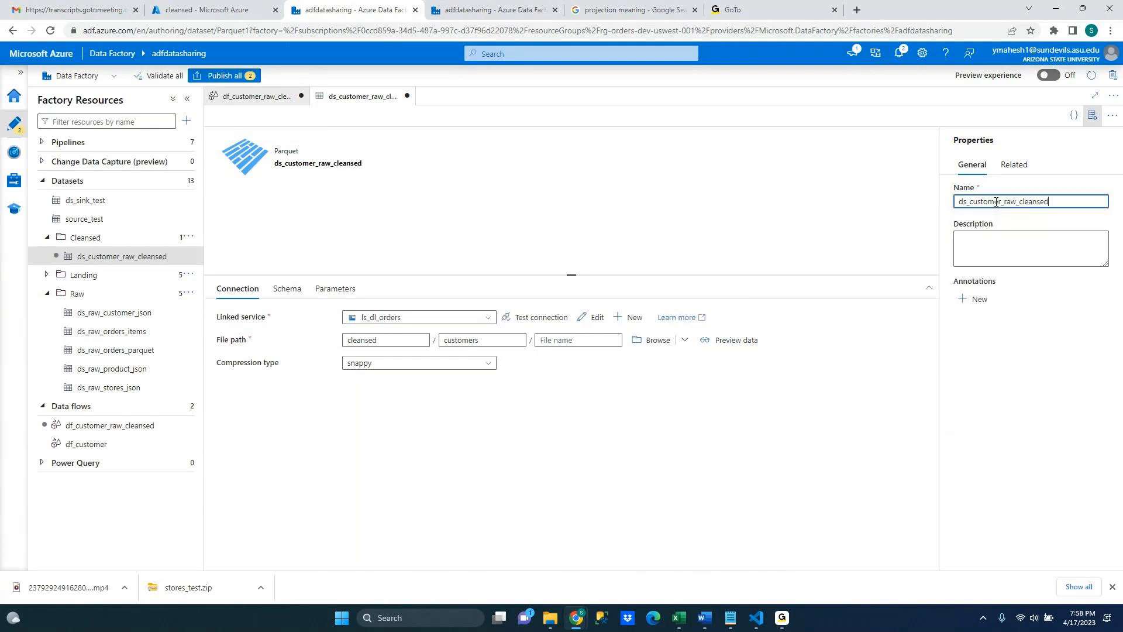
Open the df_customer_raw_cleansed data flow and rename the source's output stream to customerrawtocleansed
click(862, 452)
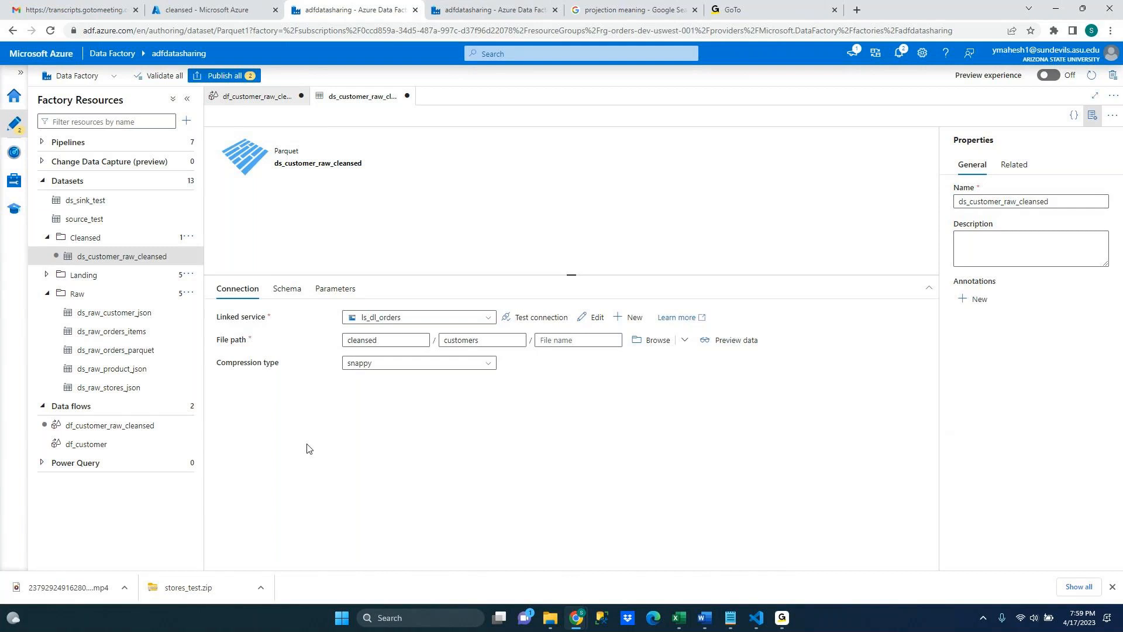
click(151, 431)
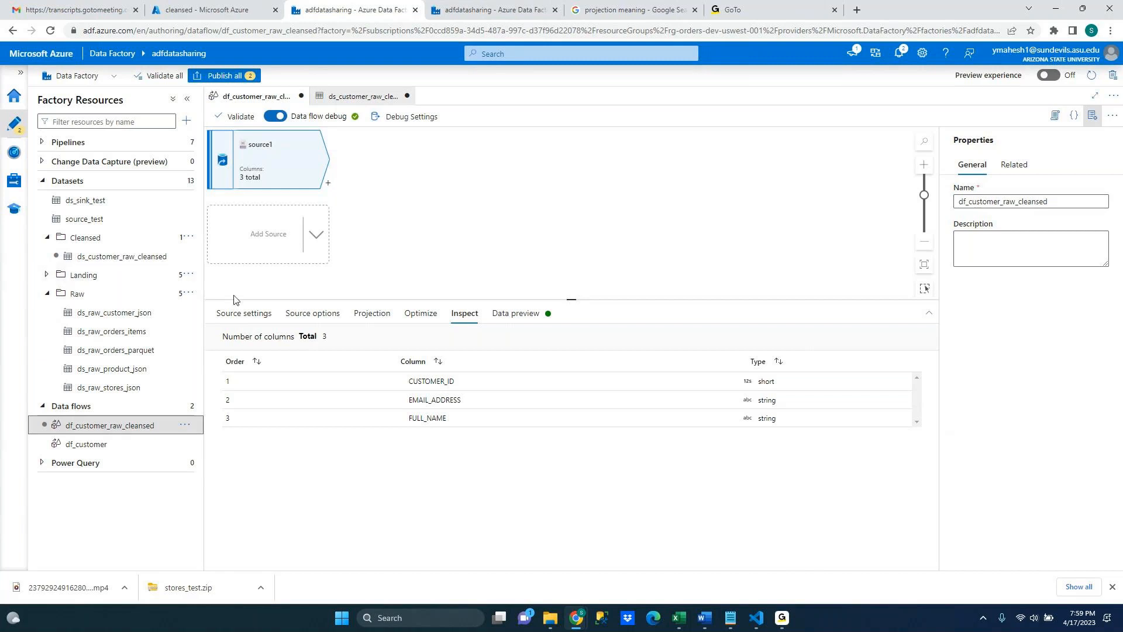
click(248, 320)
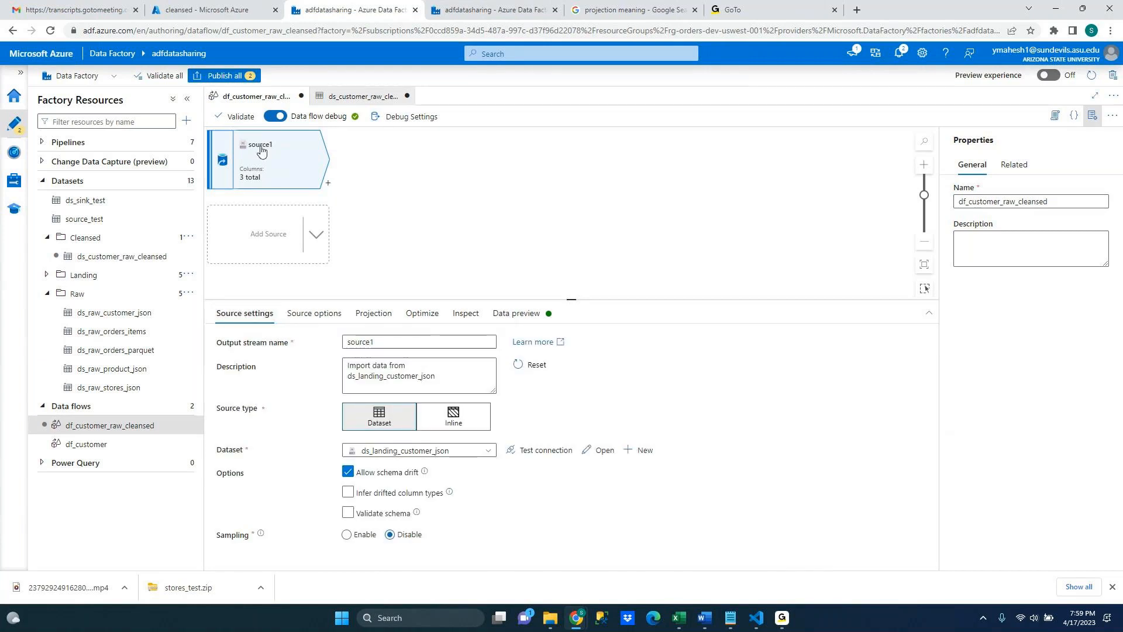
click(386, 343)
double_click(386, 343)
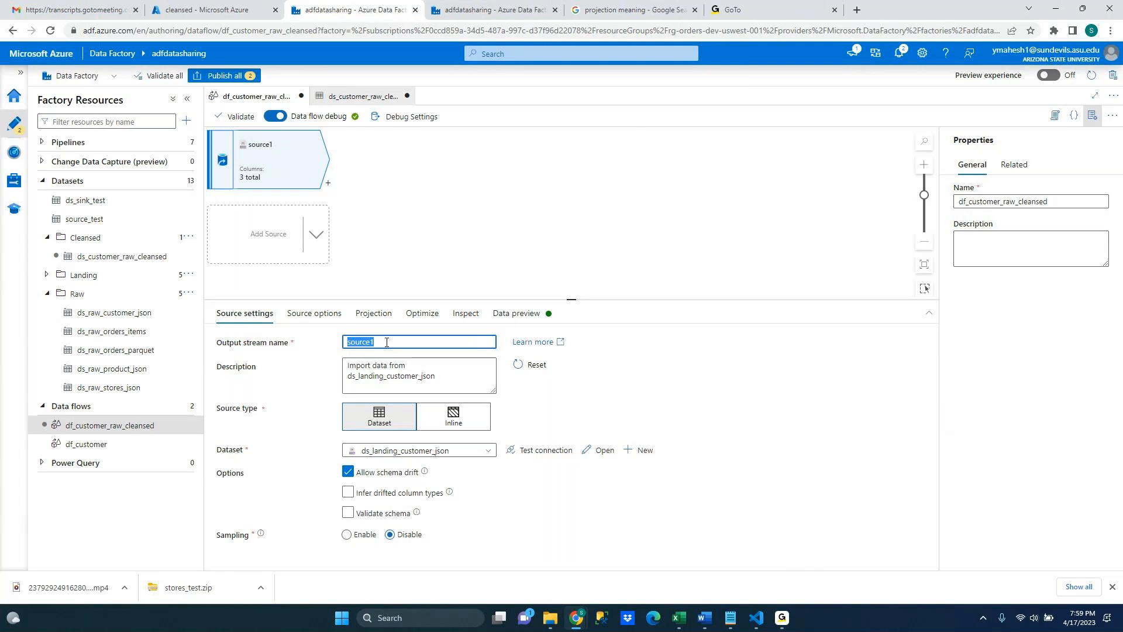
text(d)
key(BackSpace)
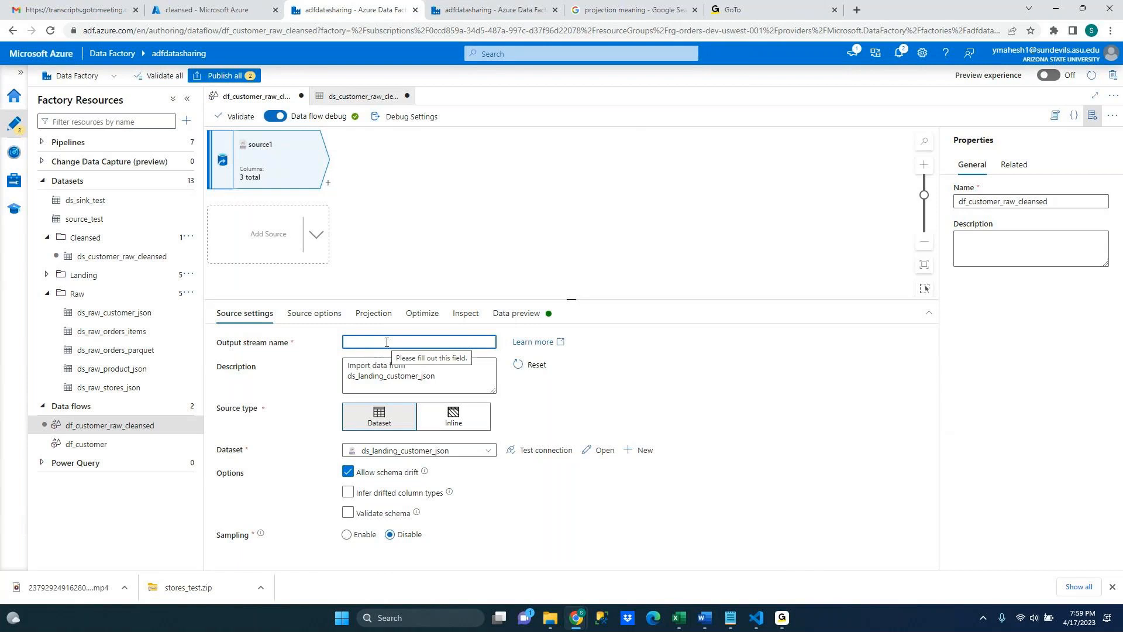
text(customer)
text(n)
text(awtoclea)
text(nsed)
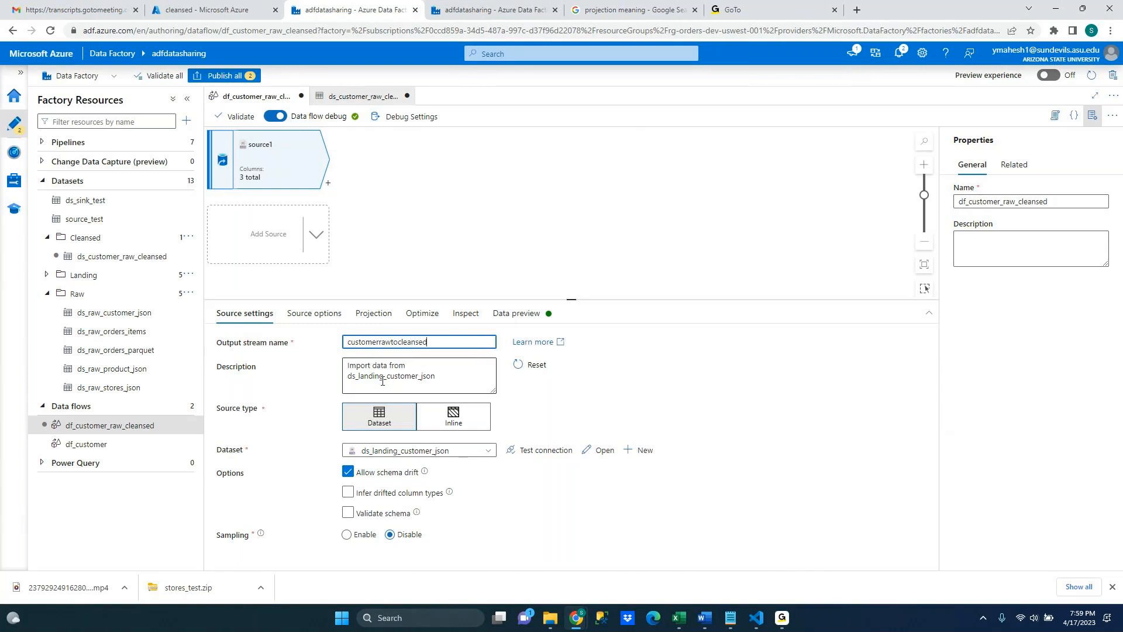
Change the source dataset to ds_raw_customer_json
click(424, 450)
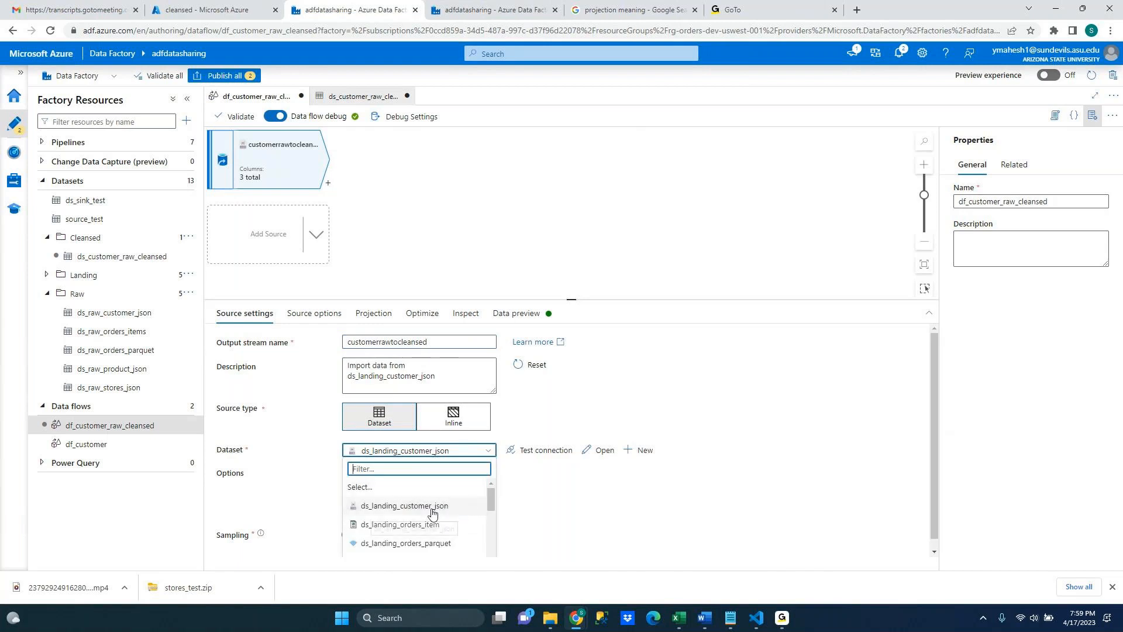
click(431, 507)
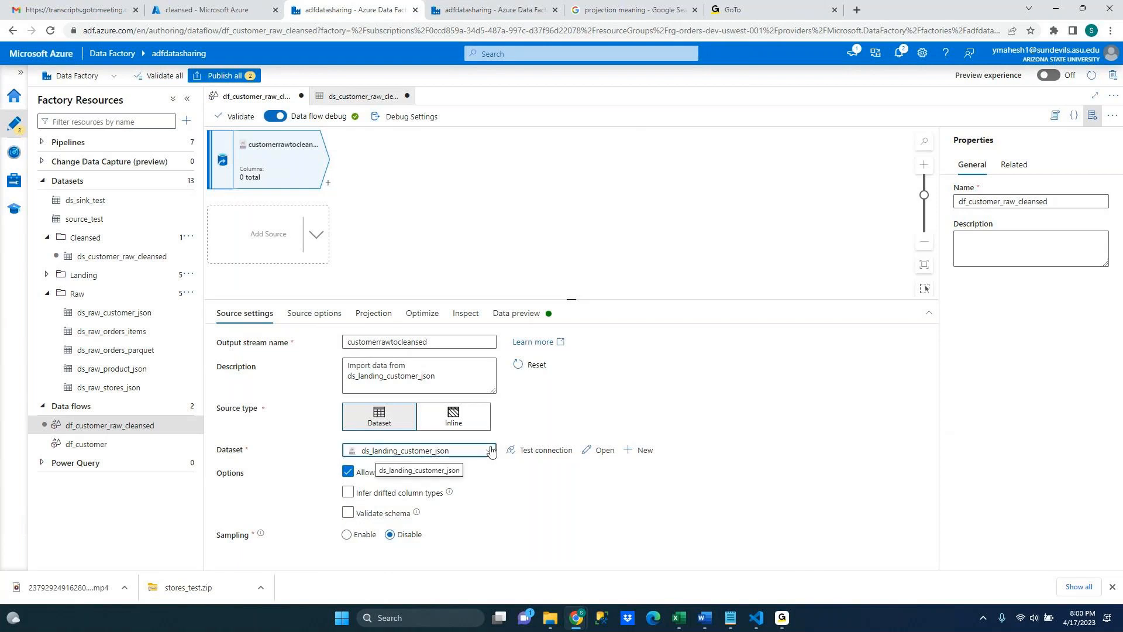
click(418, 451)
drag(489, 498, 493, 523)
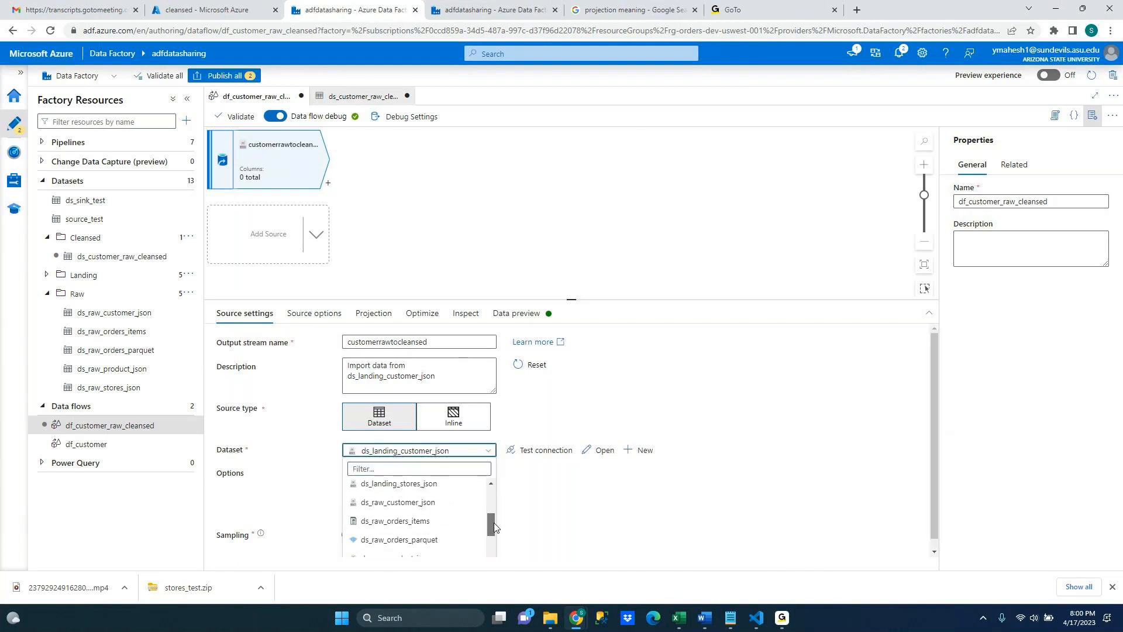
click(418, 504)
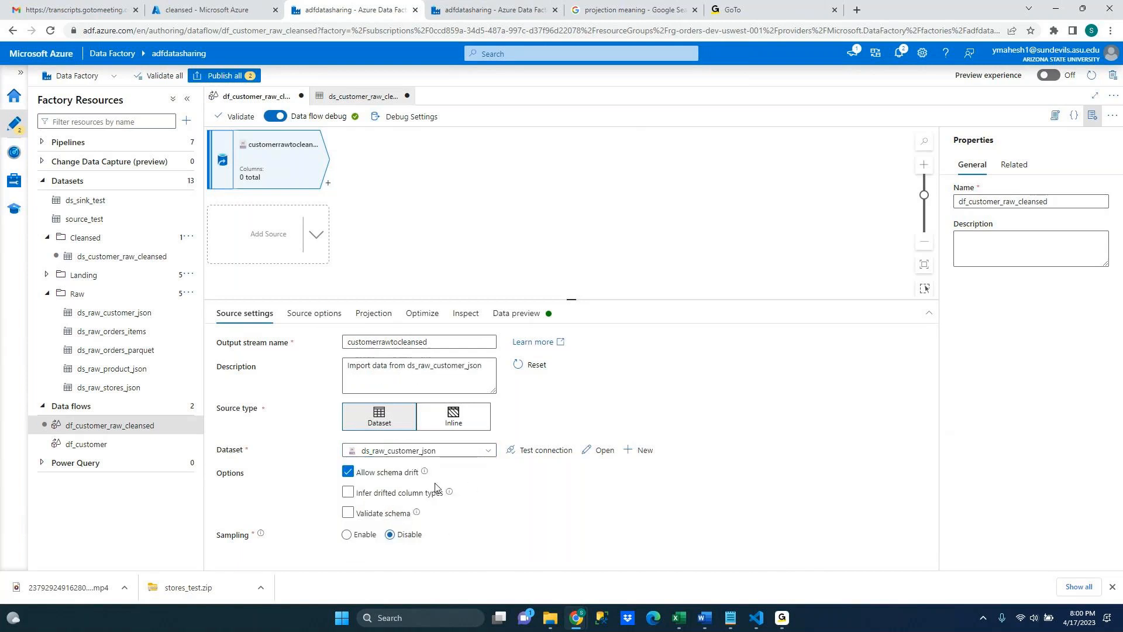
Switch the source dataset to ds_customer_raw_cleansed and back to ds_raw_customer_json
click(486, 454)
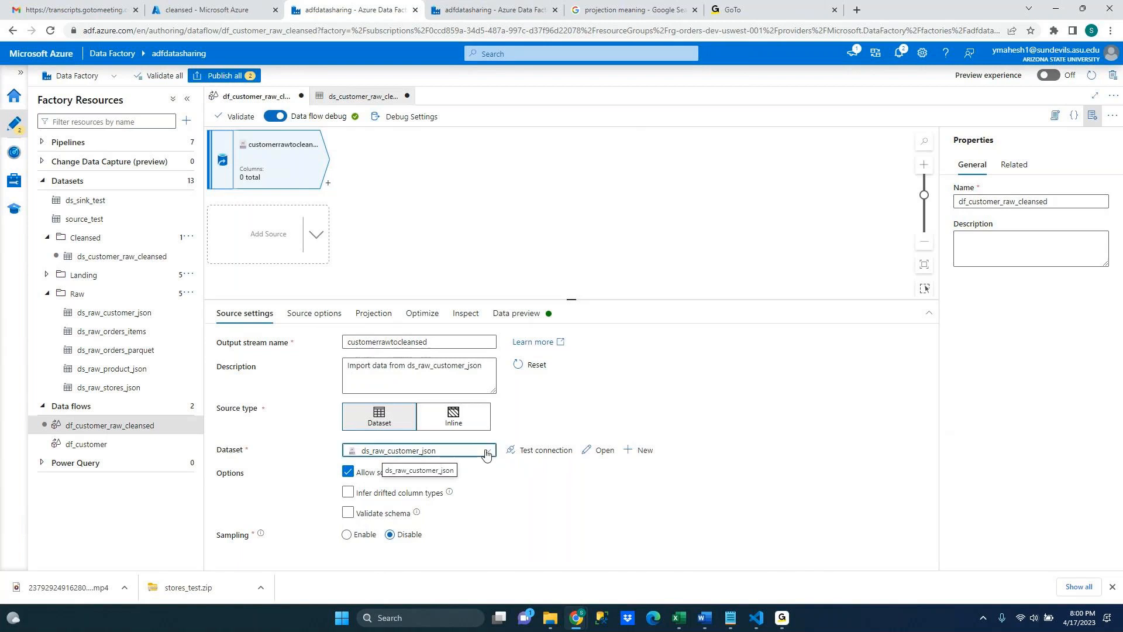
drag(493, 493, 493, 543)
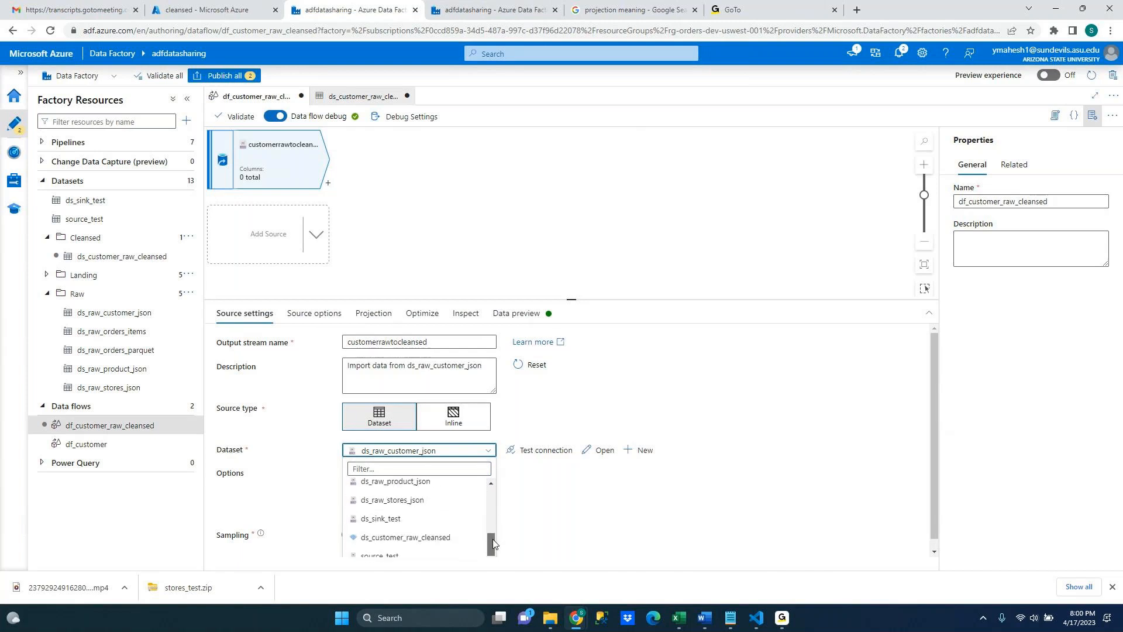
click(448, 538)
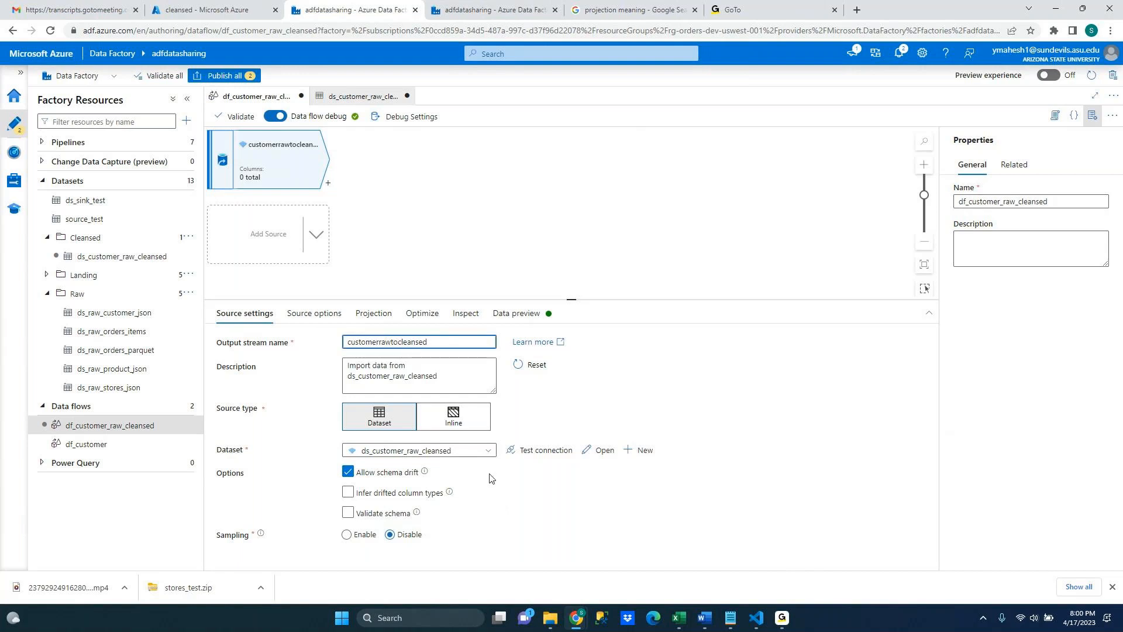
click(488, 451)
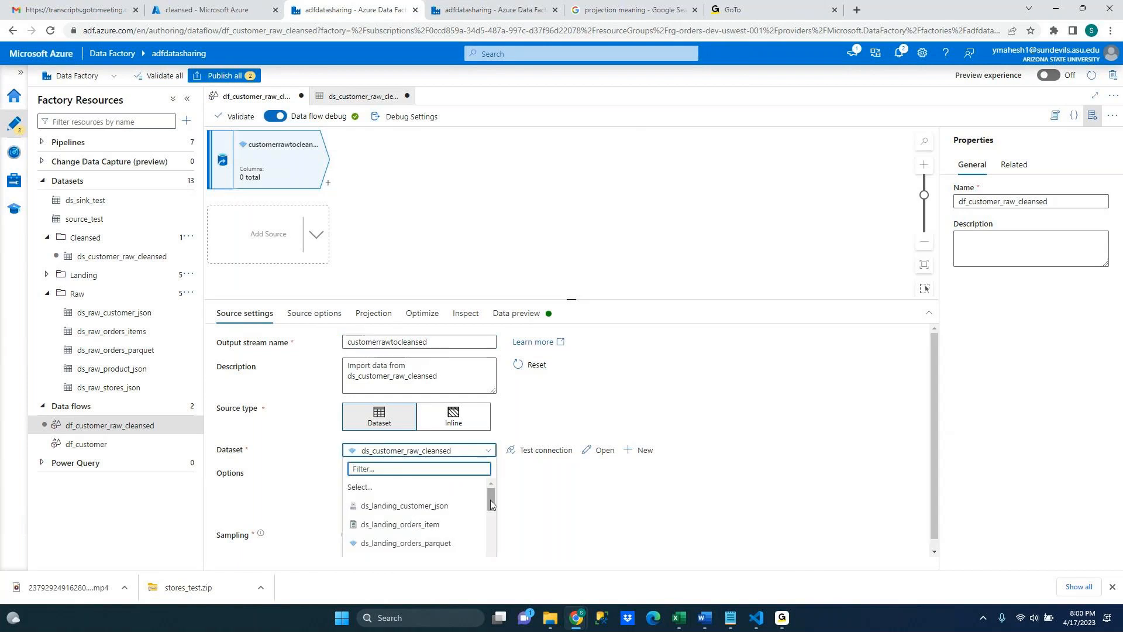
drag(492, 501, 466, 526)
click(419, 501)
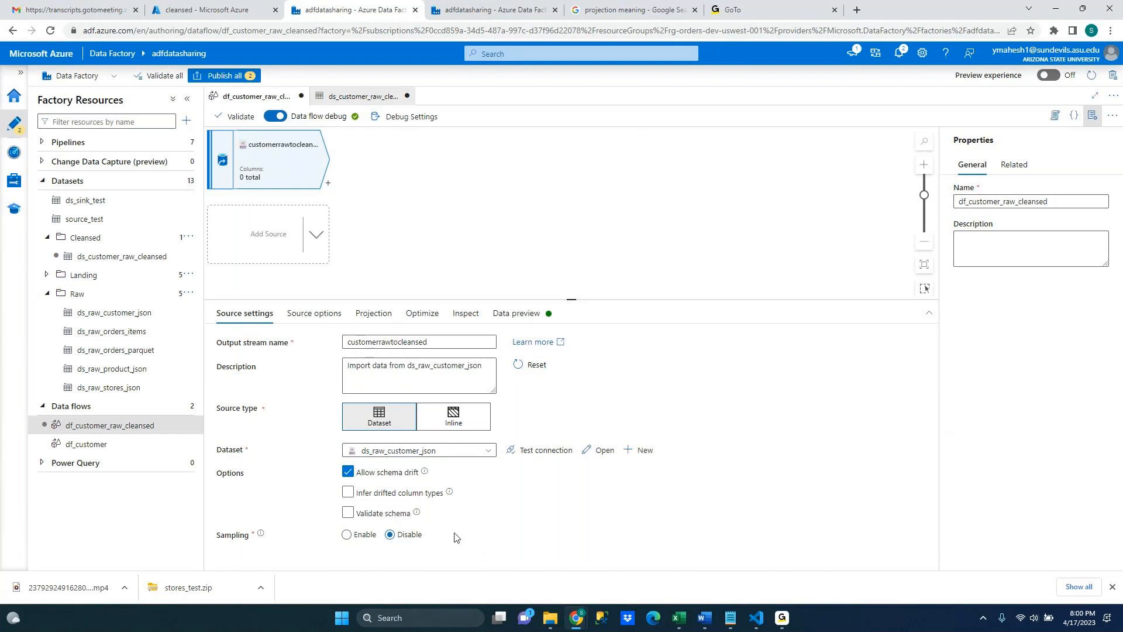
Import the source's projection and refresh its data preview
click(365, 316)
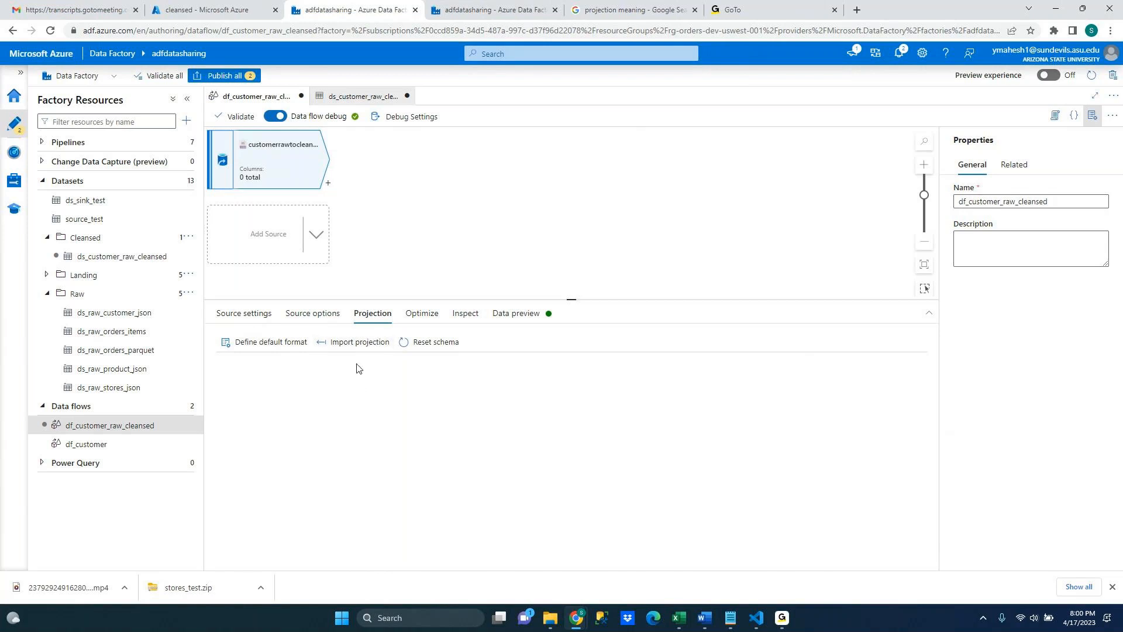
click(365, 345)
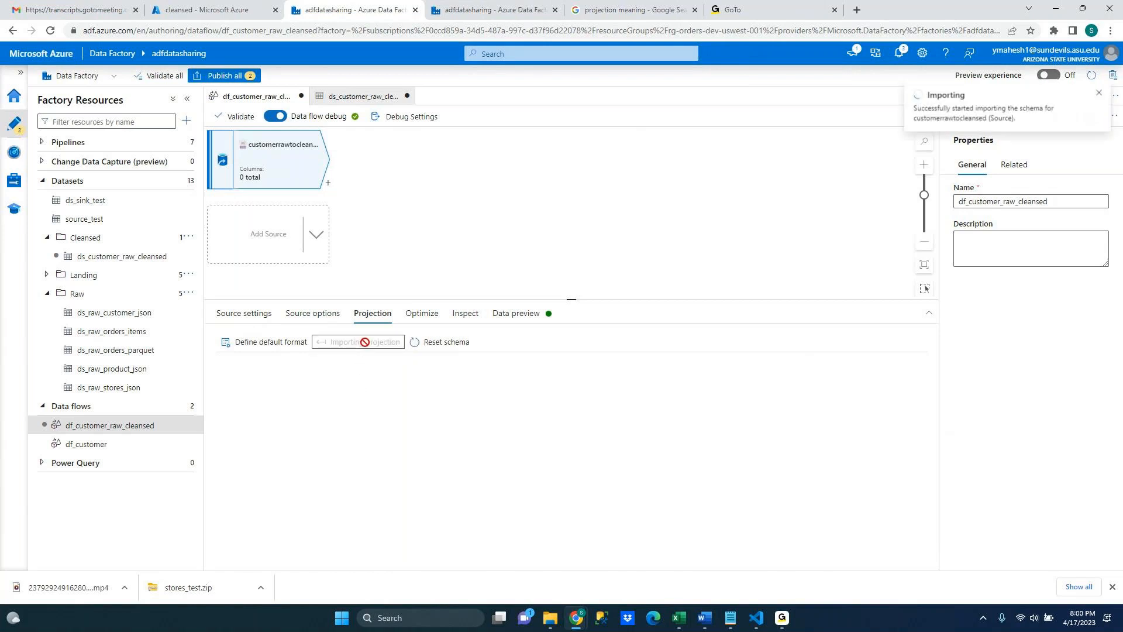
click(465, 317)
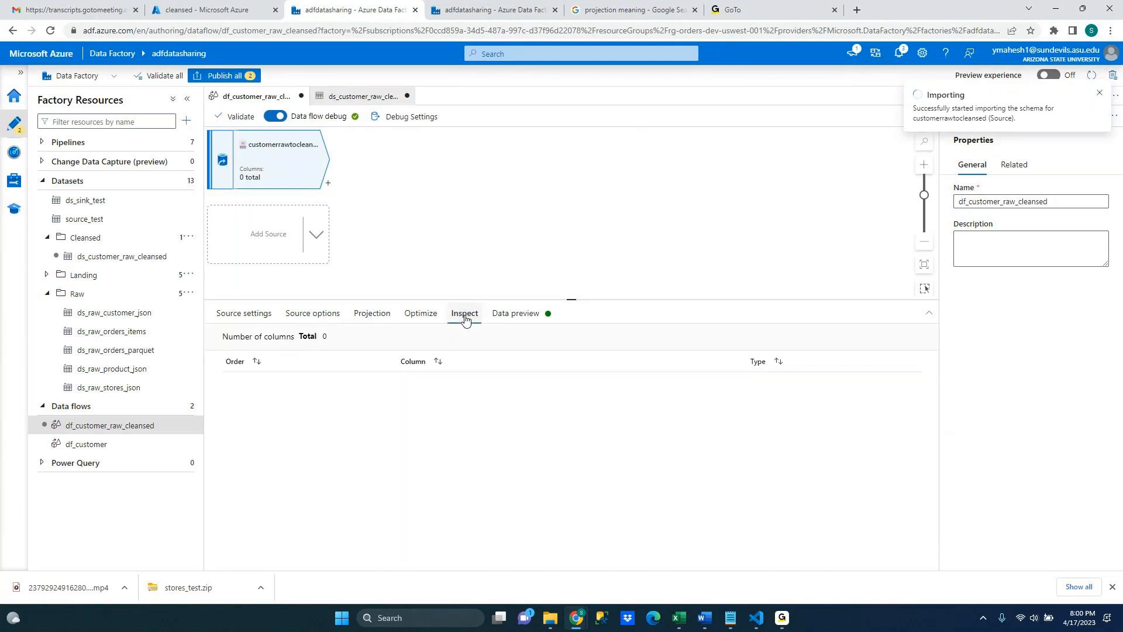
click(373, 316)
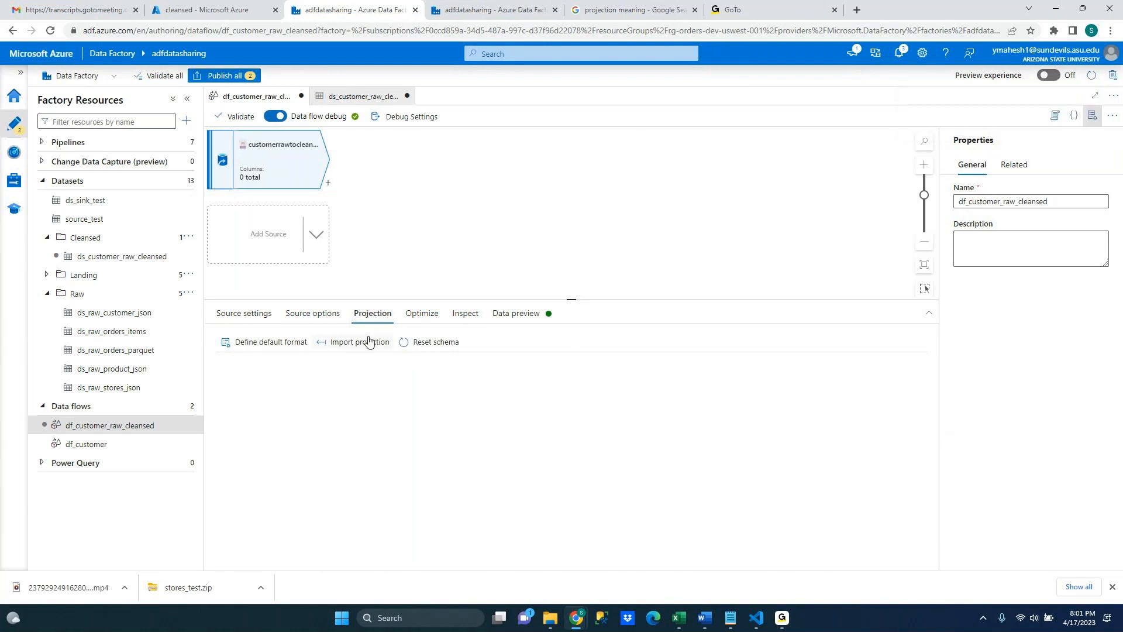
click(365, 345)
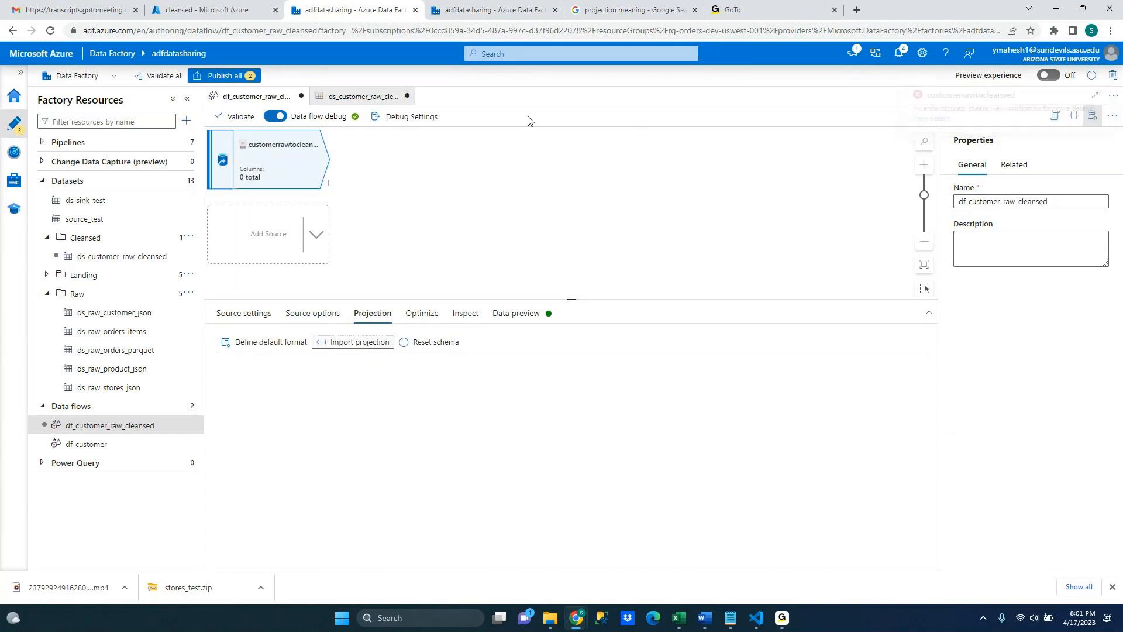
click(517, 312)
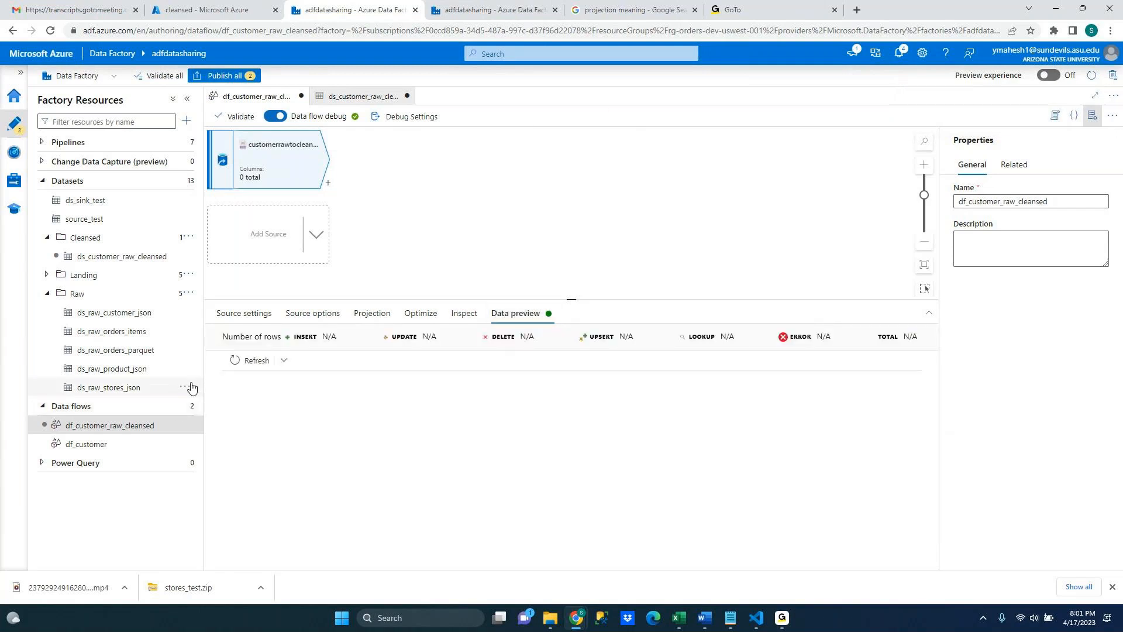
click(248, 361)
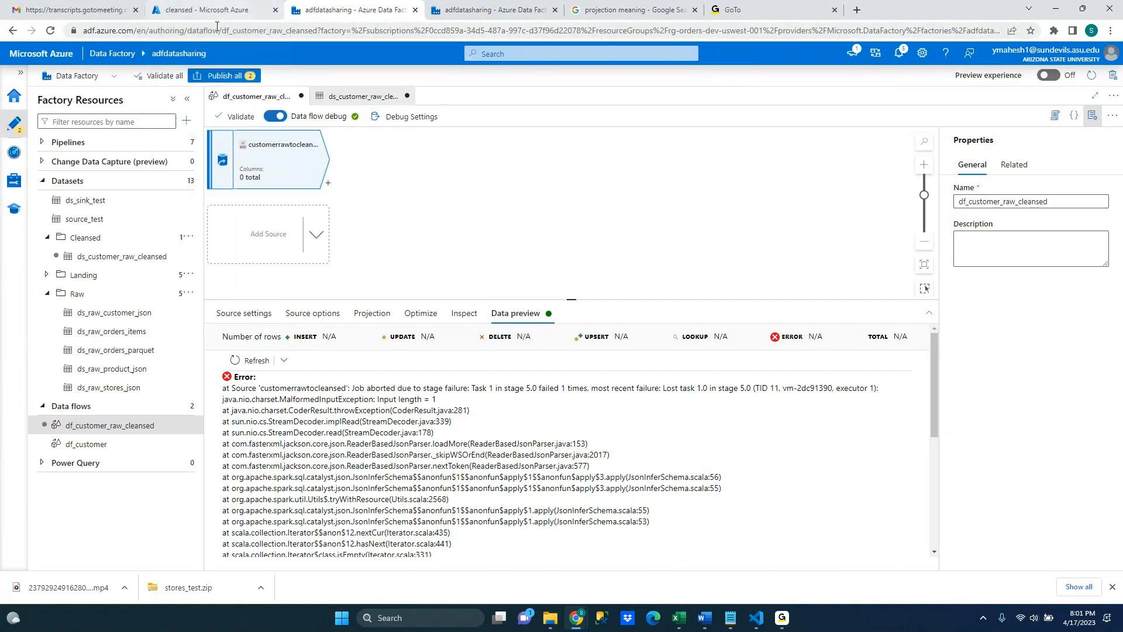
Preview the ds_raw_customer_json dataset's data, then return to the df_customer_raw_cleansed data flow
click(123, 313)
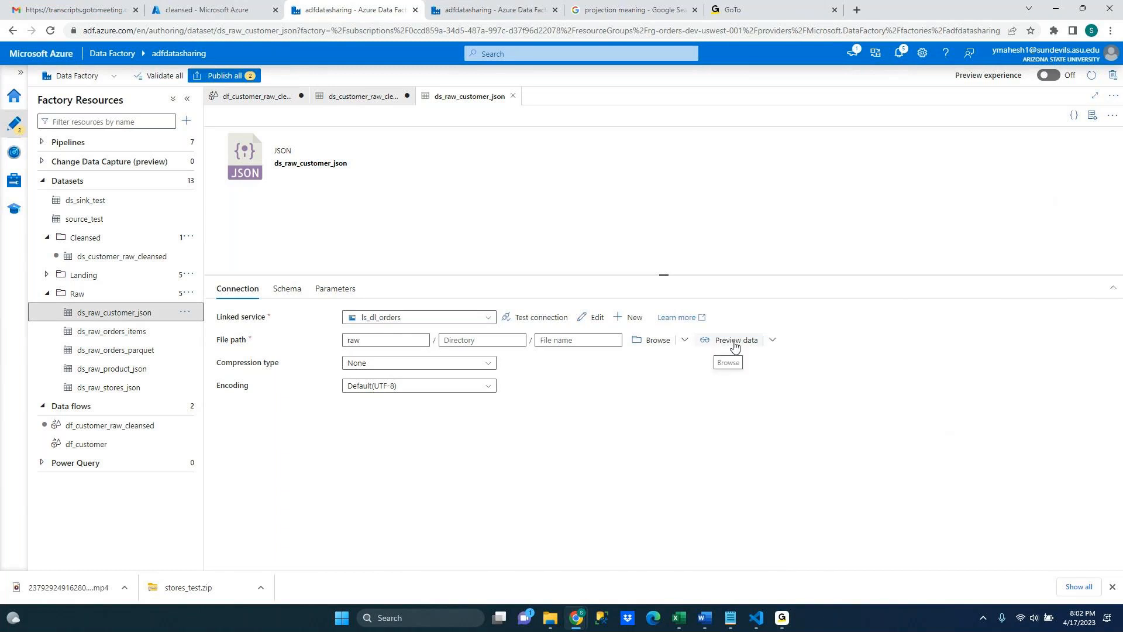
click(735, 341)
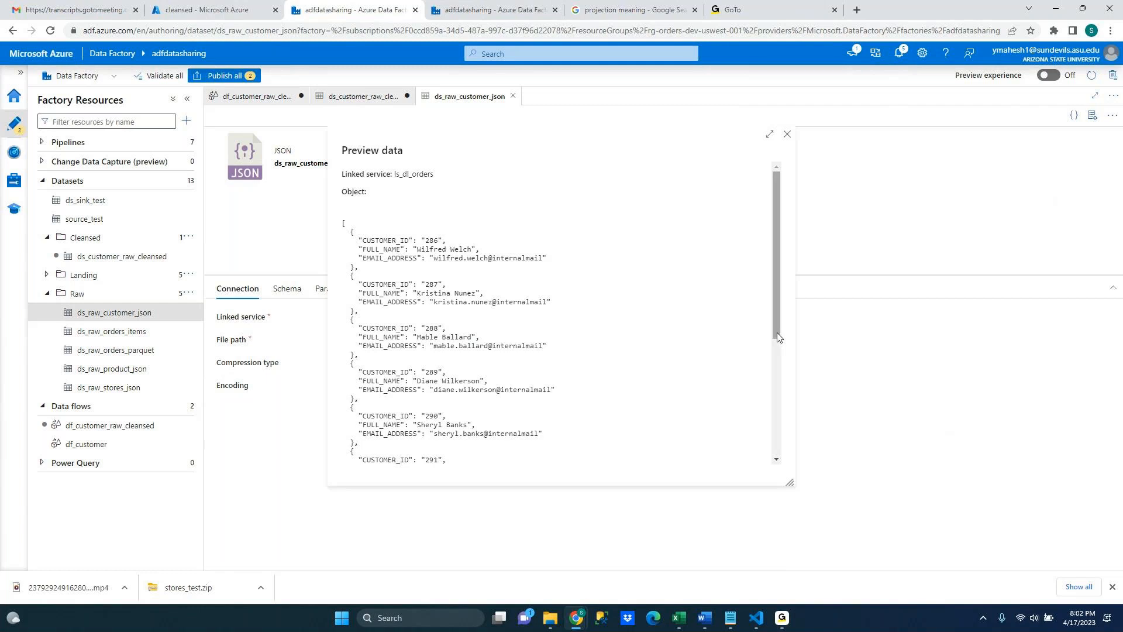
click(788, 136)
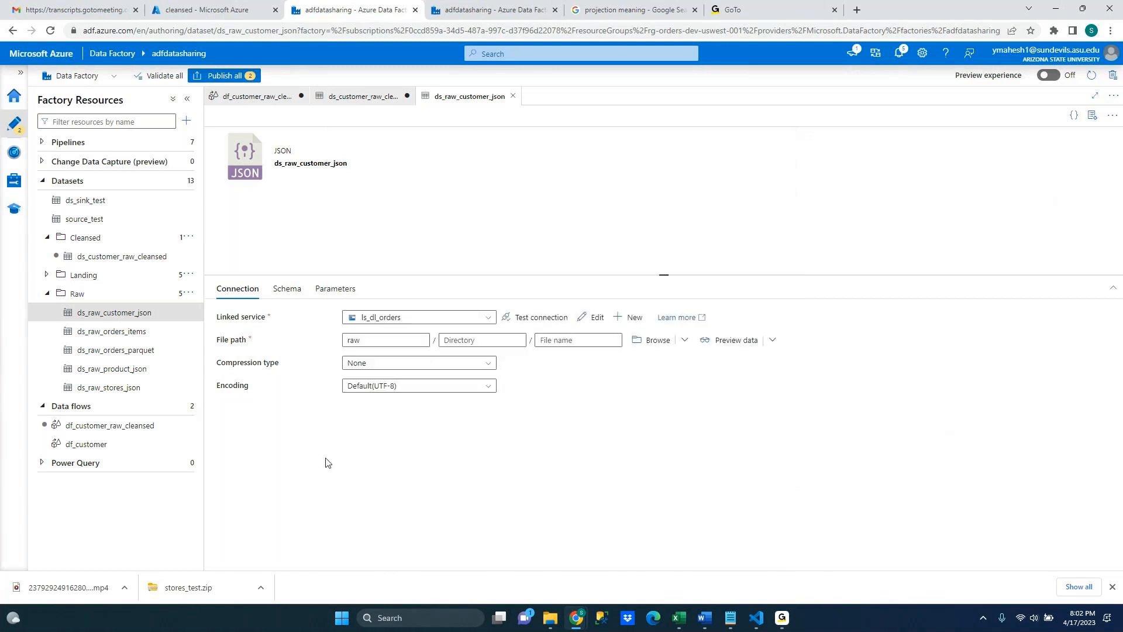
click(164, 261)
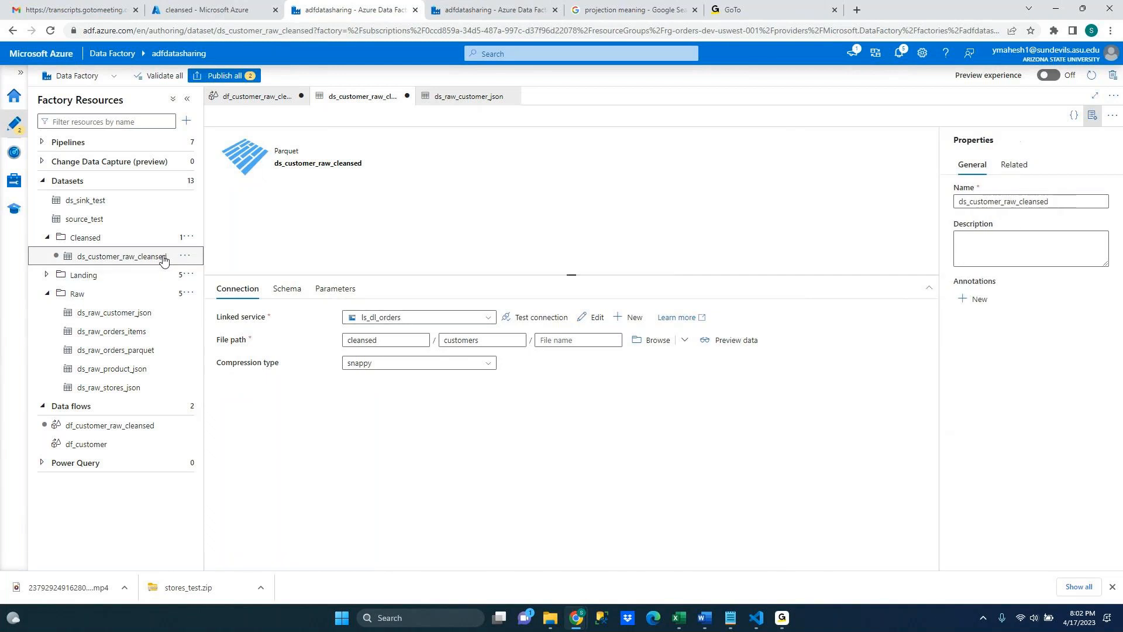
click(169, 426)
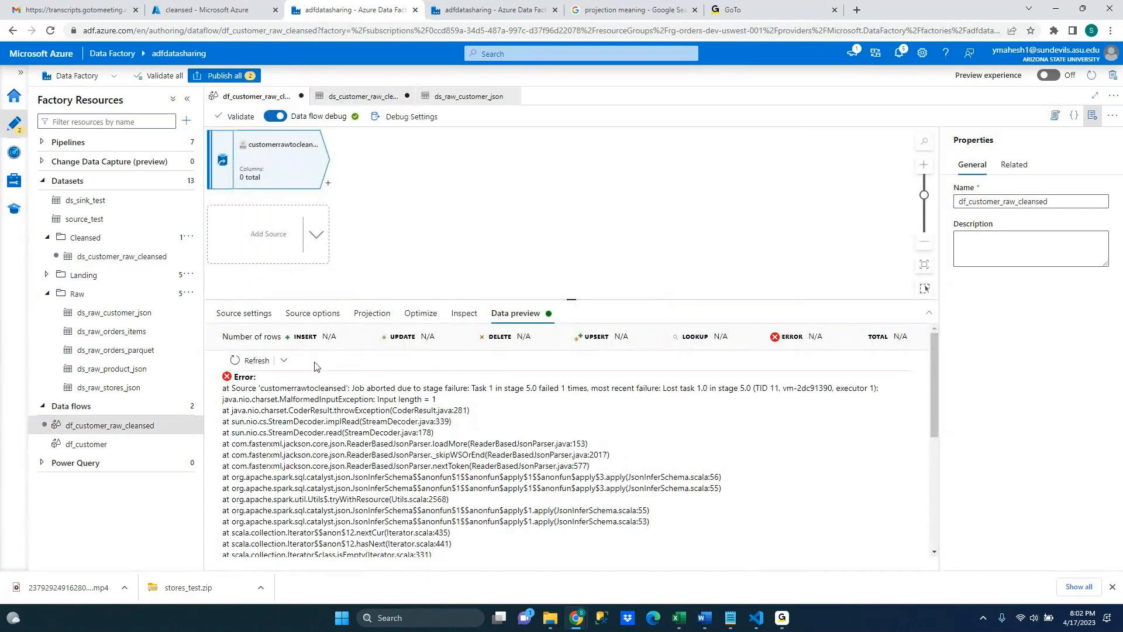
Re-import the source's projection and refresh its data preview
click(371, 313)
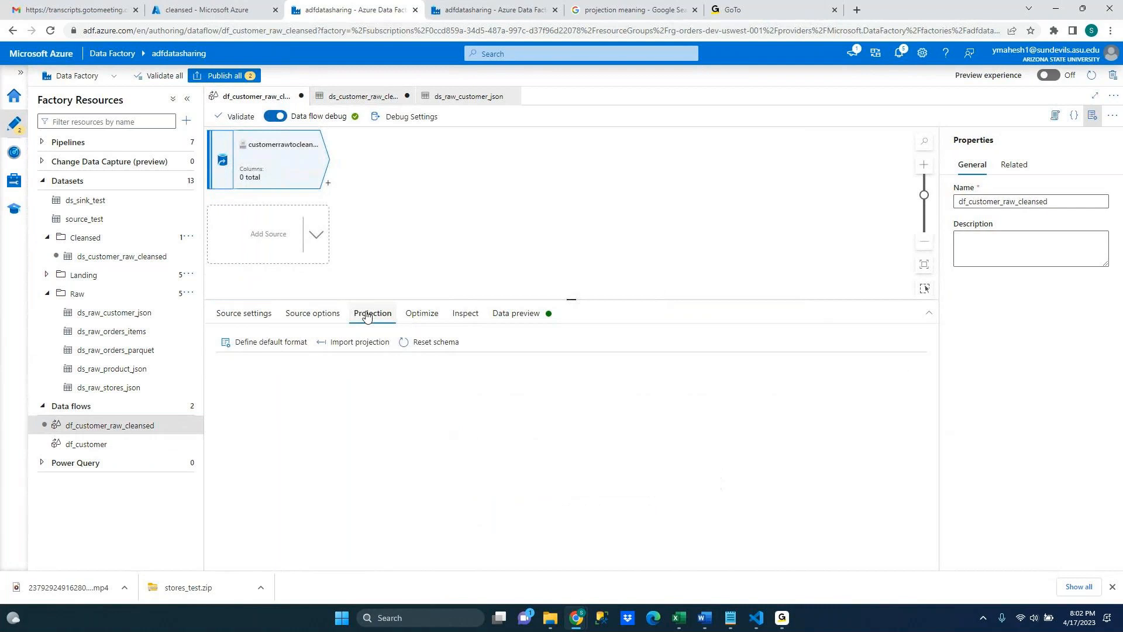
click(265, 315)
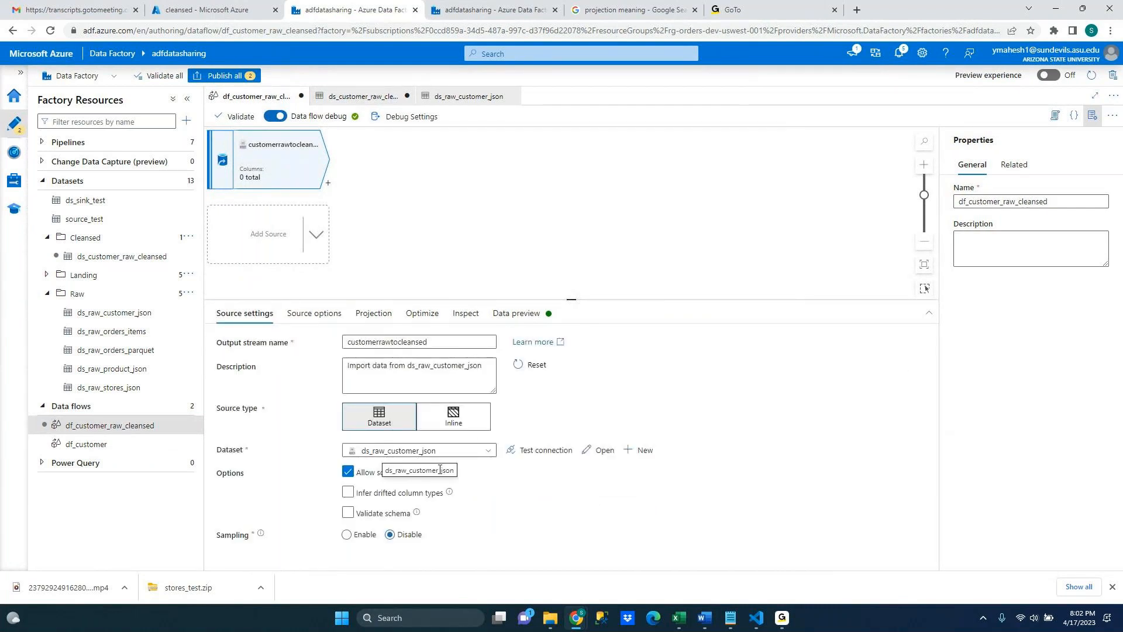
click(377, 314)
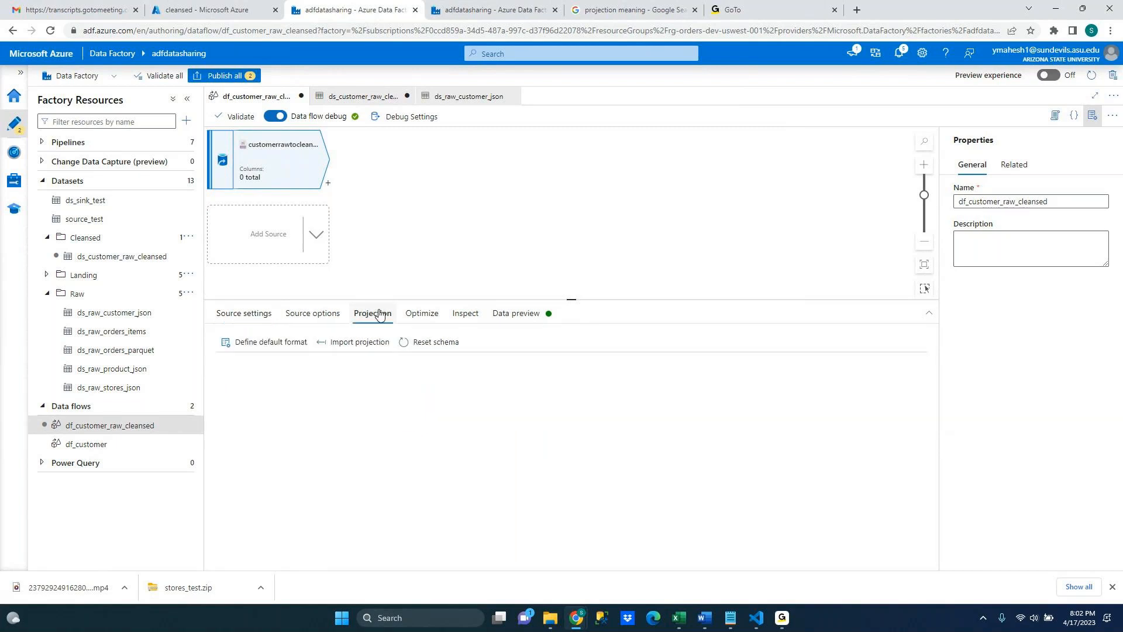
click(358, 342)
click(424, 316)
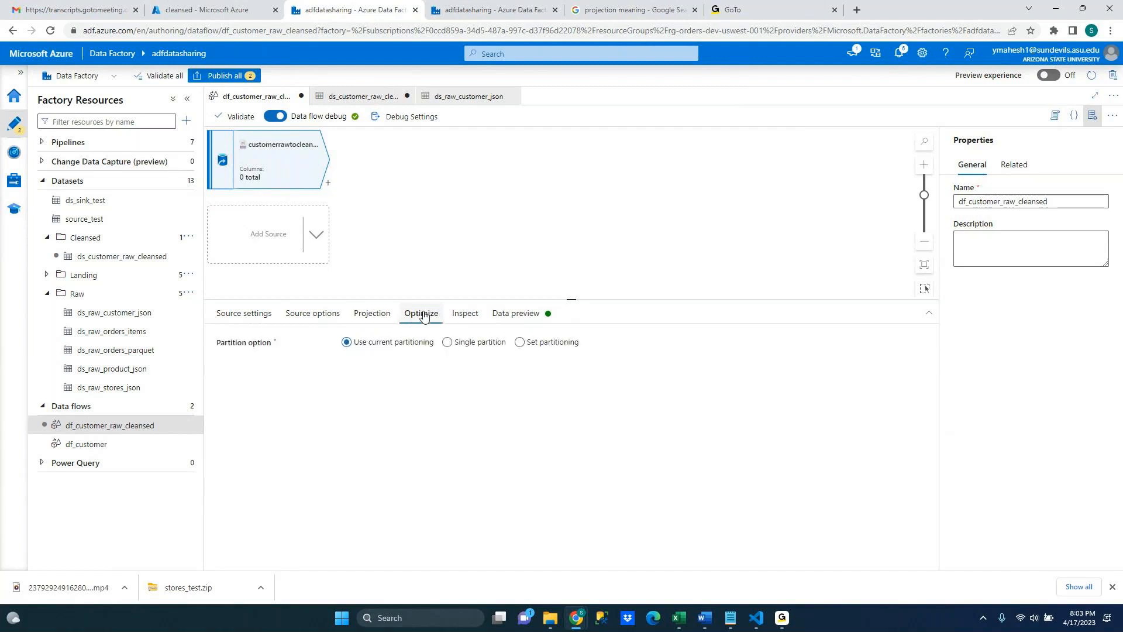
click(500, 318)
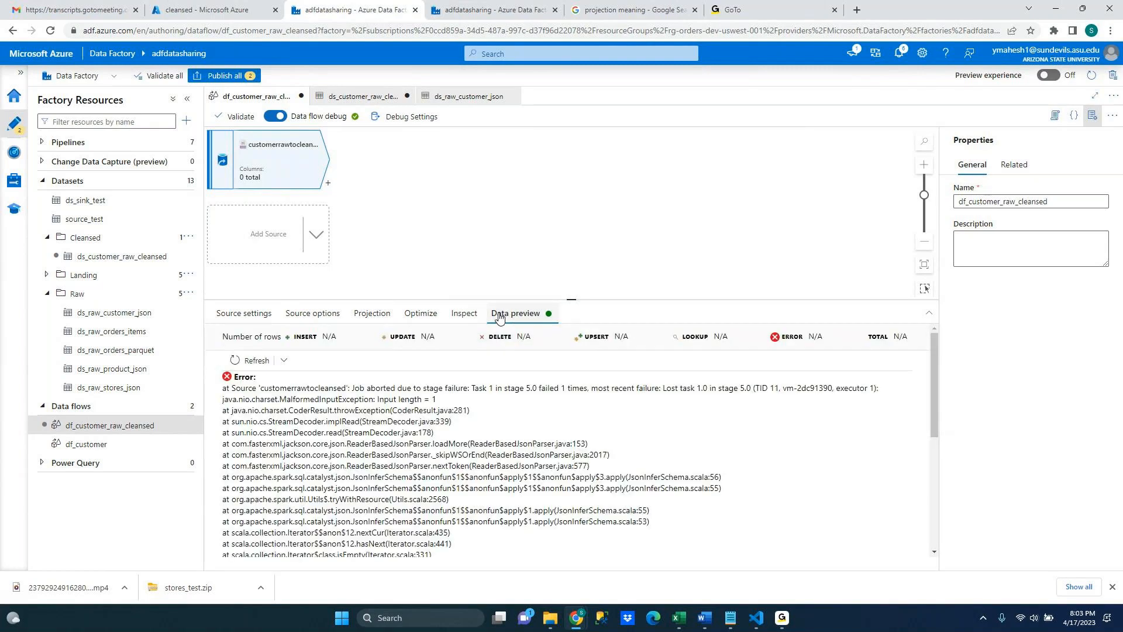
click(253, 360)
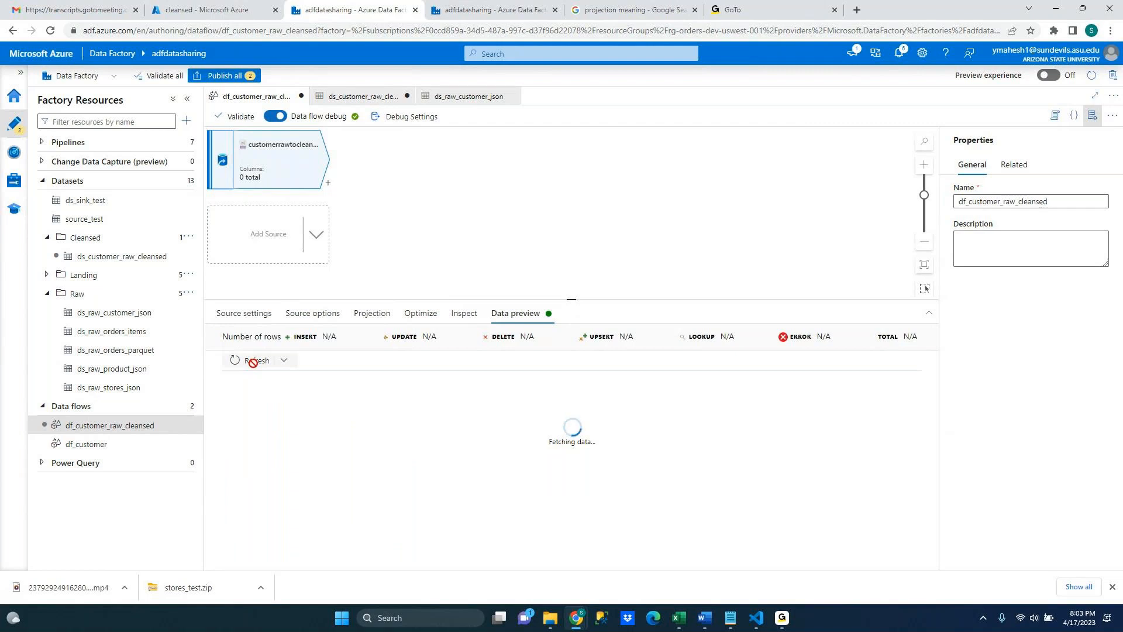
Change the source dataset to ds_raw_orders_items
click(311, 318)
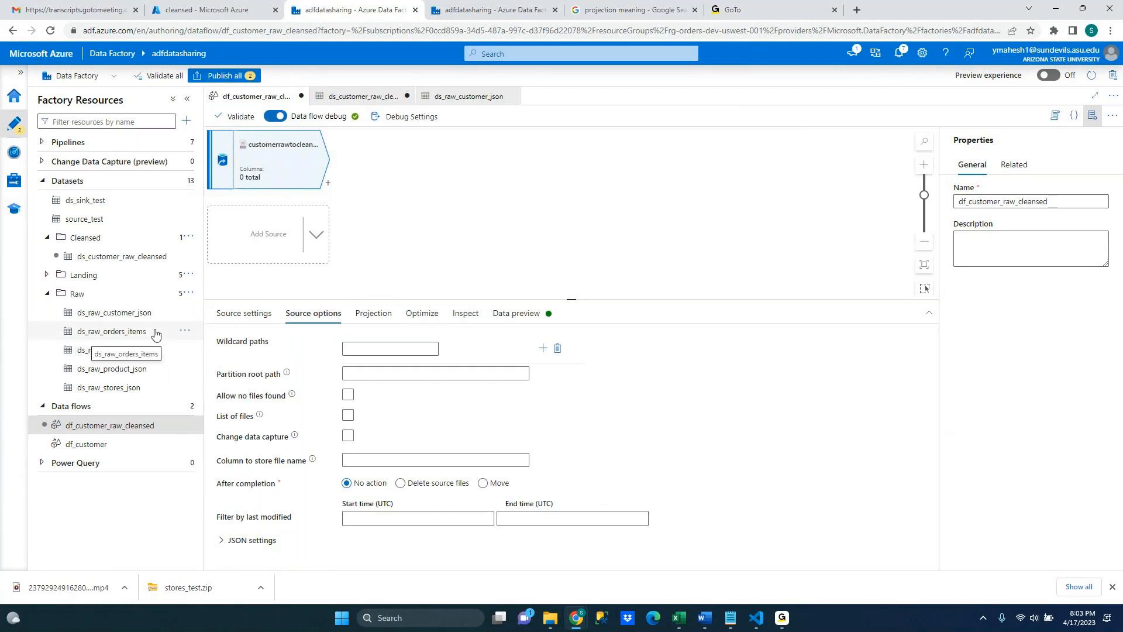
click(138, 240)
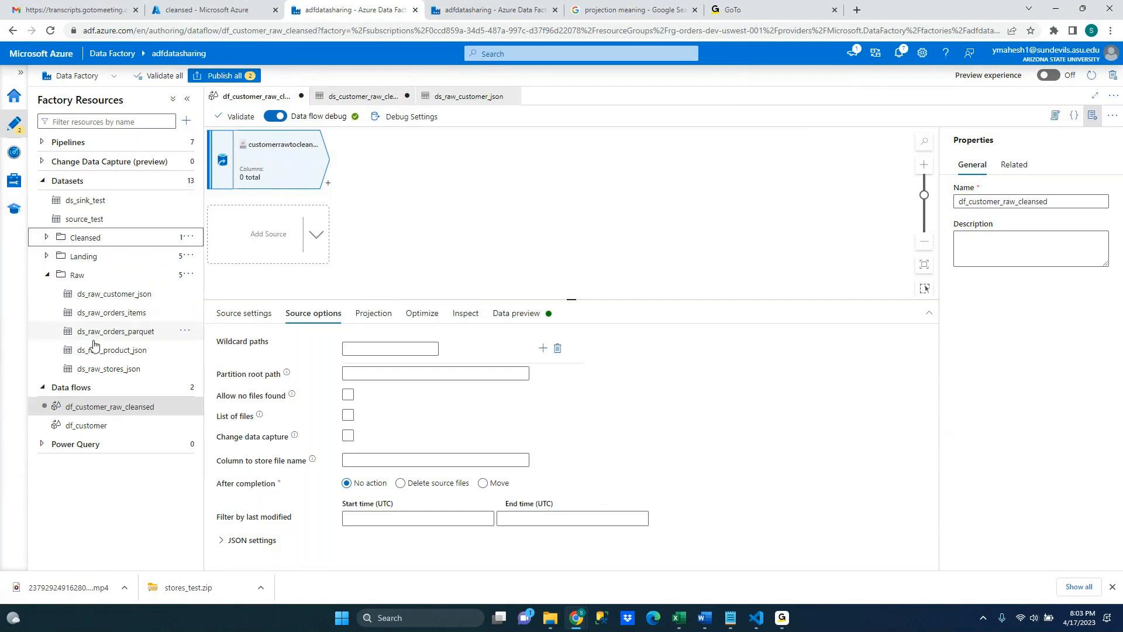
click(116, 412)
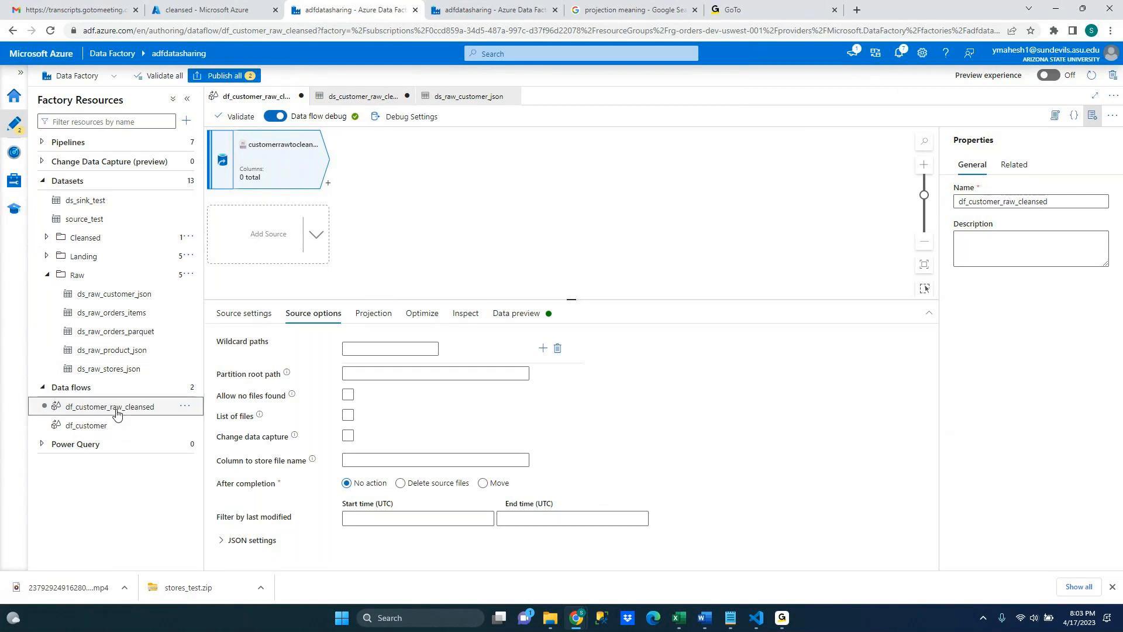
click(229, 316)
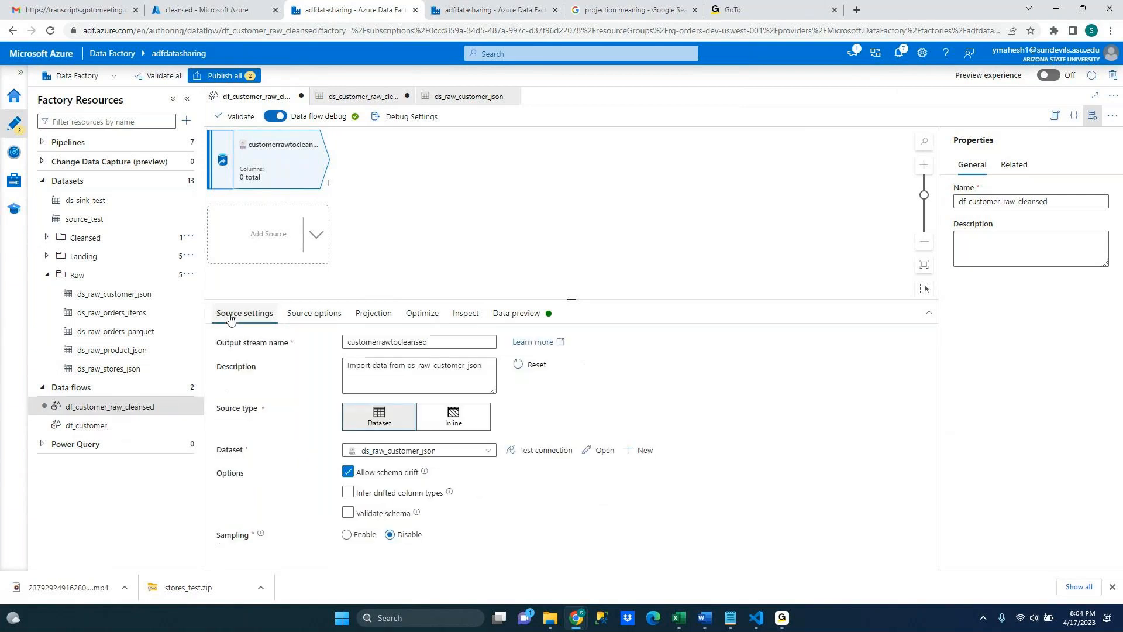
click(493, 454)
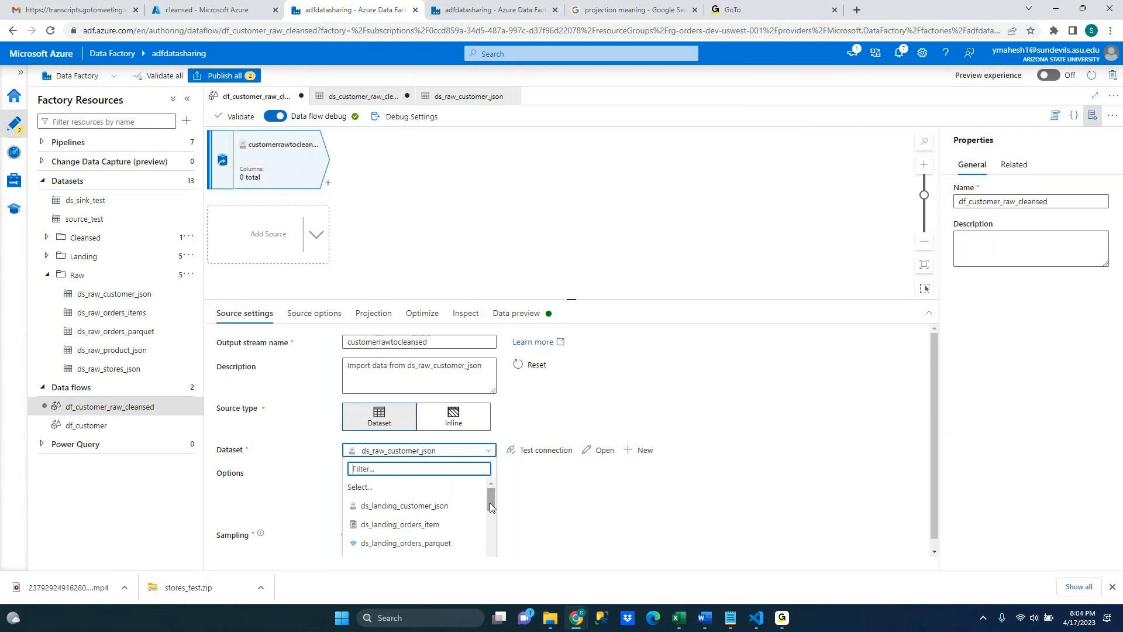
drag(491, 508, 496, 538)
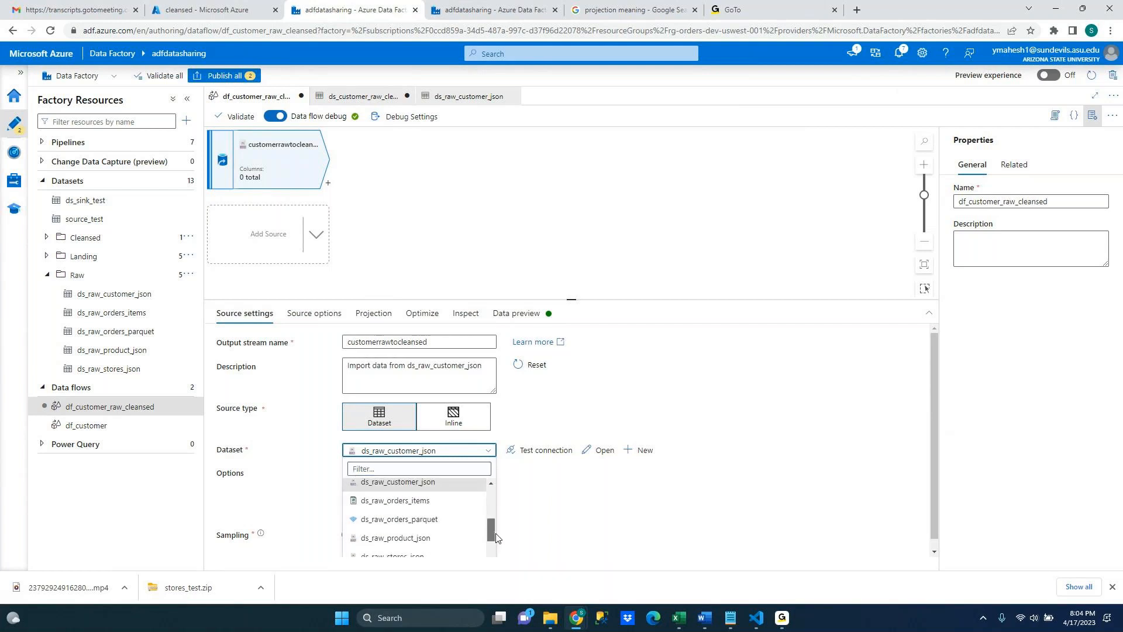
click(426, 502)
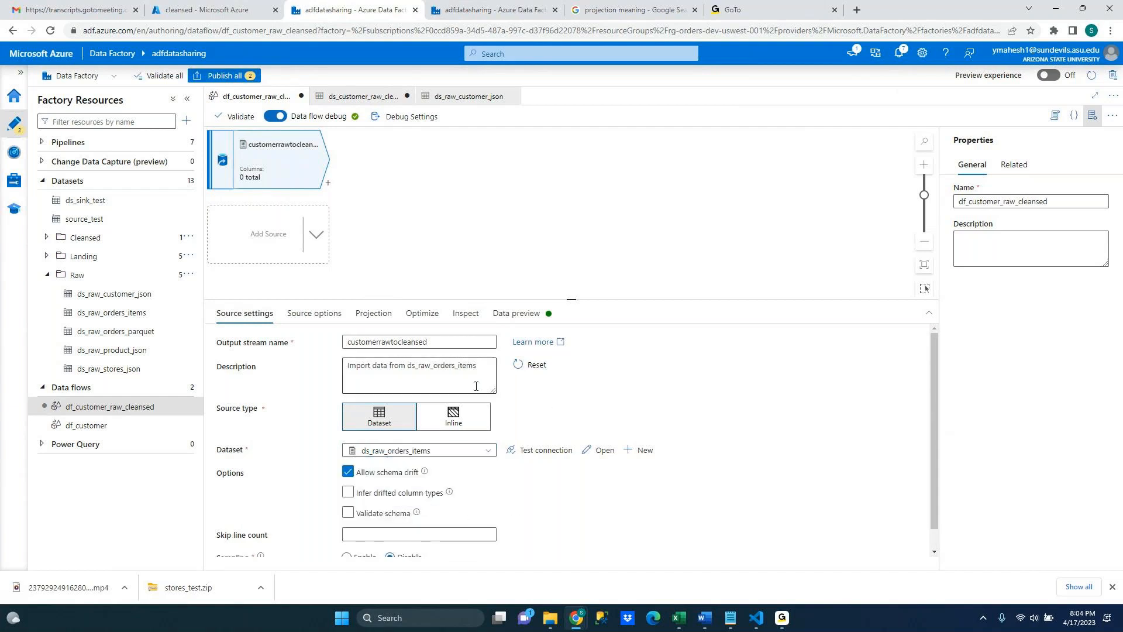
Rename the source output stream to rawrawtocleansed
click(377, 344)
key(BackSpace)
key(BackSpace)
key(BackSpace)
key(BackSpace)
key(BackSpace)
key(BackSpace)
key(BackSpace)
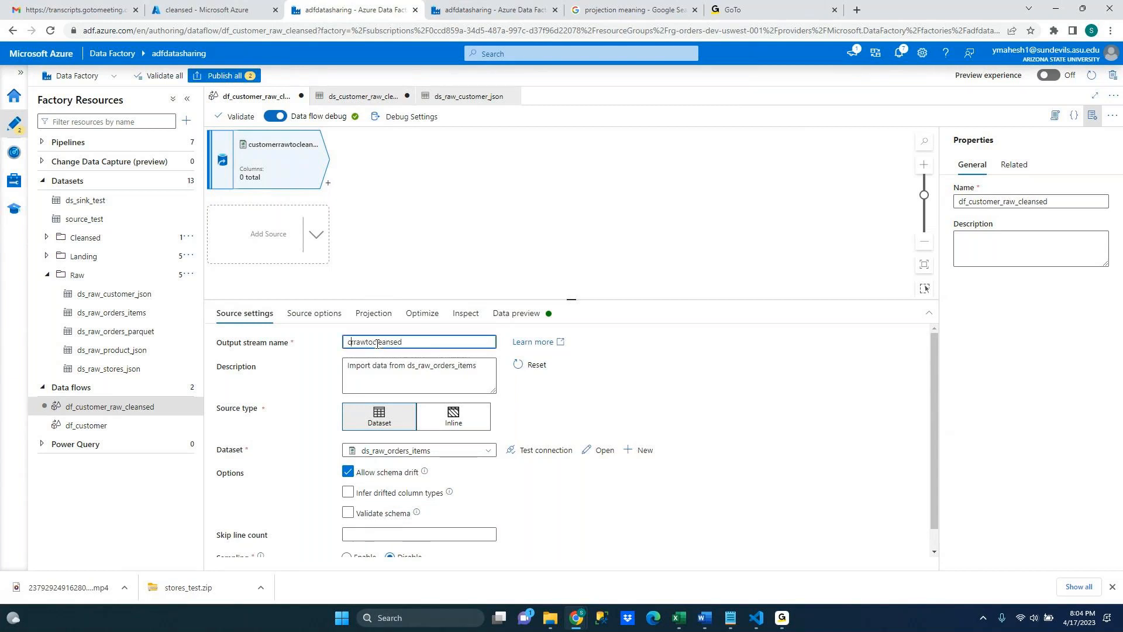
text(rawr)
Import the source projection, inspect its columns, and refresh the data preview
click(373, 314)
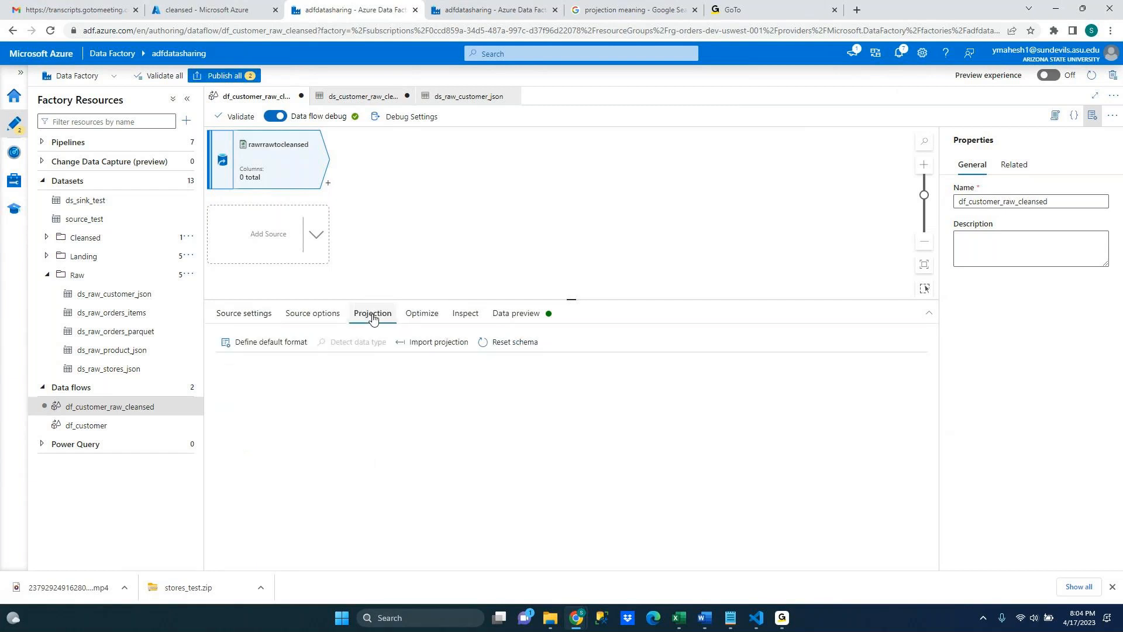
click(432, 345)
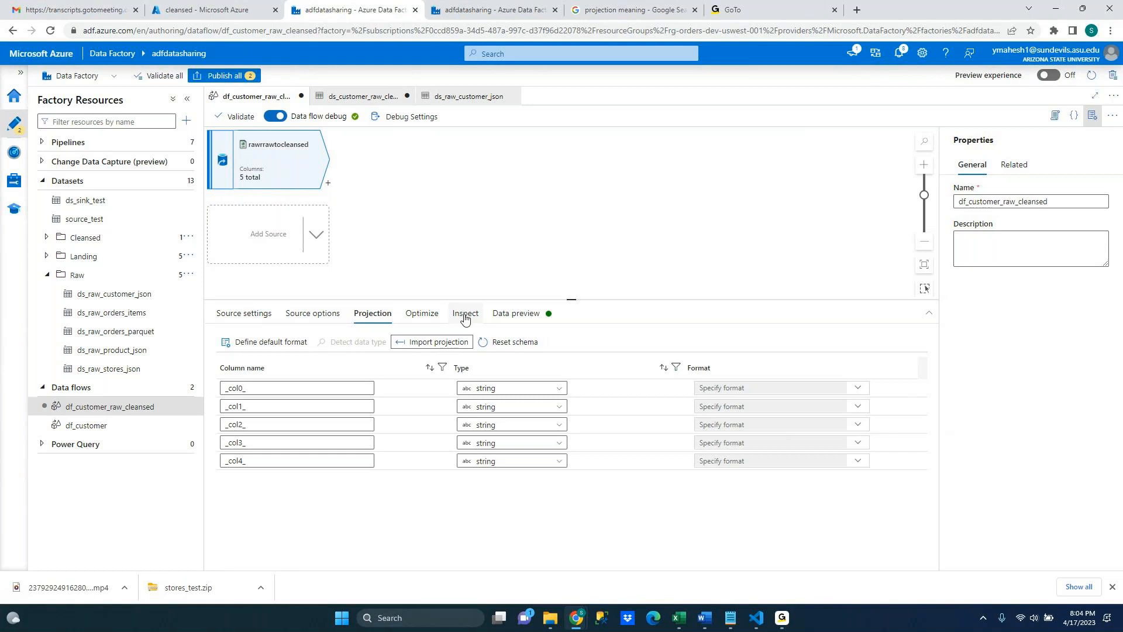
click(464, 317)
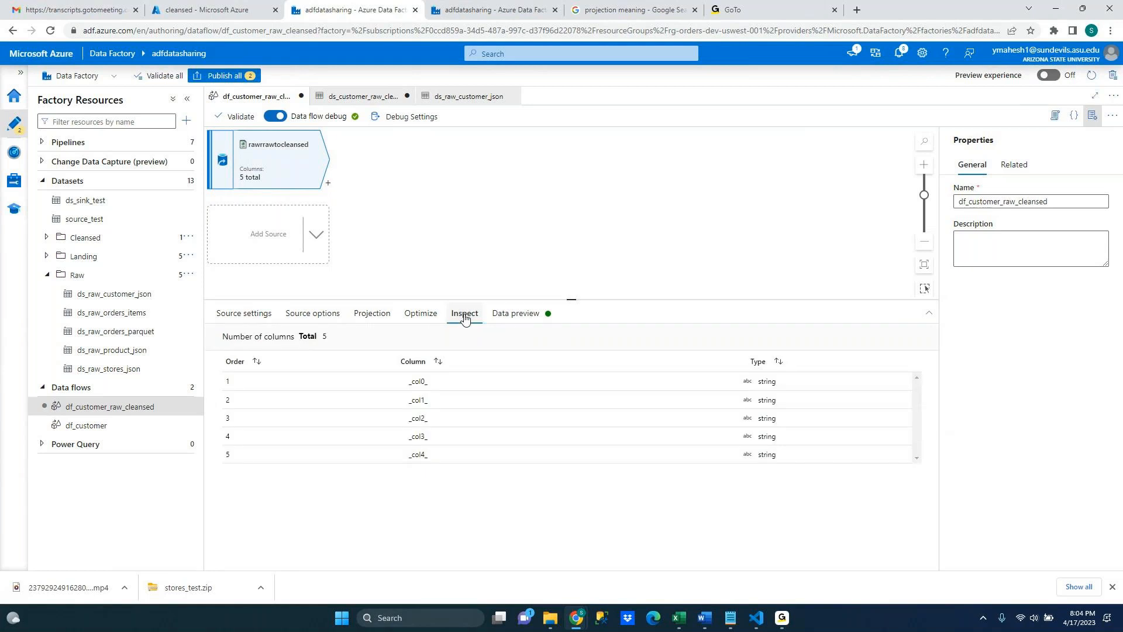
click(506, 316)
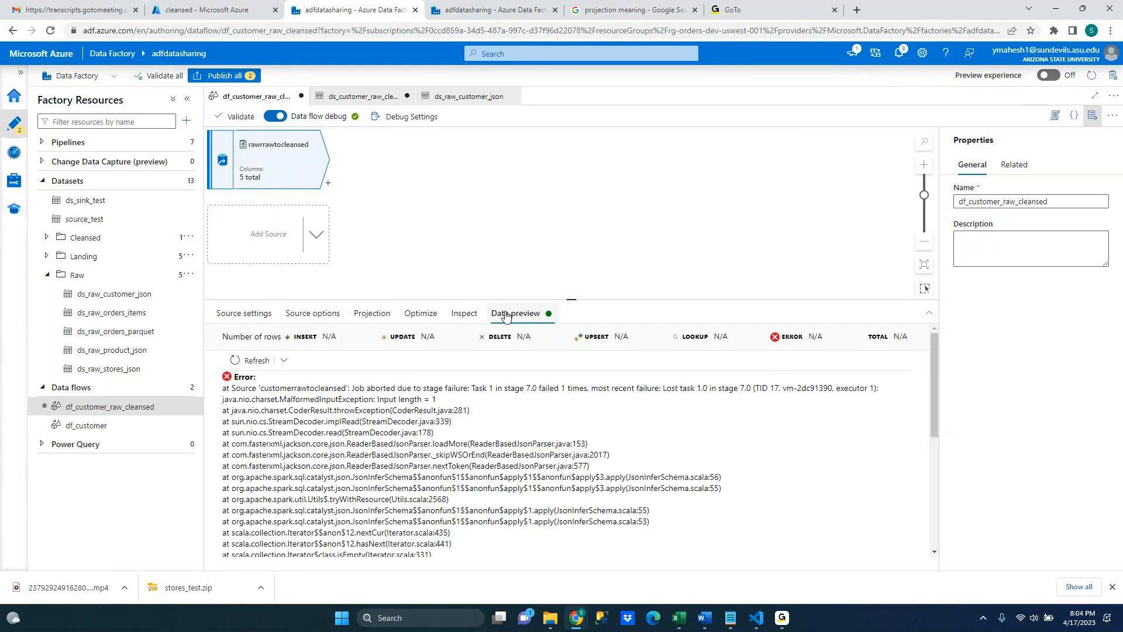
click(249, 358)
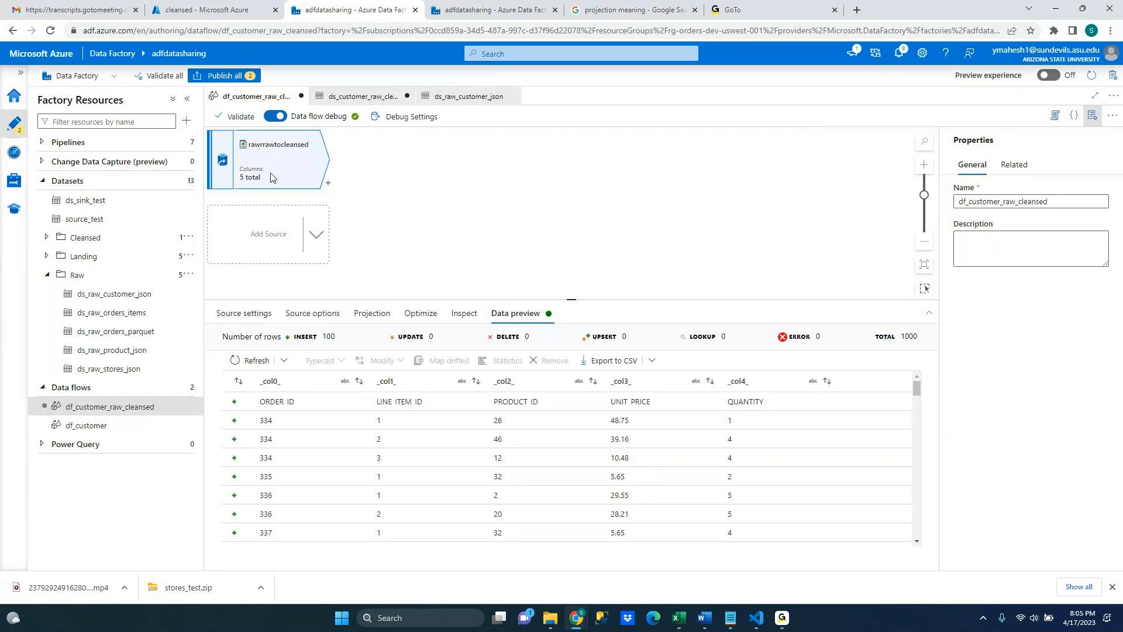
Rename the data flow to df_orderitems_raw_cleansed
click(141, 409)
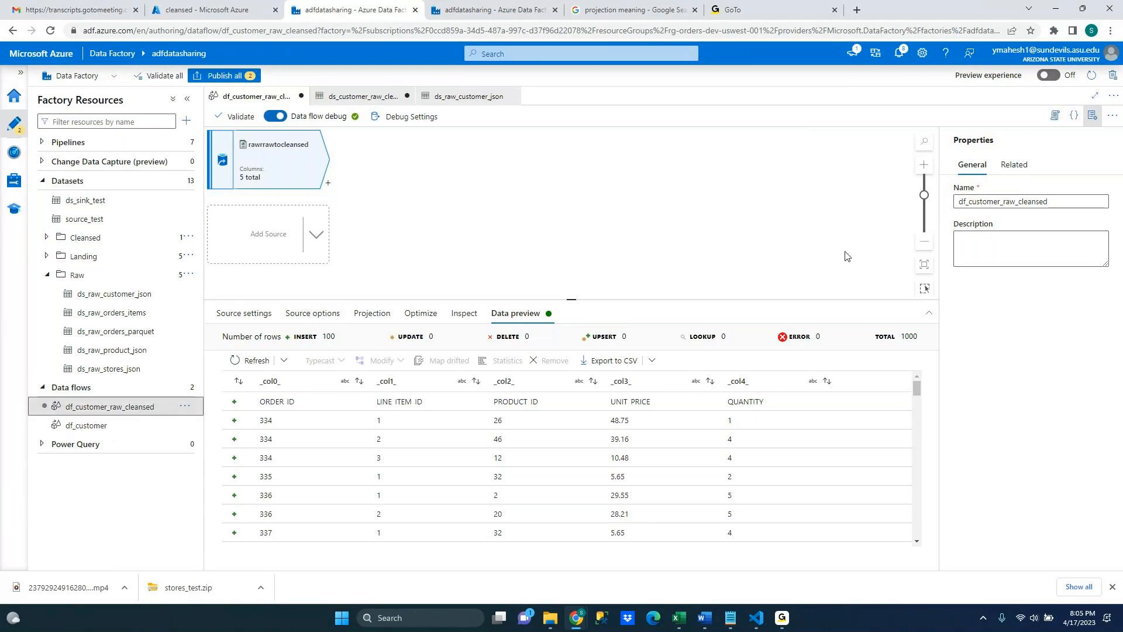
click(1001, 203)
key(BackSpace)
key(BackSpace)
key(BackSpace)
key(BackSpace)
key(BackSpace)
key(BackSpace)
key(BackSpace)
key(BackSpace)
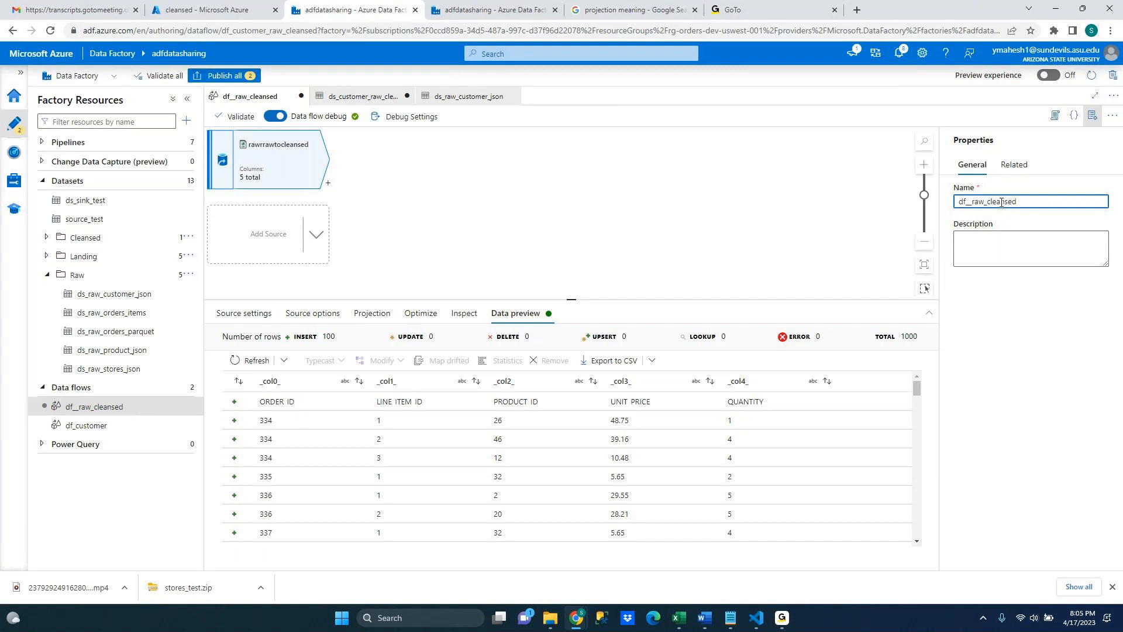
text(orderitems)
click(374, 272)
Add a Cast transformation after the source and clear its output stream name
click(287, 179)
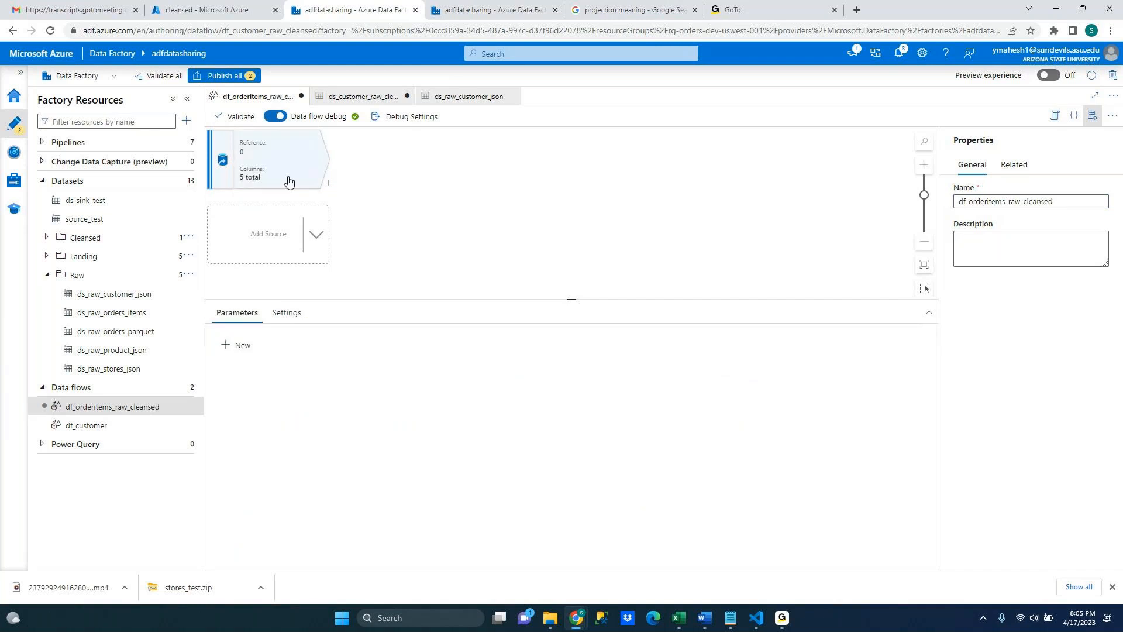
click(329, 185)
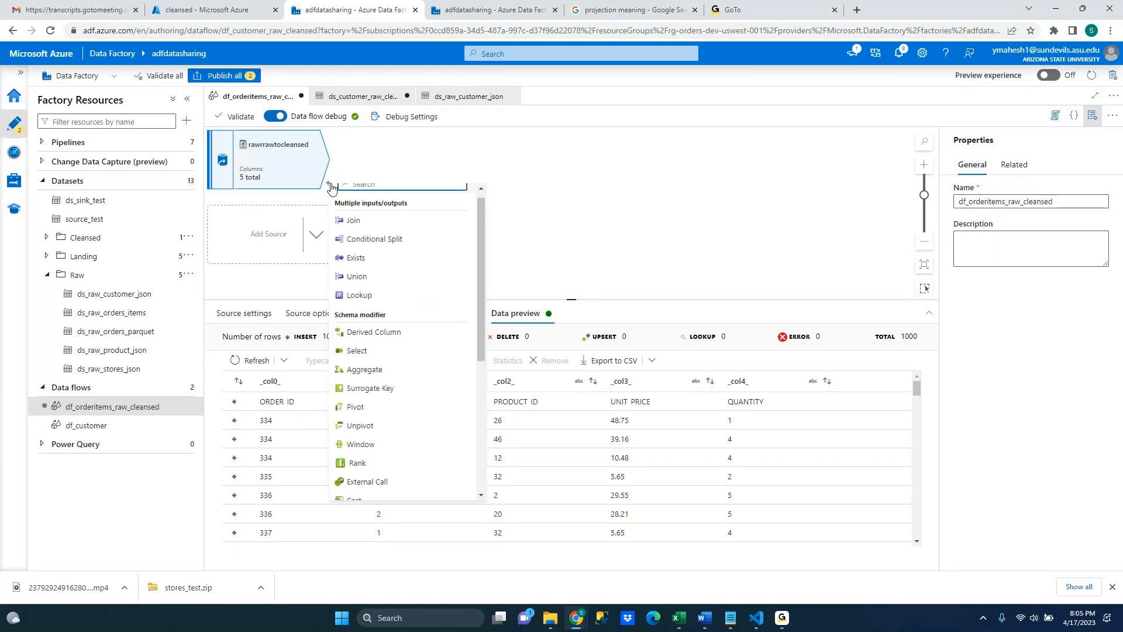
click(422, 164)
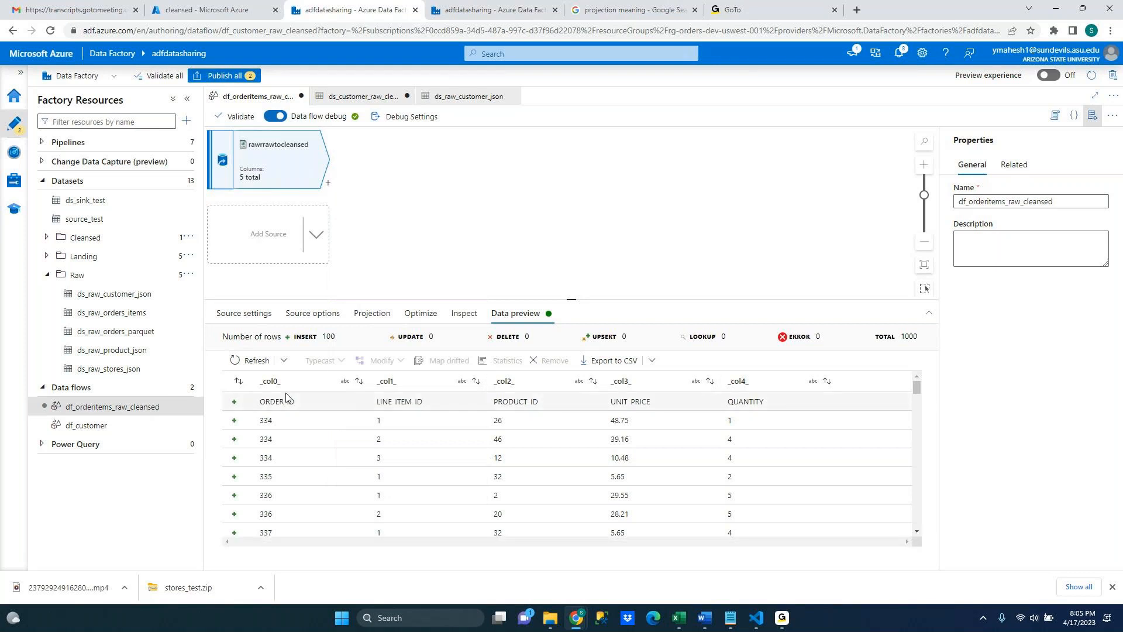
click(327, 186)
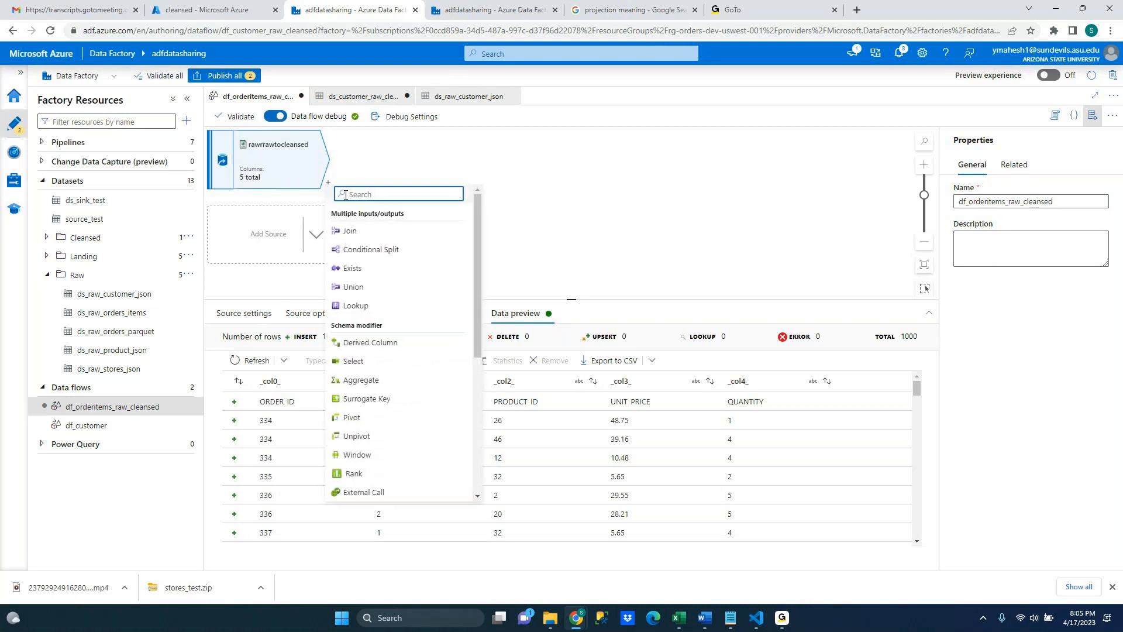
text(cast)
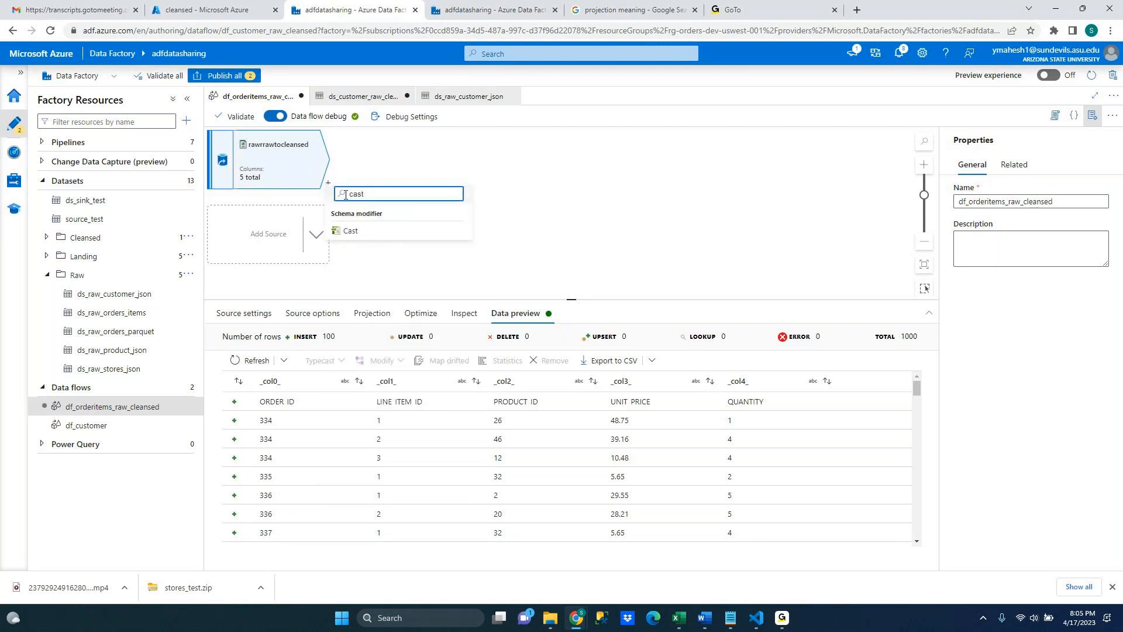
click(351, 231)
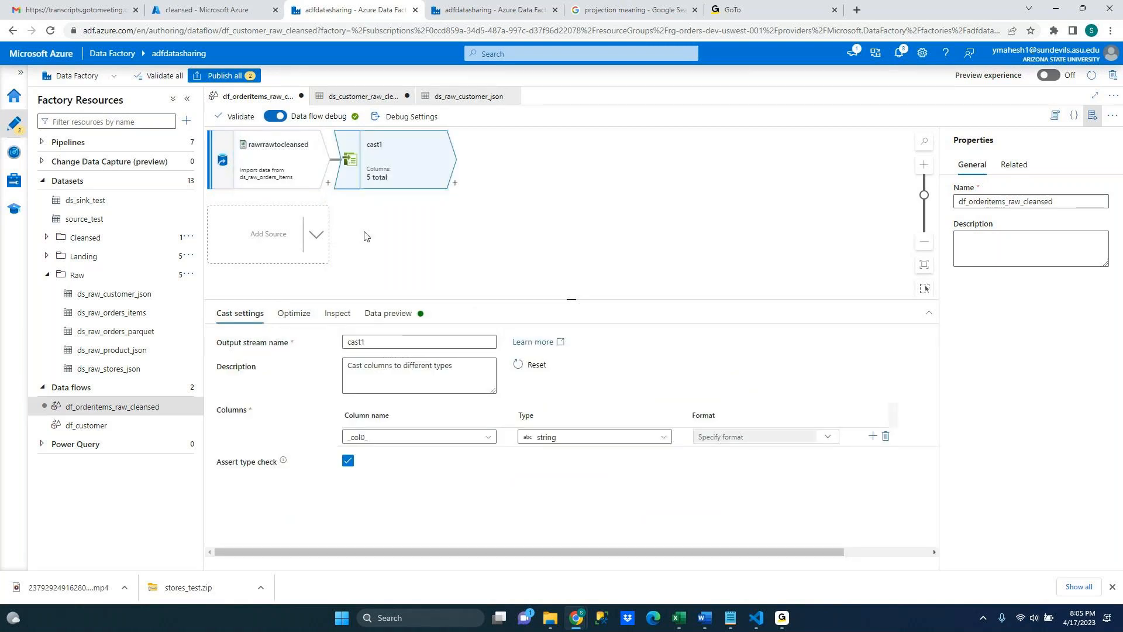
double_click(390, 341)
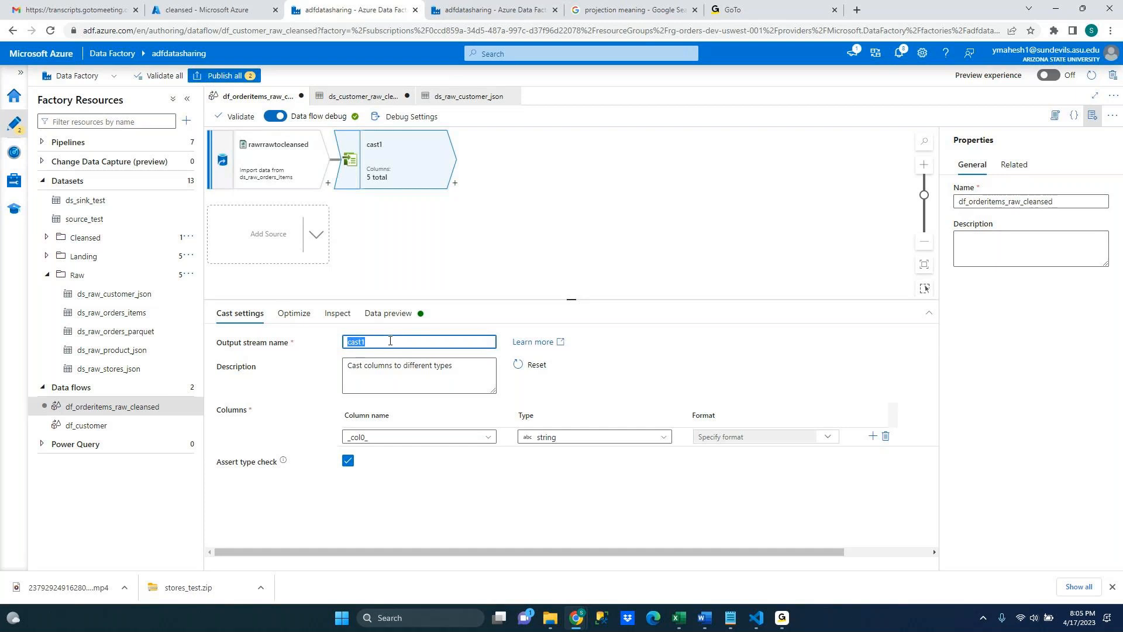
key(BackSpace)
Open the ds_raw_customer_json dataset and review its data preview
click(150, 294)
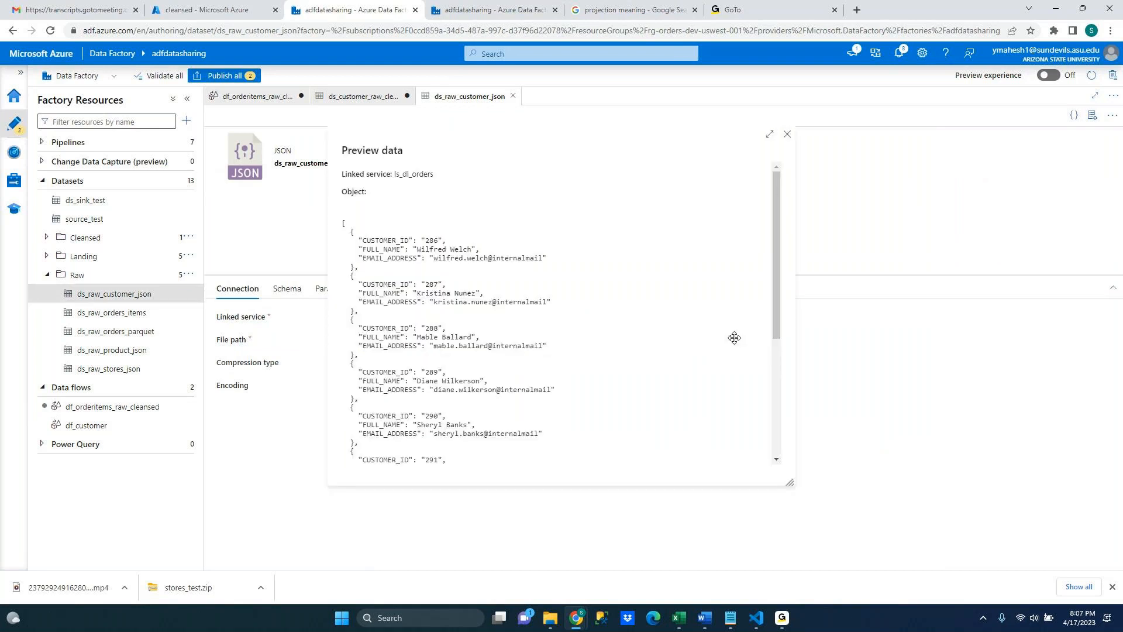
click(787, 136)
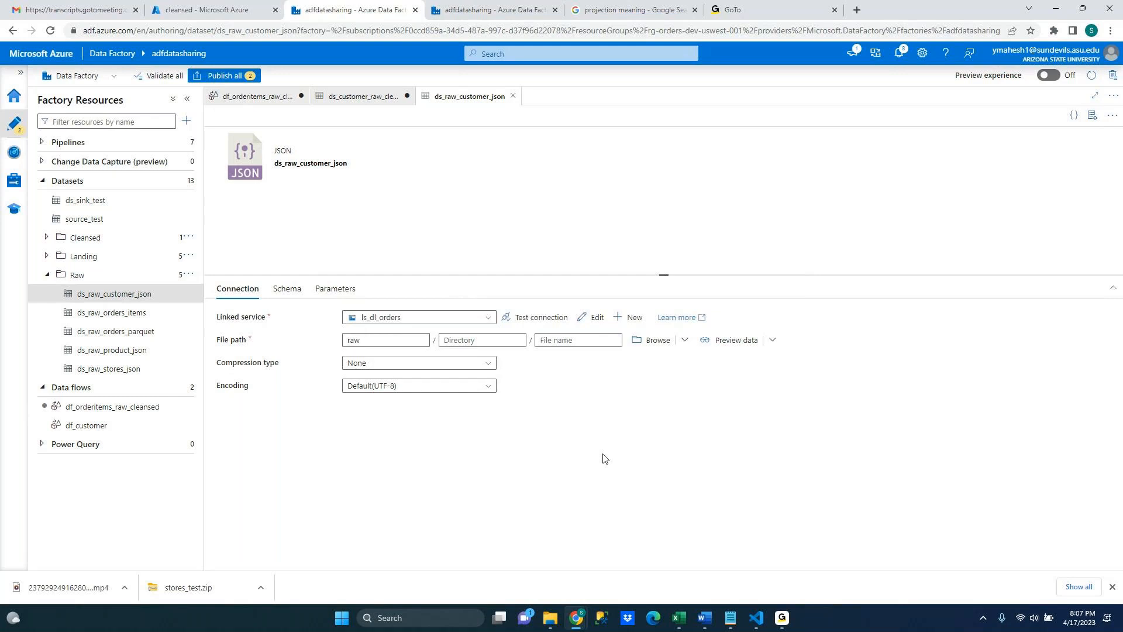
Enable First row as header on the ds_raw_orders_items dataset and return to the data flow
click(150, 314)
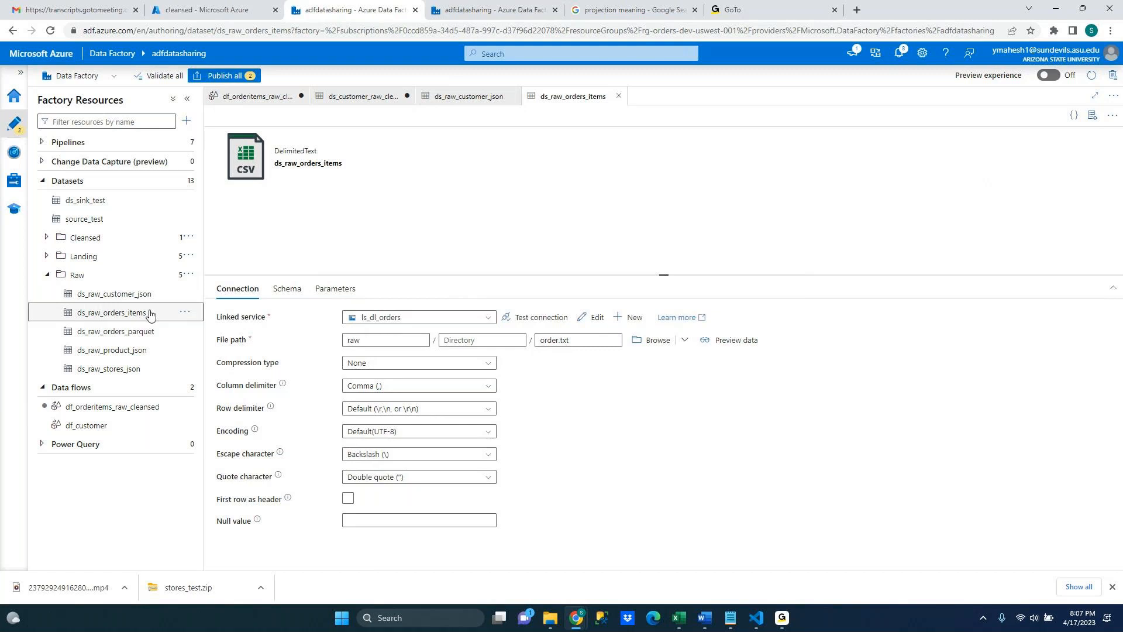
click(149, 314)
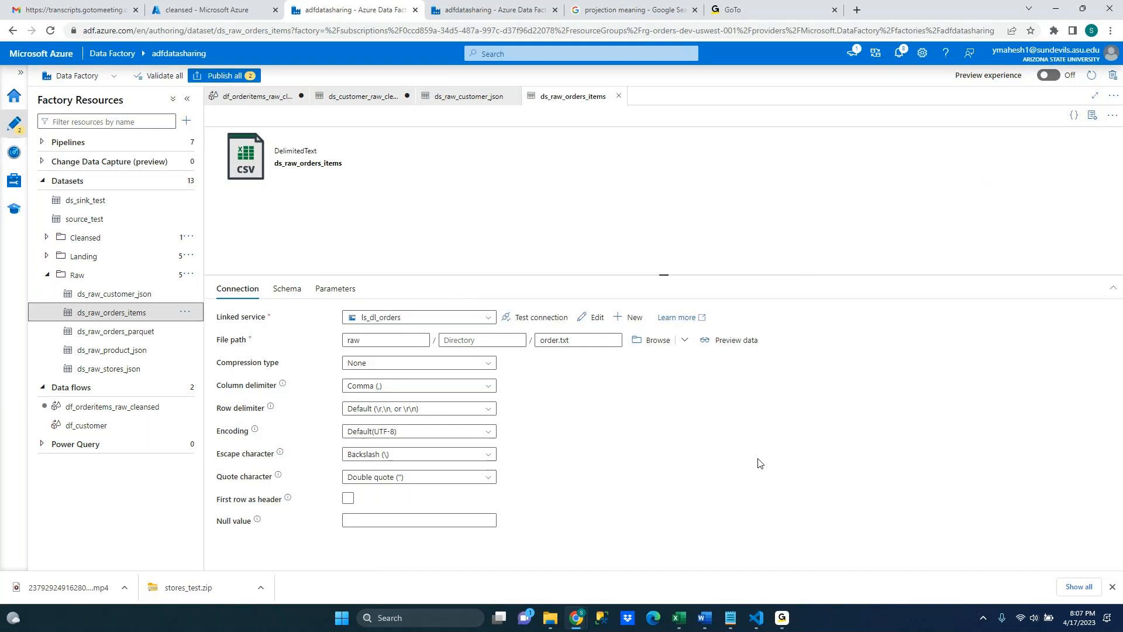
click(348, 498)
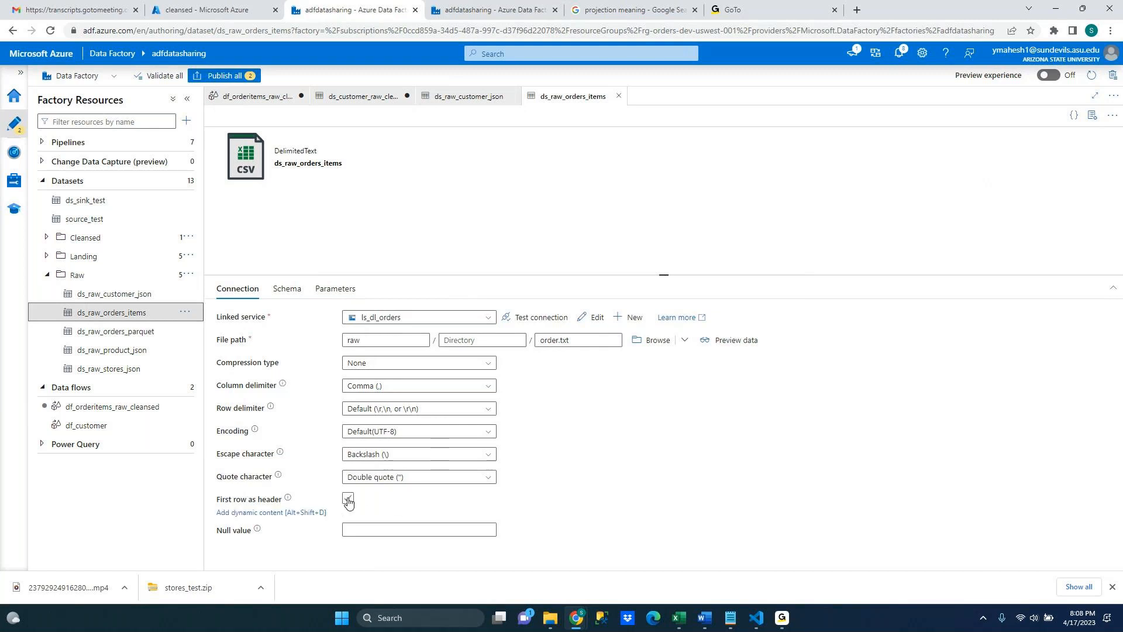
click(348, 498)
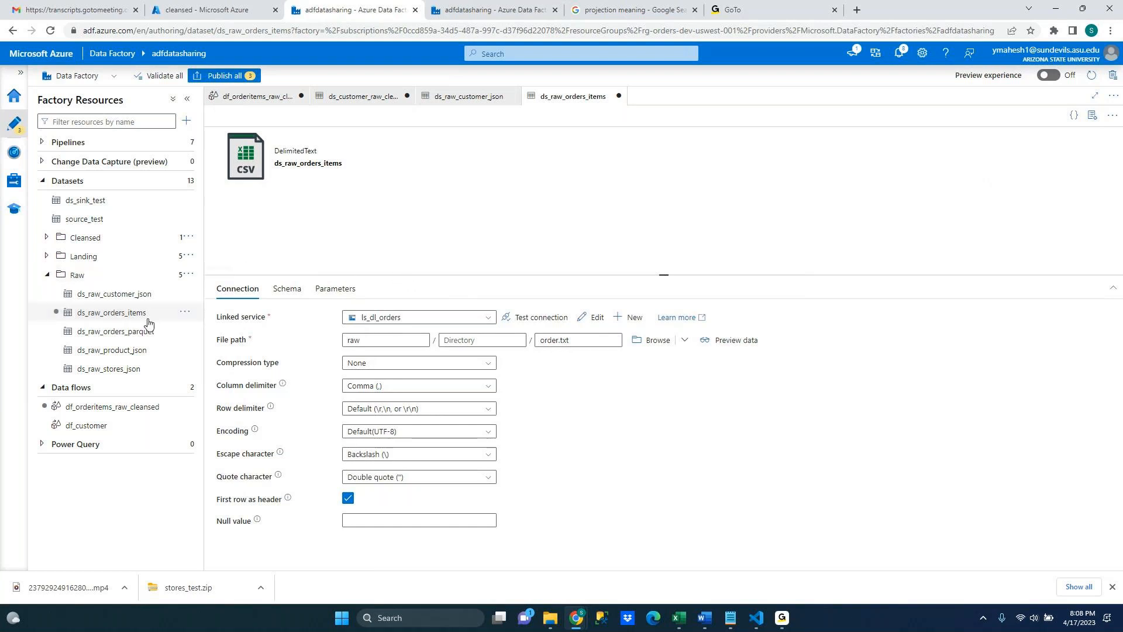
click(142, 413)
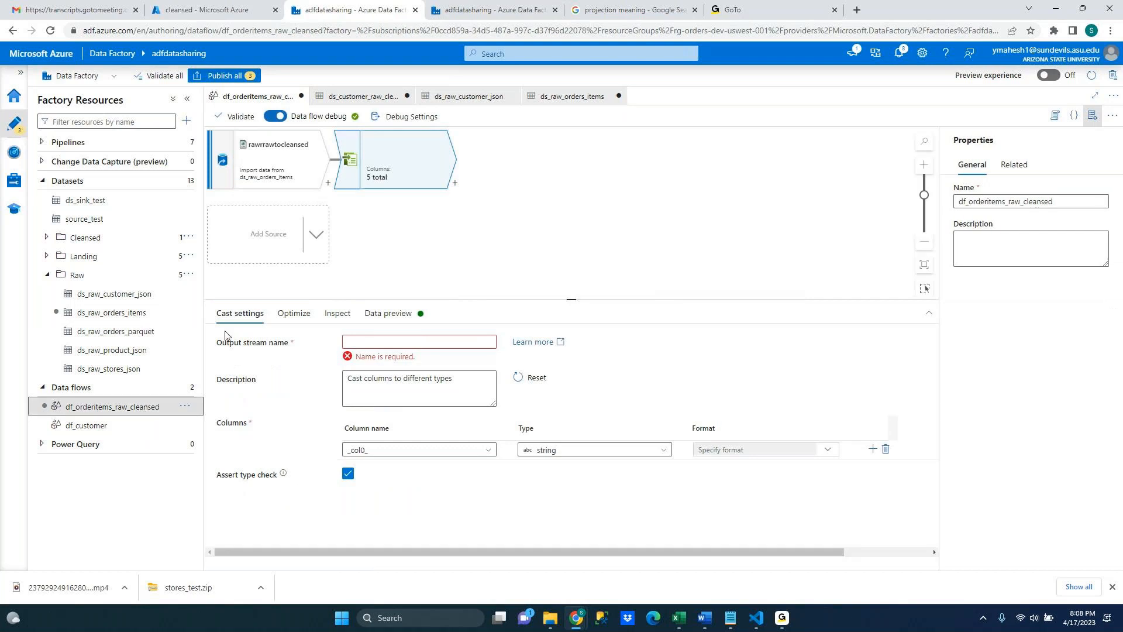
Select the source node and refresh its data preview to show the header-named columns
click(364, 341)
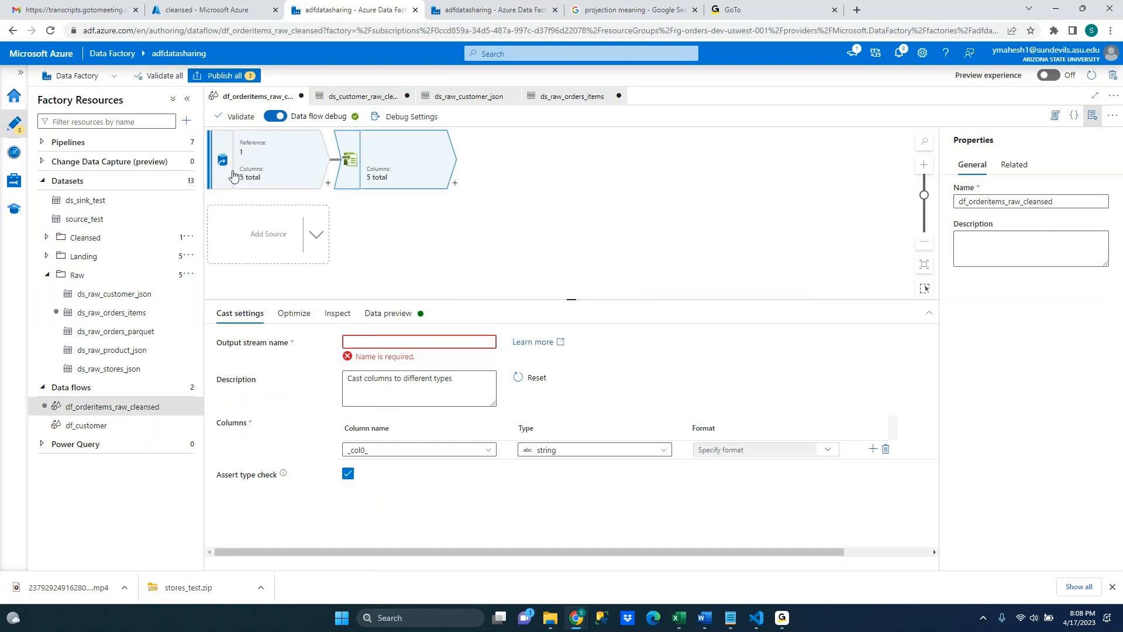
click(282, 169)
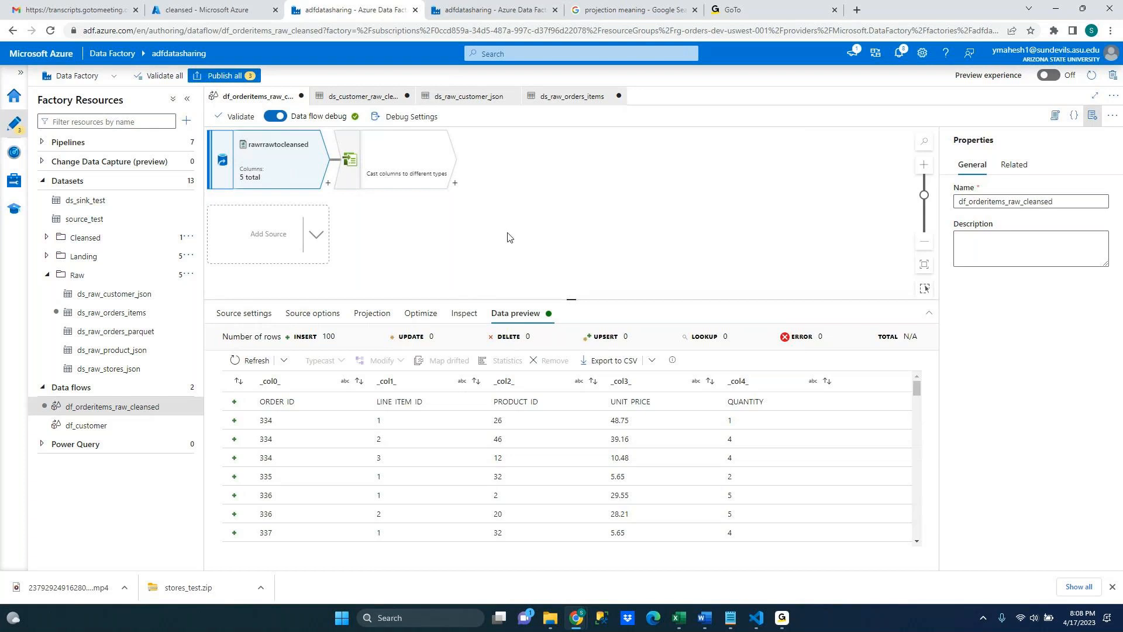
click(254, 358)
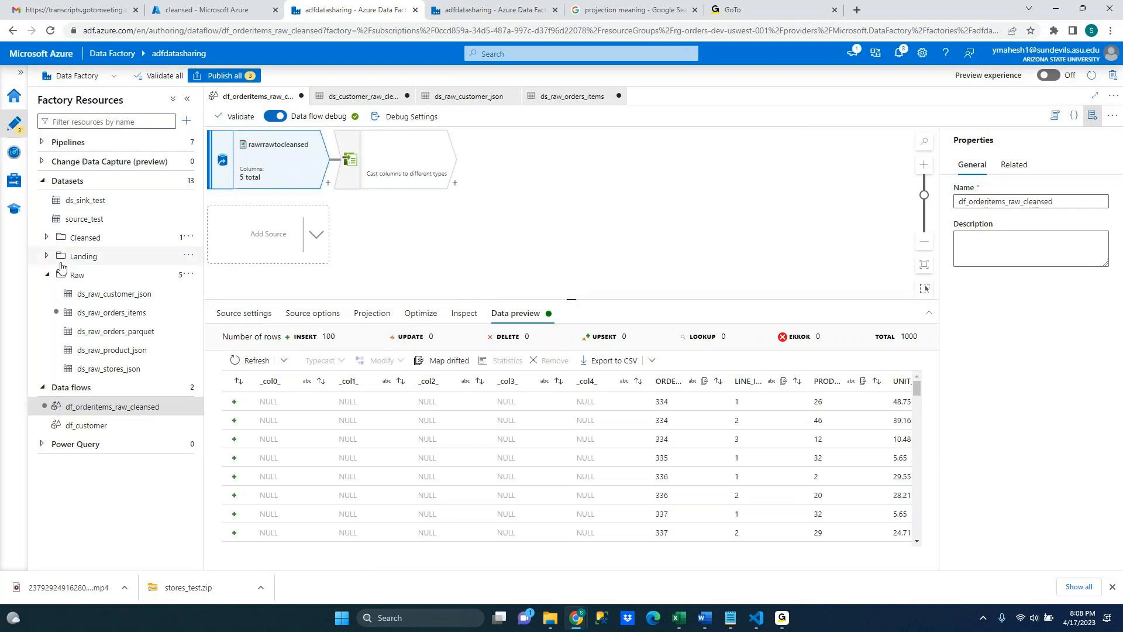
Delete the df_orderitems_raw_cleansed data flow from the factory resources
click(41, 143)
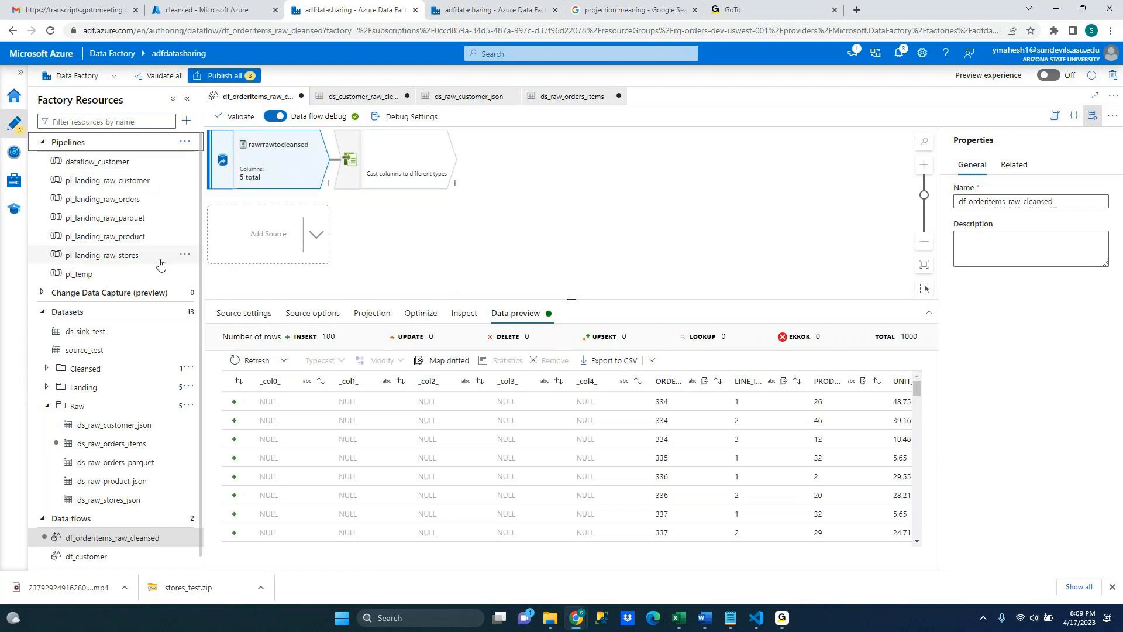
click(70, 312)
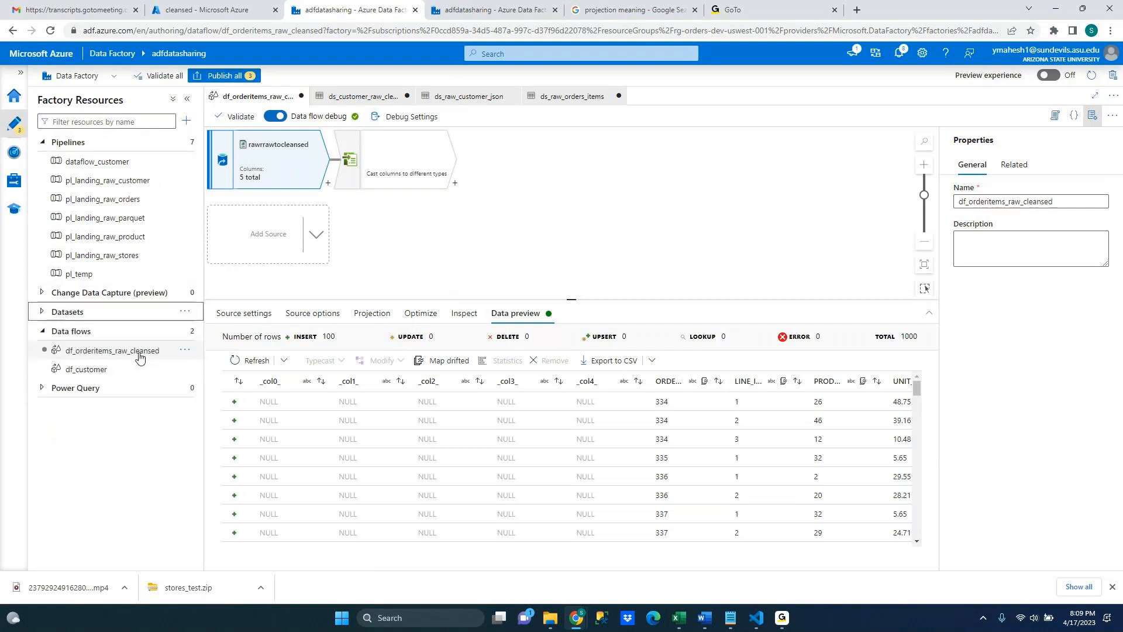
click(186, 351)
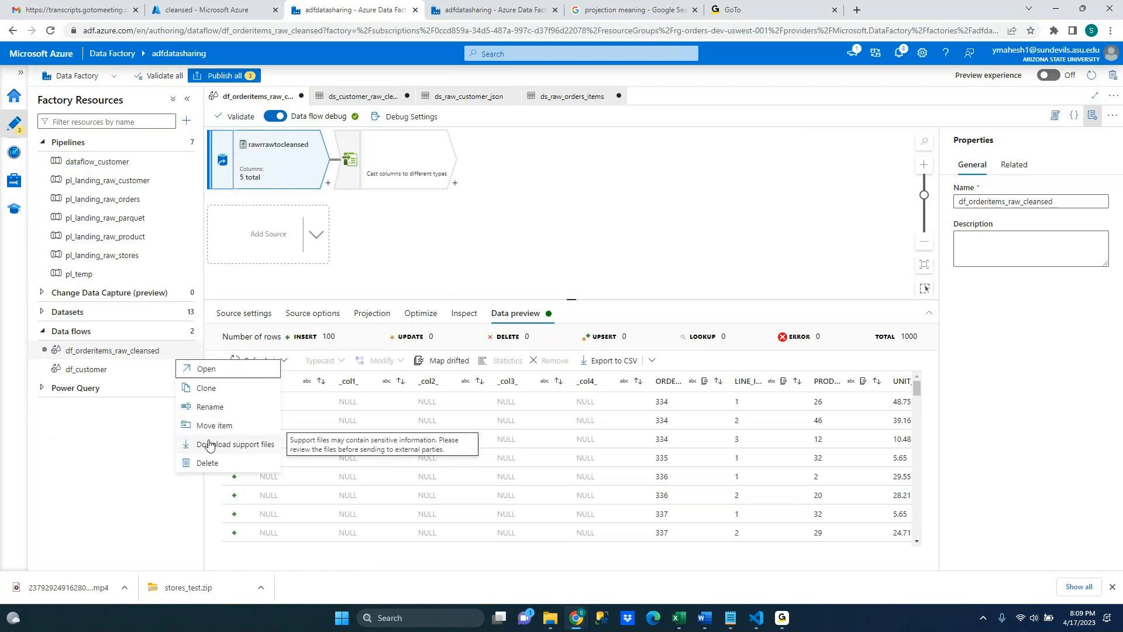
click(207, 463)
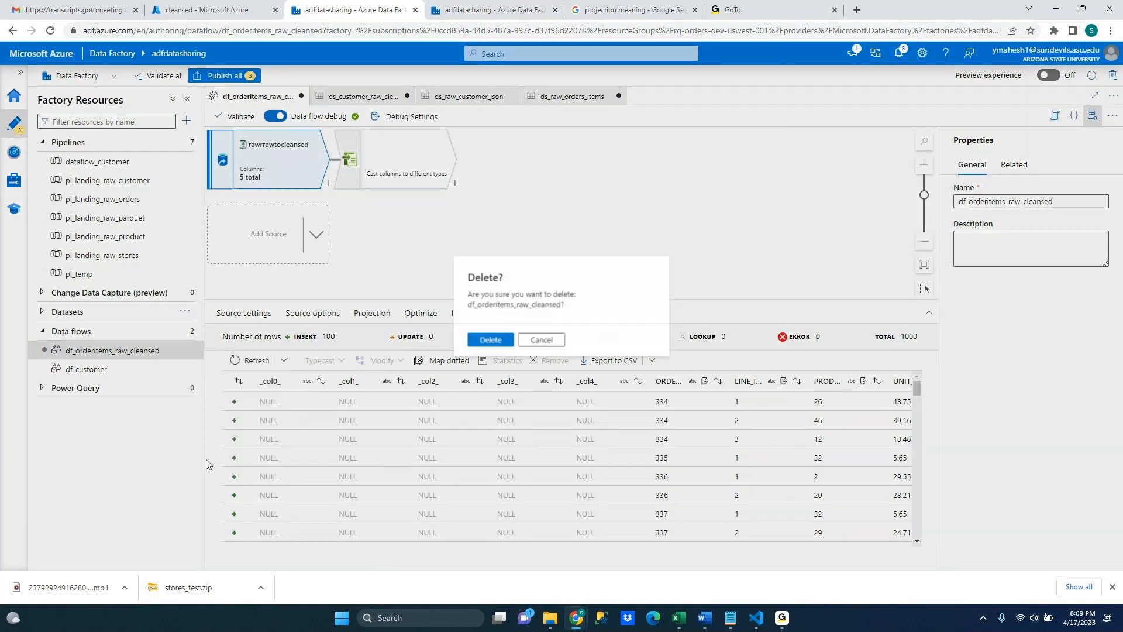
click(490, 340)
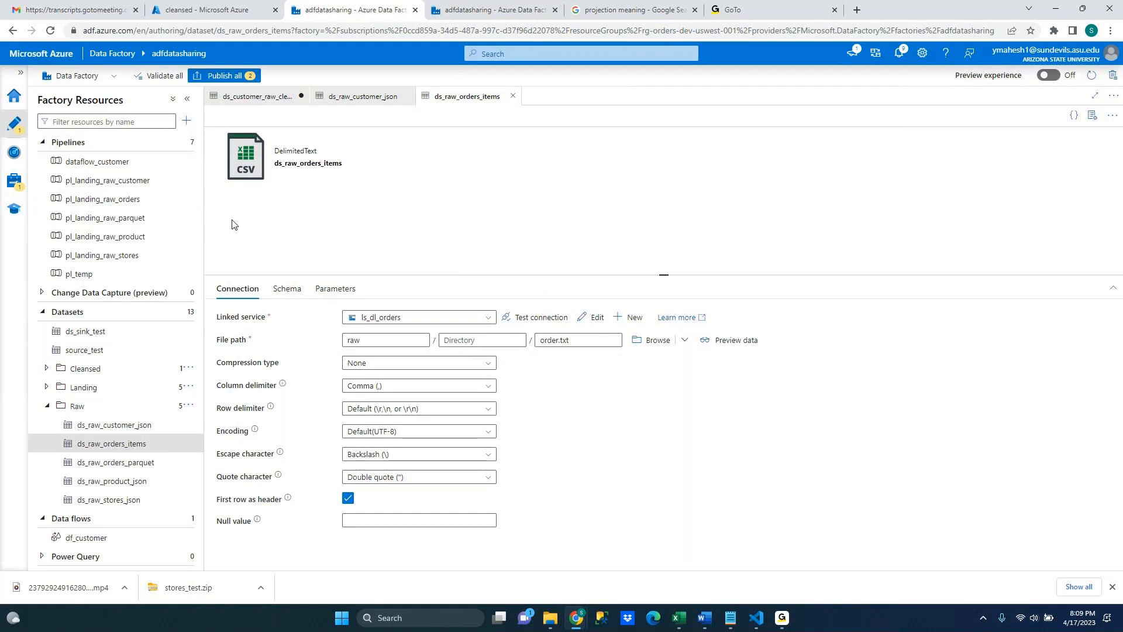
Open the pl_landing_raw_orders and pl_landing_raw_customer pipelines and inspect the customer copy activity's general settings
click(118, 220)
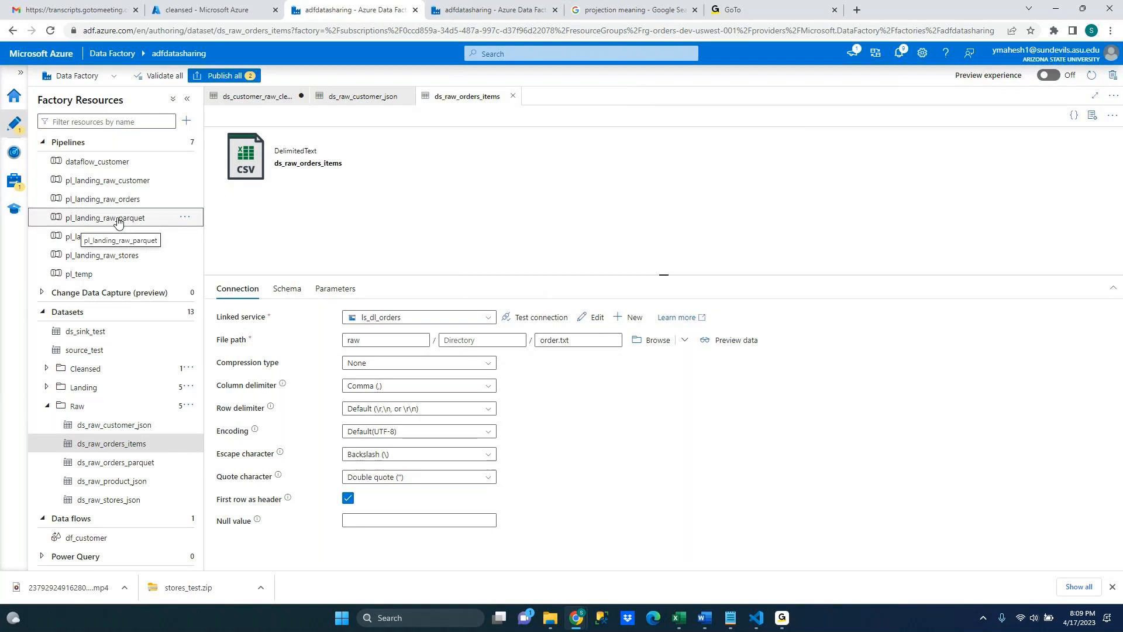
click(104, 199)
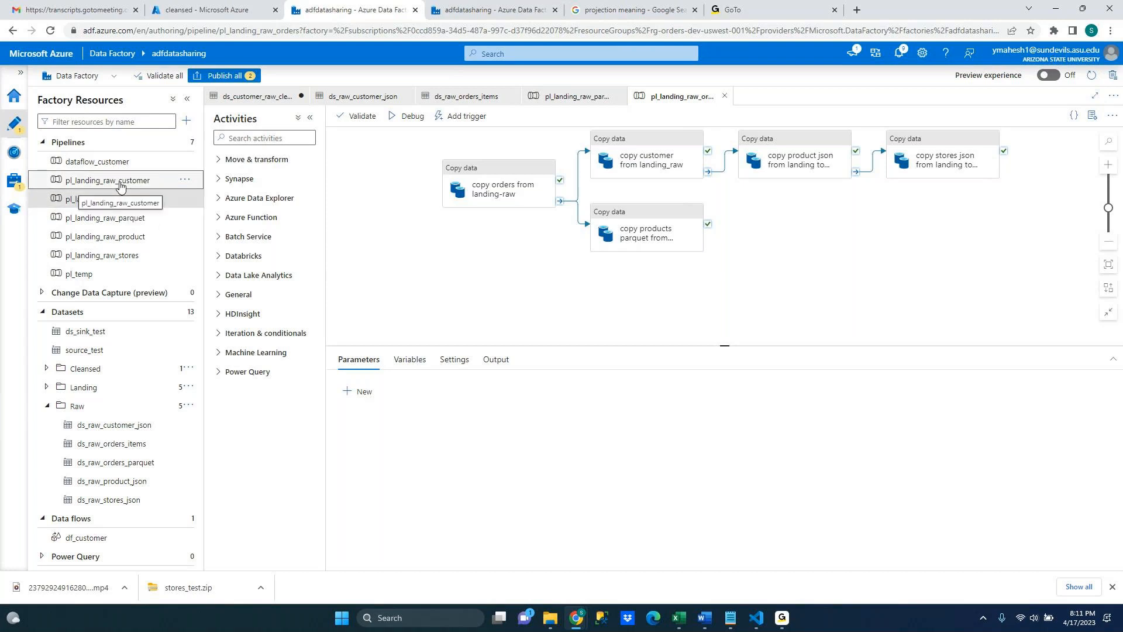
click(120, 185)
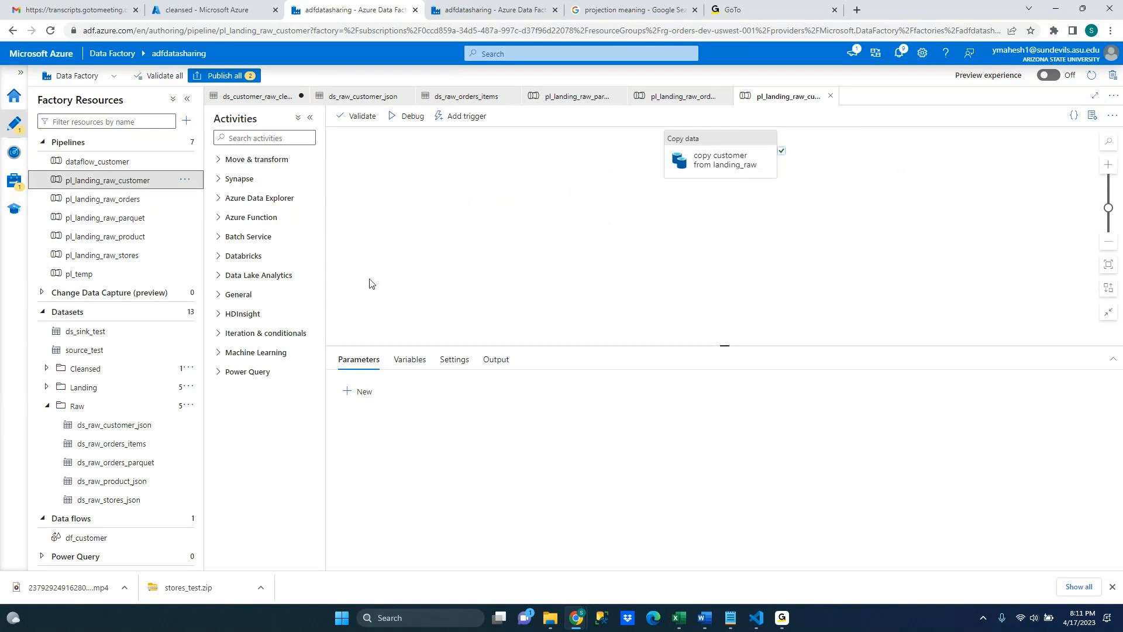
click(694, 143)
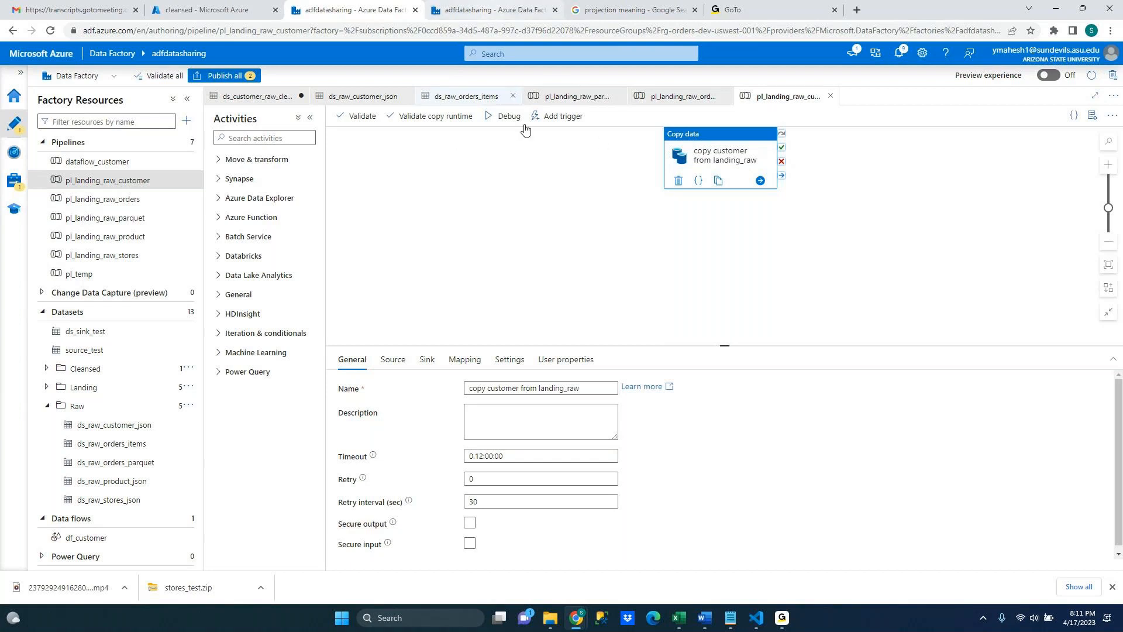
Switch to the GoTo meeting and examine the shared df_orders_raw_to_cleansed data flow and its two pipelines
mouse_move(783, 618)
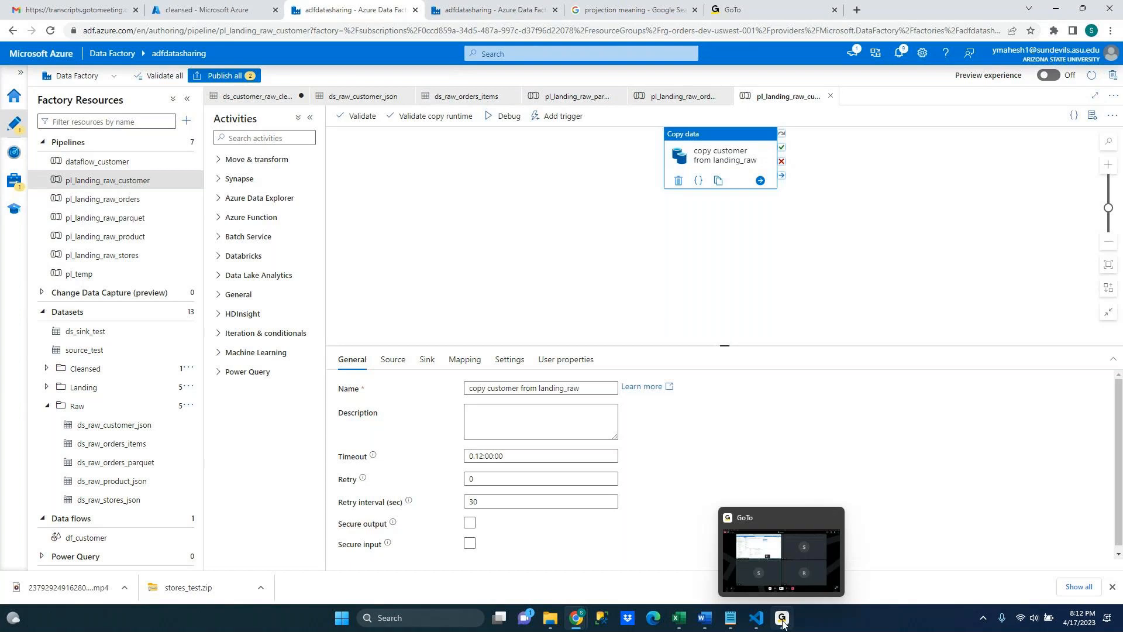
click(782, 619)
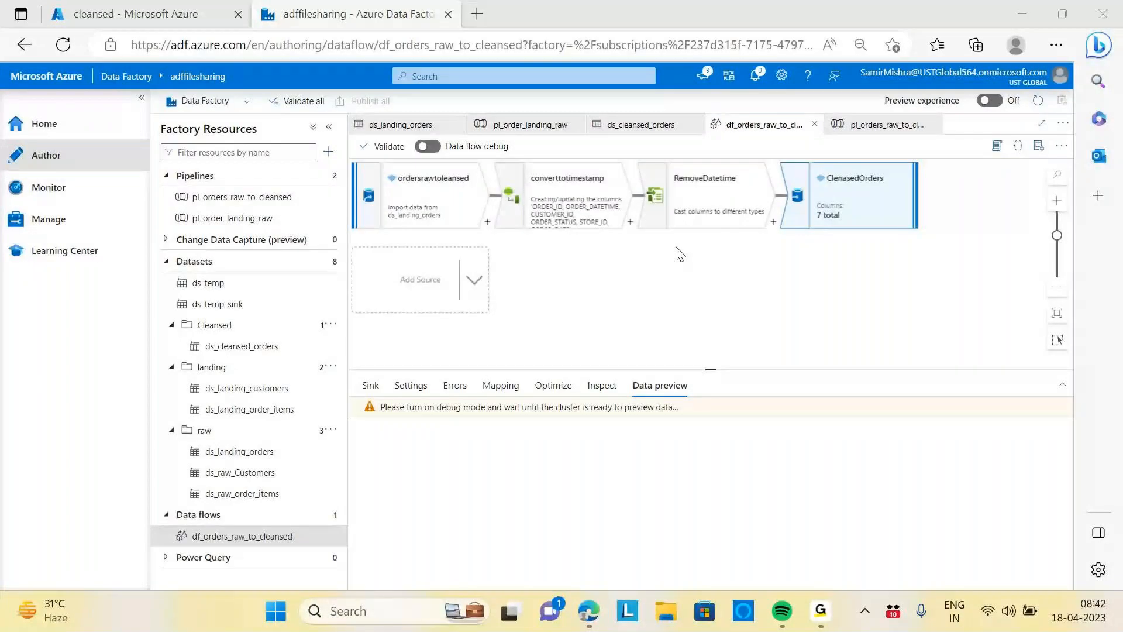
click(551, 391)
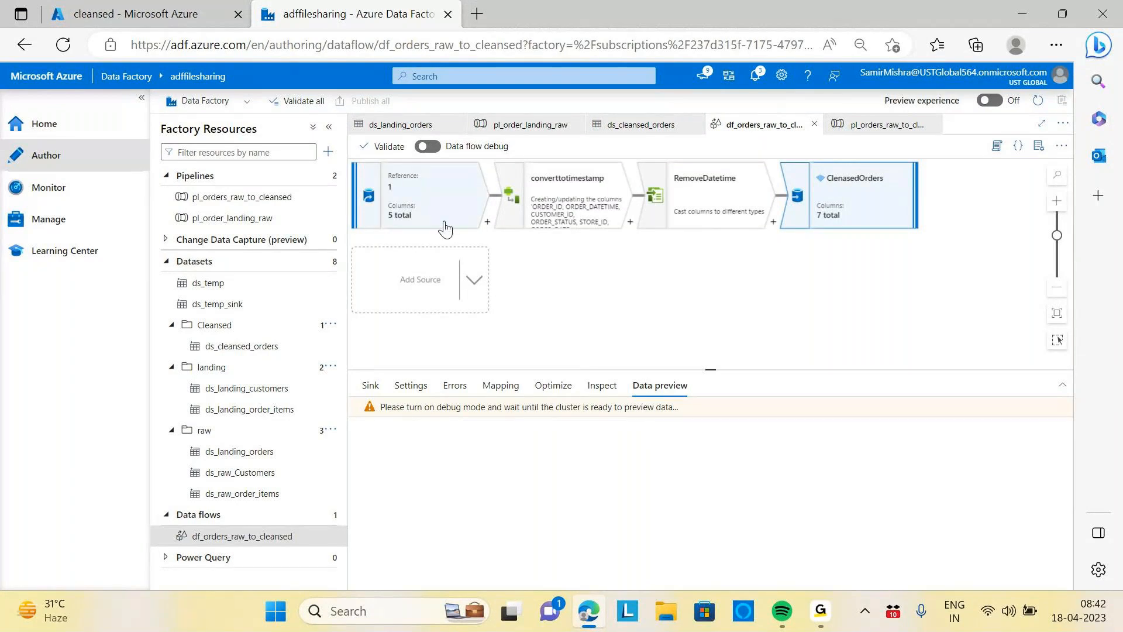
scroll(615, 275, down, 3)
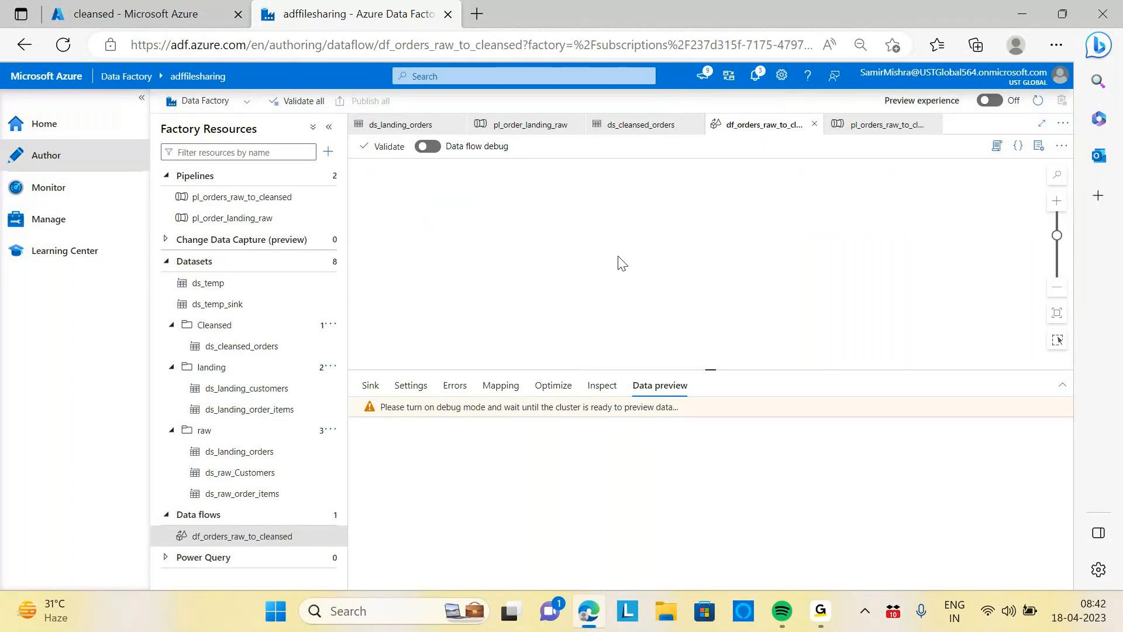
scroll(621, 263, up, 3)
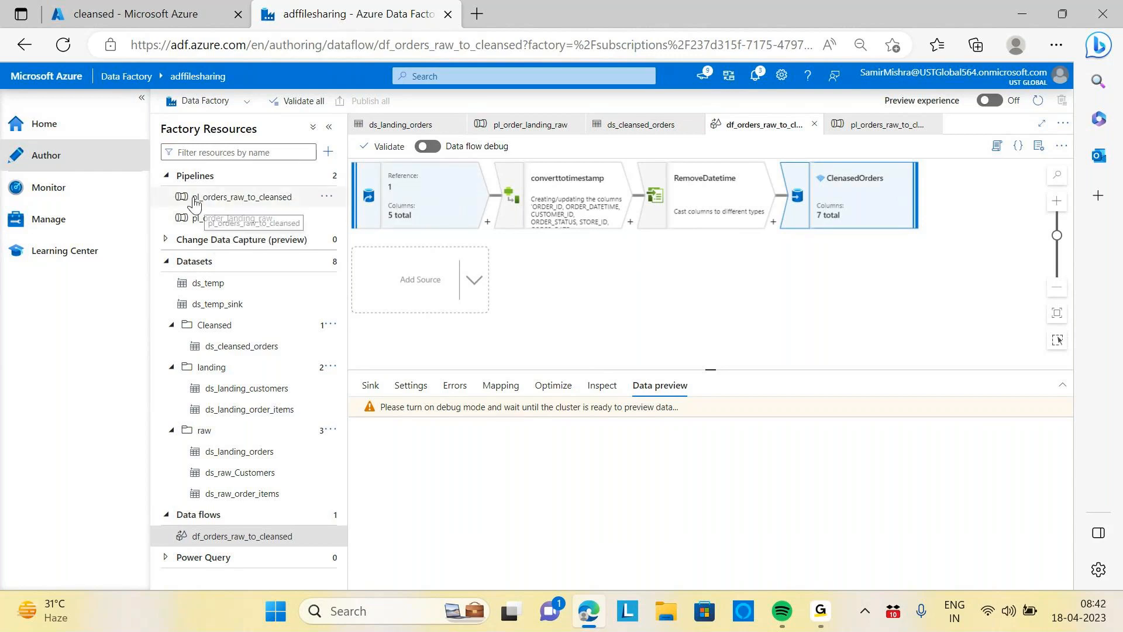
click(226, 198)
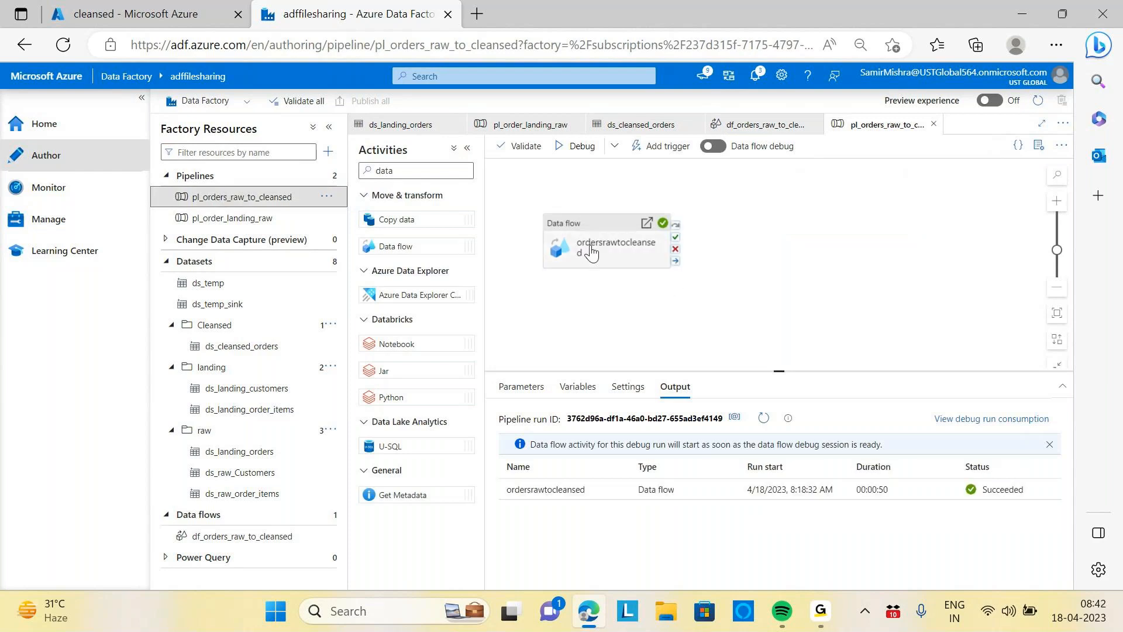
click(224, 219)
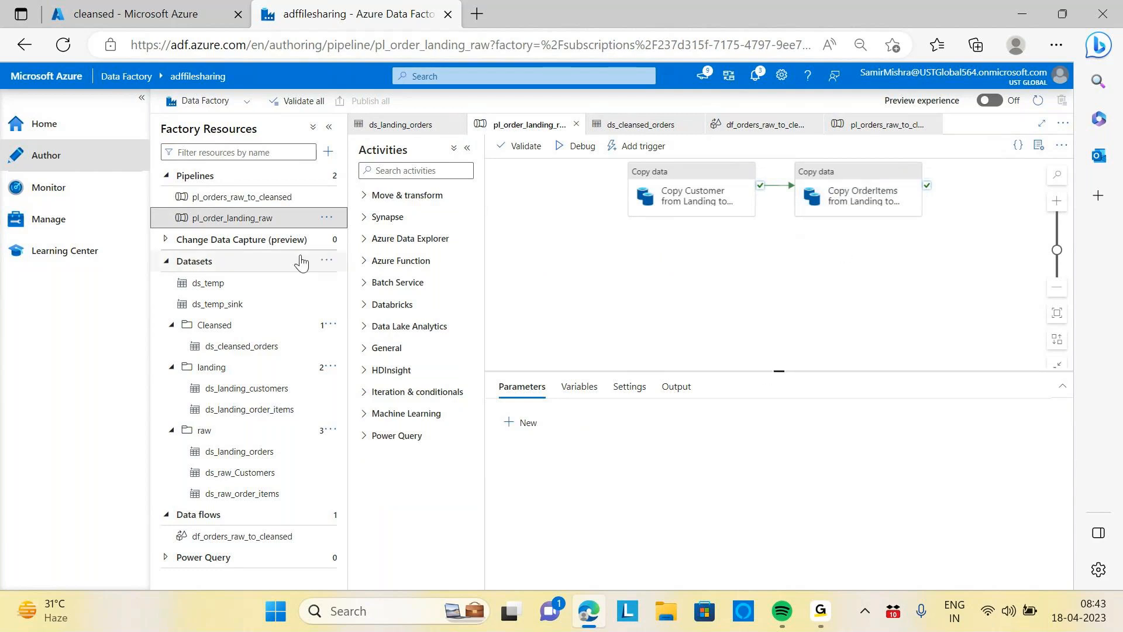
click(232, 543)
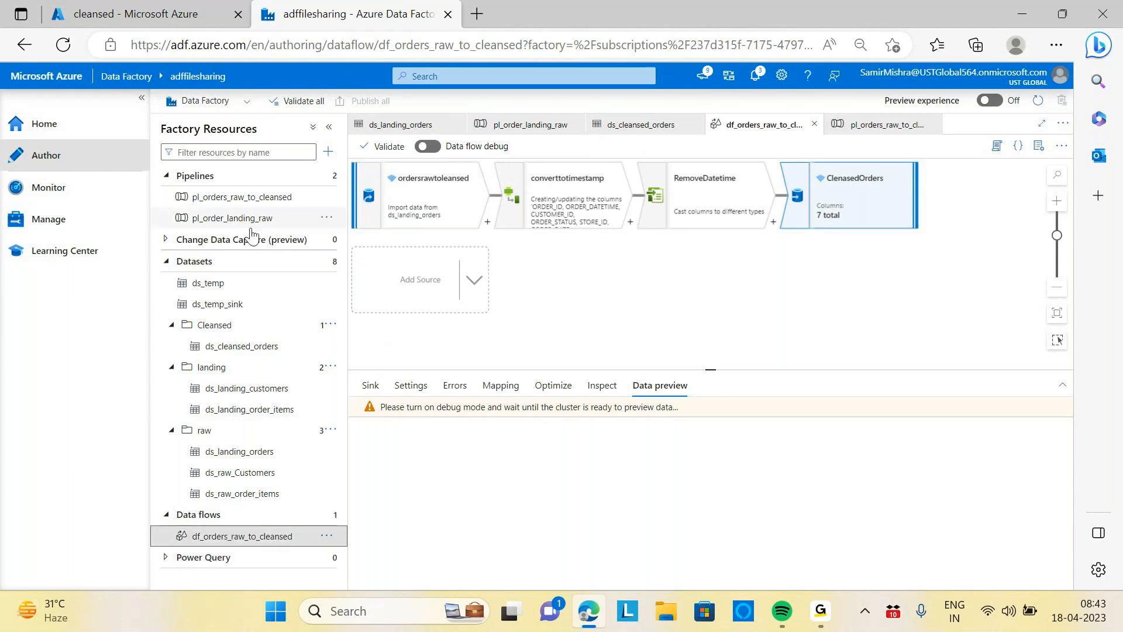
click(254, 199)
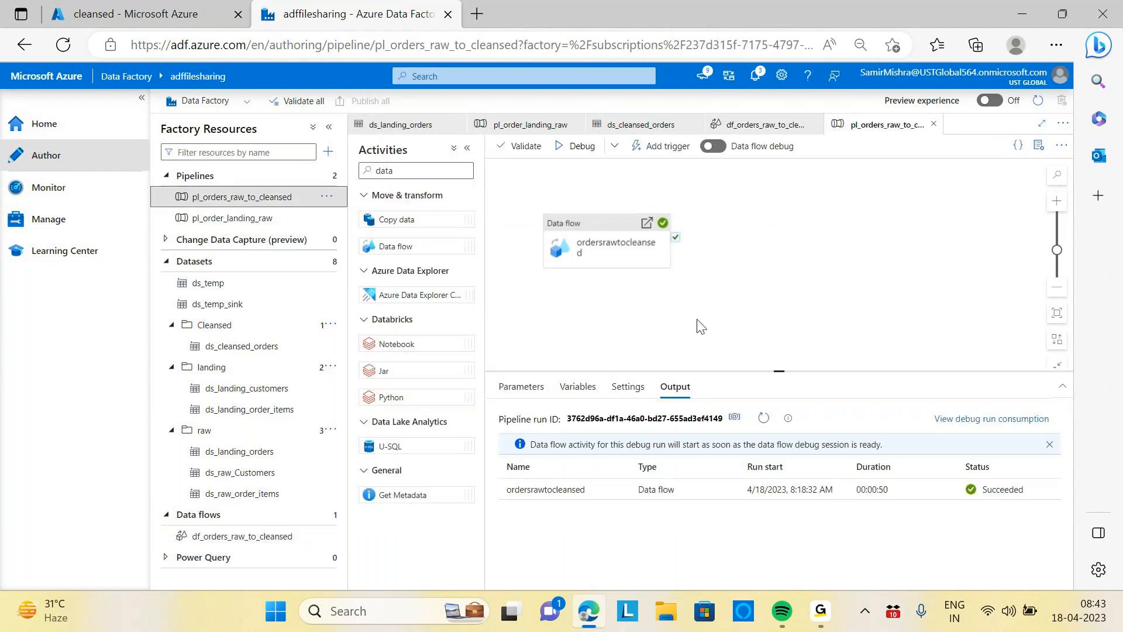
Examine the cleansed container of the storders004 storage account, then return to the pipeline and leave the meeting window
click(99, 14)
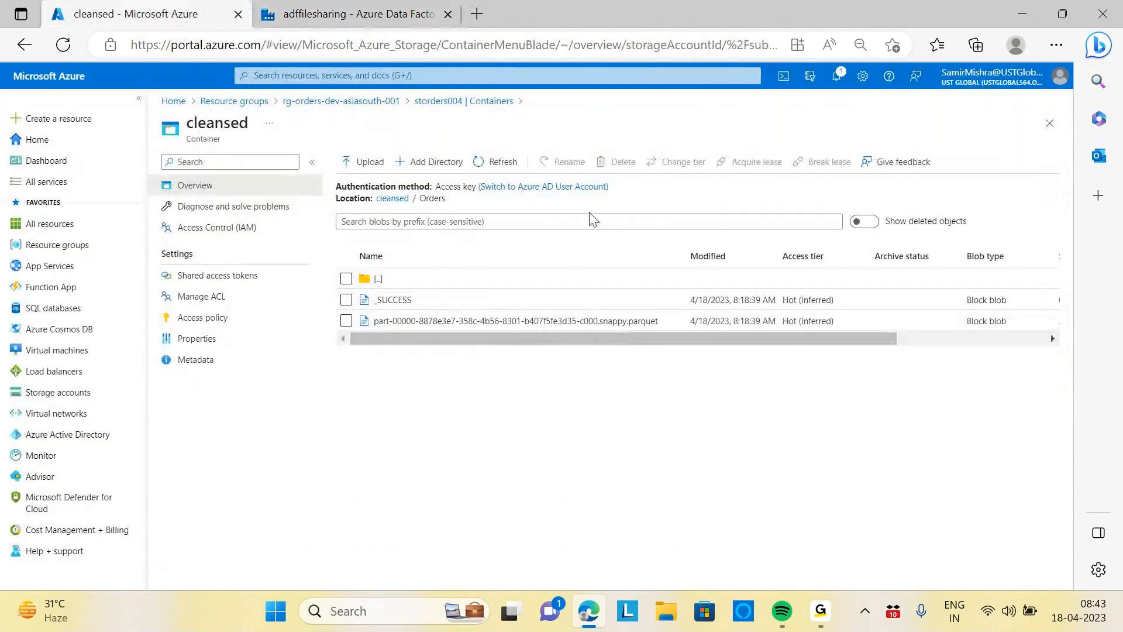
click(447, 101)
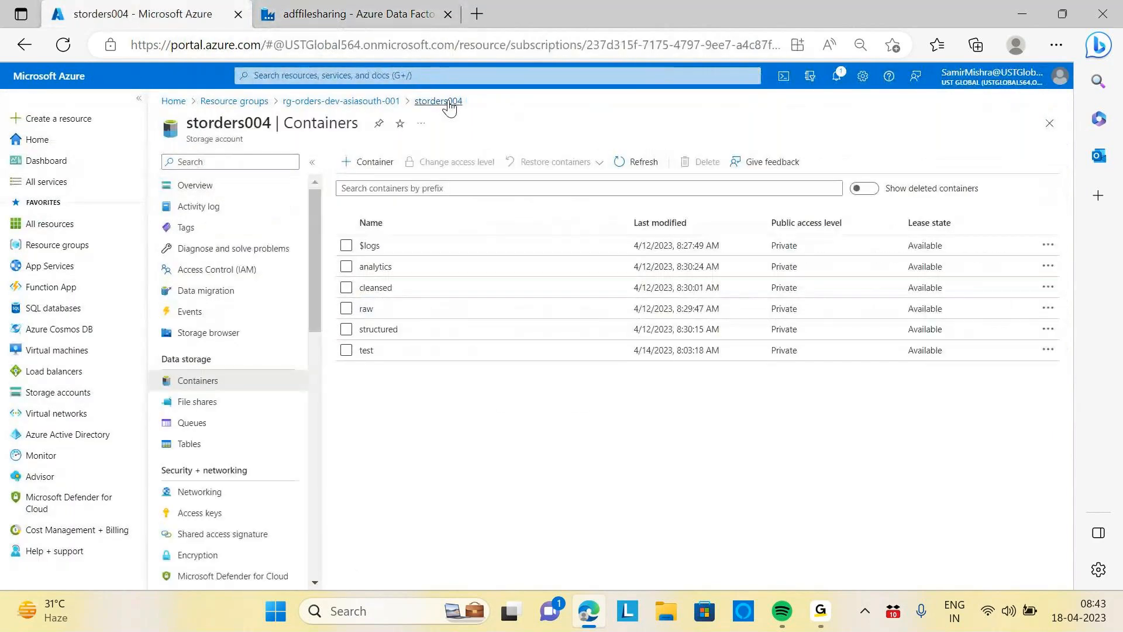
click(378, 288)
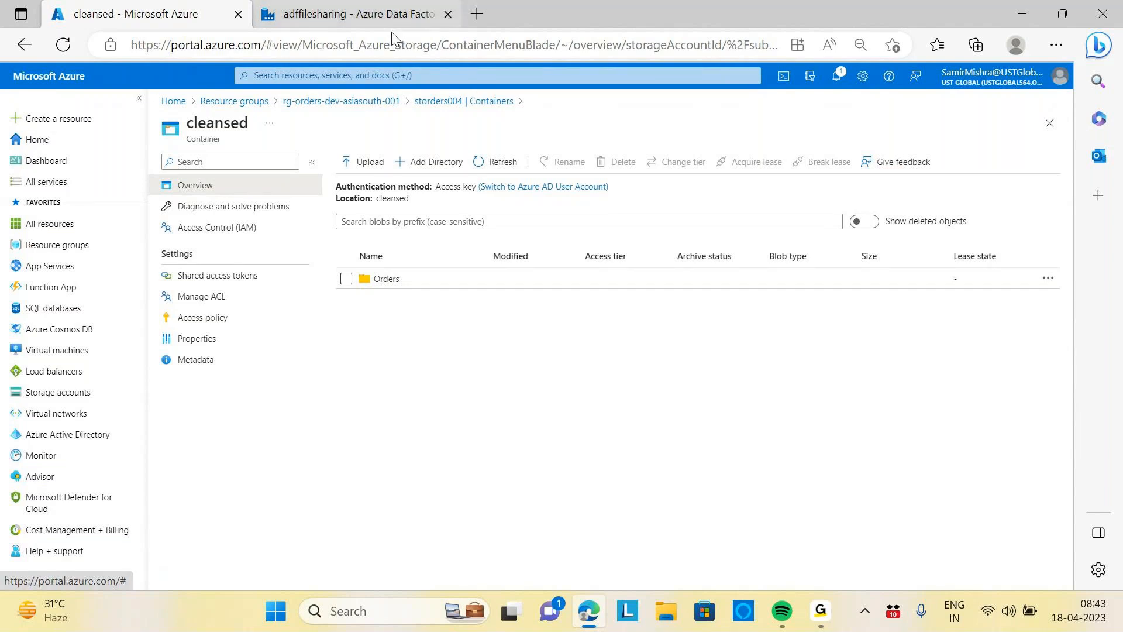
click(330, 17)
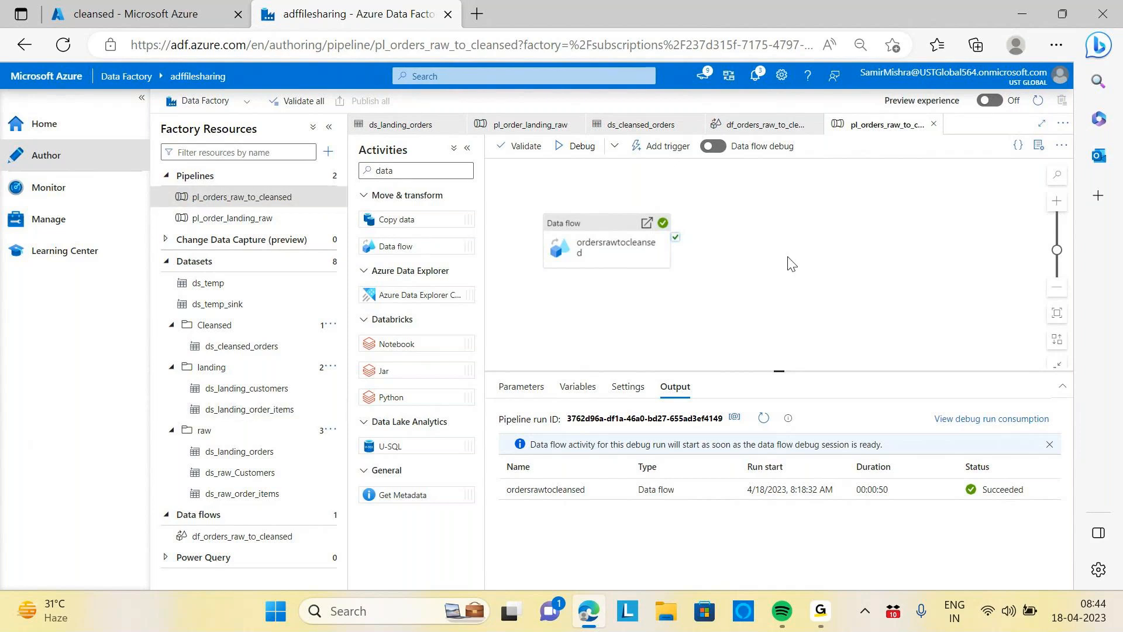
click(822, 614)
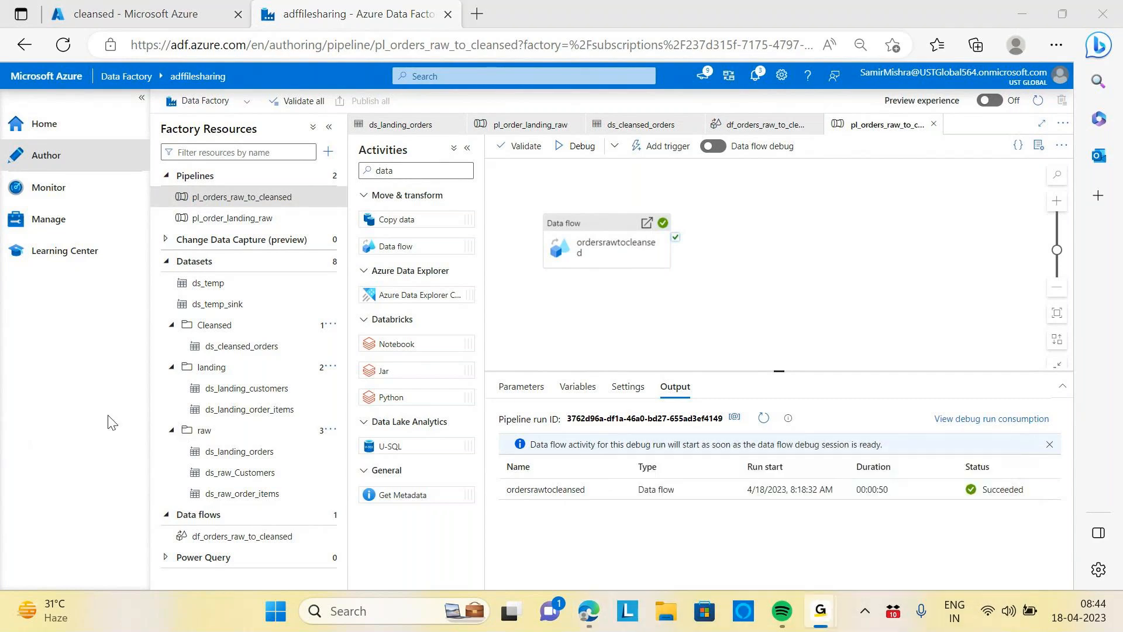